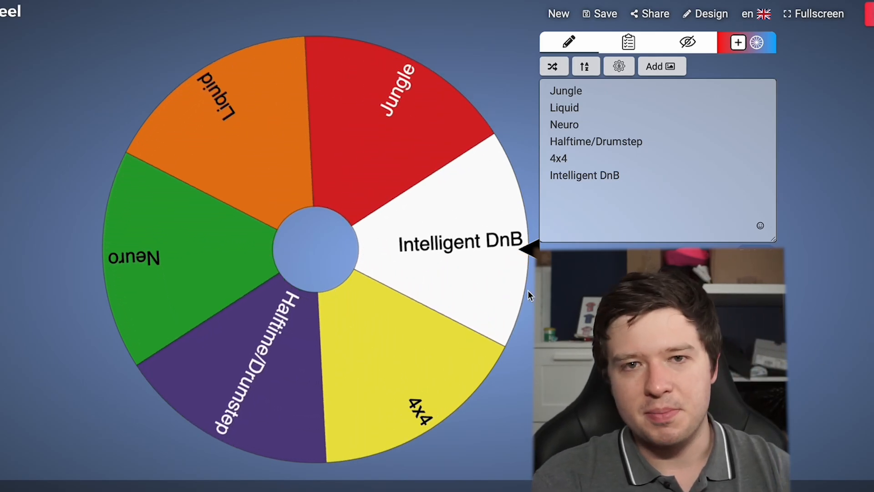
Spin the genre wheel to pick a drum and bass subgenre
{"action": "left_click", "coordinate": [345, 252]}
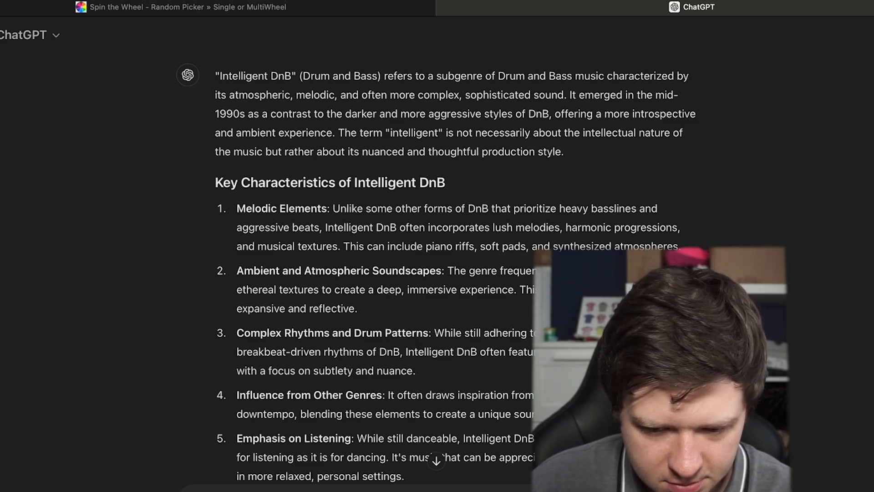
Switch to ChatGPT and read the explanation of Intelligent DnB, including its key characteristics, notable artists and cultural context
{"action": "scroll", "coordinate": [449, 289], "scroll_direction": "down", "scroll_amount": 3}
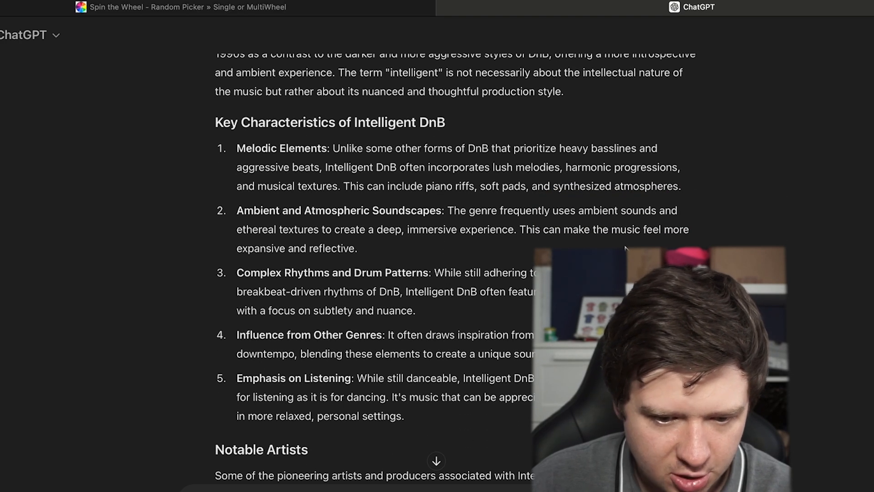
{"action": "scroll", "coordinate": [626, 249], "scroll_direction": "down", "scroll_amount": 1}
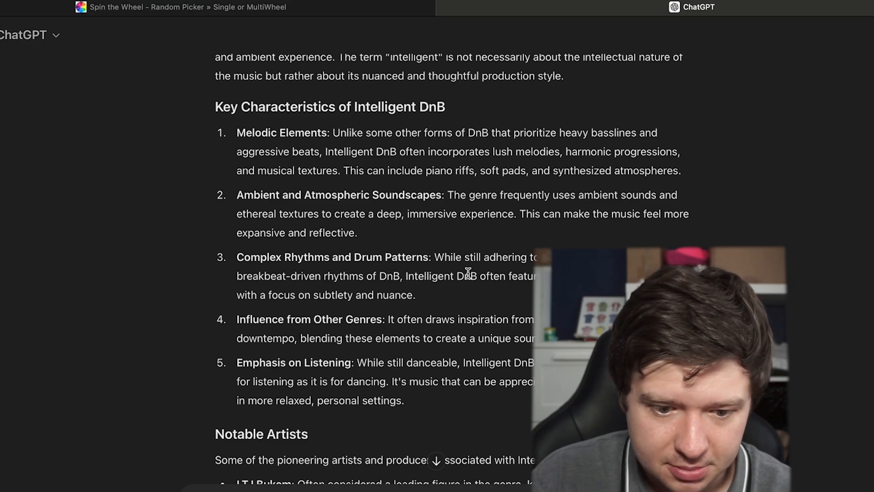
{"action": "scroll", "coordinate": [468, 272], "scroll_direction": "down", "scroll_amount": 1}
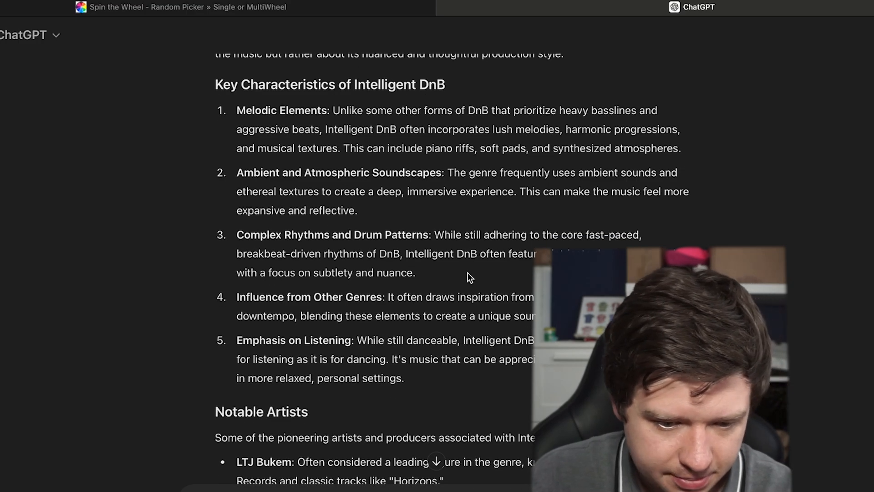
{"action": "scroll", "coordinate": [467, 272], "scroll_direction": "down", "scroll_amount": 1}
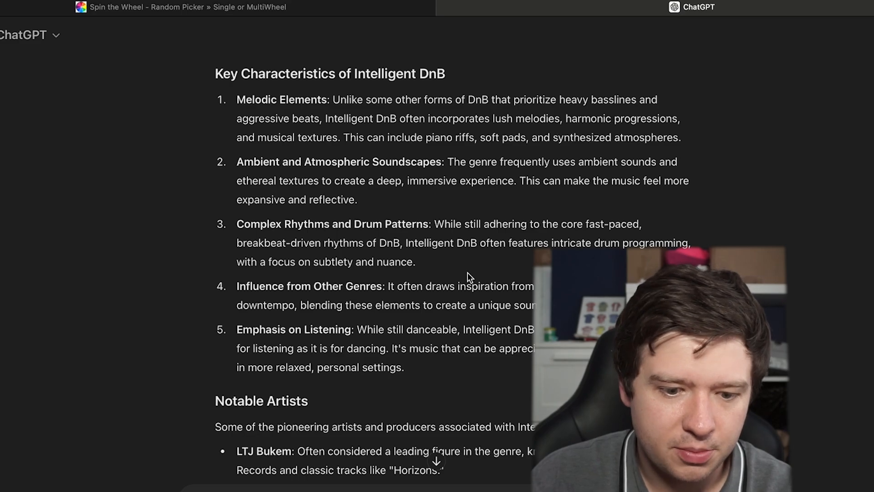
{"action": "scroll", "coordinate": [467, 273], "scroll_direction": "down", "scroll_amount": 5}
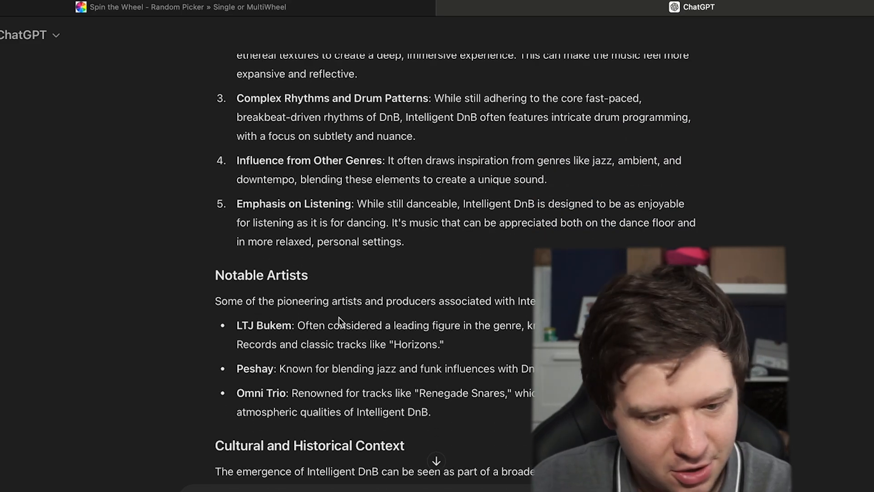
{"action": "scroll", "coordinate": [360, 291], "scroll_direction": "down", "scroll_amount": 4}
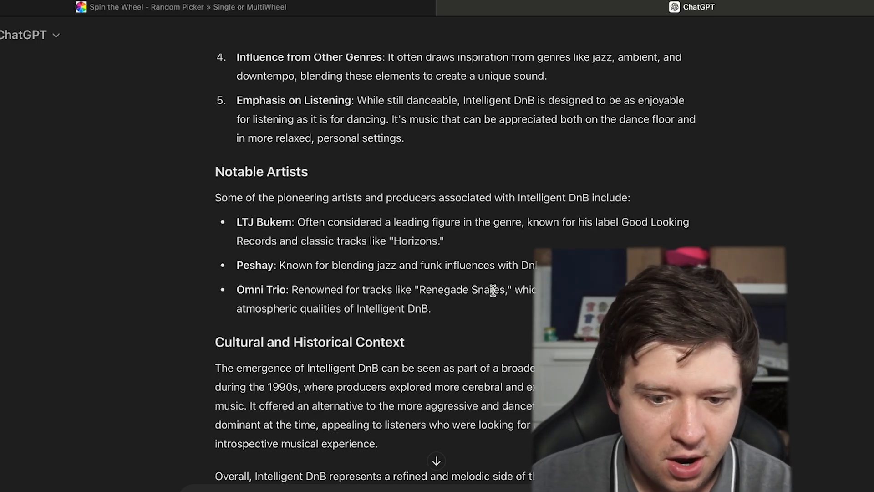
{"action": "scroll", "coordinate": [533, 292], "scroll_direction": "down", "scroll_amount": 1}
{"action": "scroll", "coordinate": [533, 292], "scroll_direction": "down", "scroll_amount": 2}
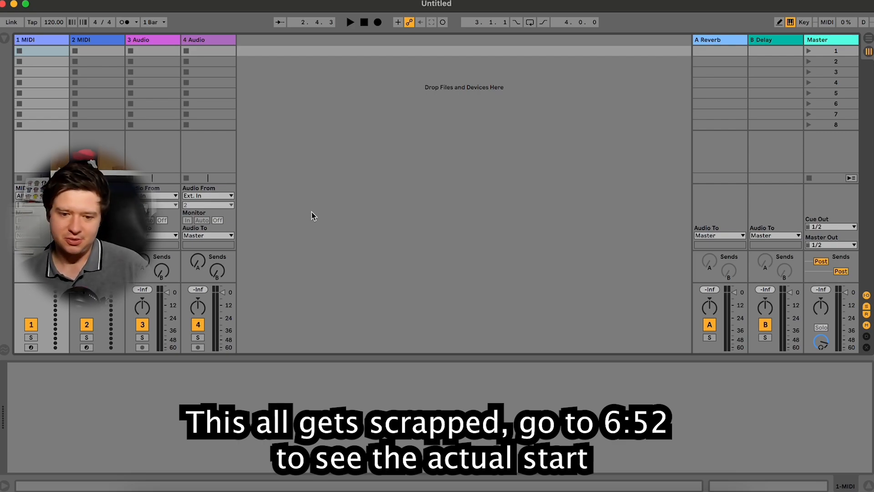
Set the project tempo to 170 BPM in Ableton Live, enable the metronome and briefly play it back
{"action": "left_click", "coordinate": [59, 20]}
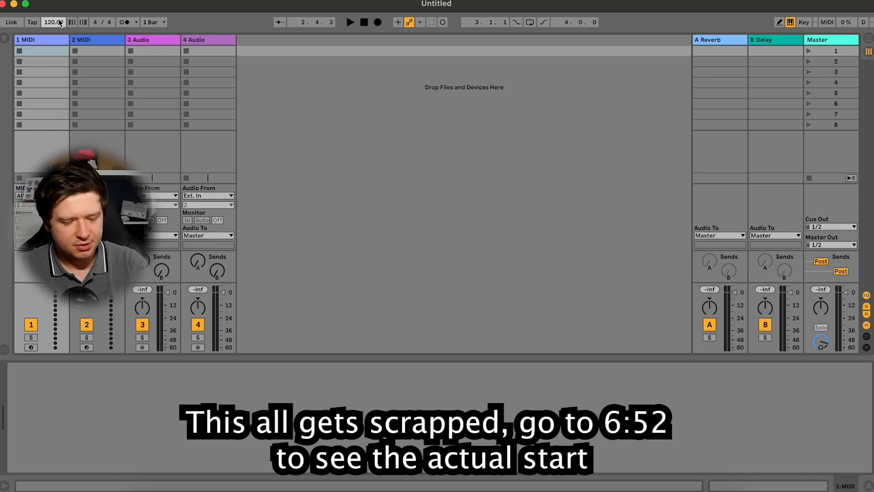
{"action": "type", "text": "170"}
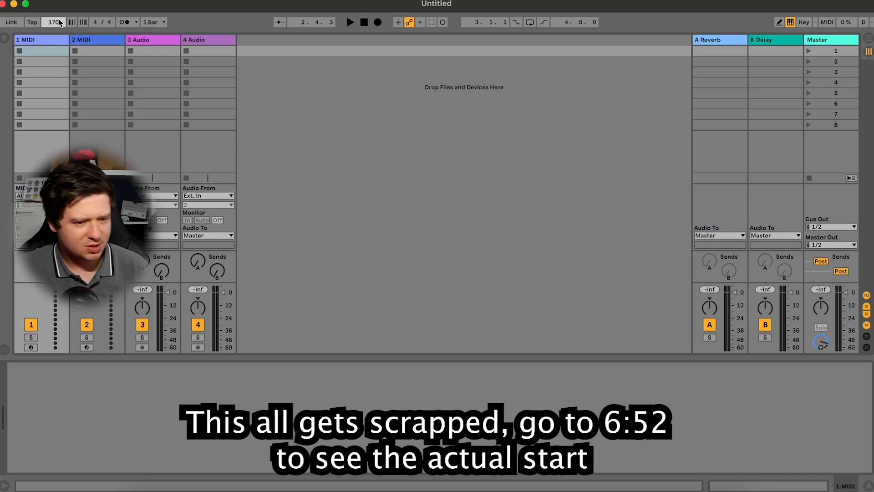
{"action": "key", "text": "Return"}
{"action": "left_click", "coordinate": [124, 21]}
{"action": "key", "text": "space"}
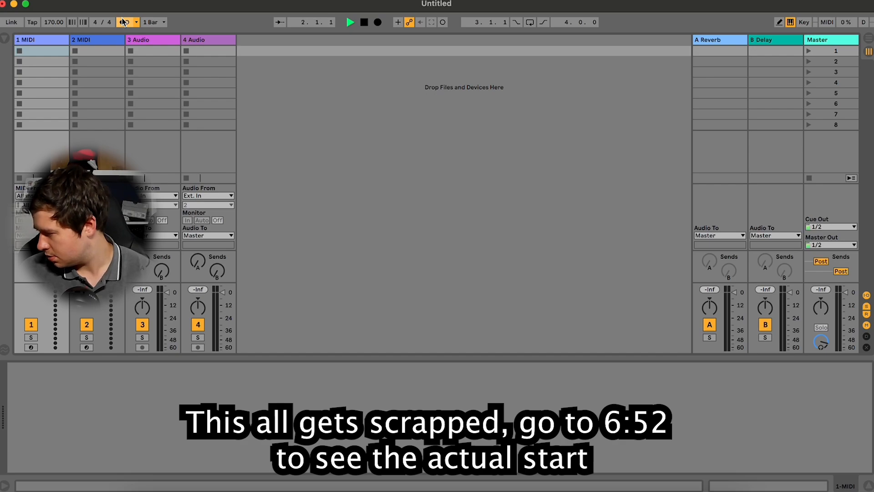
{"action": "key", "text": "space"}
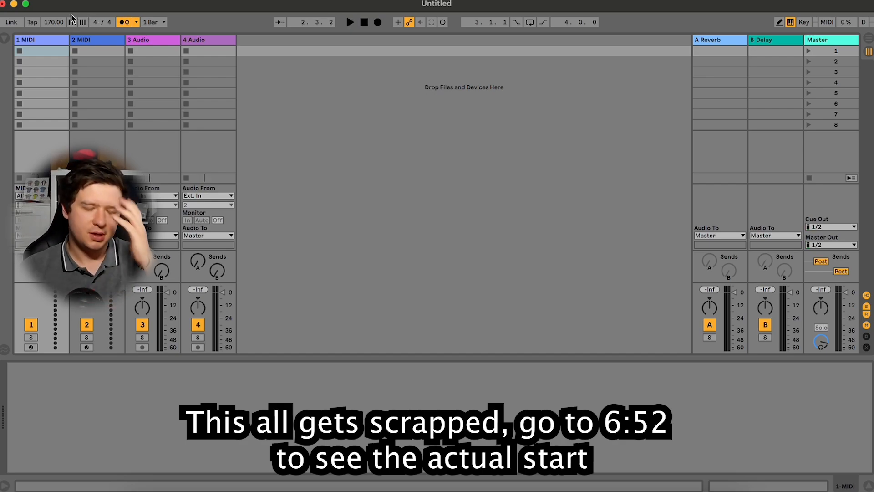
Switch to the Arrangement View and delete both MIDI tracks and one audio track, keeping a single audio track
{"action": "left_click", "coordinate": [331, 127]}
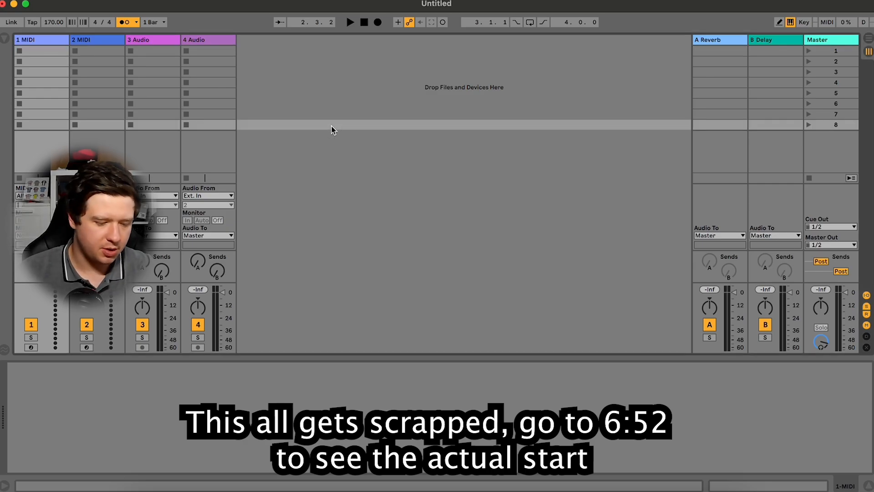
{"action": "key", "text": "Tab"}
{"action": "left_click", "coordinate": [715, 168]}
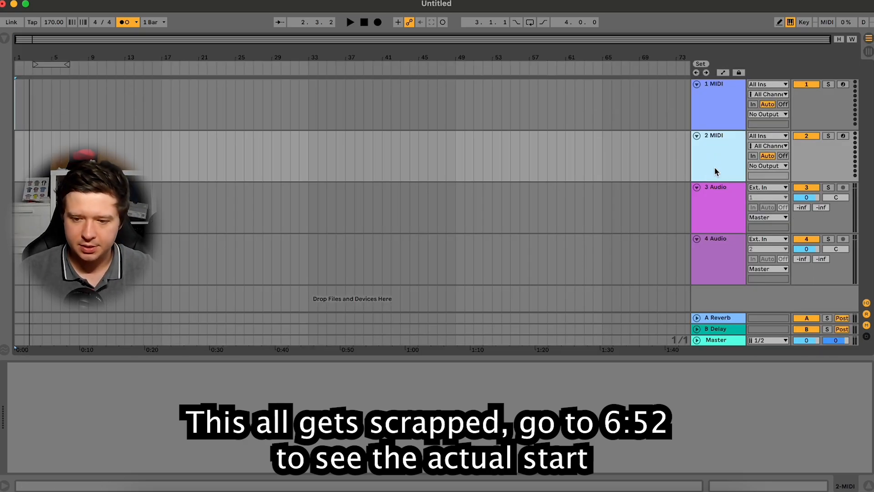
{"action": "key", "text": "Delete"}
{"action": "key", "text": "Delete"}
{"action": "key", "text": "Delete"}
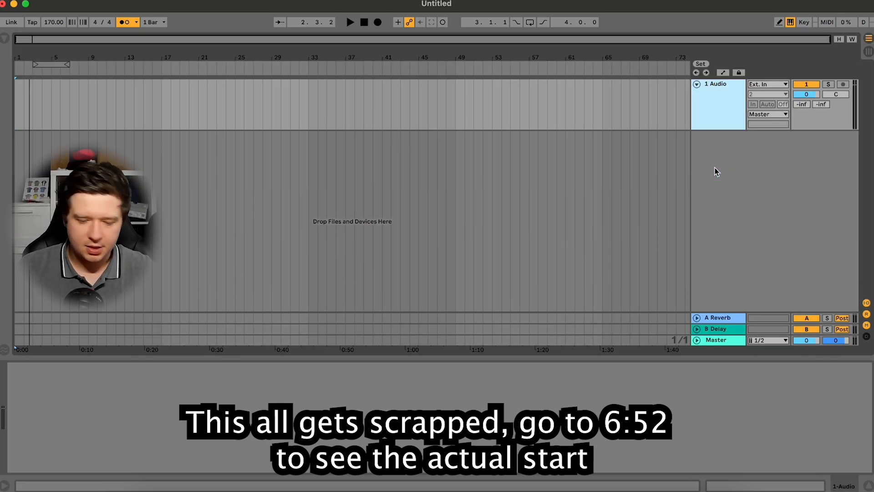
{"action": "key", "text": "super+space"}
{"action": "type", "text": "spl"}
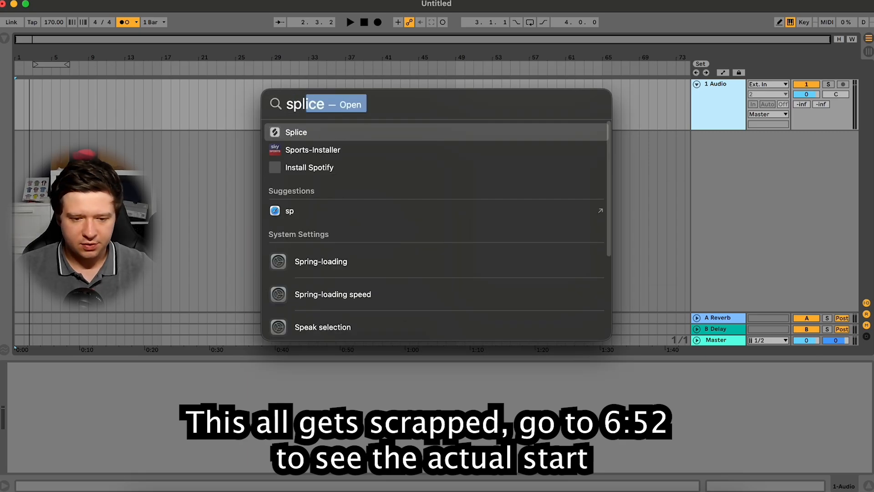
{"action": "key", "text": "Return"}
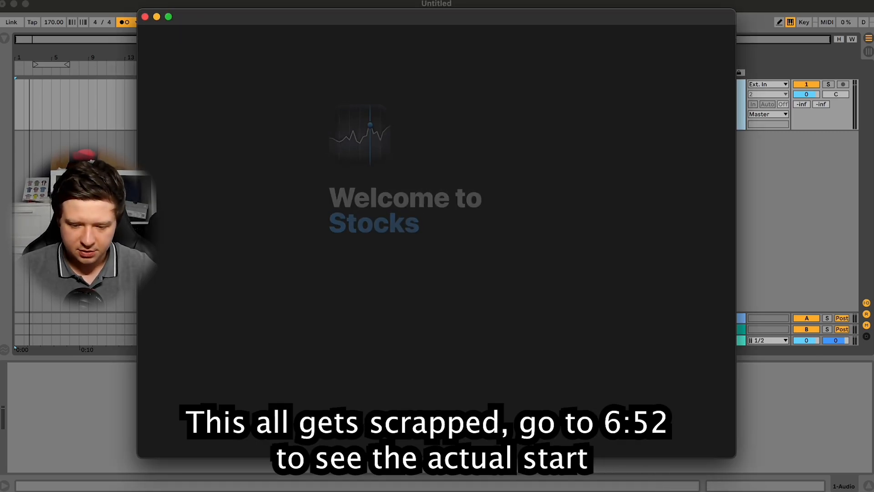
{"action": "right_click", "coordinate": [624, 491]}
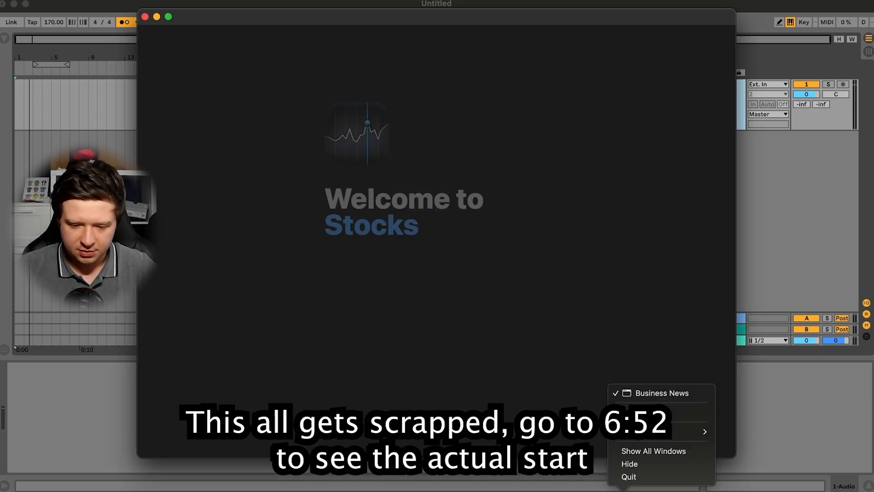
{"action": "left_click", "coordinate": [648, 478]}
Switch to Splice and search its sample library for "breaks"
{"action": "key", "text": "super+space"}
{"action": "type", "text": "spl"}
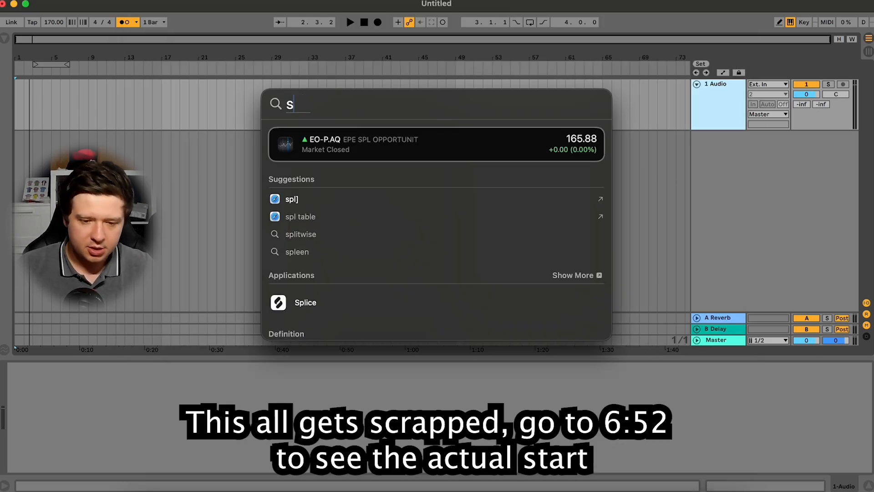
{"action": "key", "text": "Escape"}
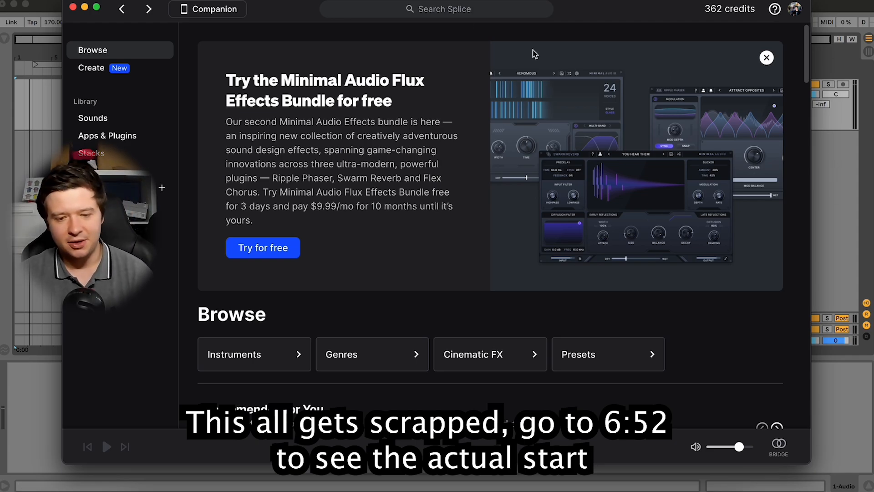
{"action": "left_click", "coordinate": [476, 10]}
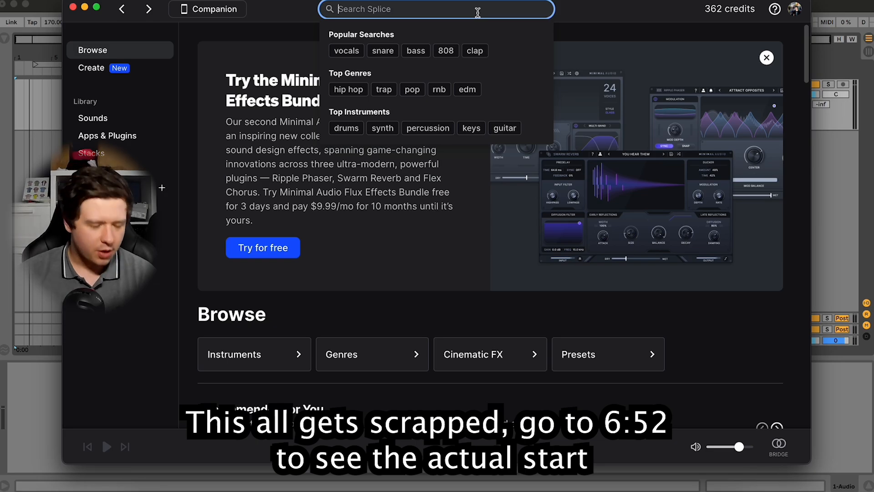
{"action": "type", "text": "breaks"}
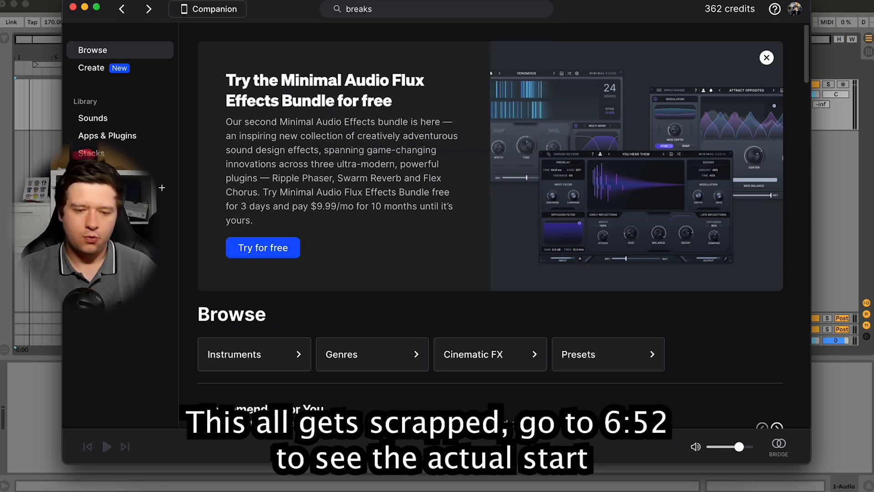
{"action": "key", "text": "Return"}
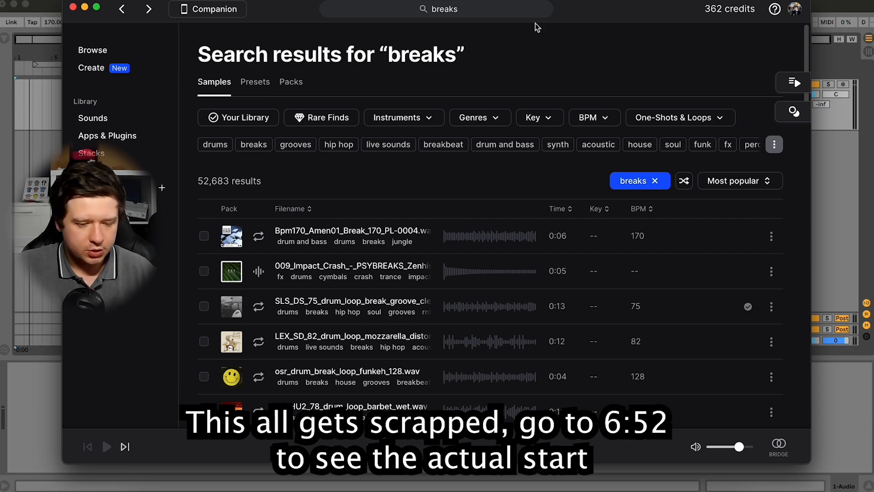
Audition the first three samples in the breaks results
{"action": "left_click", "coordinate": [265, 240]}
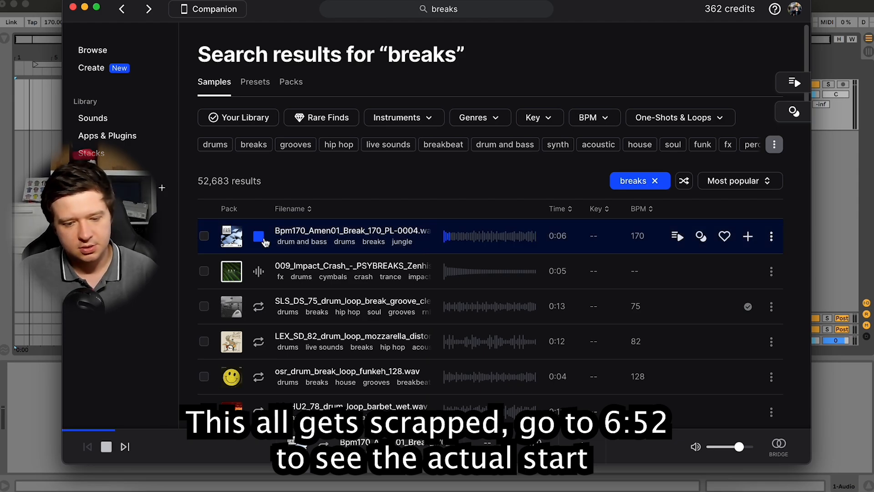
{"action": "left_click", "coordinate": [264, 241]}
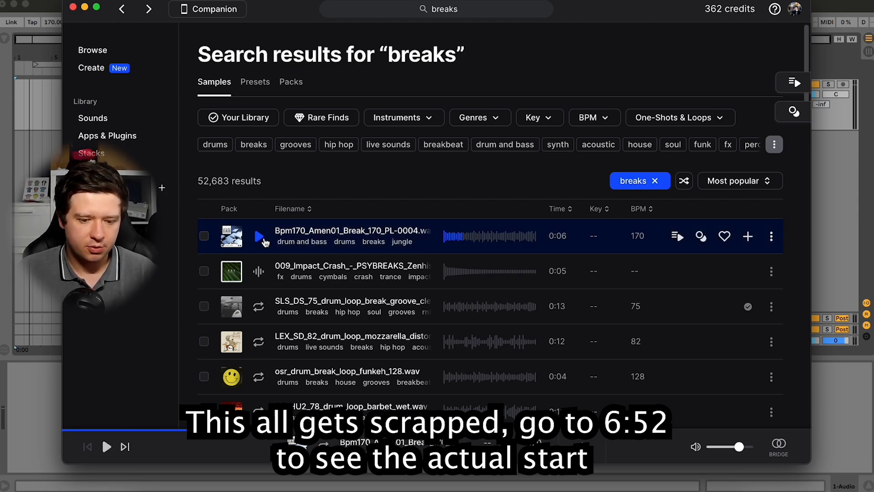
{"action": "key", "text": "Down"}
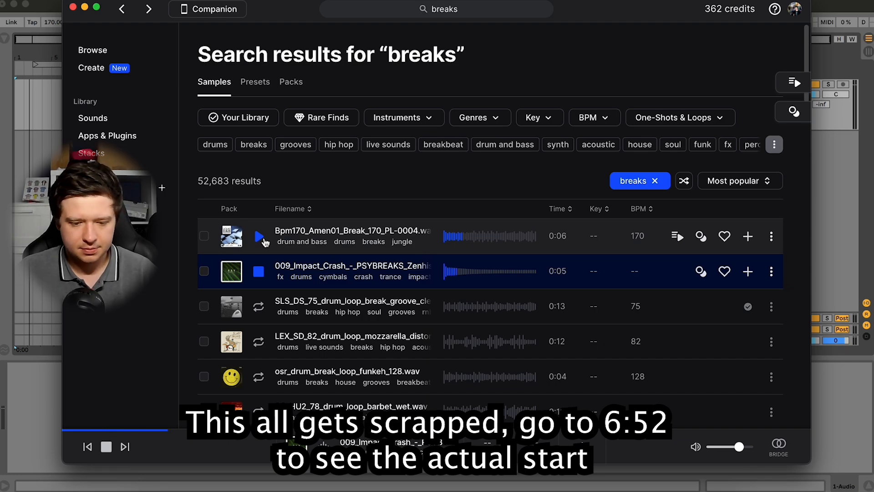
{"action": "key", "text": "Down"}
{"action": "key", "text": "space"}
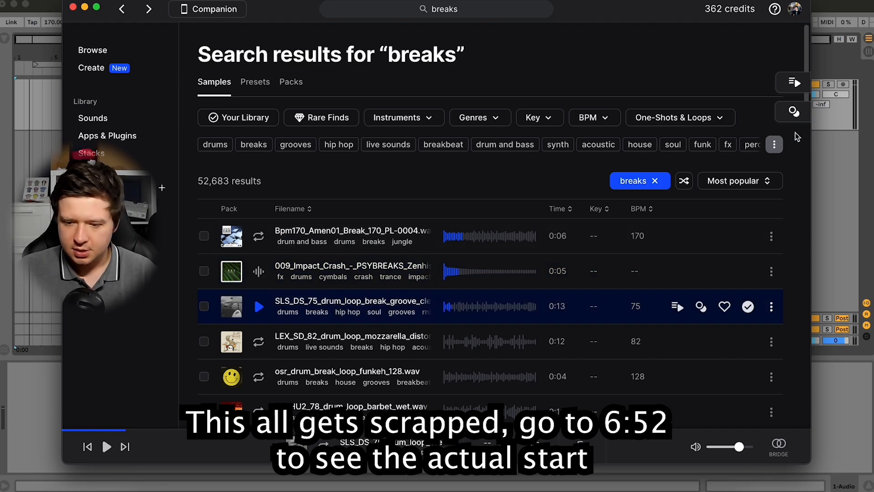
Filter the breaks results to loops and audition the SLS_DS_75 and LEX_SD_82 drum loops
{"action": "left_click", "coordinate": [692, 118]}
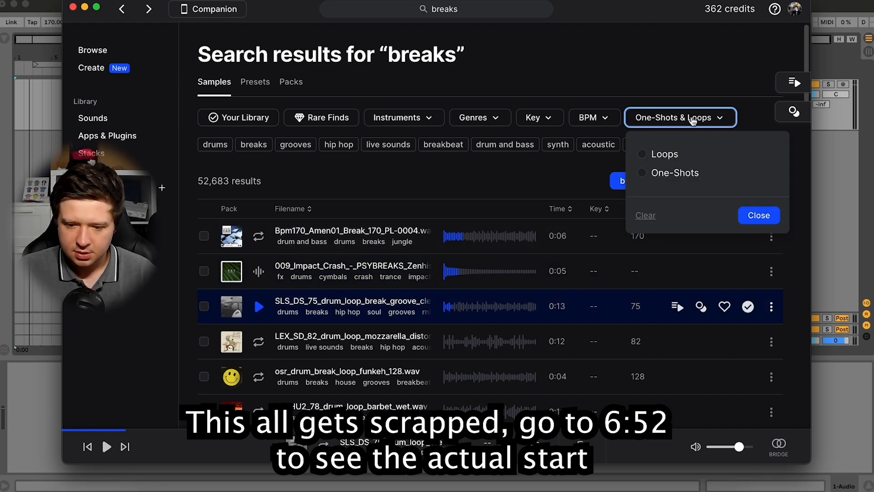
{"action": "left_click", "coordinate": [672, 157]}
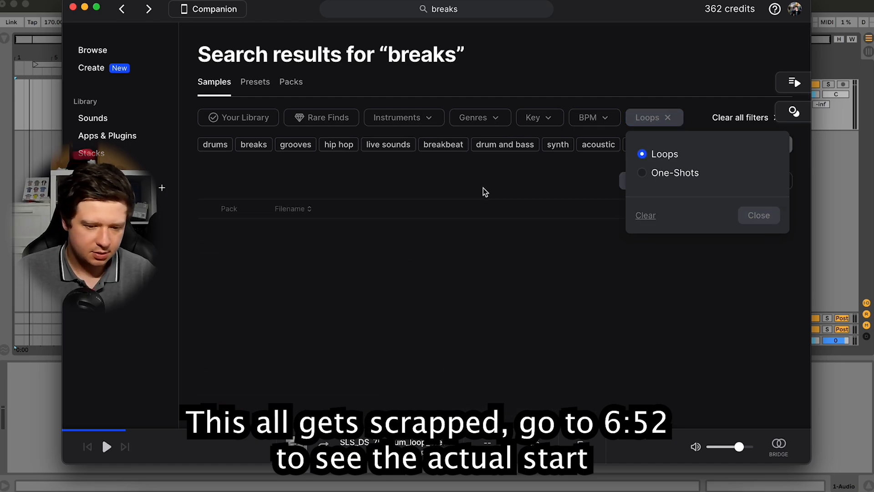
{"action": "left_click", "coordinate": [441, 170]}
{"action": "key", "text": "space"}
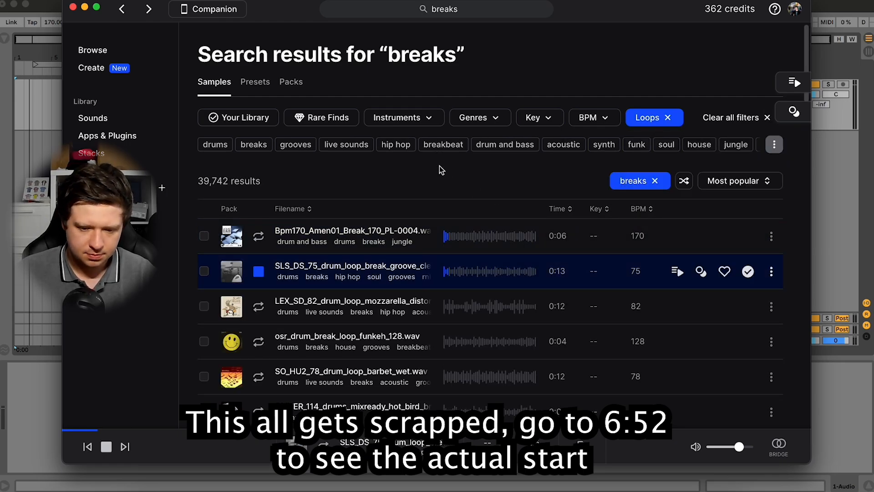
{"action": "key", "text": "Down"}
{"action": "key", "text": "space"}
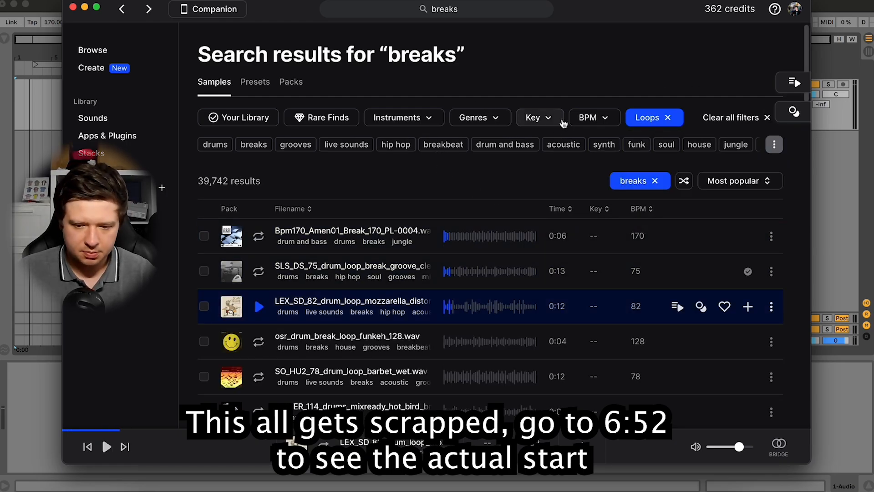
Limit the loop results to a tempo range of 155 to 180 BPM
{"action": "left_click", "coordinate": [590, 119]}
{"action": "left_click", "coordinate": [614, 171]}
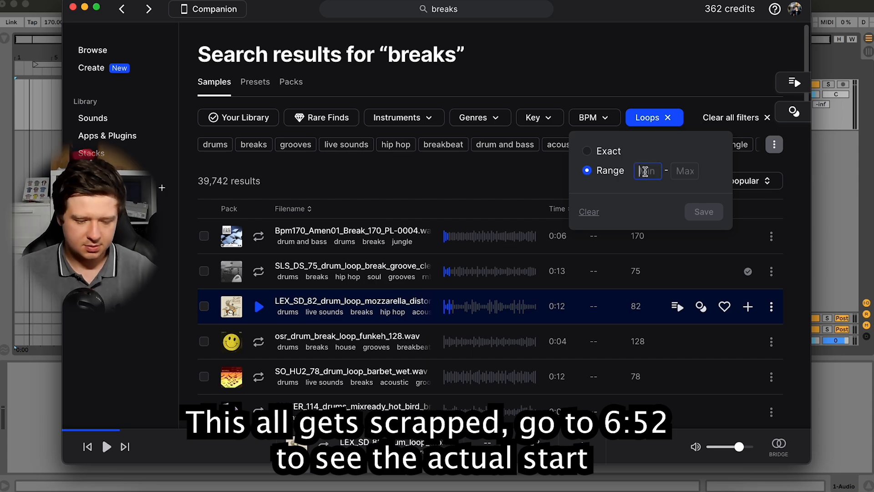
{"action": "left_click", "coordinate": [697, 175]}
{"action": "type", "text": "190"}
{"action": "key", "text": "BackSpace"}
{"action": "key", "text": "BackSpace"}
{"action": "type", "text": "80"}
{"action": "key", "text": "Return"}
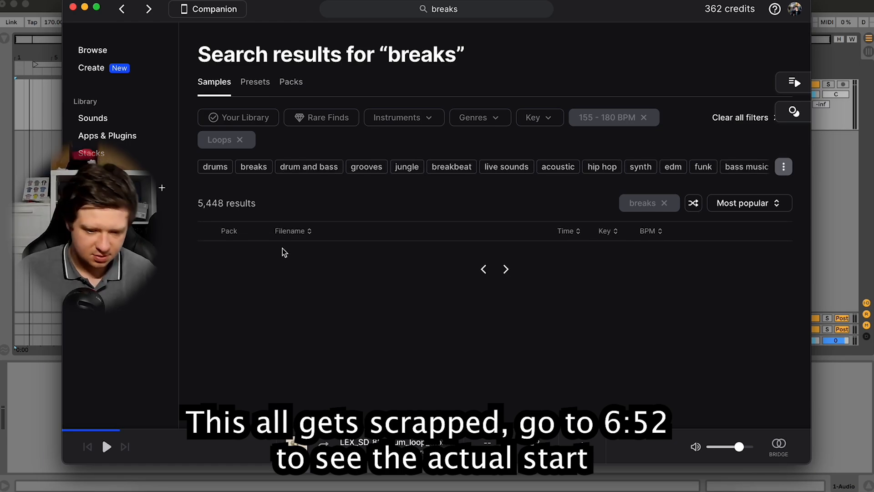
Audition the Amen break, the tarantula drum loop and the jungle break at the start of the filtered results
{"action": "left_click", "coordinate": [259, 257]}
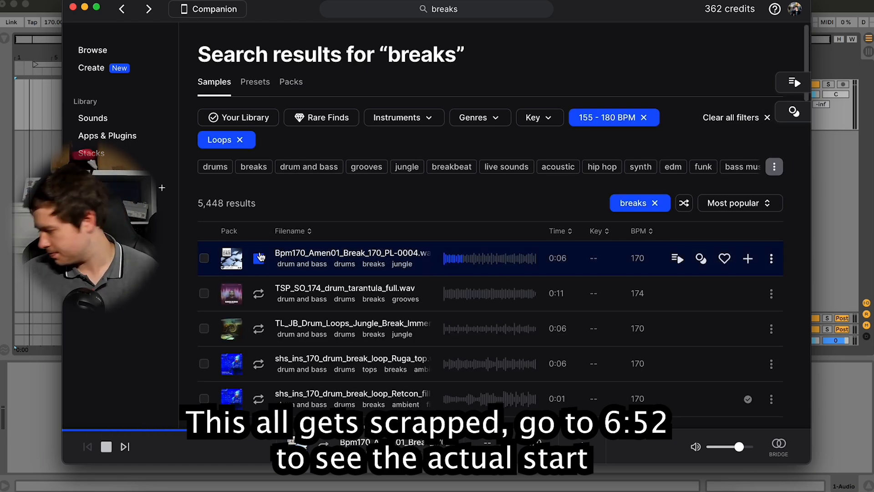
{"action": "key", "text": "Down"}
{"action": "key", "text": "Down"}
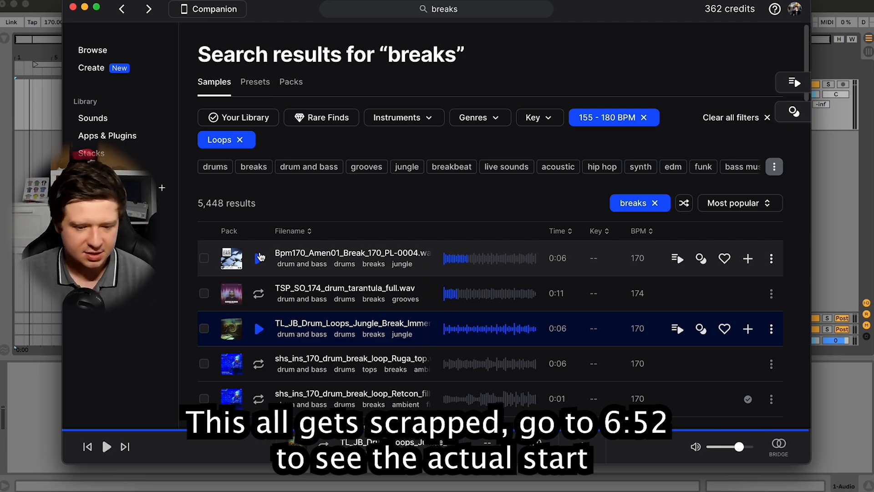
Audition the Ruga top, Retcon fill, CRUNCH drum beat and backstage break loops further down the filtered results
{"action": "key", "text": "Down"}
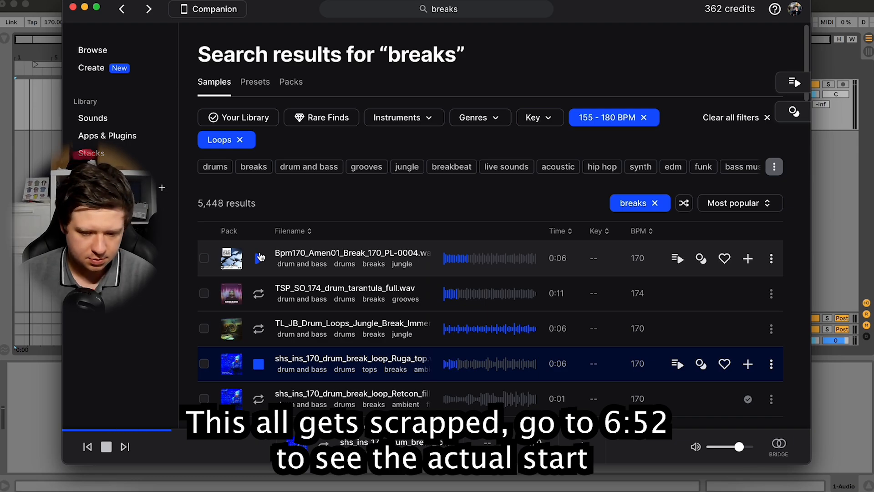
{"action": "scroll", "coordinate": [260, 255], "scroll_direction": "down", "scroll_amount": 6}
{"action": "key", "text": "Down"}
{"action": "key", "text": "Down"}
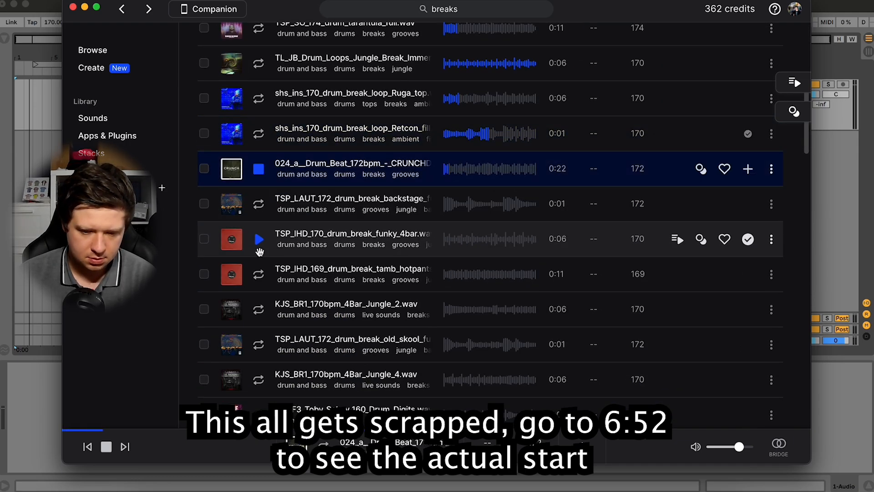
{"action": "key", "text": "Down"}
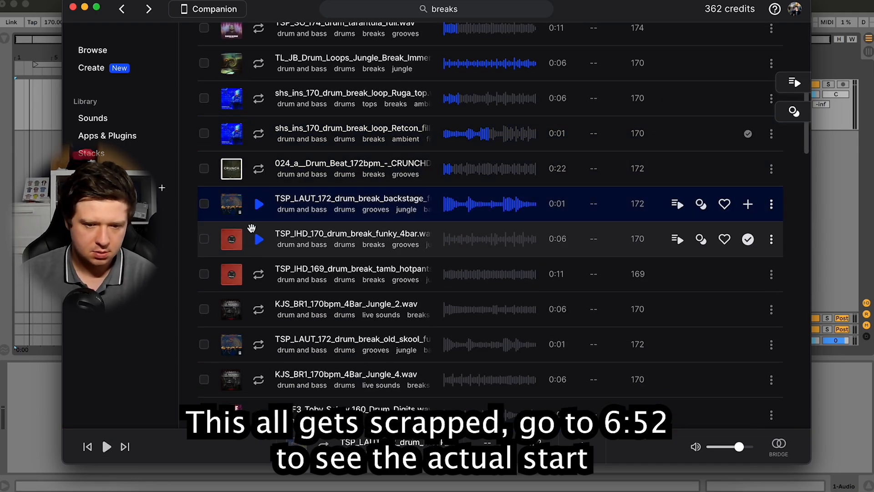
Replay the TL_JB jungle break loop, download it to the library and copy the sample
{"action": "left_click", "coordinate": [259, 63]}
{"action": "scroll", "coordinate": [262, 65], "scroll_direction": "up", "scroll_amount": 2}
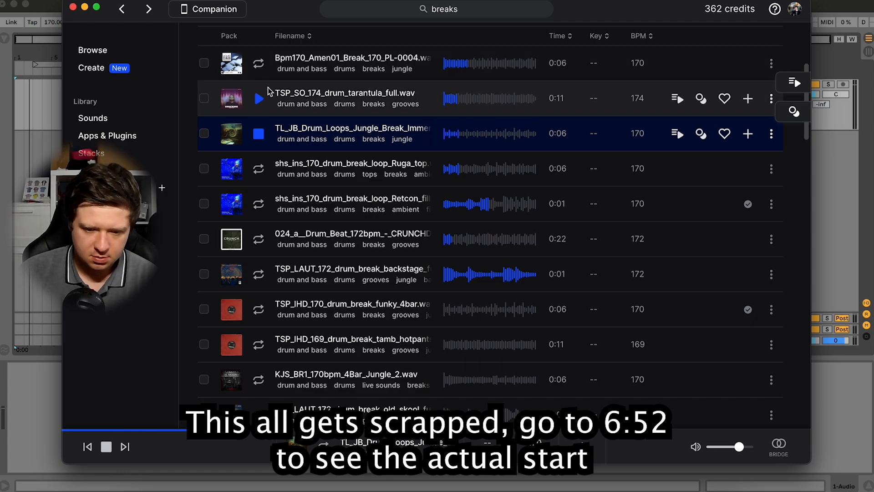
{"action": "key", "text": "space"}
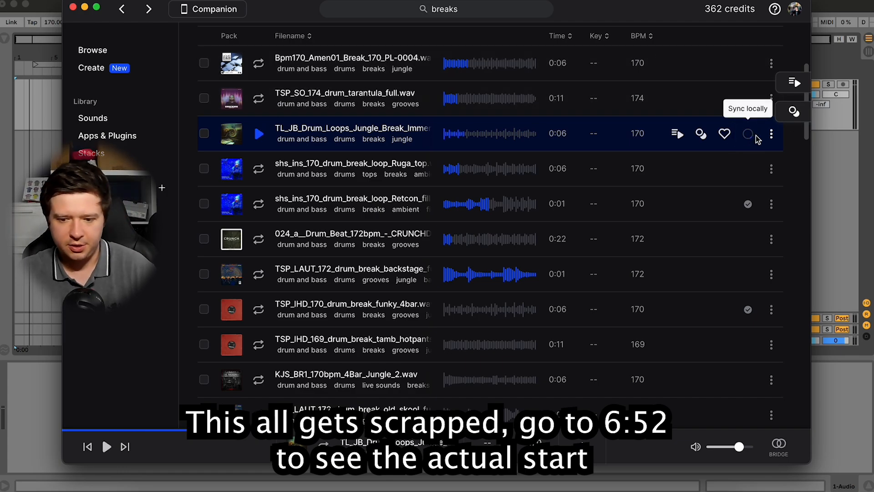
{"action": "left_click", "coordinate": [772, 134]}
{"action": "left_click", "coordinate": [747, 157]}
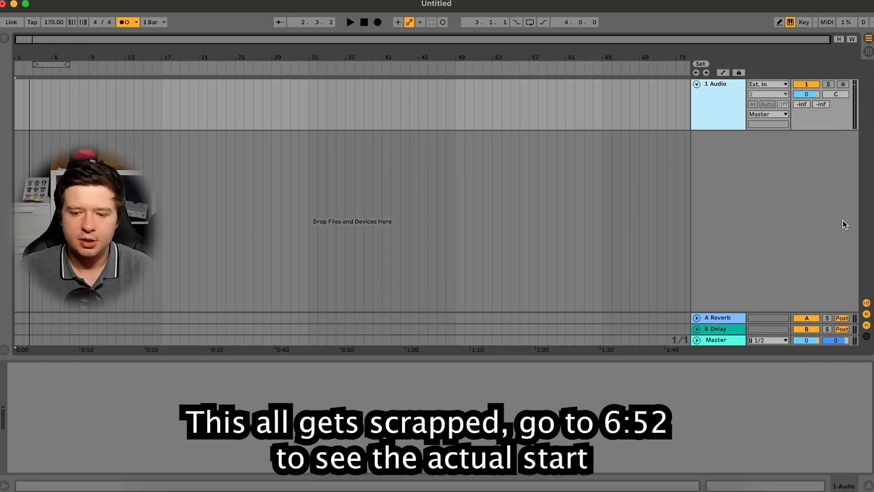
Switch to Ableton Live, paste the jungle break at bar 33 of the audio track and show the browser's Drums category
{"action": "left_click", "coordinate": [305, 121]}
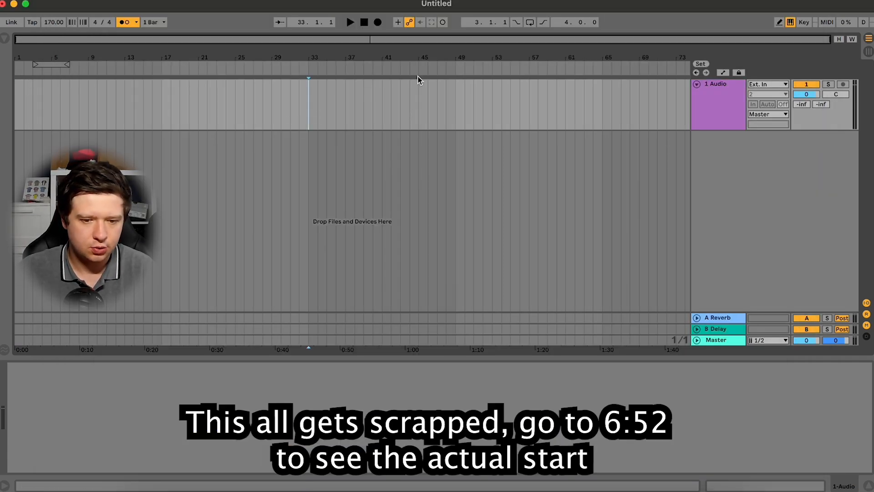
{"action": "key", "text": "super+v"}
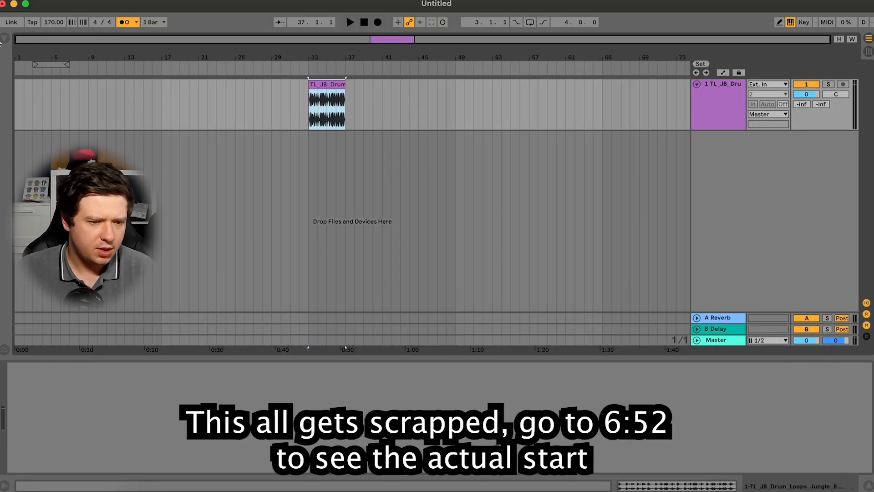
{"action": "left_click", "coordinate": [4, 40]}
{"action": "left_click", "coordinate": [24, 165]}
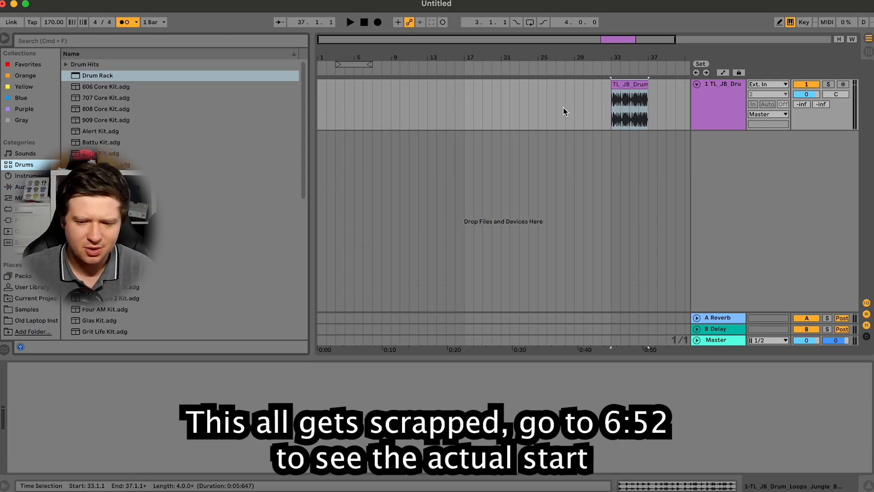
{"action": "right_click", "coordinate": [635, 90]}
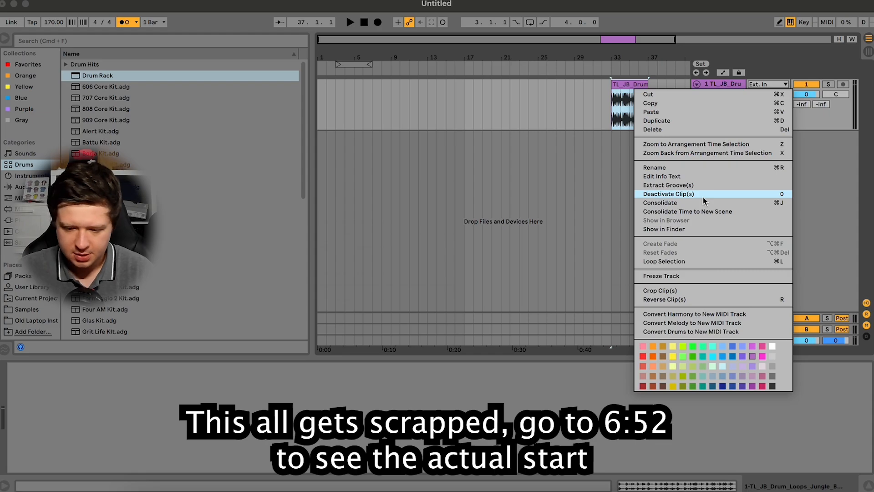
{"action": "key", "text": "Escape"}
{"action": "left_click", "coordinate": [666, 122]}
{"action": "mouse_move", "coordinate": [664, 39]}
{"action": "left_mouse_down"}
{"action": "mouse_move", "coordinate": [664, 69]}
{"action": "mouse_move", "coordinate": [634, 91]}
{"action": "left_mouse_up"}
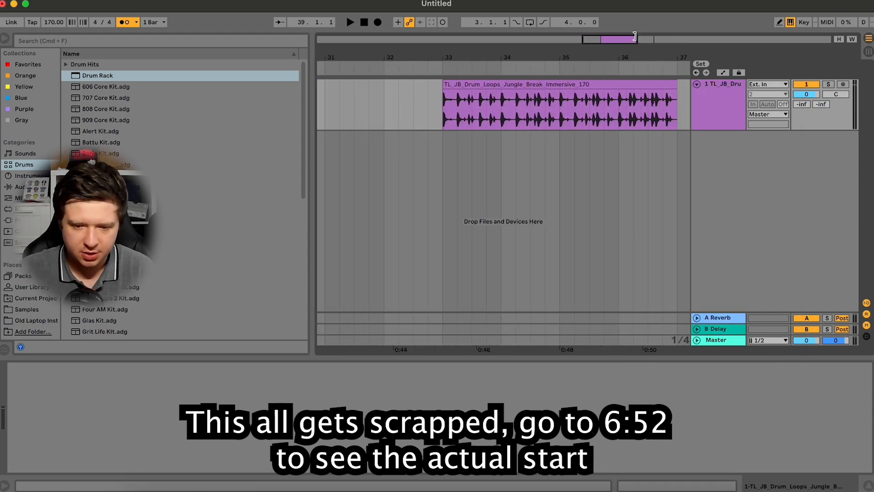
{"action": "left_click", "coordinate": [657, 103]}
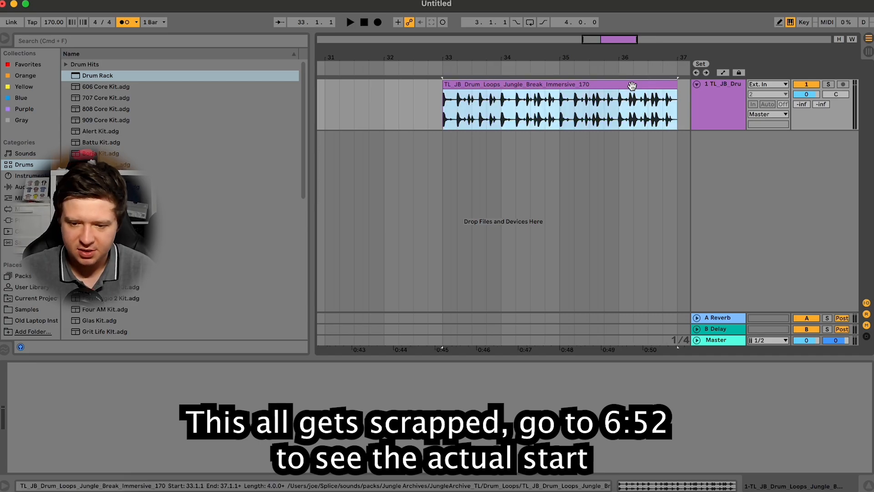
{"action": "right_click", "coordinate": [633, 89]}
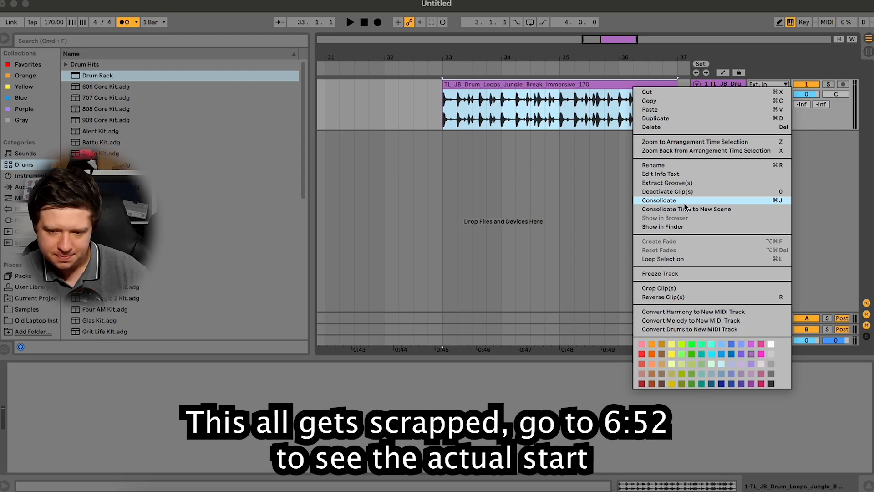
{"action": "left_click", "coordinate": [591, 162]}
Open the jungle break clip's sample settings, turn on Warp and play the clip
{"action": "left_click", "coordinate": [537, 83]}
{"action": "double_click", "coordinate": [563, 83]}
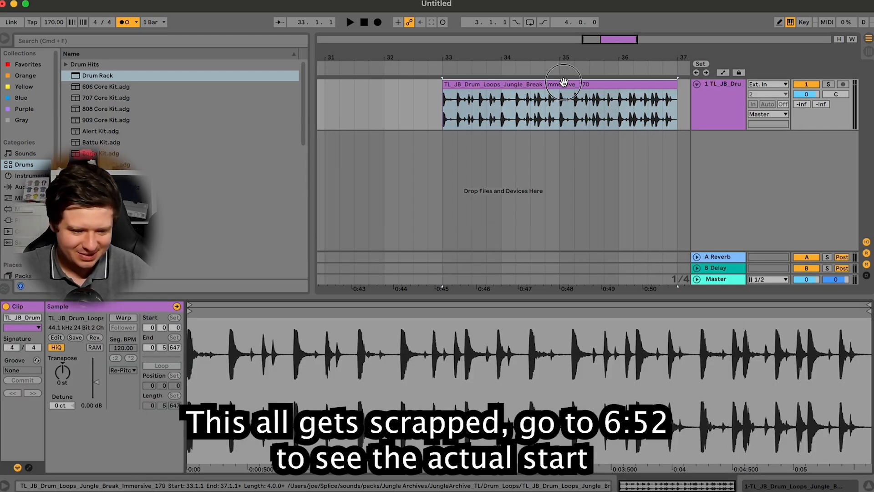
{"action": "left_click", "coordinate": [127, 313]}
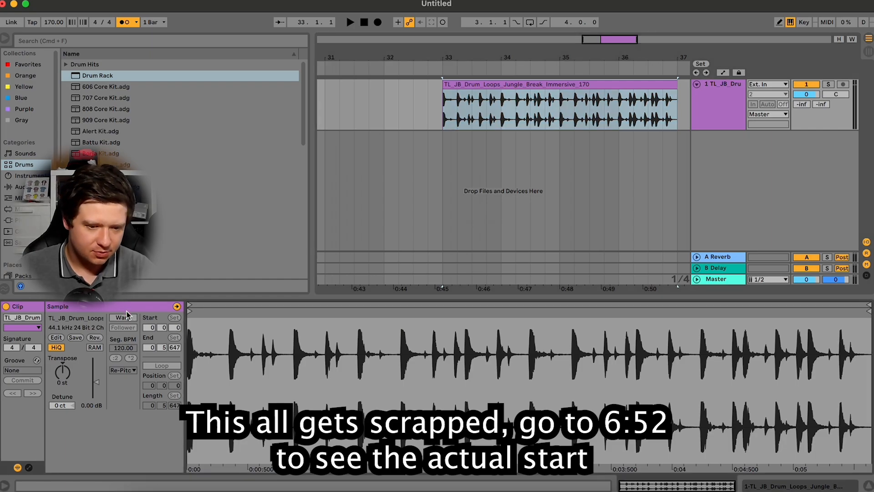
{"action": "left_click", "coordinate": [126, 319]}
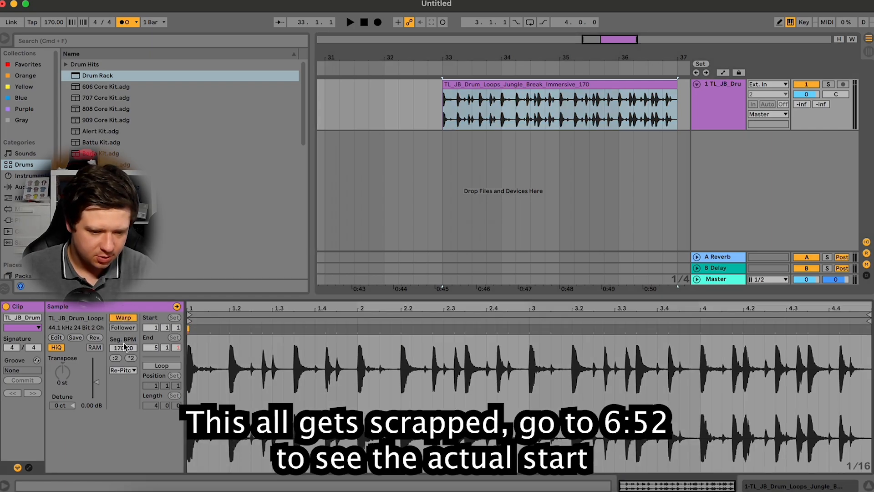
{"action": "key", "text": "space"}
Slice the jungle break clip to a new MIDI track, one slice per transient, with the Built-in slicing preset
{"action": "right_click", "coordinate": [557, 83]}
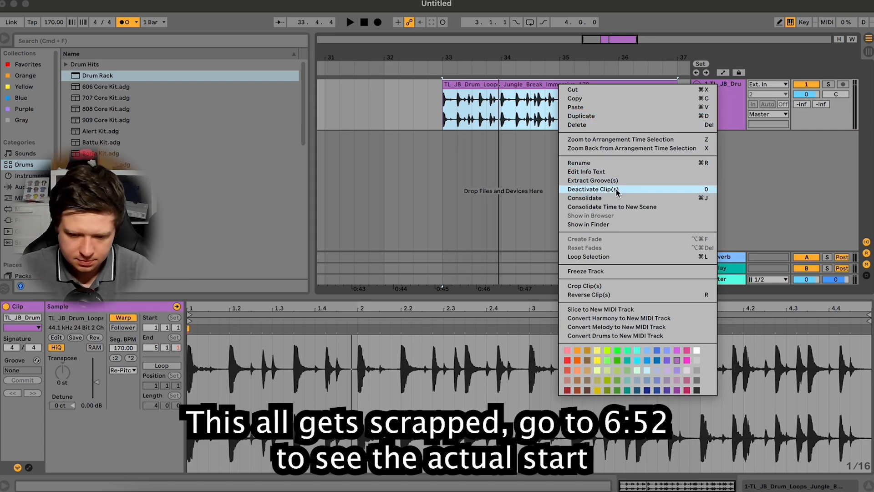
{"action": "left_click", "coordinate": [601, 310]}
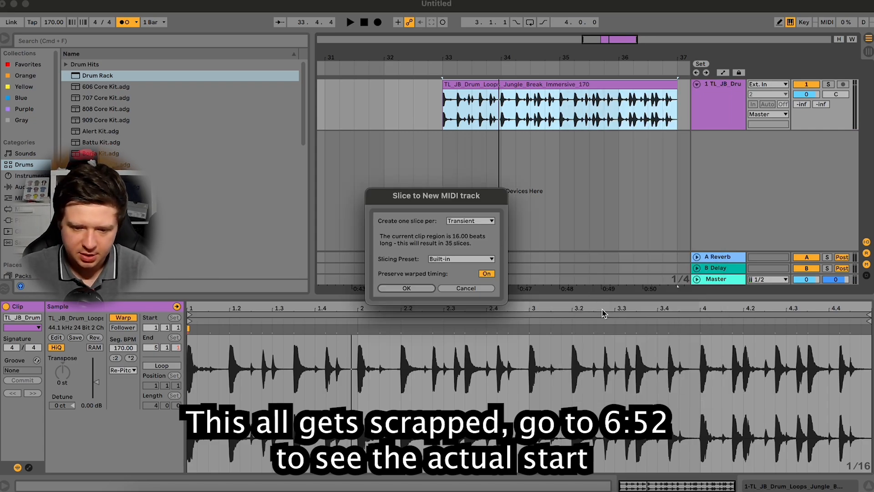
{"action": "left_click", "coordinate": [477, 226]}
{"action": "left_click", "coordinate": [477, 227]}
{"action": "left_click", "coordinate": [471, 254]}
{"action": "left_click", "coordinate": [474, 253]}
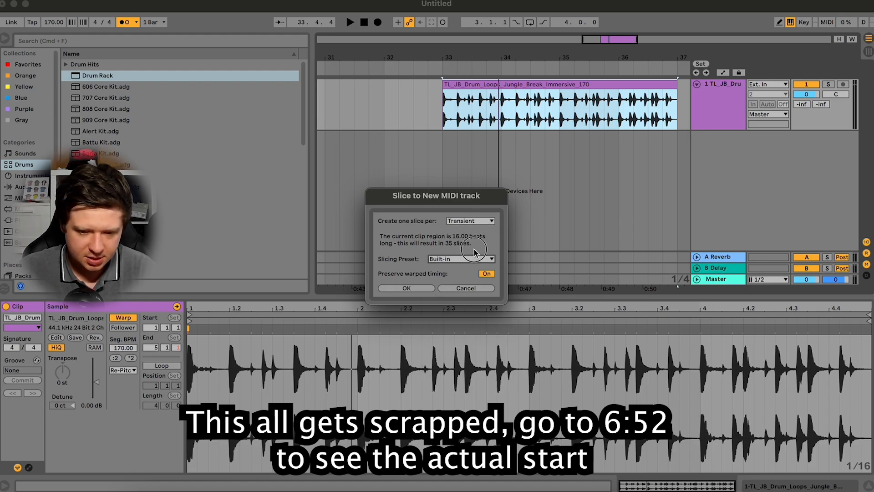
{"action": "left_click", "coordinate": [415, 289]}
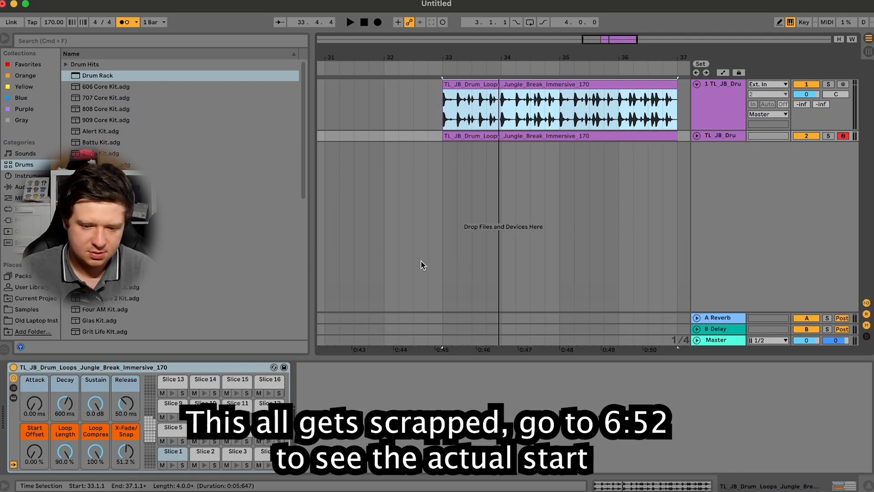
Mute the original audio track, open the sliced MIDI clip's notes and play the clip
{"action": "left_click", "coordinate": [806, 84]}
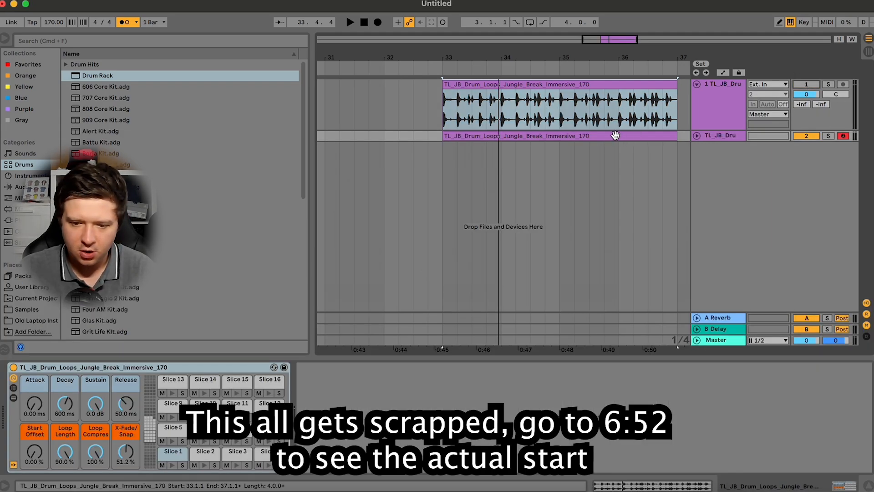
{"action": "double_click", "coordinate": [614, 136]}
{"action": "key", "text": "space"}
{"action": "scroll", "coordinate": [496, 355], "scroll_direction": "down", "scroll_amount": 4}
{"action": "scroll", "coordinate": [495, 354], "scroll_direction": "down", "scroll_amount": 4}
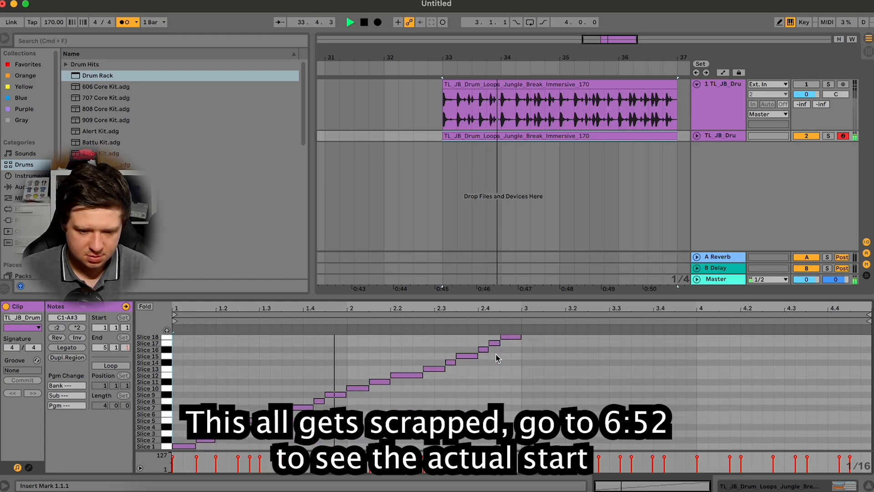
{"action": "left_click", "coordinate": [501, 379]}
{"action": "key", "text": "space"}
Select all the slice notes, enlarge the note editor to show every slice and play the break again
{"action": "key", "text": "super+a"}
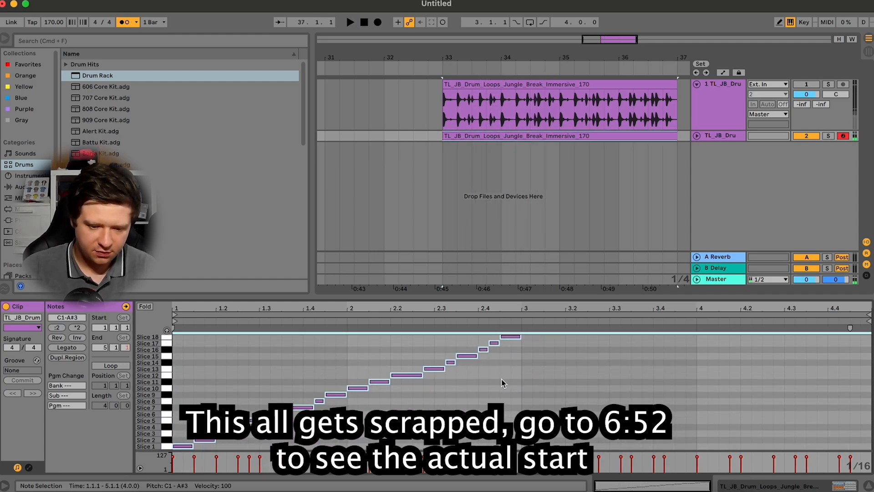
{"action": "key", "text": "space"}
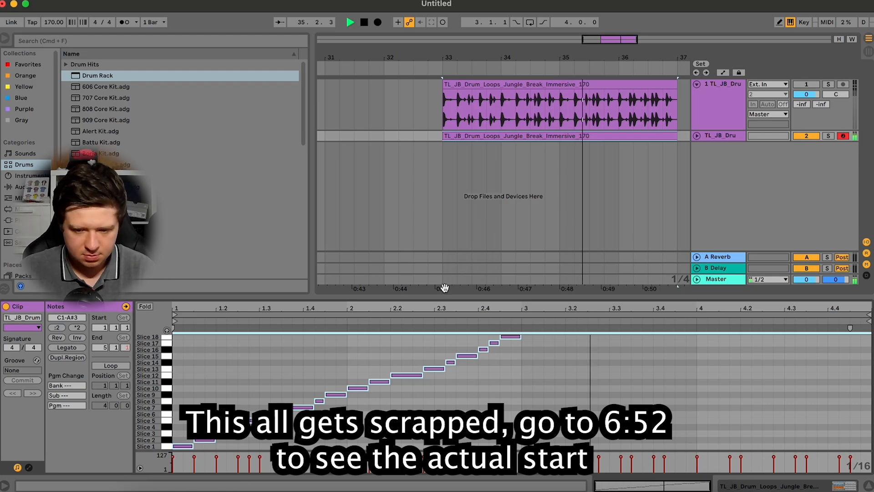
{"action": "key", "text": "space"}
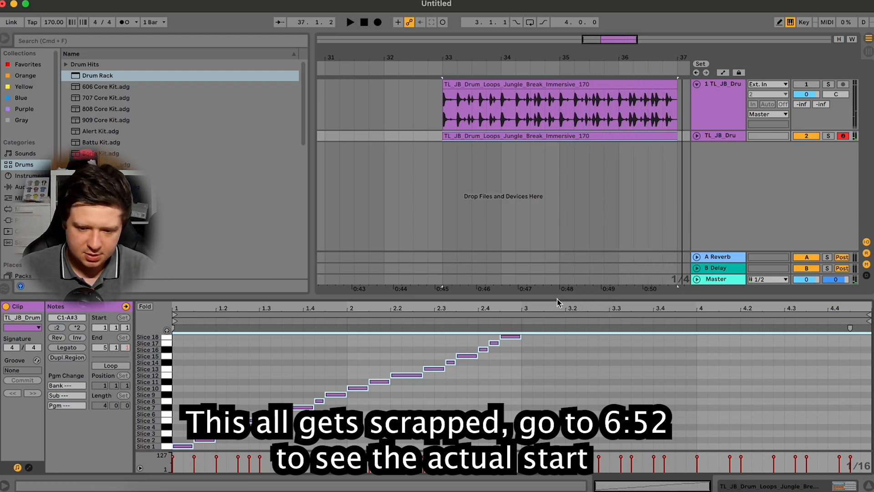
{"action": "left_click_drag", "start_coordinate": [555, 295], "coordinate": [569, 101]}
{"action": "key", "text": "space"}
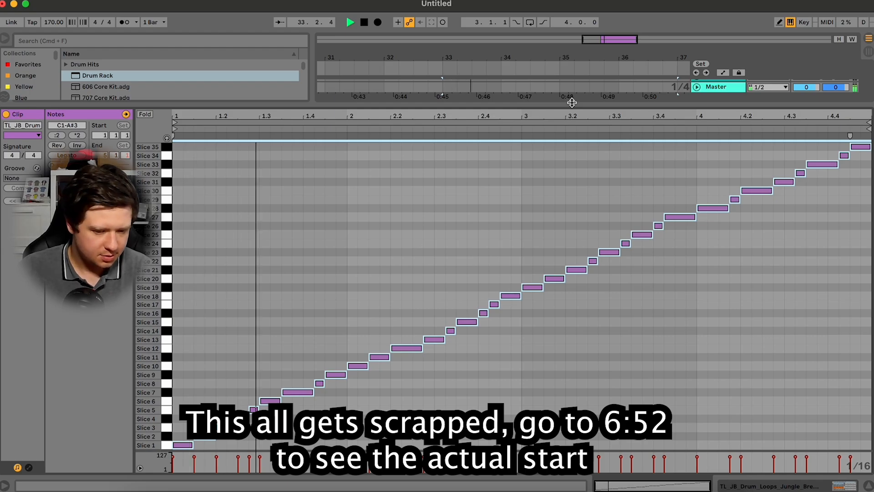
{"action": "key", "text": "space"}
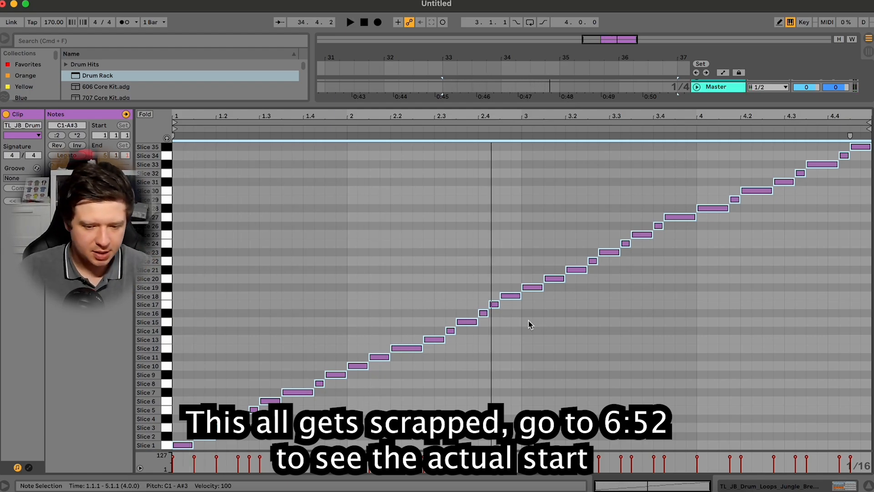
Delete the sliced clip's notes in bars 3 and 4 and show the track's drum rack
{"action": "left_click_drag", "start_coordinate": [534, 323], "coordinate": [867, 144]}
{"action": "key", "text": "Delete"}
{"action": "left_click", "coordinate": [837, 487]}
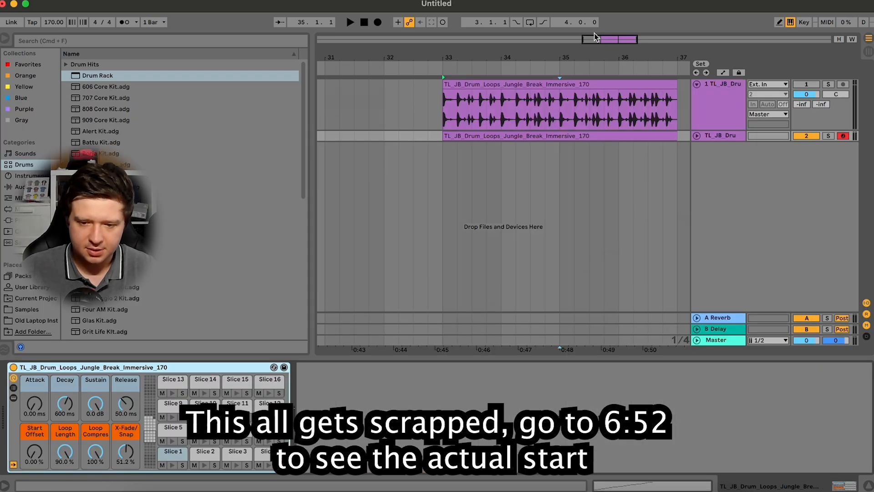
Add a new audio track and delete both jungle break tracks, the original audio and the sliced MIDI one
{"action": "left_click_drag", "start_coordinate": [620, 40], "coordinate": [614, 9]}
{"action": "scroll", "coordinate": [607, 154], "scroll_direction": "left", "scroll_amount": 1}
{"action": "scroll", "coordinate": [607, 151], "scroll_direction": "left", "scroll_amount": 2}
{"action": "left_click", "coordinate": [644, 136]}
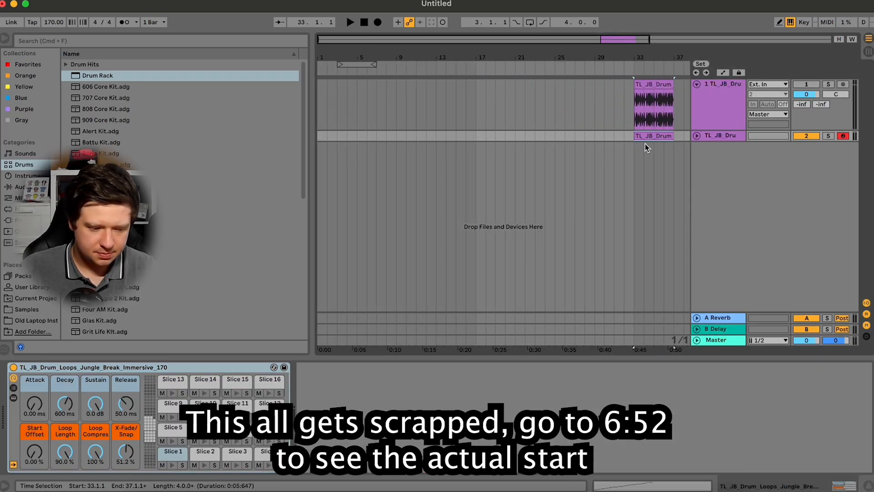
{"action": "left_click", "coordinate": [719, 105]}
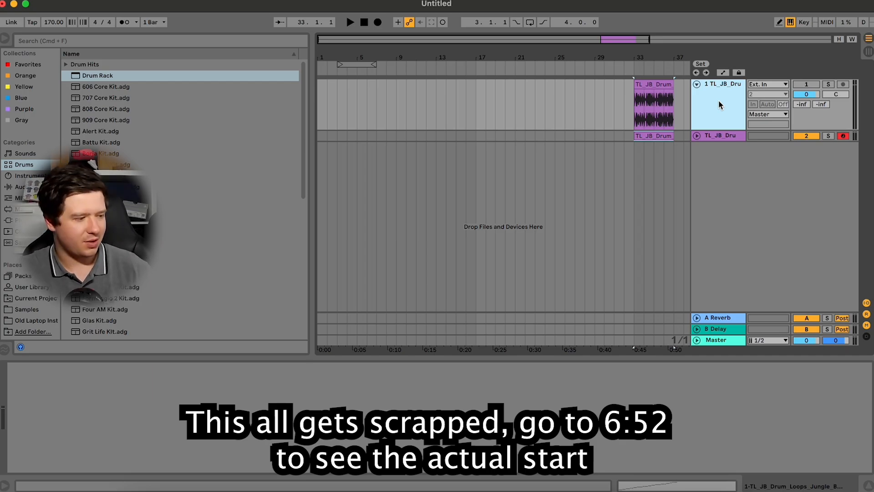
{"action": "left_click", "coordinate": [719, 136]}
{"action": "key", "text": "super+t"}
{"action": "left_click", "coordinate": [728, 113]}
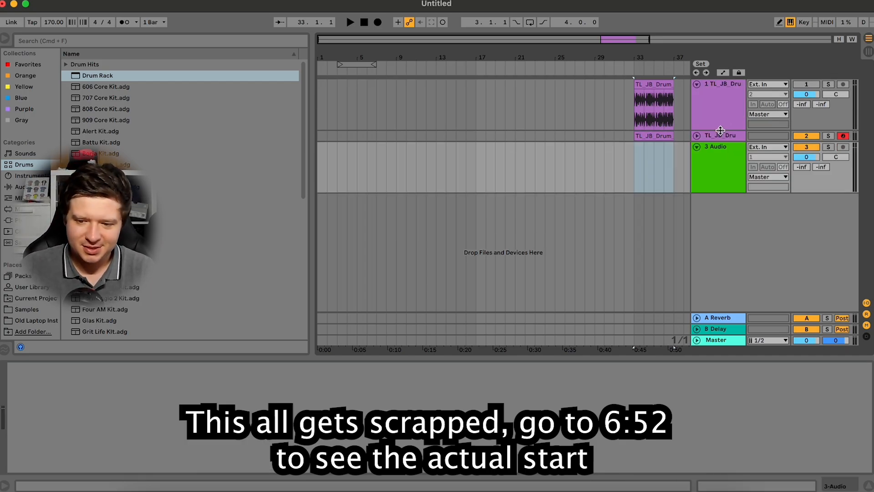
{"action": "key", "text": "Delete"}
{"action": "key", "text": "Delete"}
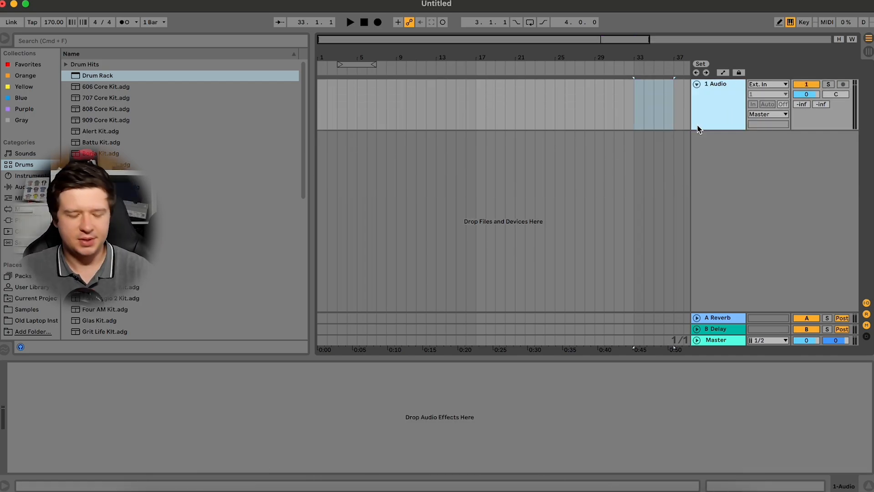
Switch back to Splice and search the library for "sound"
{"action": "left_click", "coordinate": [621, 485]}
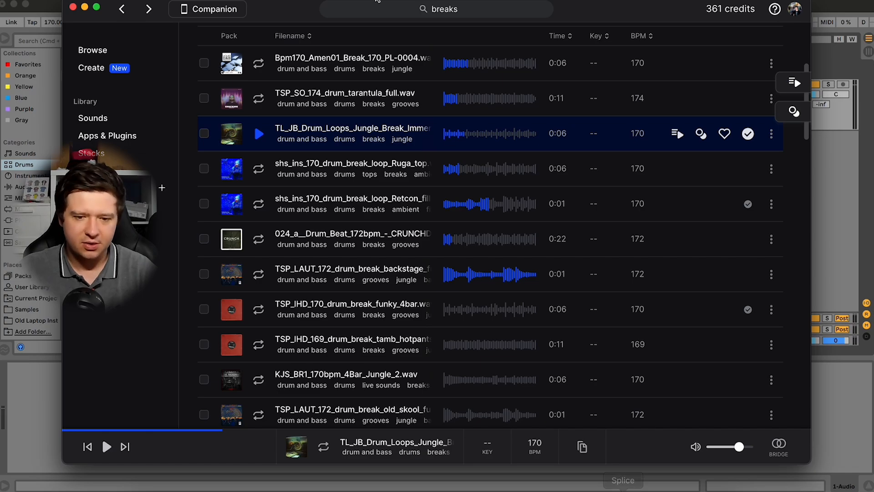
{"action": "left_click", "coordinate": [467, 11]}
{"action": "key", "text": "super+a"}
{"action": "type", "text": "sound"}
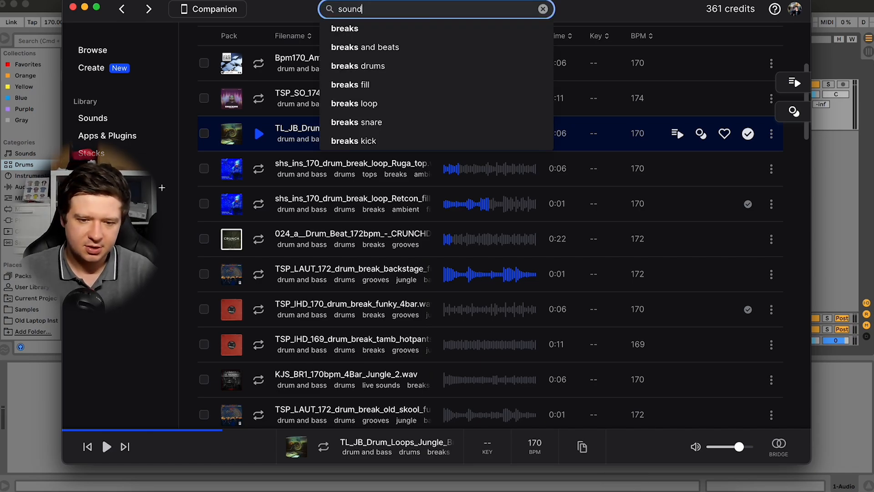
{"action": "key", "text": "Return"}
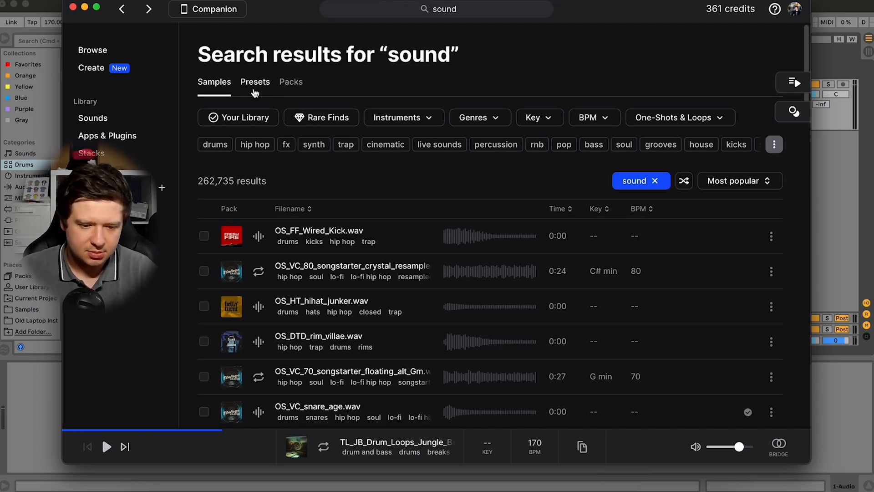
Show the preset results, preview T_TSOT3_SERUM_Bass_Dark_Square and change the search to "soundscape"
{"action": "left_click", "coordinate": [259, 91]}
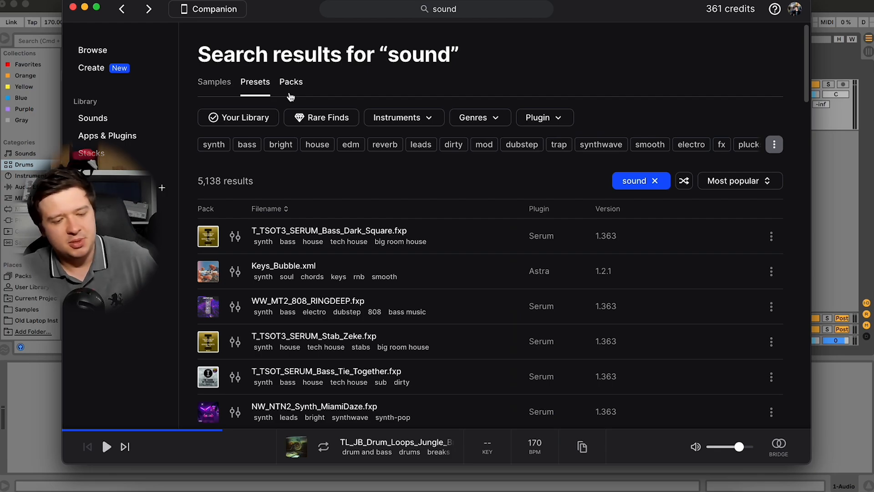
{"action": "left_click", "coordinate": [235, 245]}
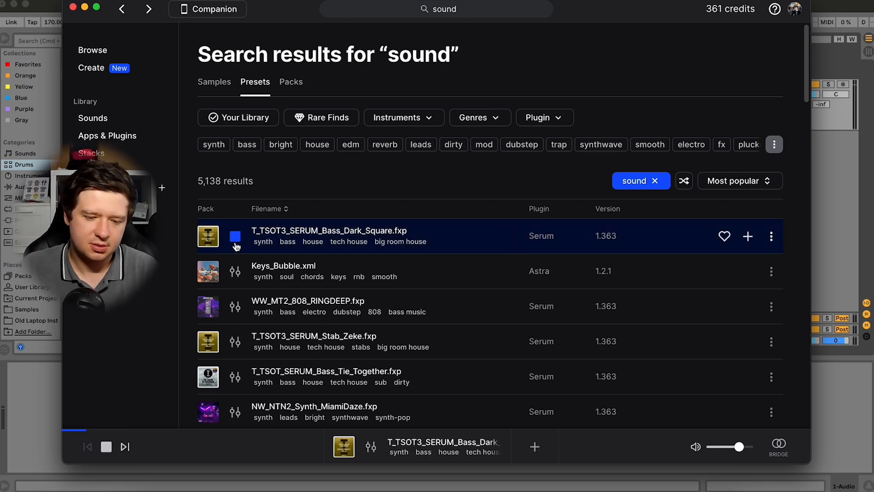
{"action": "left_click", "coordinate": [467, 11]}
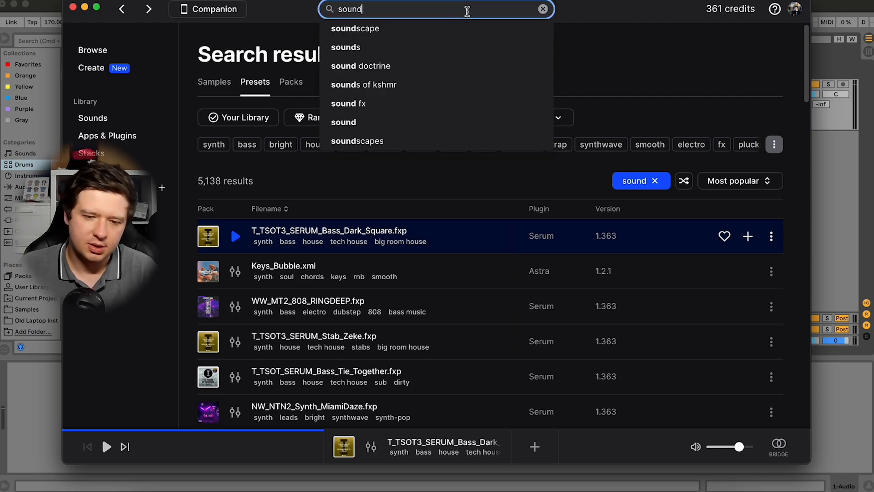
{"action": "type", "text": "cape"}
{"action": "key", "text": "Return"}
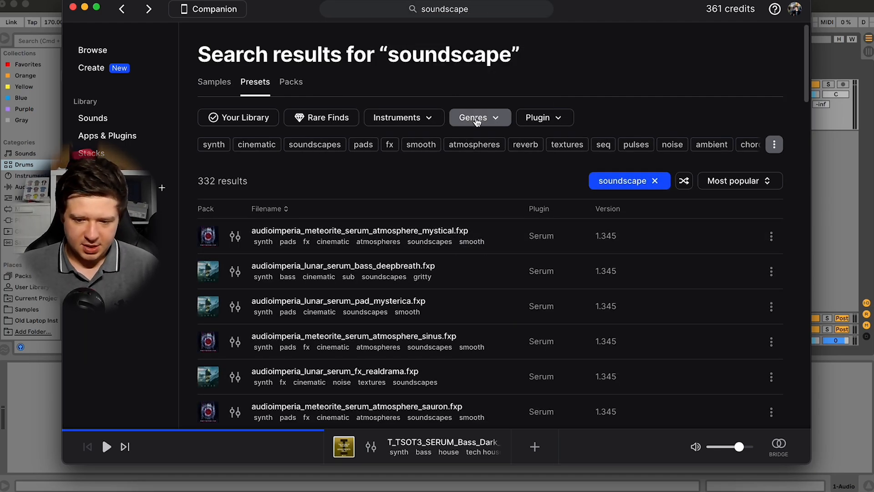
Preview the soundscape presets one after another and add BOS_CCS_Pad_Dancing_Noise to the library
{"action": "left_click", "coordinate": [242, 244]}
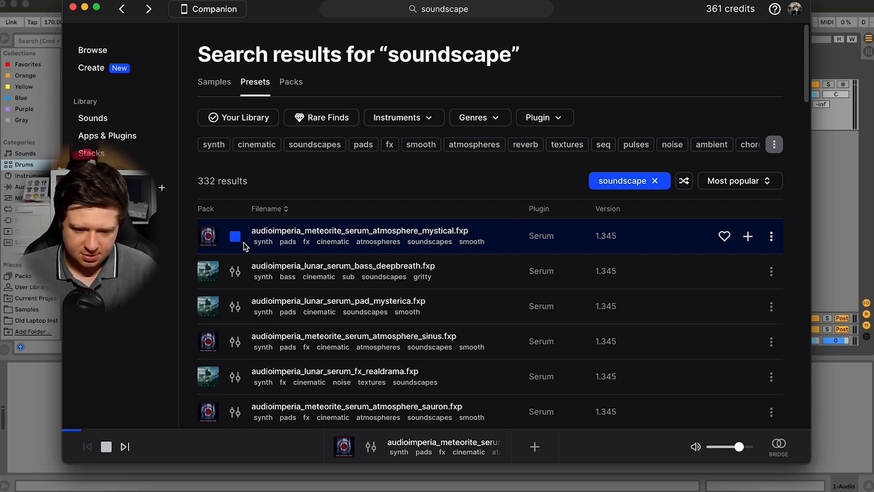
{"action": "key", "text": "Down"}
{"action": "key", "text": "Down"}
{"action": "key", "text": "Down"}
{"action": "key", "text": "Down"}
{"action": "key", "text": "Down"}
{"action": "key", "text": "Down"}
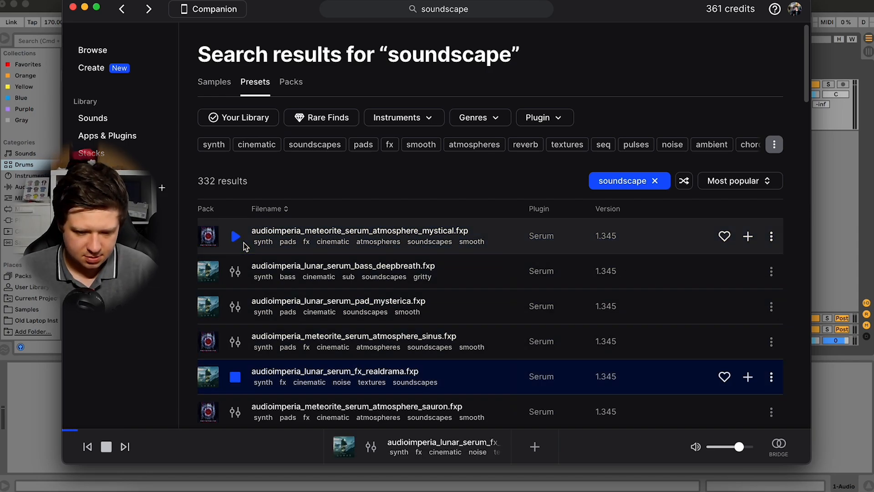
{"action": "key", "text": "Up"}
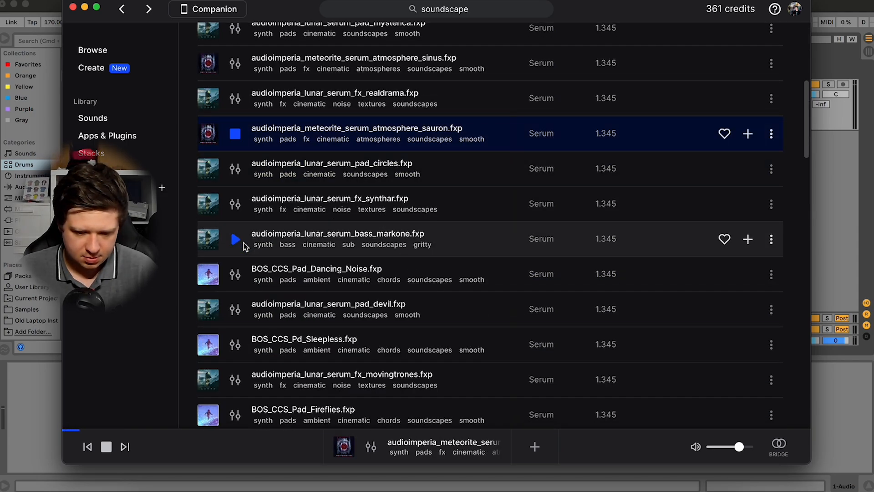
{"action": "key", "text": "Down"}
{"action": "key", "text": "Down"}
{"action": "key", "text": "Down"}
{"action": "key", "text": "Down"}
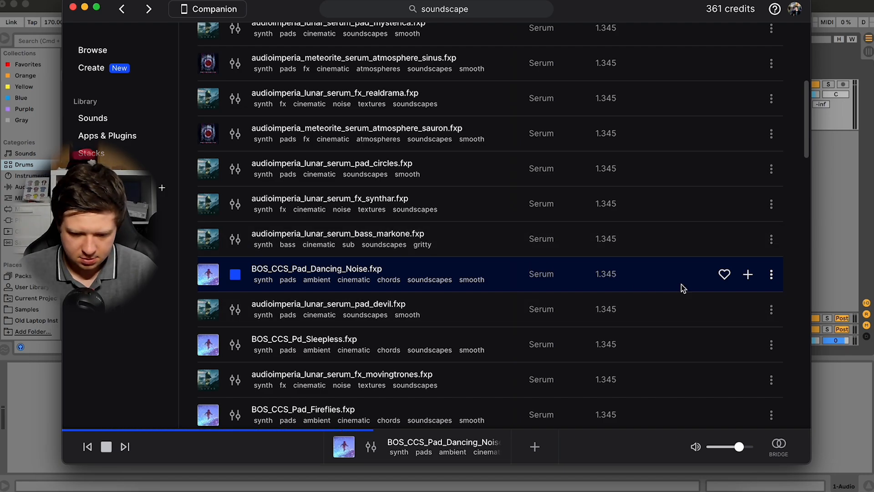
{"action": "left_click", "coordinate": [748, 274]}
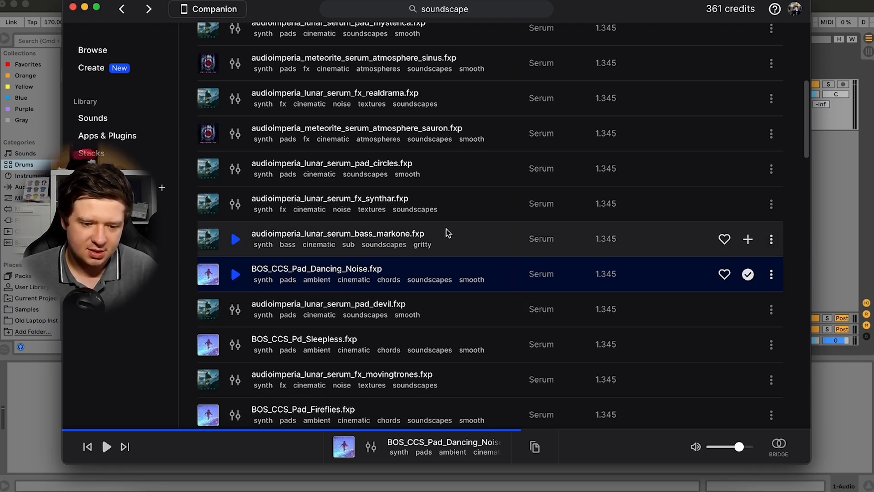
Return to Ableton Live and add a new MIDI track below the audio track
{"action": "left_click", "coordinate": [841, 215]}
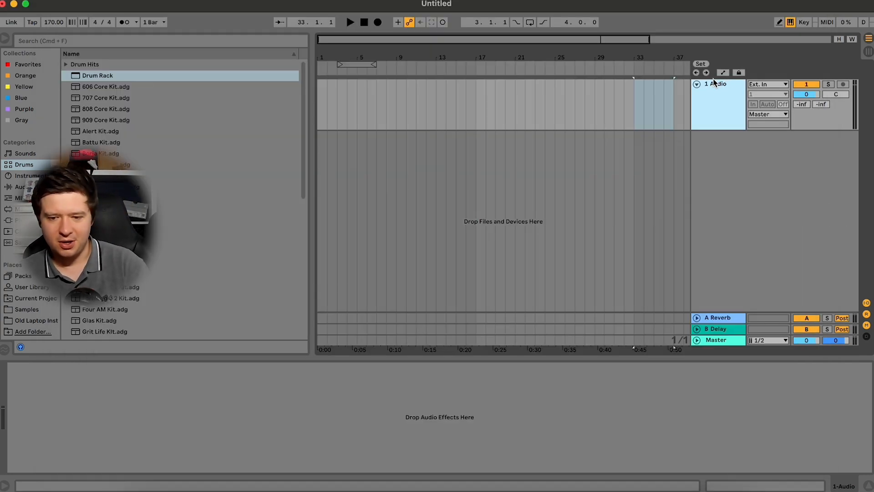
{"action": "key", "text": "super+shift+t"}
{"action": "left_click", "coordinate": [726, 165]}
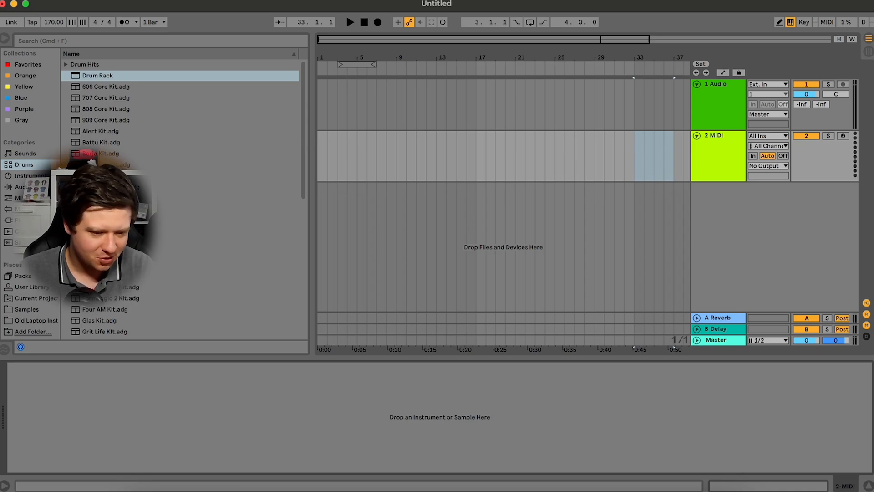
Search the plug-ins for "serum" and load the VST3 version of Serum onto the MIDI track
{"action": "left_click", "coordinate": [18, 221]}
{"action": "left_click", "coordinate": [60, 44]}
{"action": "type", "text": "serum"}
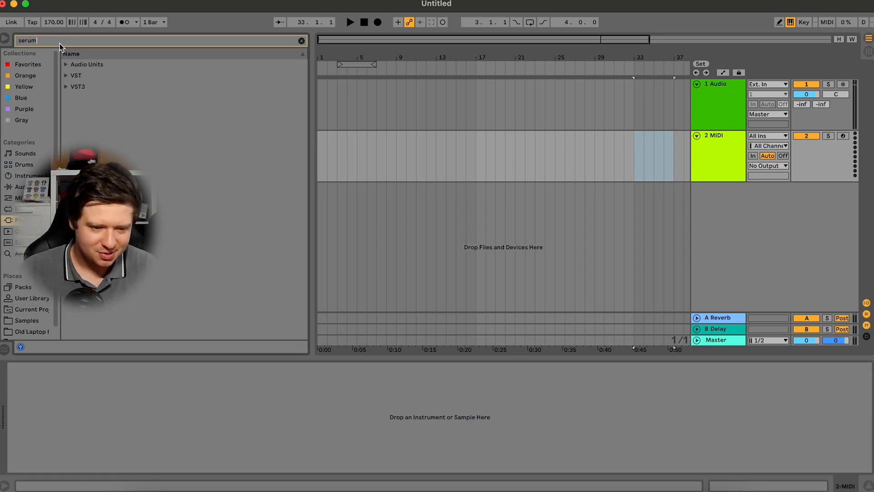
{"action": "left_click", "coordinate": [69, 90]}
{"action": "left_click", "coordinate": [77, 97]}
{"action": "left_click", "coordinate": [86, 108]}
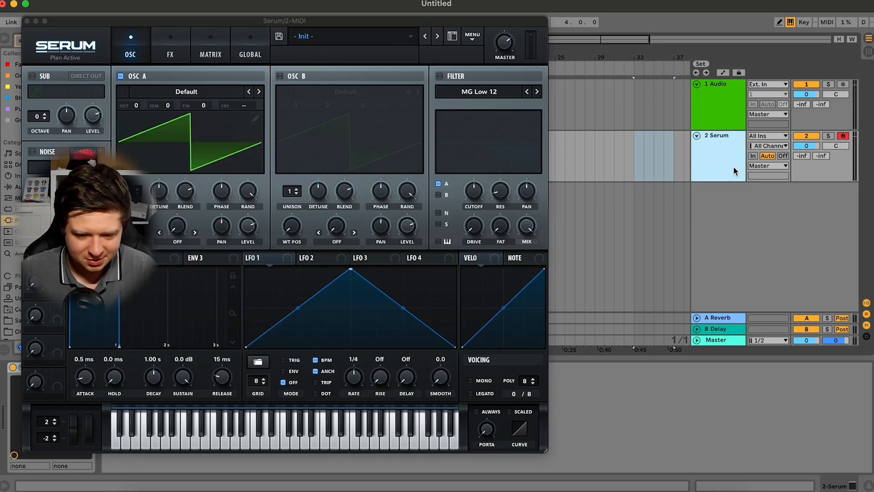
Move the Splice window aside and try to bring the BOS_CCS_Pad_Dancing_Noise preset from Splice straight into Serum
{"action": "left_click", "coordinate": [623, 490]}
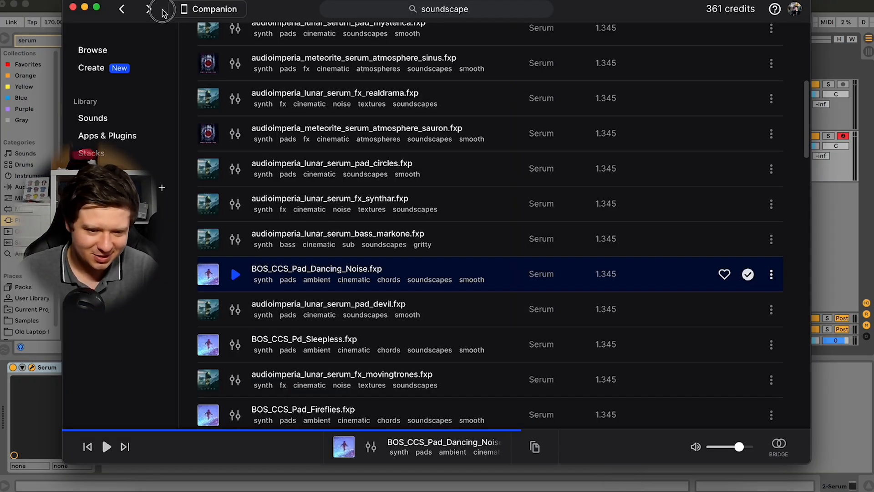
{"action": "left_click_drag", "start_coordinate": [178, 11], "coordinate": [557, 12]}
{"action": "left_click_drag", "start_coordinate": [650, 267], "coordinate": [426, 101]}
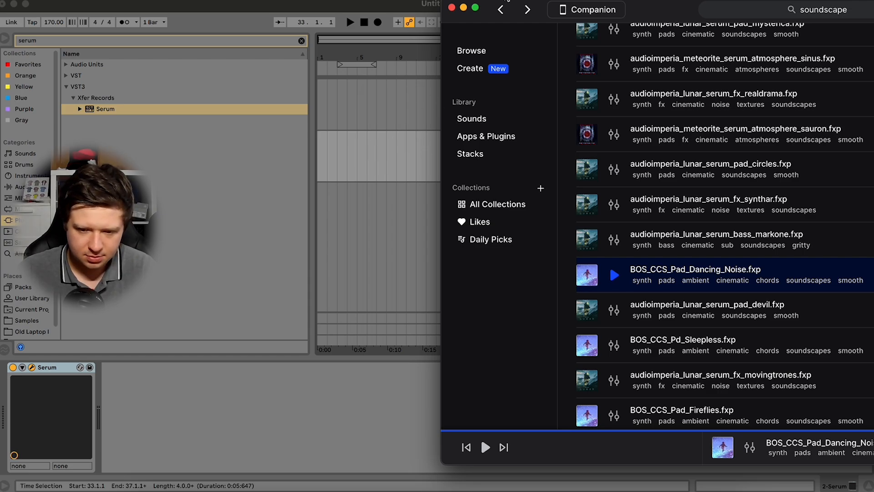
{"action": "left_click_drag", "start_coordinate": [500, 6], "coordinate": [539, 253]}
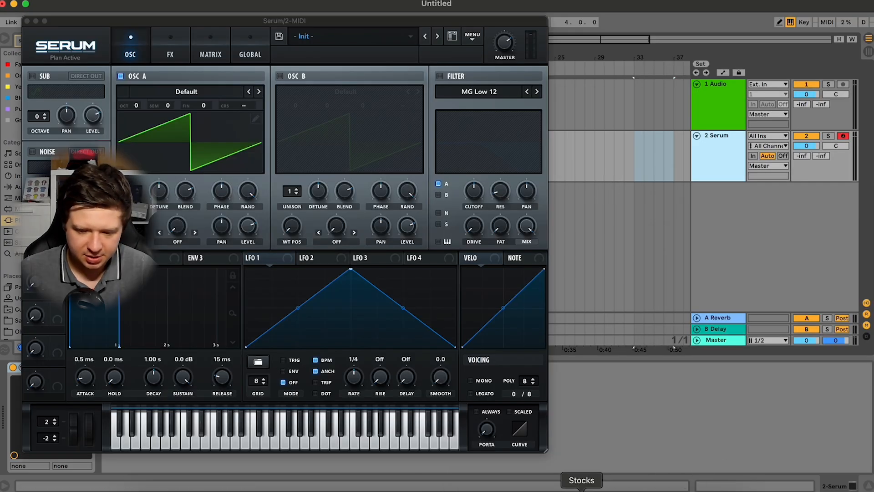
{"action": "left_click", "coordinate": [623, 486]}
{"action": "left_click_drag", "start_coordinate": [526, 260], "coordinate": [657, 131]}
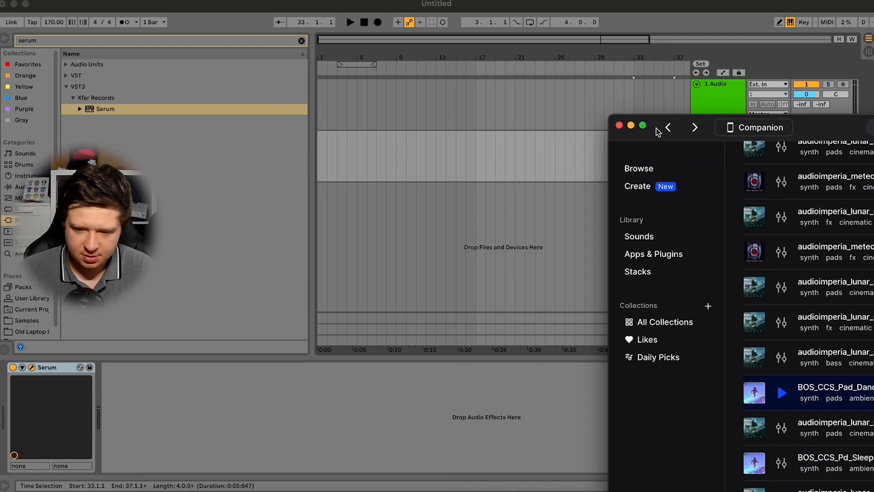
{"action": "left_click_drag", "start_coordinate": [755, 392], "coordinate": [164, 91]}
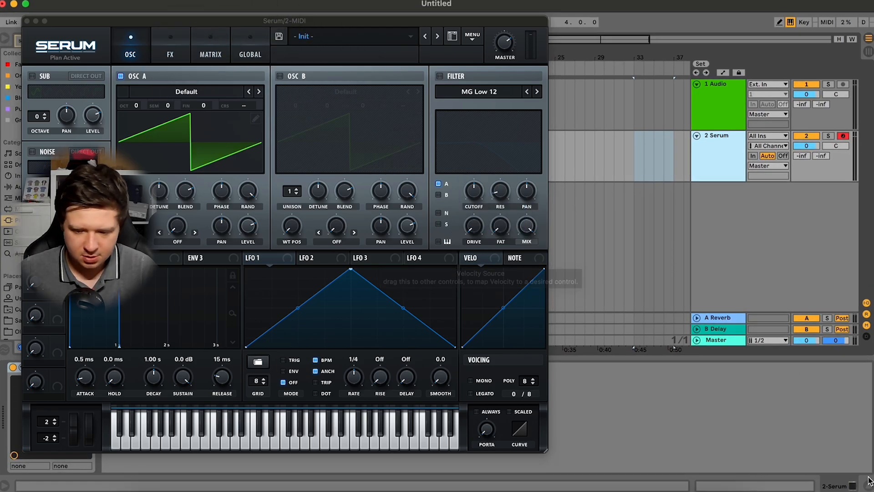
{"action": "left_click", "coordinate": [623, 488]}
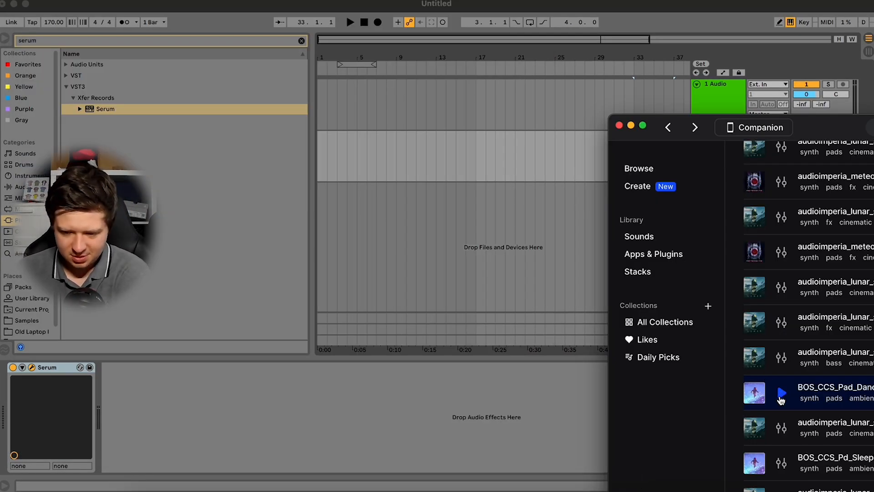
{"action": "left_click_drag", "start_coordinate": [798, 385], "coordinate": [57, 53]}
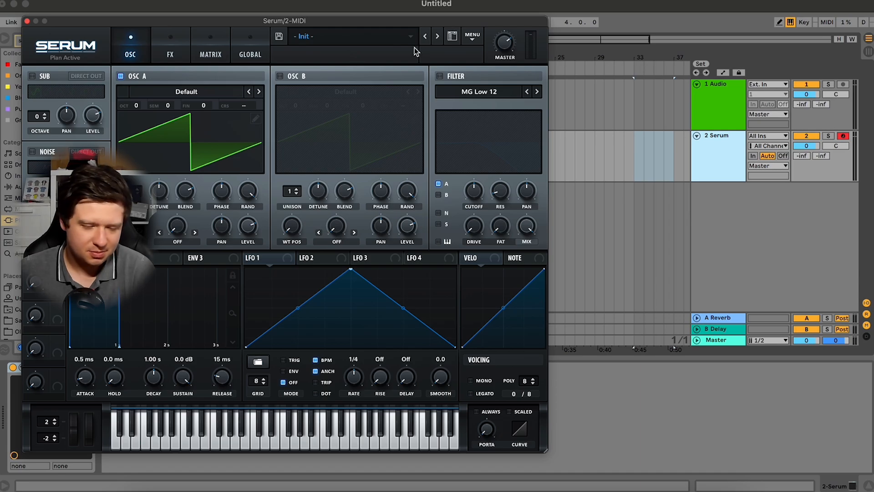
Load BOS_CCS_Pad_Dancing_Noise from Serum's Splice preset folder and audition it at lower octaves
{"action": "left_click", "coordinate": [381, 37]}
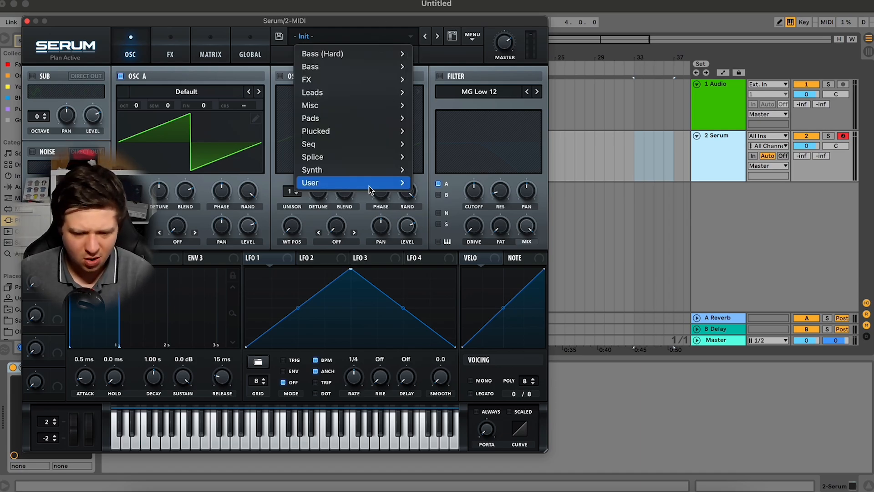
{"action": "mouse_move", "coordinate": [385, 155]}
{"action": "scroll", "coordinate": [481, 162], "scroll_direction": "down", "scroll_amount": 5}
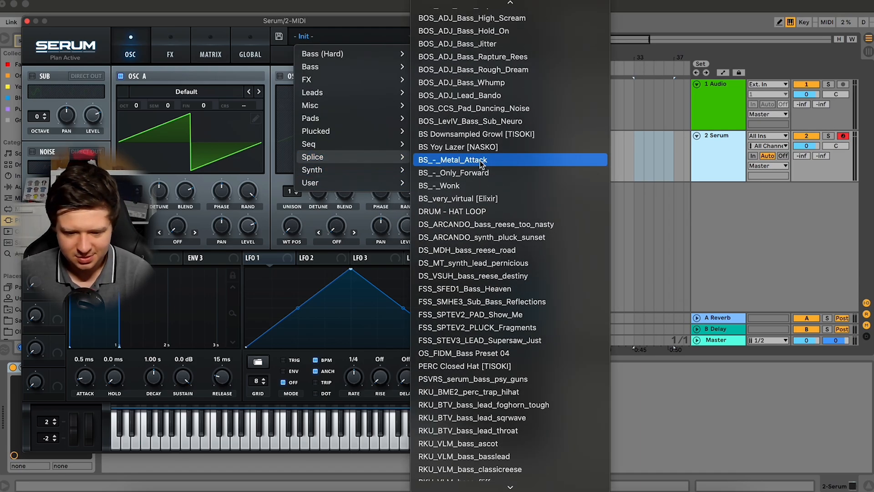
{"action": "scroll", "coordinate": [480, 160], "scroll_direction": "down", "scroll_amount": 5}
{"action": "scroll", "coordinate": [480, 160], "scroll_direction": "up", "scroll_amount": 10}
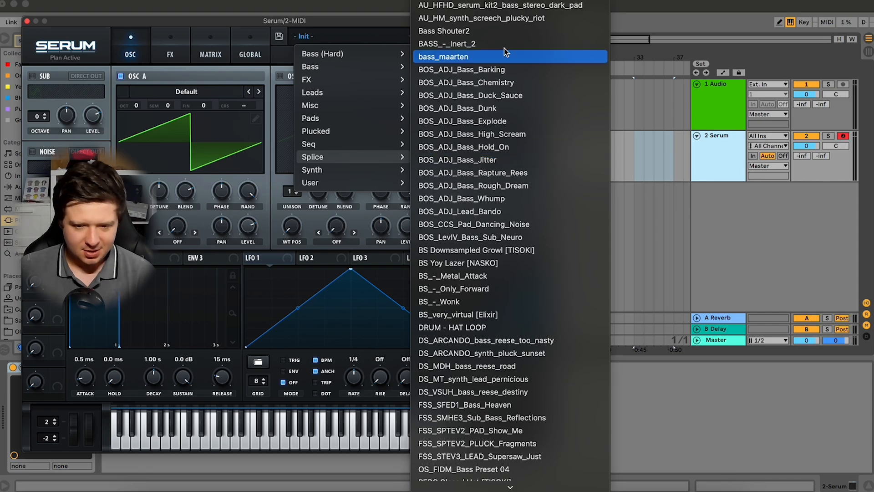
{"action": "left_click", "coordinate": [496, 224]}
{"action": "key", "text": "f"}
{"action": "key", "text": "z"}
{"action": "key", "text": "f"}
{"action": "key", "text": "z"}
{"action": "key", "text": "f"}
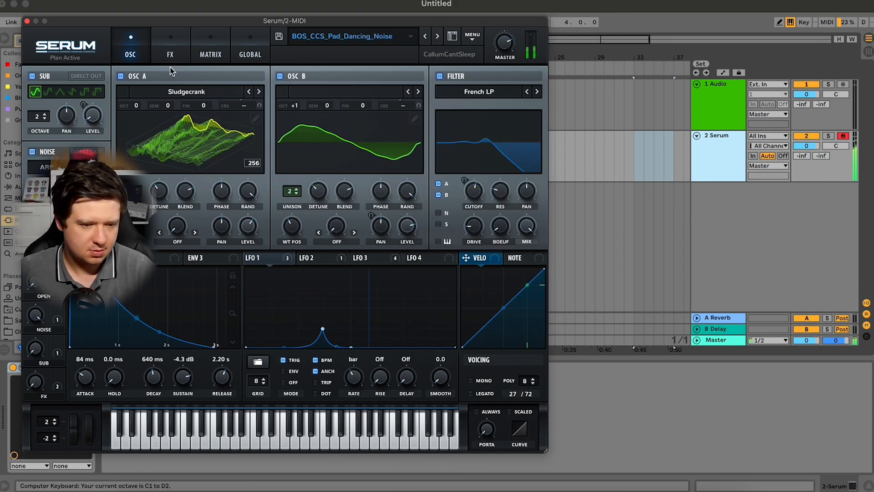
Turn off Serum's noise oscillator and audition the patch with oscillator A switched off and back on
{"action": "left_click", "coordinate": [121, 77]}
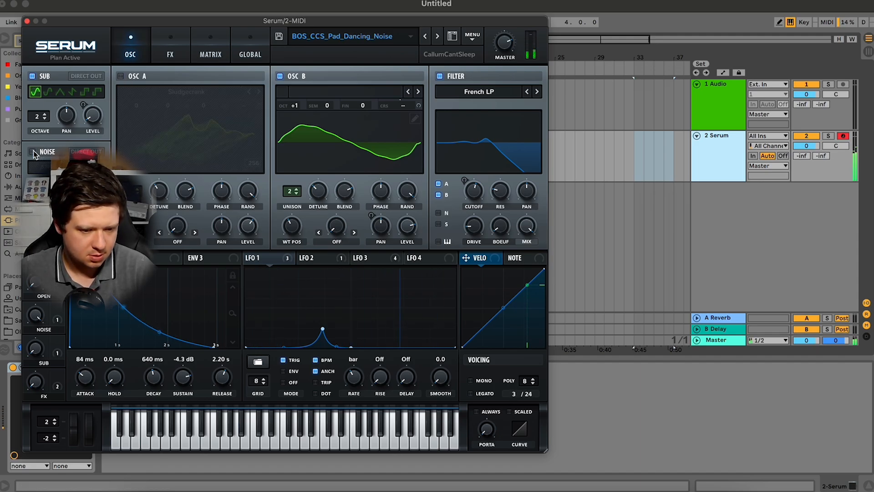
{"action": "key", "text": "f"}
{"action": "key", "text": "z"}
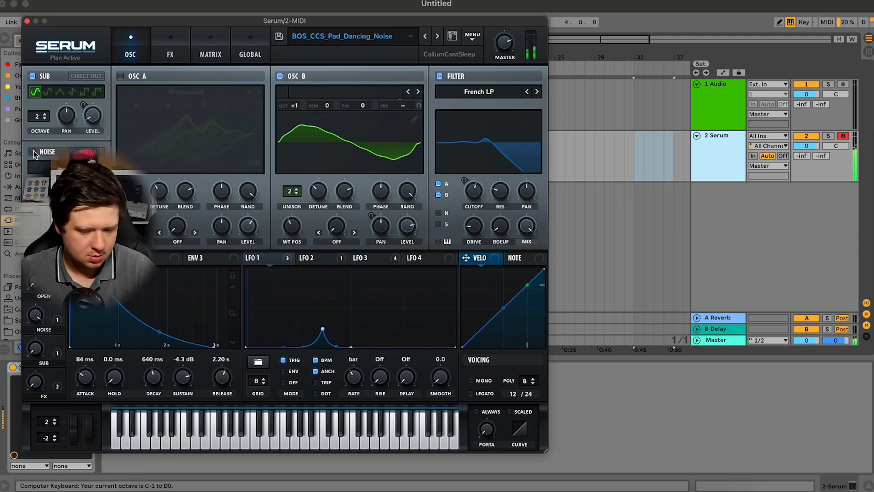
{"action": "left_click", "coordinate": [120, 76]}
{"action": "key", "text": "x"}
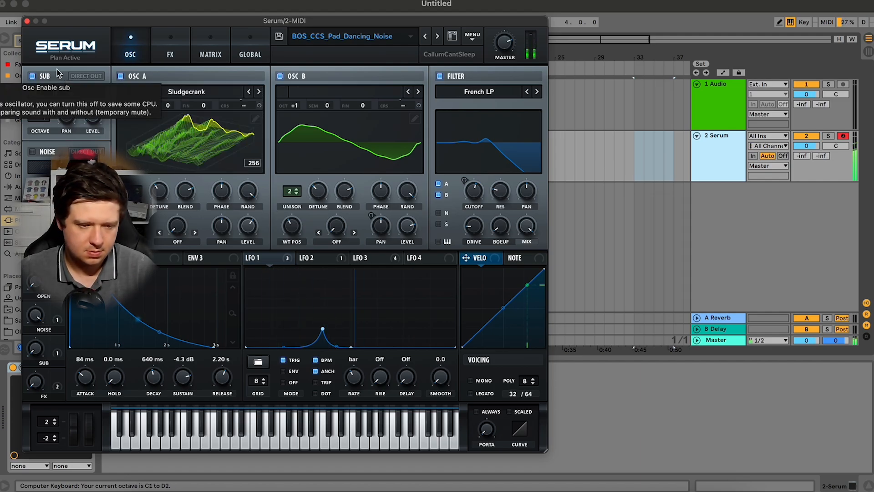
Show LFO 2 in Serum and compare the preset's Splice preview with notes played at a lower octave
{"action": "left_click_drag", "start_coordinate": [74, 21], "coordinate": [244, 21]}
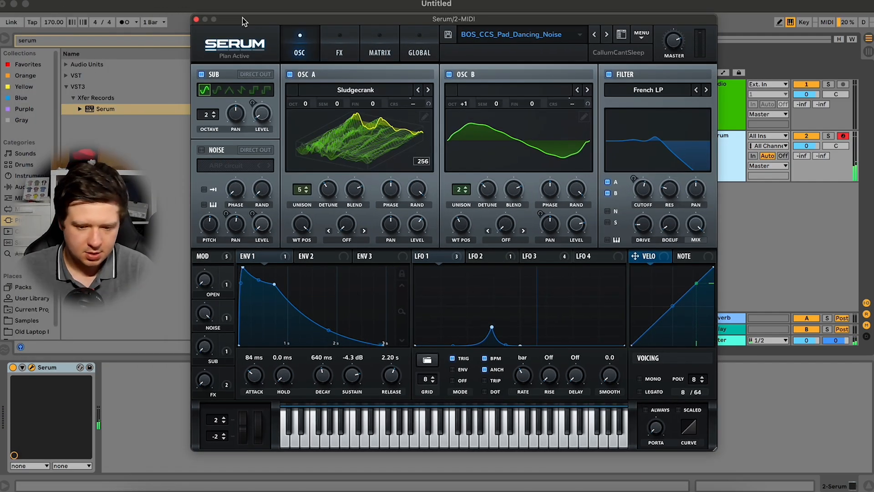
{"action": "left_click", "coordinate": [487, 259]}
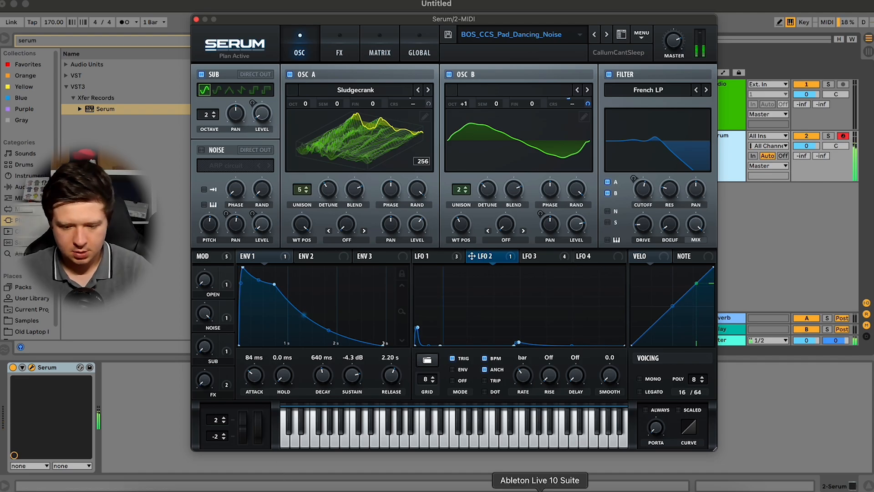
{"action": "left_click", "coordinate": [623, 486]}
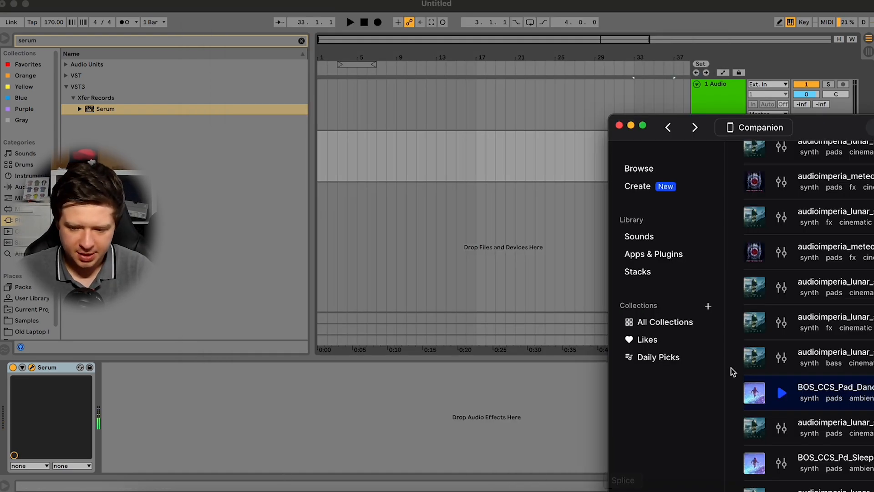
{"action": "left_click", "coordinate": [781, 394]}
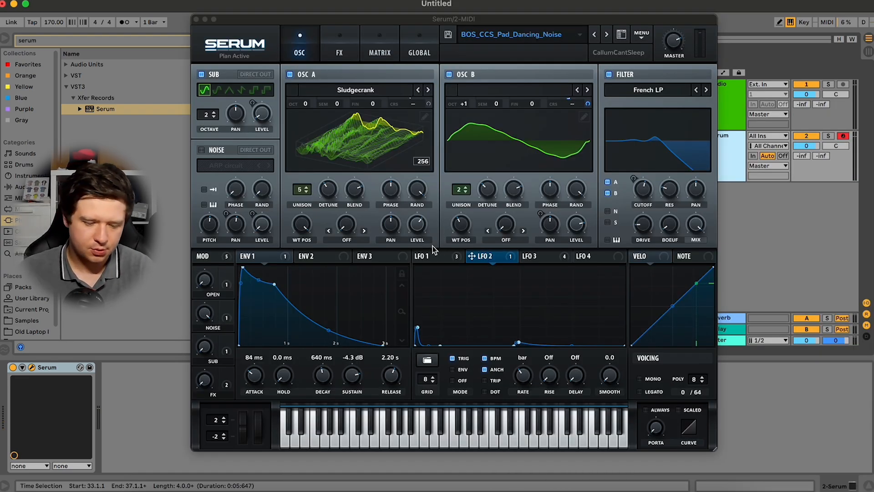
{"action": "key", "text": "z"}
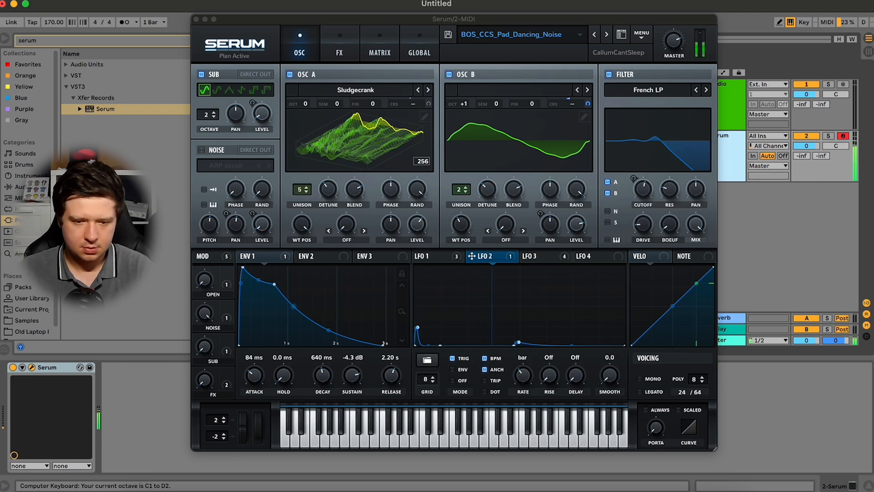
Close the Serum window and record a short MIDI clip on the Serum track from bar 9
{"action": "left_click", "coordinate": [196, 20]}
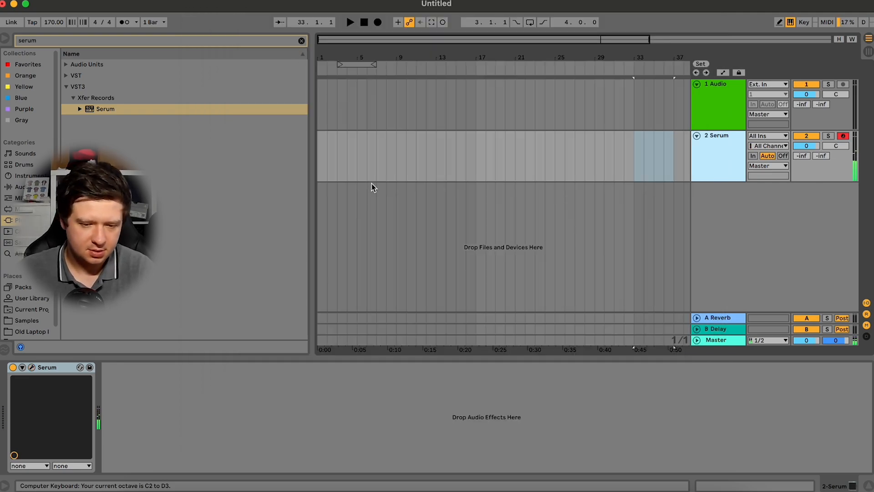
{"action": "left_click", "coordinate": [367, 164]}
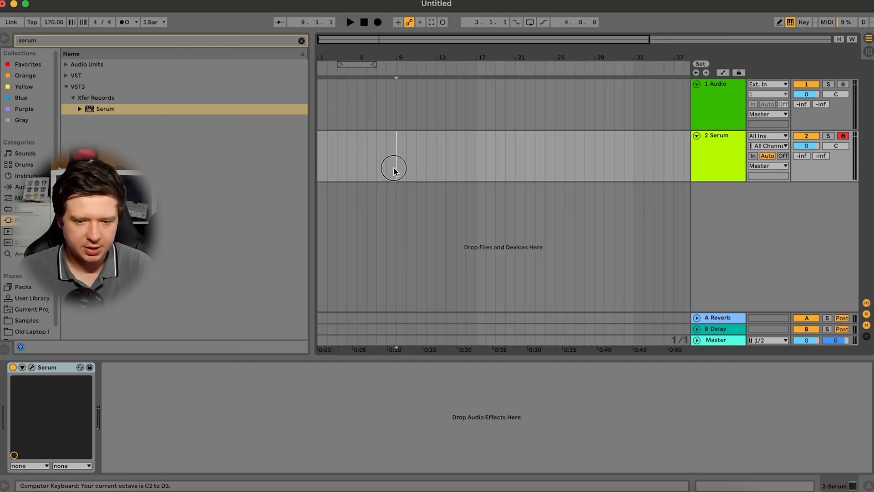
{"action": "left_click", "coordinate": [377, 24]}
{"action": "key", "text": "space"}
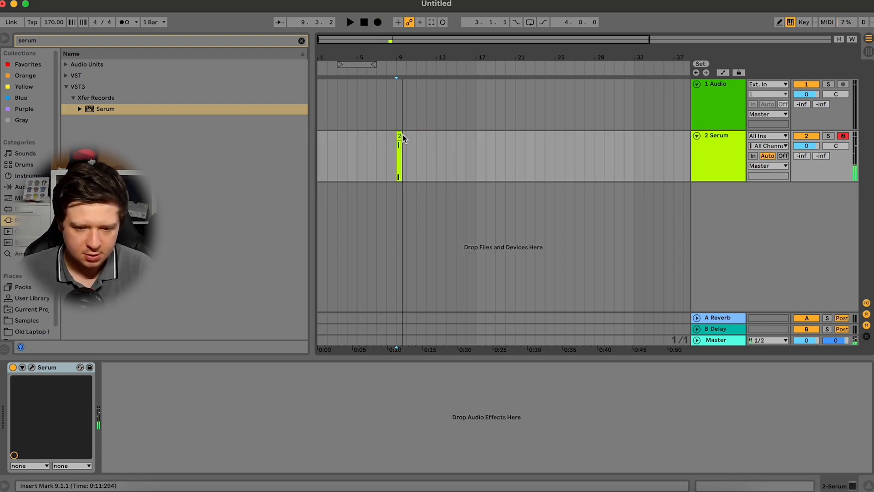
Make the recorded Serum clip four bars long starting at bar 1 and delete its recorded notes
{"action": "left_click_drag", "start_coordinate": [402, 135], "coordinate": [340, 136]}
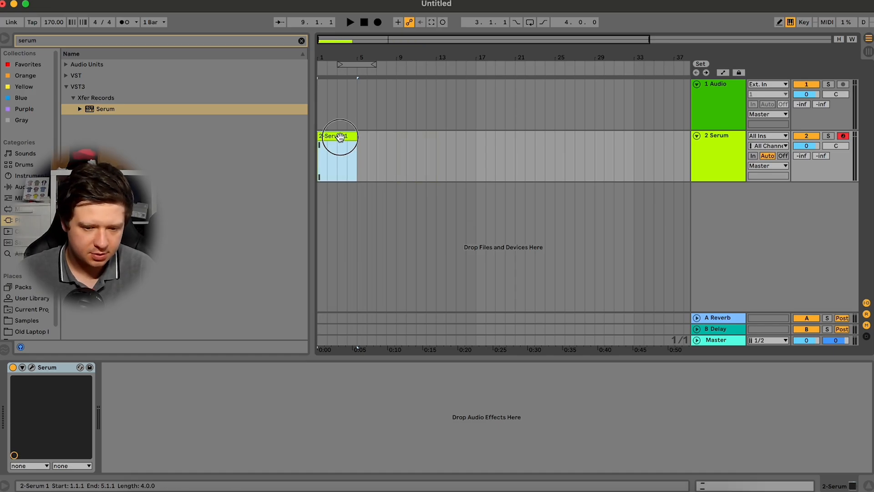
{"action": "double_click", "coordinate": [341, 136]}
{"action": "left_click_drag", "start_coordinate": [273, 293], "coordinate": [145, 18]}
{"action": "key", "text": "Delete"}
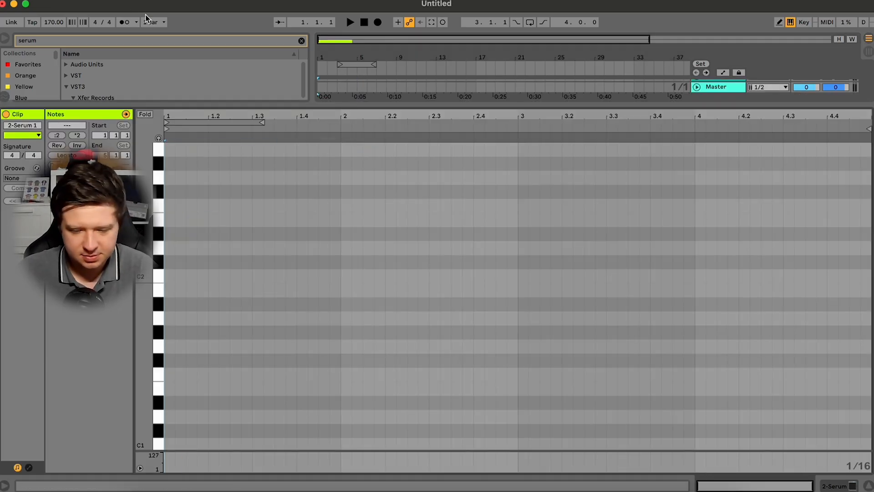
{"action": "scroll", "coordinate": [387, 288], "scroll_direction": "up", "scroll_amount": 3}
{"action": "scroll", "coordinate": [188, 247], "scroll_direction": "up", "scroll_amount": 2}
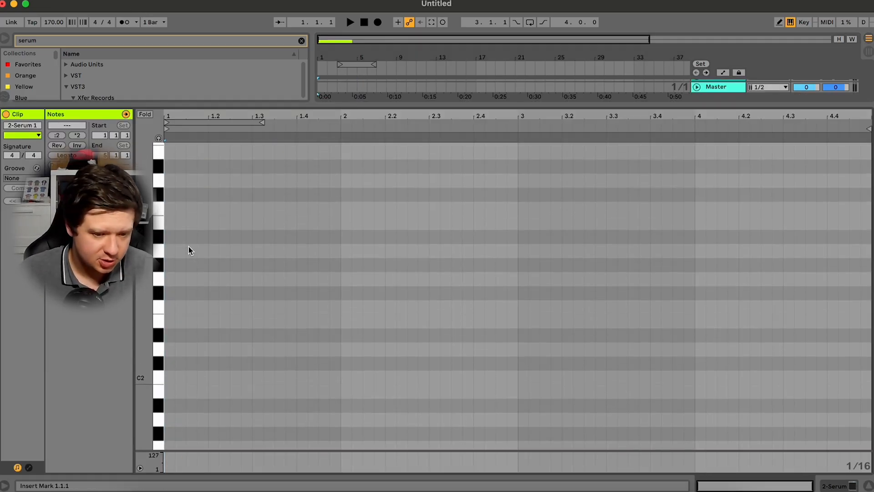
Draw a G2 note from 1.1.1 to 1.4.2, add a second note of equal length raised to D3, and audition the interval
{"action": "left_click", "coordinate": [175, 283]}
{"action": "left_click_drag", "start_coordinate": [175, 283], "coordinate": [308, 283]}
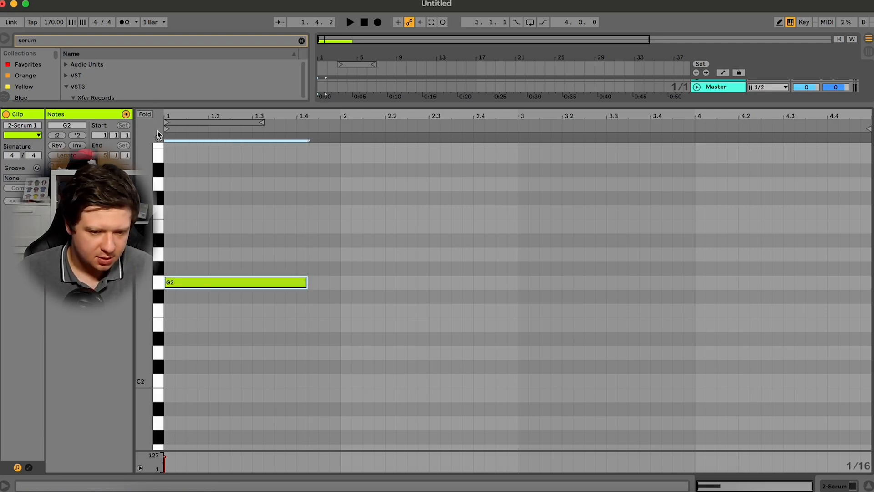
{"action": "left_click", "coordinate": [169, 250]}
{"action": "key", "text": "Up"}
{"action": "key", "text": "Up"}
{"action": "key", "text": "Up"}
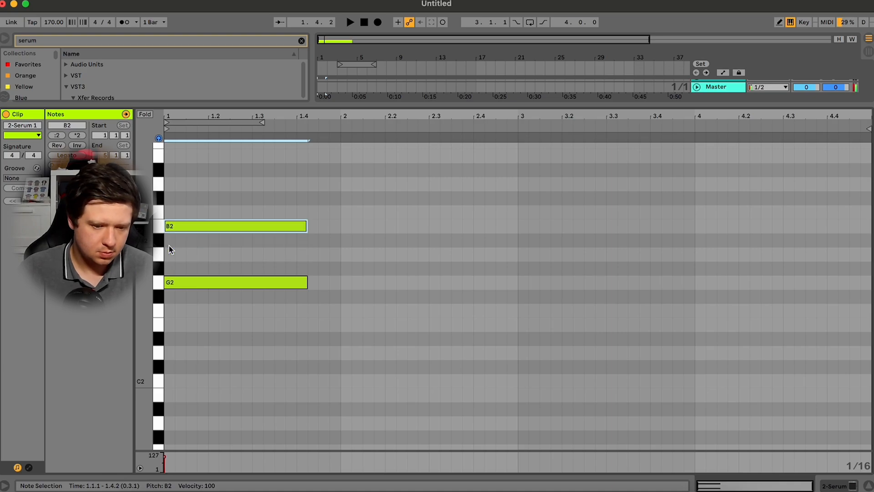
{"action": "key", "text": "space"}
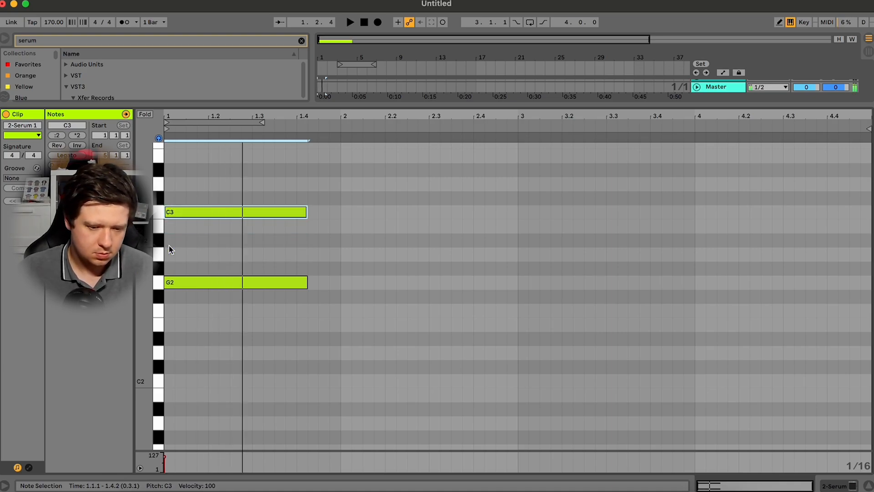
{"action": "key", "text": "Up"}
{"action": "key", "text": "Up"}
{"action": "key", "text": "space"}
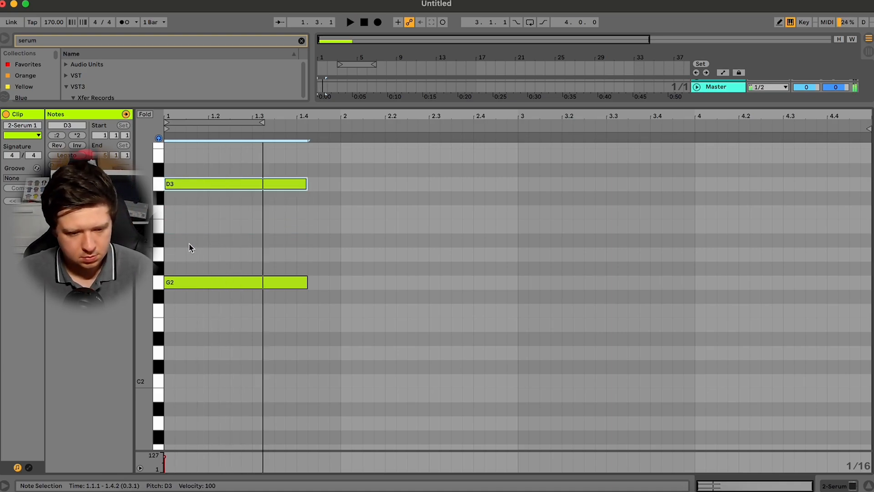
Add a third note of the same length at A#2 between G2 and D3 and audition the chord
{"action": "key", "text": "alt+Down"}
{"action": "key", "text": "Down"}
{"action": "key", "text": "Up"}
{"action": "key", "text": "Up"}
{"action": "key", "text": "Up"}
{"action": "key", "text": "Up"}
{"action": "key", "text": "Up"}
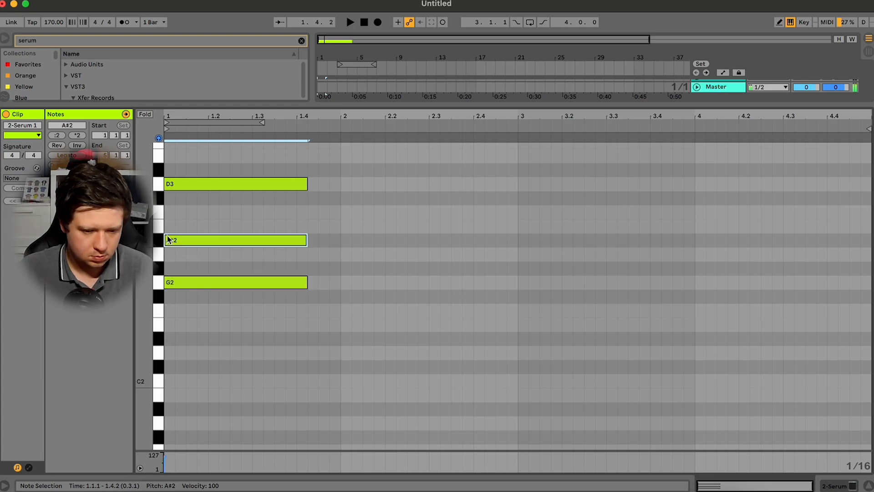
{"action": "key", "text": "Down"}
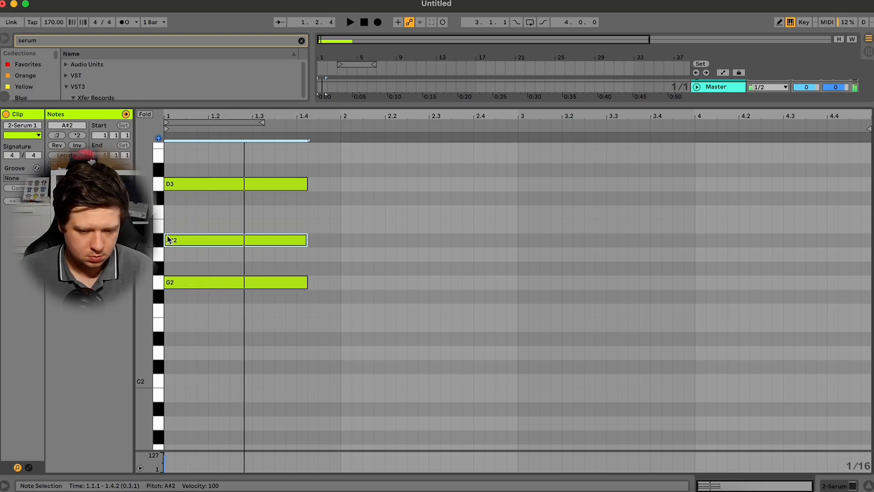
{"action": "key", "text": "space"}
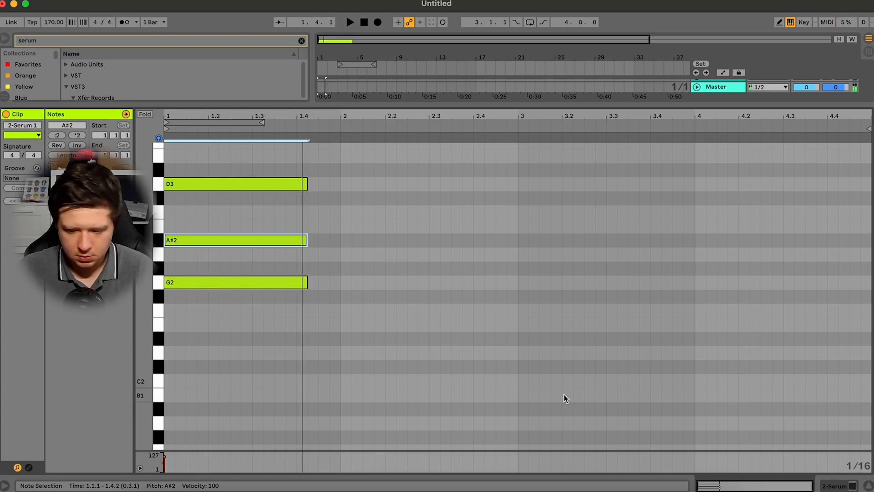
Transpose the whole chord down three semitones to E2, G2 and B2
{"action": "key", "text": "super+a"}
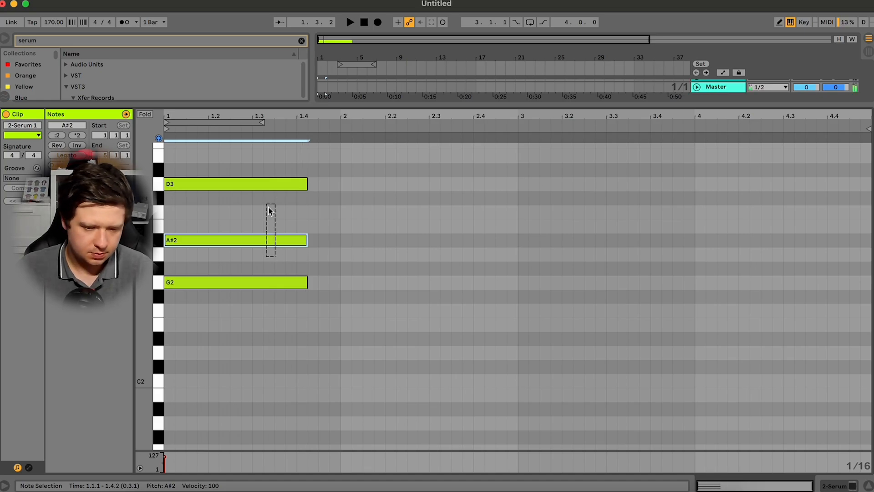
{"action": "key", "text": "Down"}
{"action": "key", "text": "Down"}
{"action": "key", "text": "Down"}
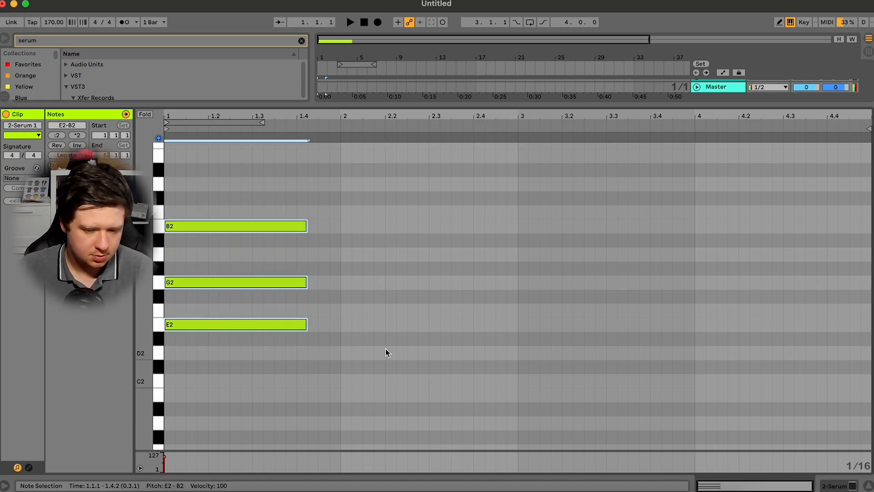
Set the Env 1 attack in Serum to 2.01 s and close the plugin window
{"action": "left_click", "coordinate": [833, 486]}
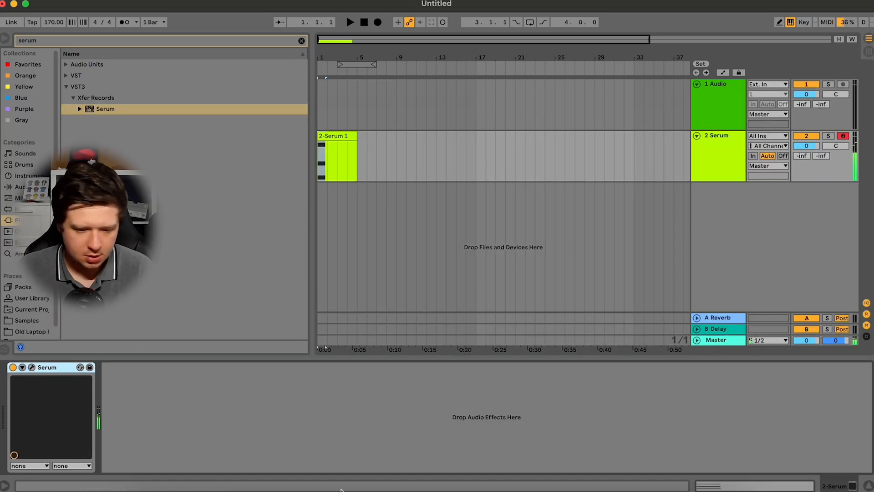
{"action": "left_click", "coordinate": [32, 367]}
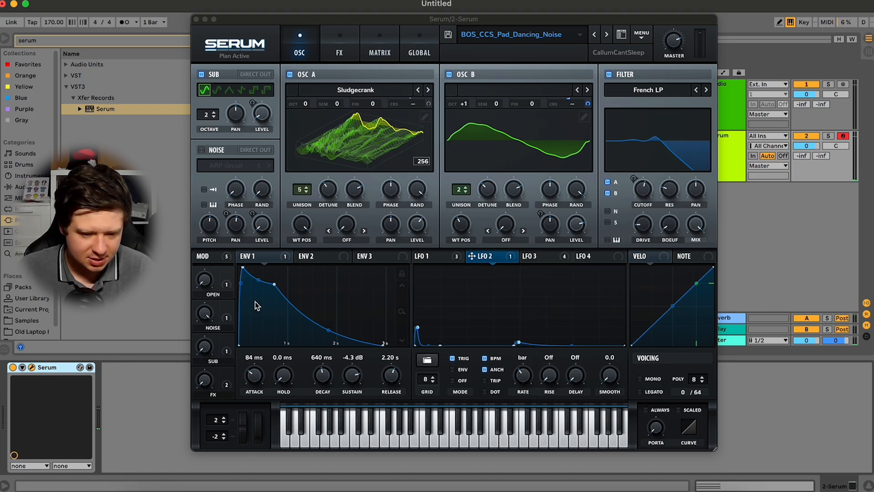
{"action": "left_click_drag", "start_coordinate": [267, 356], "coordinate": [272, 347]}
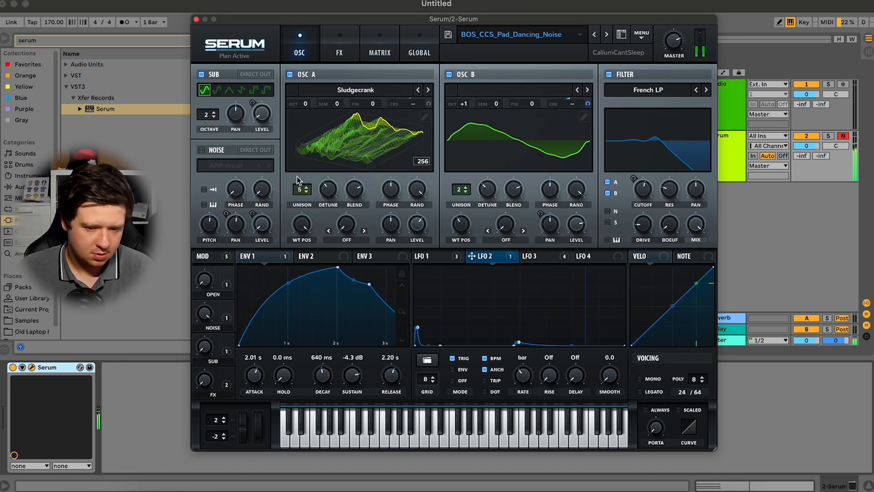
{"action": "left_click", "coordinate": [196, 19]}
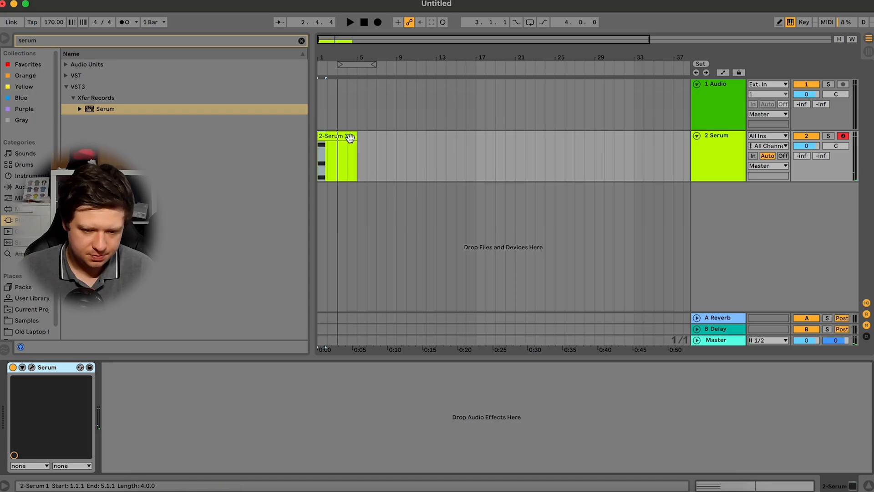
Play the clip with the metronome on, lengthen the chord to two bars, and duplicate it at bar 3
{"action": "left_click", "coordinate": [122, 23]}
{"action": "key", "text": "space"}
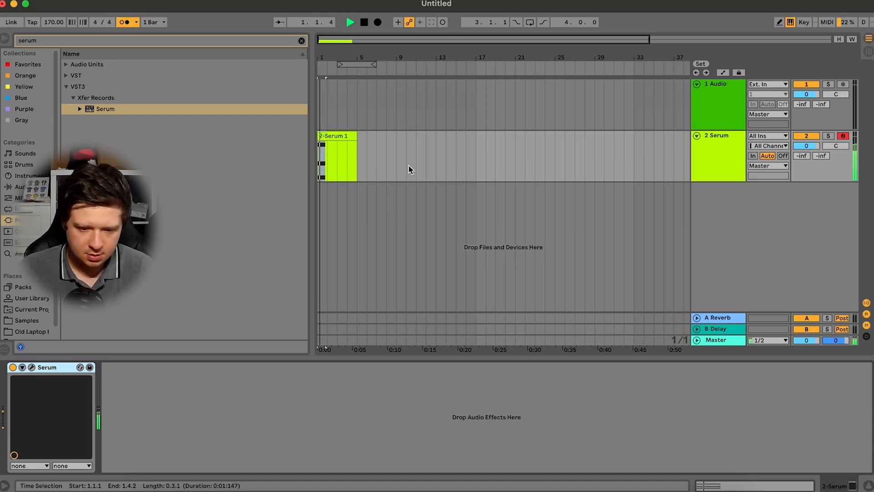
{"action": "double_click", "coordinate": [348, 137]}
{"action": "key", "text": "super+a"}
{"action": "left_click_drag", "start_coordinate": [307, 278], "coordinate": [517, 262]}
{"action": "key", "text": "super+d"}
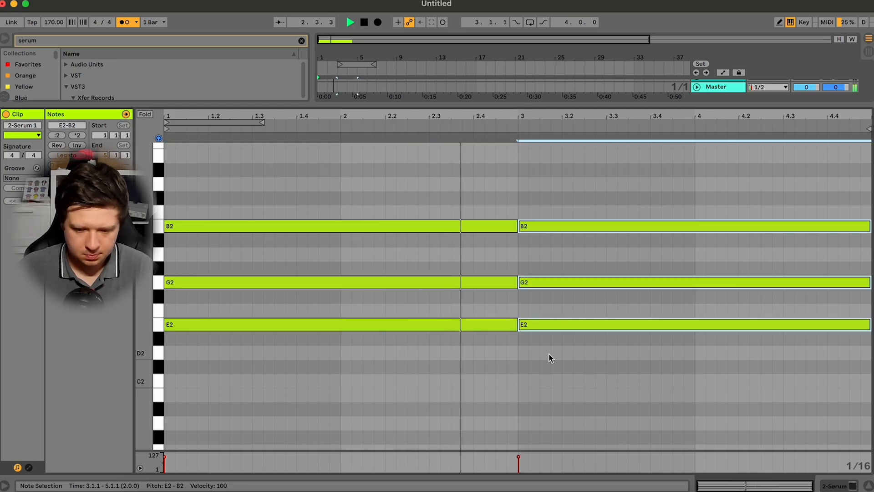
Transpose the copied chord at bar 3 up three semitones to G2, A#2 and D3 and play the progression
{"action": "key", "text": "Up"}
{"action": "key", "text": "Up"}
{"action": "key", "text": "Up"}
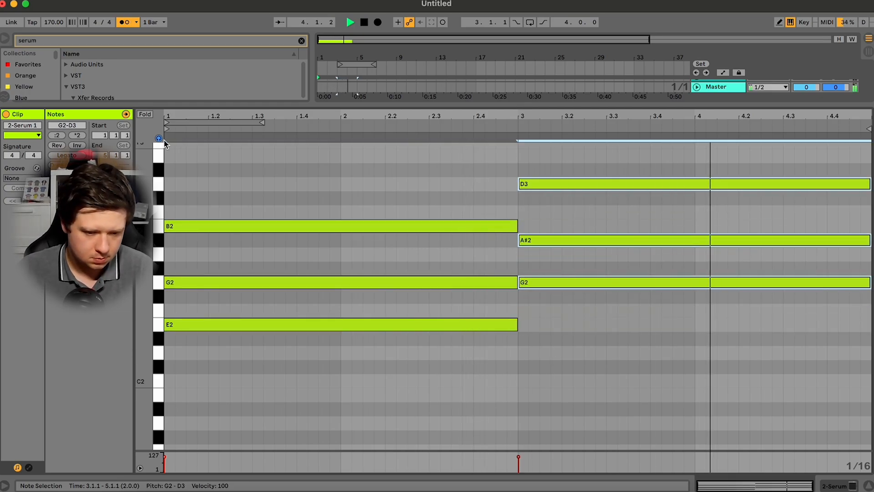
{"action": "key", "text": "space"}
{"action": "left_click", "coordinate": [840, 485]}
{"action": "key", "text": "space"}
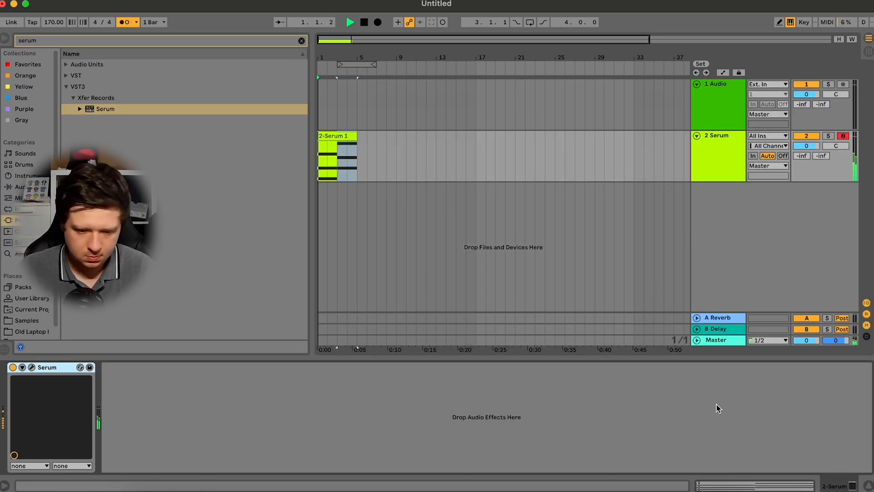
Duplicate the four-bar Serum clip until four consecutive clips fill the track up to bar 17
{"action": "left_click", "coordinate": [333, 137]}
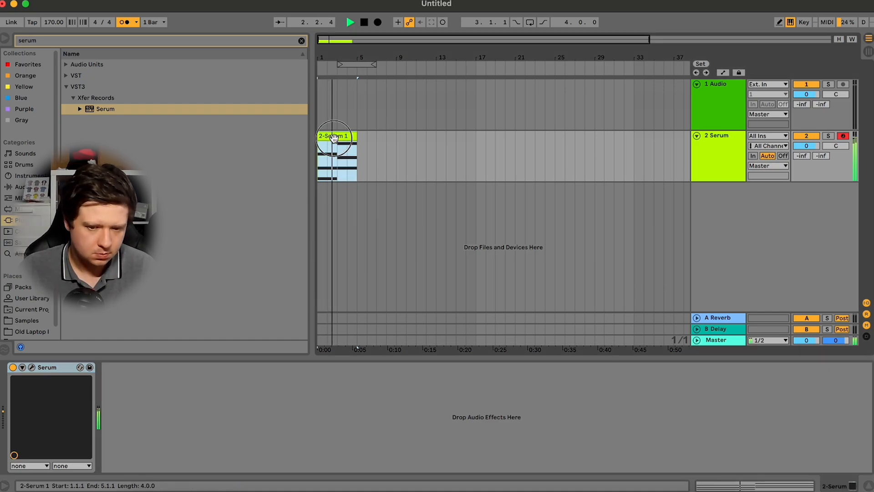
{"action": "key", "text": "super+d"}
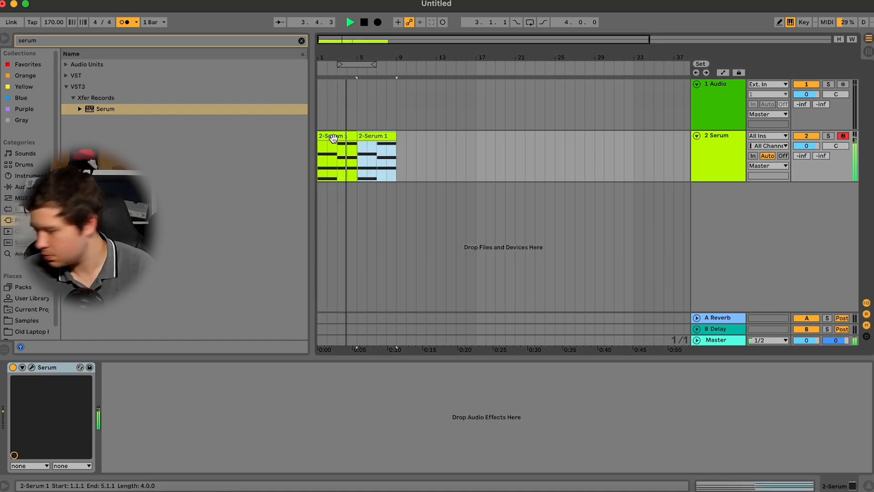
{"action": "left_click", "coordinate": [378, 137]}
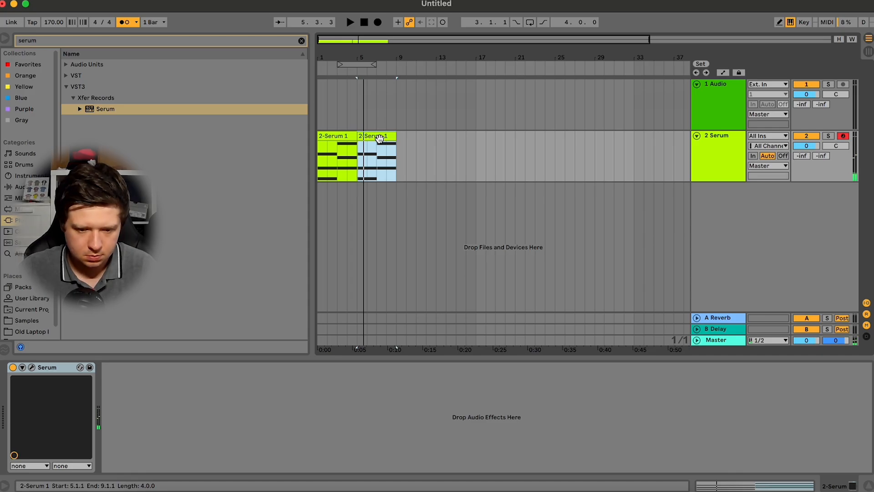
{"action": "left_click", "coordinate": [355, 136]}
{"action": "key", "text": "super+d"}
{"action": "key", "text": "super+d"}
{"action": "key", "text": "super+d"}
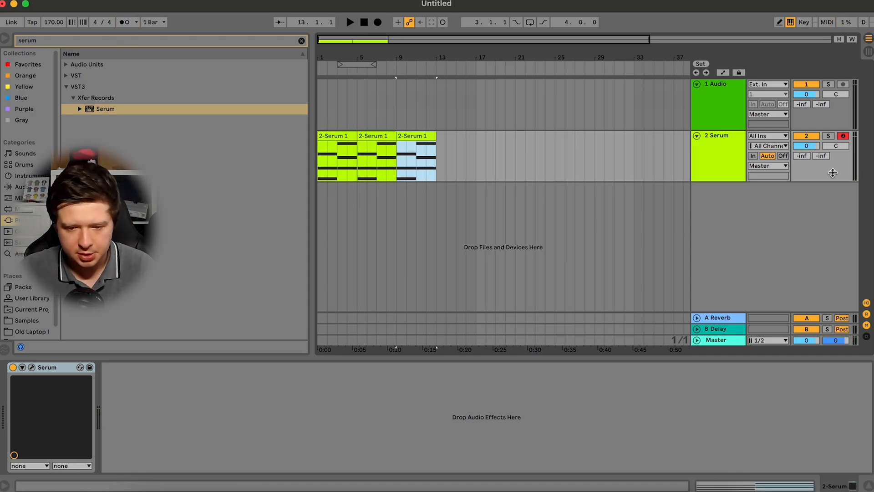
Clear the browser's search text and place the insert marker at bar 9 on the Serum track
{"action": "key", "text": "super+f"}
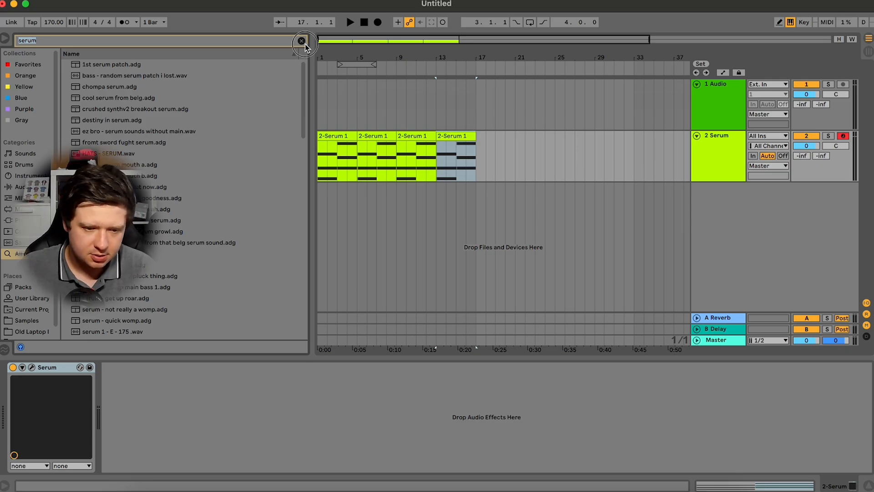
{"action": "left_click", "coordinate": [303, 42]}
{"action": "left_click", "coordinate": [395, 178]}
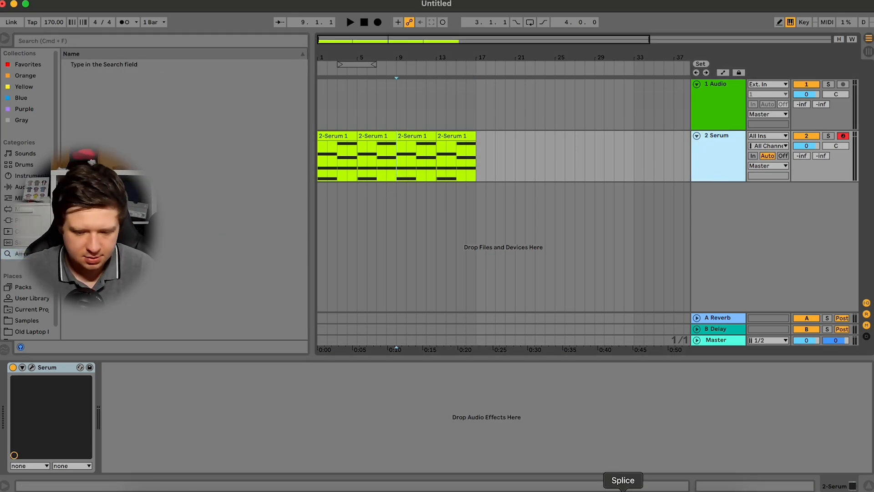
Switch to Splice, preview the soundscape presets BOS_CCS_Pd_Sleepless and audioimperia_lunar_serum_pad_devil, and open the latter's additional options
{"action": "left_click", "coordinate": [623, 489]}
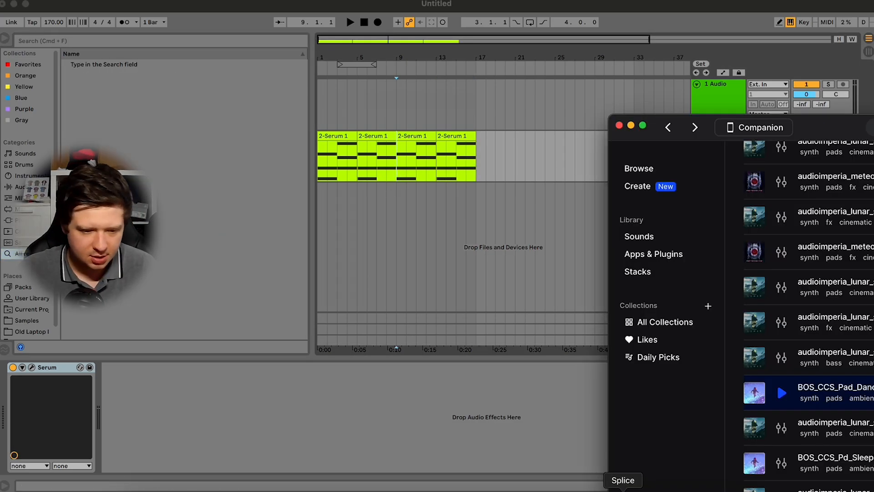
{"action": "left_click", "coordinate": [642, 125]}
{"action": "left_click", "coordinate": [650, 132]}
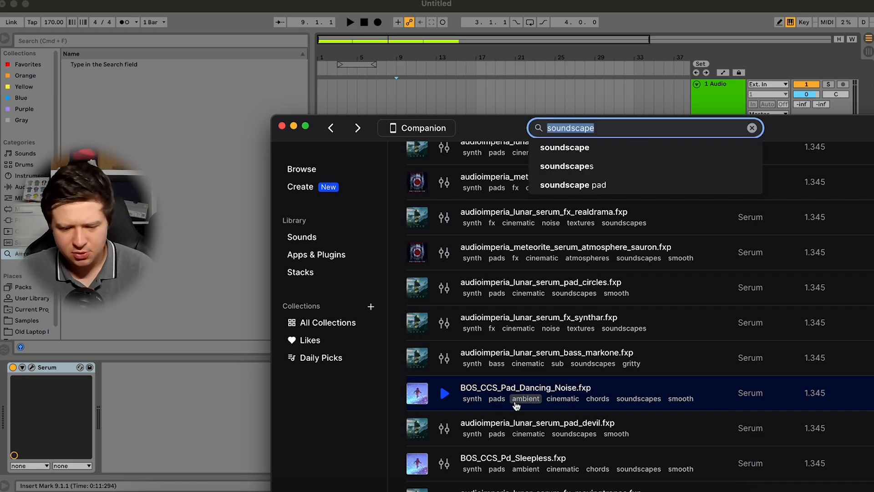
{"action": "scroll", "coordinate": [444, 410], "scroll_direction": "down", "scroll_amount": 2}
{"action": "left_click", "coordinate": [445, 417]}
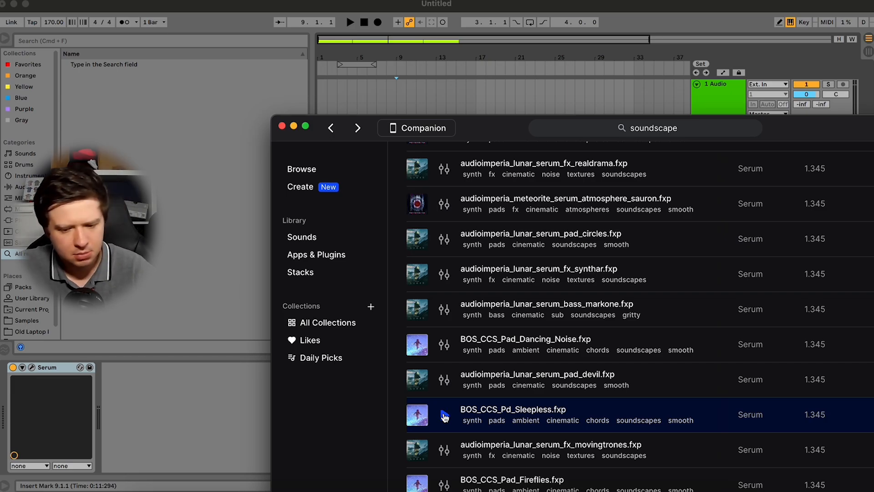
{"action": "key", "text": "Up"}
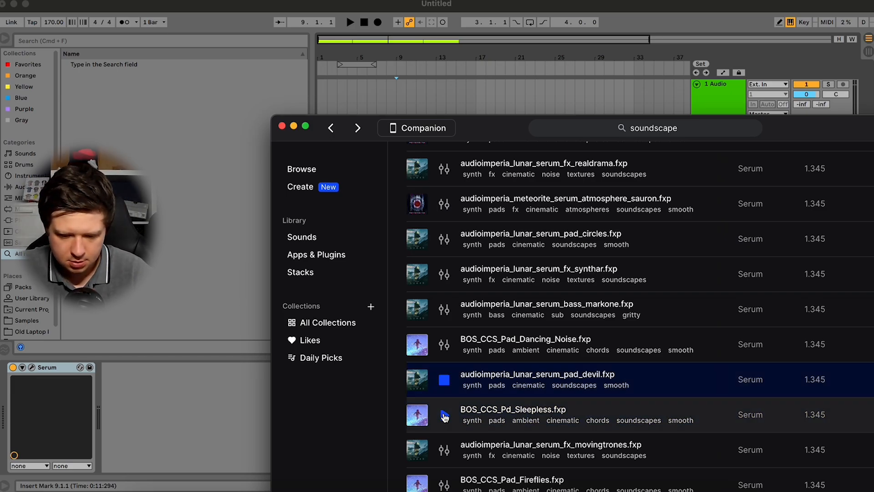
{"action": "left_click_drag", "start_coordinate": [306, 120], "coordinate": [112, 109]}
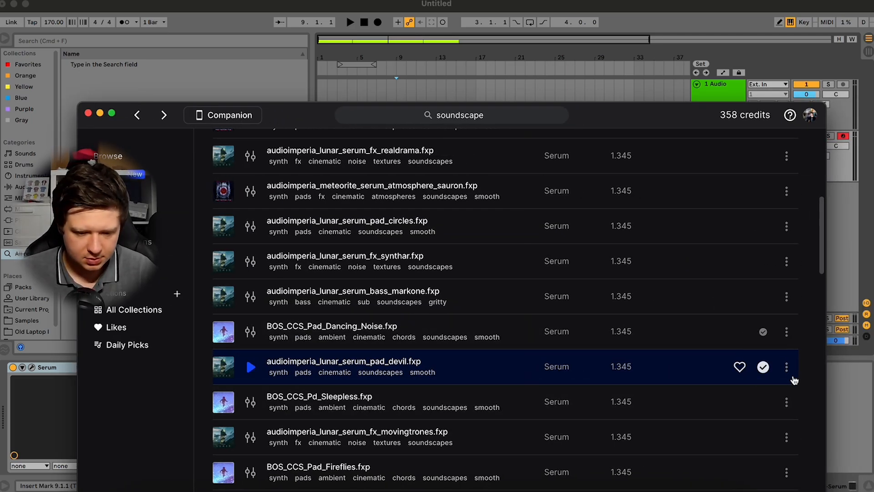
{"action": "left_click", "coordinate": [787, 366]}
{"action": "left_click", "coordinate": [765, 391]}
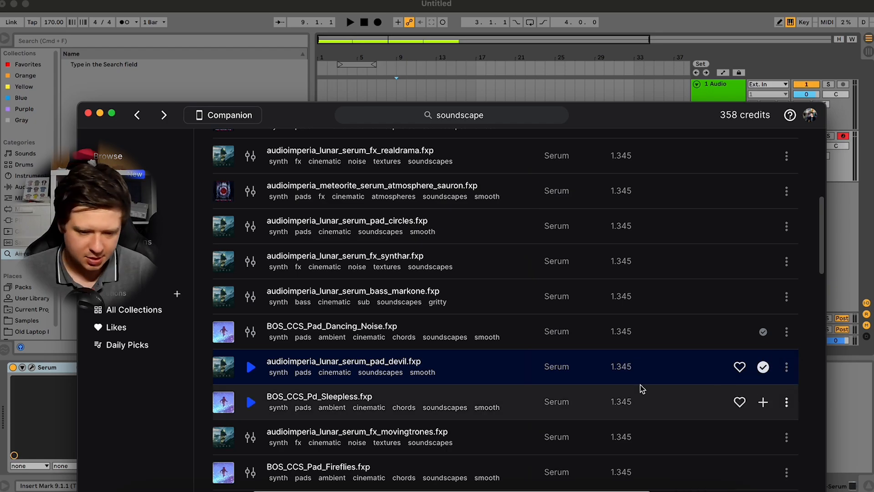
Switch back to Ableton Live, add a MIDI track below the Serum track, and load the VST3 version of Serum on it
{"action": "left_click", "coordinate": [863, 237]}
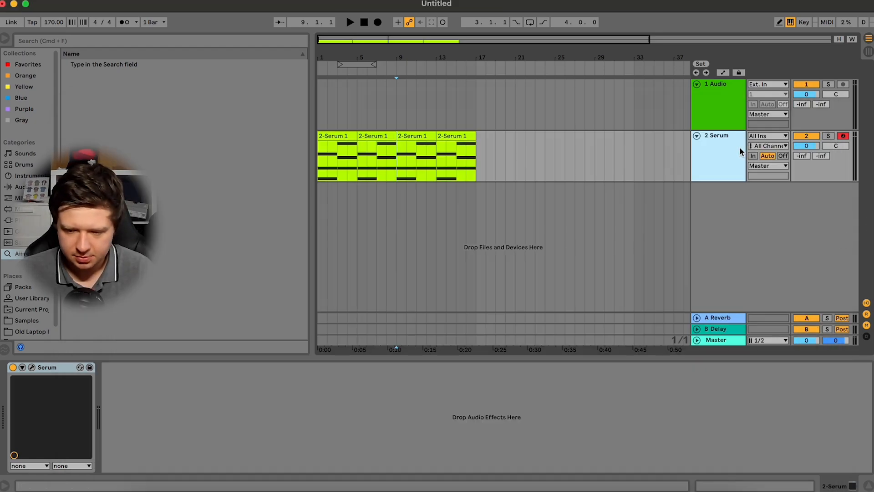
{"action": "key", "text": "super+shift+t"}
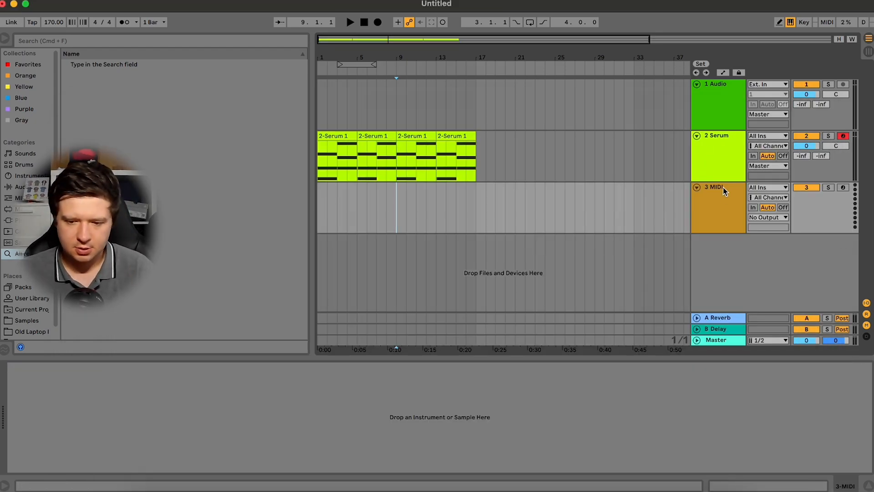
{"action": "left_click", "coordinate": [39, 37]}
{"action": "type", "text": "seru"}
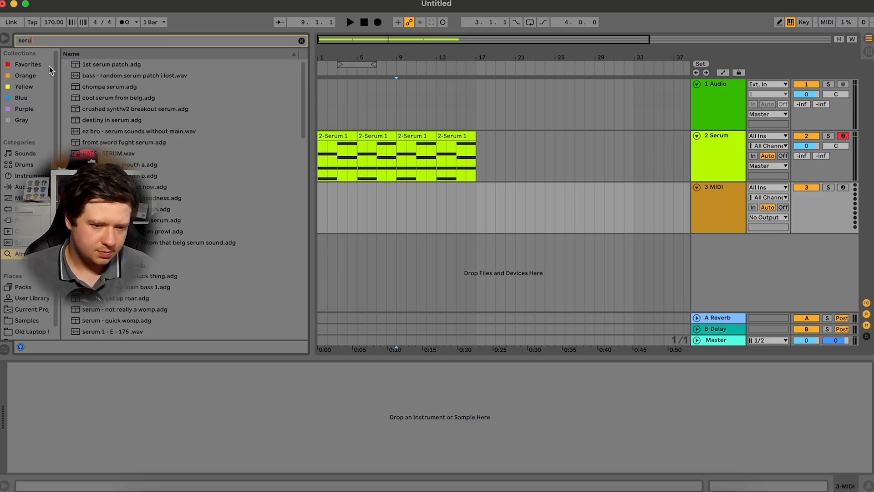
{"action": "left_click", "coordinate": [18, 219]}
{"action": "left_click", "coordinate": [87, 109]}
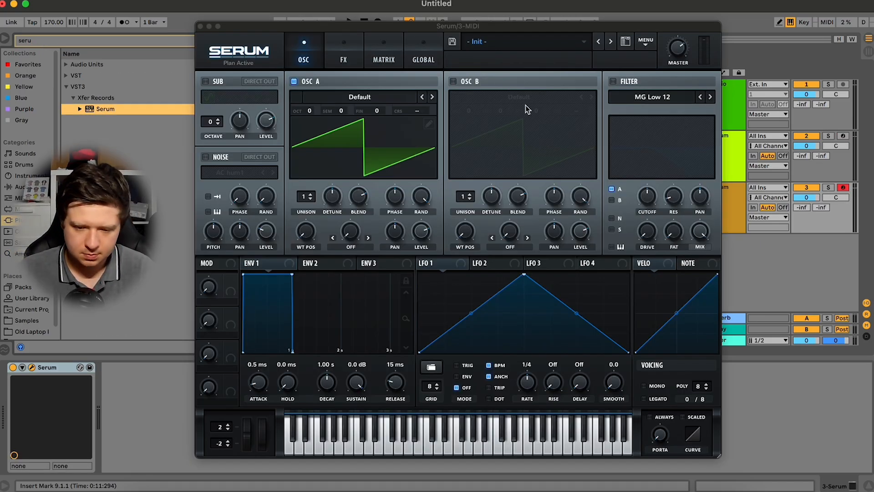
Load the Splice preset audioimperia_lunar_serum_pad_devil in the new Serum and audition notes in several octaves
{"action": "left_click", "coordinate": [575, 45]}
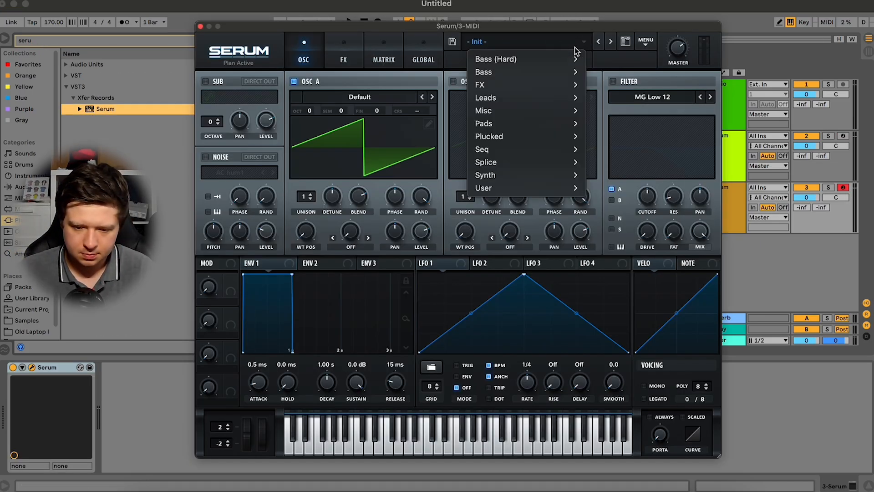
{"action": "mouse_move", "coordinate": [576, 162]}
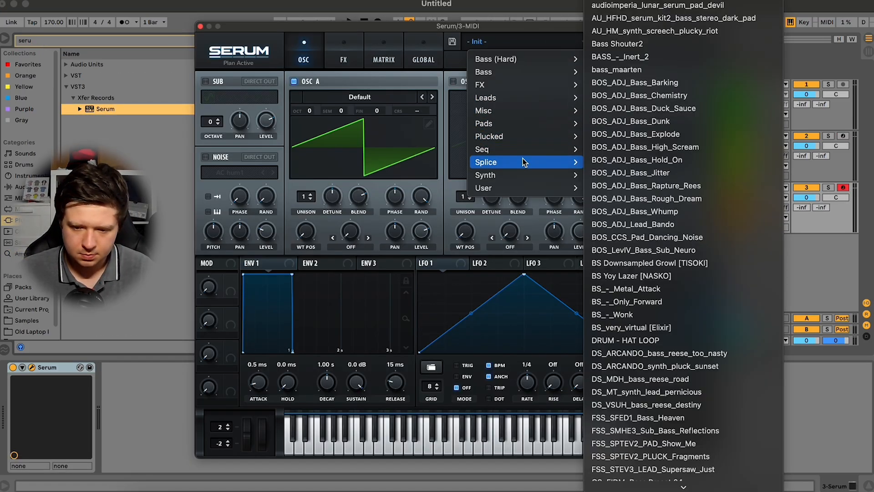
{"action": "left_click", "coordinate": [662, 7]}
{"action": "key", "text": "s"}
{"action": "key", "text": "f"}
{"action": "key", "text": "x"}
{"action": "key", "text": "f"}
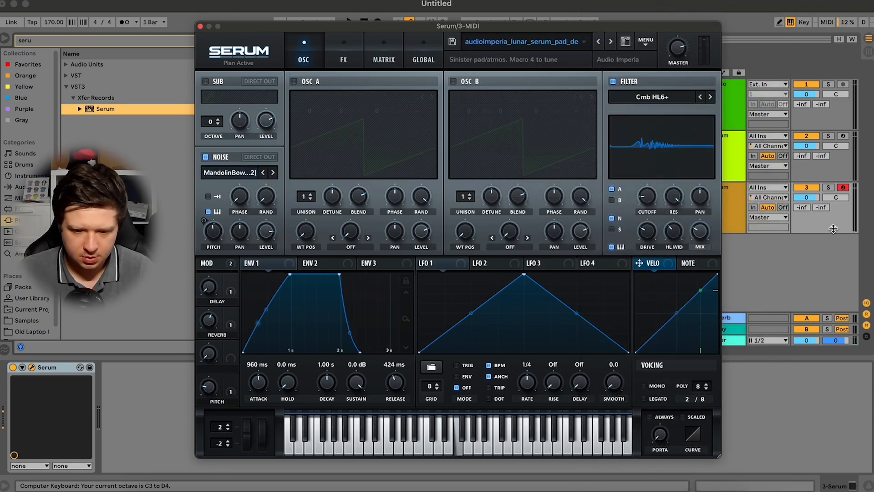
{"action": "key", "text": "x"}
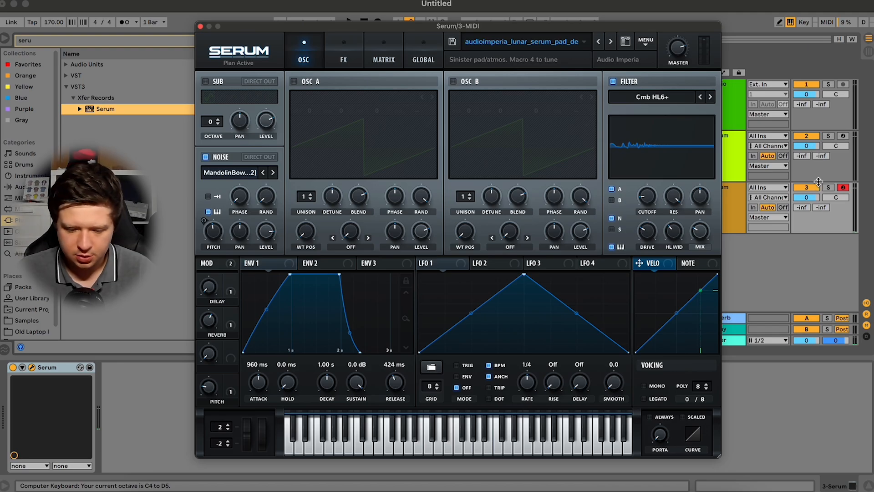
{"action": "key", "text": "z"}
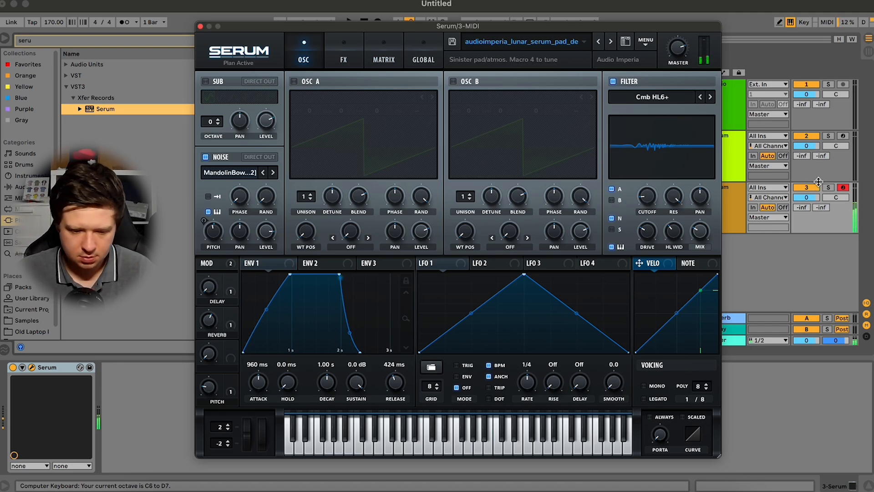
Try out Serum's Pitch macro while playing notes, and close the synth window
{"action": "left_click_drag", "start_coordinate": [211, 381], "coordinate": [222, 409]}
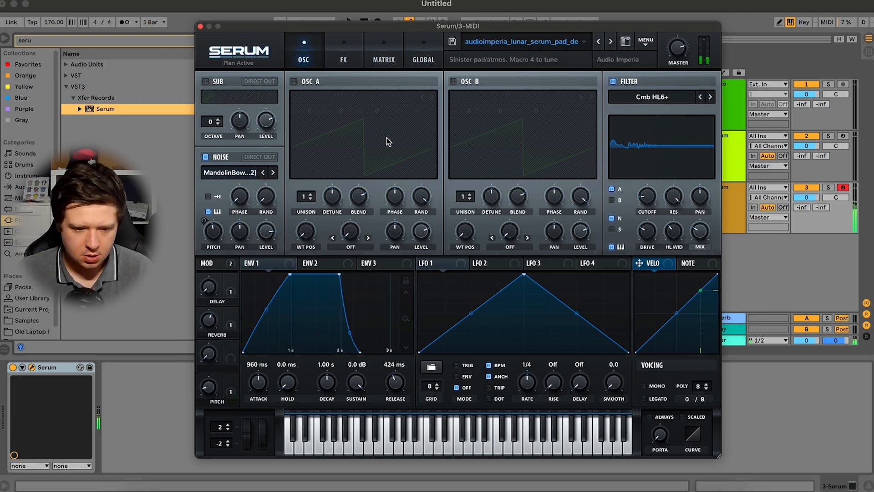
{"action": "key", "text": "d"}
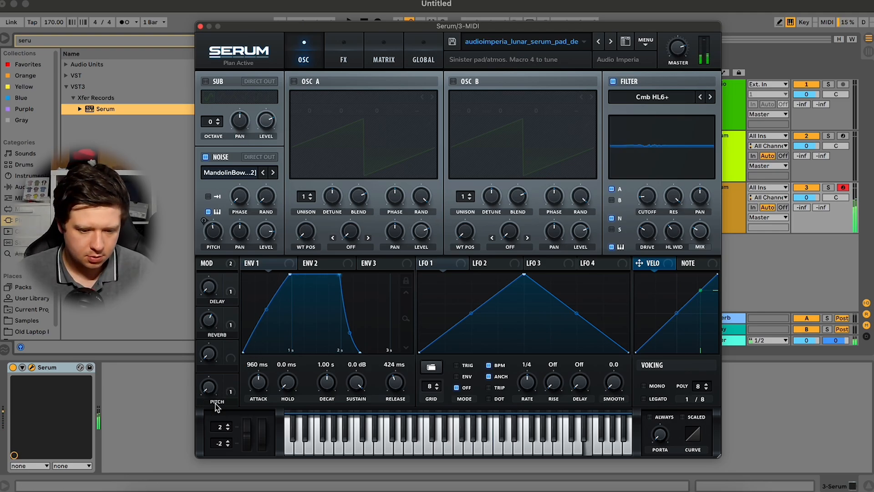
{"action": "left_click", "coordinate": [201, 27]}
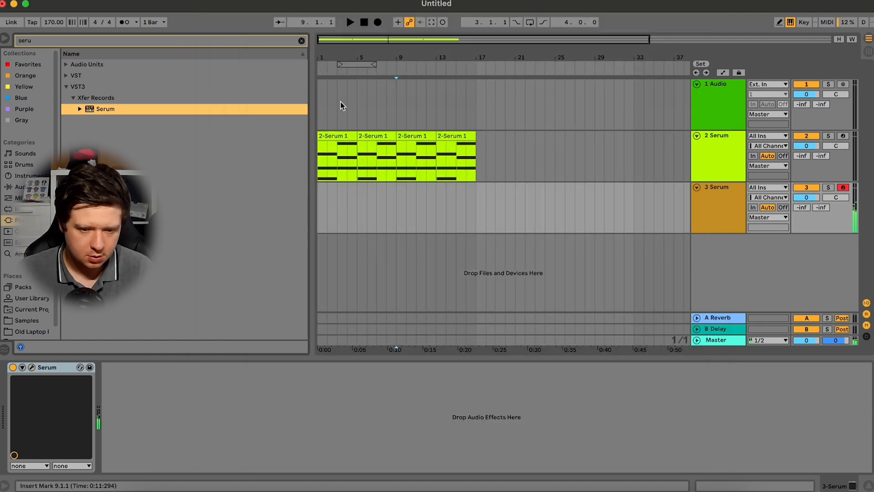
Copy the first clip of the 2 Serum track to bar 1 of the 3 Serum track
{"action": "left_click", "coordinate": [337, 154]}
{"action": "key", "text": "ctrl+c"}
{"action": "left_click", "coordinate": [321, 205]}
{"action": "key", "text": "ctrl+v"}
Reduce the copied clip to its root notes E2 and G2 by deleting B2 and G2 from the first chord and A#2 and D3 from the second
{"action": "double_click", "coordinate": [343, 195]}
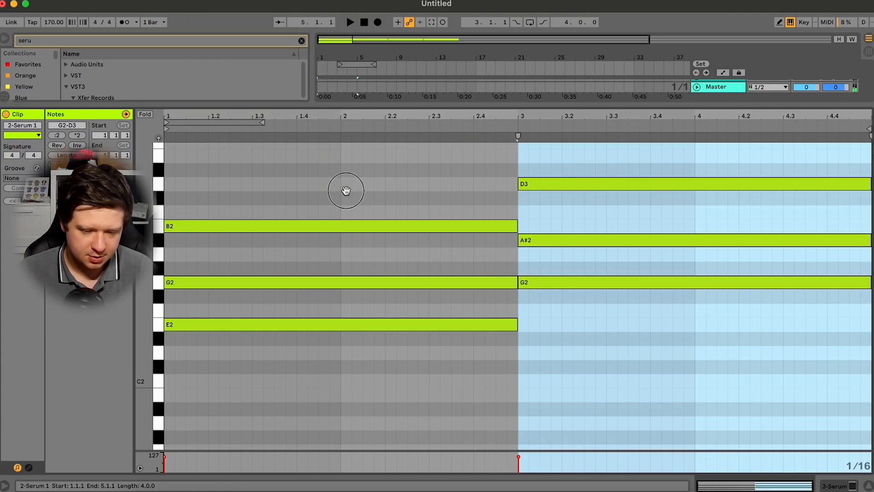
{"action": "key", "text": "ctrl+a"}
{"action": "left_click_drag", "start_coordinate": [433, 176], "coordinate": [427, 295]}
{"action": "key", "text": "Delete"}
{"action": "key", "text": "space"}
{"action": "left_click_drag", "start_coordinate": [523, 263], "coordinate": [605, 53]}
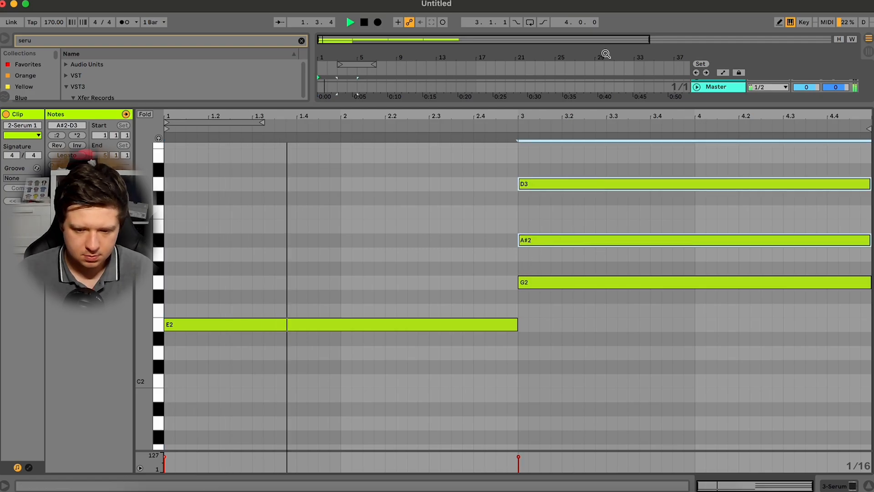
{"action": "key", "text": "Delete"}
{"action": "key", "text": "shift+Tab"}
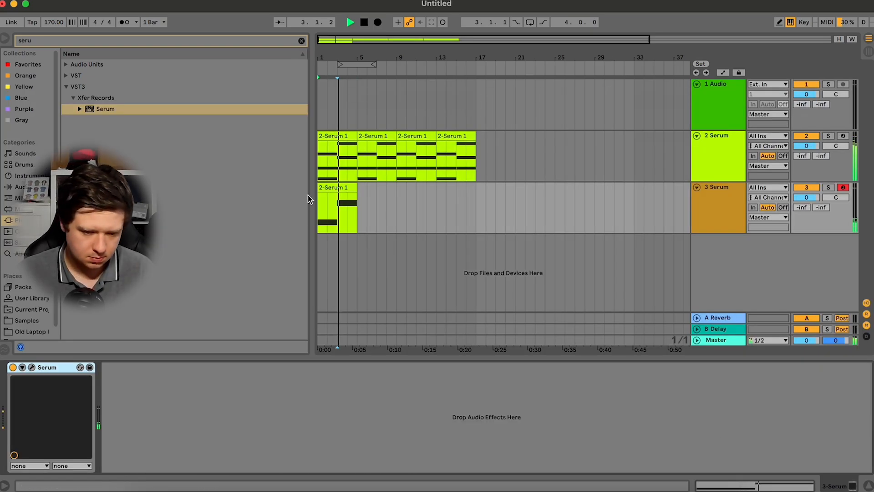
Open Serum on the 3 Serum track and adjust its Pitch macro while the root-note clip plays
{"action": "key", "text": "space"}
{"action": "left_click", "coordinate": [31, 367]}
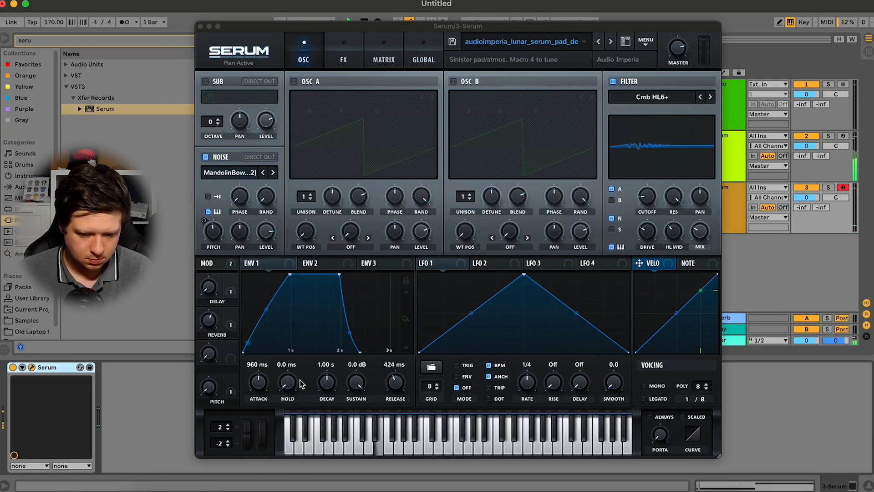
{"action": "key", "text": "space"}
{"action": "left_click_drag", "start_coordinate": [221, 388], "coordinate": [219, 366]}
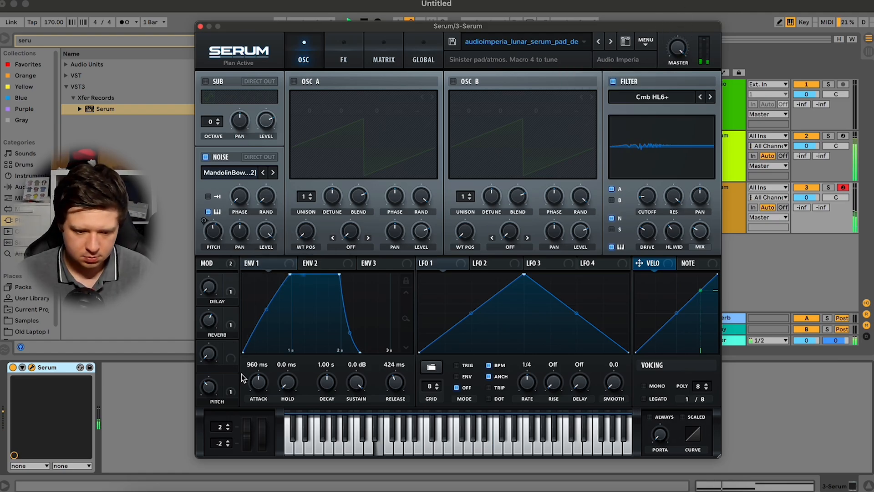
Transpose both root notes of the 3 Serum clip up an octave to E3 and G3 and play them
{"action": "left_click_drag", "start_coordinate": [262, 30], "coordinate": [579, 64]}
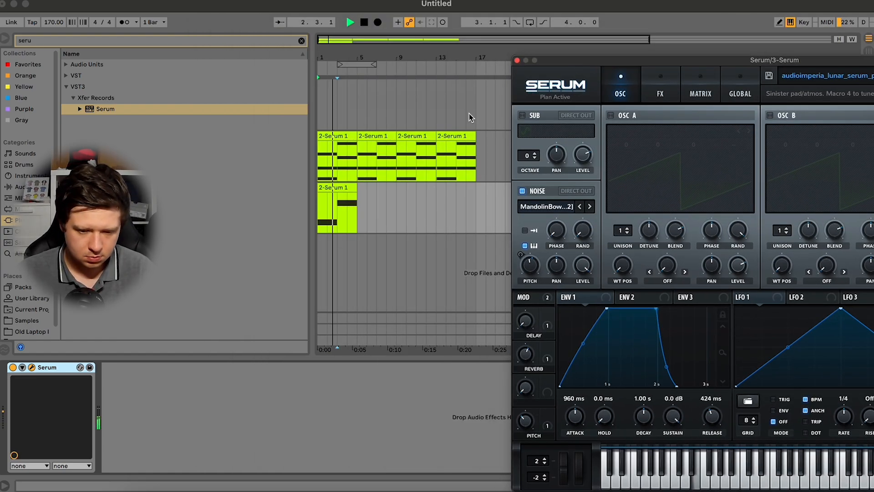
{"action": "double_click", "coordinate": [344, 186]}
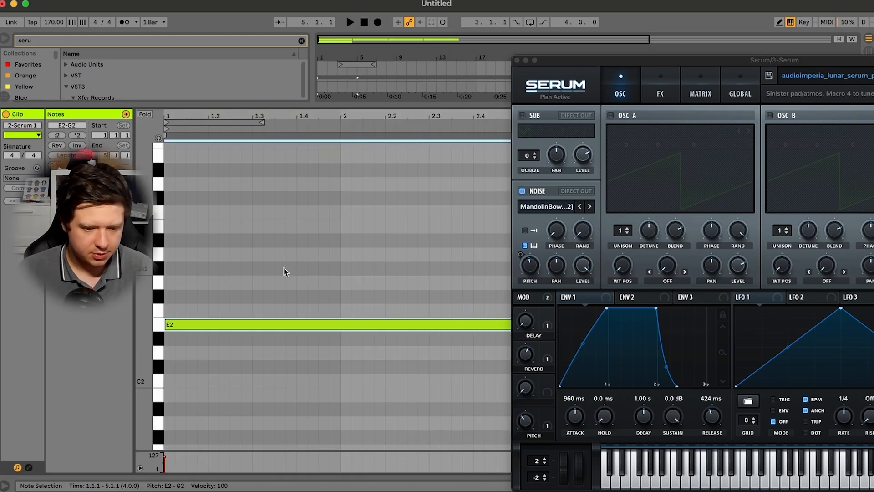
{"action": "key", "text": "space"}
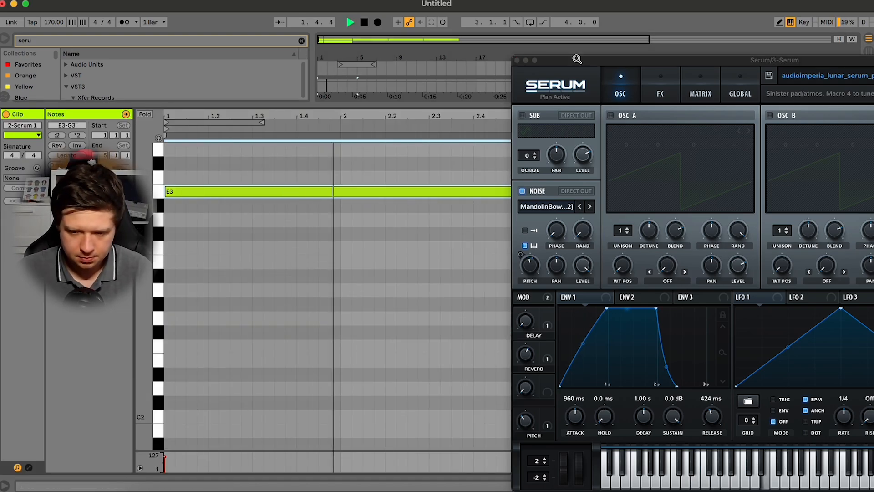
Readjust the Pitch macro against the transposed notes during playback, return to the track's device view and close Serum
{"action": "left_click_drag", "start_coordinate": [553, 60], "coordinate": [163, 41]}
{"action": "key", "text": "space"}
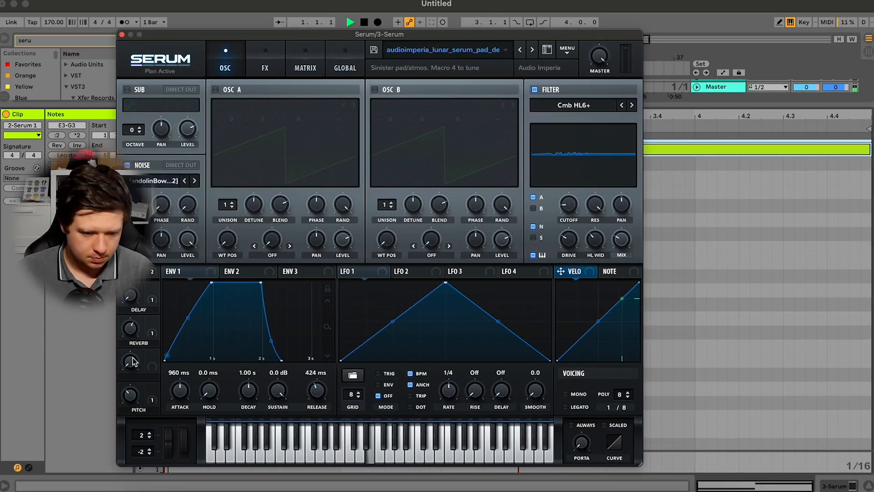
{"action": "left_click", "coordinate": [131, 385]}
{"action": "left_click_drag", "start_coordinate": [144, 362], "coordinate": [143, 364]}
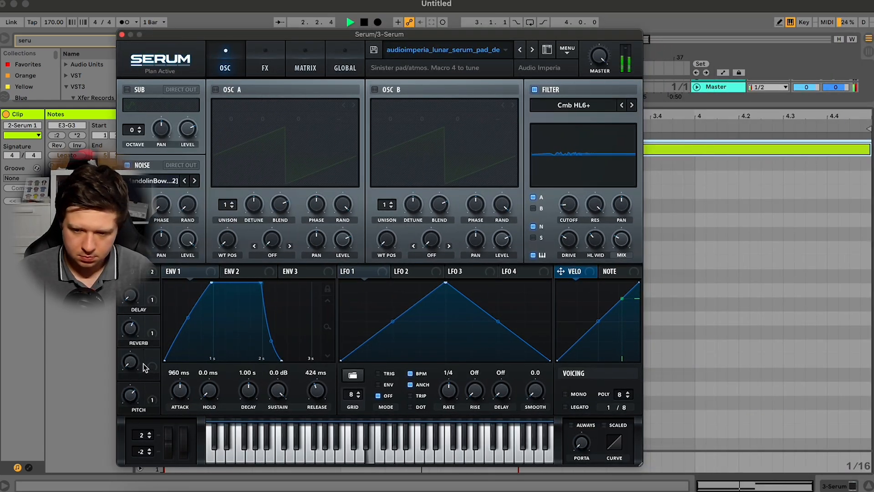
{"action": "left_click", "coordinate": [599, 73]}
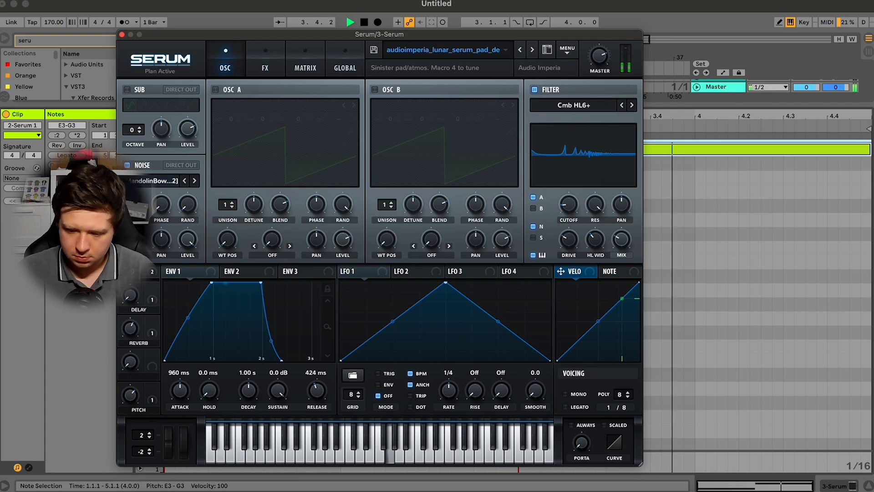
{"action": "left_click", "coordinate": [834, 486]}
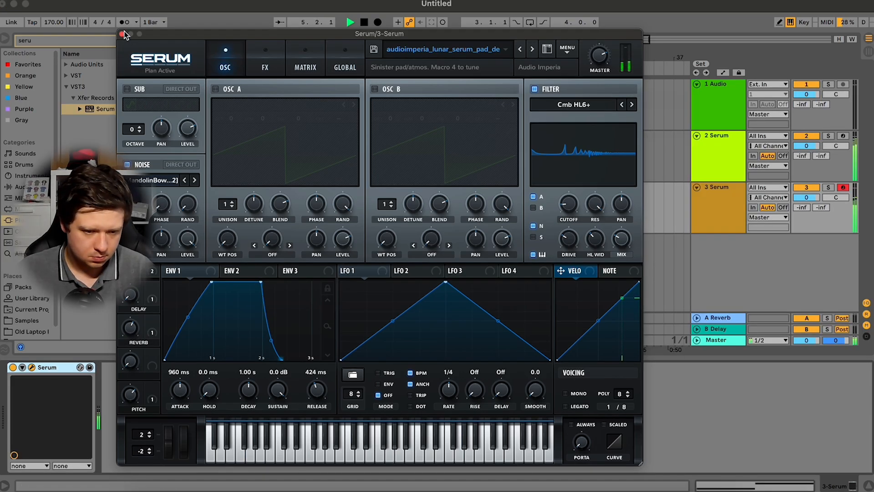
{"action": "left_click", "coordinate": [122, 35]}
Copy the root-note clip to bar 9 on the 3 Serum track and set that track's volume to -5.0 dB
{"action": "left_click", "coordinate": [350, 187]}
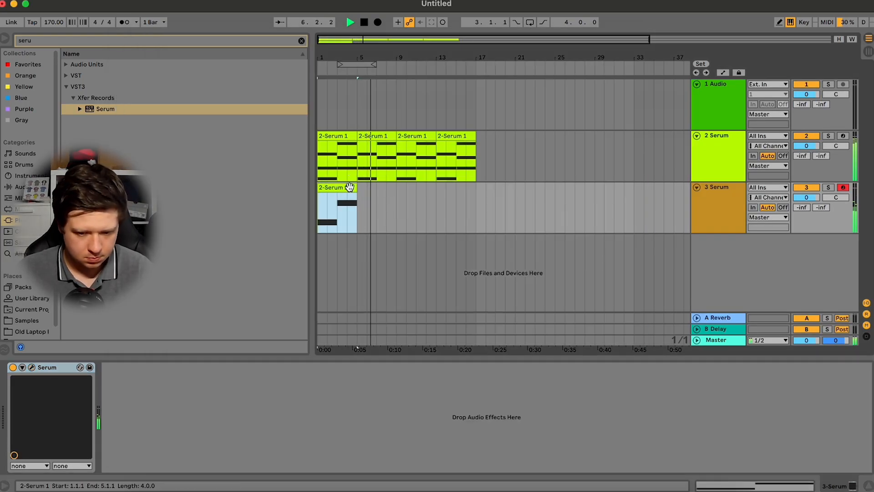
{"action": "left_click", "coordinate": [401, 208]}
{"action": "key", "text": "super+v"}
{"action": "left_click_drag", "start_coordinate": [402, 207], "coordinate": [395, 208]}
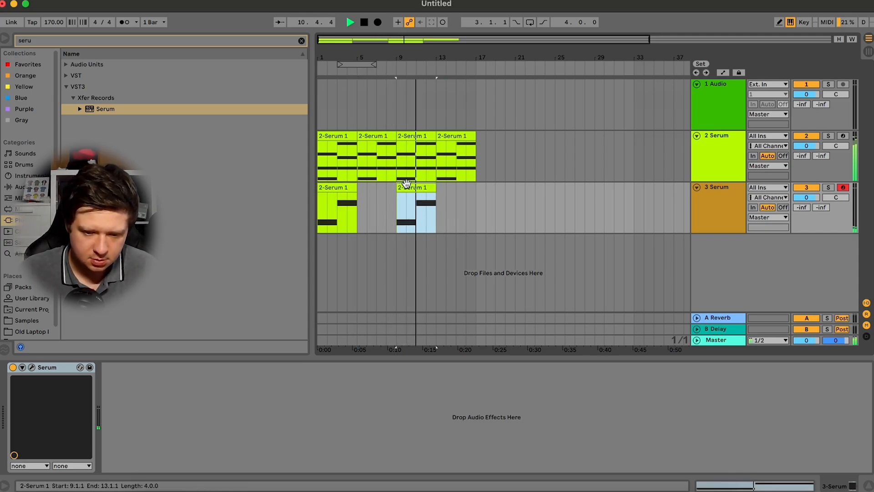
{"action": "left_click", "coordinate": [352, 190], "text": "shift"}
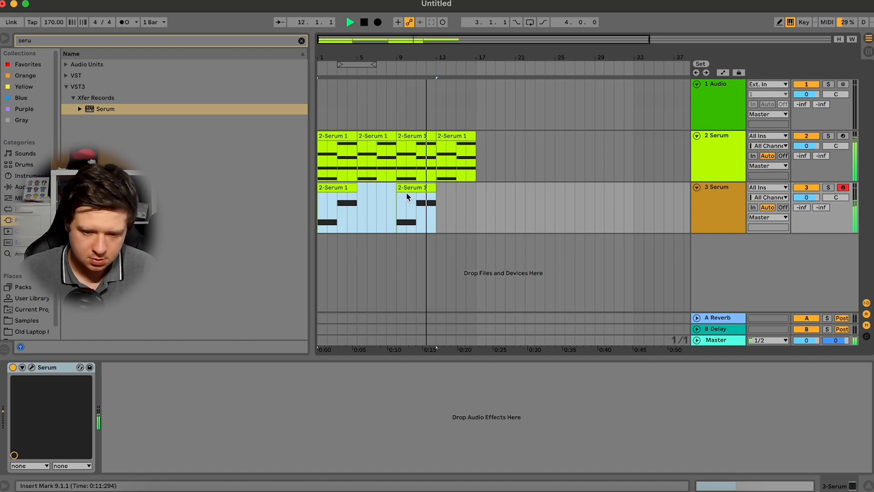
{"action": "left_click", "coordinate": [459, 206]}
{"action": "left_click_drag", "start_coordinate": [803, 202], "coordinate": [802, 208]}
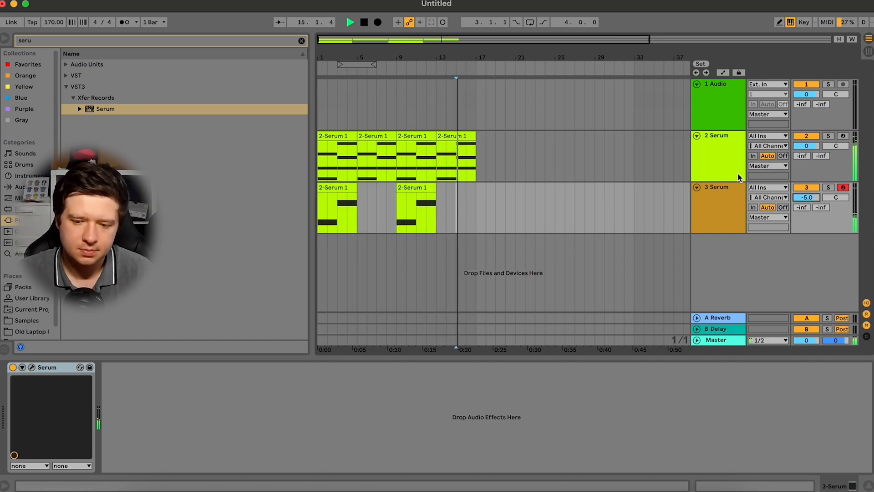
Fold both Serum tracks and insert a new audio track
{"action": "left_click", "coordinate": [696, 187]}
{"action": "left_click", "coordinate": [697, 135]}
{"action": "left_click", "coordinate": [723, 147]}
{"action": "key", "text": "super+t"}
Switch to Splice and search for "break"
{"action": "left_click", "coordinate": [622, 488]}
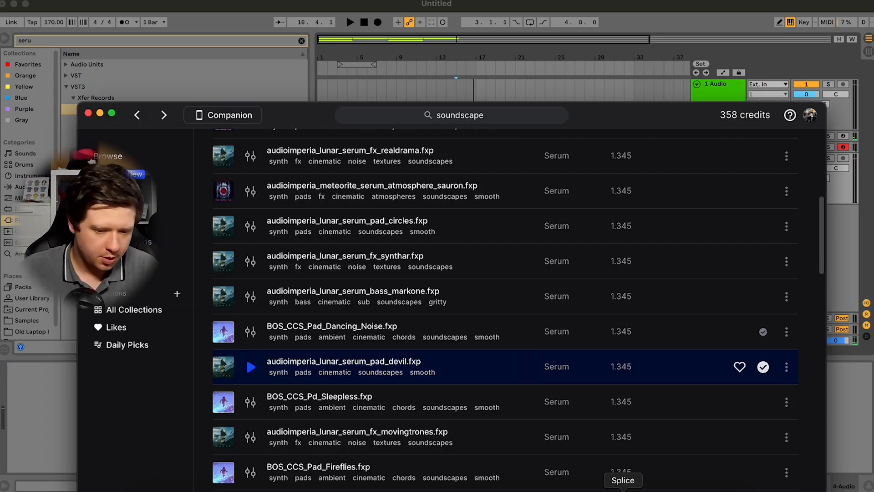
{"action": "left_click", "coordinate": [476, 120]}
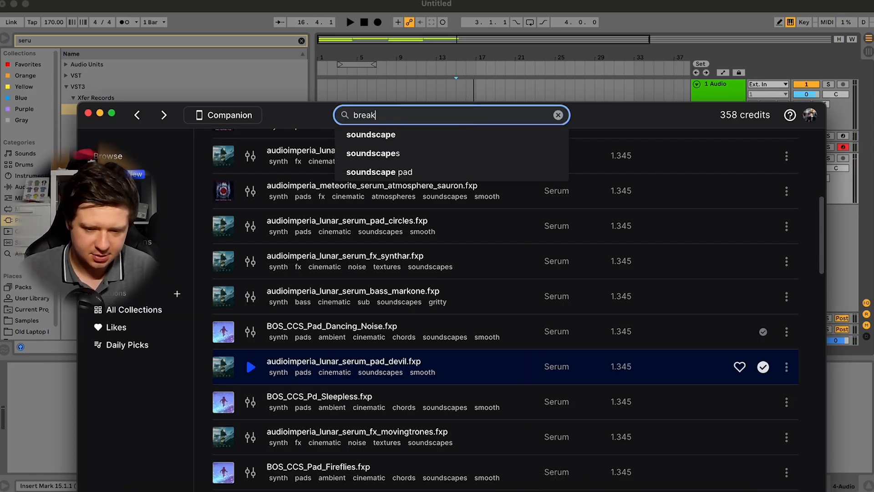
{"action": "key", "text": "Return"}
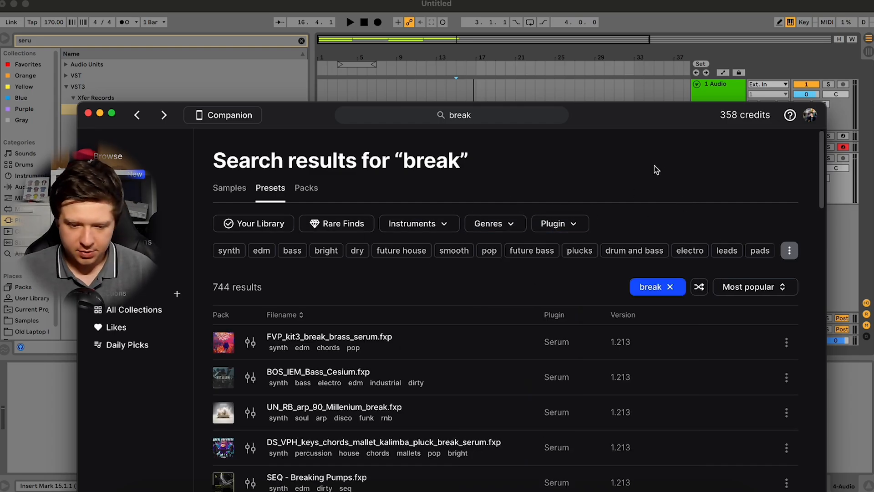
Show the sample results and filter them to a tempo range of 155 to 180 BPM, with the full Splice window in view
{"action": "left_click", "coordinate": [241, 195]}
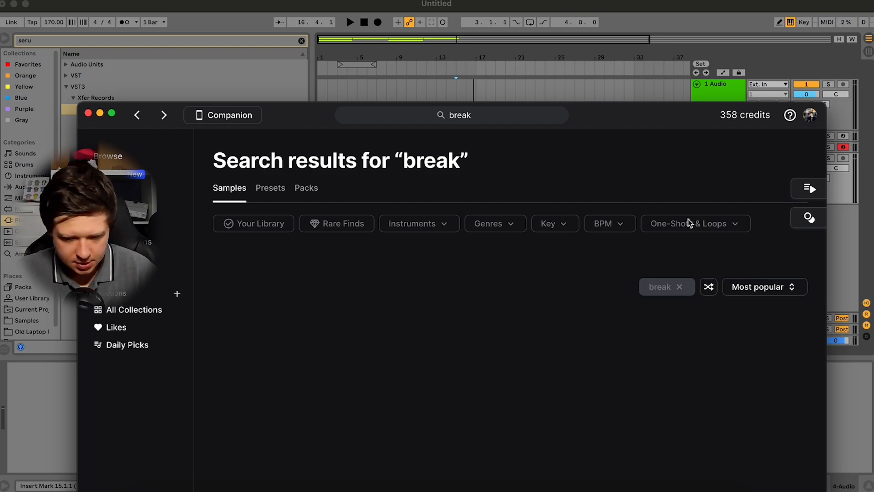
{"action": "left_click", "coordinate": [619, 224]}
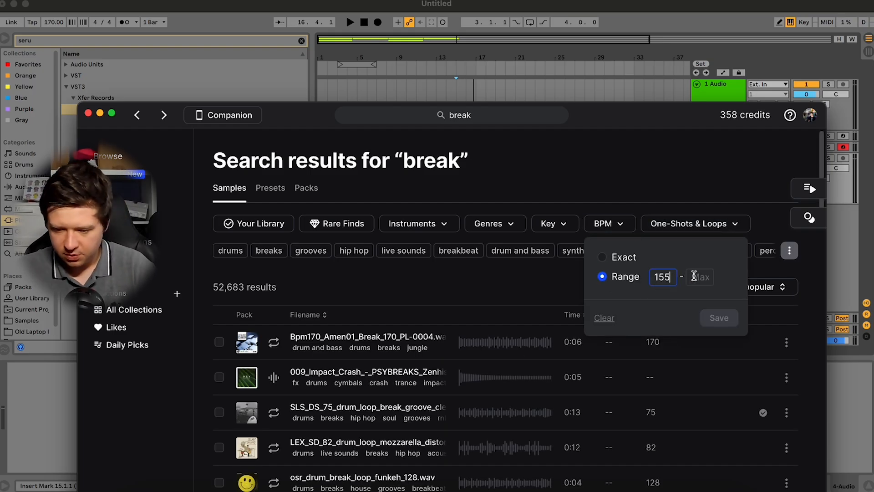
{"action": "type", "text": "180"}
{"action": "key", "text": "Return"}
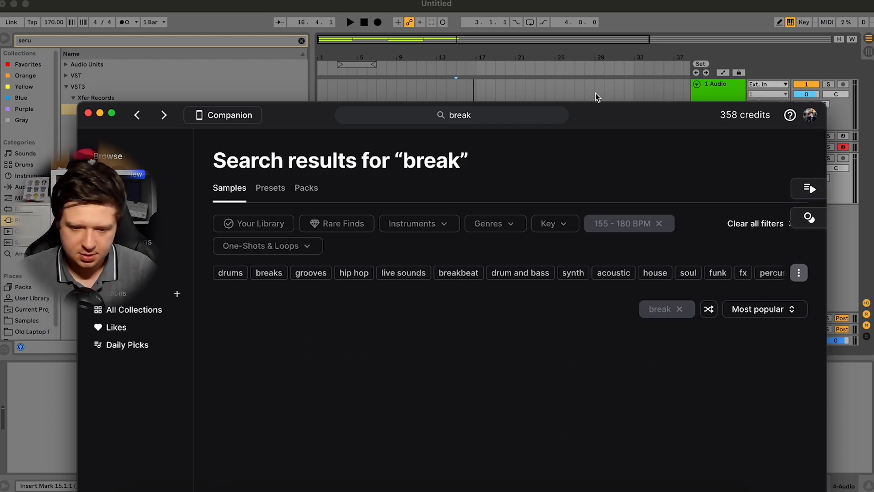
{"action": "left_click_drag", "start_coordinate": [596, 109], "coordinate": [605, 17]}
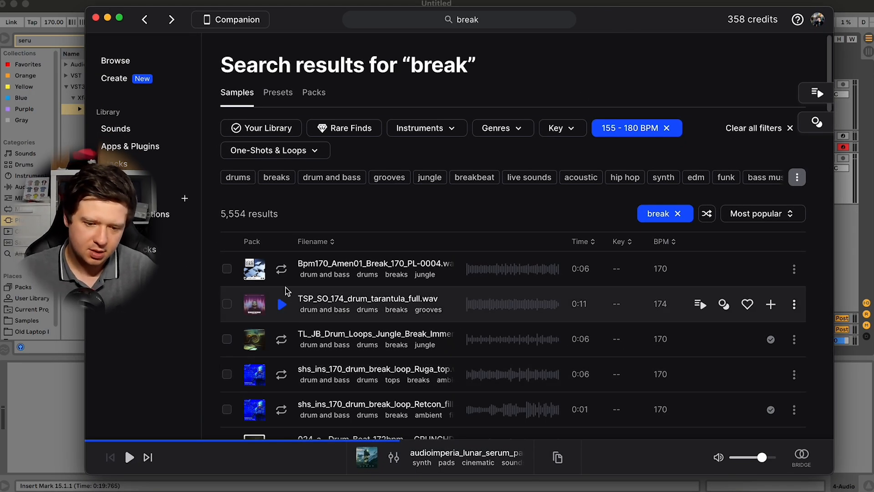
Preview the TL_JB_Drum_Loops Jungle Break Immersive 170 BPM loop, copy the sample, and switch back to Ableton Live
{"action": "left_click", "coordinate": [282, 340]}
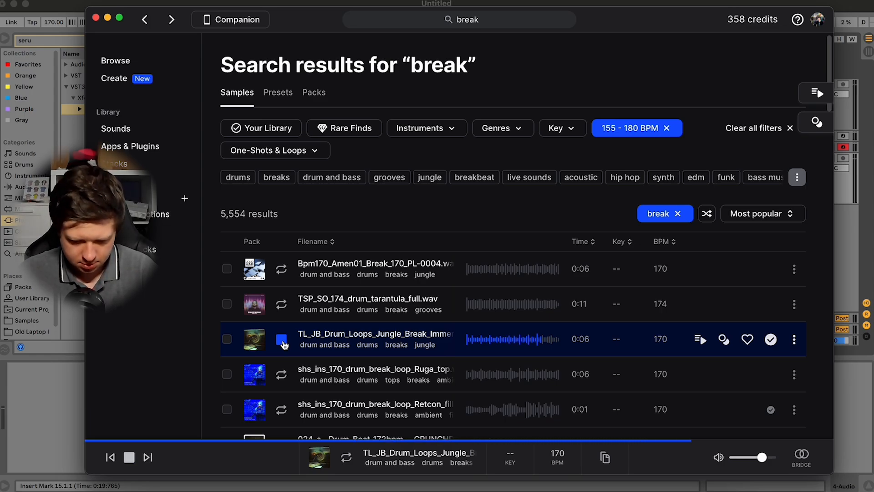
{"action": "left_click", "coordinate": [793, 339]}
{"action": "left_click", "coordinate": [720, 173]}
{"action": "key", "text": "super+Tab"}
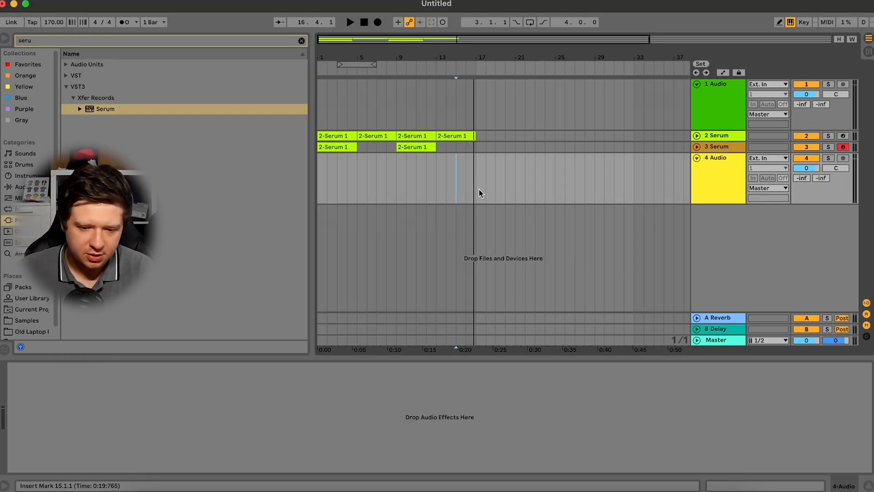
Duplicate the first 16 bars of both Serum tracks so the copies fill bars 17 to 33
{"action": "left_click_drag", "start_coordinate": [482, 186], "coordinate": [271, 136]}
{"action": "key", "text": "super+d"}
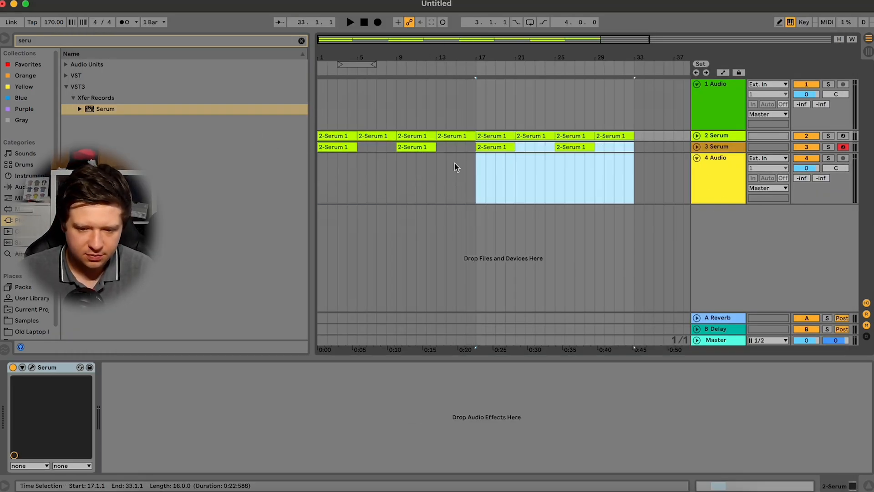
{"action": "left_click", "coordinate": [474, 179]}
{"action": "left_click", "coordinate": [474, 175]}
{"action": "key", "text": "super+v"}
{"action": "key", "text": "super+z"}
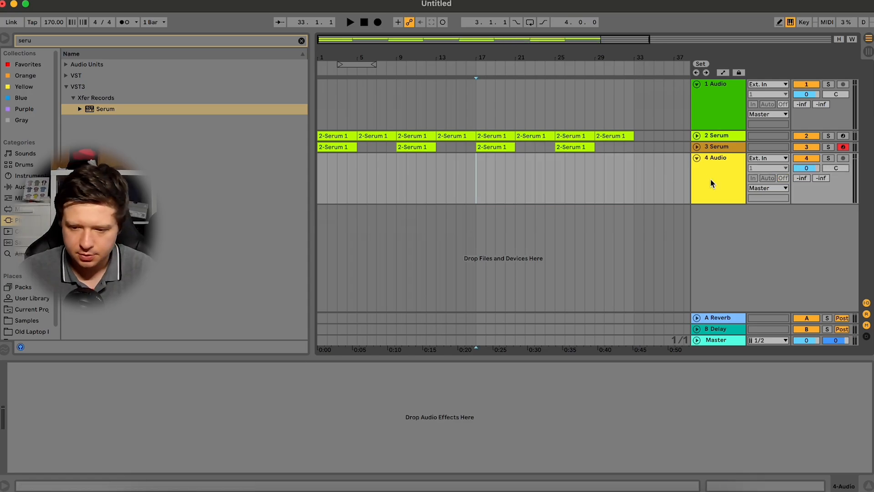
Switch to Splice, copy the Jungle Break Immersive loop, paste it at bar 17 on the 4 Audio track in Ableton Live, and solo that track
{"action": "left_click", "coordinate": [625, 485]}
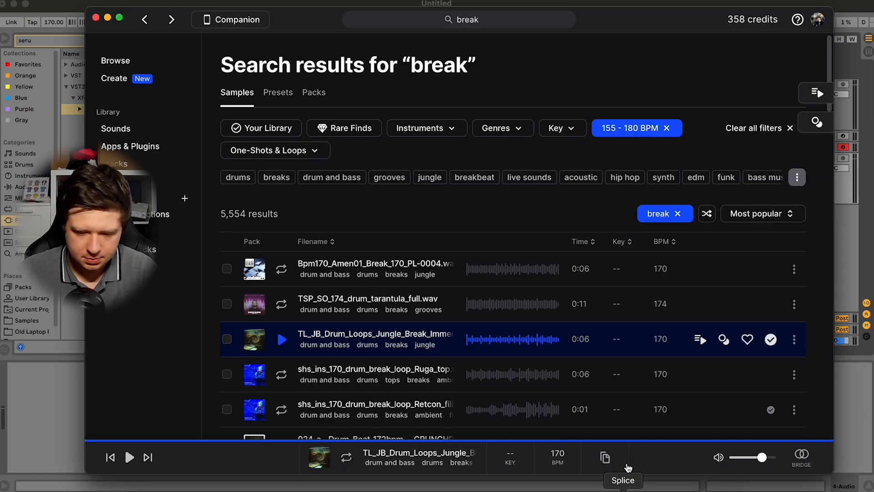
{"action": "left_click", "coordinate": [793, 339]}
{"action": "left_click", "coordinate": [767, 177]}
{"action": "left_click", "coordinate": [852, 210]}
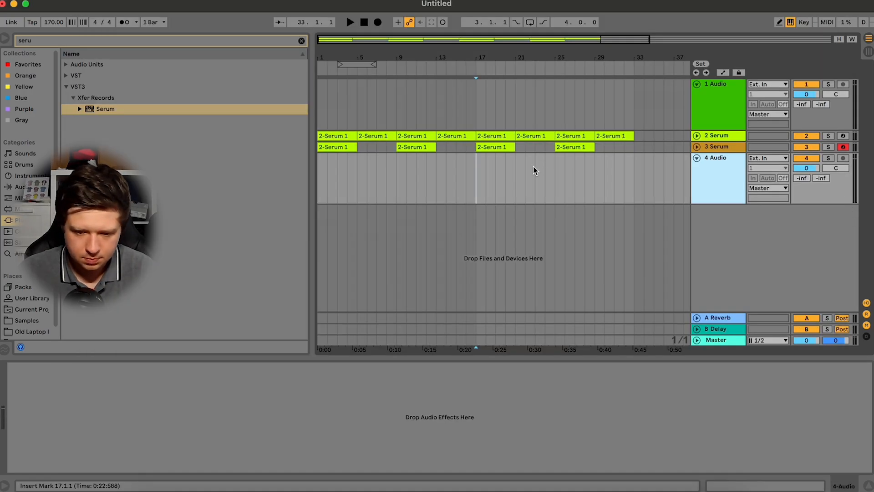
{"action": "key", "text": "super+v"}
{"action": "left_click", "coordinate": [828, 158]}
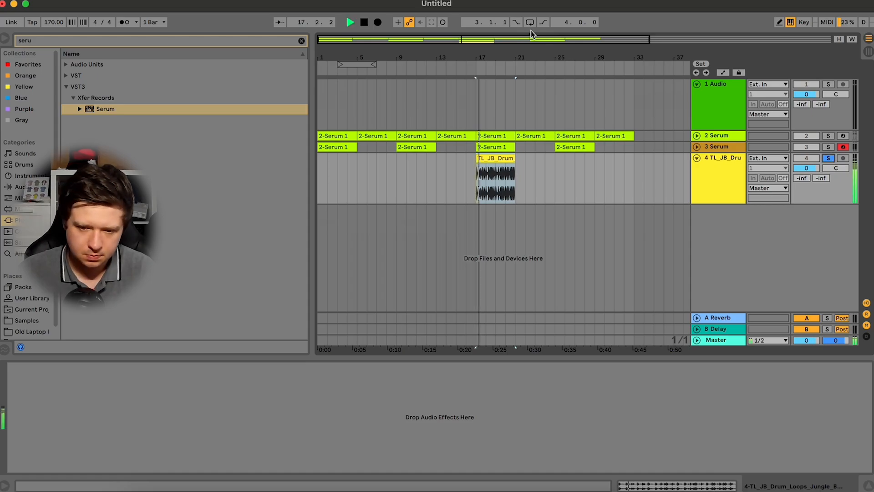
Trim the break clip to its first bar by deleting everything from bar 18 onward, and play it from bar 17
{"action": "key", "text": "space"}
{"action": "scroll", "coordinate": [509, 219], "scroll_direction": "up", "scroll_amount": 8}
{"action": "scroll", "coordinate": [508, 217], "scroll_direction": "left", "scroll_amount": 2}
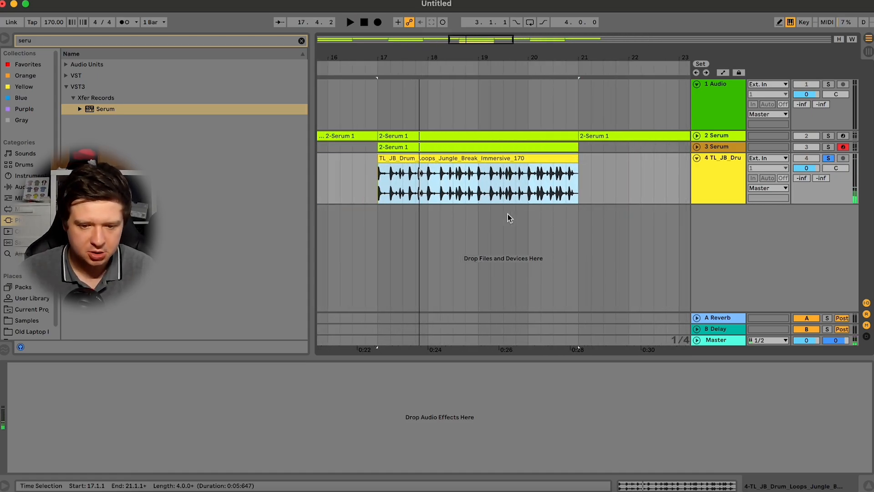
{"action": "left_click_drag", "start_coordinate": [593, 186], "coordinate": [427, 187]}
{"action": "key", "text": "Delete"}
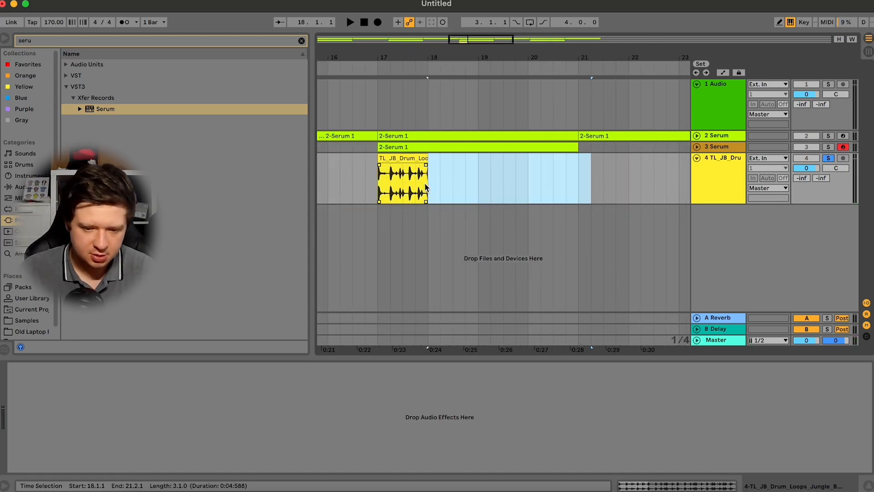
{"action": "left_click", "coordinate": [379, 183]}
{"action": "key", "text": "space"}
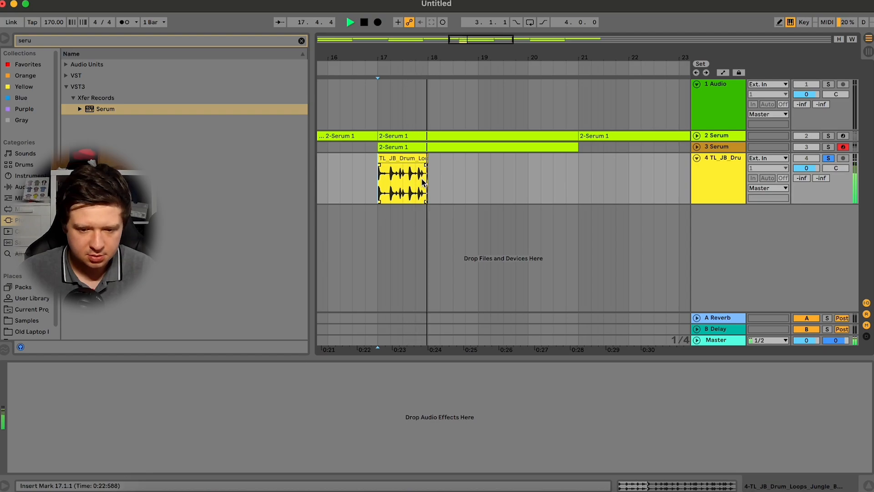
Add an EQ Eight followed by an Echo to the drum break track
{"action": "left_click", "coordinate": [717, 180]}
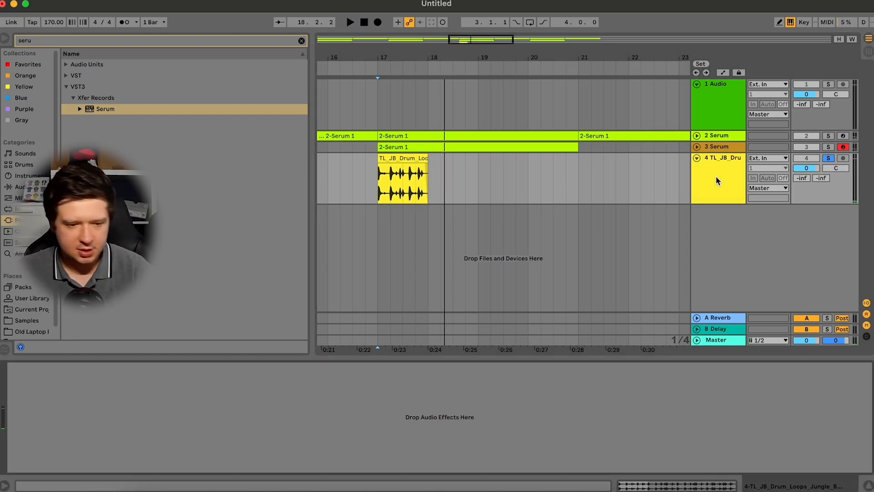
{"action": "left_click", "coordinate": [20, 187]}
{"action": "left_click", "coordinate": [301, 41]}
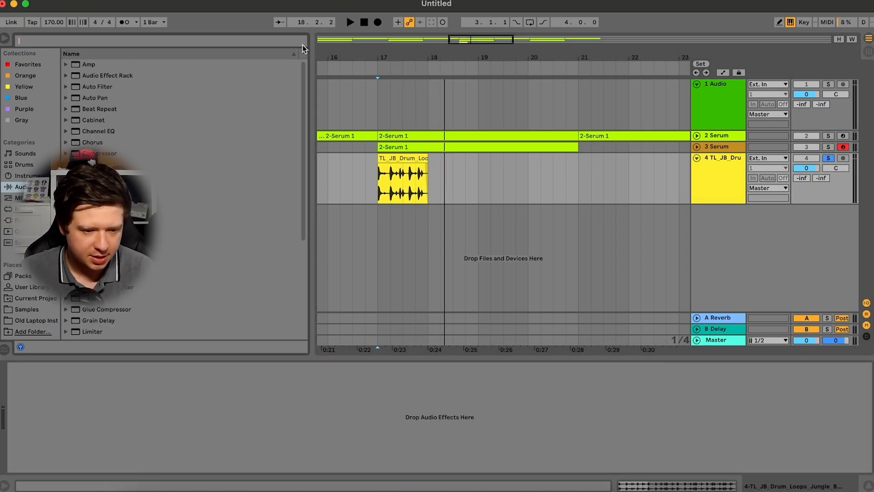
{"action": "double_click", "coordinate": [96, 220]}
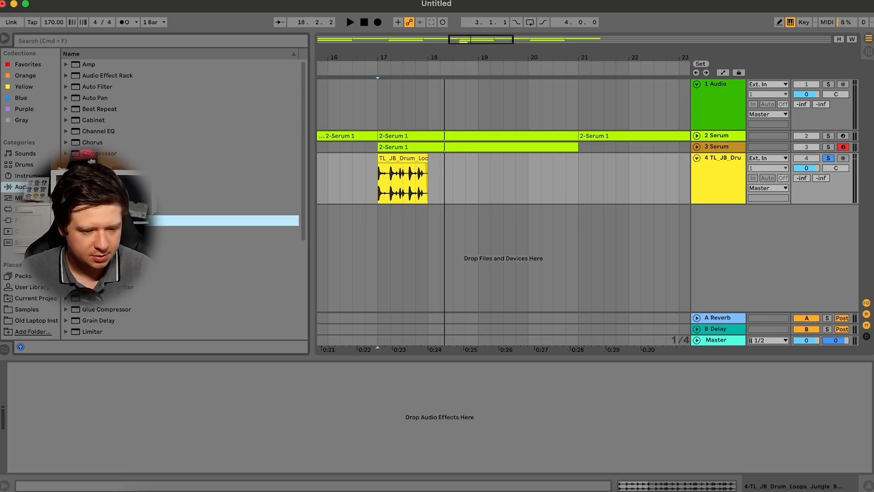
{"action": "left_click", "coordinate": [95, 210]}
{"action": "key", "text": "Return"}
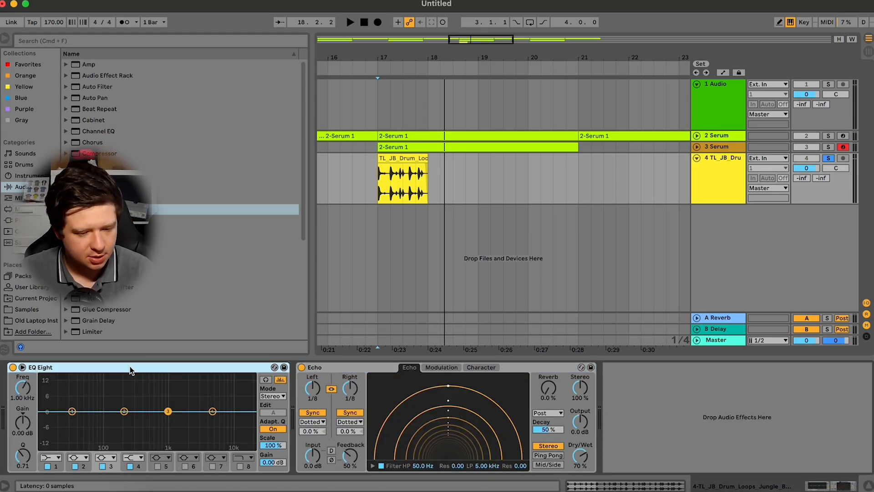
Compare the drum break with Echo on and off, and leave Echo switched off
{"action": "key", "text": "space"}
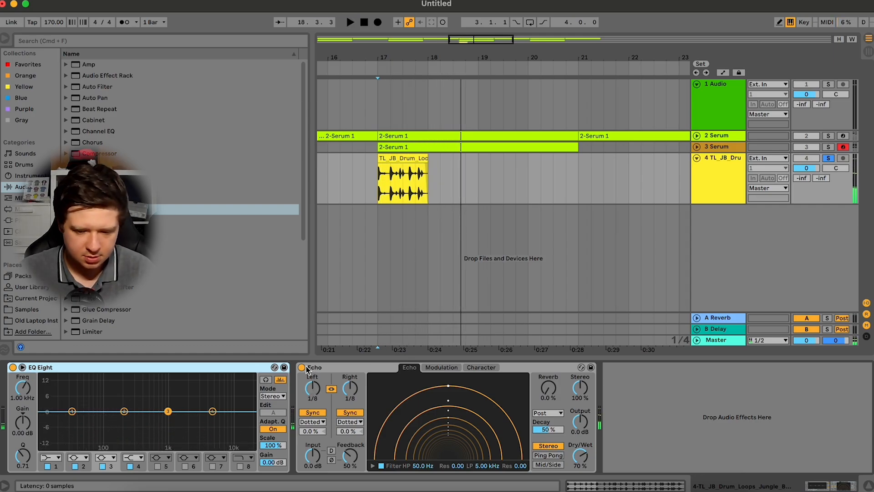
{"action": "key", "text": "space"}
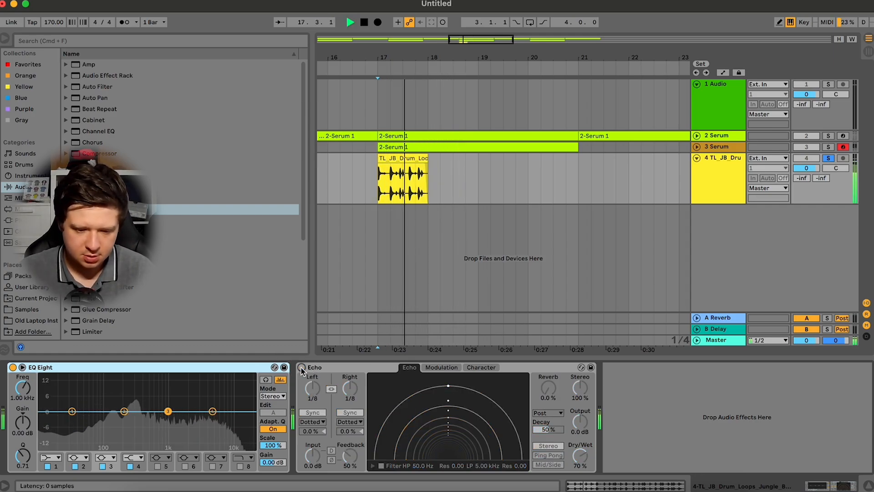
{"action": "key", "text": "space"}
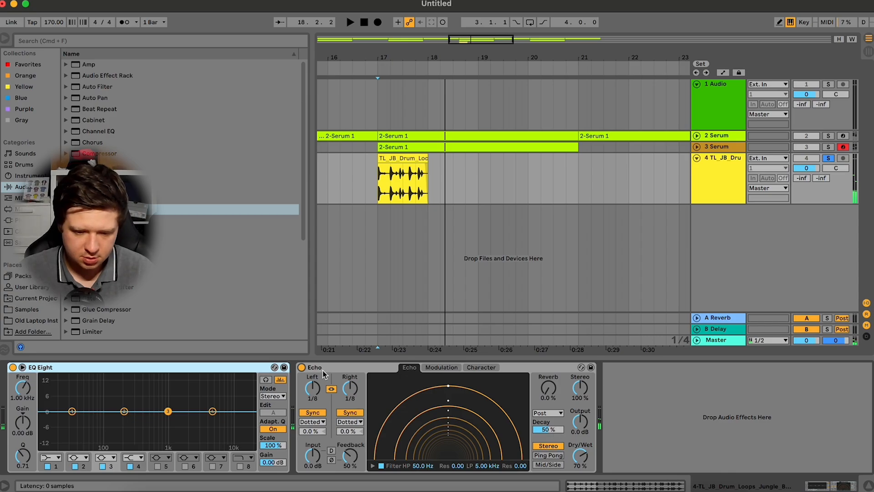
{"action": "left_click", "coordinate": [301, 367]}
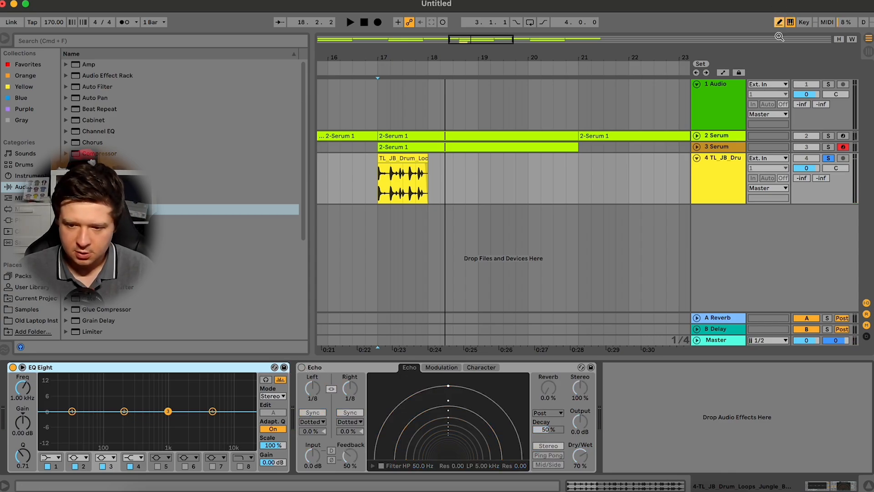
Show automation and draw Echo's Device On automation to be on from the middle of bar 17 to bar 19
{"action": "left_click", "coordinate": [723, 72]}
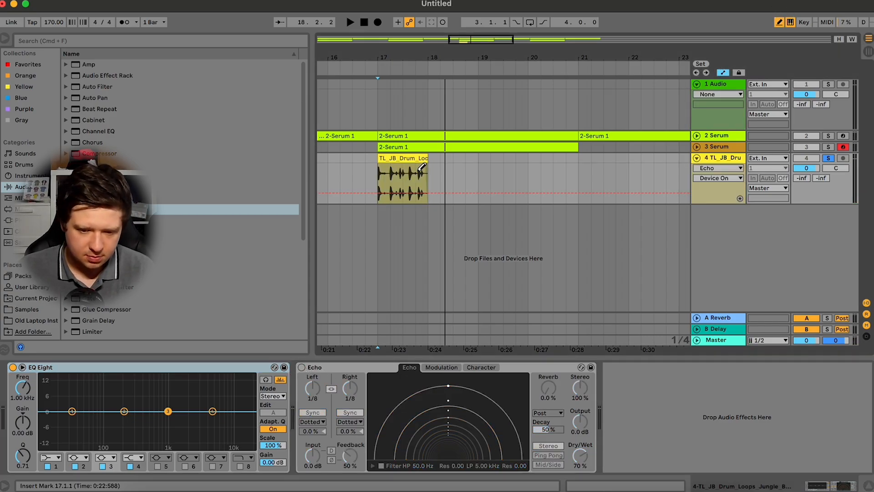
{"action": "left_click_drag", "start_coordinate": [427, 172], "coordinate": [559, 166]}
{"action": "key", "text": "space"}
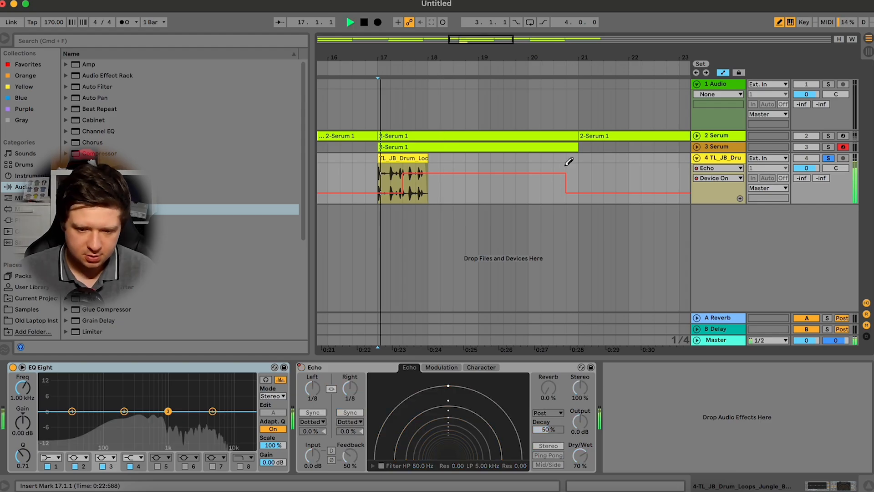
{"action": "mouse_move", "coordinate": [484, 182]}
{"action": "left_mouse_down"}
{"action": "mouse_move", "coordinate": [489, 216]}
{"action": "mouse_move", "coordinate": [568, 203]}
{"action": "left_mouse_up"}
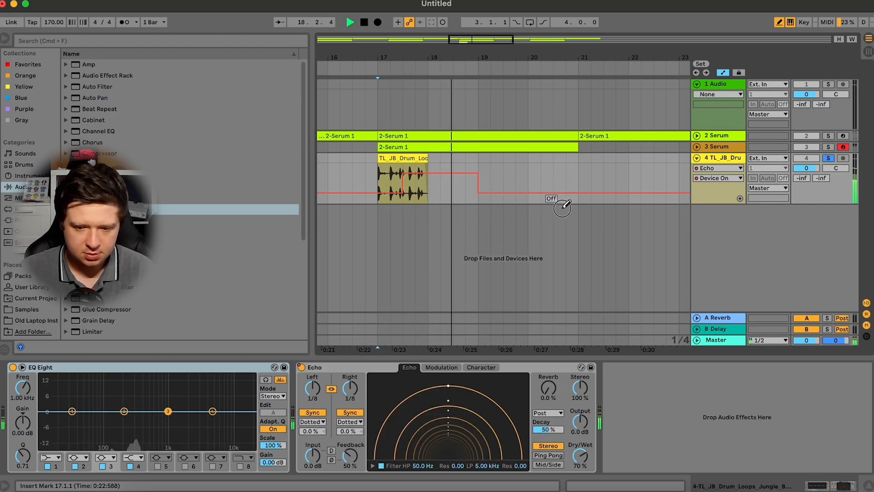
Set Echo's Dry/Wet to 51% and show its automation on the drum break track
{"action": "right_click", "coordinate": [583, 460]}
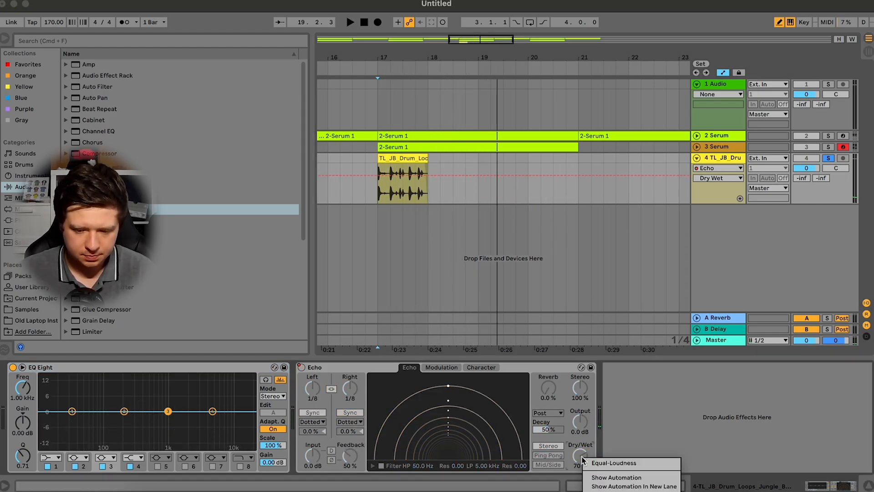
{"action": "left_click", "coordinate": [607, 478]}
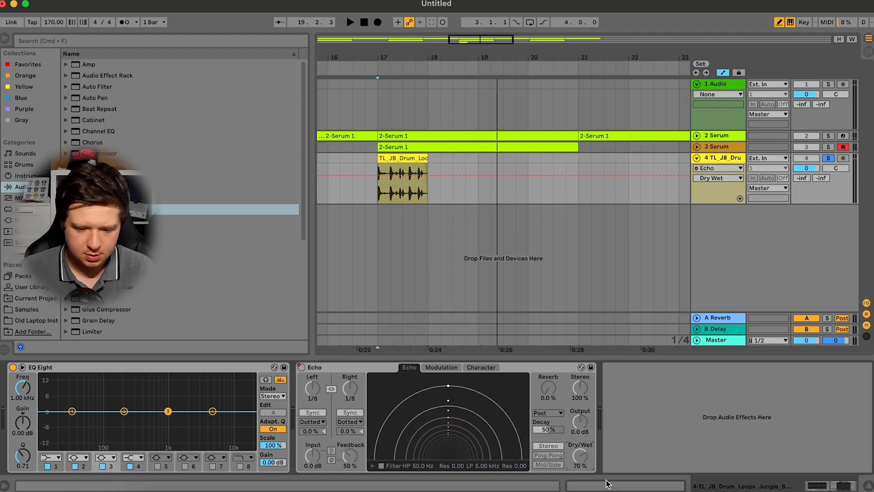
{"action": "right_click", "coordinate": [578, 462]}
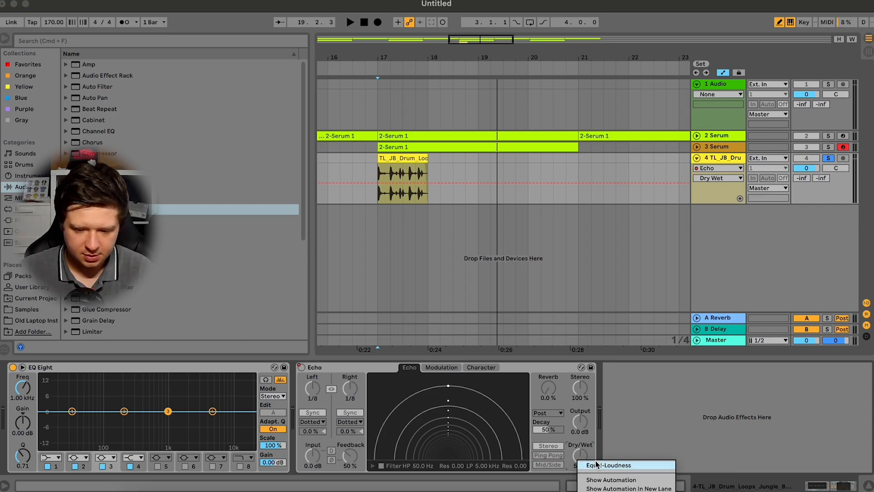
{"action": "left_click", "coordinate": [596, 479]}
Shape the Dry/Wet automation to ramp from 0% at mid-bar 17 up to 51% at bar 18, and play it back
{"action": "left_click_drag", "start_coordinate": [419, 192], "coordinate": [428, 227]}
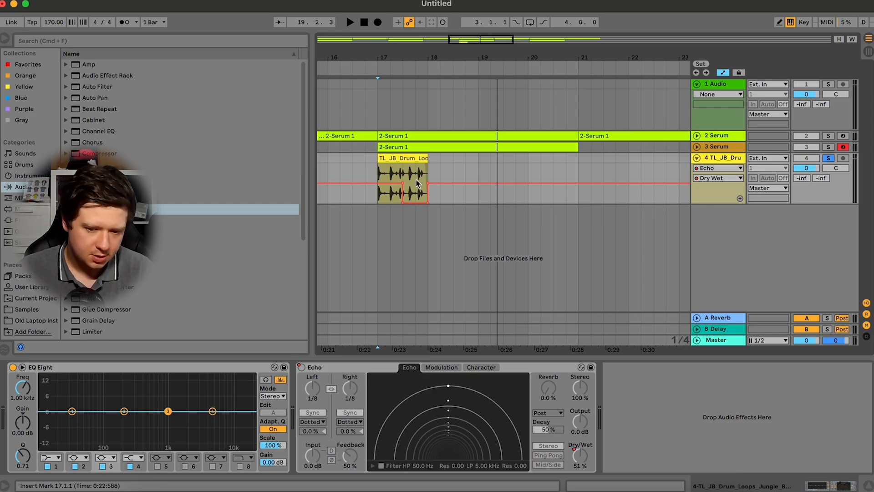
{"action": "left_click_drag", "start_coordinate": [402, 184], "coordinate": [390, 200]}
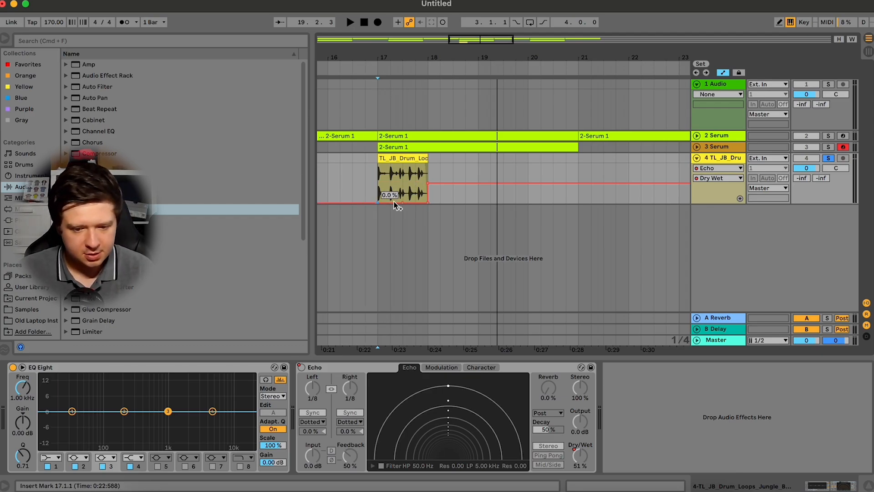
{"action": "left_click", "coordinate": [427, 203]}
{"action": "left_click", "coordinate": [384, 177]}
{"action": "key", "text": "space"}
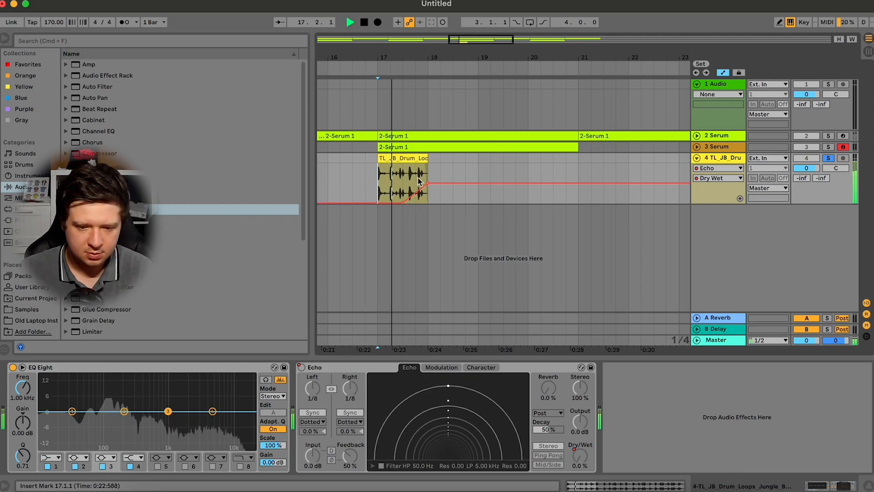
Set Echo's feedback to 70%, its high-pass filter to 173 Hz with 0.12 resonance, and its low-pass resonance to 0.15, checking by playback
{"action": "left_click_drag", "start_coordinate": [385, 177], "coordinate": [486, 157]}
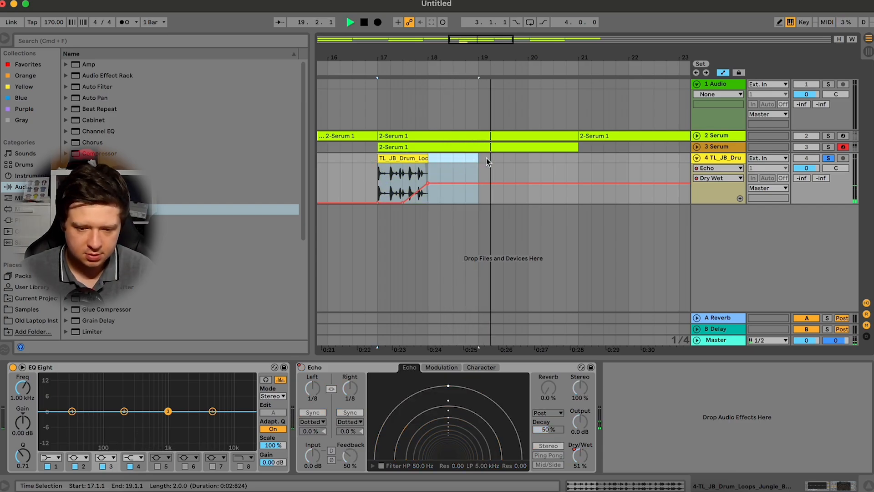
{"action": "left_click", "coordinate": [545, 168]}
{"action": "key", "text": "space"}
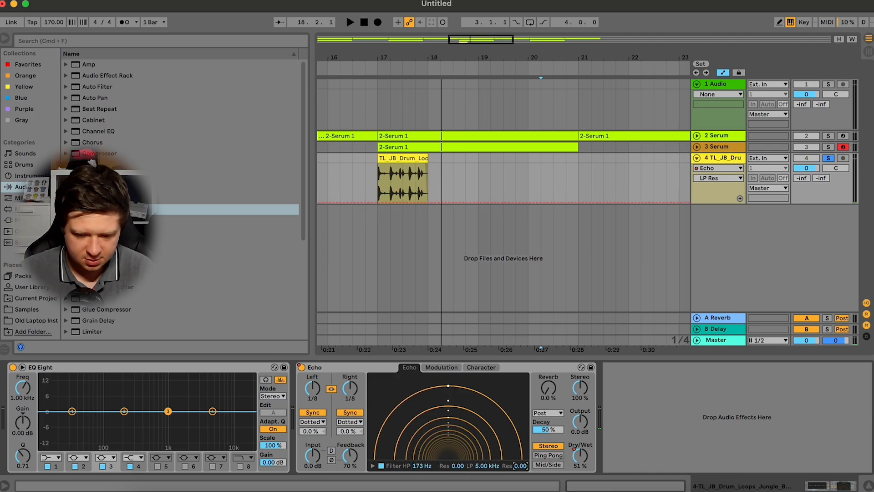
{"action": "key", "text": "space"}
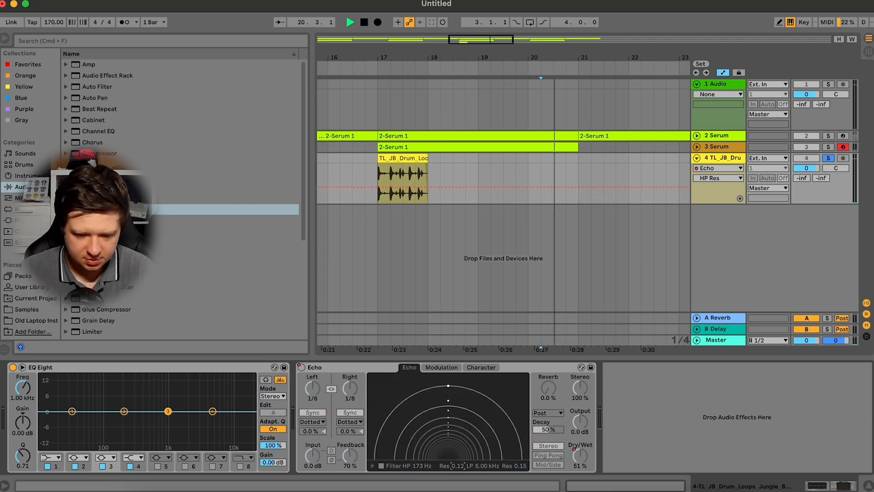
Unsolo the drum track and duplicate the one-bar break plus its following empty bar four times, up to bar 27
{"action": "left_click", "coordinate": [394, 155]}
{"action": "key", "text": "space"}
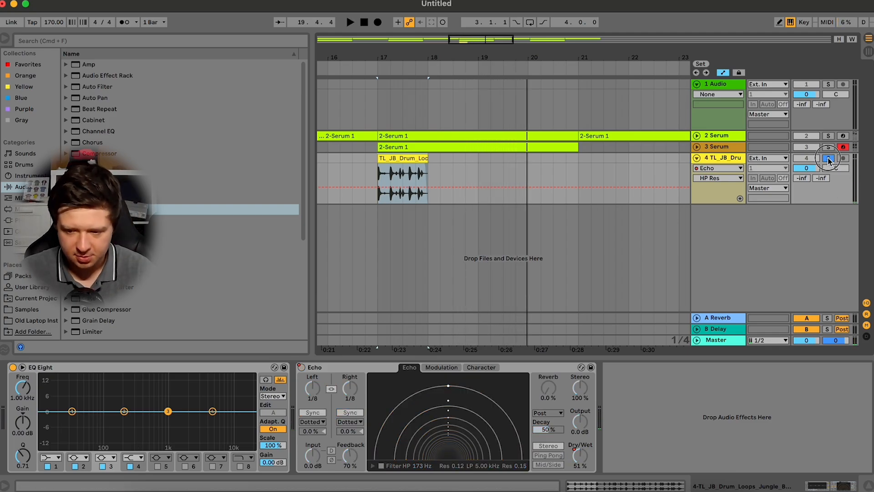
{"action": "left_click", "coordinate": [466, 163], "text": "shift"}
{"action": "key", "text": "space"}
{"action": "key", "text": "super+d"}
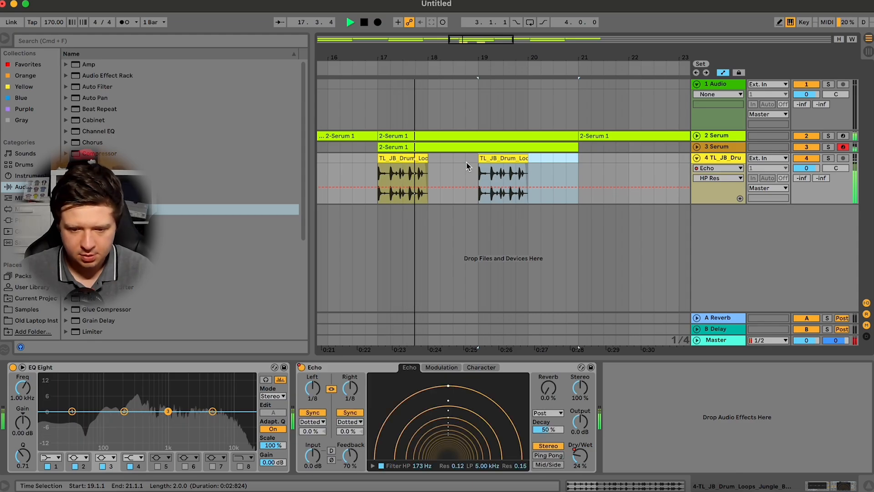
{"action": "key", "text": "super+d"}
{"action": "key", "text": "super+d"}
{"action": "key", "text": "minus"}
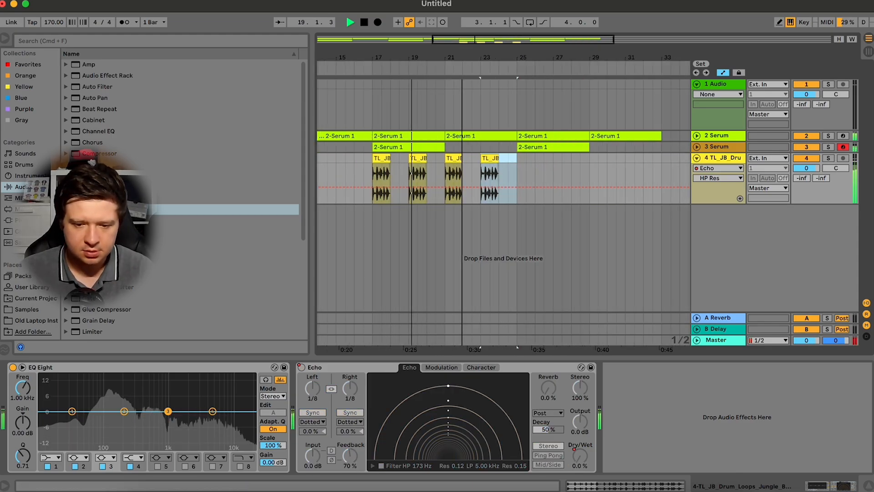
{"action": "key", "text": "minus"}
{"action": "key", "text": "super+d"}
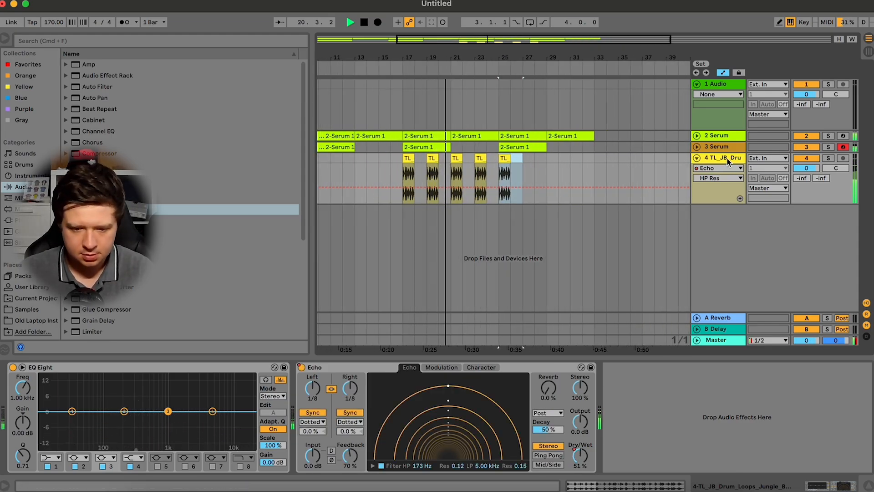
Set EQ Eight's band 1 to a low-cut filter and automate its frequency to sweep downward from bar 17 to bar 25
{"action": "left_click", "coordinate": [50, 457]}
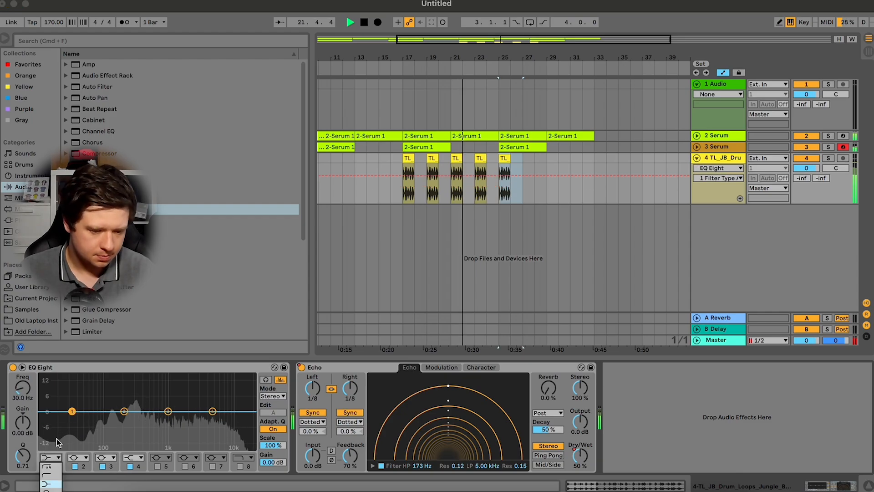
{"action": "left_click", "coordinate": [53, 468]}
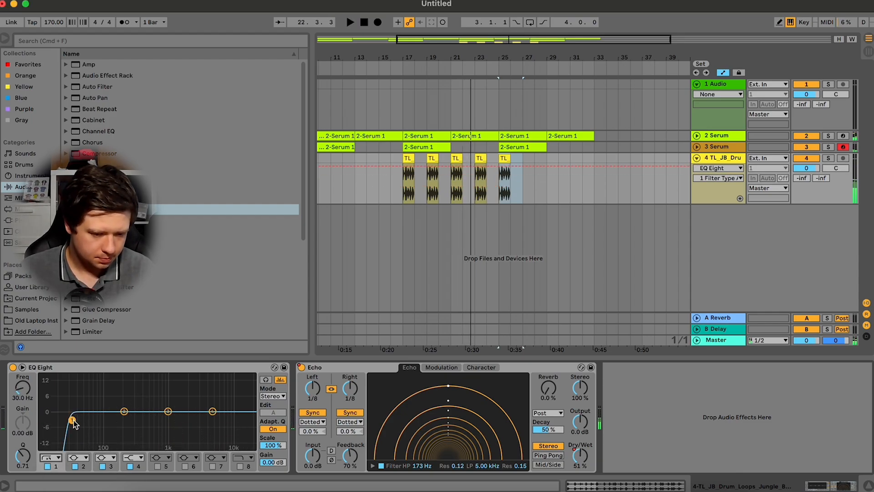
{"action": "right_click", "coordinate": [25, 387]}
{"action": "left_click", "coordinate": [36, 397]}
{"action": "left_click_drag", "start_coordinate": [404, 178], "coordinate": [404, 170]}
{"action": "key", "text": "space"}
{"action": "left_click_drag", "start_coordinate": [504, 169], "coordinate": [499, 200]}
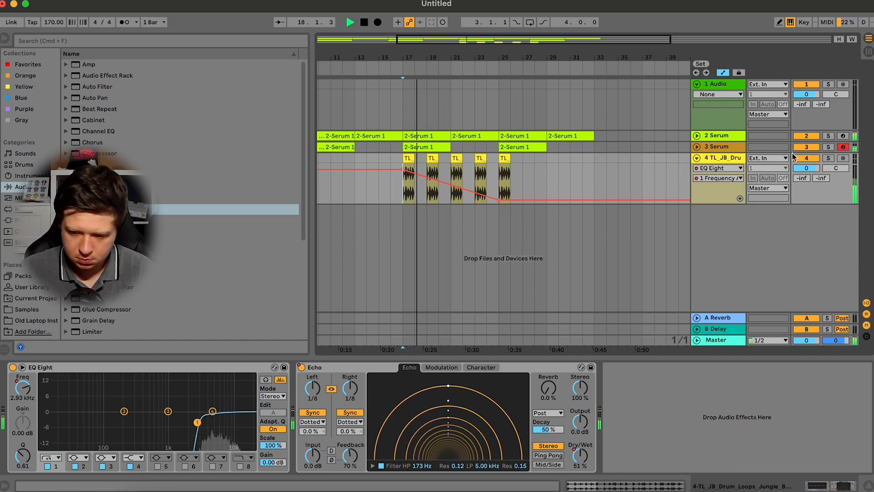
Automate EQ Eight's output gain to rise from a reduced level at bar 17 to 0 dB at bar 25
{"action": "right_click", "coordinate": [279, 462]}
{"action": "left_click", "coordinate": [296, 465]}
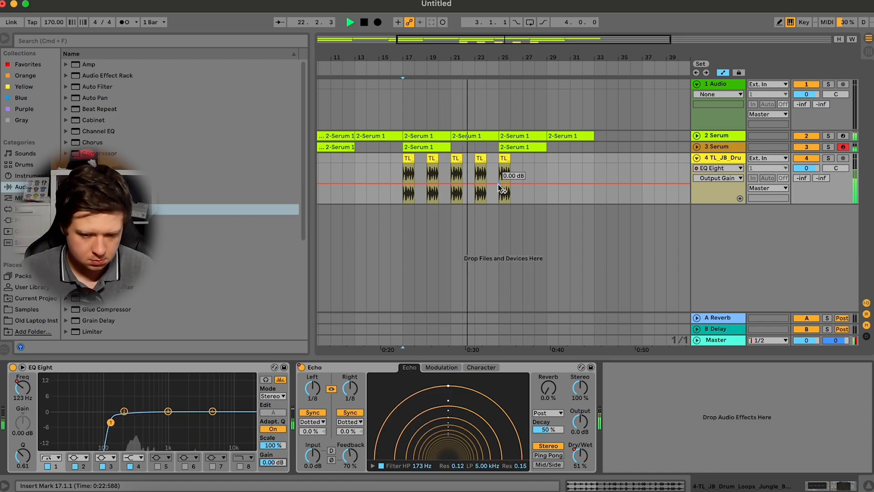
{"action": "left_click", "coordinate": [447, 183]}
{"action": "left_click", "coordinate": [499, 184]}
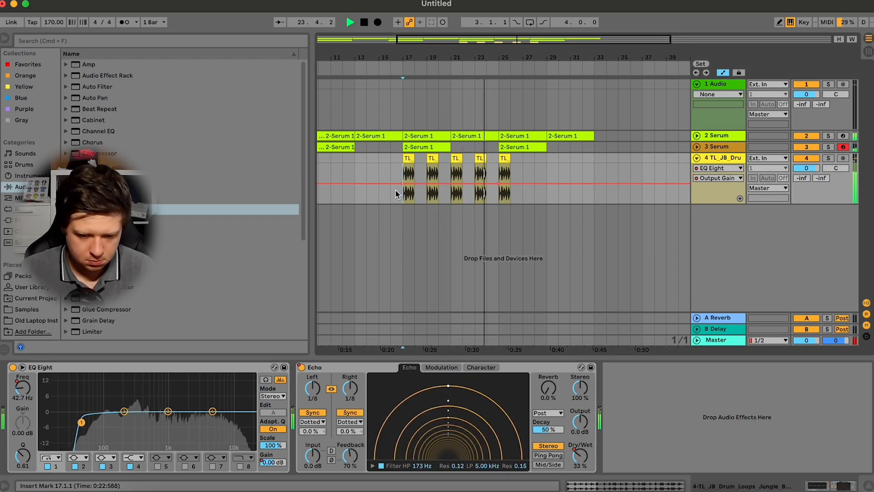
{"action": "left_click_drag", "start_coordinate": [402, 184], "coordinate": [403, 203]}
{"action": "key", "text": "space"}
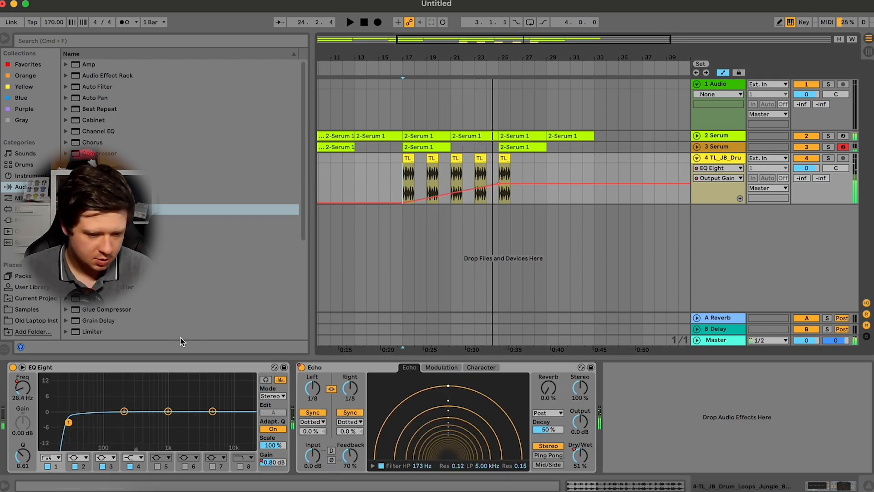
Reshape the band 1 frequency automation with a bend near bar 23 and a 49.9 Hz end point at bar 25, checking by playback
{"action": "left_click", "coordinate": [23, 393]}
{"action": "key", "text": "space"}
{"action": "mouse_move", "coordinate": [499, 202]}
{"action": "left_mouse_down"}
{"action": "mouse_move", "coordinate": [499, 189]}
{"action": "mouse_move", "coordinate": [476, 184]}
{"action": "mouse_move", "coordinate": [499, 184]}
{"action": "mouse_move", "coordinate": [499, 196]}
{"action": "left_mouse_up"}
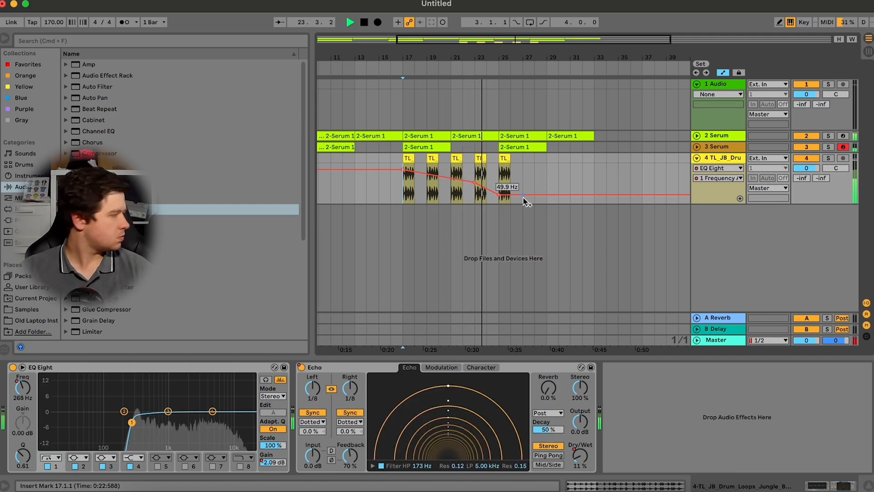
Extend the drum break clip at bar 25 to two bars, ending at bar 27, and listen to it
{"action": "left_click", "coordinate": [507, 158]}
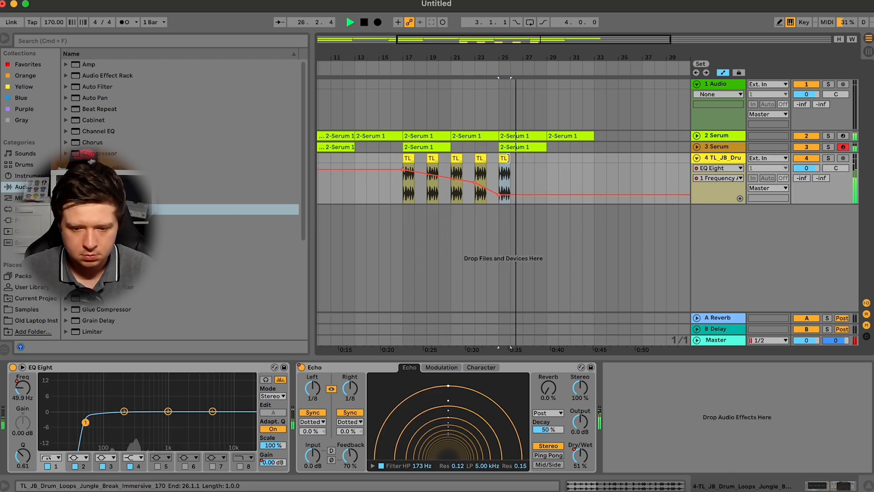
{"action": "left_click_drag", "start_coordinate": [508, 158], "coordinate": [523, 158]}
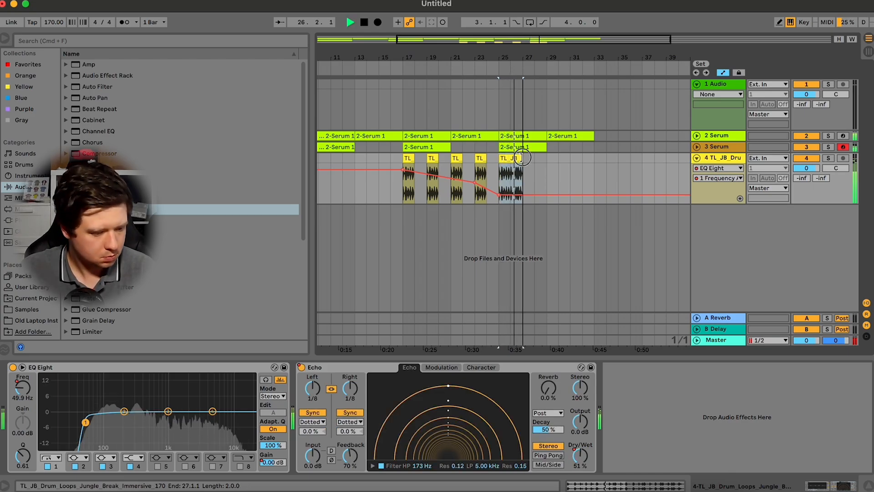
{"action": "key", "text": "space"}
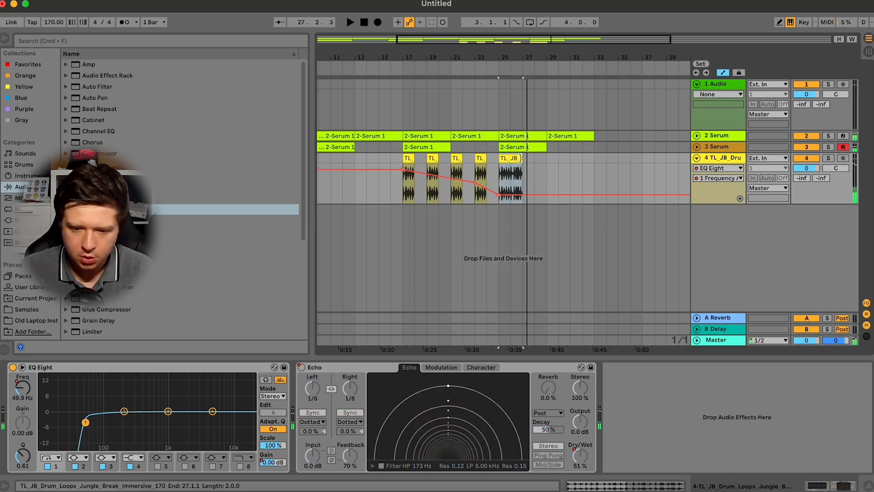
Hide the automation lanes and duplicate the two-bar drum break at bar 25 three times, up to bar 33
{"action": "left_click_drag", "start_coordinate": [563, 39], "coordinate": [563, 54]}
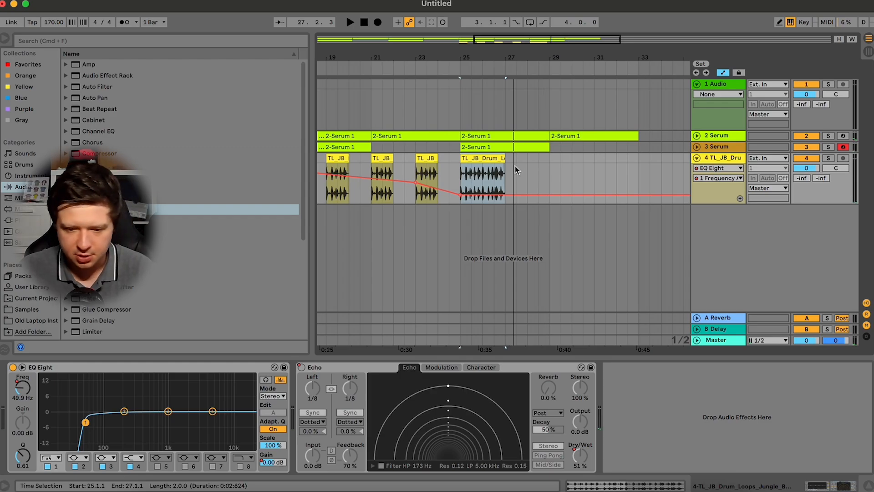
{"action": "left_click", "coordinate": [572, 160]}
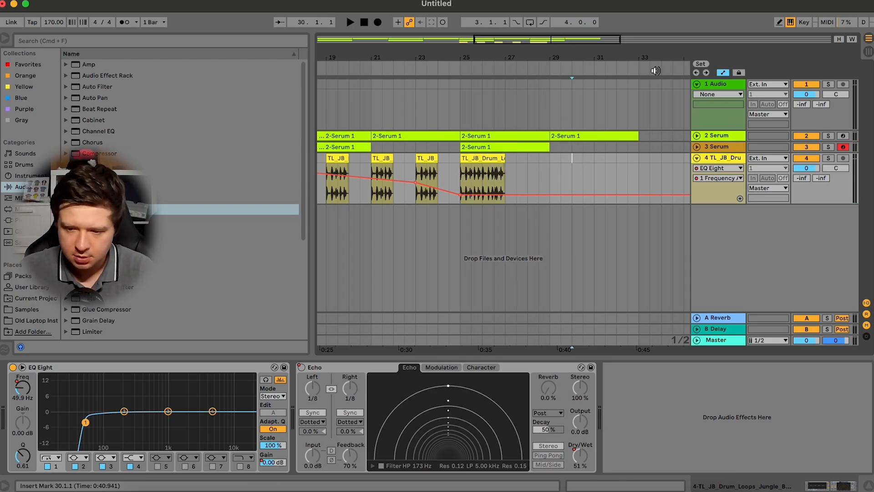
{"action": "left_click", "coordinate": [723, 74]}
{"action": "left_click", "coordinate": [480, 160]}
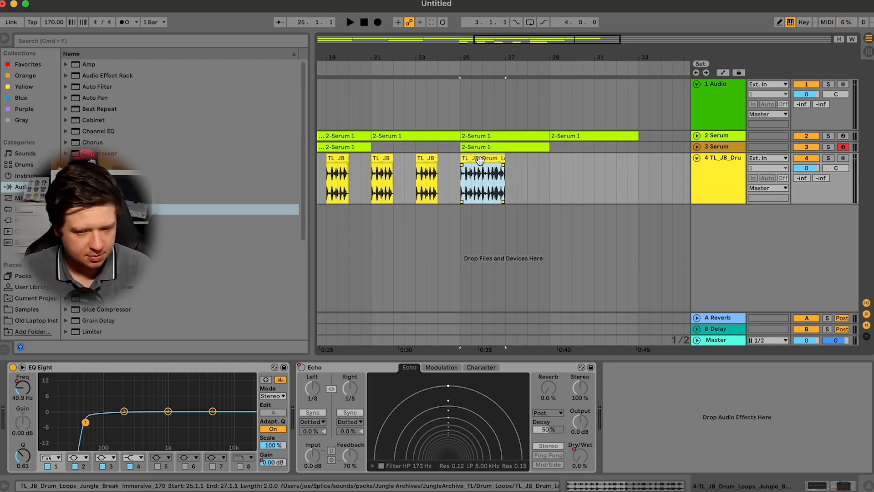
{"action": "key", "text": "space"}
{"action": "key", "text": "super+d"}
{"action": "key", "text": "super+d"}
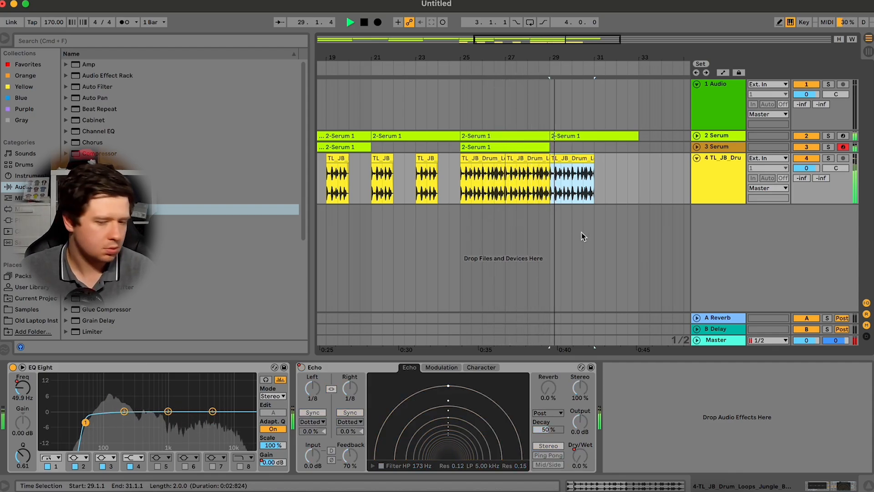
{"action": "key", "text": "super+d"}
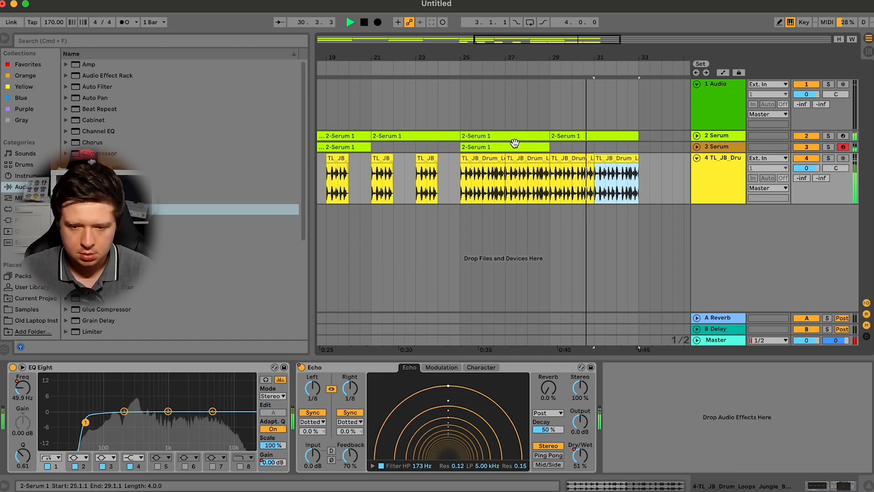
Duplicate bars 25 to 33 of both Serum tracks and the drum break so the arrangement reaches bar 41
{"action": "left_click", "coordinate": [521, 146]}
{"action": "left_click", "coordinate": [490, 158]}
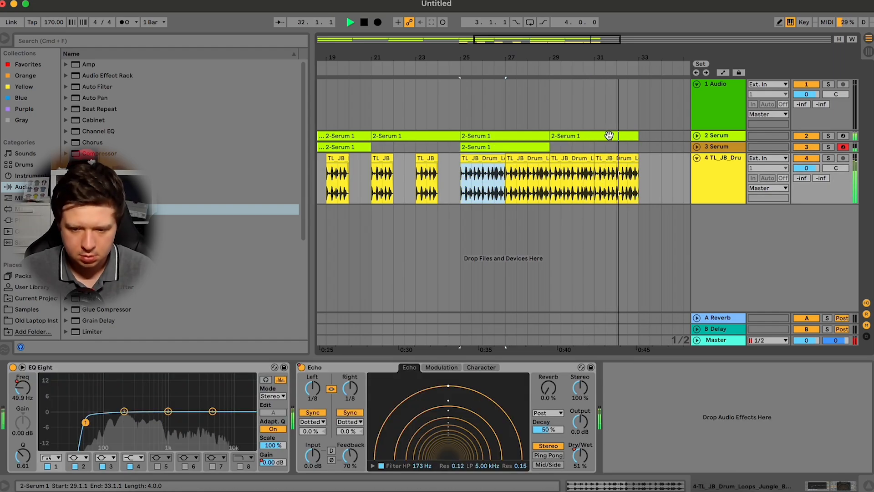
{"action": "left_click", "coordinate": [609, 135], "text": "shift"}
{"action": "key", "text": "super+d"}
{"action": "left_click_drag", "start_coordinate": [596, 40], "coordinate": [592, 9]}
{"action": "key", "text": "space"}
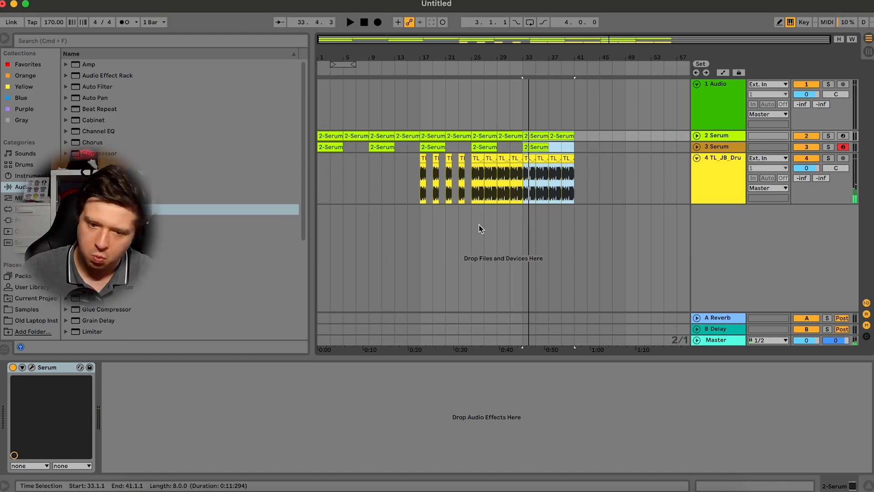
Play back the end of the arrangement and delete the last two-bar drum break clip at bars 39 to 41
{"action": "left_click_drag", "start_coordinate": [572, 40], "coordinate": [572, 44]}
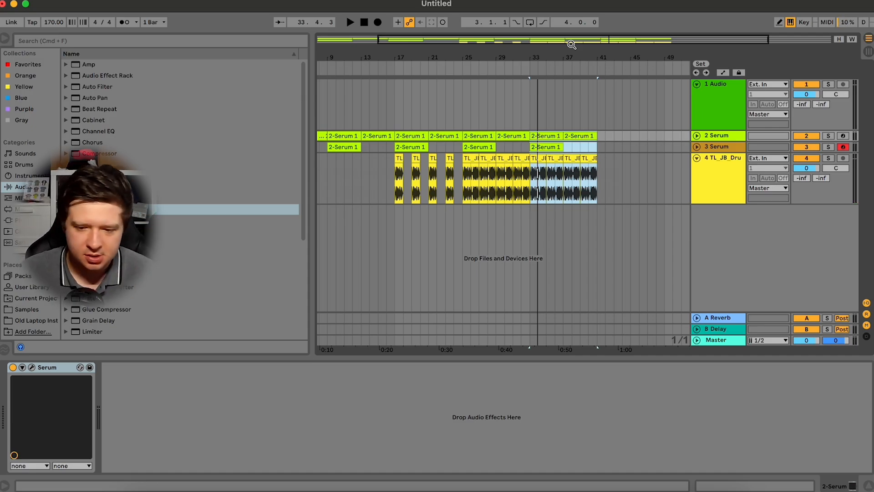
{"action": "left_click_drag", "start_coordinate": [594, 39], "coordinate": [593, 48]}
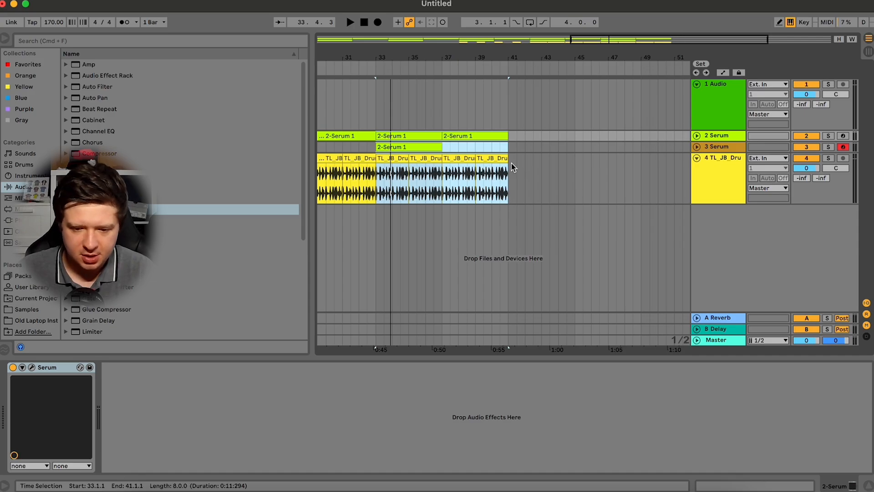
{"action": "left_click", "coordinate": [727, 185]}
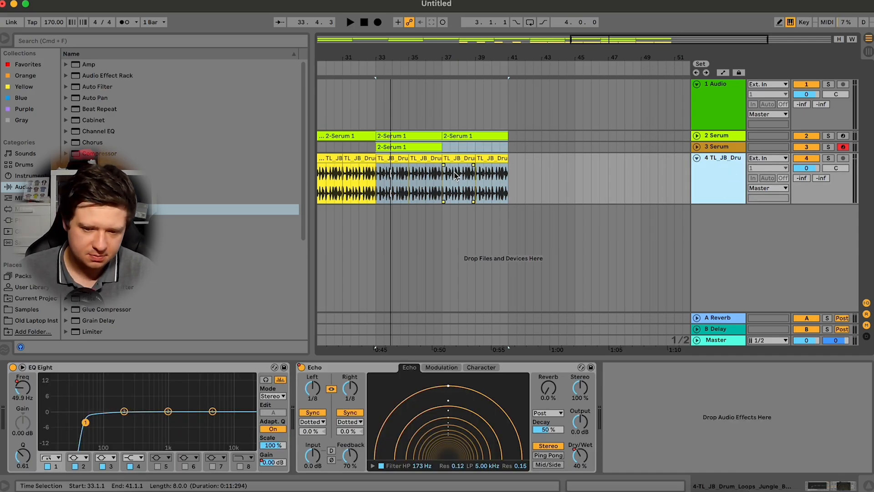
{"action": "left_click", "coordinate": [496, 174]}
{"action": "key", "text": "space"}
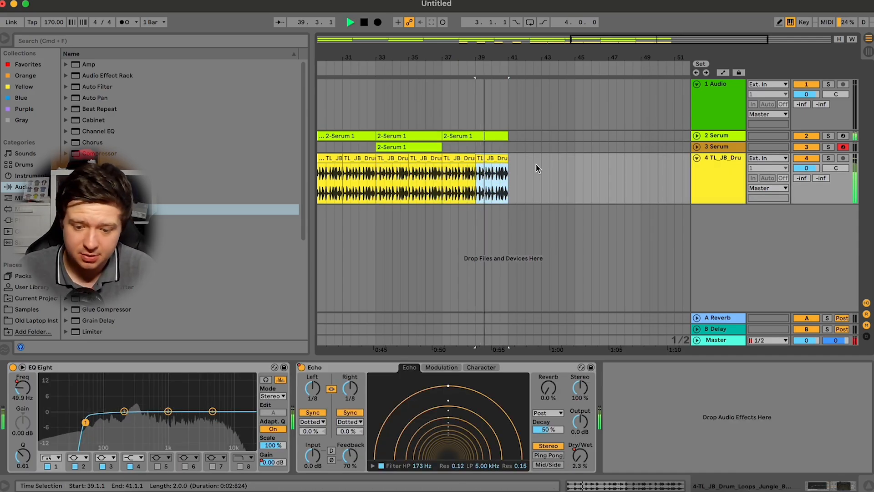
{"action": "key", "text": "space"}
{"action": "left_click", "coordinate": [371, 190]}
{"action": "key", "text": "space"}
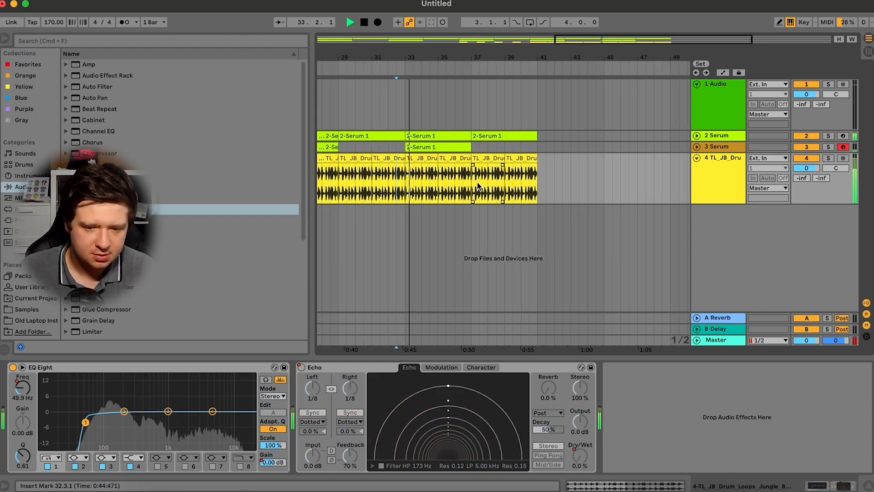
{"action": "left_click", "coordinate": [523, 158]}
{"action": "key", "text": "Delete"}
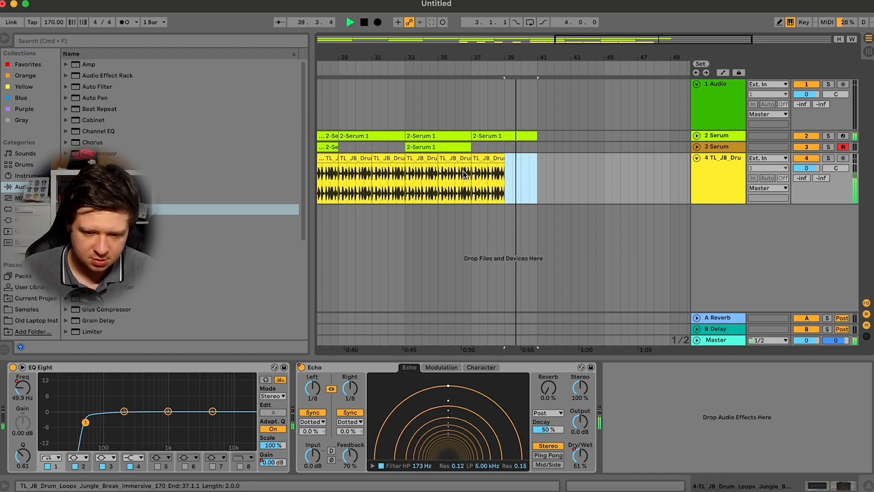
Remove the last two bars of the upper Serum part, from bar 39 to bar 41, and play the ending
{"action": "left_click", "coordinate": [415, 194]}
{"action": "key", "text": "space"}
{"action": "key", "text": "space"}
{"action": "left_click_drag", "start_coordinate": [542, 156], "coordinate": [502, 138]}
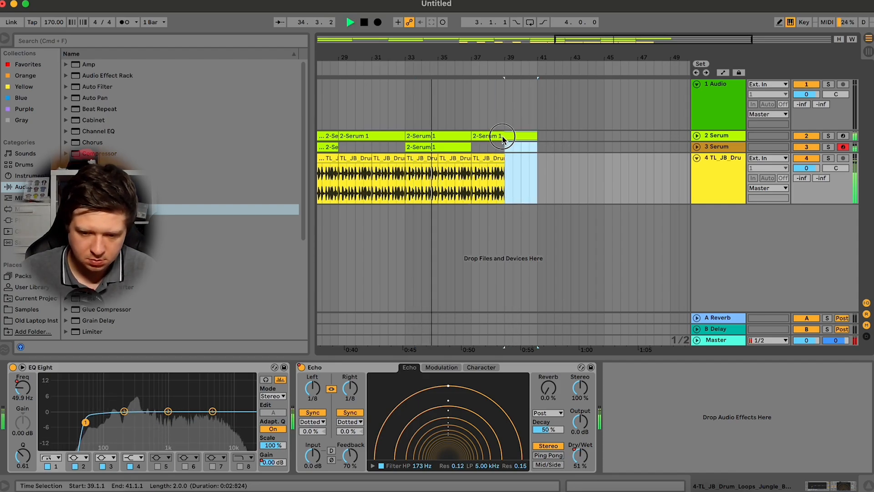
{"action": "left_click", "coordinate": [502, 137]}
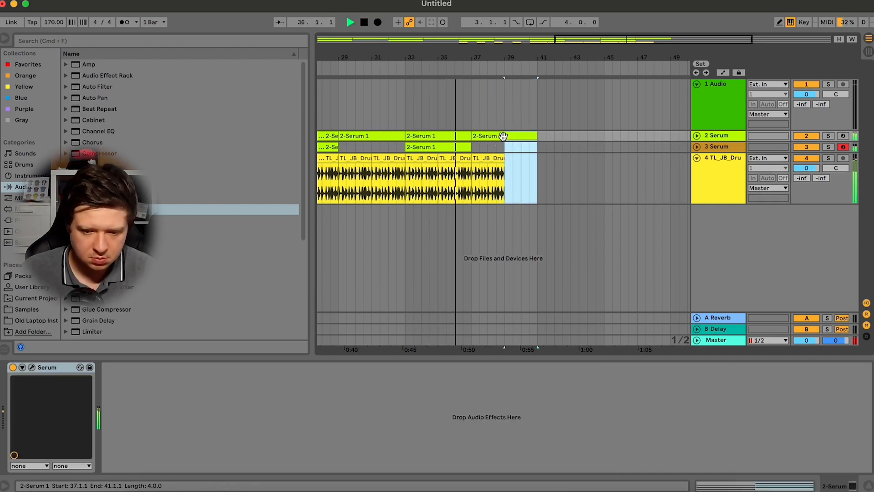
{"action": "key", "text": "Delete"}
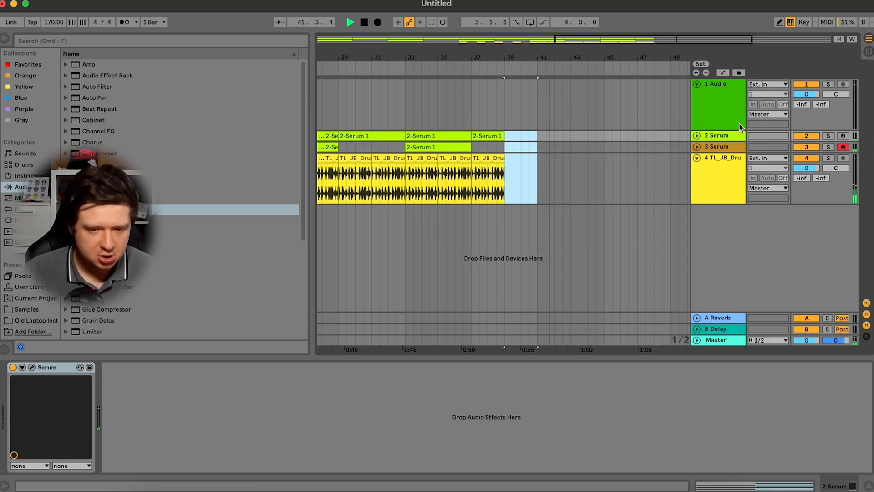
Insert a new audio track below the drum break track and group the two tracks
{"action": "left_click", "coordinate": [725, 196]}
{"action": "key", "text": "super+t"}
{"action": "left_click", "coordinate": [723, 199]}
{"action": "left_click", "coordinate": [713, 221], "text": "shift"}
{"action": "right_click", "coordinate": [713, 220]}
{"action": "left_click", "coordinate": [748, 312]}
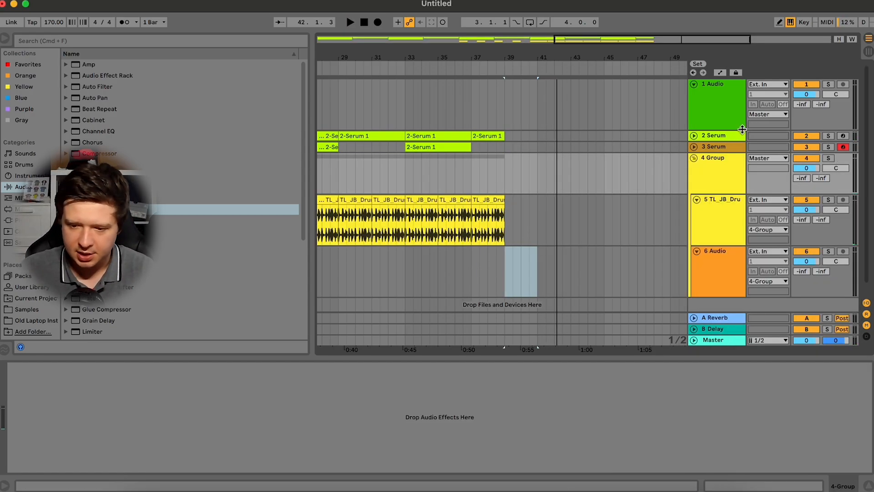
Group the two Serum tracks and rename the group Pads/Soundscapes
{"action": "left_click", "coordinate": [712, 147]}
{"action": "right_click", "coordinate": [715, 148]}
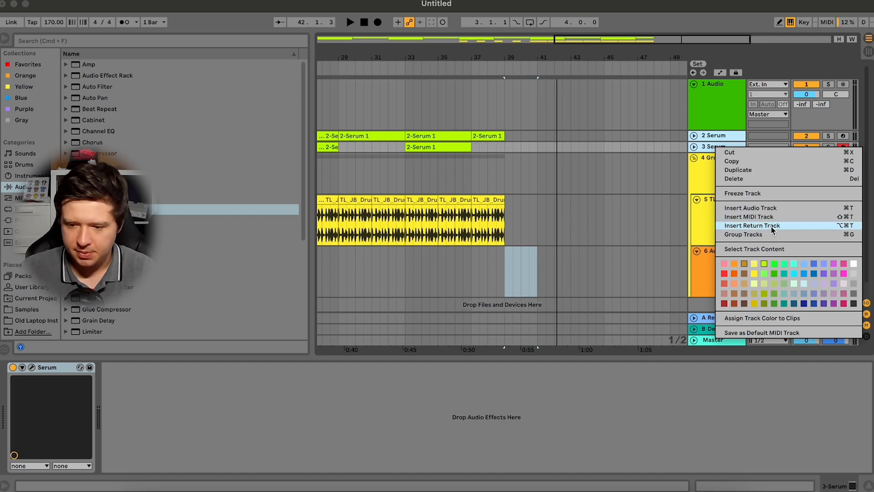
{"action": "left_click", "coordinate": [764, 234]}
{"action": "right_click", "coordinate": [710, 146]}
{"action": "left_click", "coordinate": [751, 200]}
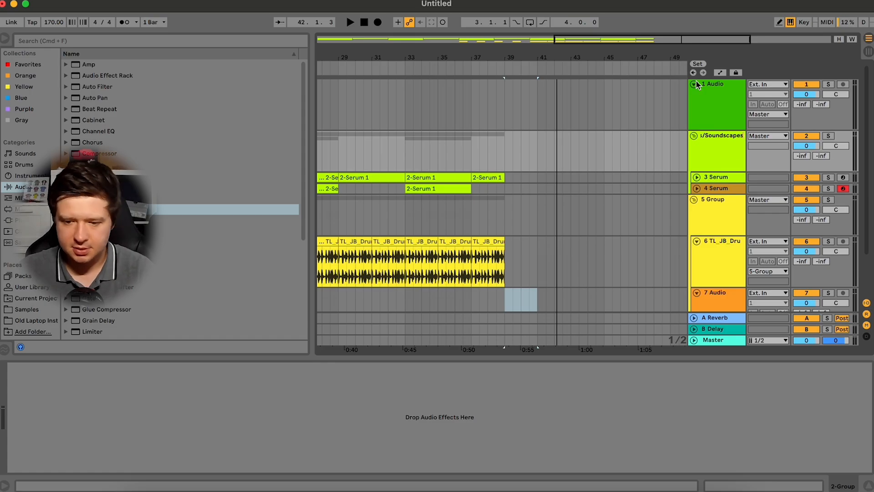
Delete the empty first audio track and collapse the drum group
{"action": "key", "text": "Delete"}
{"action": "left_click", "coordinate": [695, 148]}
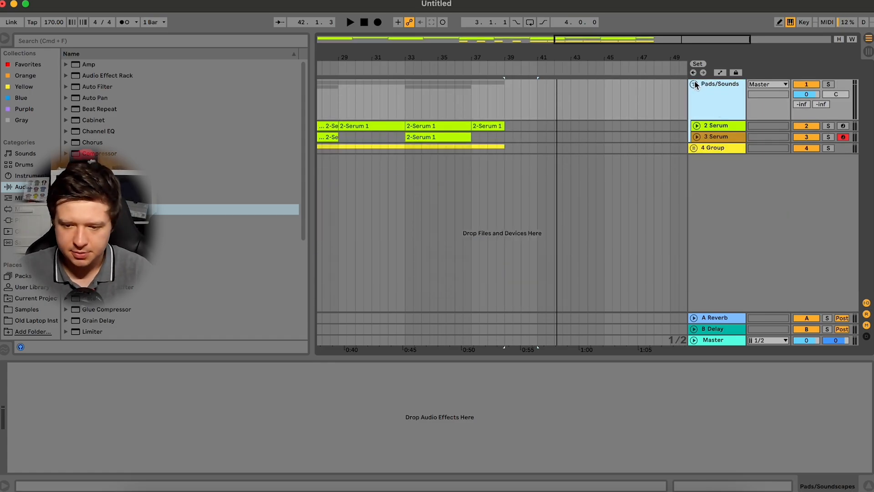
Switch to Splice and audition the break results down the list as far as OLIVER_170_drums_dnb_urgent_break
{"action": "left_click", "coordinate": [622, 489]}
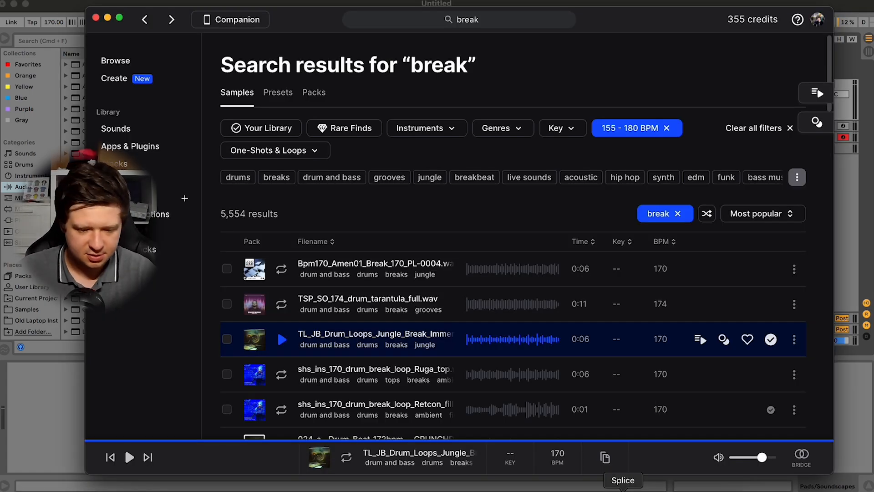
{"action": "key", "text": "Down"}
{"action": "key", "text": "Down"}
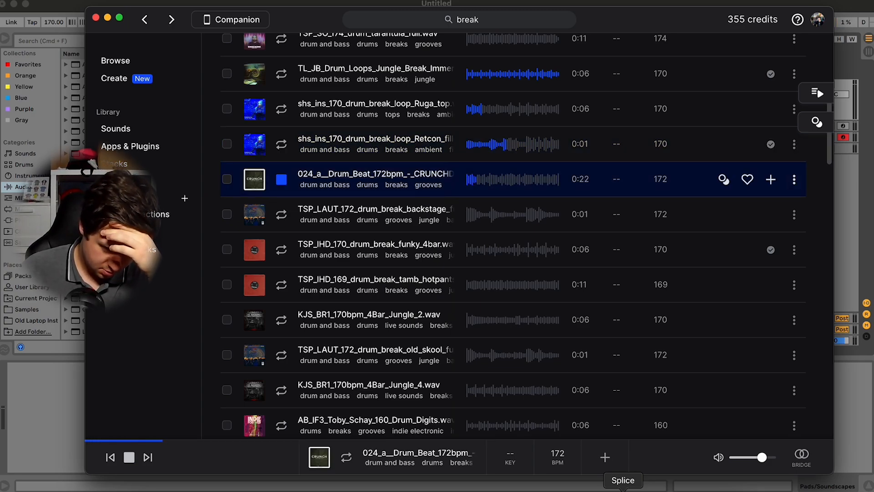
{"action": "key", "text": "Down"}
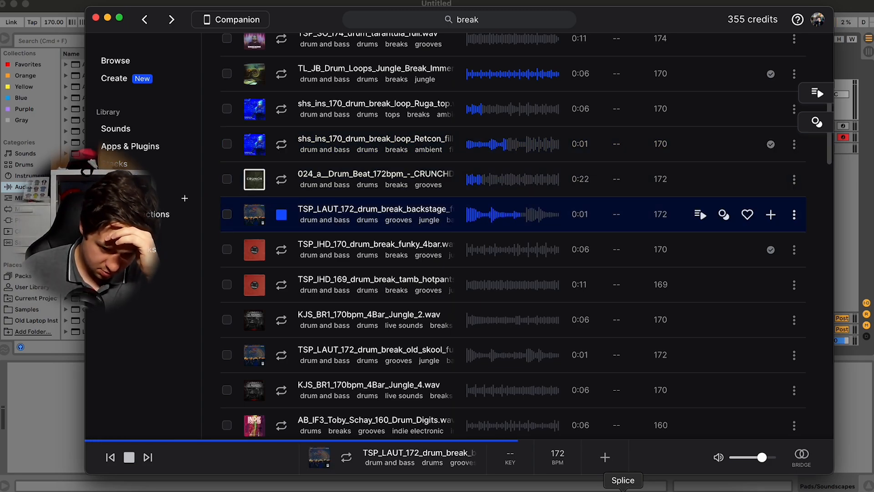
{"action": "key", "text": "Down"}
{"action": "key", "text": "Down"}
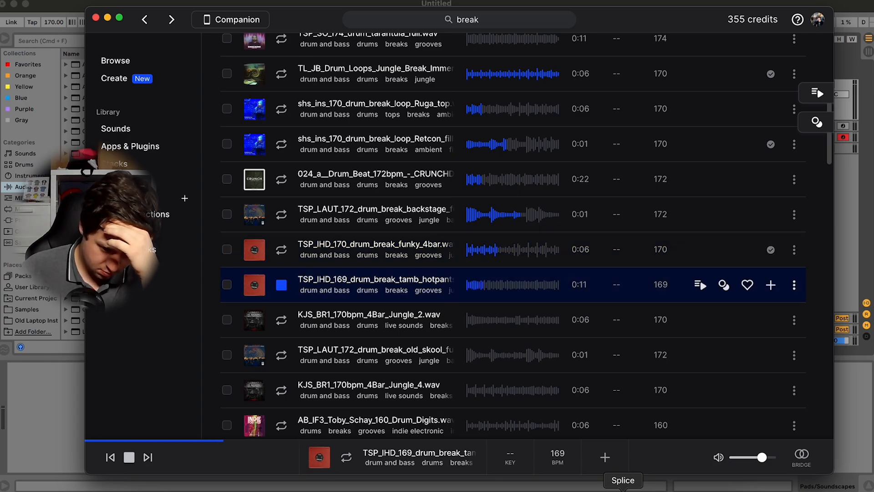
{"action": "key", "text": "Down"}
{"action": "key", "text": "Up"}
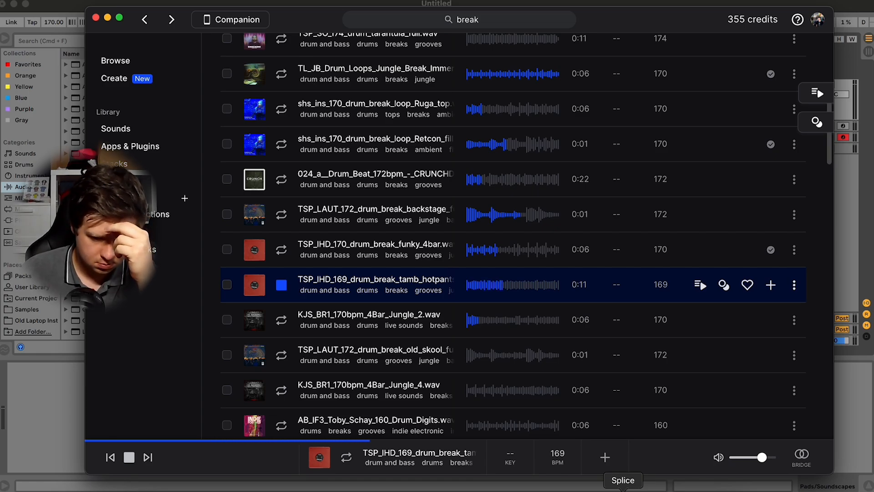
{"action": "key", "text": "Down"}
{"action": "key", "text": "Down"}
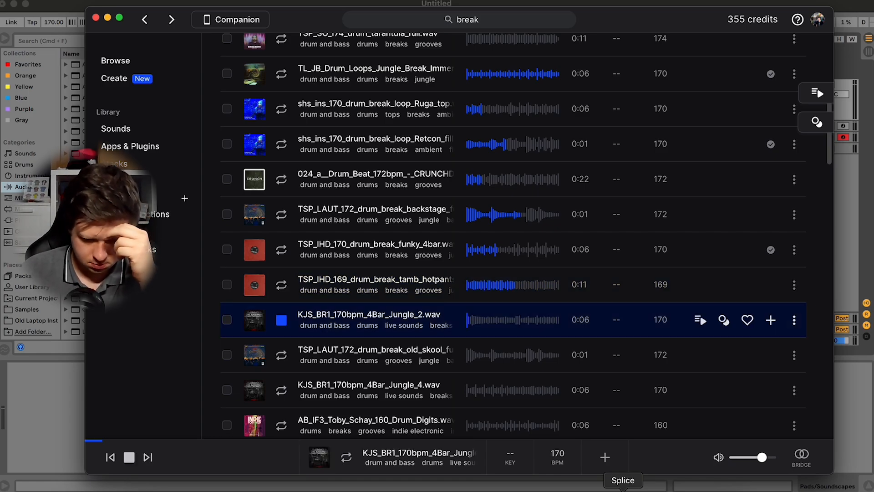
{"action": "key", "text": "Down"}
{"action": "key", "text": "Down"}
{"action": "key", "text": "Down"}
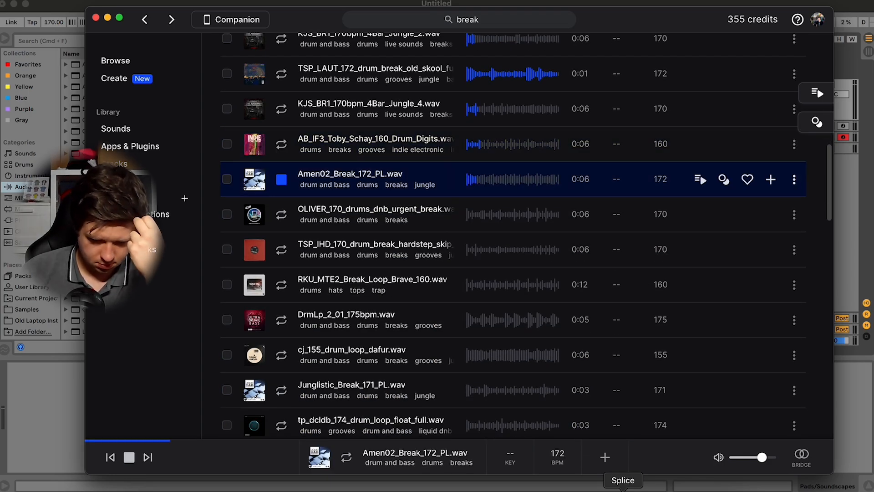
{"action": "key", "text": "Down"}
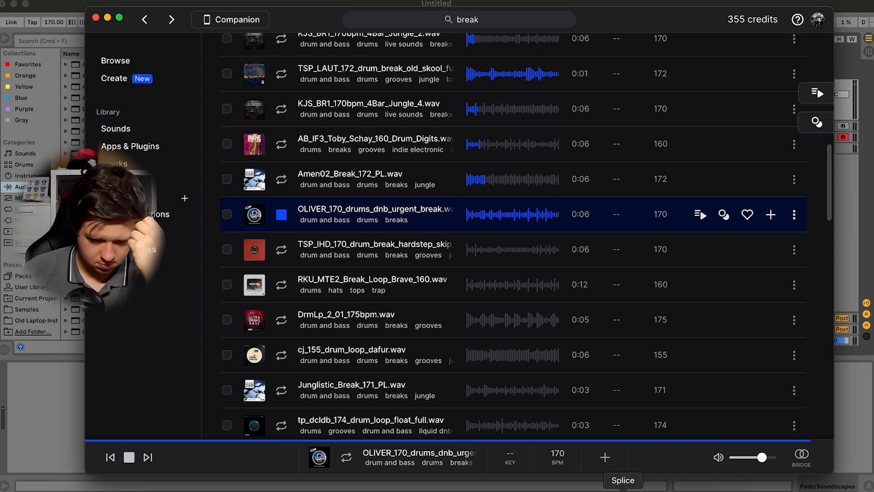
Switch back to Ableton Live and play the arrangement from about bar 33, and again from just before bar 39
{"action": "left_click", "coordinate": [56, 398]}
{"action": "left_click", "coordinate": [414, 149]}
{"action": "key", "text": "space"}
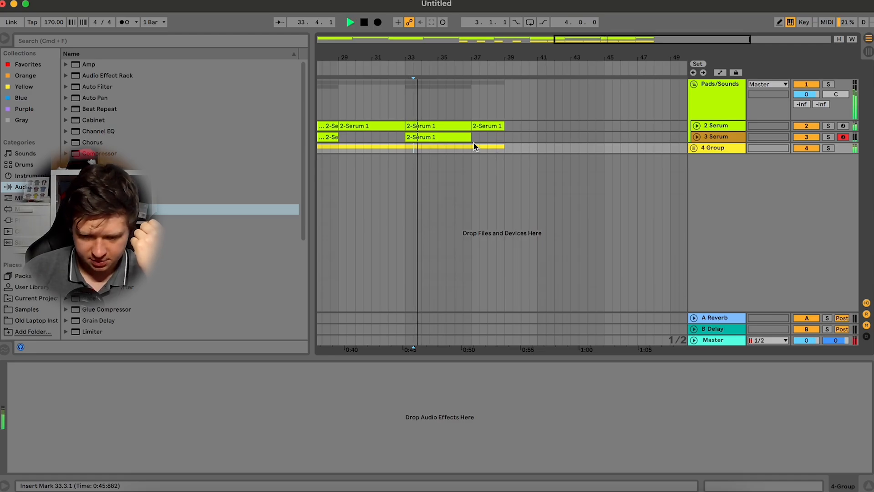
{"action": "left_click", "coordinate": [498, 150]}
{"action": "key", "text": "space"}
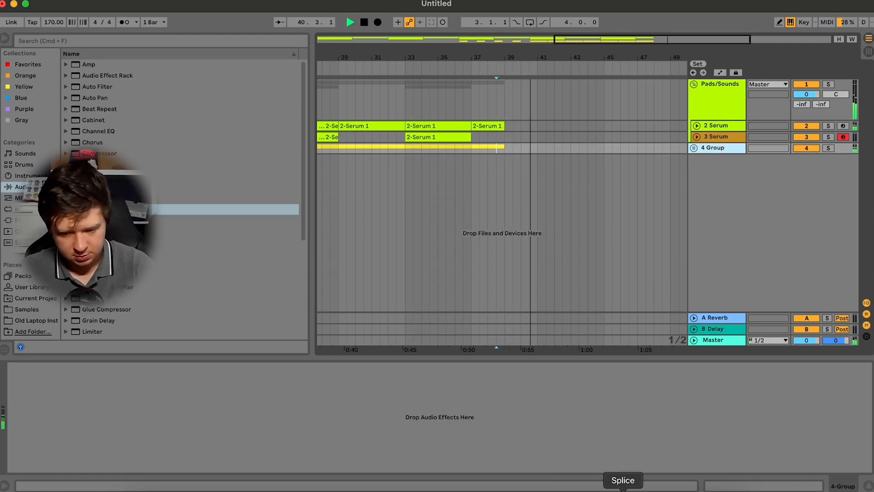
Switch to Splice and audition the breaks from TSP_IHD_170_drum_break_hardstep to RKU_MTE2_Break_Loop_Brave_160, and back up to KJS_BR1_170bpm_4Bar_Jungle_4
{"action": "left_click", "coordinate": [623, 489]}
{"action": "key", "text": "Down"}
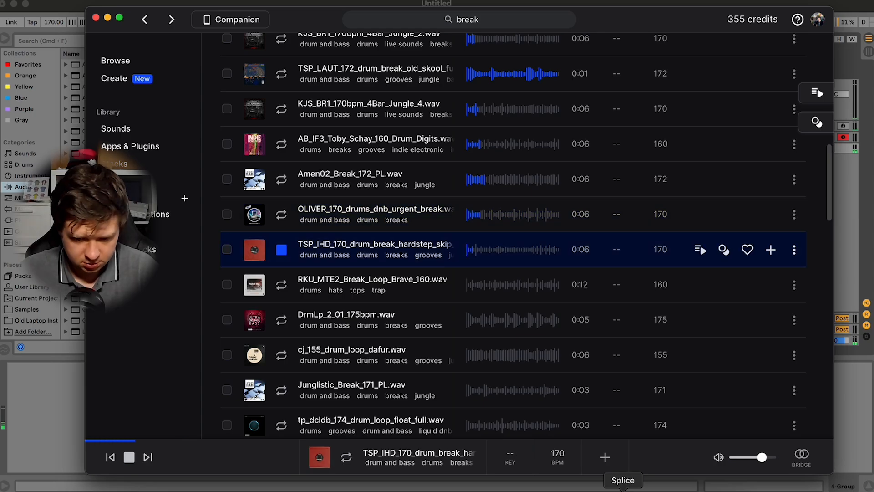
{"action": "key", "text": "Down"}
{"action": "key", "text": "Up"}
{"action": "key", "text": "Up"}
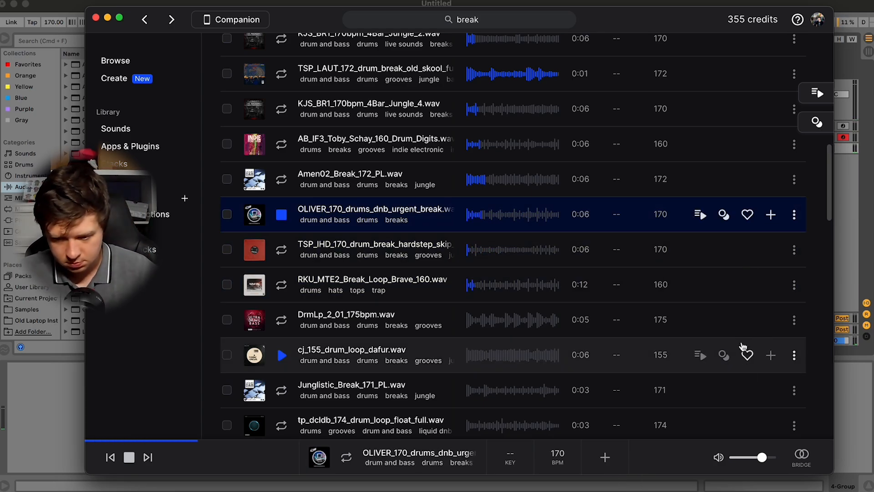
{"action": "key", "text": "Up"}
{"action": "key", "text": "Up"}
{"action": "key", "text": "Up"}
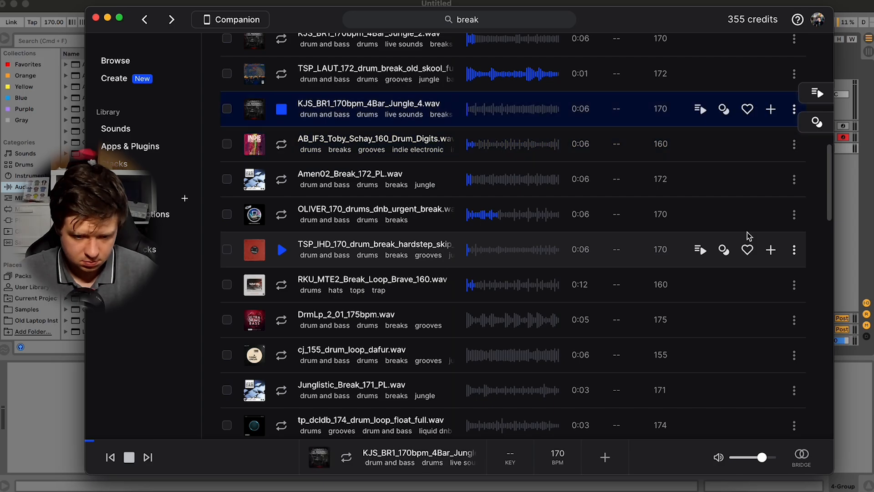
Re-audition the earlier breaks back up the list, including shs_ins_170_drum_break_loop_Ruga_top and the 024_a Drum_Beat_172bpm loop
{"action": "scroll", "coordinate": [749, 236], "scroll_direction": "up", "scroll_amount": 5}
{"action": "key", "text": "Up"}
{"action": "key", "text": "Up"}
{"action": "key", "text": "Up"}
{"action": "key", "text": "Up"}
{"action": "key", "text": "Up"}
{"action": "key", "text": "Up"}
{"action": "scroll", "coordinate": [316, 116], "scroll_direction": "up", "scroll_amount": 1}
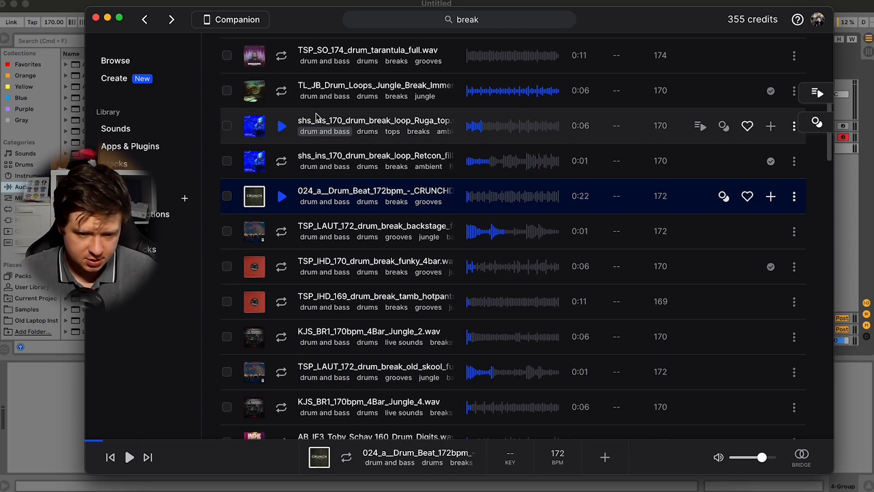
{"action": "scroll", "coordinate": [316, 116], "scroll_direction": "up", "scroll_amount": 1}
{"action": "left_click", "coordinate": [282, 180]}
{"action": "key", "text": "Down"}
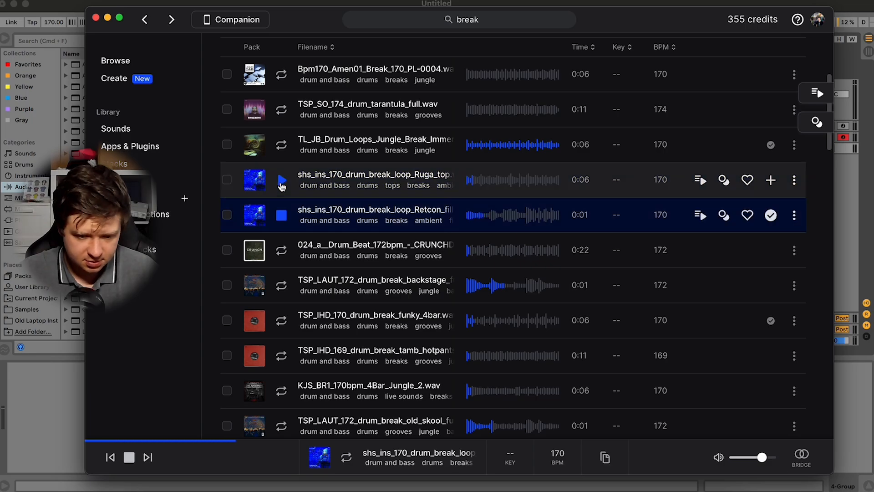
{"action": "key", "text": "Down"}
{"action": "scroll", "coordinate": [282, 186], "scroll_direction": "down", "scroll_amount": 3}
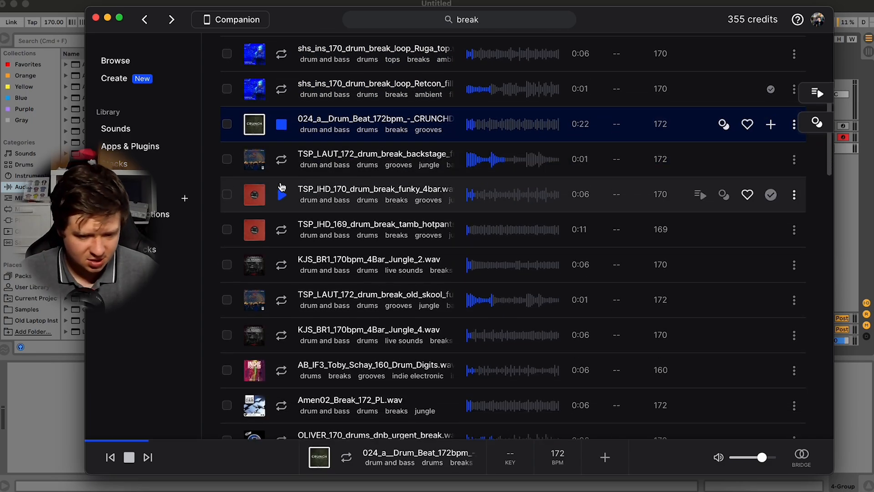
Compare the breaks from KJS_BR1_170bpm_4Bar_Jungle_2 down to OLIVER_170_drums_dnb_urgent_break
{"action": "left_click", "coordinate": [281, 261]}
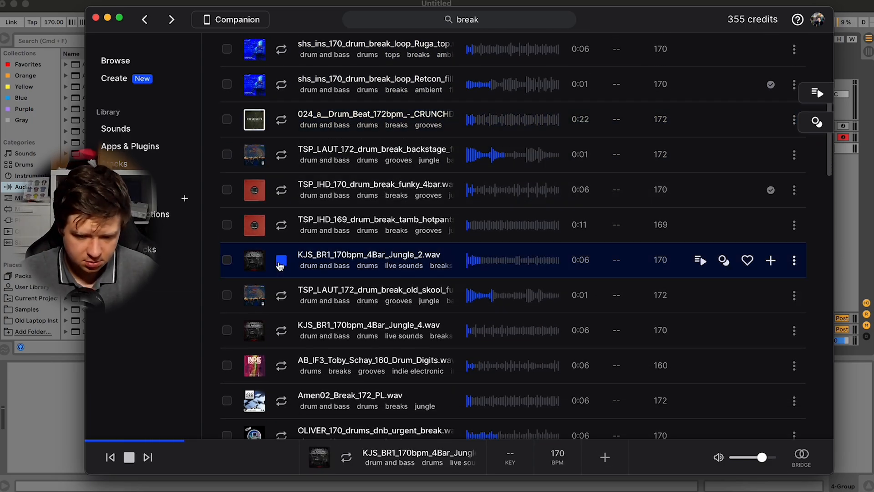
{"action": "key", "text": "Down"}
{"action": "key", "text": "Down"}
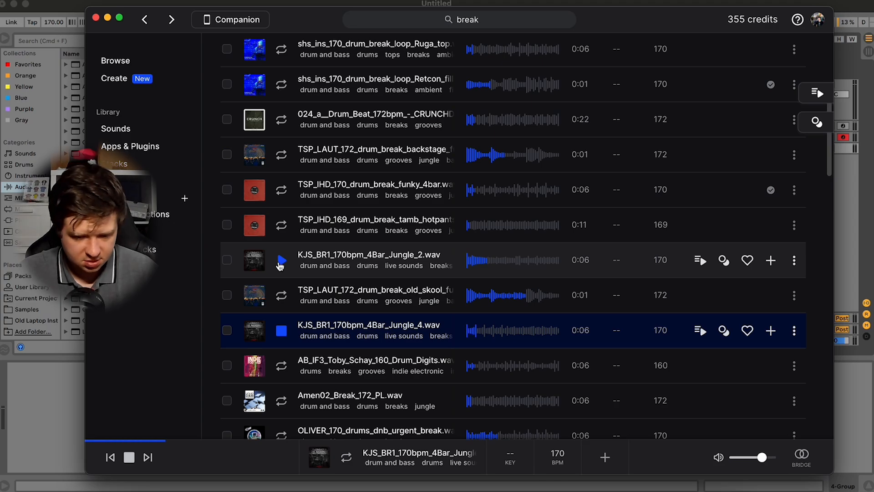
{"action": "key", "text": "Down"}
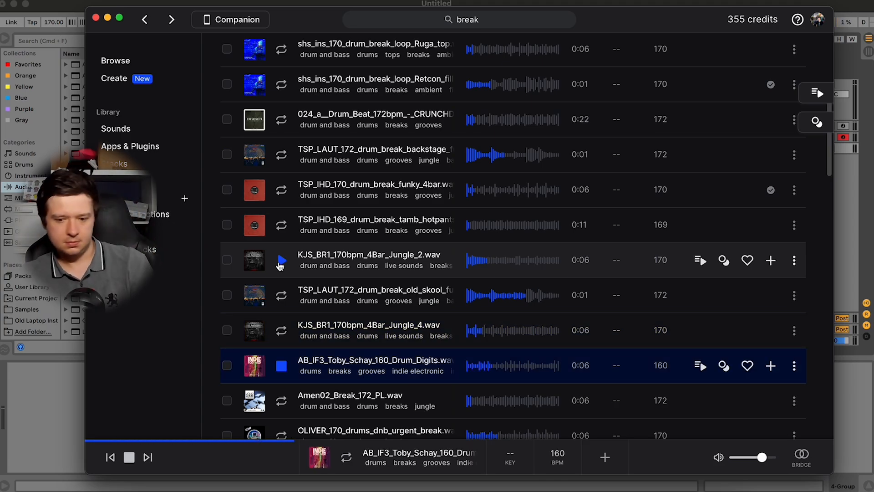
{"action": "scroll", "coordinate": [280, 266], "scroll_direction": "down", "scroll_amount": 5}
{"action": "key", "text": "Down"}
{"action": "key", "text": "Down"}
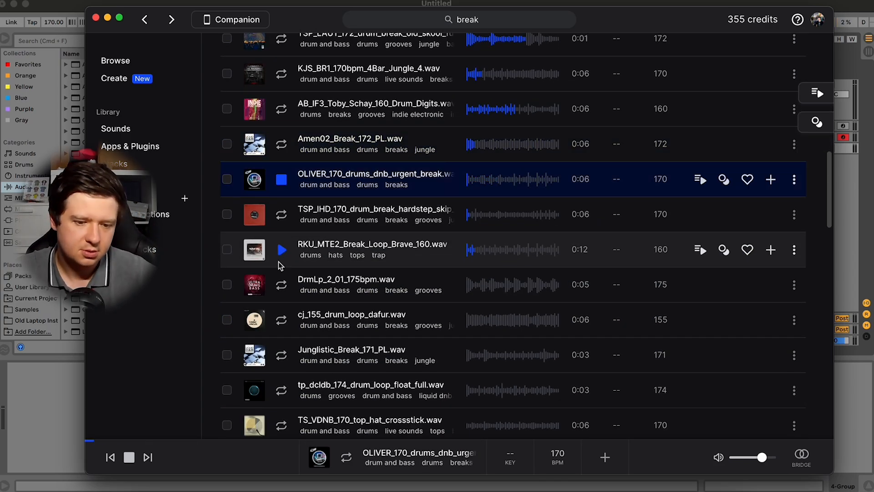
Add OLIVER_170_drums_dnb_urgent_break to the Splice library, copy the sample and switch back to Ableton Live
{"action": "left_click", "coordinate": [771, 179]}
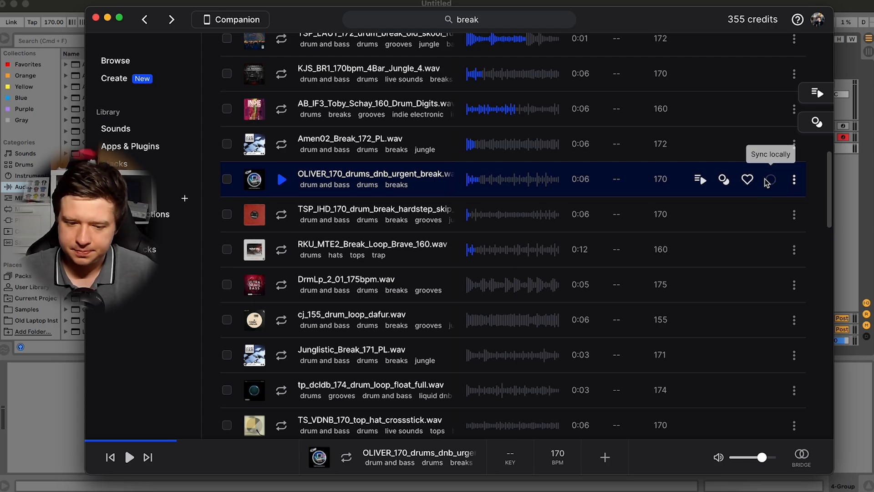
{"action": "left_click", "coordinate": [795, 179]}
{"action": "left_click", "coordinate": [789, 193]}
{"action": "left_click", "coordinate": [847, 193]}
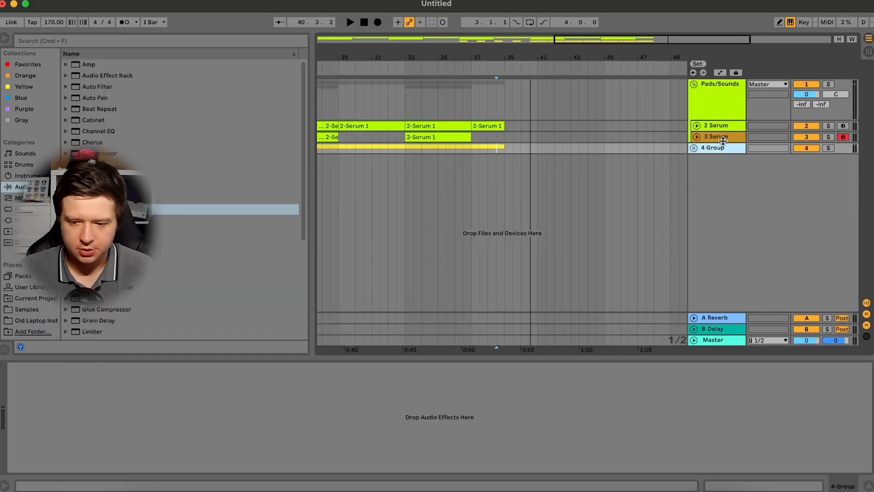
Paste the OLIVER break at bar 41 on a new audio track below the drum group and play it
{"action": "key", "text": "super+t"}
{"action": "left_click", "coordinate": [533, 169]}
{"action": "key", "text": "super+v"}
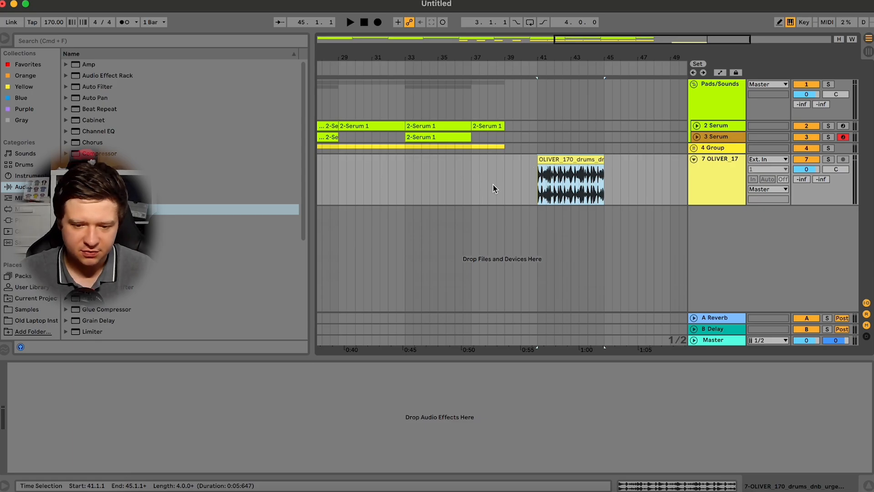
{"action": "left_click", "coordinate": [489, 184]}
{"action": "key", "text": "space"}
{"action": "left_click", "coordinate": [560, 159]}
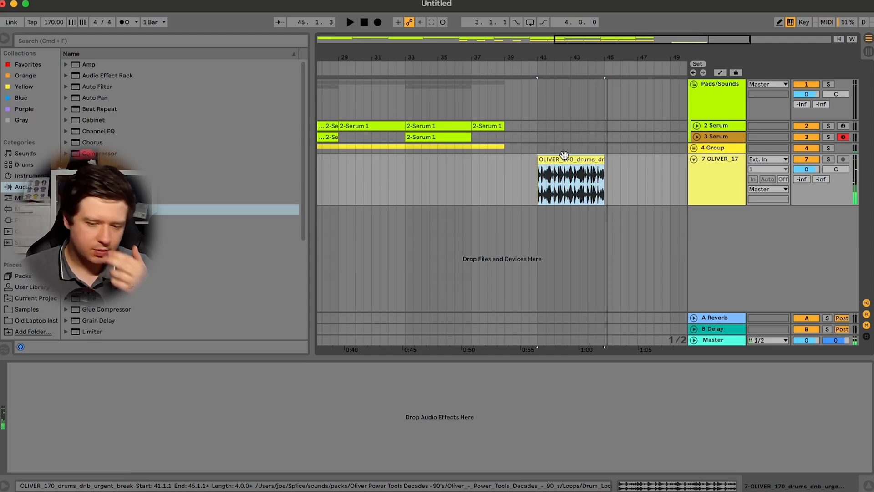
Insert an empty audio track between the drum group and the OLIVER break track
{"action": "scroll", "coordinate": [552, 206], "scroll_direction": "left", "scroll_amount": 10}
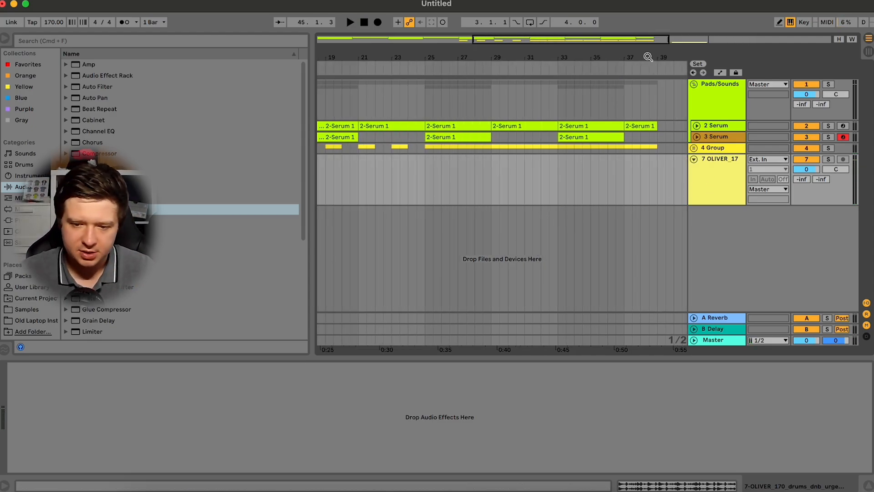
{"action": "left_click_drag", "start_coordinate": [656, 36], "coordinate": [665, 40]}
{"action": "key", "text": "super+t"}
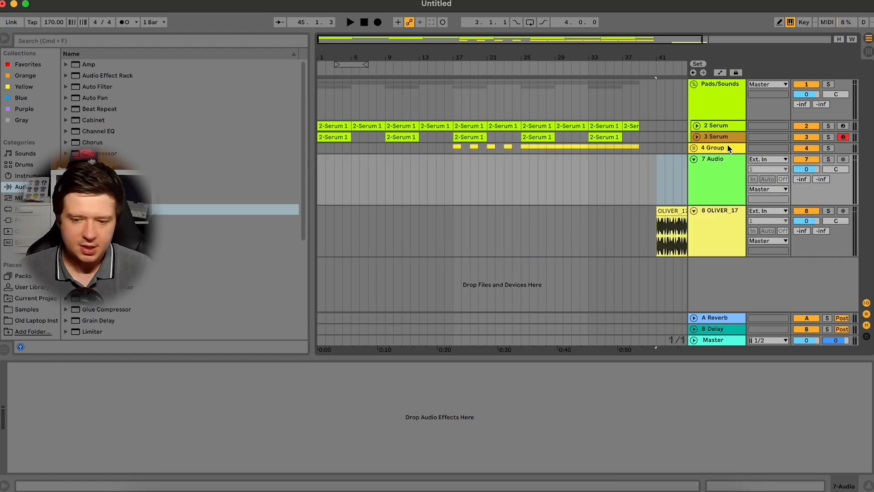
Switch to Splice, search the samples for saxophone and audition the RKU_RTJ3_70_saxophone_loop result
{"action": "left_click", "coordinate": [623, 490]}
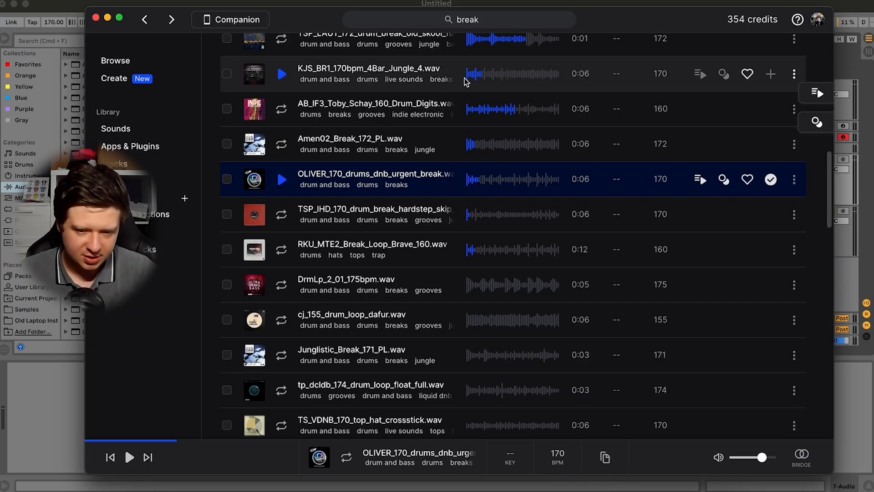
{"action": "left_click", "coordinate": [499, 22]}
{"action": "type", "text": "saxop"}
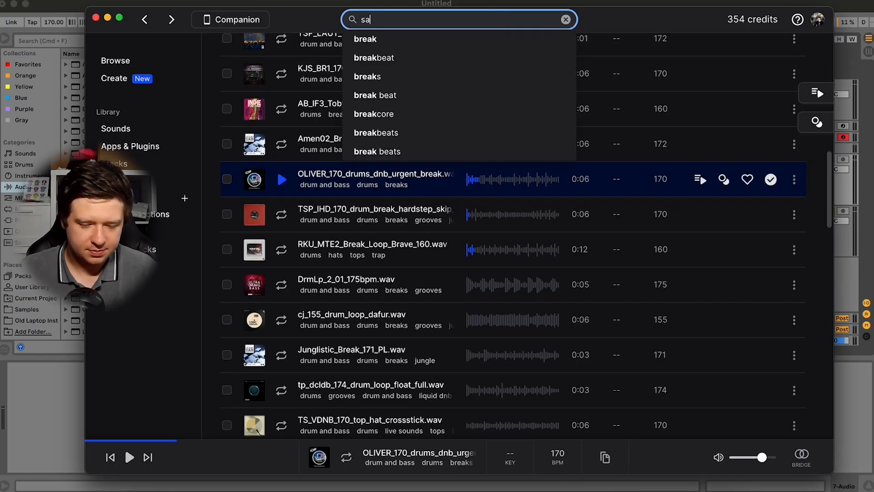
{"action": "key", "text": "Return"}
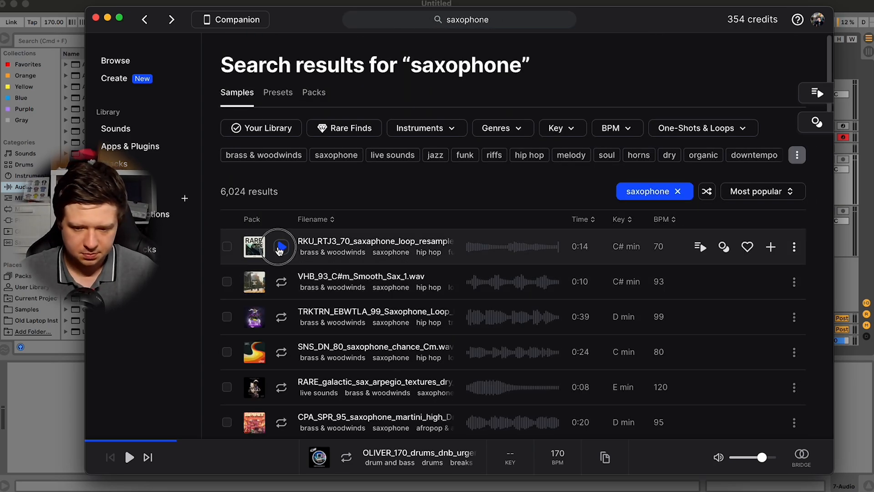
{"action": "left_click", "coordinate": [281, 247]}
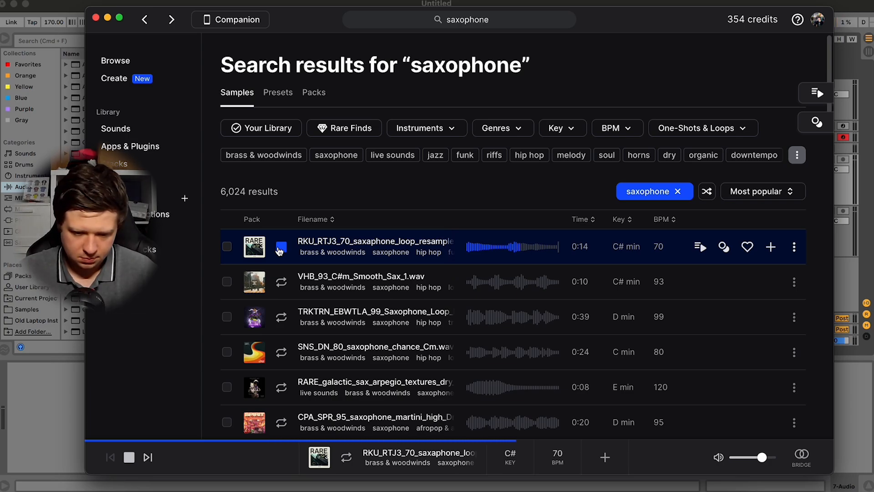
Add the RKU_RTJ3_70_saxophone_loop sample to the Splice library and copy it
{"action": "left_click", "coordinate": [771, 246]}
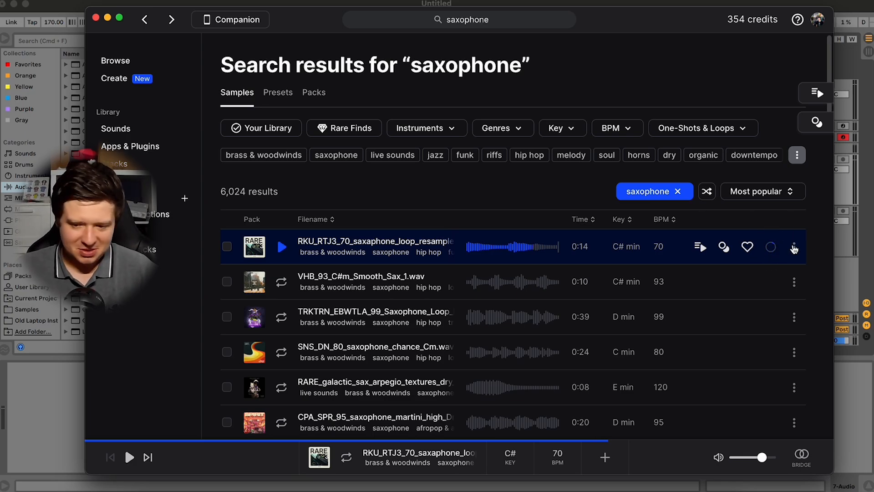
{"action": "left_click", "coordinate": [795, 249]}
{"action": "left_click", "coordinate": [754, 269]}
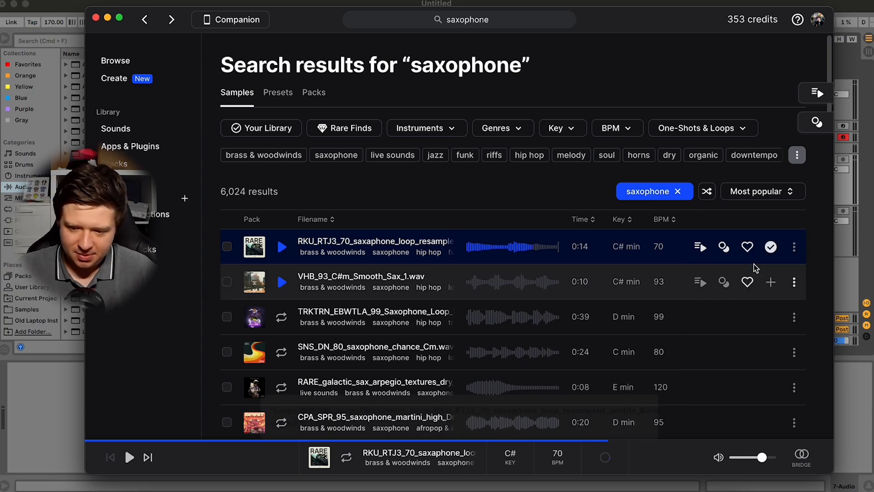
Switch to Ableton Live and paste the saxophone loop at bar 17 on the empty audio track
{"action": "left_click", "coordinate": [858, 260]}
{"action": "left_click", "coordinate": [458, 175]}
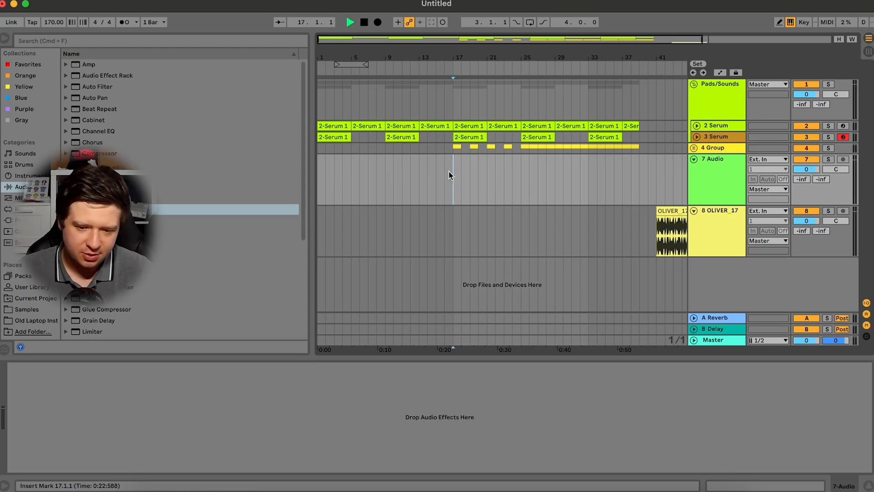
{"action": "key", "text": "super+v"}
Turn on warping for the saxophone clip and set its segment tempo to 70 BPM, doubled to 140 BPM
{"action": "double_click", "coordinate": [490, 168]}
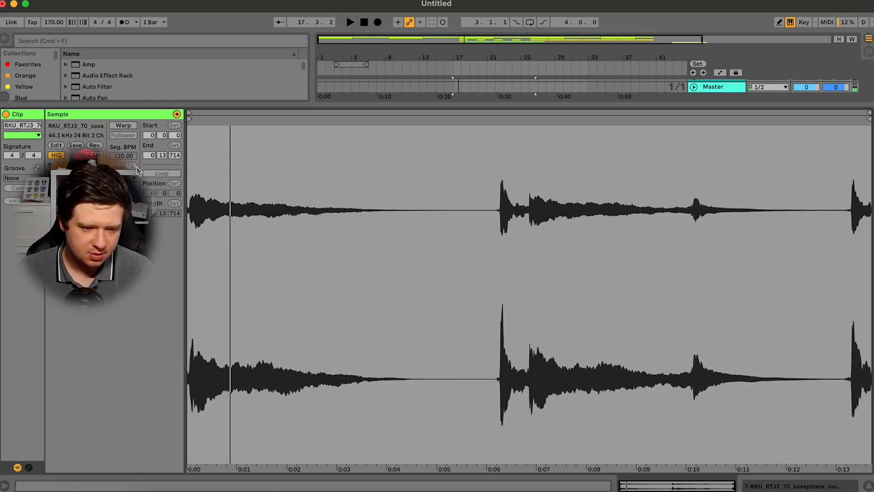
{"action": "left_click", "coordinate": [121, 125]}
{"action": "left_click_drag", "start_coordinate": [122, 155], "coordinate": [122, 158]}
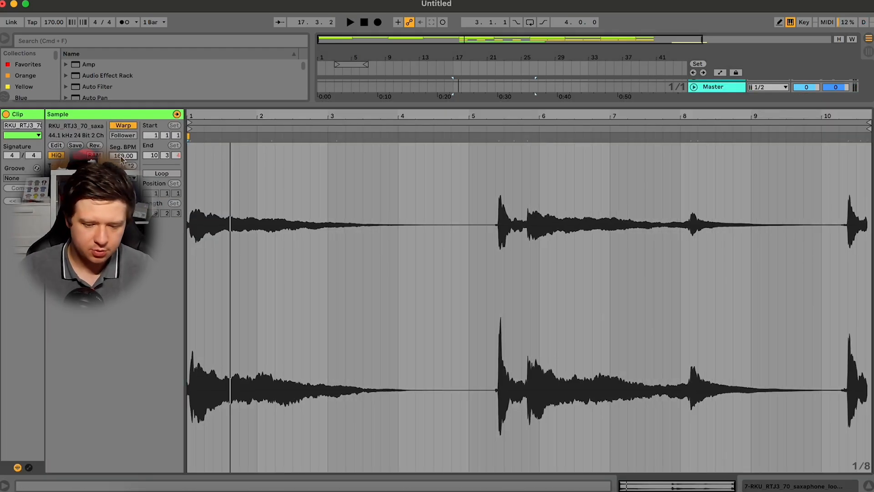
{"action": "type", "text": "70"}
{"action": "key", "text": "Return"}
{"action": "left_click", "coordinate": [130, 165]}
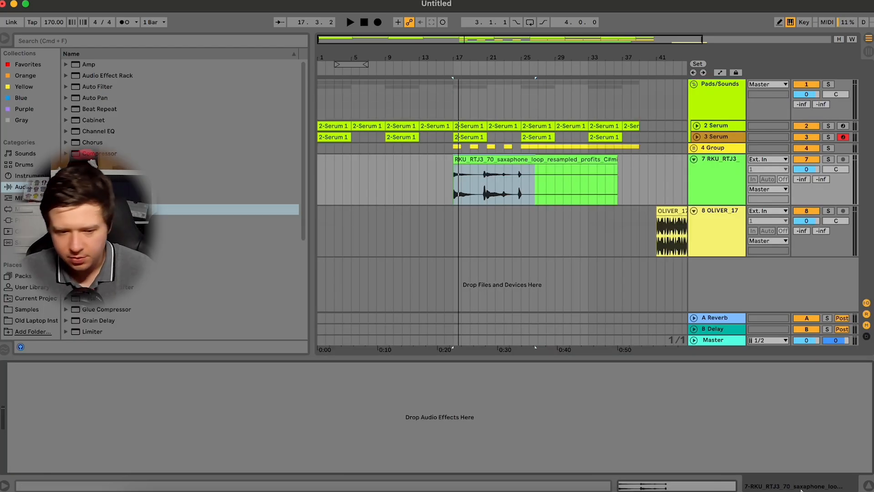
Examine the notes in the opening clips of the two Serum pad tracks
{"action": "left_click", "coordinate": [341, 135]}
{"action": "double_click", "coordinate": [336, 135]}
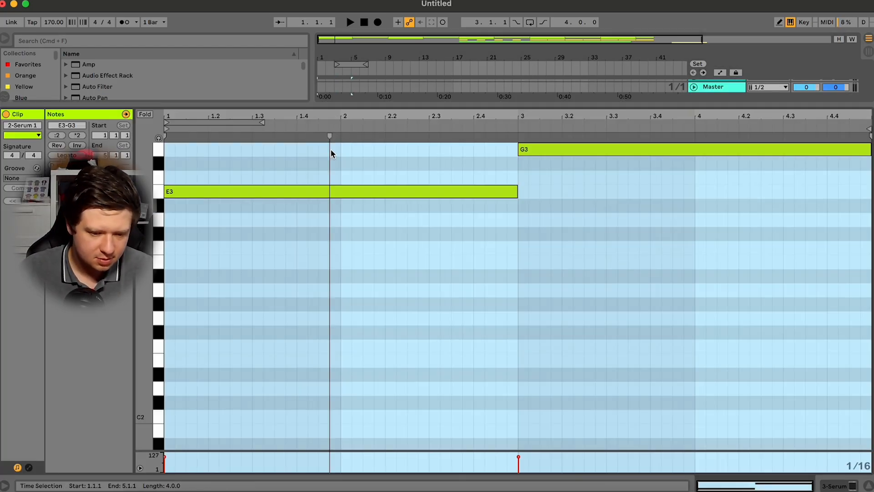
{"action": "scroll", "coordinate": [654, 306], "scroll_direction": "up", "scroll_amount": 3}
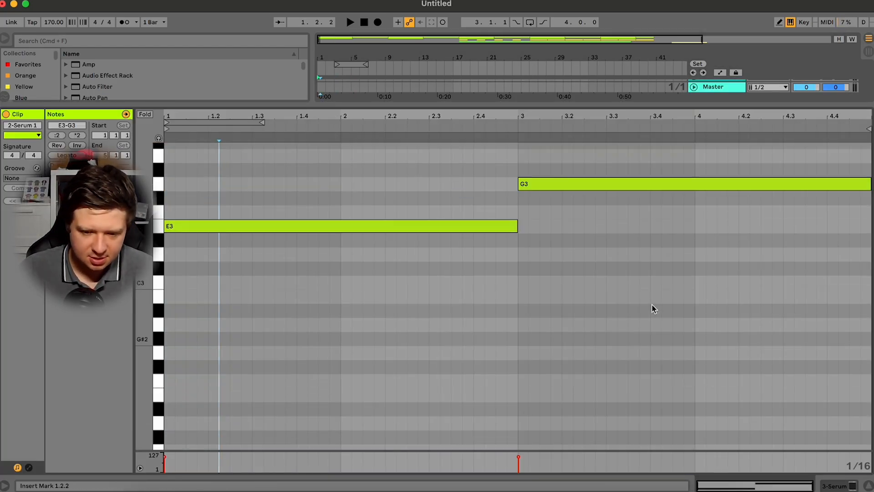
{"action": "left_click", "coordinate": [852, 487]}
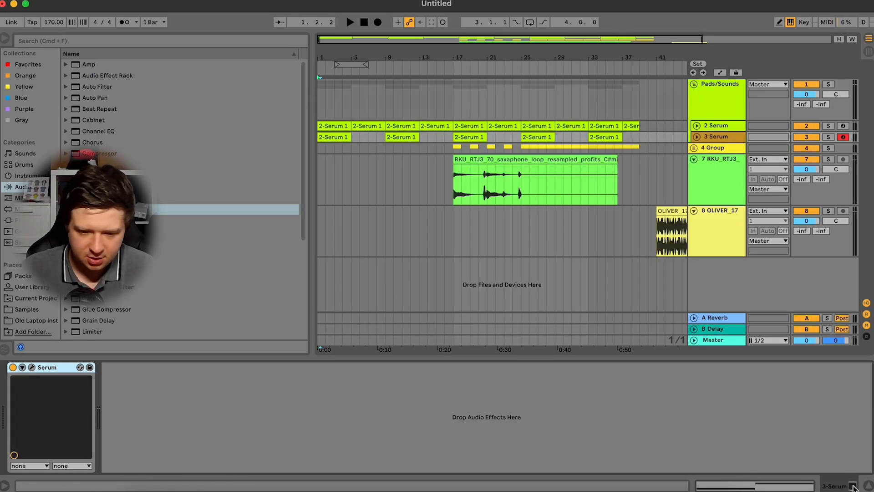
{"action": "double_click", "coordinate": [340, 136]}
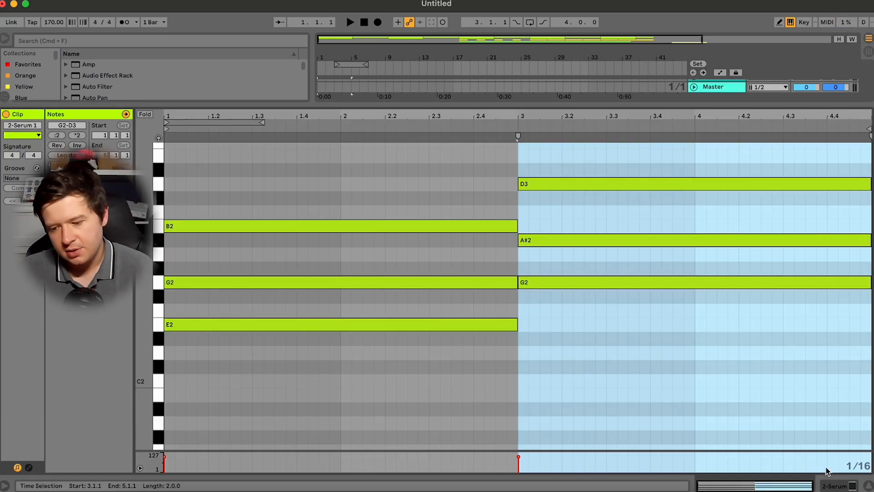
{"action": "left_click", "coordinate": [826, 486]}
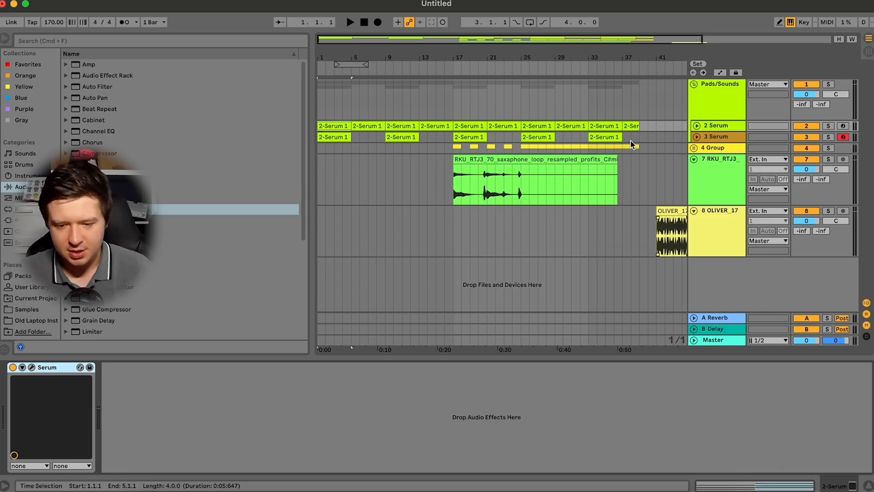
Delete the silent remainder of the saxophone clip from bar 25 onwards
{"action": "left_click_drag", "start_coordinate": [608, 175], "coordinate": [519, 172]}
{"action": "key", "text": "Delete"}
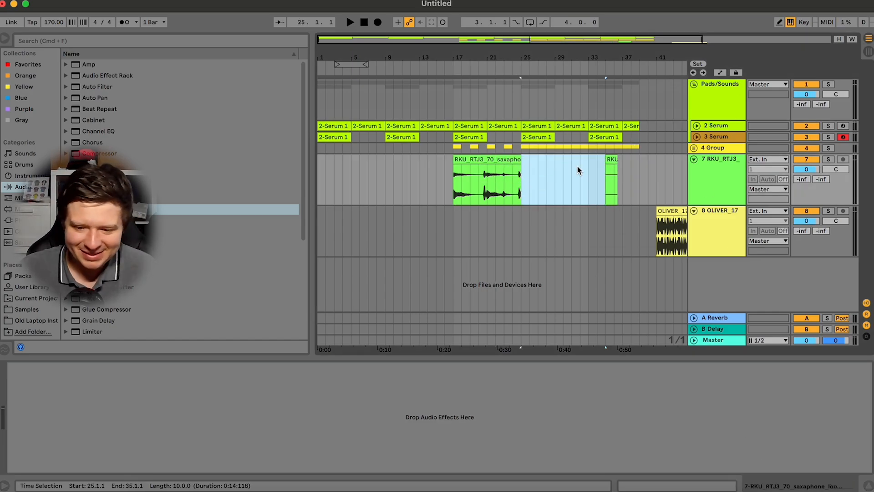
{"action": "left_click", "coordinate": [613, 169]}
{"action": "left_click", "coordinate": [616, 160]}
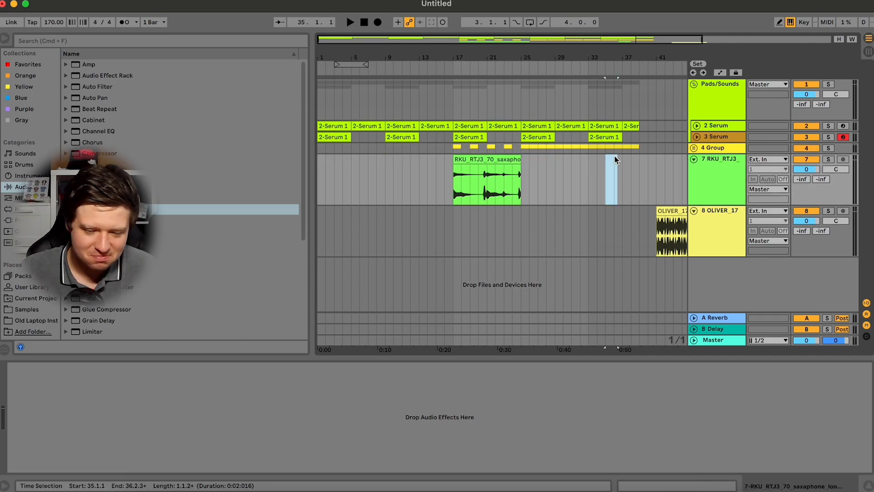
Inspect the warped saxophone clip's waveform while playing the arrangement from bar 17
{"action": "double_click", "coordinate": [495, 171]}
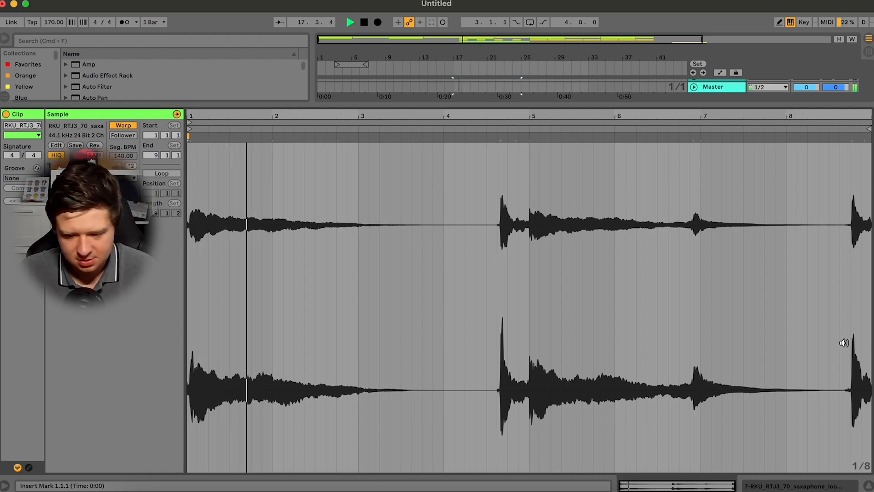
{"action": "key", "text": "space"}
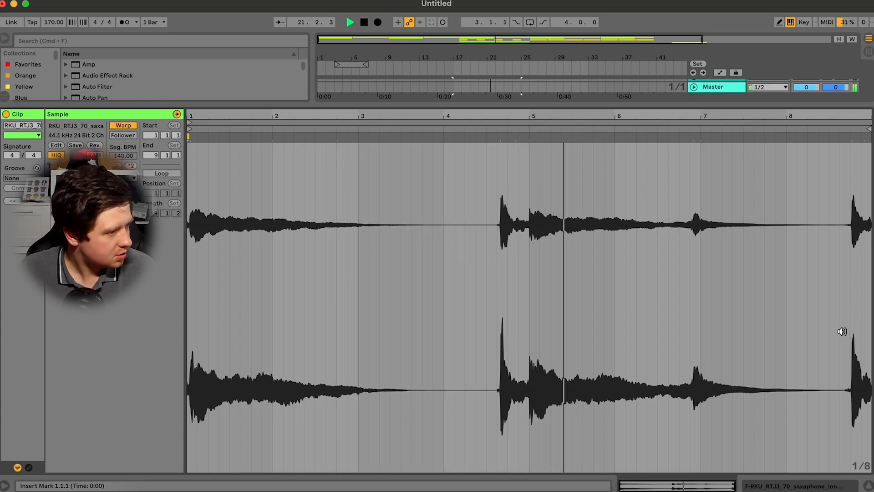
{"action": "left_click", "coordinate": [794, 487]}
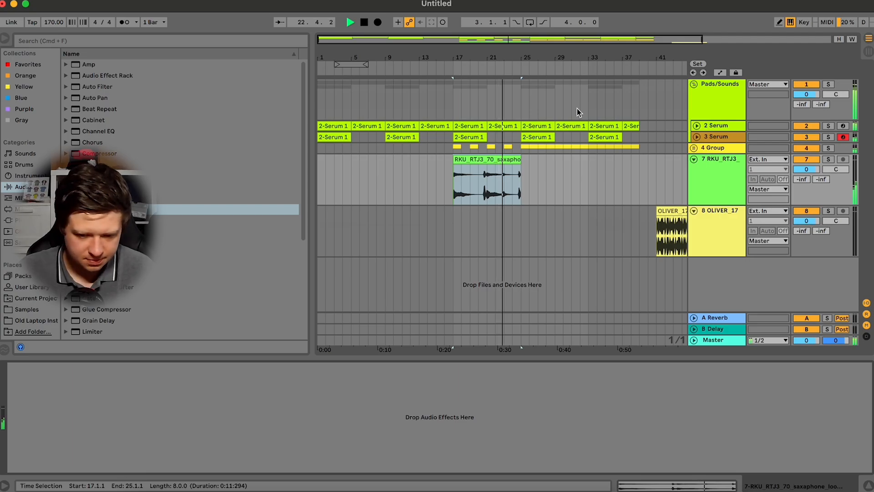
Duplicate the eight-bar saxophone clip twice in succession and cut the last copy off at bar 40
{"action": "left_click", "coordinate": [509, 158]}
{"action": "key", "text": "super+d"}
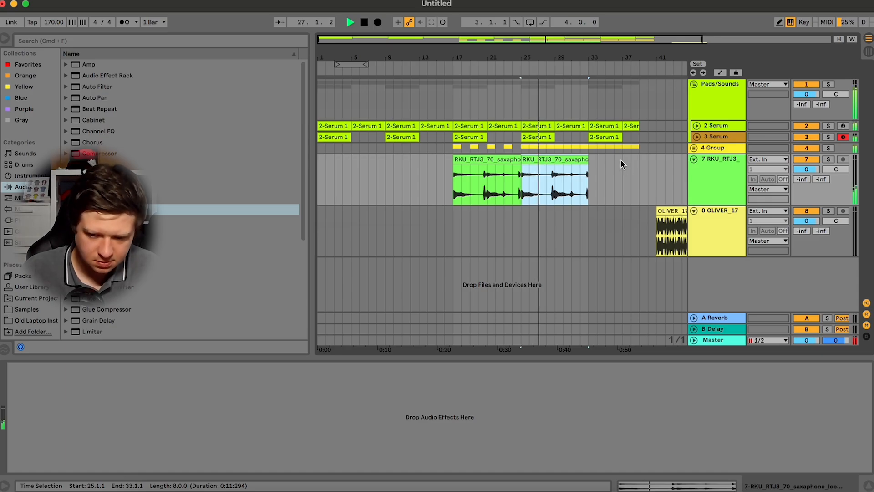
{"action": "key", "text": "super+d"}
{"action": "mouse_move", "coordinate": [649, 182]}
{"action": "left_mouse_down"}
{"action": "mouse_move", "coordinate": [667, 182]}
{"action": "mouse_move", "coordinate": [645, 166]}
{"action": "left_mouse_up"}
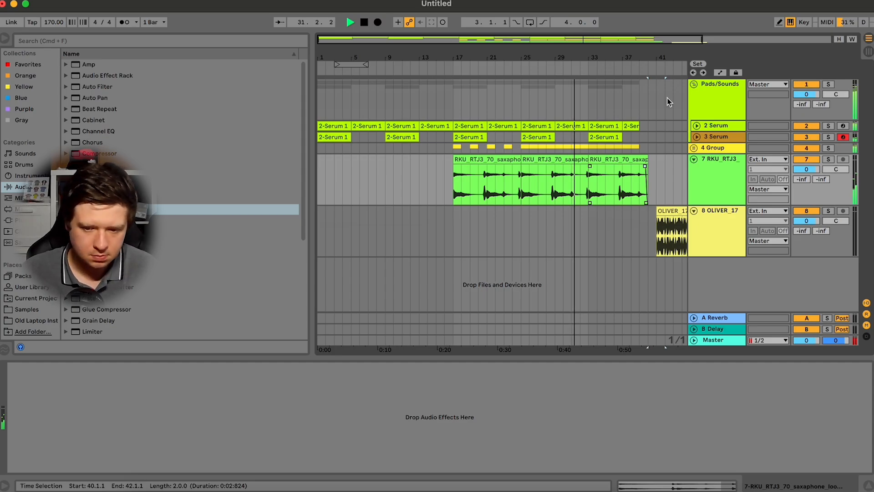
{"action": "key", "text": "space"}
Solo the saxophone track and expand the Vintage Delay presets of the Echo audio effect
{"action": "left_click", "coordinate": [731, 187]}
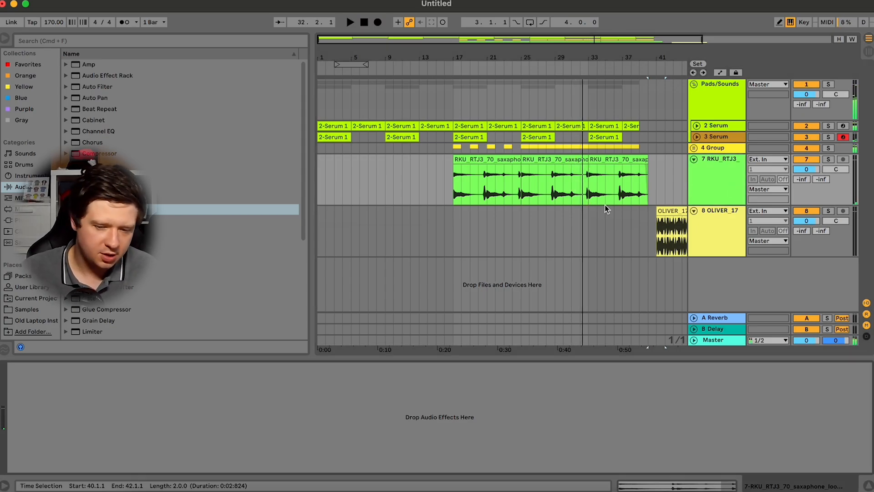
{"action": "left_click", "coordinate": [828, 160]}
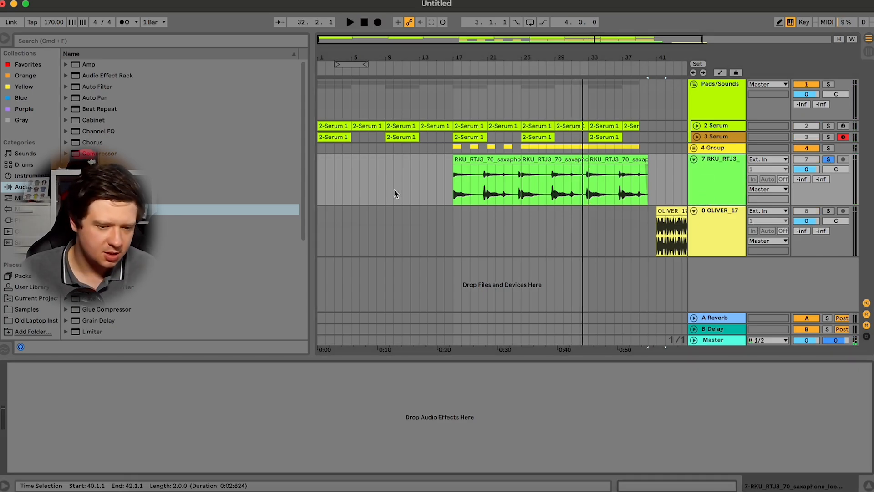
{"action": "left_click", "coordinate": [23, 209]}
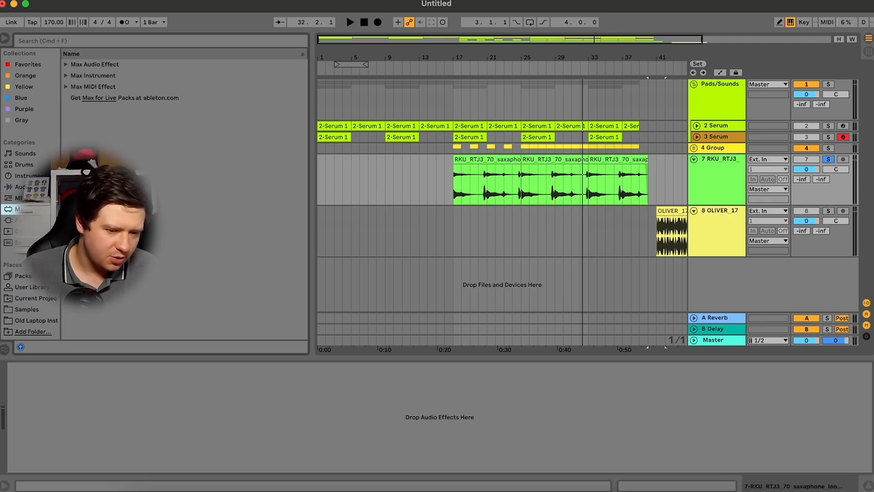
{"action": "left_click", "coordinate": [21, 187]}
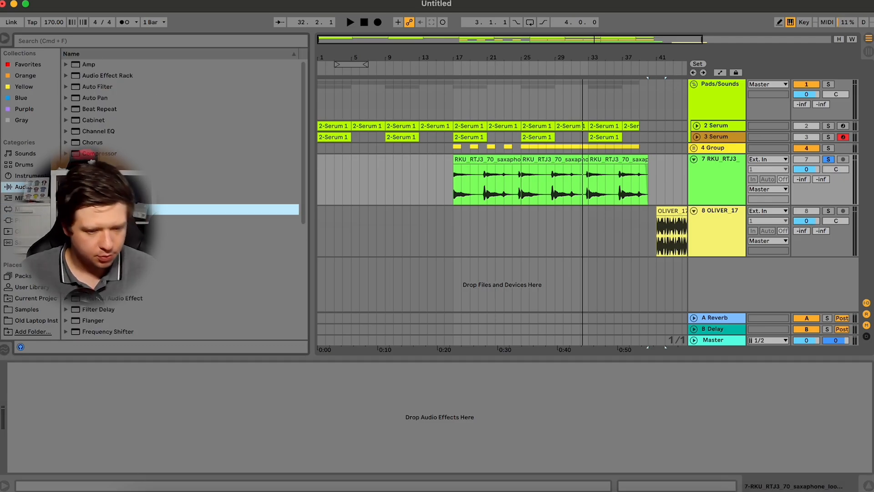
{"action": "key", "text": "Right"}
{"action": "key", "text": "Down"}
{"action": "key", "text": "Down"}
{"action": "key", "text": "Down"}
{"action": "key", "text": "Down"}
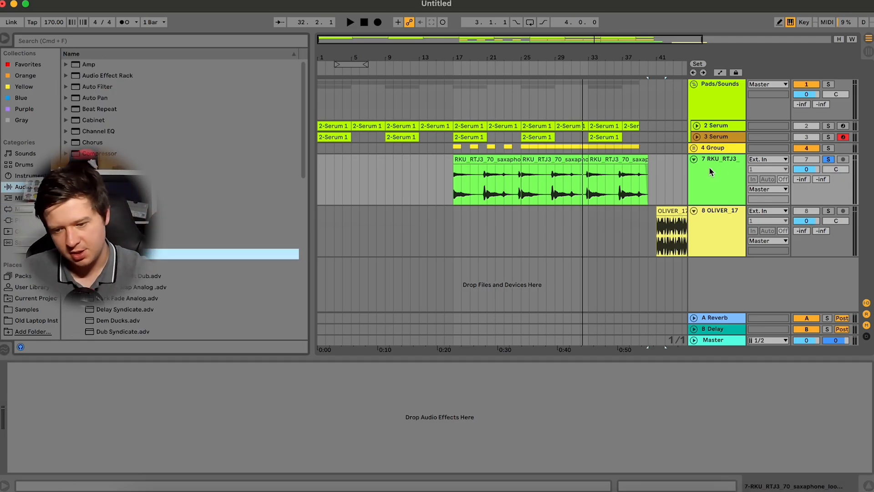
{"action": "scroll", "coordinate": [269, 241], "scroll_direction": "down", "scroll_amount": 3}
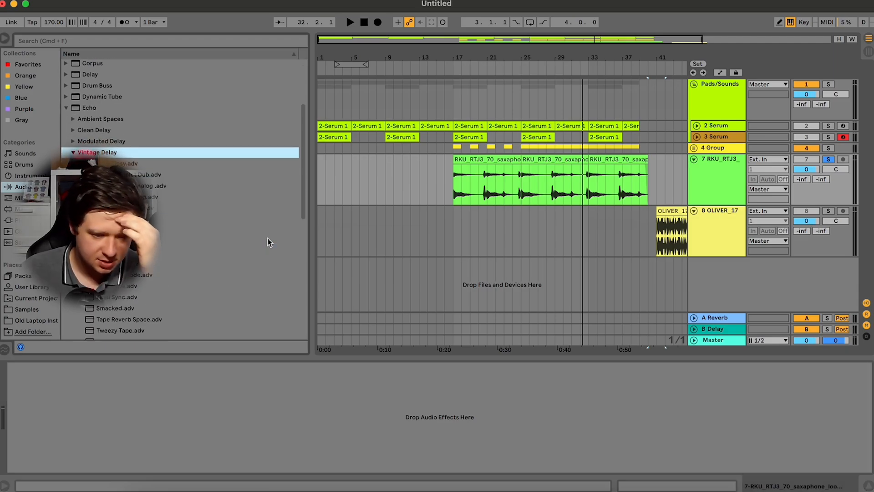
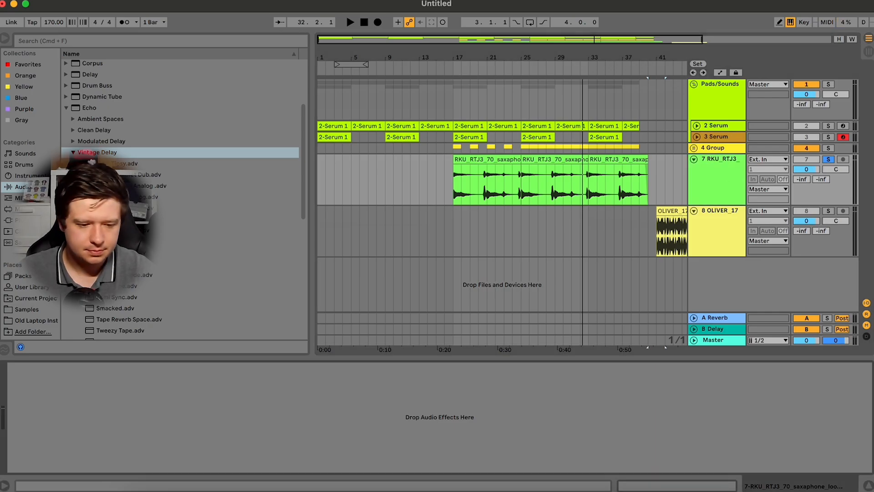
Try the Gated Splash Echo preset on the saxophone track and audition it from bar 33
{"action": "left_click", "coordinate": [254, 253]}
{"action": "key", "text": "space"}
{"action": "key", "text": "space"}
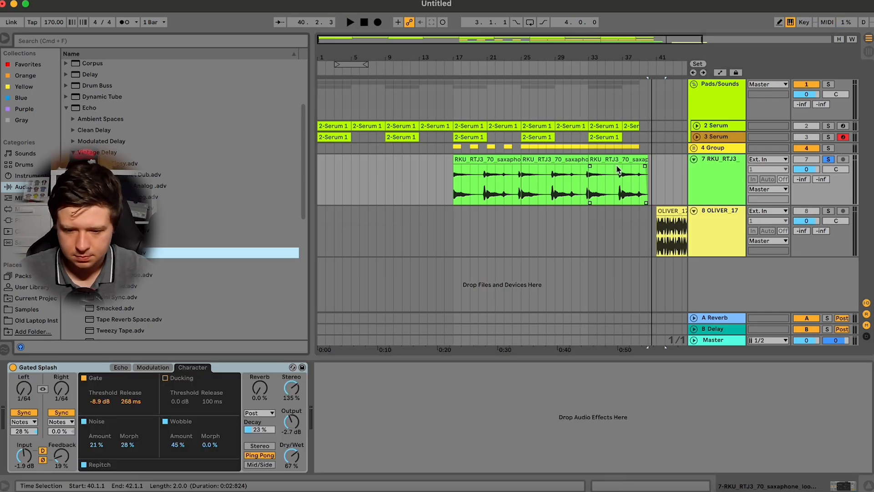
{"action": "left_click", "coordinate": [625, 158]}
{"action": "key", "text": "space"}
{"action": "key", "text": "space"}
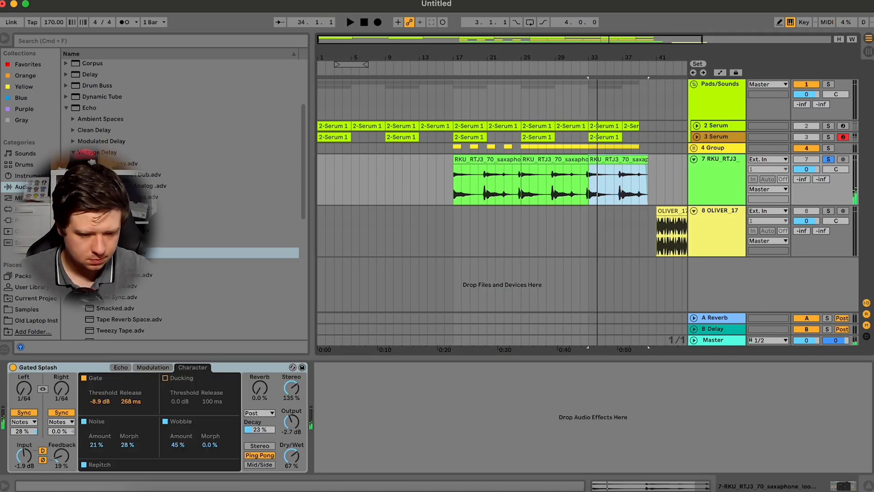
Try the Flutter One Echo preset on the saxophone track, audition it and remove it
{"action": "double_click", "coordinate": [137, 241]}
{"action": "left_click", "coordinate": [90, 367]}
{"action": "key", "text": "Delete"}
{"action": "key", "text": "space"}
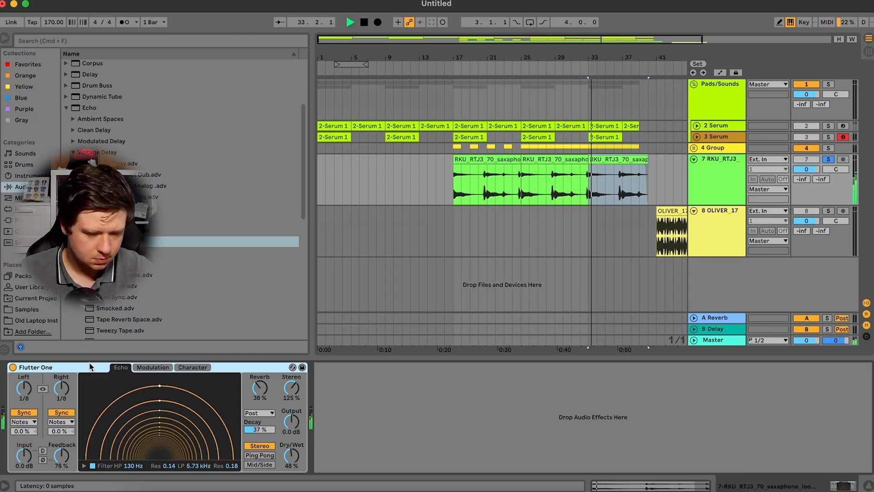
{"action": "key", "text": "Delete"}
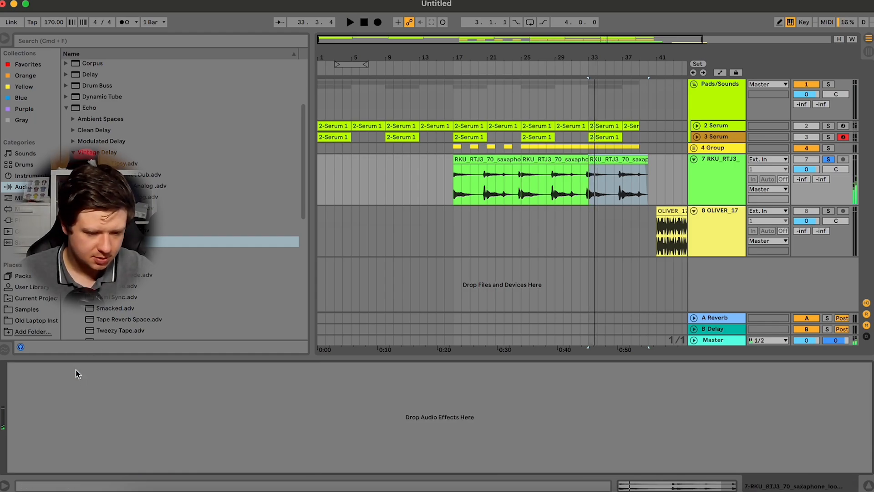
Try the Smacked Echo preset on the saxophone track, audition it and delete it
{"action": "double_click", "coordinate": [115, 313]}
{"action": "key", "text": "space"}
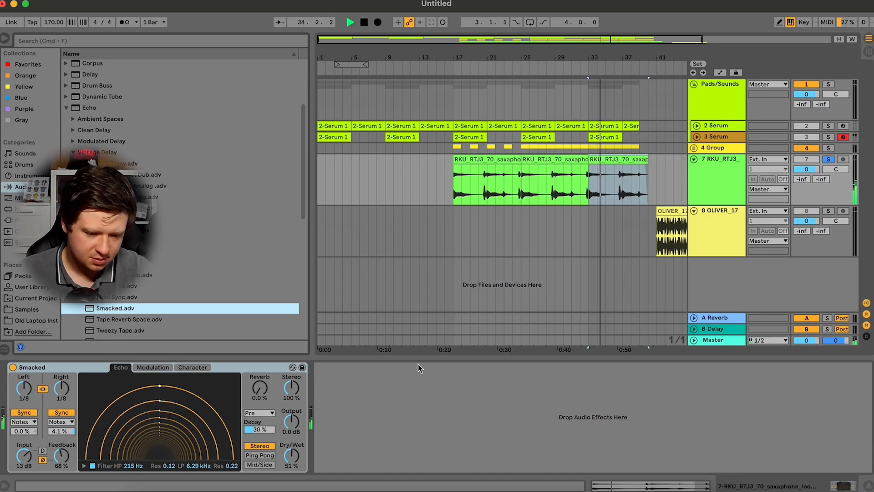
{"action": "key", "text": "space"}
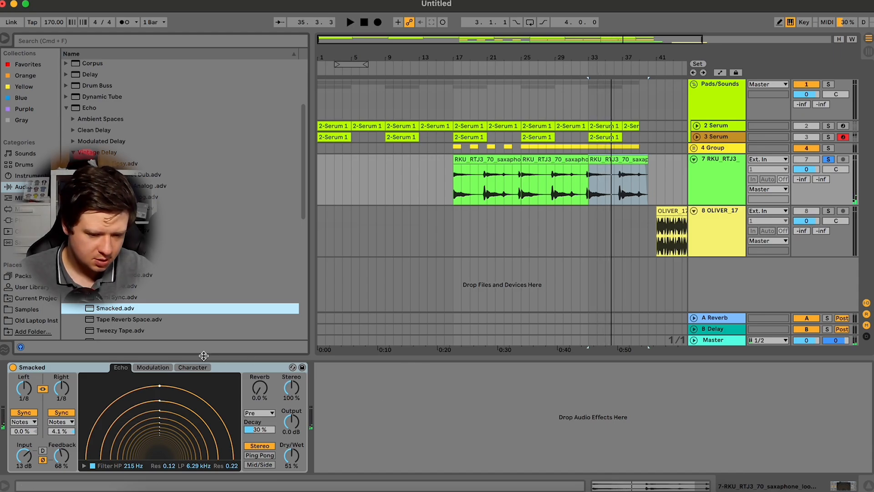
{"action": "left_click", "coordinate": [232, 369]}
{"action": "key", "text": "Delete"}
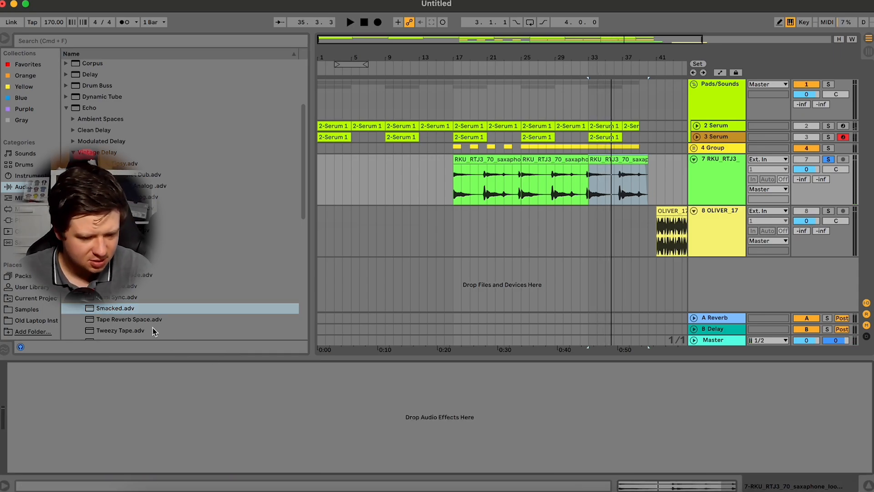
Load the Tape Reverb Space Echo preset on the saxophone track with Feedback at 73% and Dry/Wet at 48%
{"action": "double_click", "coordinate": [144, 319]}
{"action": "key", "text": "space"}
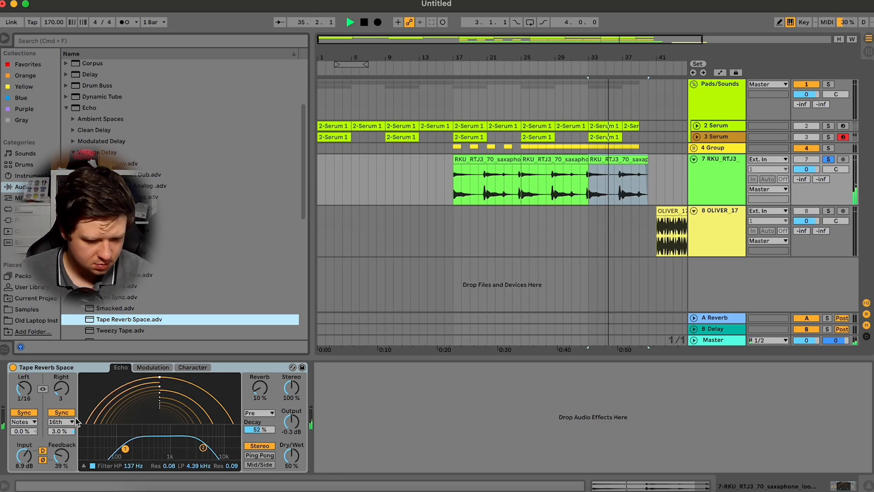
{"action": "left_click_drag", "start_coordinate": [62, 454], "coordinate": [63, 436]}
{"action": "left_click_drag", "start_coordinate": [291, 456], "coordinate": [291, 456]}
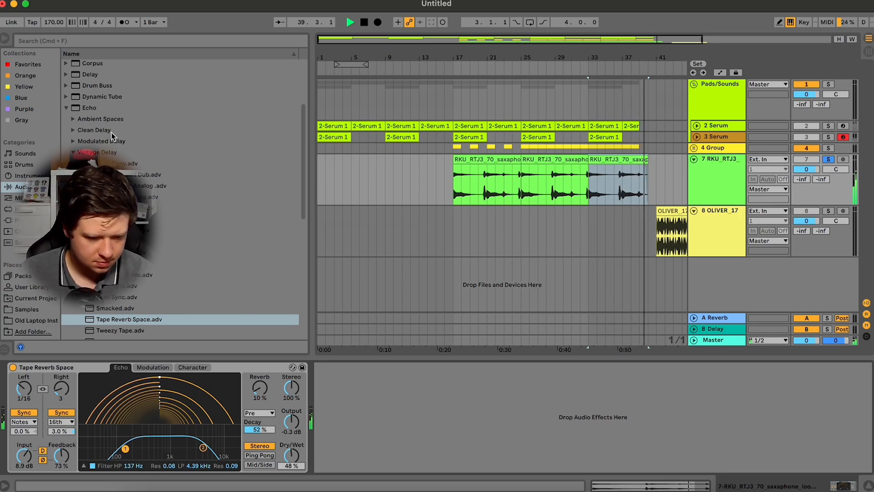
{"action": "left_click", "coordinate": [67, 107]}
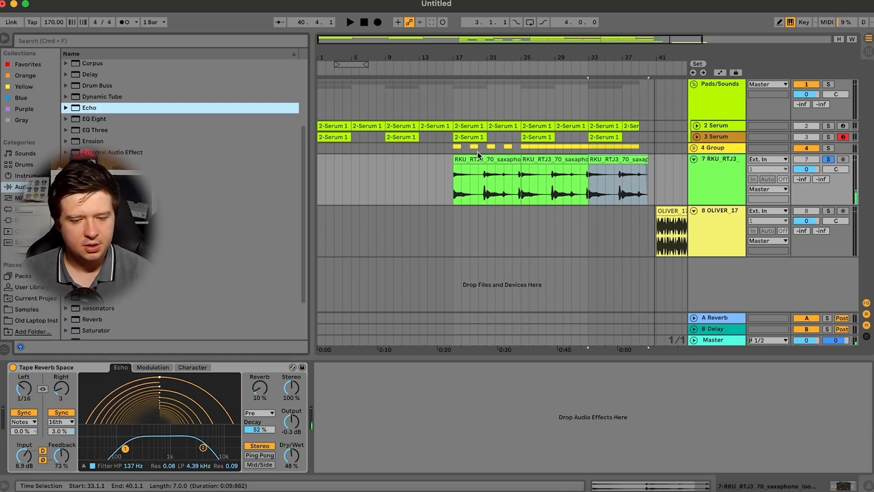
Play the arrangement from bar 17 and lower the RKU_RTJ3 saxophone track's volume to -1.0
{"action": "left_click", "coordinate": [450, 191]}
{"action": "key", "text": "space"}
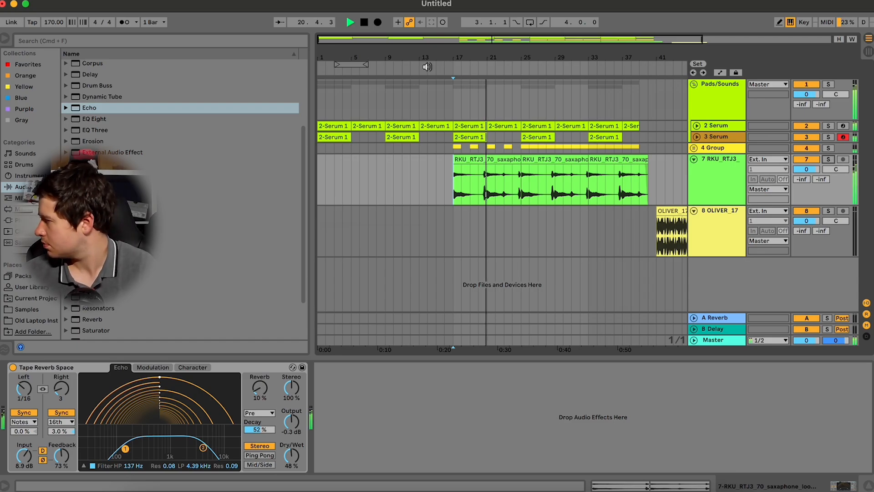
{"action": "left_click_drag", "start_coordinate": [568, 41], "coordinate": [596, 41]}
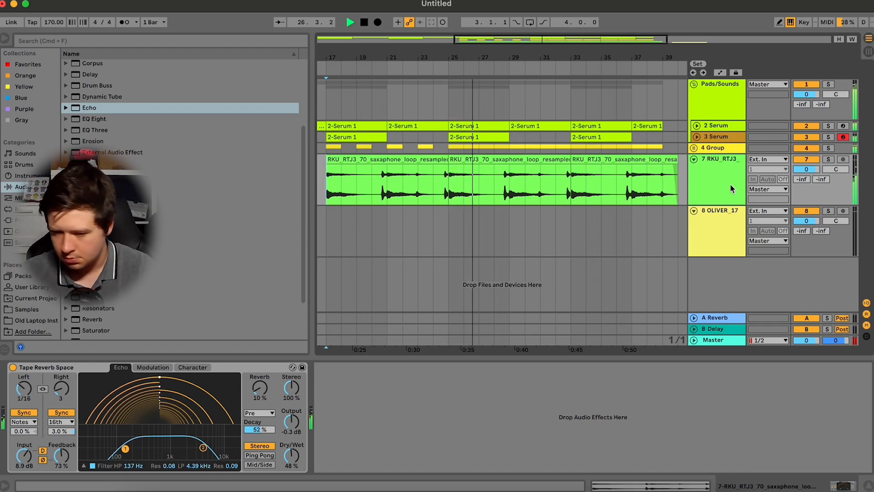
{"action": "left_click_drag", "start_coordinate": [803, 169], "coordinate": [802, 170]}
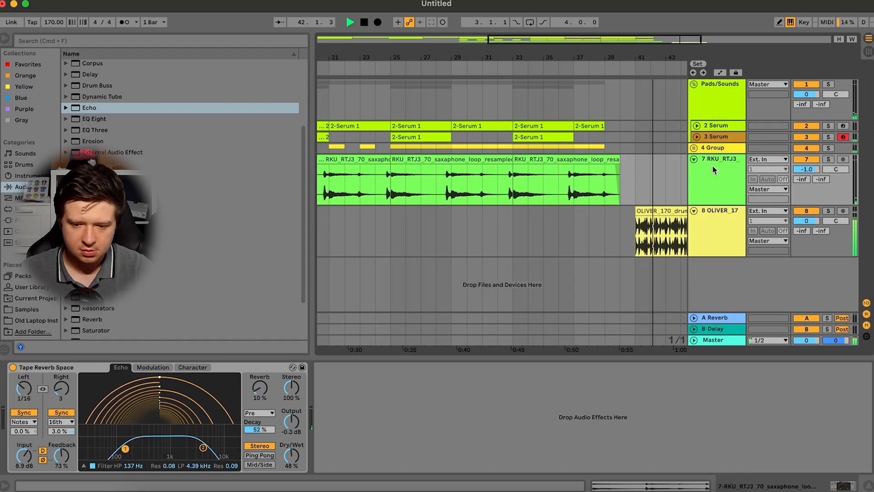
{"action": "mouse_move", "coordinate": [676, 41]}
{"action": "left_mouse_down"}
{"action": "mouse_move", "coordinate": [675, 64]}
{"action": "mouse_move", "coordinate": [675, 54]}
{"action": "mouse_move", "coordinate": [714, 43]}
{"action": "mouse_move", "coordinate": [662, 41]}
{"action": "left_mouse_up"}
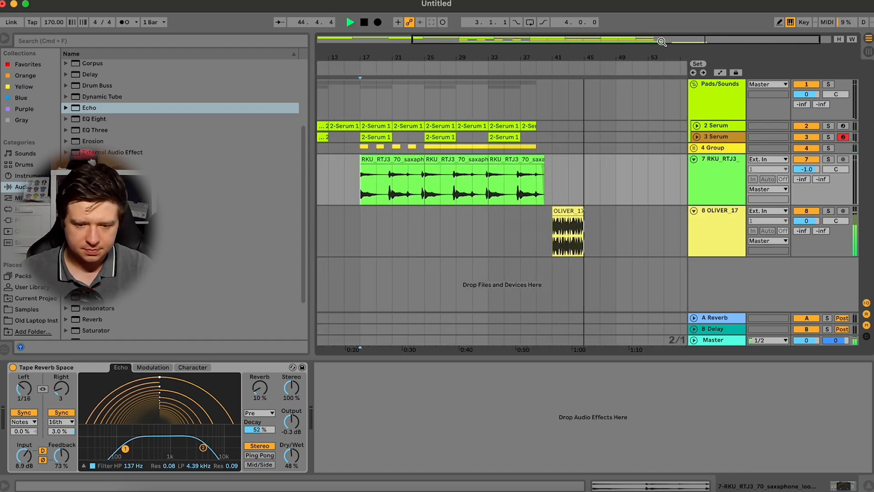
Switch to Splice and audition the saxophone search results down to SNS_DN_80_saxophone_chance_Cm.wav
{"action": "left_click", "coordinate": [623, 489]}
{"action": "key", "text": "Down"}
{"action": "key", "text": "Down"}
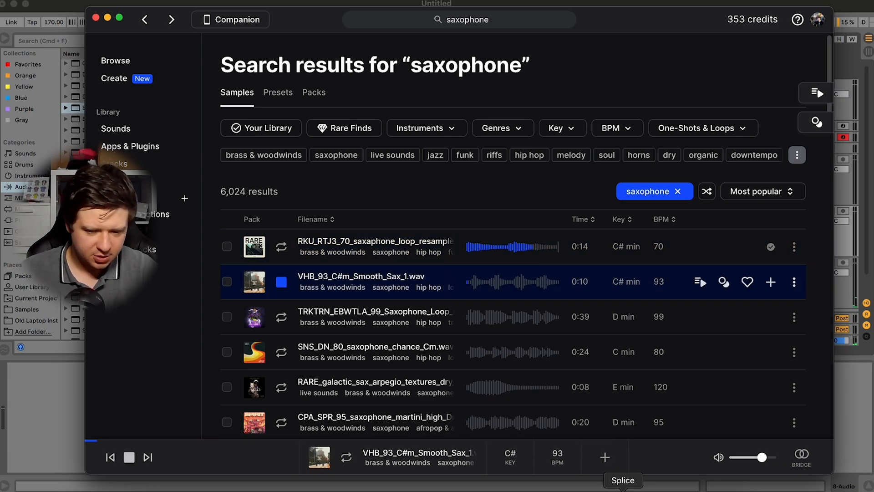
{"action": "key", "text": "Up"}
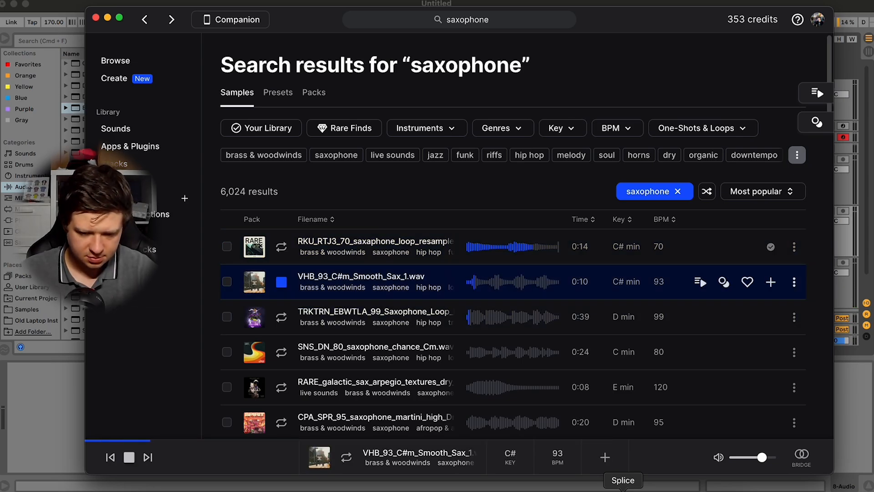
{"action": "key", "text": "Down"}
{"action": "key", "text": "Down"}
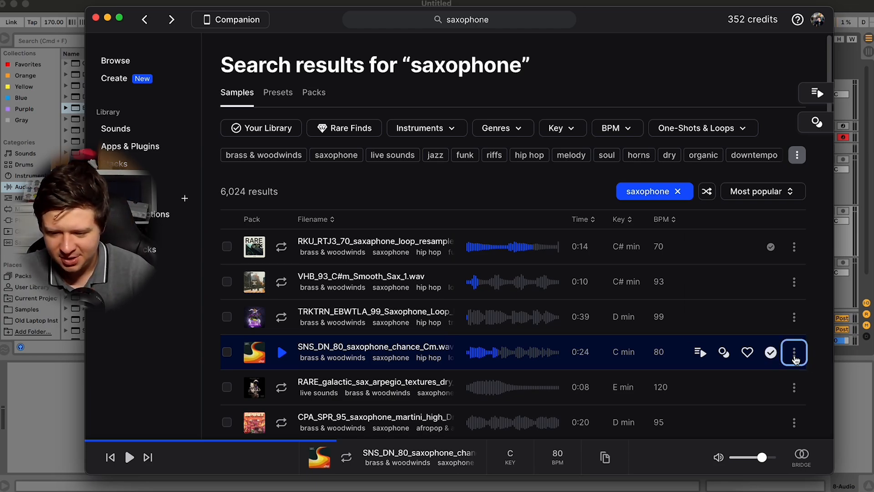
Copy SNS_DN_80_saxophone_chance_Cm.wav from Splice and paste it into the Ableton Live arrangement at bar 49 on its own track
{"action": "left_click", "coordinate": [794, 358]}
{"action": "left_click", "coordinate": [715, 187]}
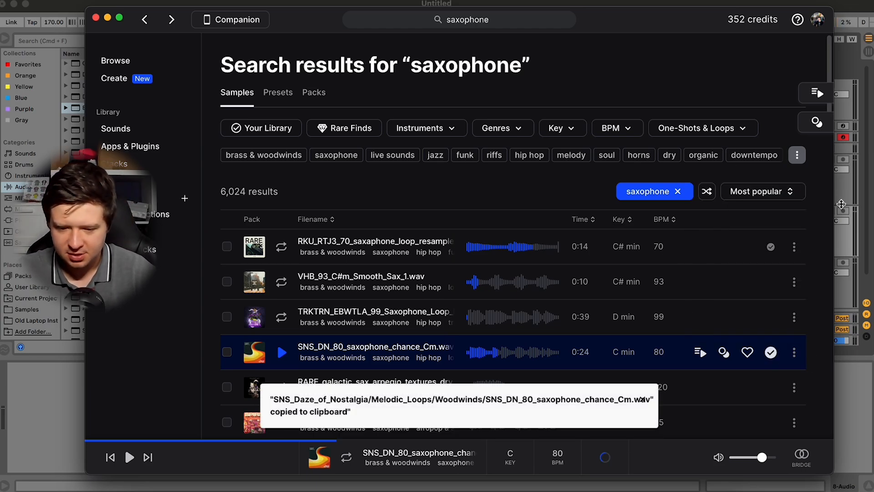
{"action": "left_click", "coordinate": [856, 257]}
{"action": "left_click", "coordinate": [629, 232]}
{"action": "key", "text": "super+v"}
Inspect the sample settings of the RKU_RTJ3 saxophone clip at bar 17
{"action": "double_click", "coordinate": [391, 163]}
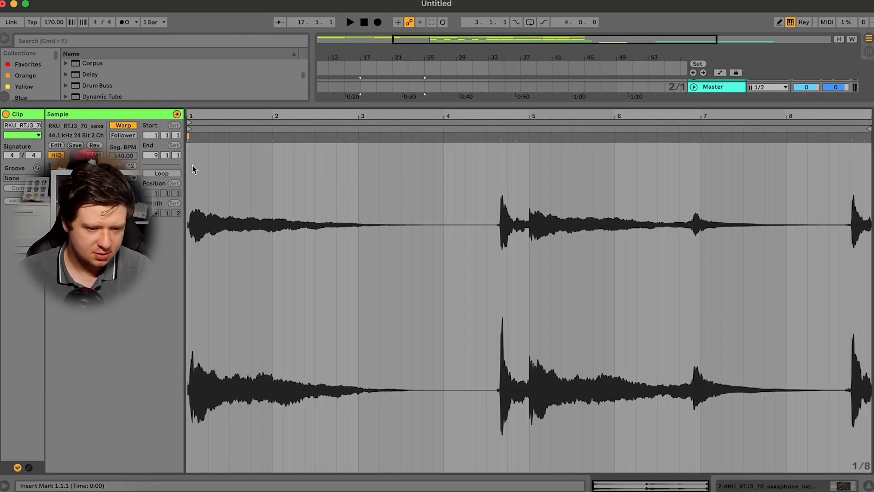
{"action": "left_click", "coordinate": [803, 487]}
{"action": "mouse_move", "coordinate": [412, 41]}
{"action": "left_mouse_down"}
{"action": "mouse_move", "coordinate": [413, 87]}
{"action": "mouse_move", "coordinate": [419, 50]}
{"action": "left_mouse_up"}
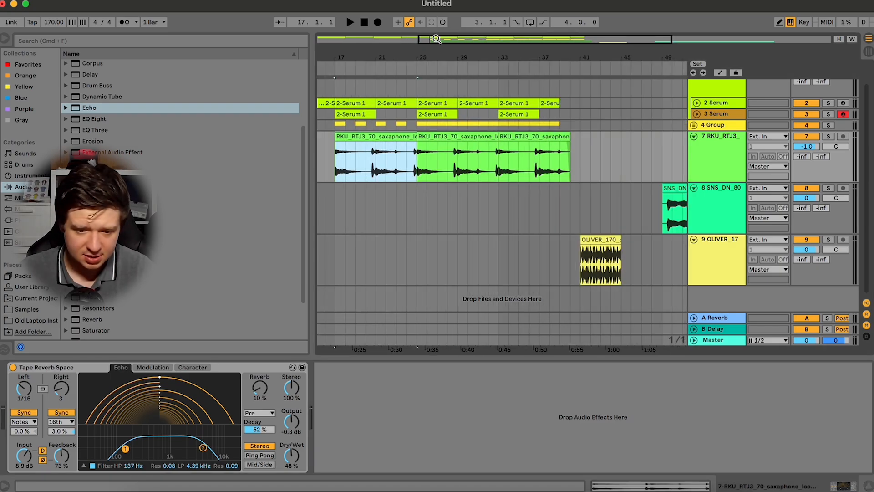
{"action": "double_click", "coordinate": [367, 136]}
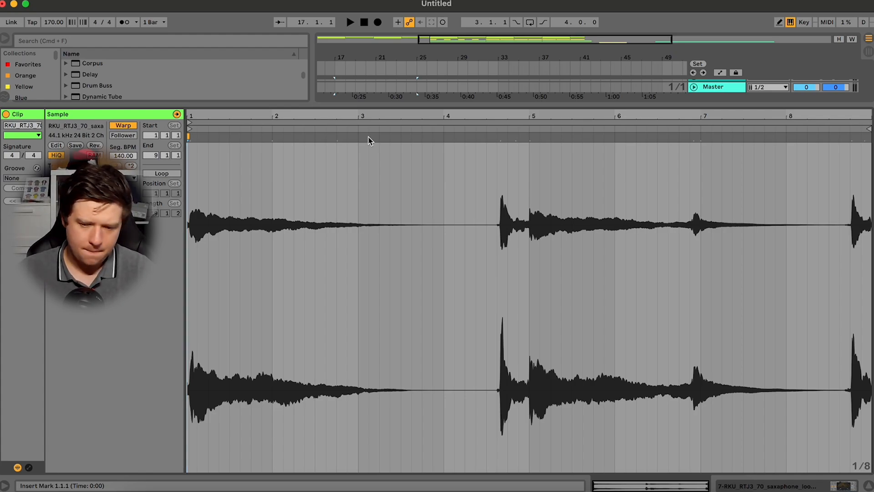
{"action": "left_click", "coordinate": [774, 486]}
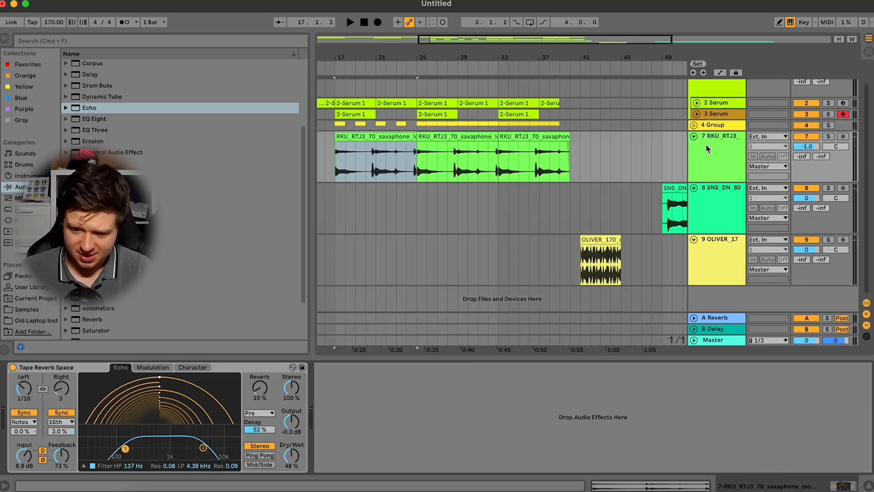
Turn on Warp for the SNS_DN_80 saxophone clip and set its segment BPM to 160
{"action": "double_click", "coordinate": [674, 207]}
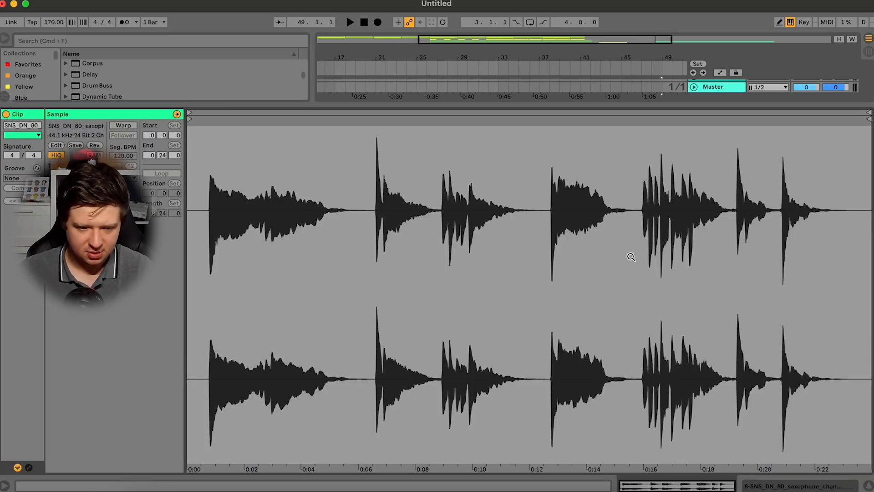
{"action": "left_click", "coordinate": [122, 126]}
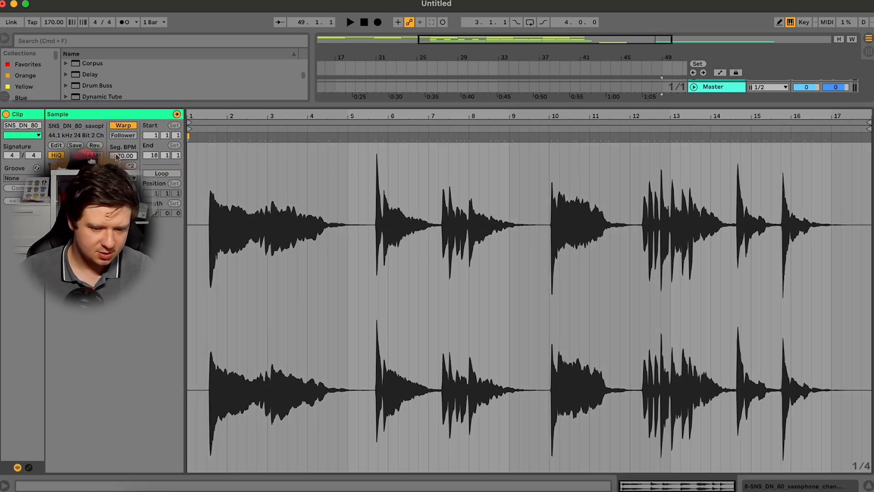
{"action": "key", "text": "Return"}
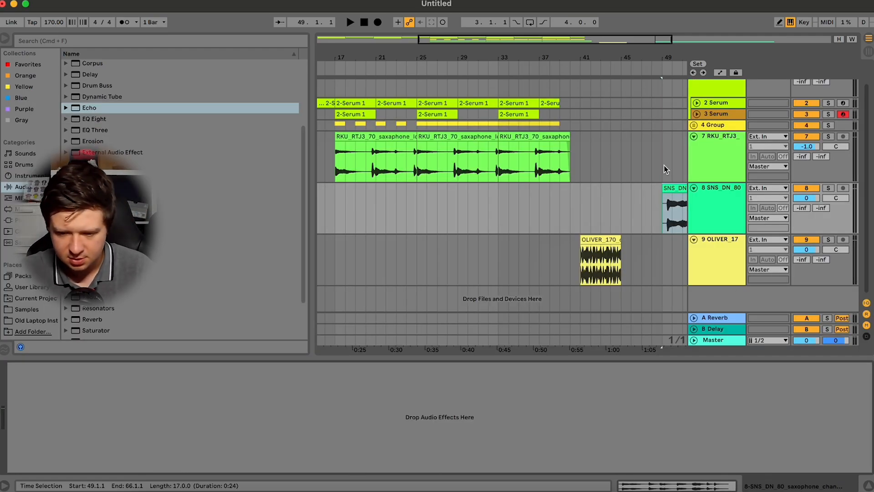
Move the SNS_DN_80 saxophone clip from bar 49 to bar 17 and play it with the other tracks
{"action": "left_click", "coordinate": [669, 186]}
{"action": "key", "text": "space"}
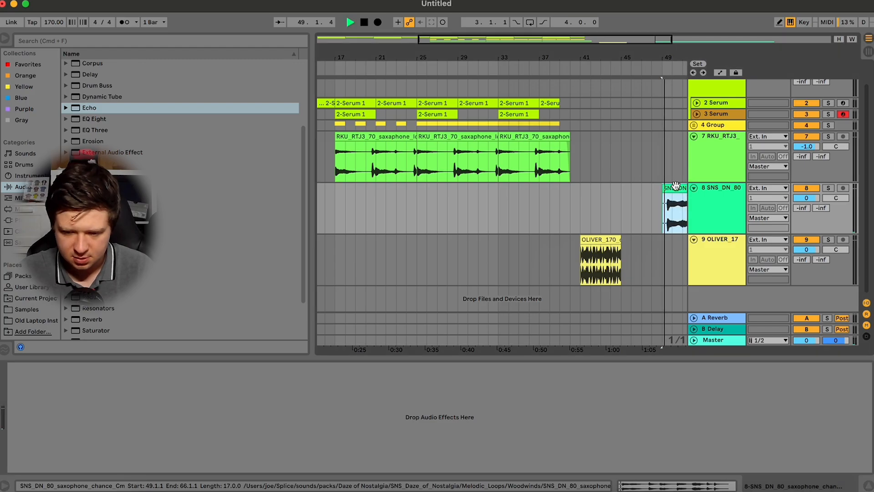
{"action": "key", "text": "space"}
{"action": "left_click_drag", "start_coordinate": [676, 187], "coordinate": [359, 203]}
{"action": "key", "text": "Left"}
{"action": "key", "text": "space"}
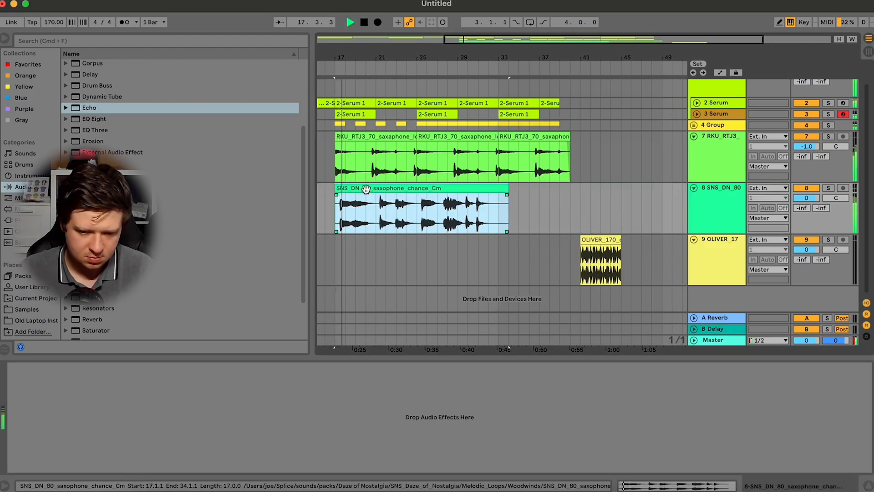
Examine the SNS_DN_80 clip's waveform while replaying the arrangement from bar 17
{"action": "double_click", "coordinate": [368, 188]}
{"action": "key", "text": "space"}
{"action": "key", "text": "space"}
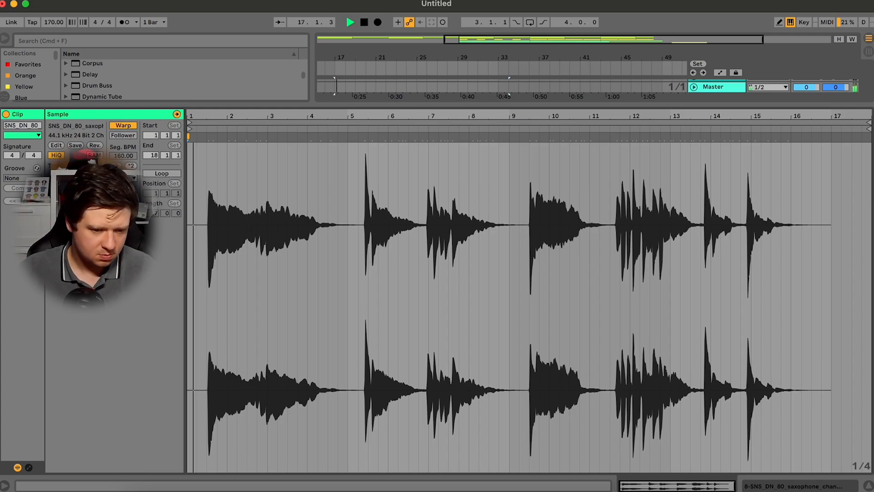
{"action": "key", "text": "space"}
{"action": "key", "text": "space"}
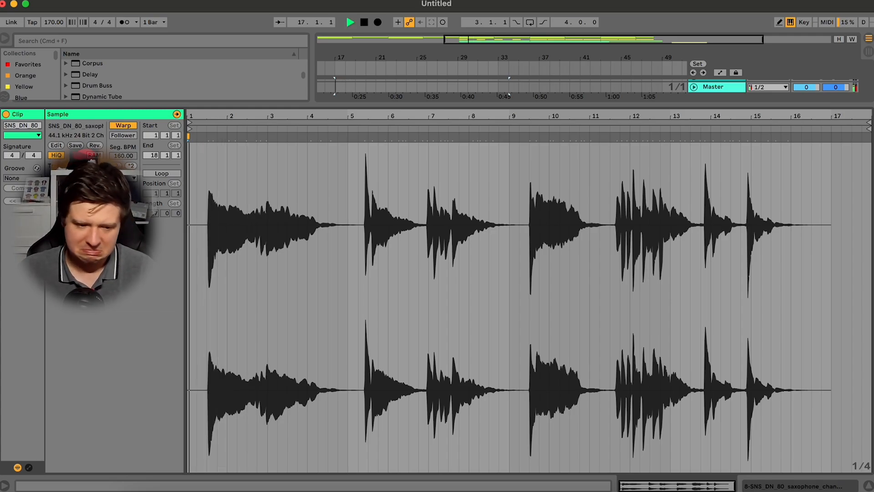
{"action": "left_click", "coordinate": [782, 483]}
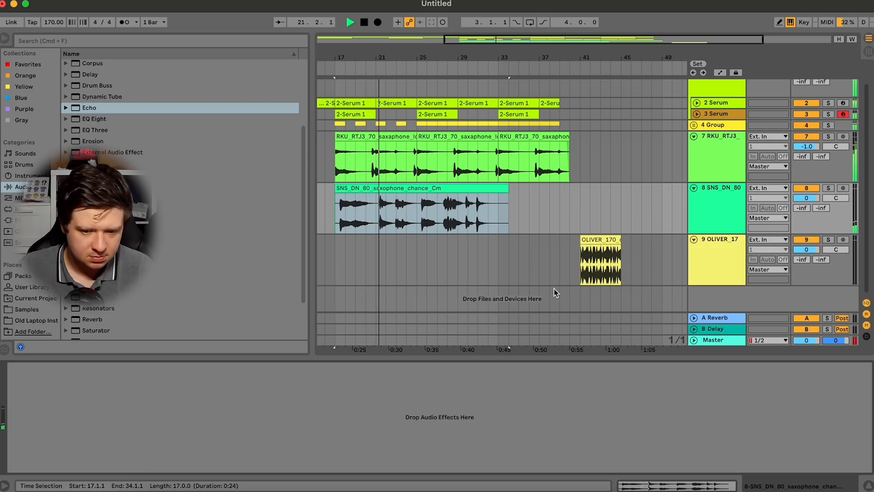
Cut the SNS_DN_80 clip down to bars 17–21 and paste a copy at bar 25
{"action": "left_click_drag", "start_coordinate": [515, 223], "coordinate": [376, 202]}
{"action": "left_click", "coordinate": [416, 201]}
{"action": "key", "text": "super+v"}
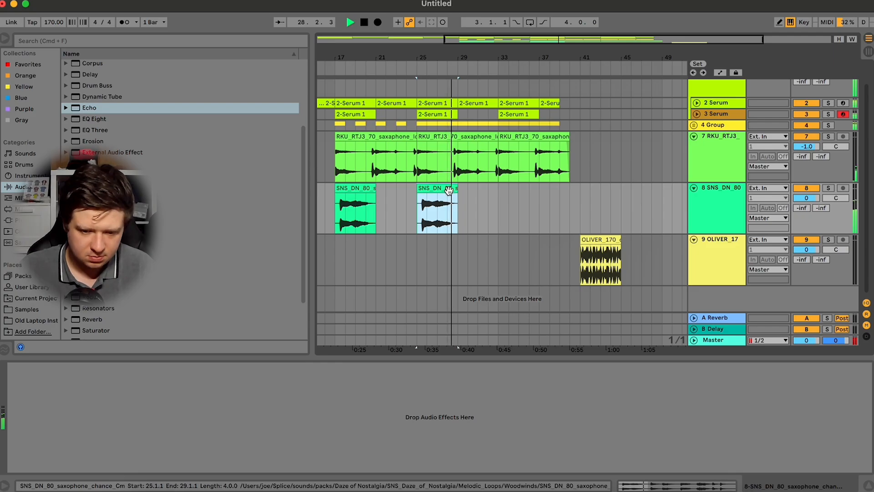
Solo the SNS_DN_80 track and extend its first clip to bar 33 to audition the full saxophone phrase
{"action": "key", "text": "space"}
{"action": "left_click", "coordinate": [828, 188]}
{"action": "left_click_drag", "start_coordinate": [375, 203], "coordinate": [500, 193]}
{"action": "key", "text": "space"}
{"action": "left_click", "coordinate": [451, 208]}
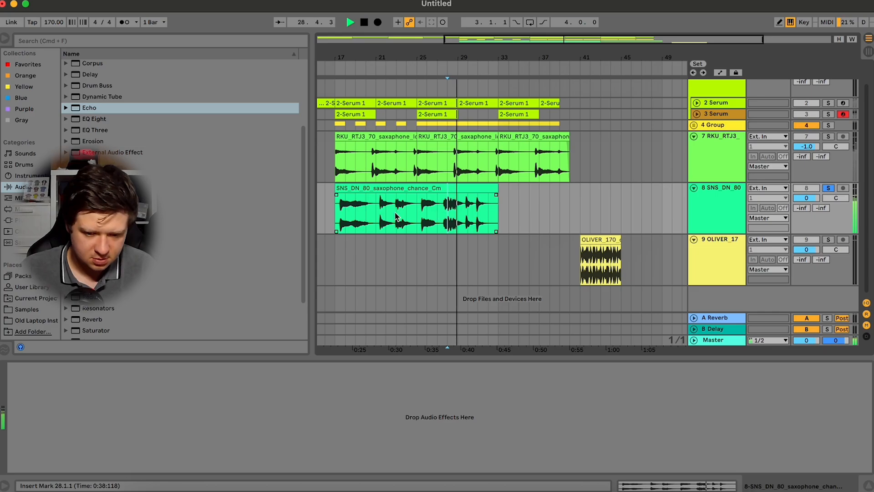
{"action": "left_click", "coordinate": [343, 209]}
{"action": "key", "text": "space"}
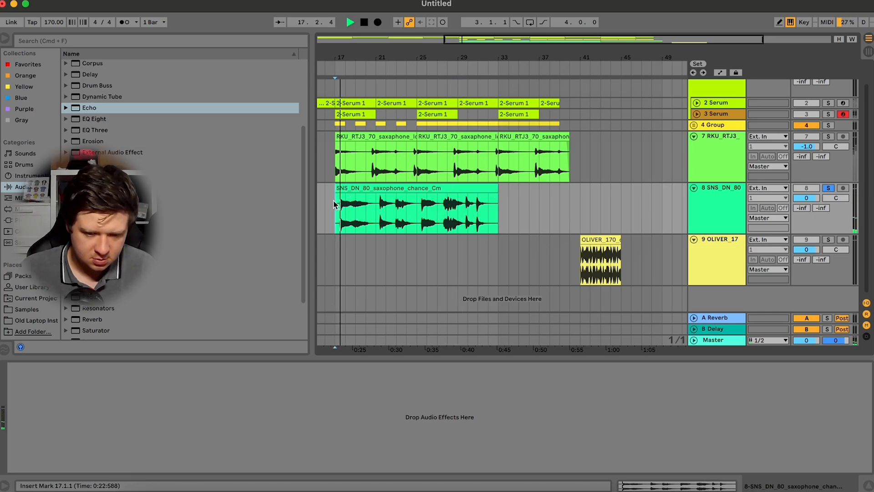
Delete the SNS_DN_80 clip's material from bar 21 to bar 33, unsolo its track and stop playback
{"action": "left_click_drag", "start_coordinate": [499, 211], "coordinate": [377, 210]}
{"action": "key", "text": "Delete"}
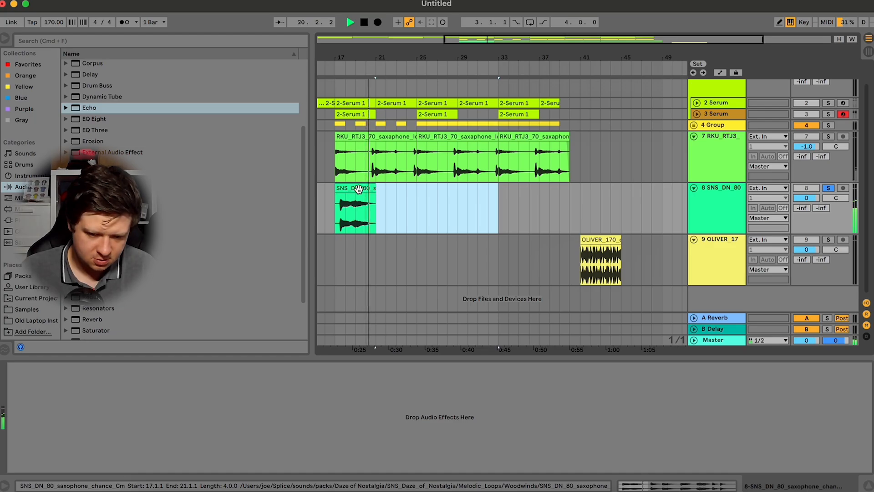
{"action": "left_click", "coordinate": [815, 188]}
{"action": "key", "text": "space"}
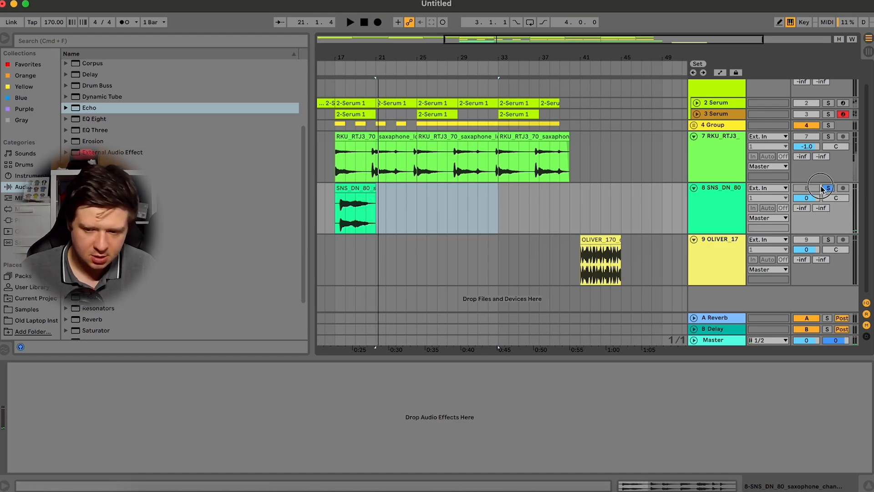
{"action": "left_click", "coordinate": [356, 201]}
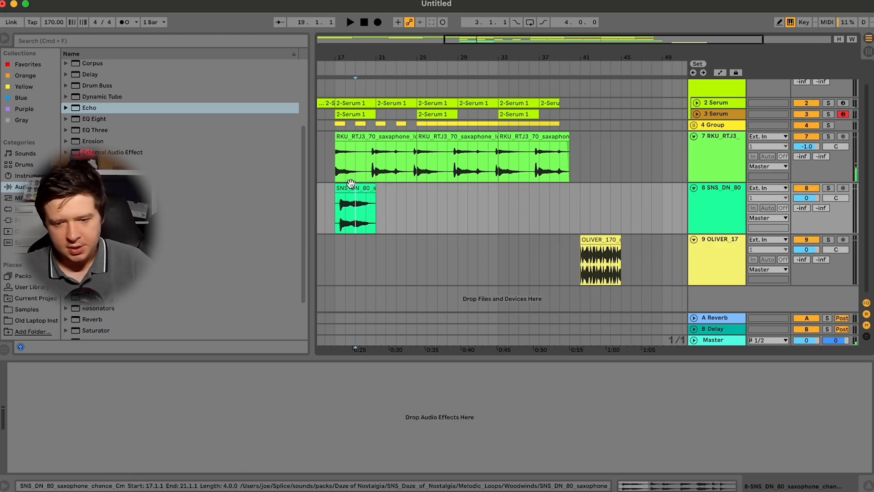
Hide the device view and fold all the arrangement tracks
{"action": "left_click", "coordinate": [868, 480]}
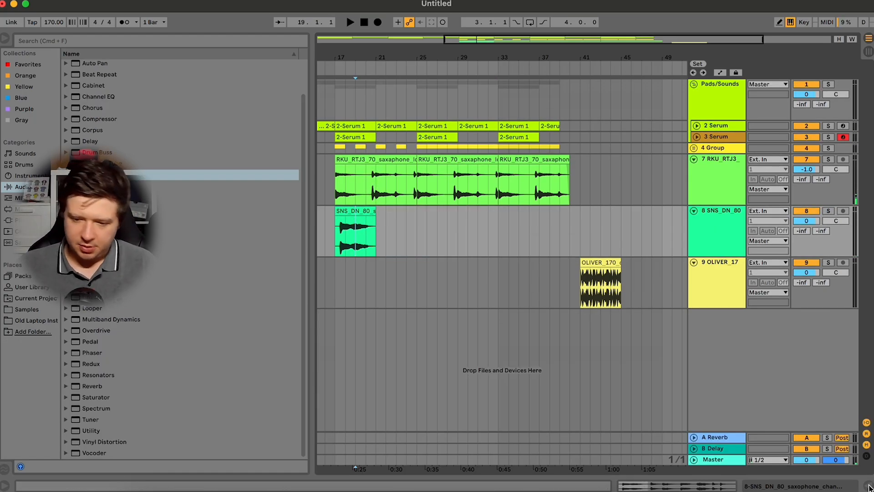
{"action": "left_click", "coordinate": [707, 195]}
{"action": "key", "text": "super+a"}
{"action": "left_click", "coordinate": [694, 161]}
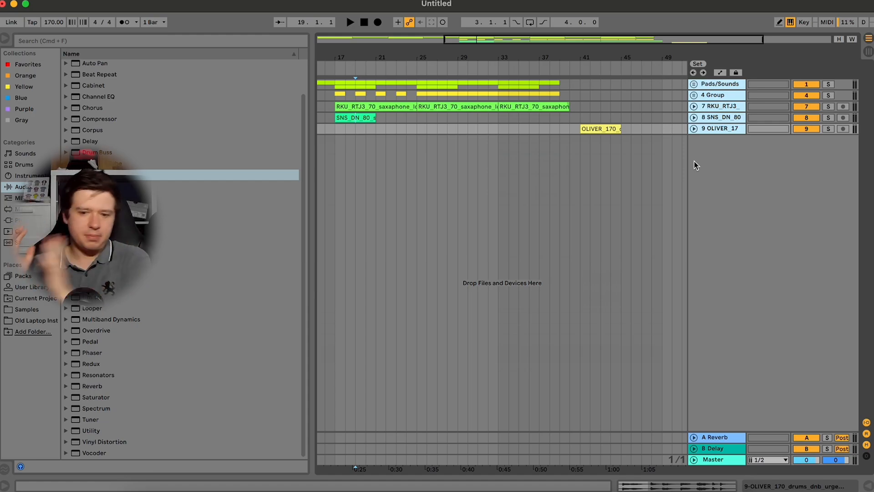
Turn on Warp for the OLIVER_170 drums clip at bar 41
{"action": "left_click_drag", "start_coordinate": [615, 39], "coordinate": [647, 92]}
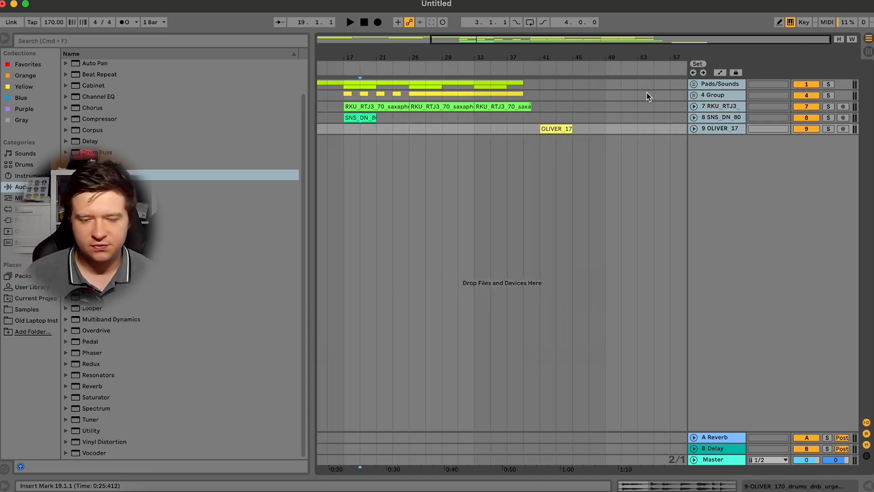
{"action": "left_click_drag", "start_coordinate": [540, 75], "coordinate": [578, 78]}
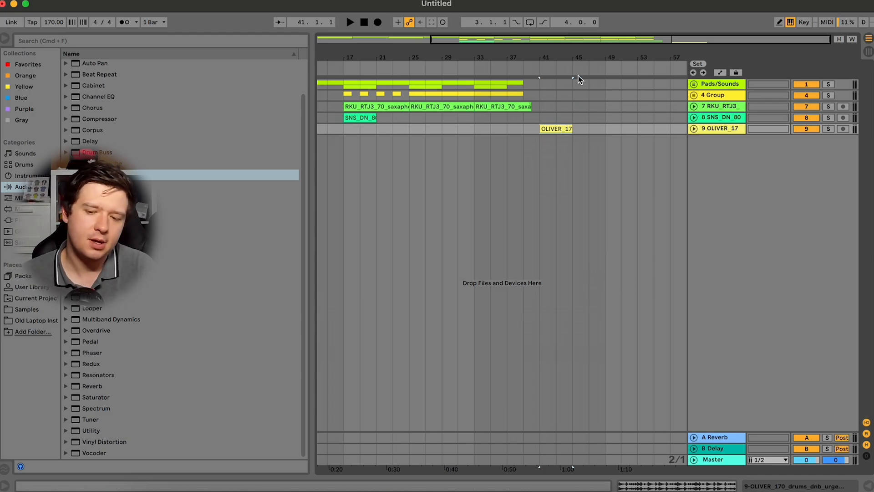
{"action": "left_click_drag", "start_coordinate": [609, 44], "coordinate": [545, 141]}
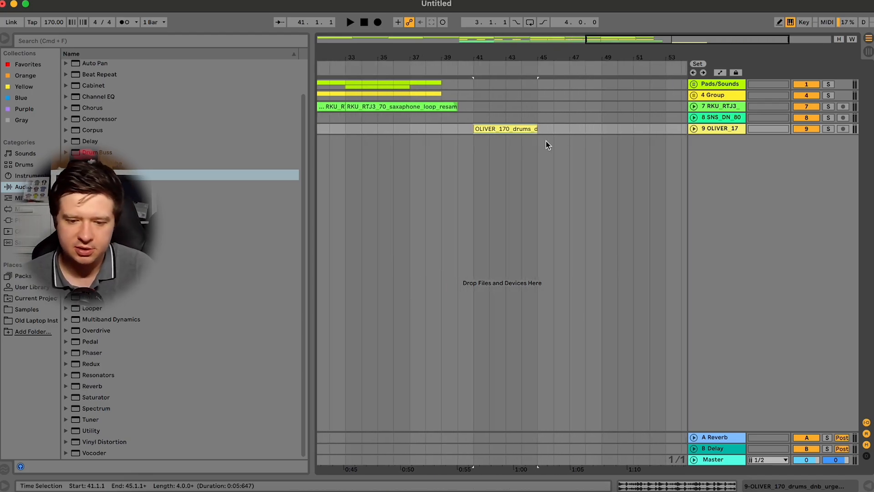
{"action": "right_click", "coordinate": [519, 125]}
{"action": "left_click", "coordinate": [491, 242]}
{"action": "left_click", "coordinate": [505, 131]}
{"action": "double_click", "coordinate": [505, 130]}
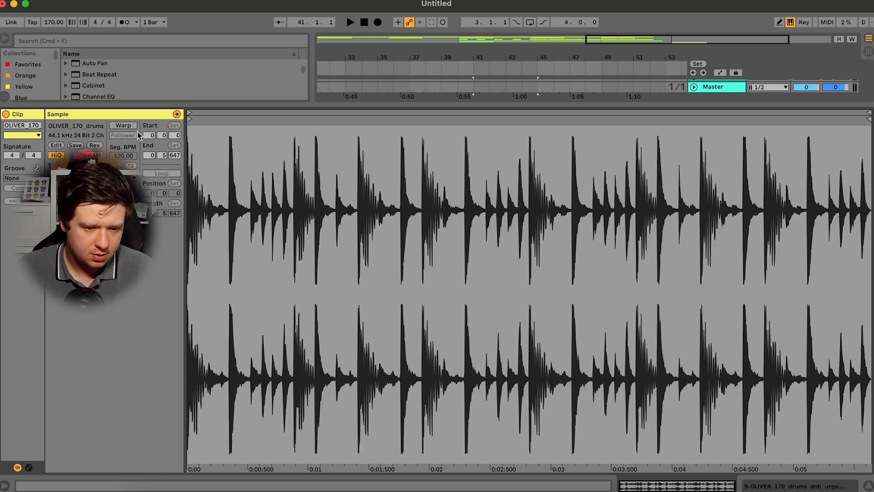
{"action": "left_click", "coordinate": [127, 125]}
{"action": "left_click", "coordinate": [838, 485]}
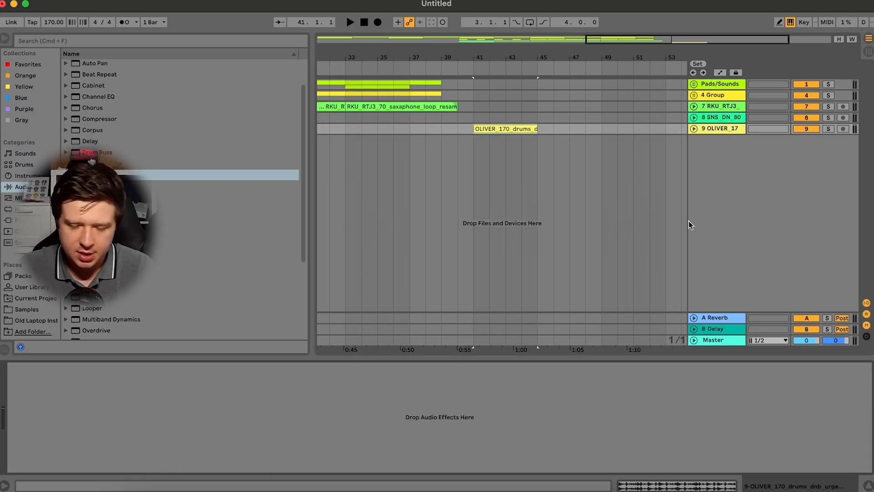
Unfold the OLIVER_170 drums track to show its waveform
{"action": "left_click", "coordinate": [696, 130]}
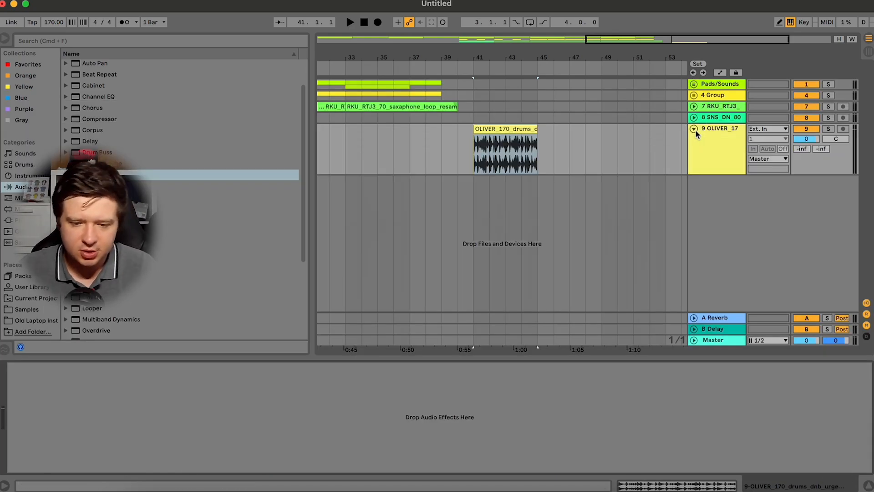
Slice the OLIVER_170 drums clip to a new MIDI track, one slice per transient with the Built-in preset
{"action": "right_click", "coordinate": [507, 131]}
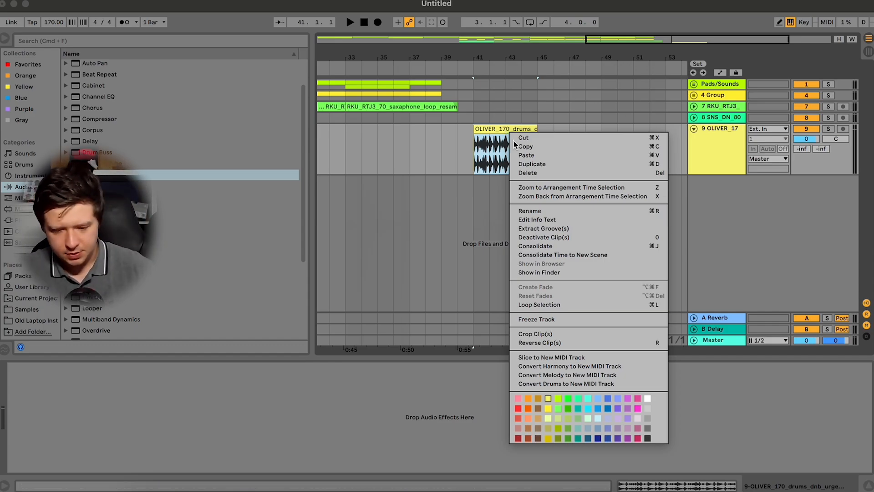
{"action": "left_click", "coordinate": [574, 357]}
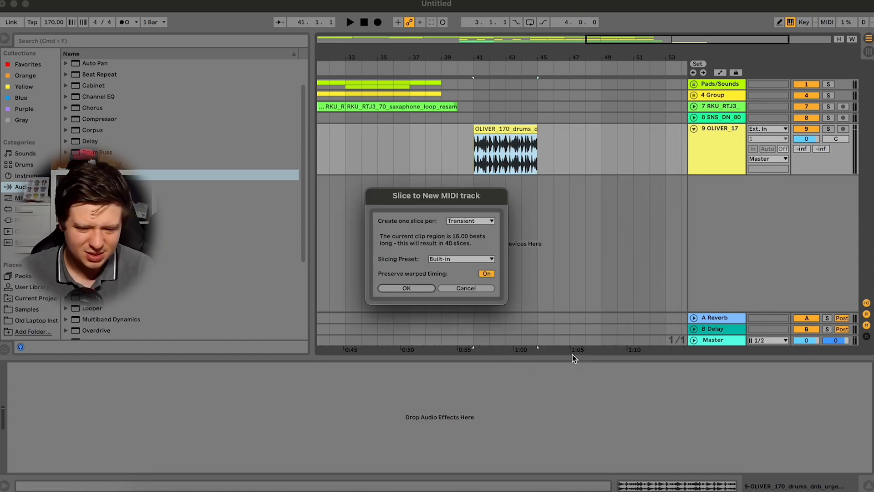
{"action": "left_click", "coordinate": [419, 291]}
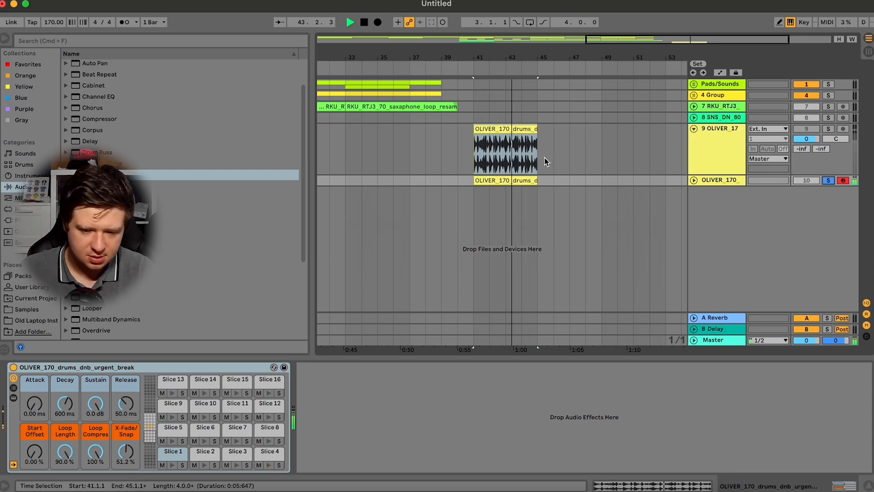
Audition the sliced MIDI drum clip and delete its track
{"action": "double_click", "coordinate": [514, 180]}
{"action": "key", "text": "space"}
{"action": "left_click", "coordinate": [735, 484]}
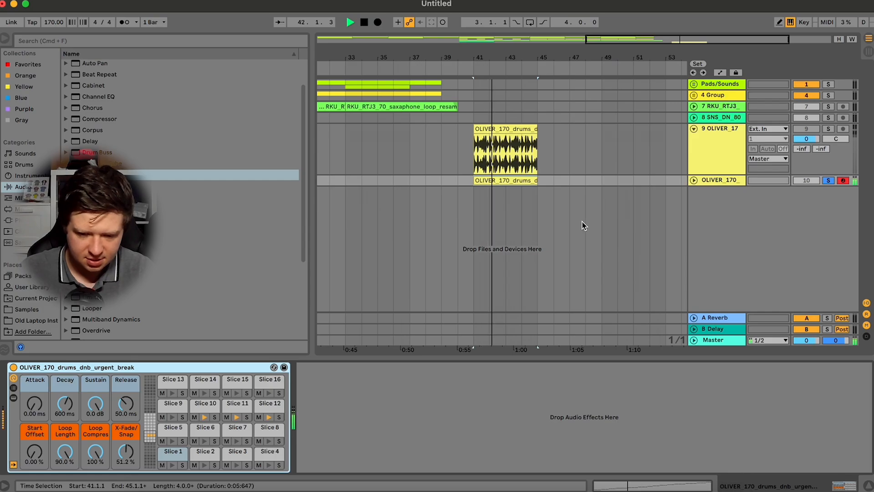
{"action": "key", "text": "space"}
{"action": "left_click", "coordinate": [509, 180]}
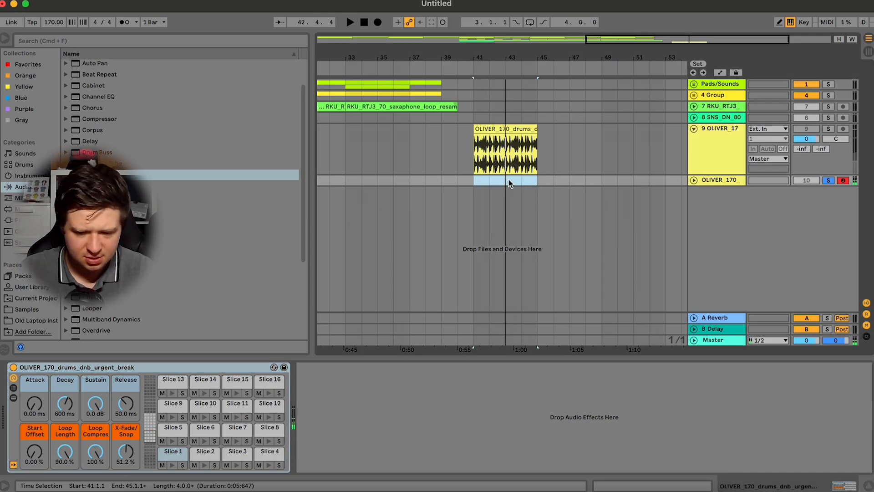
{"action": "left_click", "coordinate": [711, 182]}
{"action": "key", "text": "Delete"}
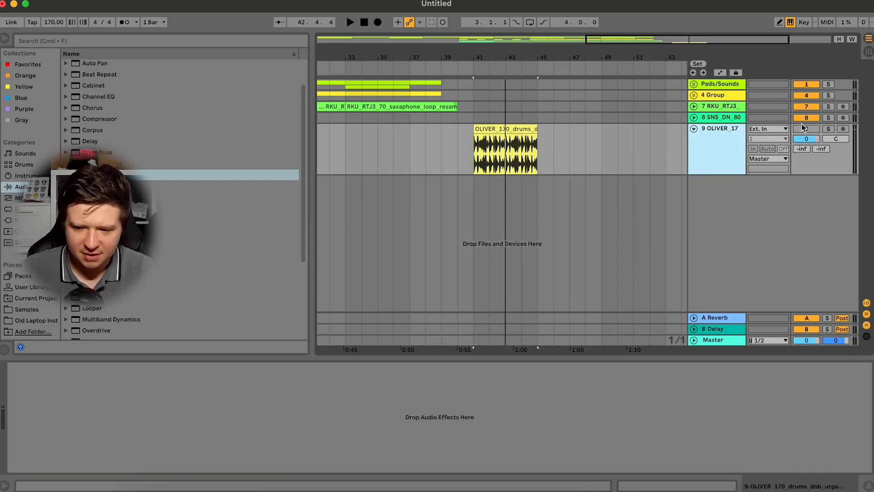
Review the slicing options and slice the OLIVER_170 clip again by Transient, keeping the Built-in preset and preserved warped timing
{"action": "right_click", "coordinate": [509, 132]}
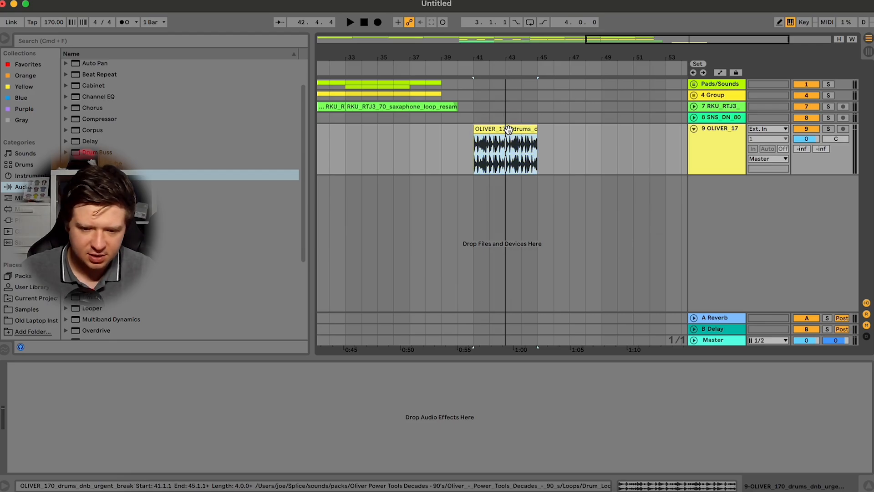
{"action": "left_click", "coordinate": [568, 357]}
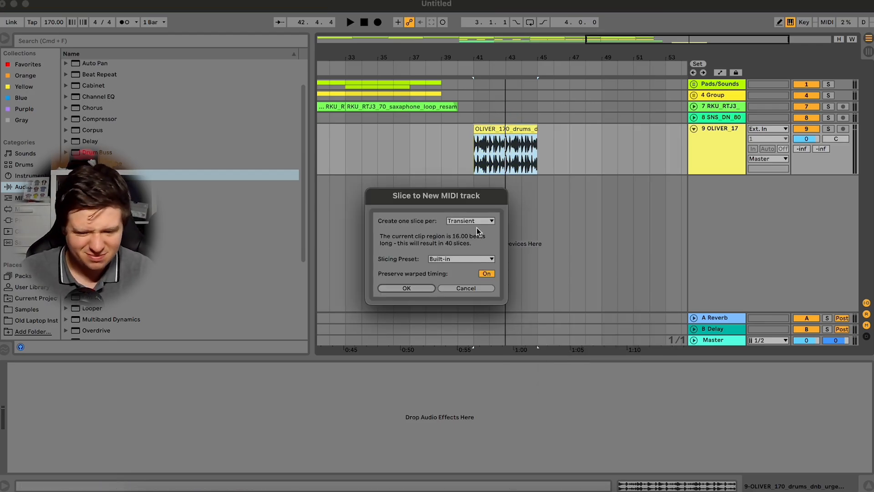
{"action": "left_click", "coordinate": [489, 222]}
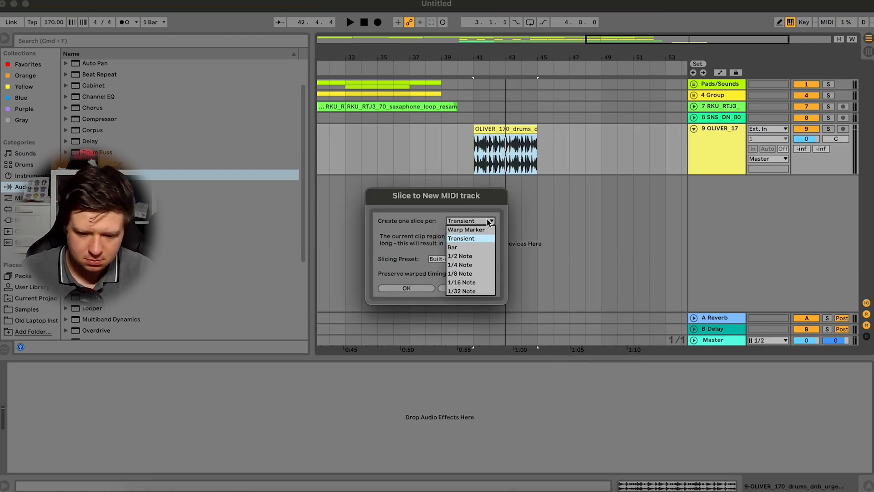
{"action": "left_click", "coordinate": [403, 237]}
{"action": "left_click", "coordinate": [455, 221]}
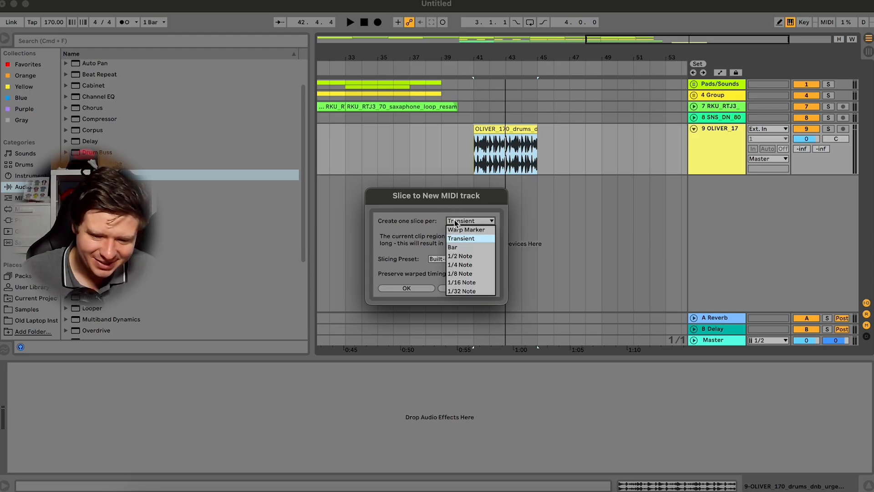
{"action": "left_click", "coordinate": [413, 230]}
{"action": "left_click", "coordinate": [453, 259]}
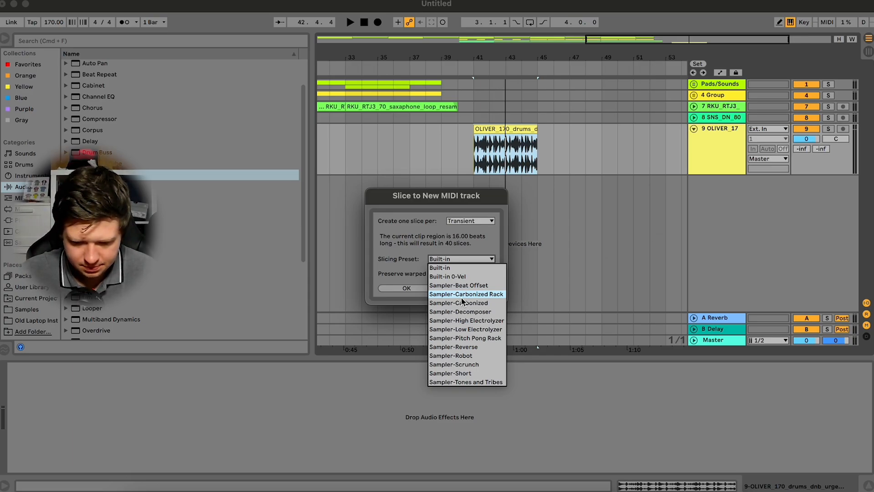
{"action": "left_click", "coordinate": [460, 385]}
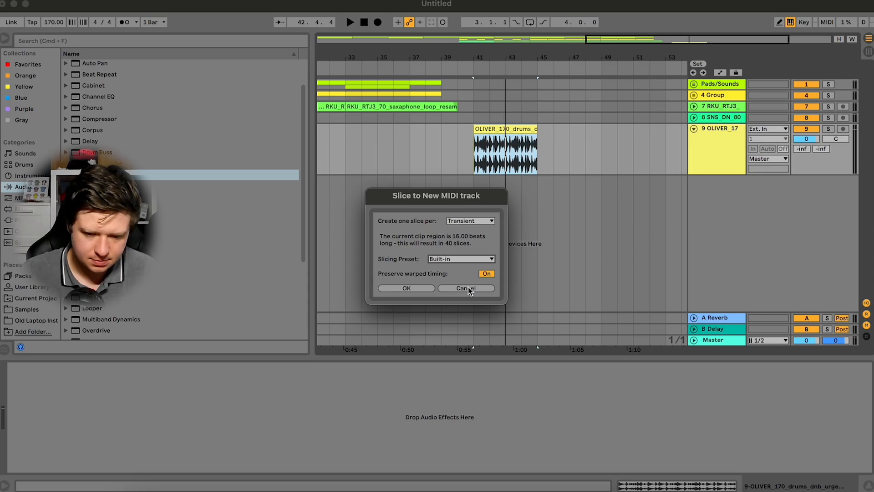
{"action": "left_click", "coordinate": [423, 287]}
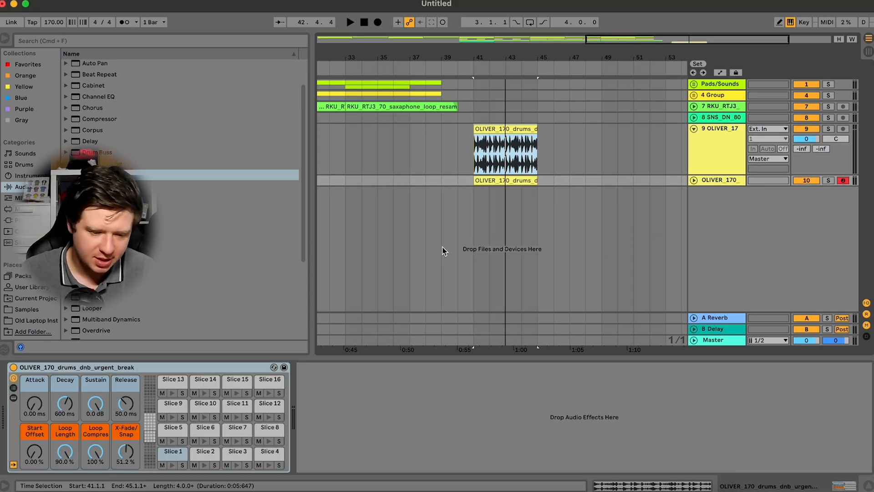
Play the re-sliced MIDI drum track with solo on and off, and remove the track
{"action": "key", "text": "space"}
{"action": "left_click", "coordinate": [827, 180]}
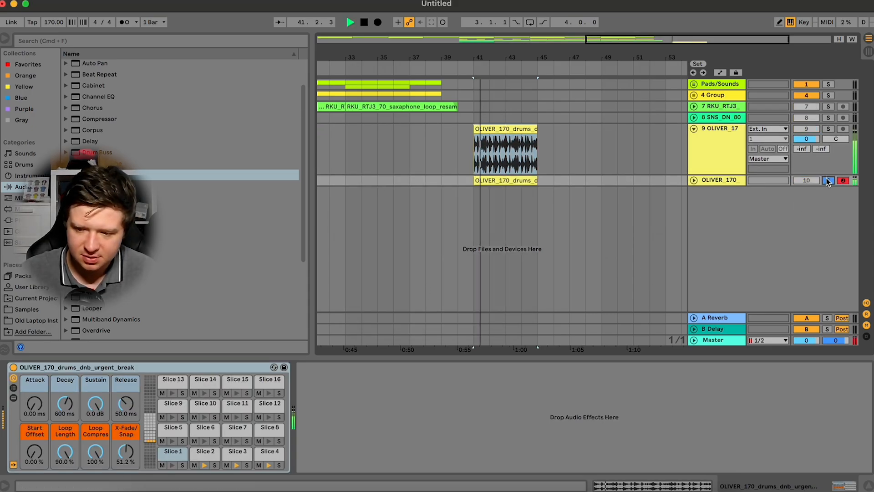
{"action": "left_click", "coordinate": [827, 181]}
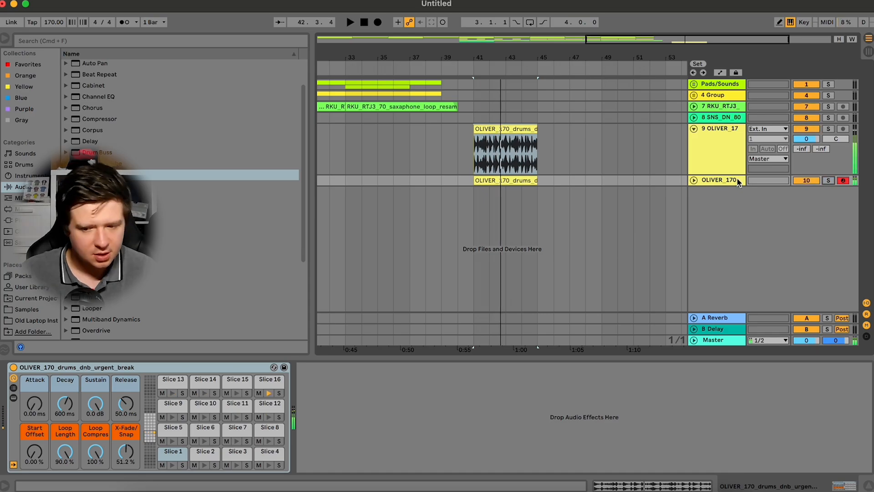
{"action": "key", "text": "Delete"}
Duplicate the 41.2.1 to 41.3.3 portion of the OLIVER_170 drums clip directly after itself
{"action": "left_click_drag", "start_coordinate": [677, 40], "coordinate": [680, 78]}
{"action": "key", "text": "space"}
{"action": "mouse_move", "coordinate": [672, 45]}
{"action": "left_mouse_down"}
{"action": "mouse_move", "coordinate": [674, 68]}
{"action": "mouse_move", "coordinate": [676, 41]}
{"action": "left_mouse_up"}
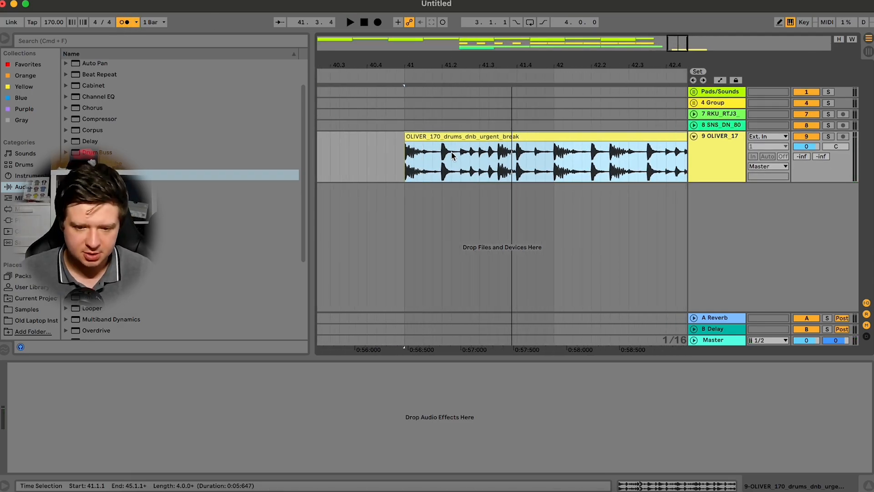
{"action": "left_click_drag", "start_coordinate": [452, 156], "coordinate": [496, 160]}
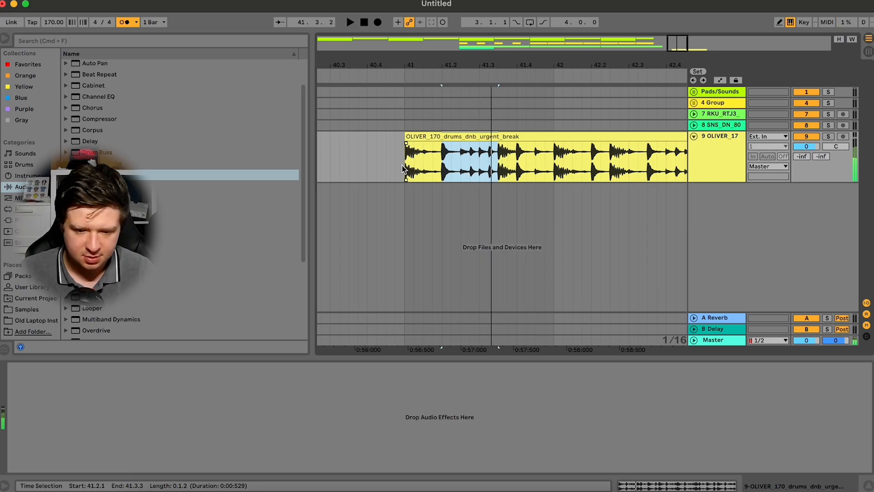
{"action": "key", "text": "super+d"}
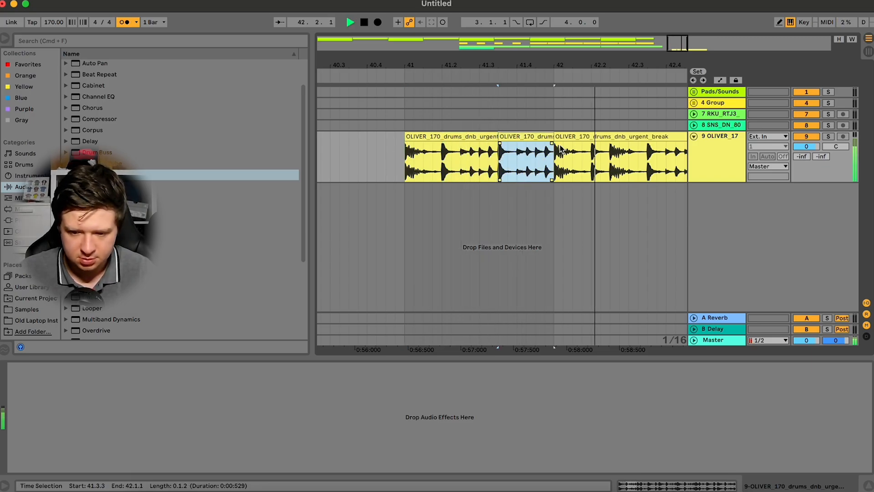
Play the edited drum break from bar 41 to check how the duplicated slice leads into the following bars
{"action": "scroll", "coordinate": [608, 192], "scroll_direction": "down", "scroll_amount": 2}
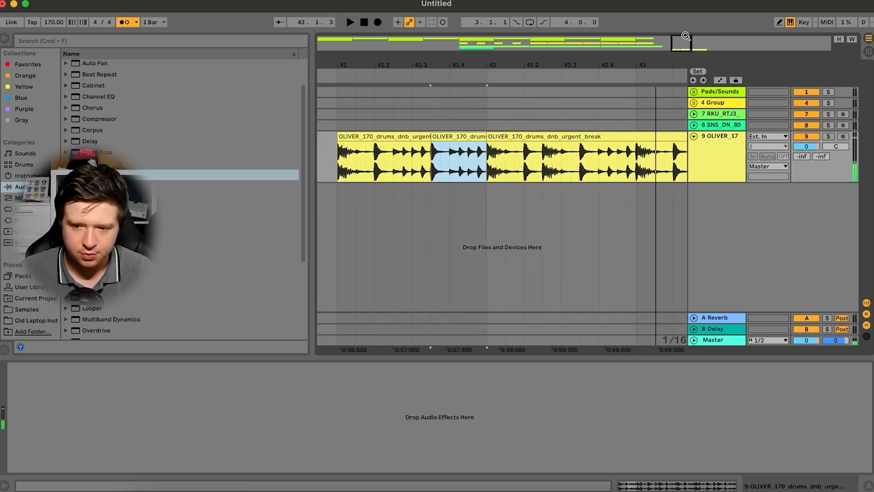
{"action": "left_click", "coordinate": [416, 136]}
{"action": "key", "text": "space"}
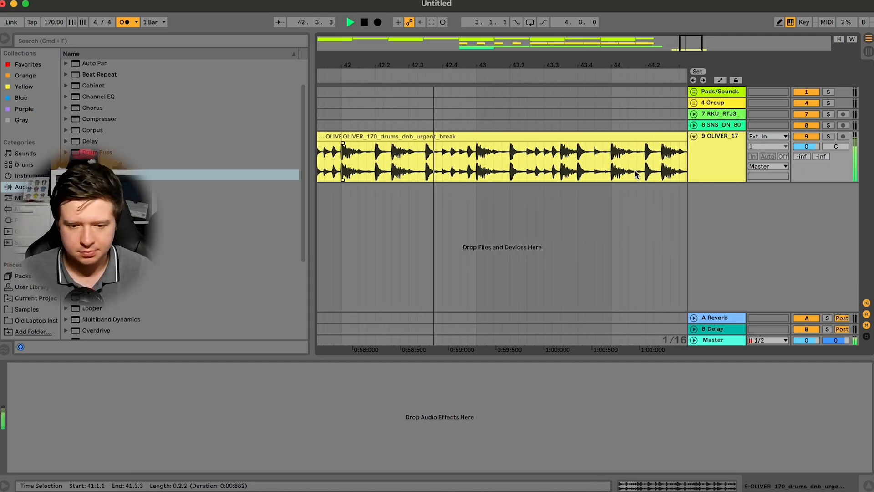
{"action": "key", "text": "space"}
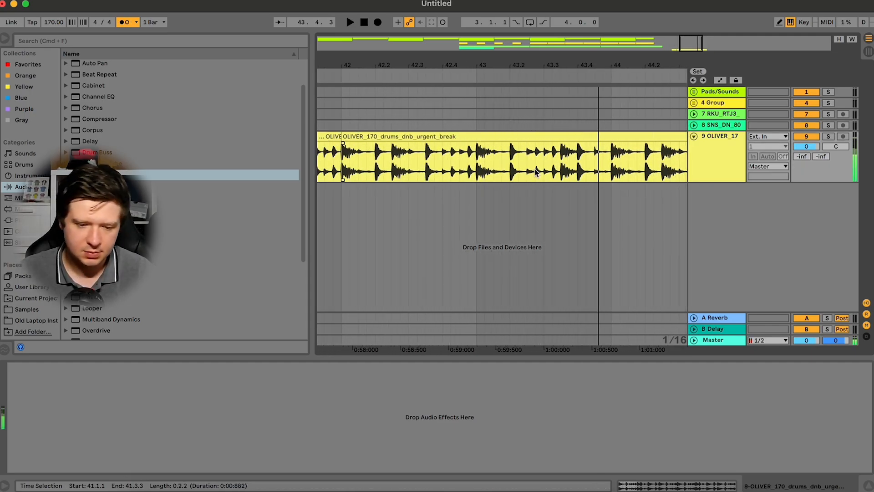
{"action": "scroll", "coordinate": [536, 173], "scroll_direction": "left", "scroll_amount": 2}
{"action": "key", "text": "space"}
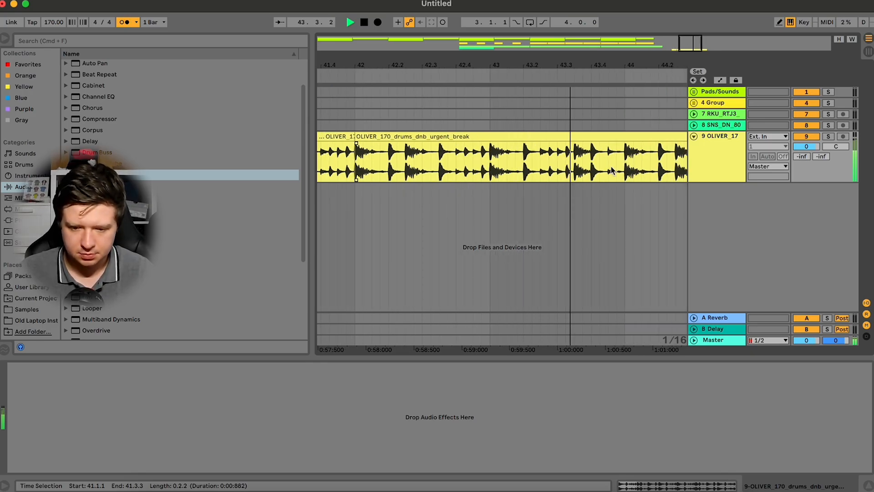
Copy the drum slice at 41.3.3 and paste it at 43.3.3 on the OLIVER_170 track
{"action": "key", "text": "super+v"}
{"action": "key", "text": "super+z"}
{"action": "scroll", "coordinate": [488, 158], "scroll_direction": "left", "scroll_amount": 6}
{"action": "key", "text": "space"}
{"action": "key", "text": "space"}
{"action": "left_click", "coordinate": [617, 139]}
{"action": "key", "text": "super+c"}
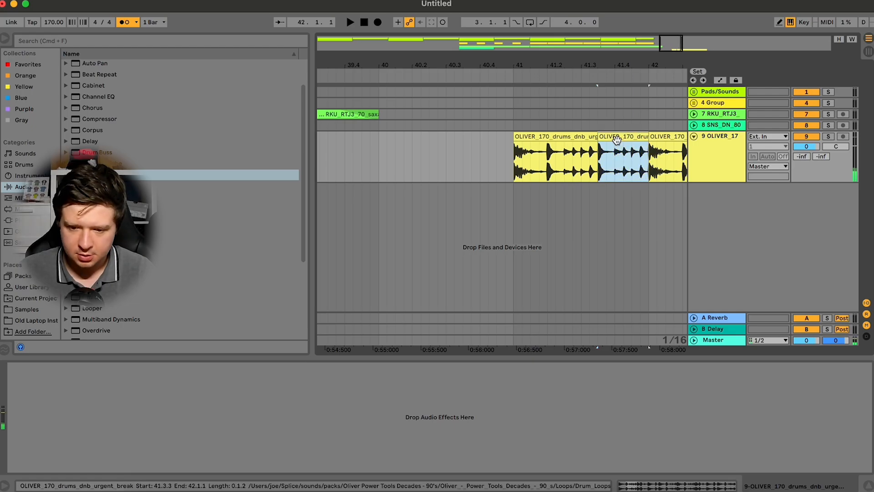
{"action": "scroll", "coordinate": [564, 148], "scroll_direction": "right", "scroll_amount": 8}
{"action": "mouse_move", "coordinate": [691, 44]}
{"action": "left_mouse_down"}
{"action": "mouse_move", "coordinate": [692, 27]}
{"action": "mouse_move", "coordinate": [697, 59]}
{"action": "left_mouse_up"}
{"action": "left_click", "coordinate": [336, 159]}
{"action": "key", "text": "space"}
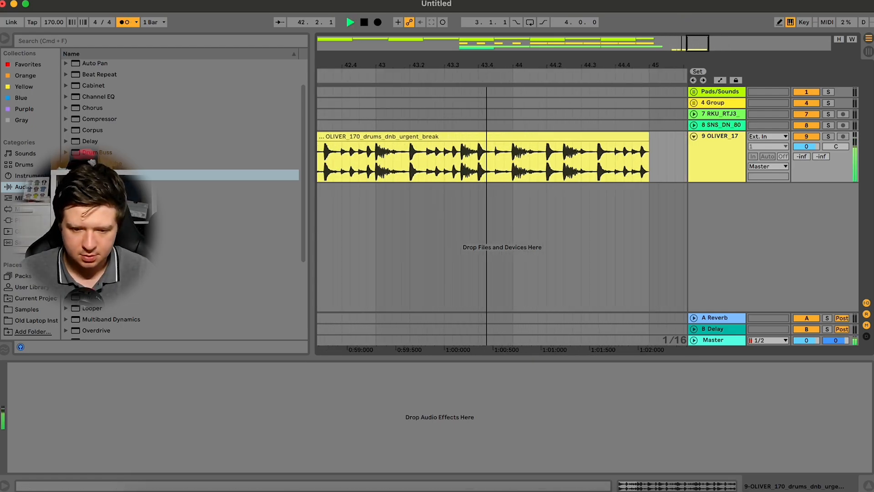
{"action": "left_click", "coordinate": [462, 159]}
{"action": "key", "text": "super+v"}
Audition the break from 42.4.1 and duplicate the 43.3.3 drum slice to 44.1.1
{"action": "left_click", "coordinate": [346, 165]}
{"action": "key", "text": "space"}
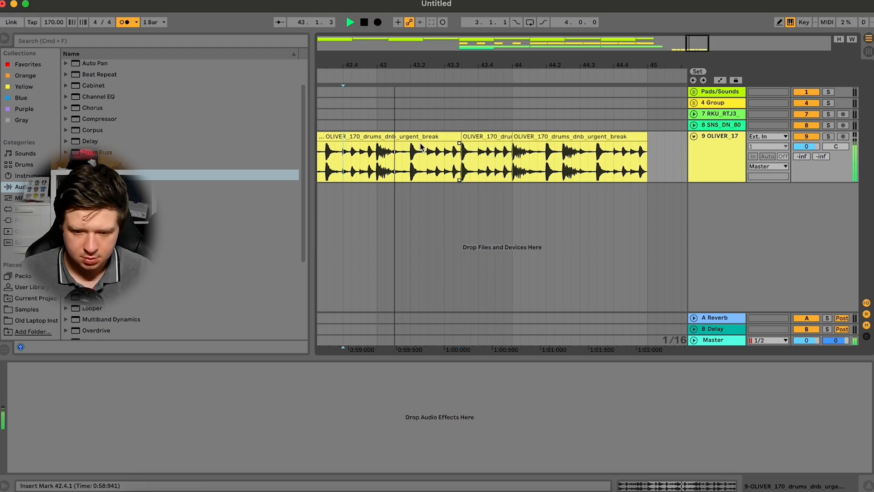
{"action": "key", "text": "space"}
{"action": "key", "text": "space"}
{"action": "left_click", "coordinate": [483, 137]}
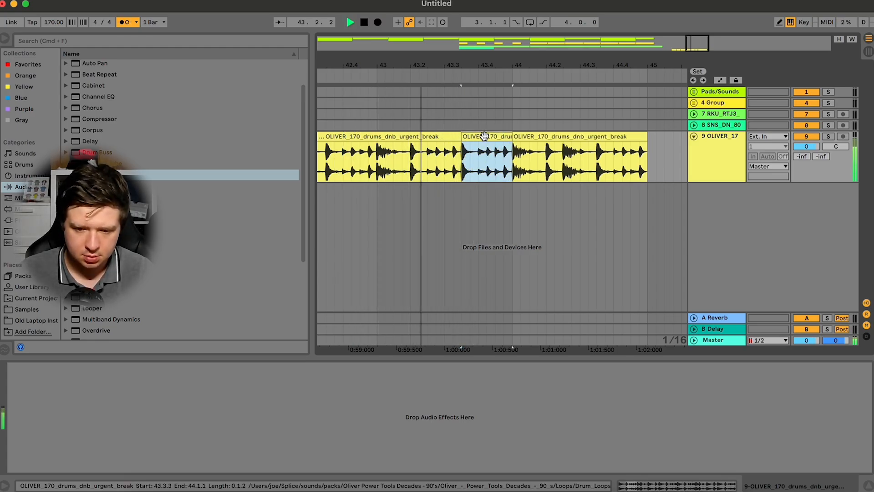
{"action": "key", "text": "super+d"}
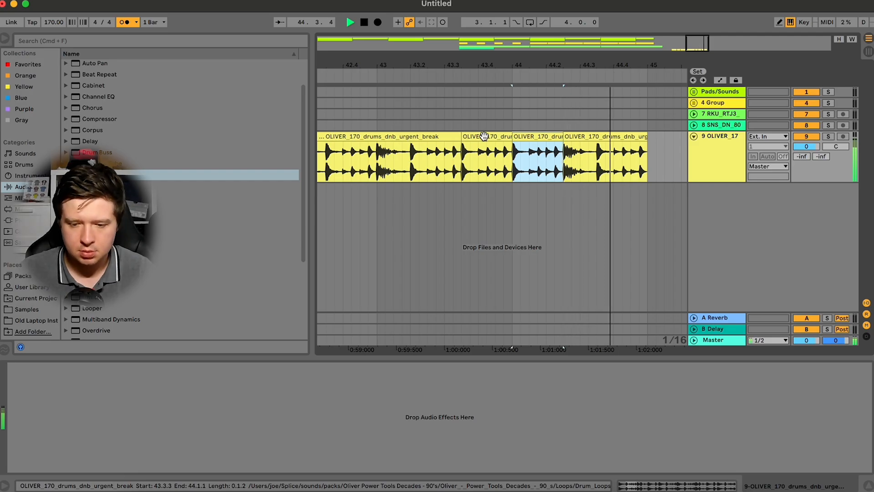
Extend the last drum clip's start back to 44.2.1 and play from 43.3.3 to check the edit
{"action": "left_click_drag", "start_coordinate": [563, 137], "coordinate": [533, 136]}
{"action": "left_click", "coordinate": [482, 137]}
{"action": "key", "text": "space"}
{"action": "key", "text": "space"}
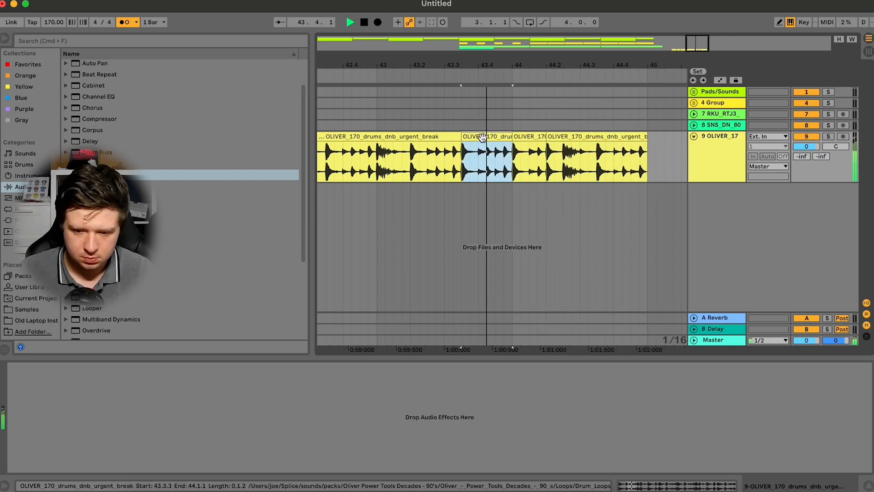
{"action": "key", "text": "space"}
Duplicate all the OLIVER_170 drum clips between bars 41 and 45 so the phrase repeats from bar 45
{"action": "left_click_drag", "start_coordinate": [692, 52], "coordinate": [696, 19]}
{"action": "left_click", "coordinate": [531, 129]}
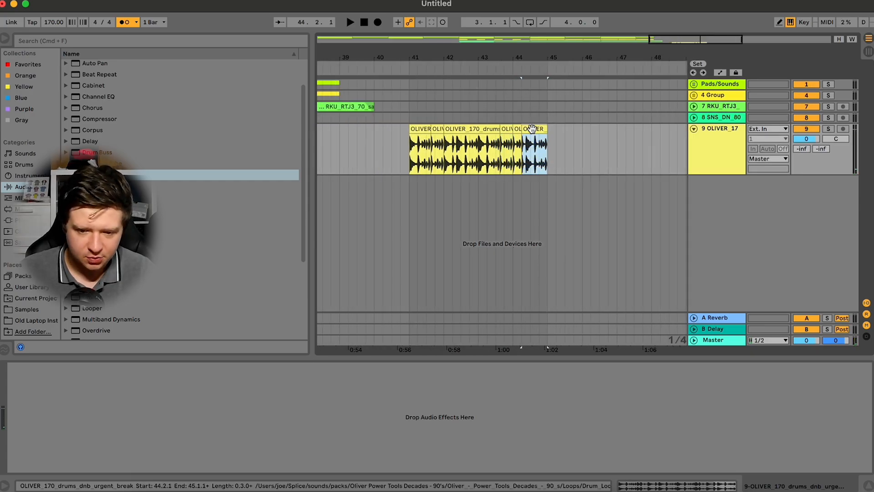
{"action": "left_click", "coordinate": [422, 126], "text": "shift"}
{"action": "key", "text": "super+d"}
Extend the start of the first phrase's last drum clip back to 44.1.1 and play the break from bar 41
{"action": "left_click", "coordinate": [464, 129]}
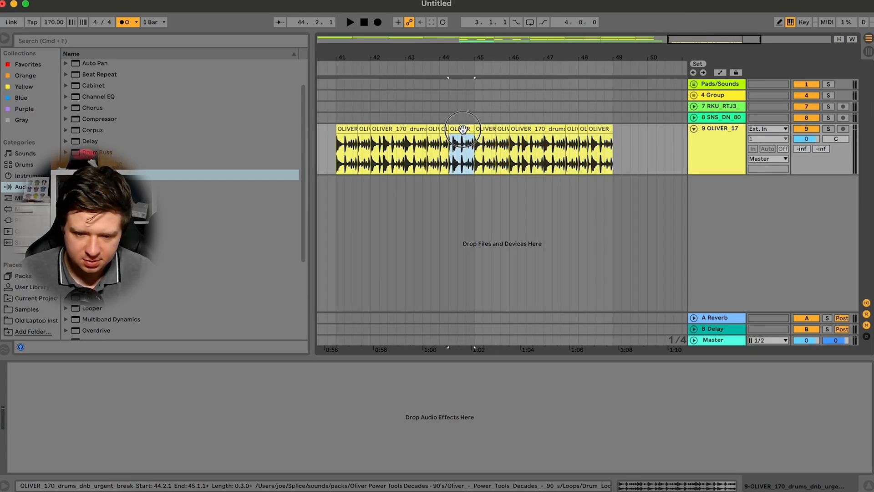
{"action": "left_click_drag", "start_coordinate": [448, 128], "coordinate": [439, 129]}
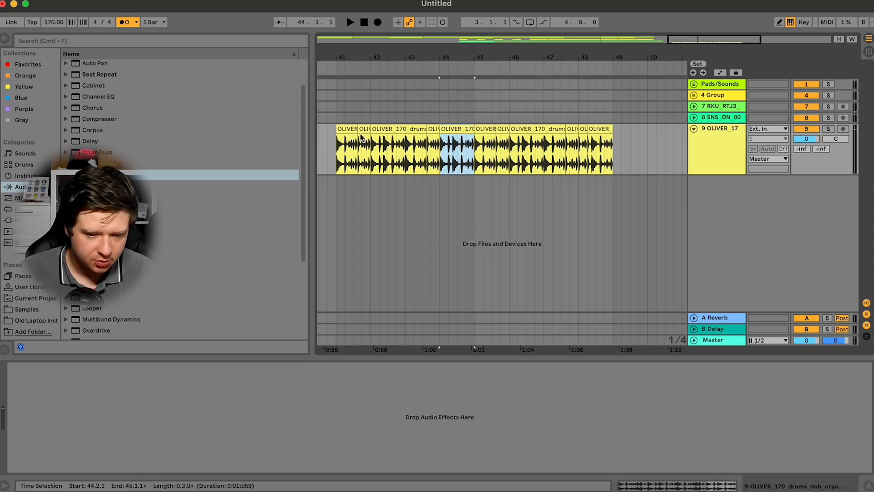
{"action": "left_click", "coordinate": [346, 128]}
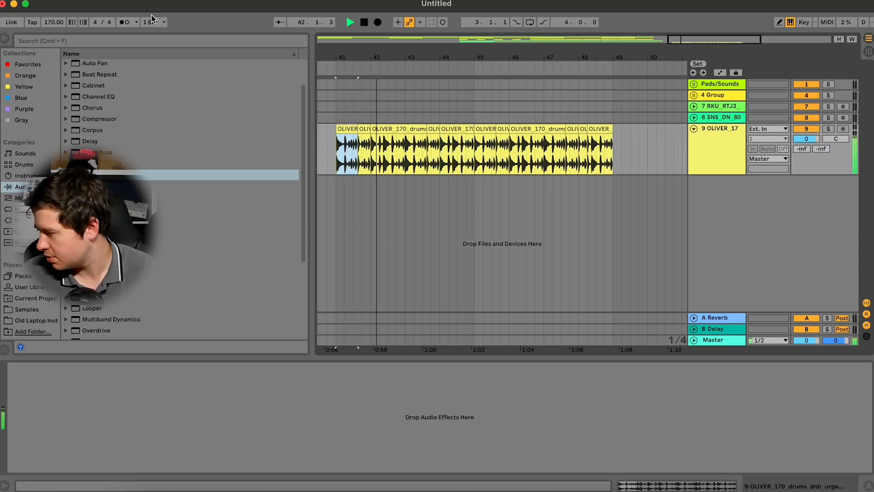
{"action": "left_click_drag", "start_coordinate": [702, 40], "coordinate": [721, 75]}
{"action": "key", "text": "space"}
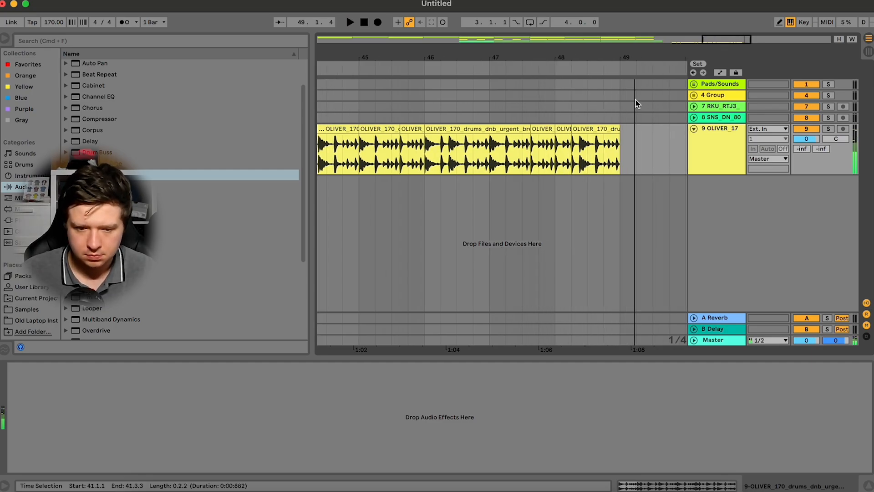
Play the end of the second drum phrase from 47.4.3
{"action": "scroll", "coordinate": [635, 104], "scroll_direction": "left", "scroll_amount": 6}
{"action": "left_click_drag", "start_coordinate": [716, 38], "coordinate": [737, 37]}
{"action": "left_click", "coordinate": [522, 154]}
{"action": "key", "text": "space"}
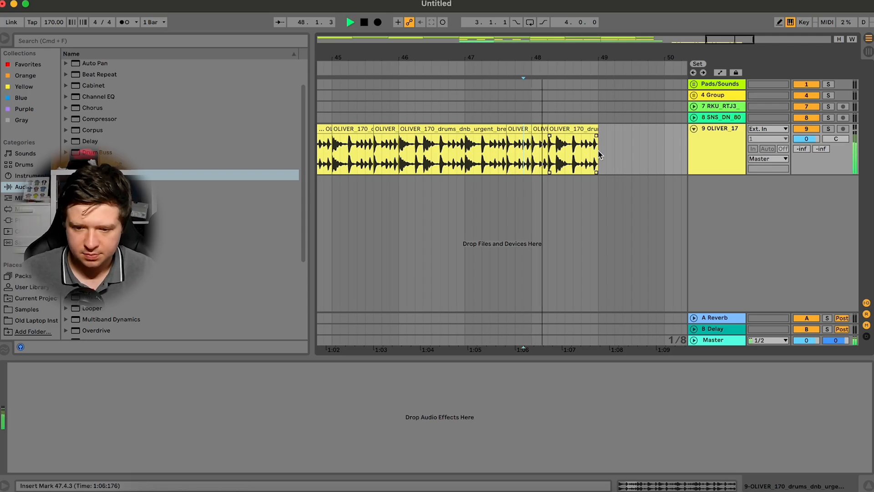
Copy a short drum hit to 48.4.3 at the end of the second OLIVER_170 phrase and play the edit
{"action": "key", "text": "space"}
{"action": "left_click_drag", "start_coordinate": [554, 148], "coordinate": [567, 148]}
{"action": "key", "text": "super+c"}
{"action": "key", "text": "space"}
{"action": "left_click", "coordinate": [590, 156]}
{"action": "key", "text": "super+v"}
{"action": "key", "text": "space"}
{"action": "key", "text": "space"}
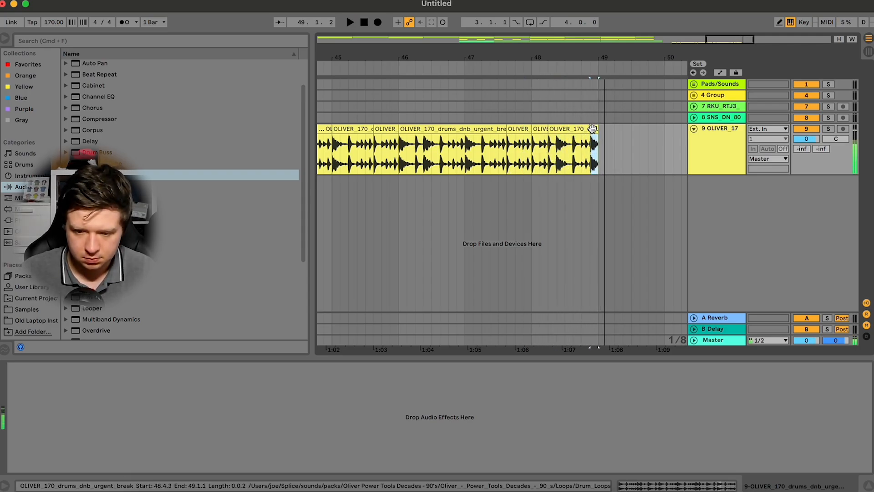
{"action": "left_click_drag", "start_coordinate": [737, 38], "coordinate": [737, 41]}
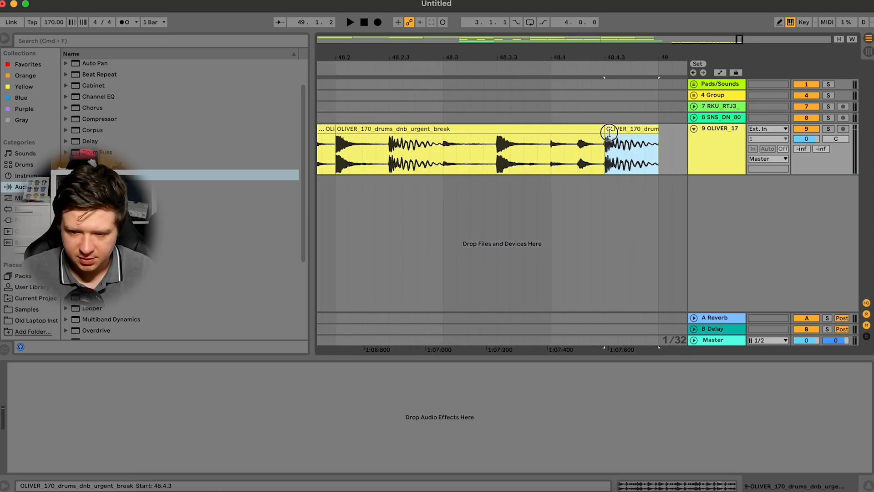
{"action": "left_click", "coordinate": [586, 129]}
{"action": "key", "text": "space"}
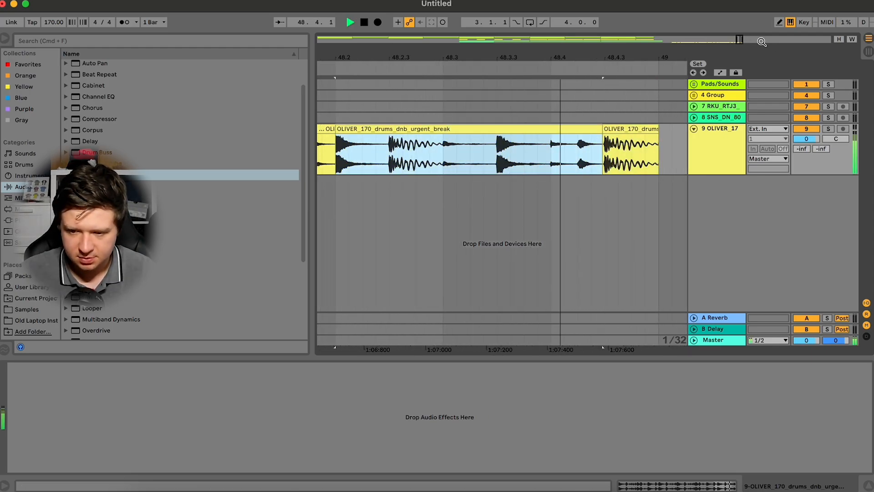
Play the break from bar 41 and duplicate all drum clips between bars 41 and 49 so they repeat from bar 49
{"action": "left_click_drag", "start_coordinate": [741, 39], "coordinate": [741, 36]}
{"action": "left_click", "coordinate": [360, 141]}
{"action": "key", "text": "space"}
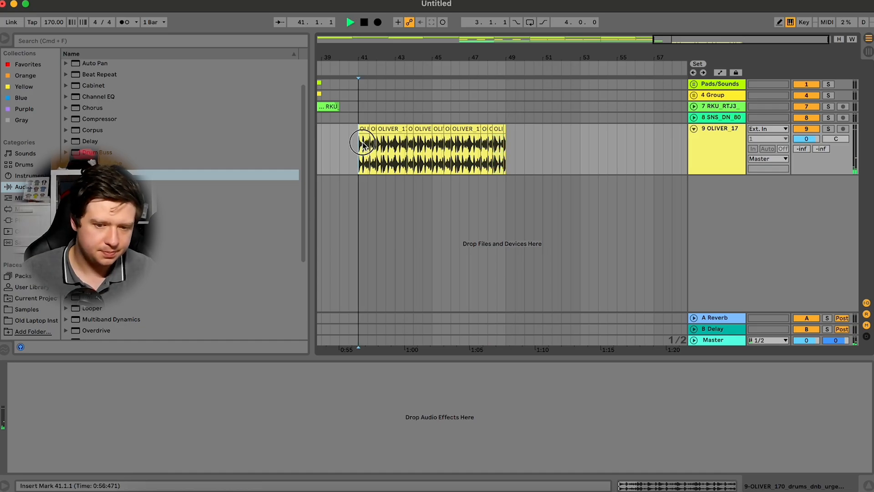
{"action": "left_click_drag", "start_coordinate": [359, 141], "coordinate": [507, 140]}
{"action": "key", "text": "super+d"}
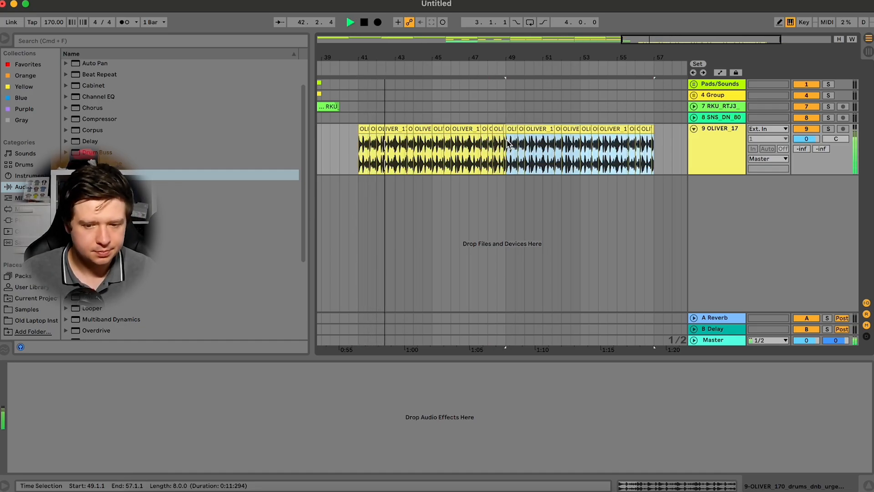
Copy the Pads/Sounds group clips from bars 1 to 17 to bar 41 and play them with the drums
{"action": "scroll", "coordinate": [468, 186], "scroll_direction": "left", "scroll_amount": 7}
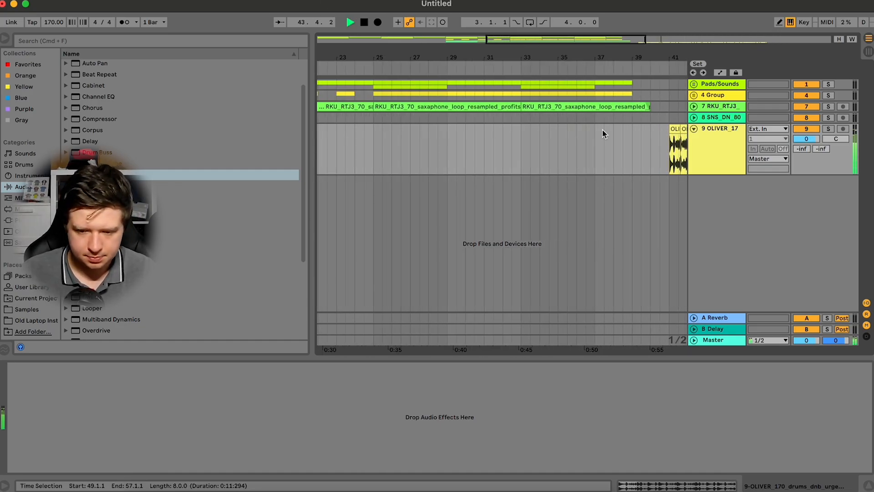
{"action": "left_click_drag", "start_coordinate": [563, 37], "coordinate": [642, 77]}
{"action": "left_click", "coordinate": [458, 103]}
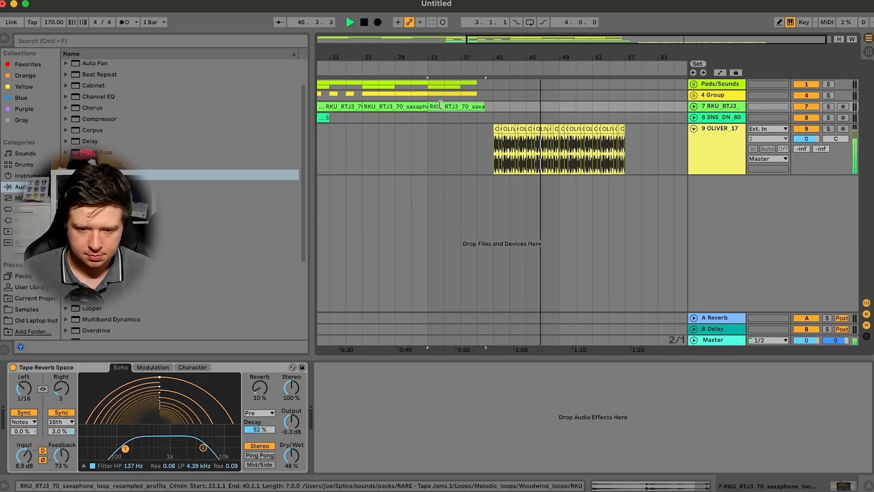
{"action": "scroll", "coordinate": [500, 107], "scroll_direction": "left", "scroll_amount": 3}
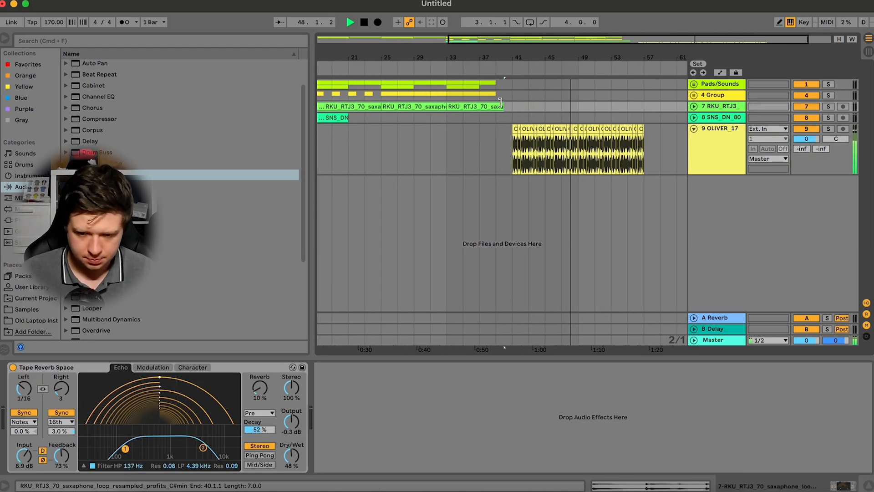
{"action": "scroll", "coordinate": [505, 106], "scroll_direction": "left", "scroll_amount": 10}
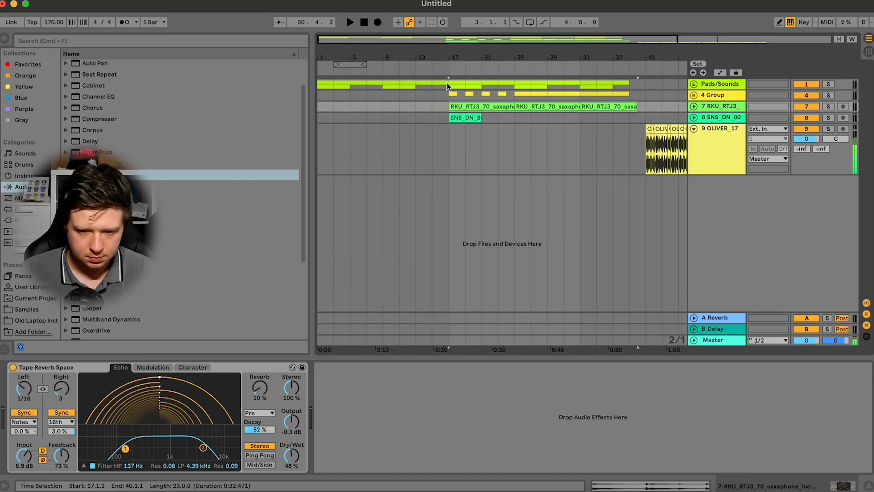
{"action": "left_click_drag", "start_coordinate": [319, 86], "coordinate": [450, 89]}
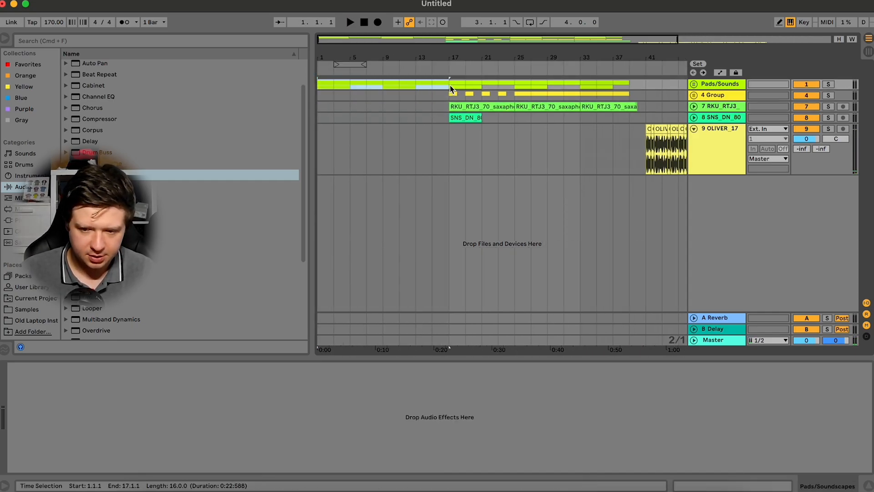
{"action": "left_click", "coordinate": [650, 86]}
{"action": "key", "text": "space"}
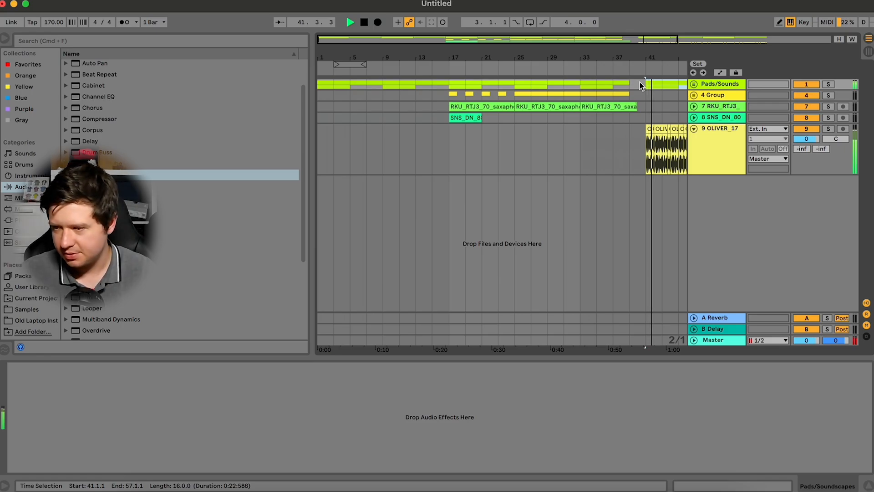
{"action": "scroll", "coordinate": [588, 207], "scroll_direction": "right", "scroll_amount": 10}
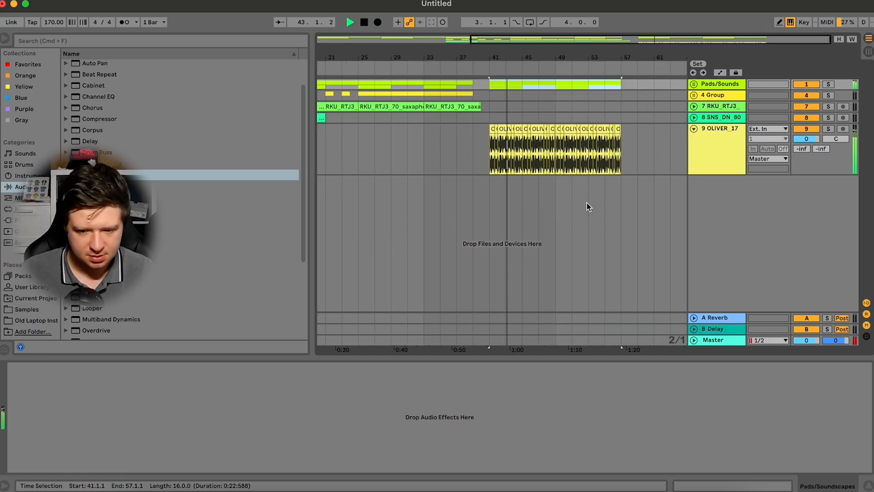
Play the transition from bar 37 and clear the Pads/Sounds group from bar 41 to bar 65
{"action": "left_click", "coordinate": [453, 88]}
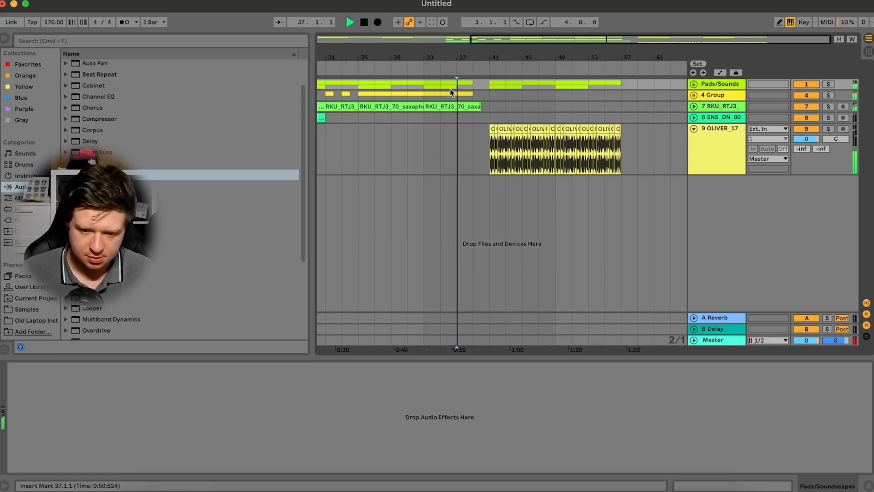
{"action": "left_click_drag", "start_coordinate": [492, 86], "coordinate": [650, 85]}
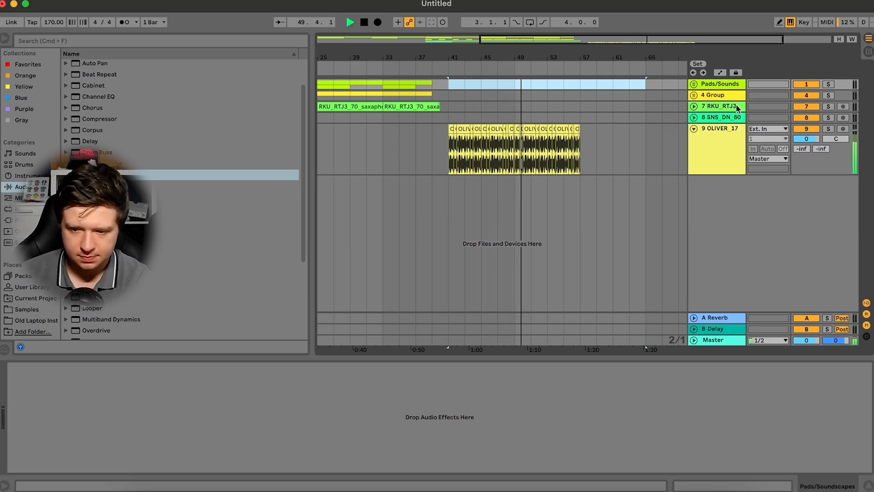
Expand the Pads/Sounds group, copy the 3 Serum track's clip from bar 33 to bar 49 and play it with the drums
{"action": "left_click", "coordinate": [692, 85]}
{"action": "left_click", "coordinate": [693, 85]}
{"action": "key", "text": "space"}
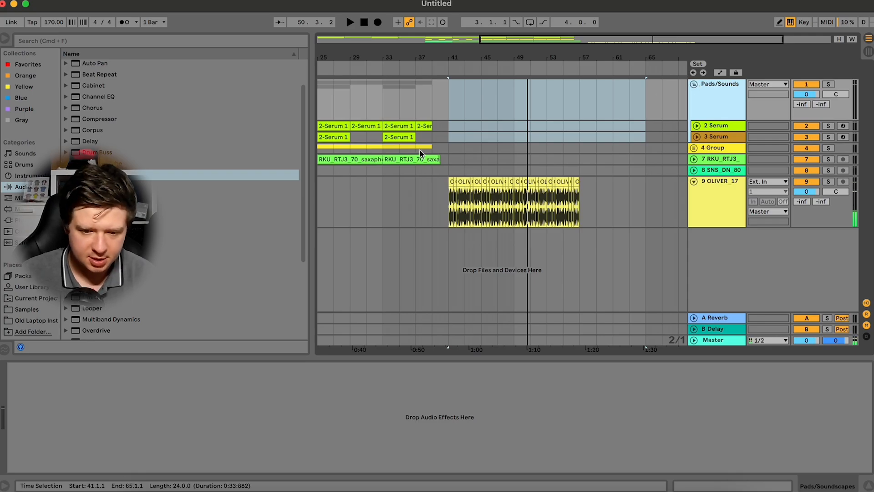
{"action": "left_click", "coordinate": [407, 137]}
{"action": "key", "text": "space"}
{"action": "left_click", "coordinate": [513, 136]}
{"action": "key", "text": "super+v"}
{"action": "key", "text": "space"}
{"action": "key", "text": "space"}
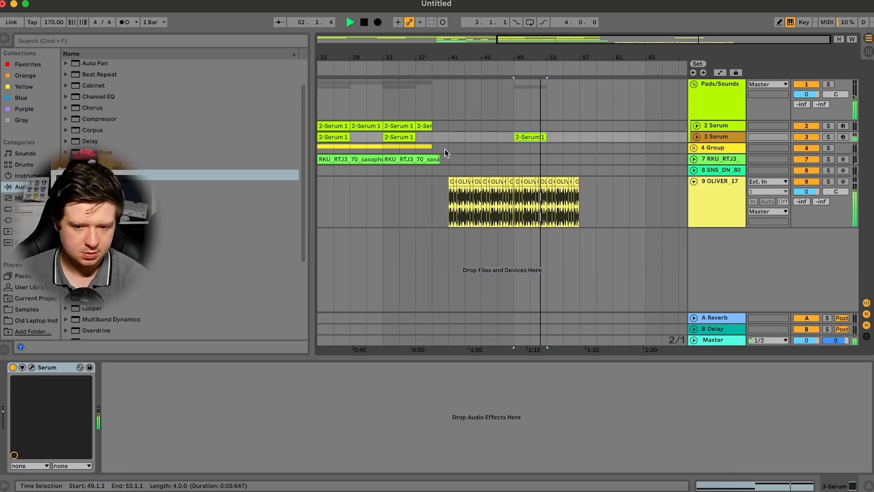
Expand the 3 Serum track, play its clip at bar 49 again and delete that clip
{"action": "left_click", "coordinate": [696, 137]}
{"action": "key", "text": "space"}
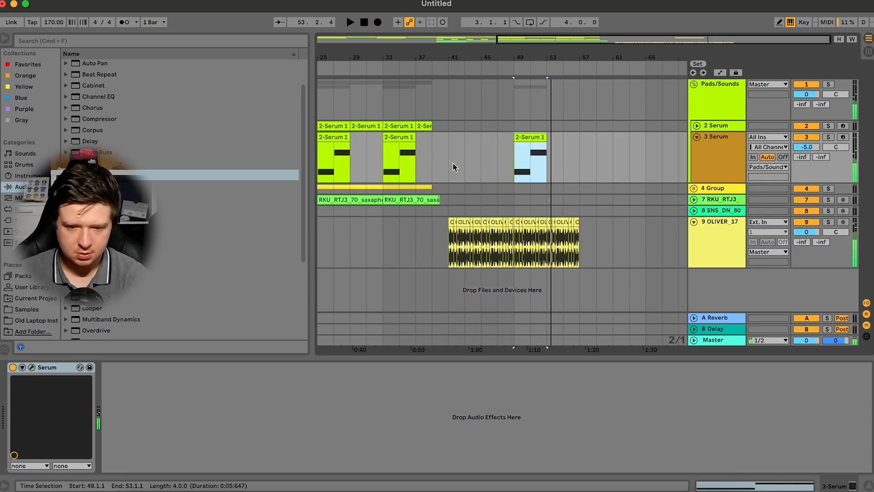
{"action": "scroll", "coordinate": [426, 158], "scroll_direction": "left", "scroll_amount": 5}
{"action": "scroll", "coordinate": [469, 158], "scroll_direction": "right", "scroll_amount": 4}
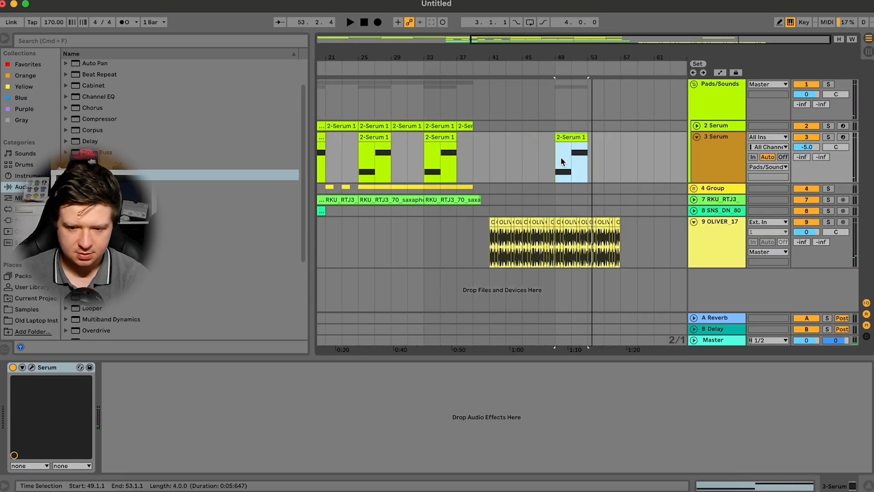
{"action": "key", "text": "space"}
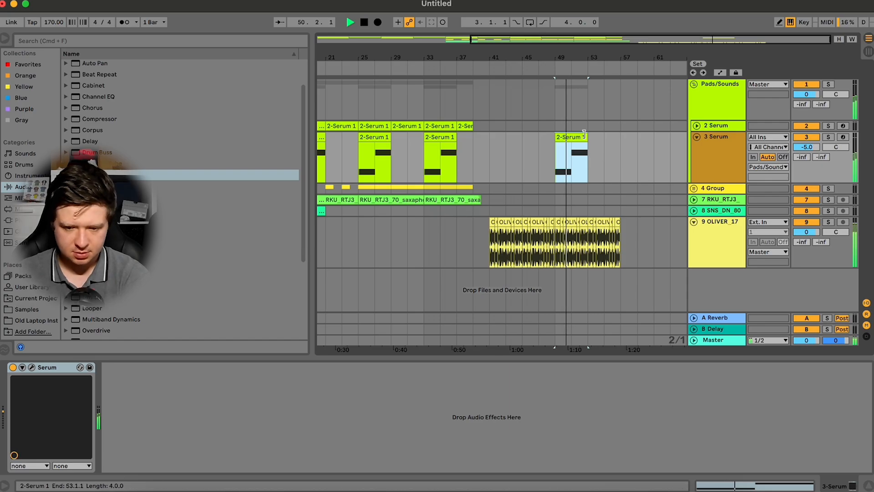
{"action": "key", "text": "Delete"}
{"action": "key", "text": "space"}
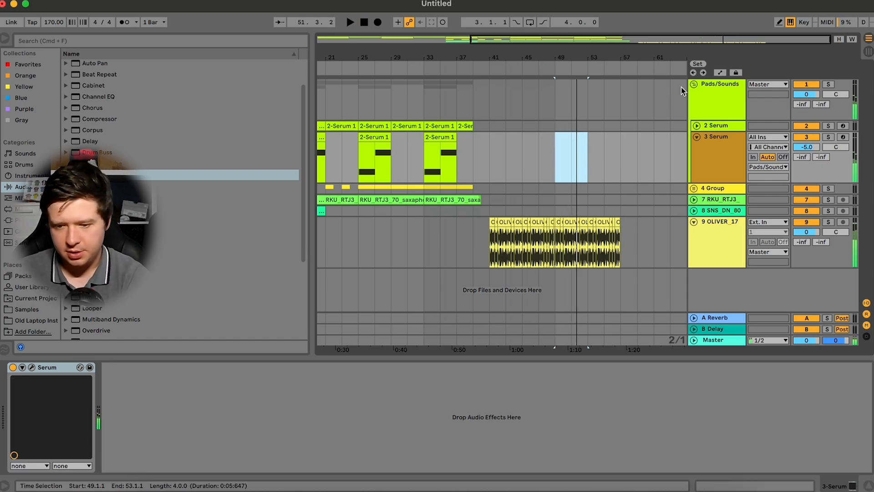
Collapse the Pads/Sounds group and insert a new MIDI track below the OLIVER_17 drum track
{"action": "left_click", "coordinate": [693, 85]}
{"action": "left_click", "coordinate": [717, 157]}
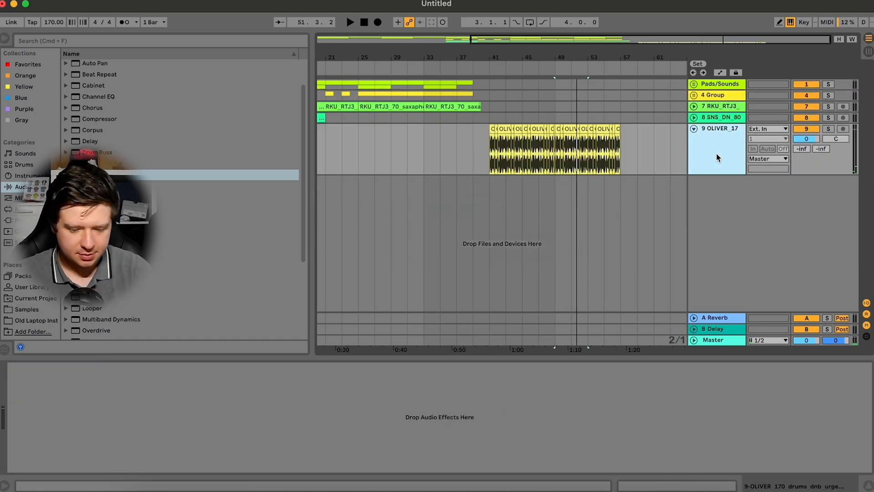
{"action": "key", "text": "super+shift+t"}
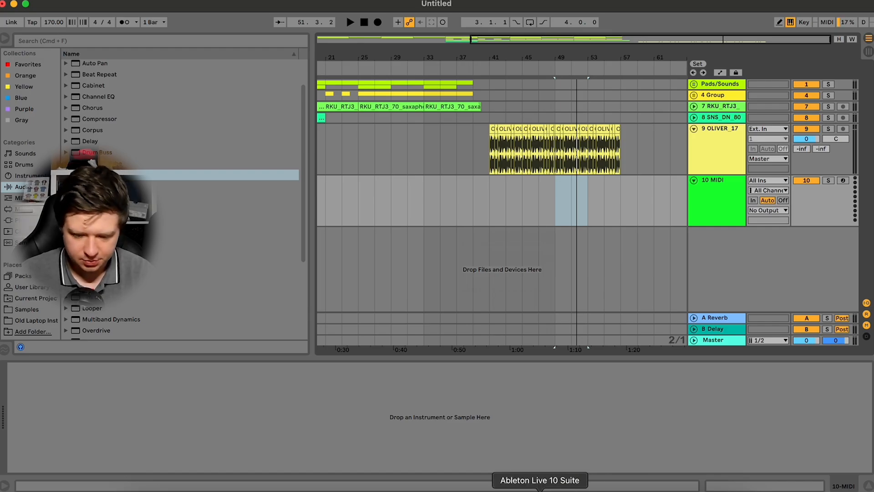
Switch to Splice and search the presets for 808
{"action": "left_click", "coordinate": [622, 489]}
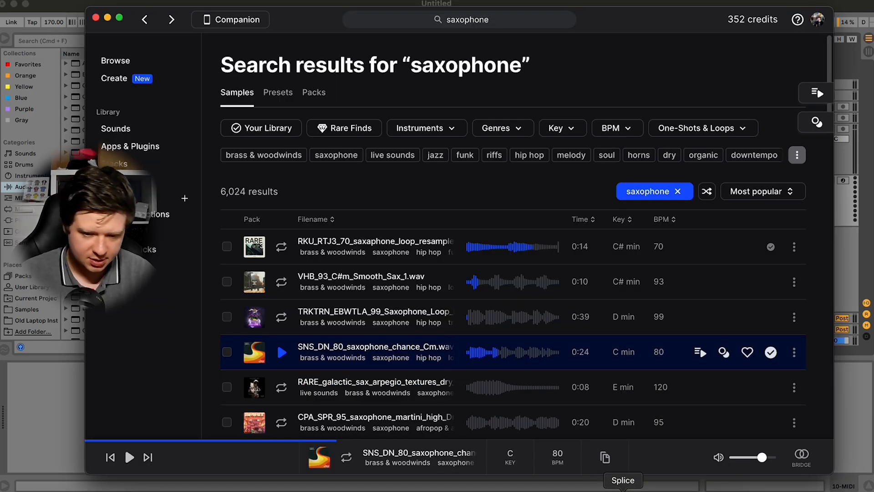
{"action": "left_click", "coordinate": [277, 94]}
{"action": "left_click", "coordinate": [461, 19]}
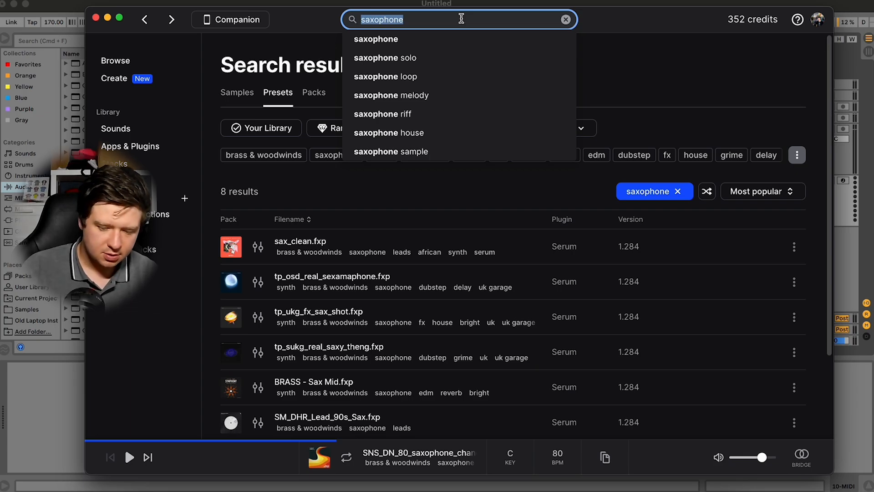
{"action": "type", "text": "808"}
{"action": "key", "text": "Return"}
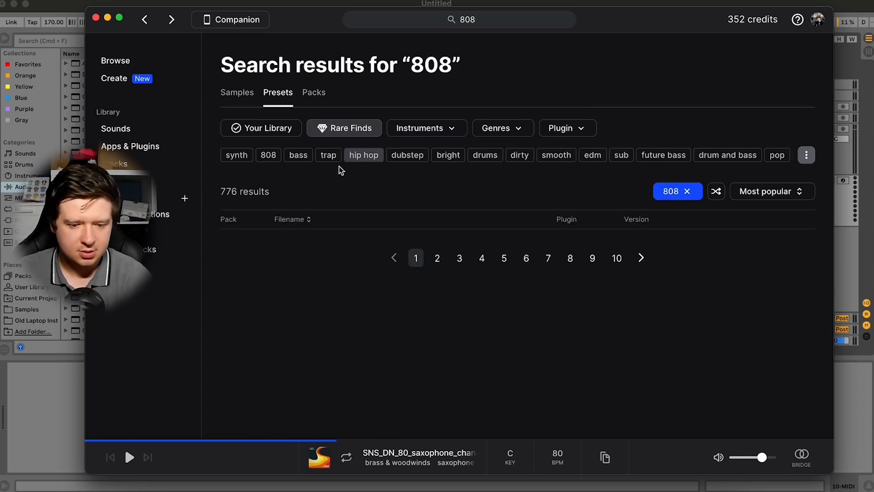
Audition the 808 presets one after another, from SM_DKP_808_anna_k.fxp down through the list, for a suitable bass sound
{"action": "left_click", "coordinate": [259, 247]}
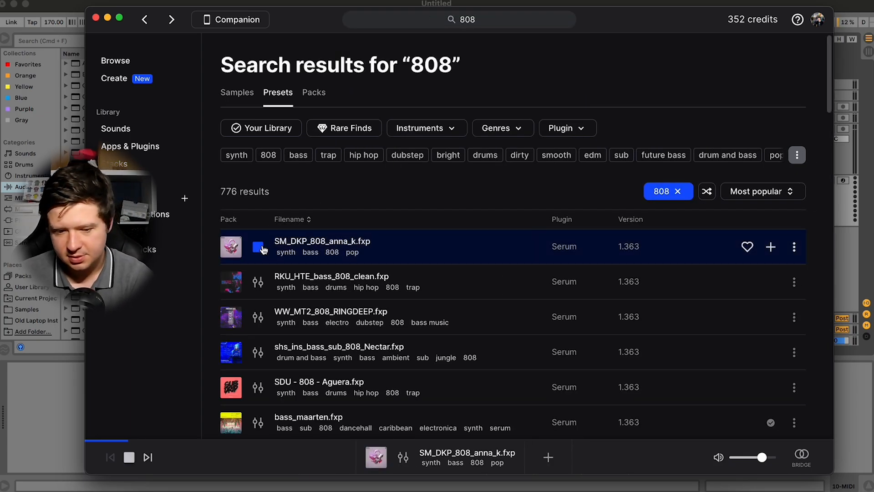
{"action": "key", "text": "Down"}
{"action": "key", "text": "Down"}
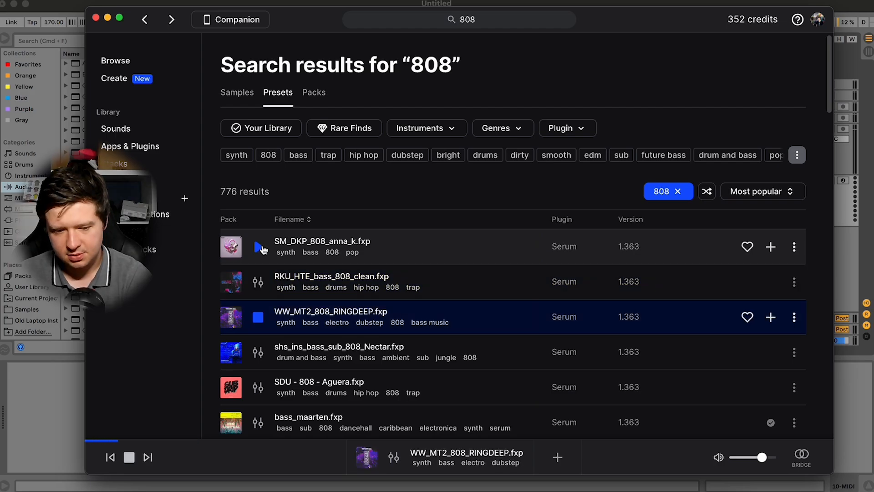
{"action": "key", "text": "Down"}
{"action": "key", "text": "Down"}
{"action": "key", "text": "Down"}
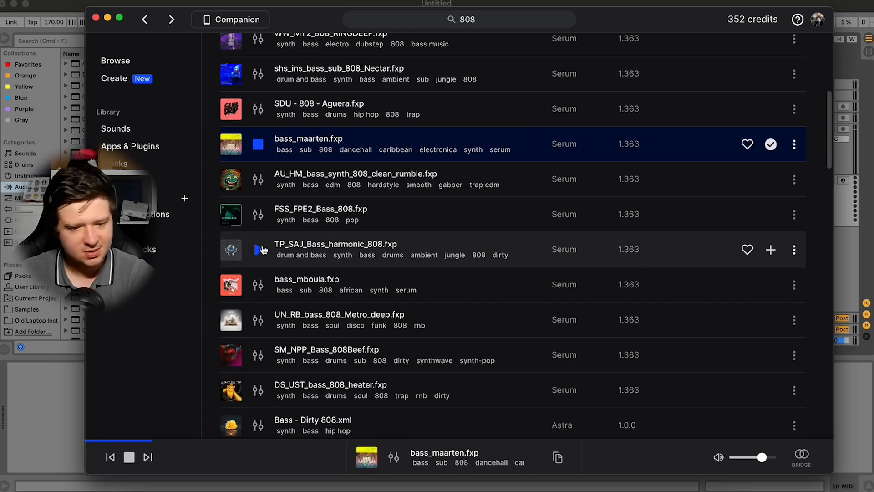
{"action": "key", "text": "Down"}
{"action": "key", "text": "Down"}
{"action": "key", "text": "Down"}
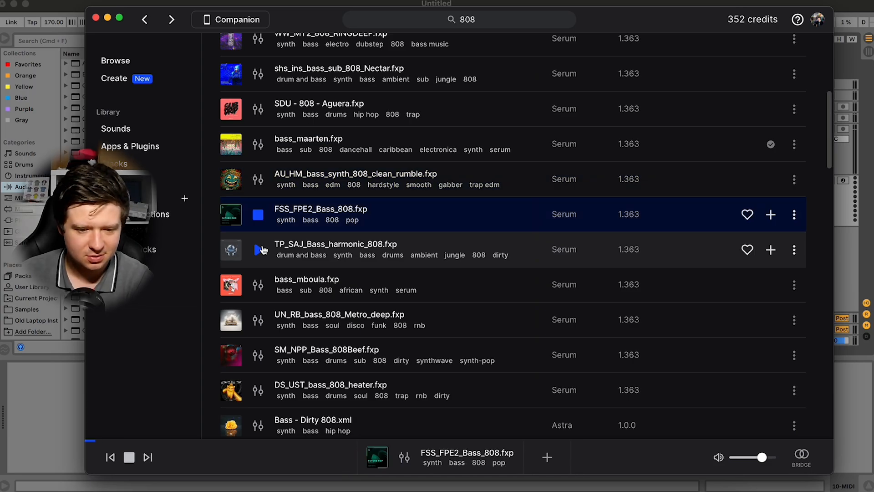
{"action": "key", "text": "Down"}
{"action": "key", "text": "Down"}
{"action": "key", "text": "Down"}
{"action": "key", "text": "Down"}
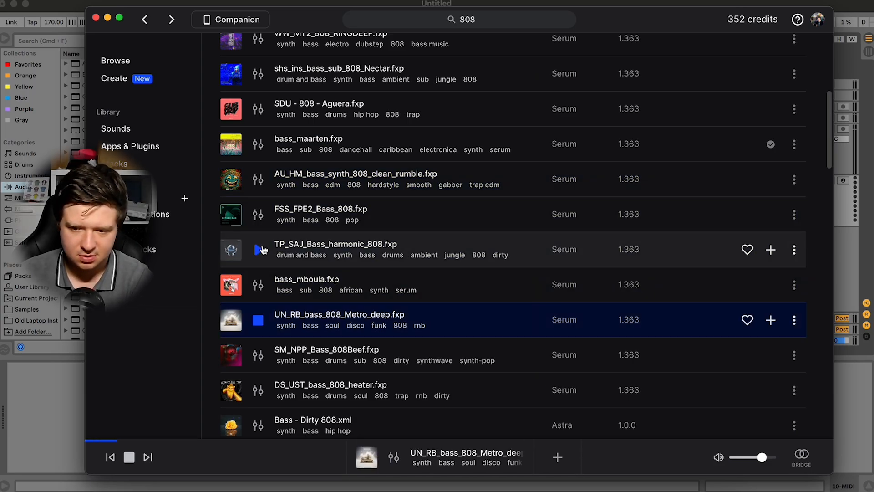
{"action": "key", "text": "Down"}
{"action": "key", "text": "Down"}
{"action": "key", "text": "Down"}
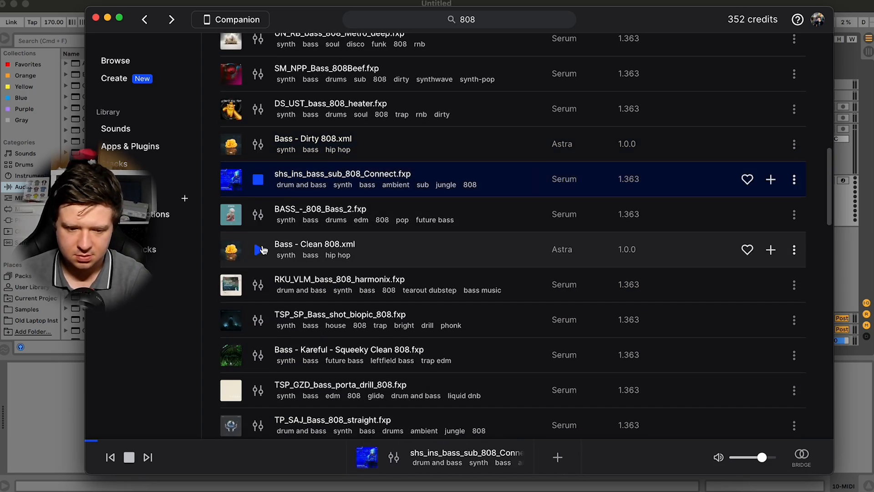
Stop the preview of shs_ins_bass_sub_808_Connect.fxp, add the preset to the library and switch back to Ableton Live
{"action": "key", "text": "Up"}
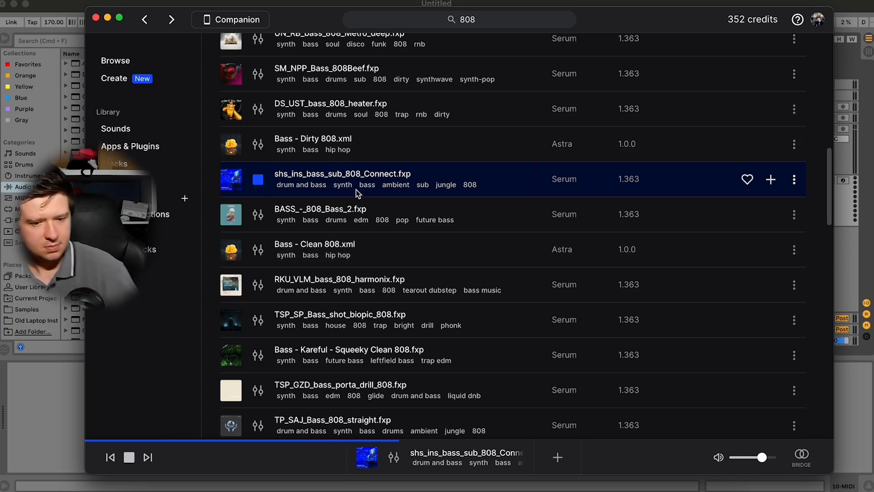
{"action": "key", "text": "space"}
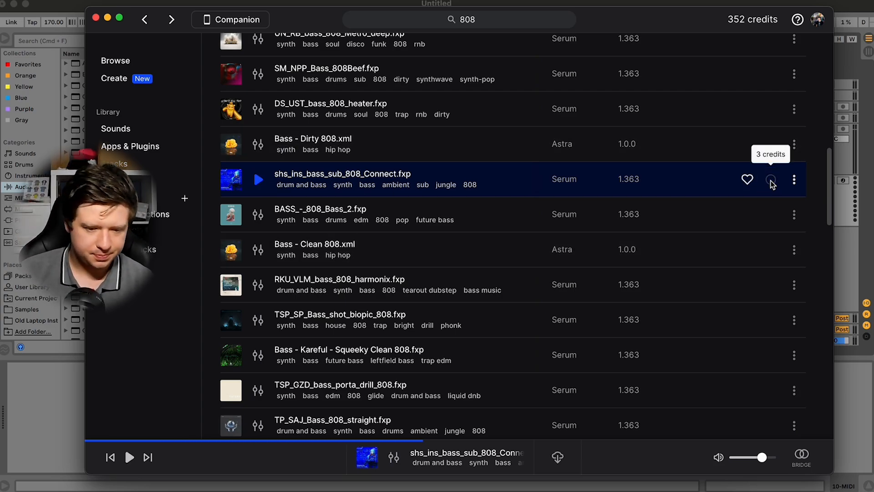
{"action": "left_click", "coordinate": [858, 211]}
Load the Serum VST3 instrument onto the empty MIDI track 10
{"action": "left_click", "coordinate": [710, 196]}
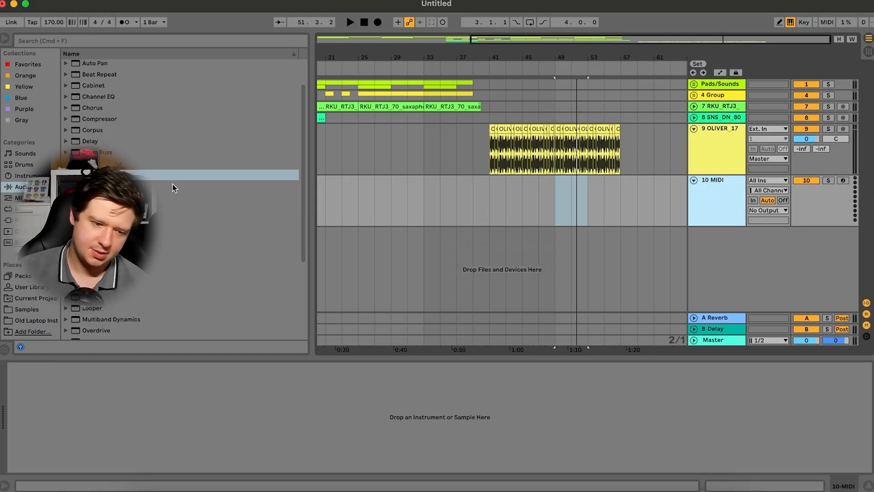
{"action": "left_click", "coordinate": [23, 220]}
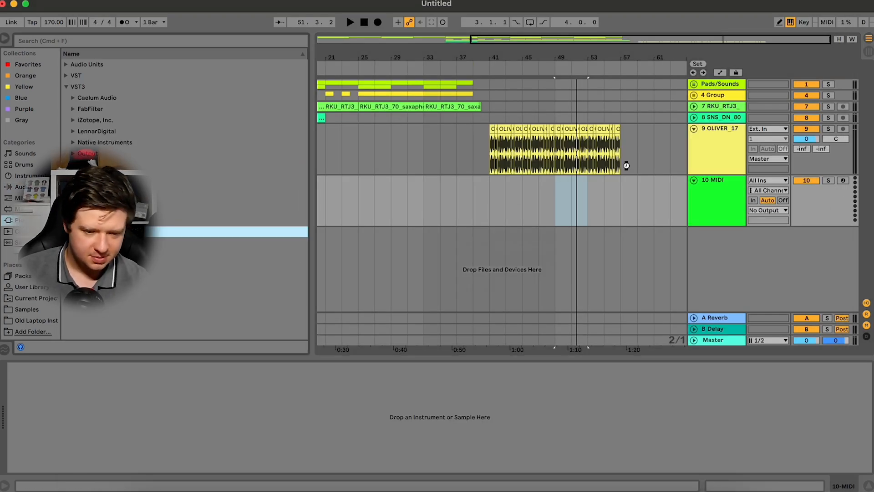
{"action": "left_click_drag", "start_coordinate": [727, 216], "coordinate": [728, 219]}
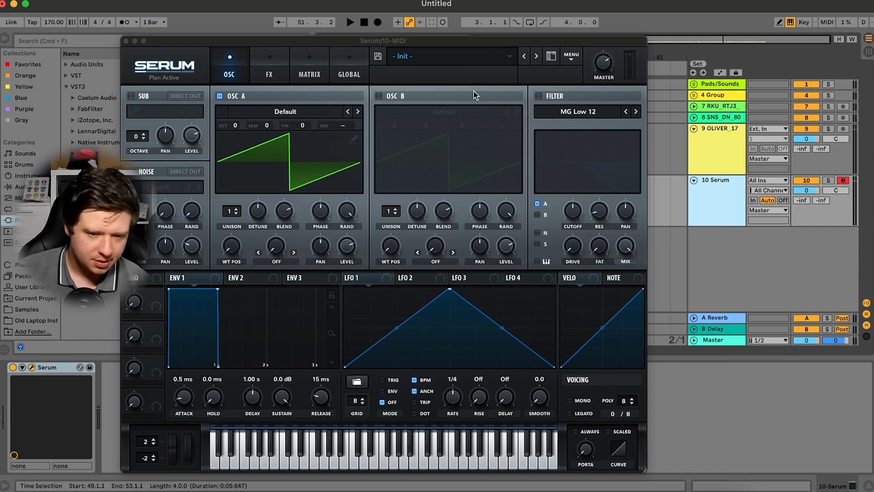
Look through Serum's Splice presets for the downloaded 808 bass and check the preset's name in Splice
{"action": "left_click", "coordinate": [480, 54]}
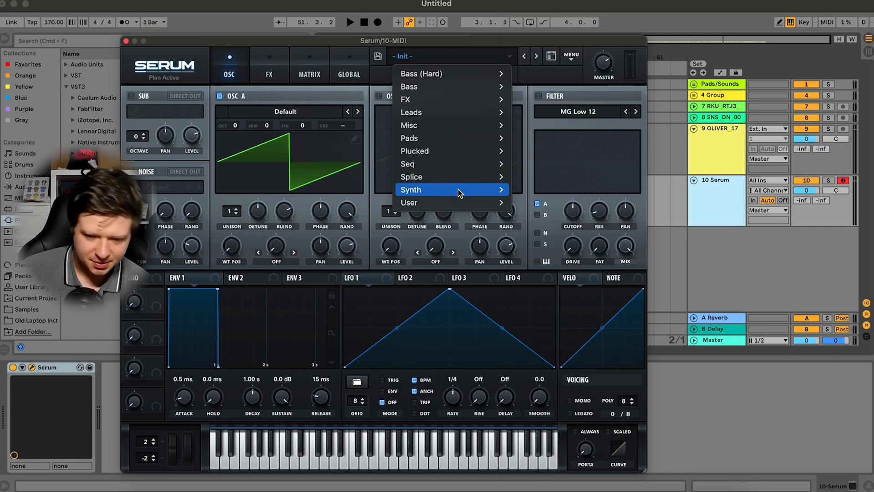
{"action": "mouse_move", "coordinate": [490, 177]}
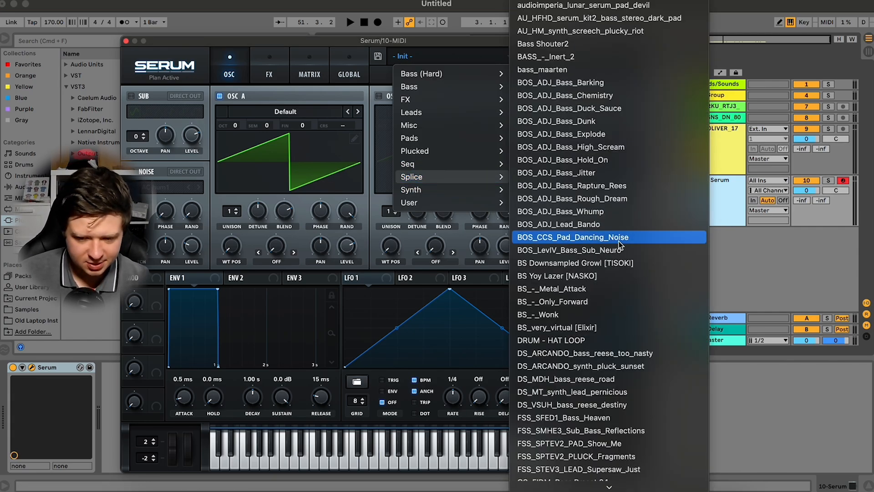
{"action": "scroll", "coordinate": [620, 246], "scroll_direction": "down", "scroll_amount": 10}
{"action": "scroll", "coordinate": [619, 247], "scroll_direction": "up", "scroll_amount": 3}
{"action": "scroll", "coordinate": [619, 247], "scroll_direction": "down", "scroll_amount": 3}
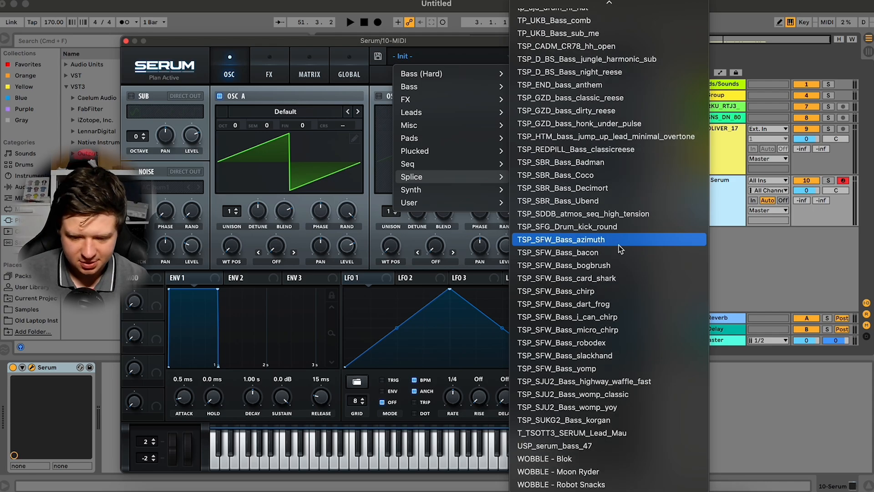
{"action": "scroll", "coordinate": [620, 248], "scroll_direction": "up", "scroll_amount": 10}
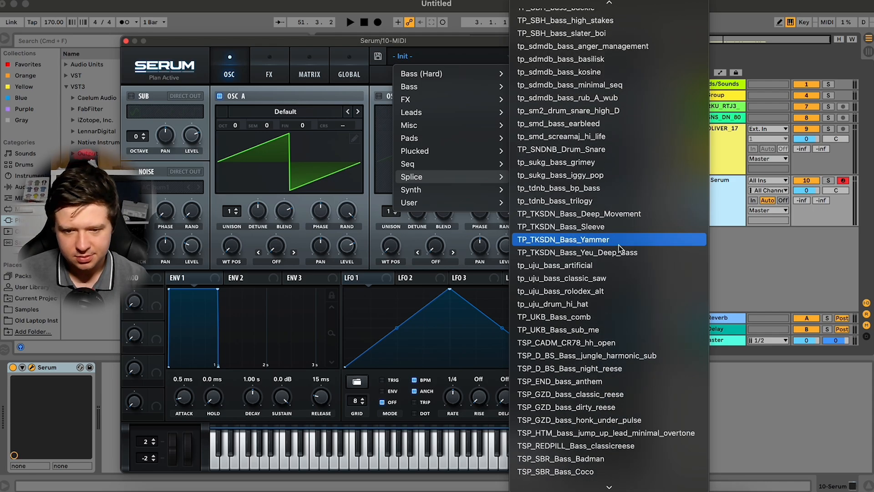
{"action": "scroll", "coordinate": [620, 248], "scroll_direction": "up", "scroll_amount": 3}
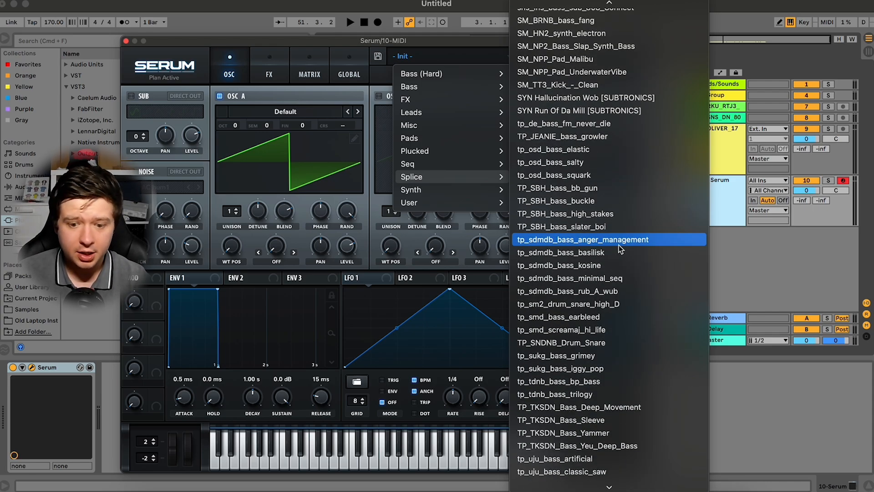
{"action": "scroll", "coordinate": [621, 249], "scroll_direction": "up", "scroll_amount": 1}
{"action": "left_click", "coordinate": [623, 490]}
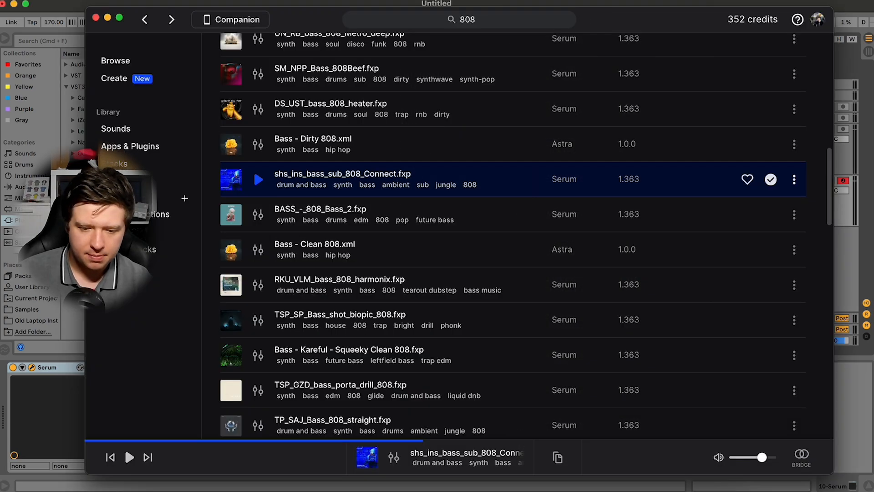
{"action": "left_click", "coordinate": [840, 375]}
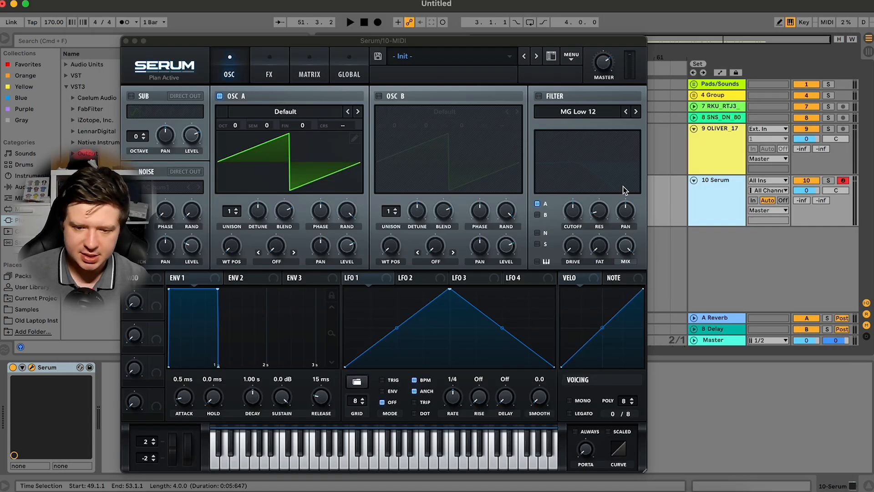
Load the preset shs_ins_bass_sub_808_Connect from the Splice presets into Serum
{"action": "left_click", "coordinate": [467, 54]}
{"action": "mouse_move", "coordinate": [430, 177]}
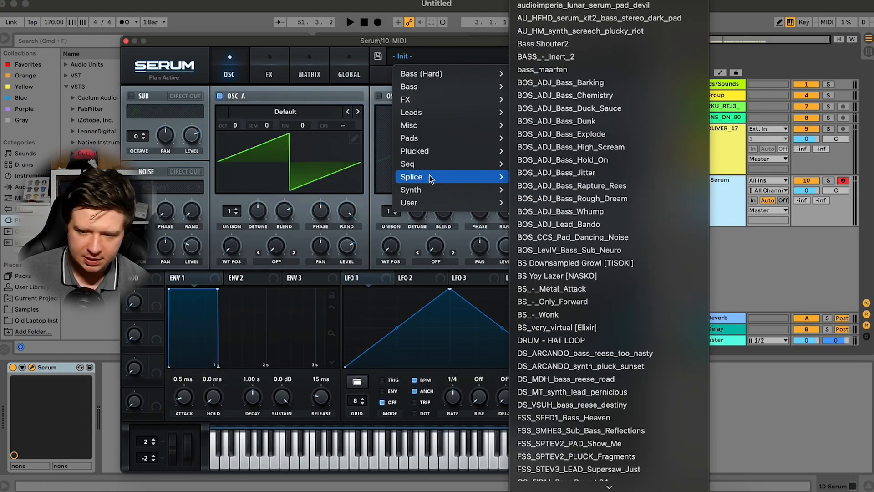
{"action": "scroll", "coordinate": [702, 213], "scroll_direction": "down", "scroll_amount": 5}
{"action": "scroll", "coordinate": [649, 225], "scroll_direction": "down", "scroll_amount": 5}
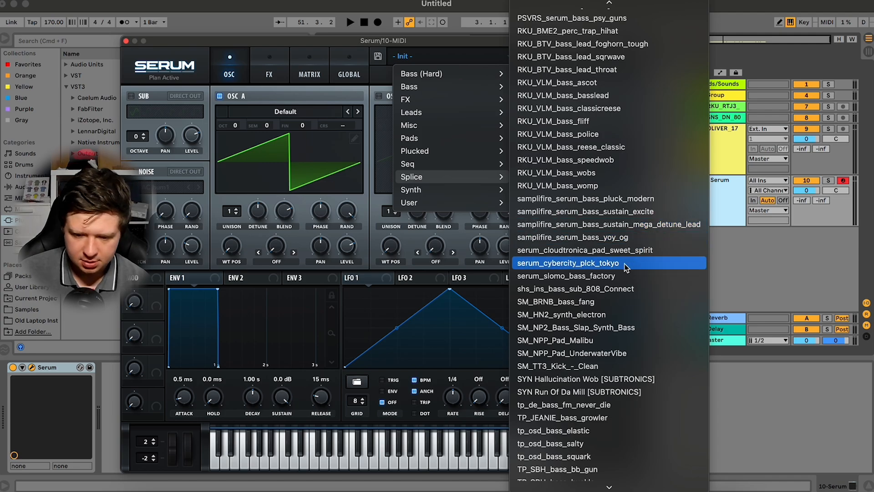
{"action": "left_click", "coordinate": [610, 289]}
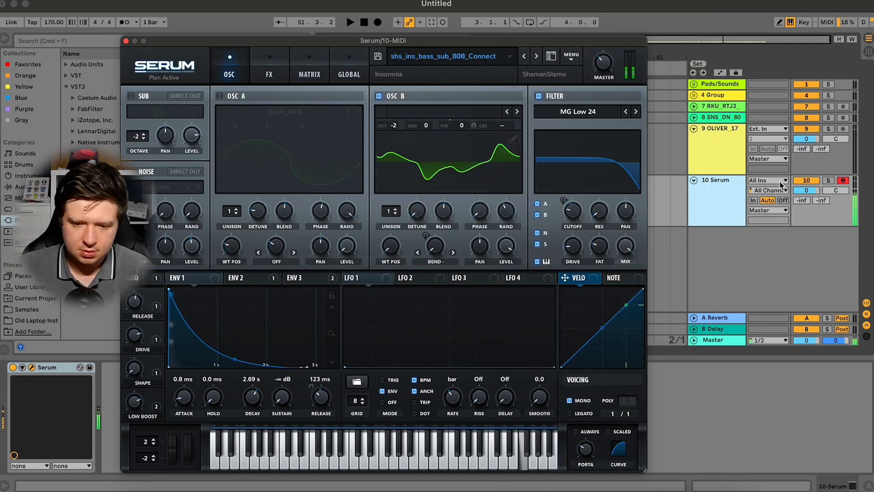
Lower the computer keyboard range to C2–D3 and audition the 808 bass alone and over the arrangement from bar 25
{"action": "key", "text": "z"}
{"action": "key", "text": "z"}
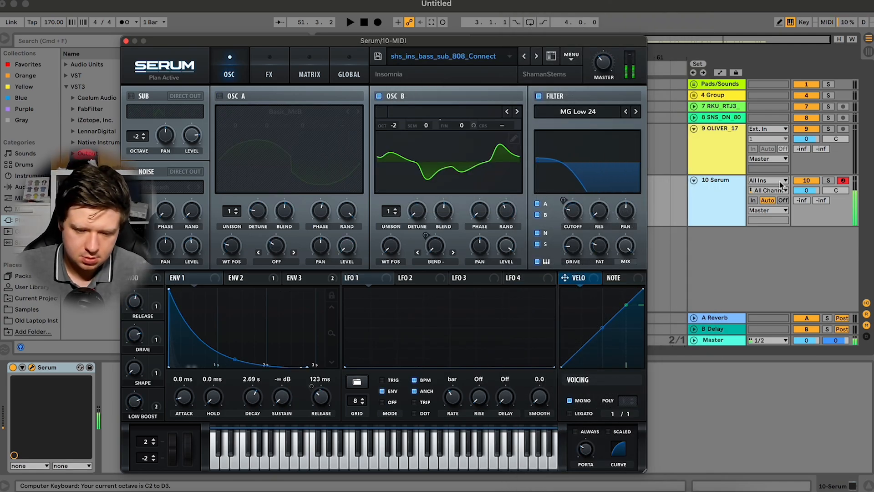
{"action": "key", "text": "d"}
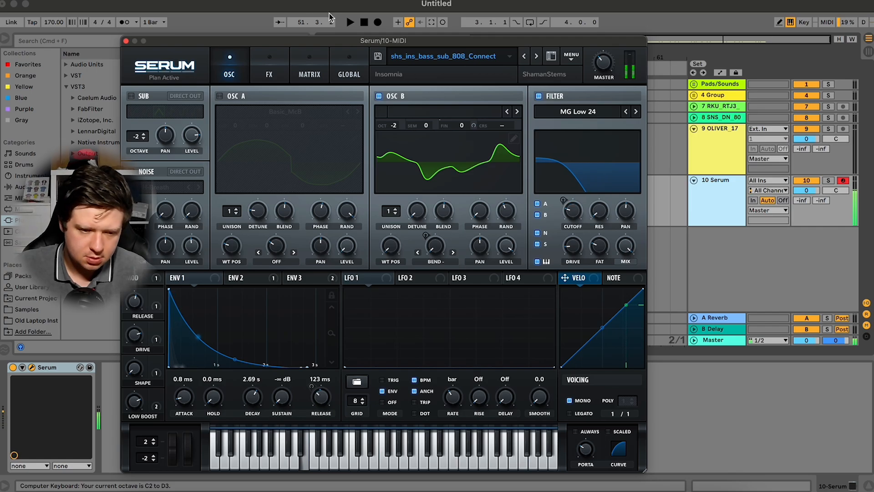
{"action": "left_click_drag", "start_coordinate": [176, 40], "coordinate": [621, 166]}
{"action": "left_click", "coordinate": [365, 200]}
{"action": "key", "text": "space"}
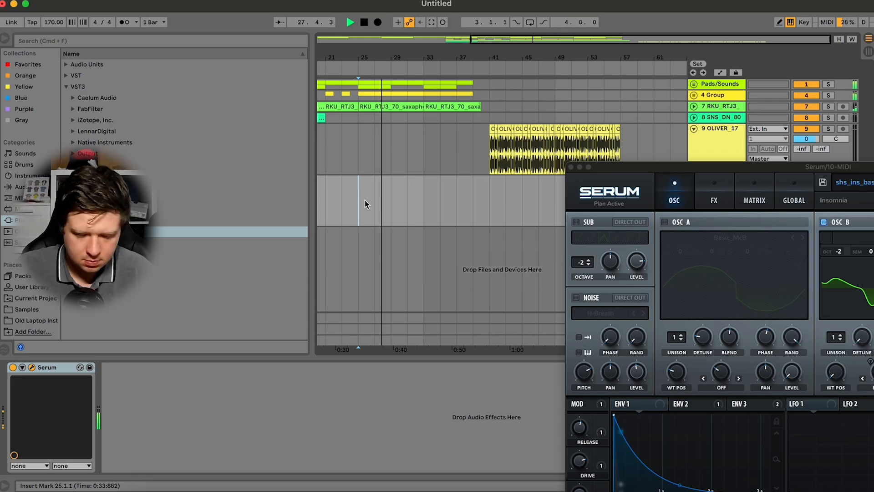
{"action": "key", "text": "z"}
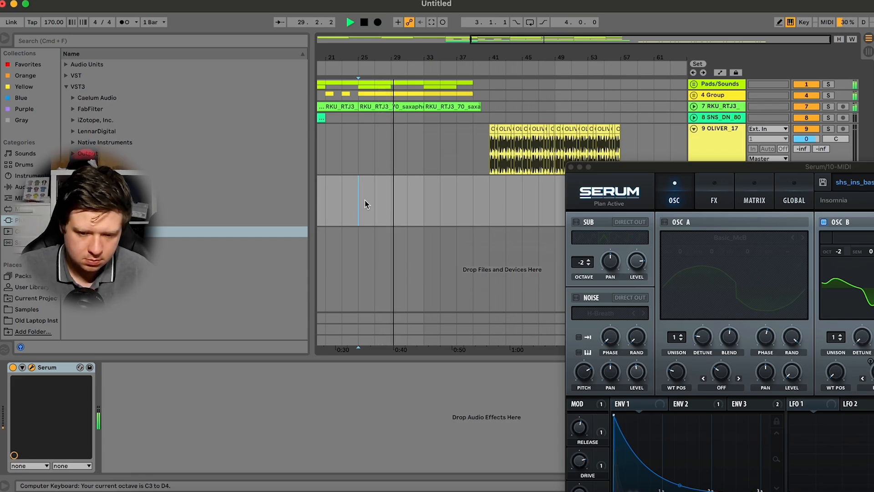
{"action": "key", "text": "z"}
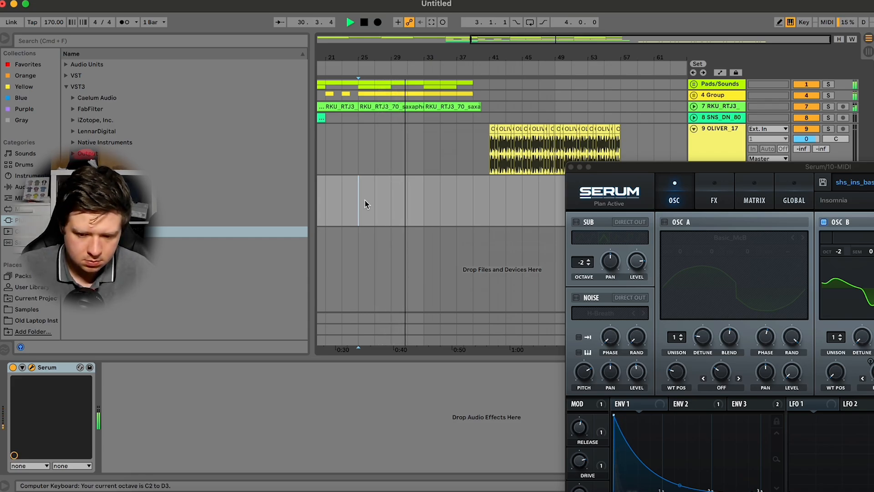
Place the insert marker at bar 41 on the Serum track and review the preset's effects and oscillator settings
{"action": "left_click", "coordinate": [489, 177]}
{"action": "left_click_drag", "start_coordinate": [643, 168], "coordinate": [441, 118]}
{"action": "left_click", "coordinate": [515, 140]}
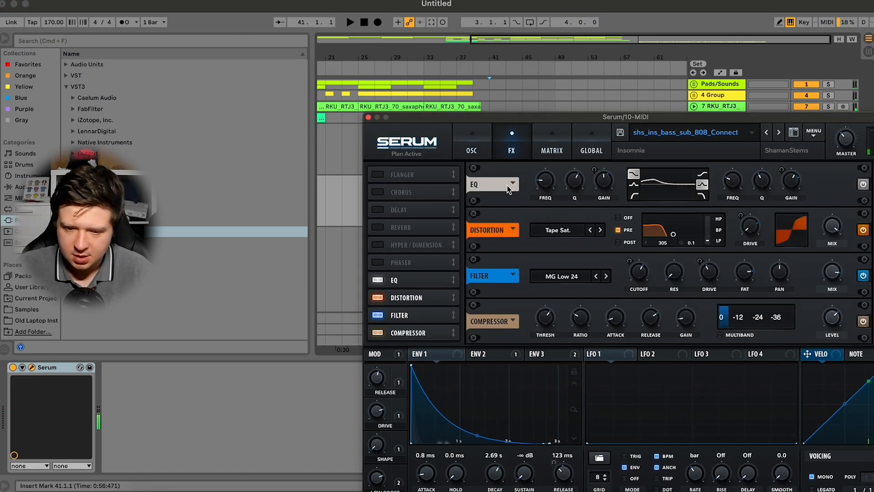
{"action": "left_click", "coordinate": [472, 145]}
{"action": "left_click_drag", "start_coordinate": [691, 118], "coordinate": [541, 92]}
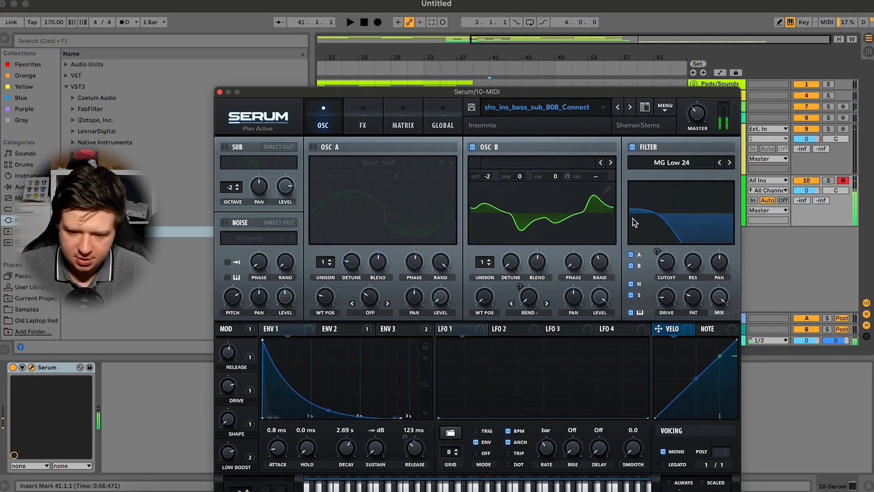
Test the preset's Osc B and the cutoffs of its main and effects filters, and close the Serum window
{"action": "left_click_drag", "start_coordinate": [671, 280], "coordinate": [670, 272]}
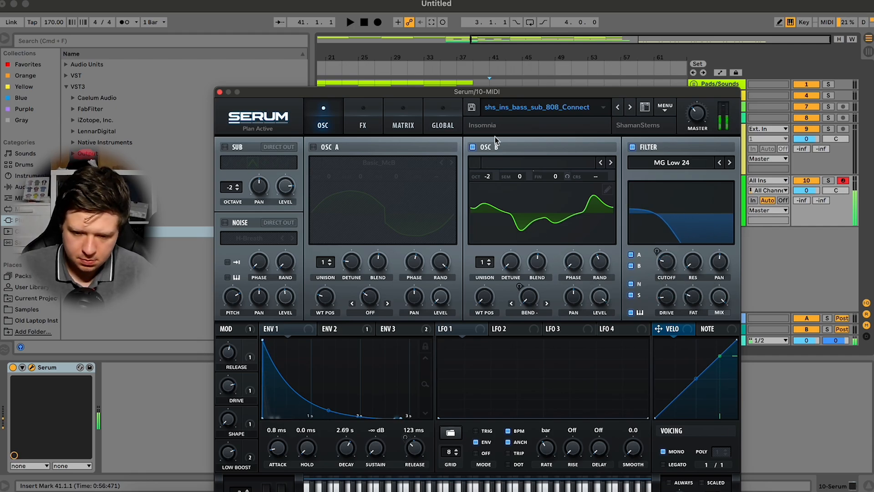
{"action": "left_click", "coordinate": [473, 147]}
{"action": "left_click", "coordinate": [473, 148]}
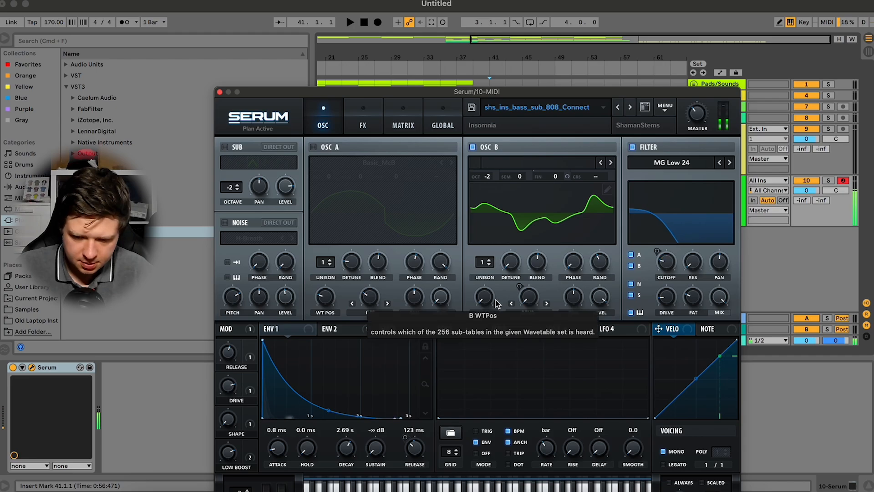
{"action": "left_click", "coordinate": [374, 125]}
{"action": "left_click_drag", "start_coordinate": [491, 257], "coordinate": [495, 263]}
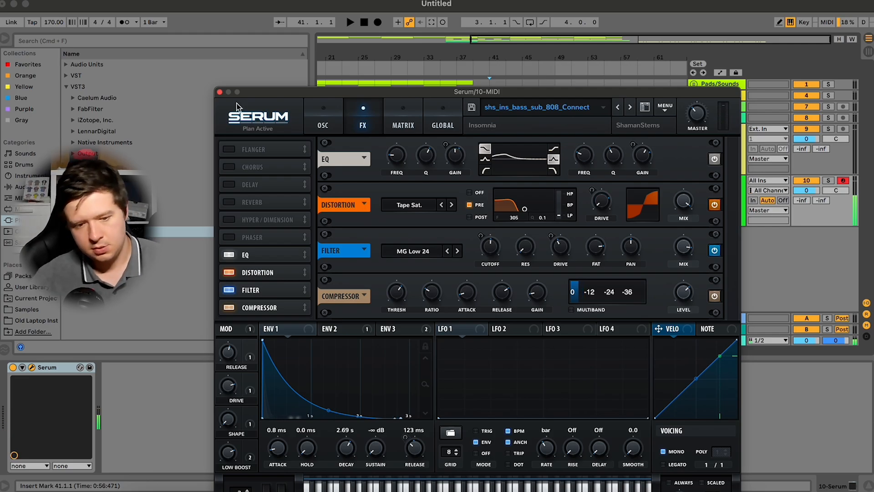
{"action": "left_click", "coordinate": [219, 93]}
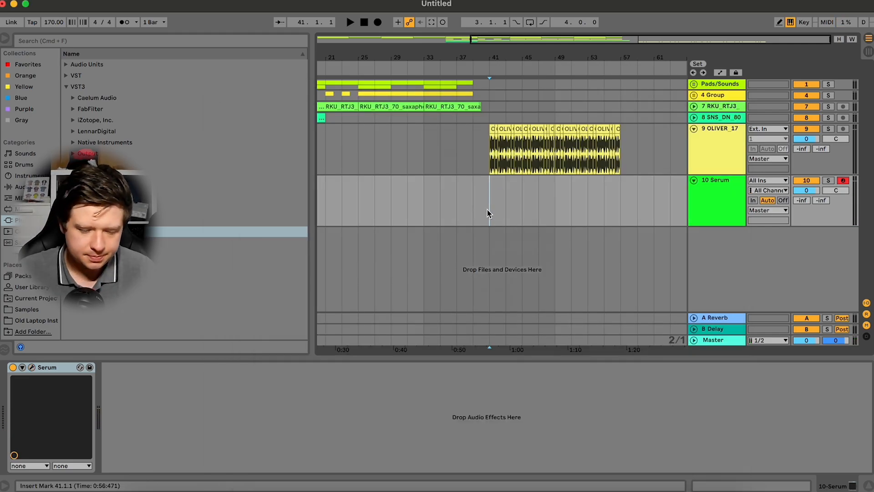
Record a bass take on the Serum track from bar 41 to bar 49 alongside the drum break
{"action": "left_click", "coordinate": [378, 23]}
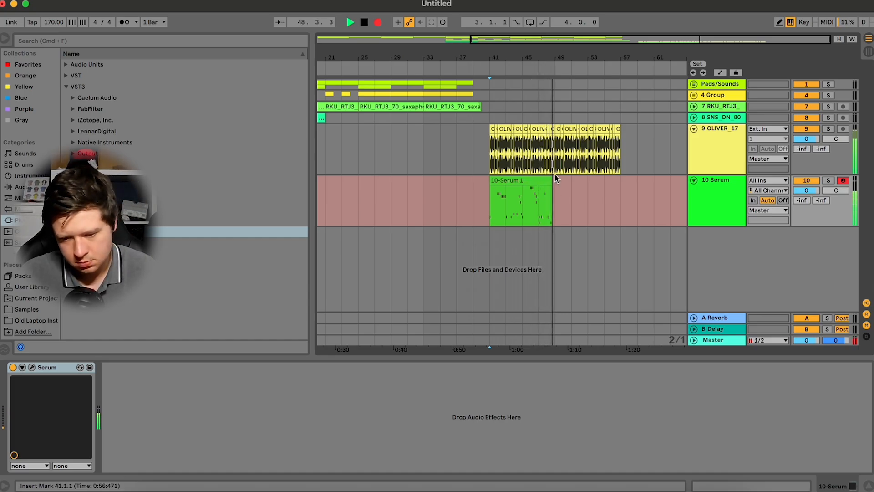
{"action": "key", "text": "space"}
{"action": "left_click", "coordinate": [573, 196]}
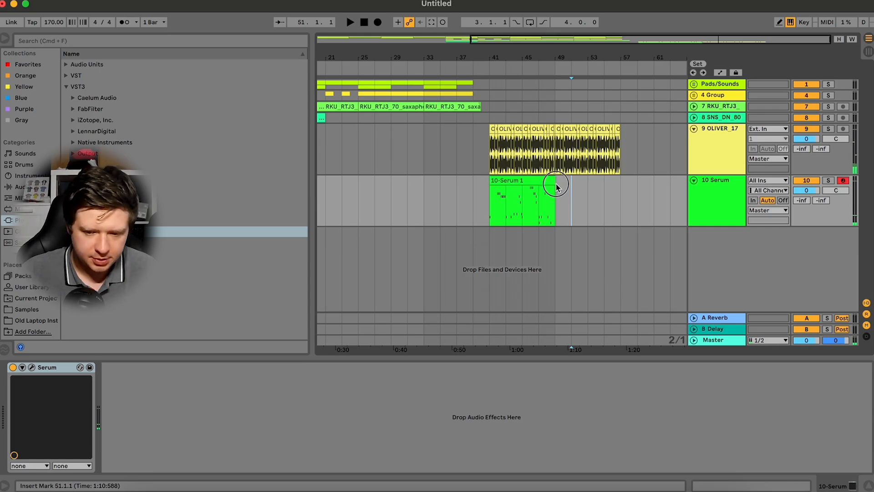
{"action": "left_click_drag", "start_coordinate": [586, 190], "coordinate": [557, 201]}
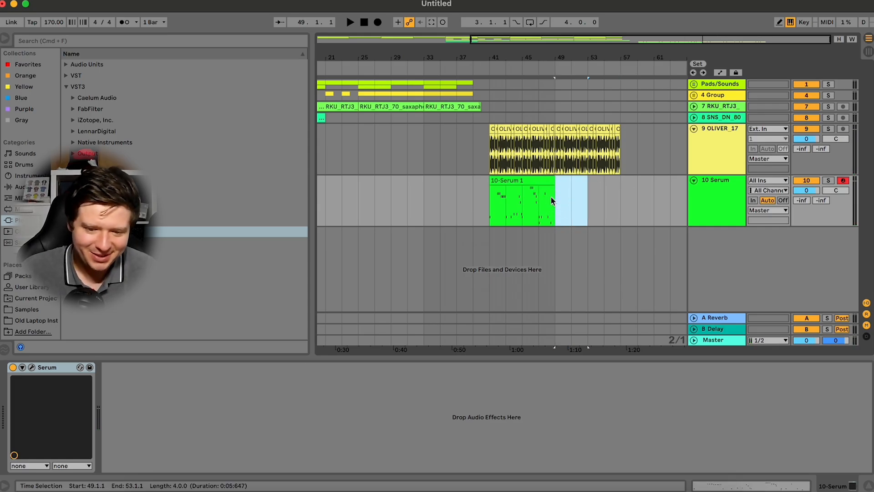
Open the recorded Serum clip in the piano roll and delete all of its notes
{"action": "double_click", "coordinate": [507, 184]}
{"action": "scroll", "coordinate": [332, 363], "scroll_direction": "up", "scroll_amount": 5}
{"action": "left_click", "coordinate": [269, 341]}
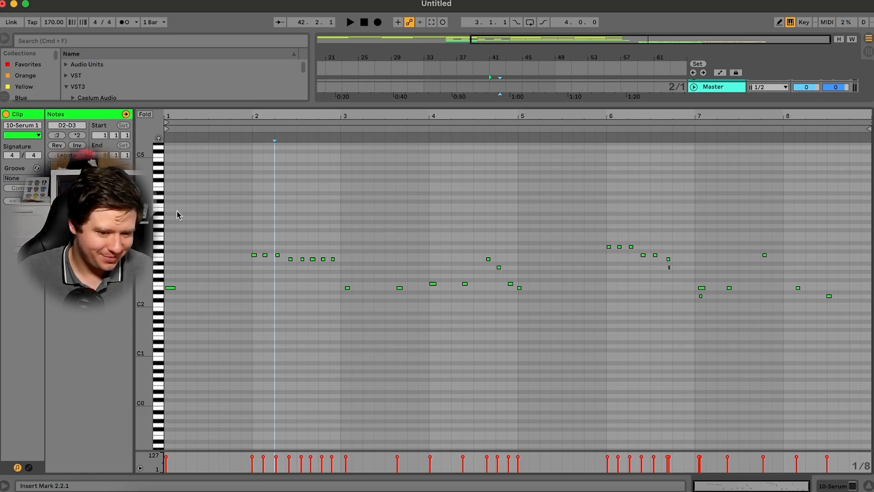
{"action": "left_click_drag", "start_coordinate": [155, 234], "coordinate": [196, 235]}
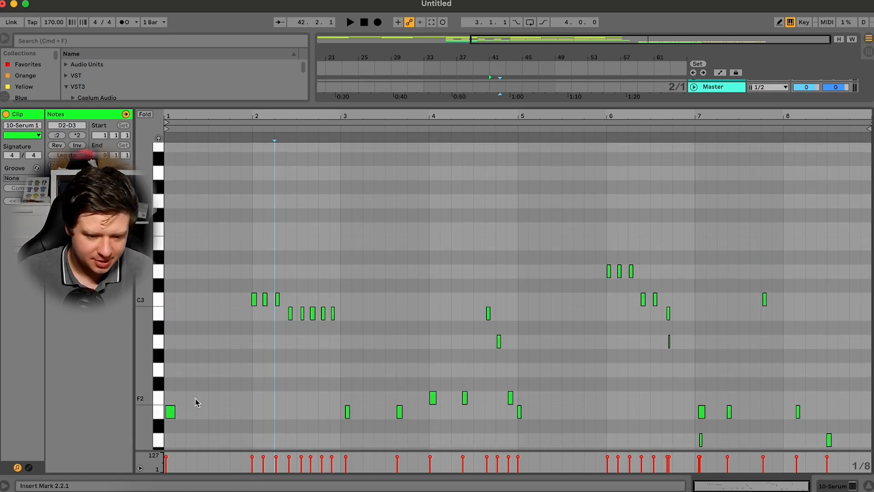
{"action": "scroll", "coordinate": [195, 402], "scroll_direction": "down", "scroll_amount": 2}
{"action": "key", "text": "super+a"}
{"action": "key", "text": "BackSpace"}
Draw two eighth-length E2 notes in the clip, one at 1.1.1 and one at 1.2.3
{"action": "double_click", "coordinate": [168, 391]}
{"action": "mouse_move", "coordinate": [173, 391]}
{"action": "left_mouse_down"}
{"action": "mouse_move", "coordinate": [205, 391]}
{"action": "mouse_move", "coordinate": [174, 391]}
{"action": "left_mouse_up"}
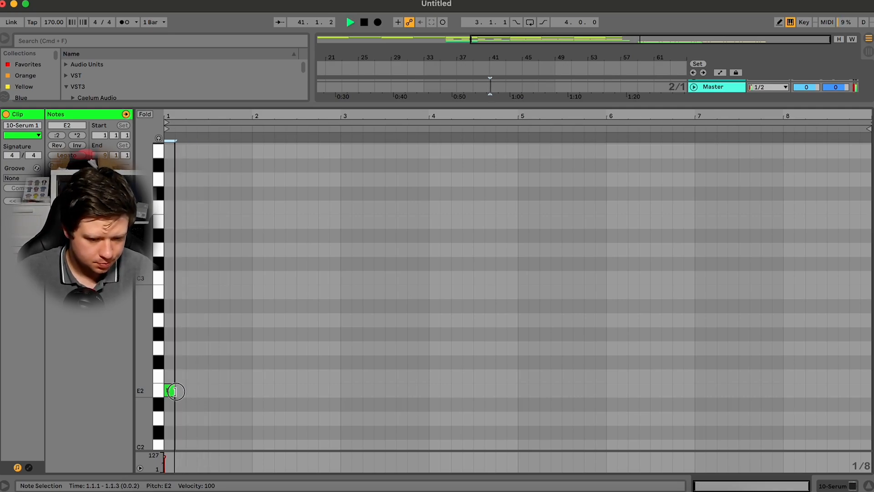
{"action": "double_click", "coordinate": [199, 389]}
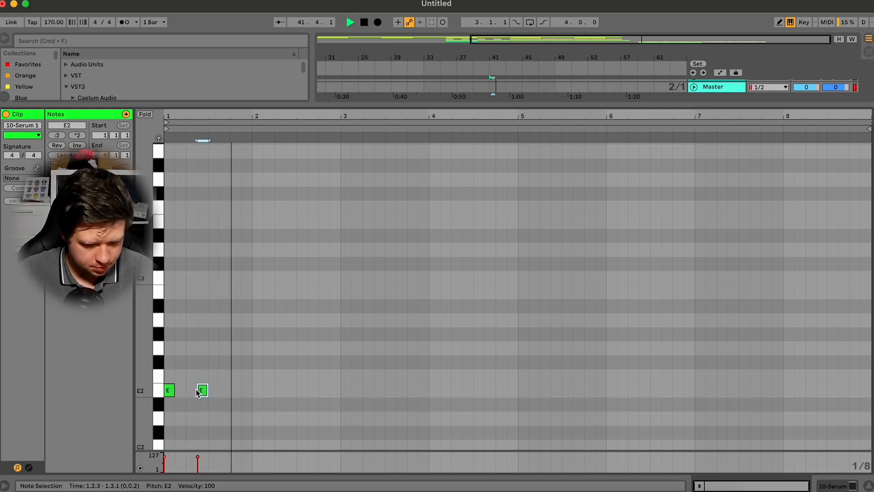
Copy the two E2 notes to the start of bar 2 one octave higher, at E3
{"action": "key", "text": "super+a"}
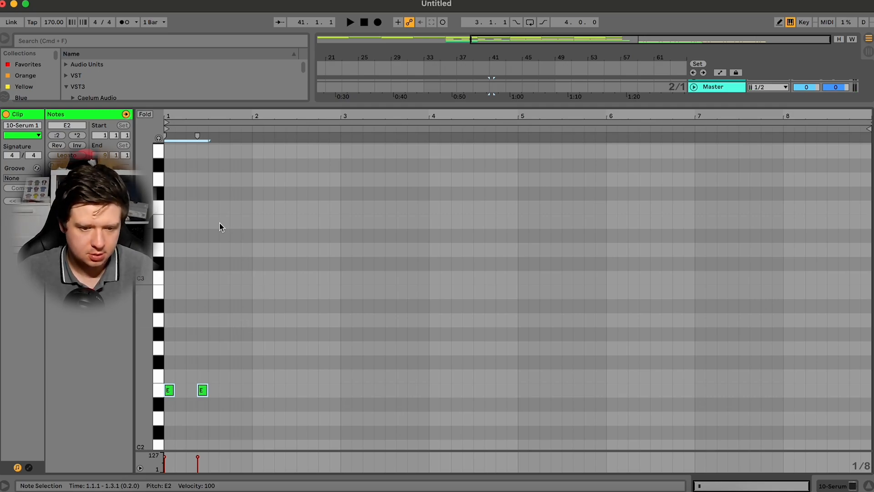
{"action": "key", "text": "space"}
{"action": "left_click", "coordinate": [254, 214]}
{"action": "key", "text": "super+v"}
{"action": "left_click_drag", "start_coordinate": [276, 228], "coordinate": [300, 206]}
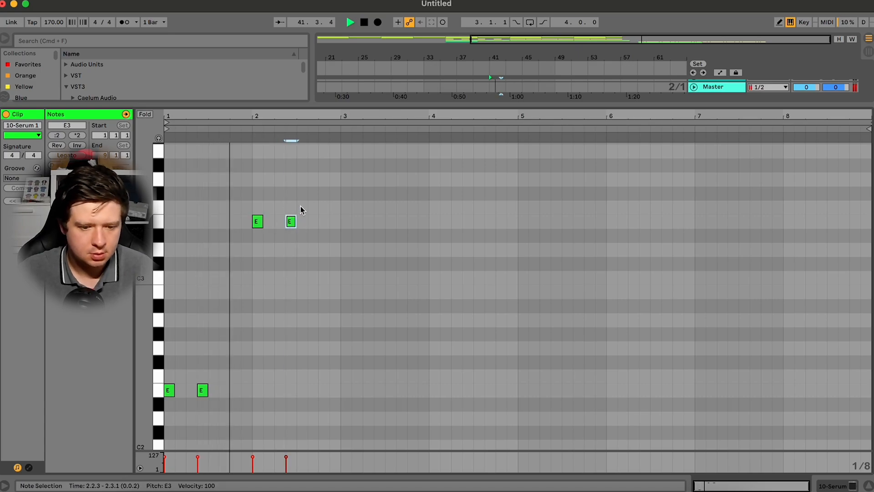
Shift the second E3 note earlier to 2.1.3 and play back the bass pattern
{"action": "key", "text": "space"}
{"action": "key", "text": "Left"}
{"action": "key", "text": "space"}
{"action": "key", "text": "Left"}
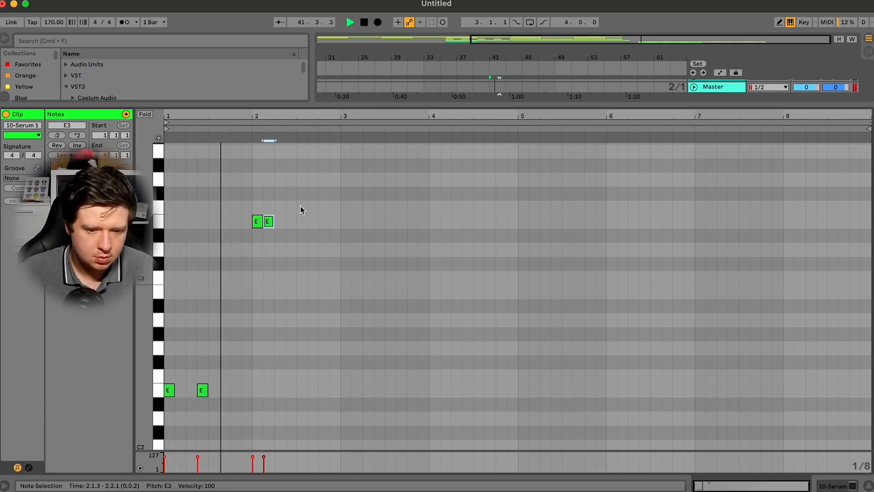
{"action": "key", "text": "space"}
{"action": "left_click_drag", "start_coordinate": [282, 234], "coordinate": [252, 209]}
{"action": "key", "text": "space"}
{"action": "left_click", "coordinate": [271, 220]}
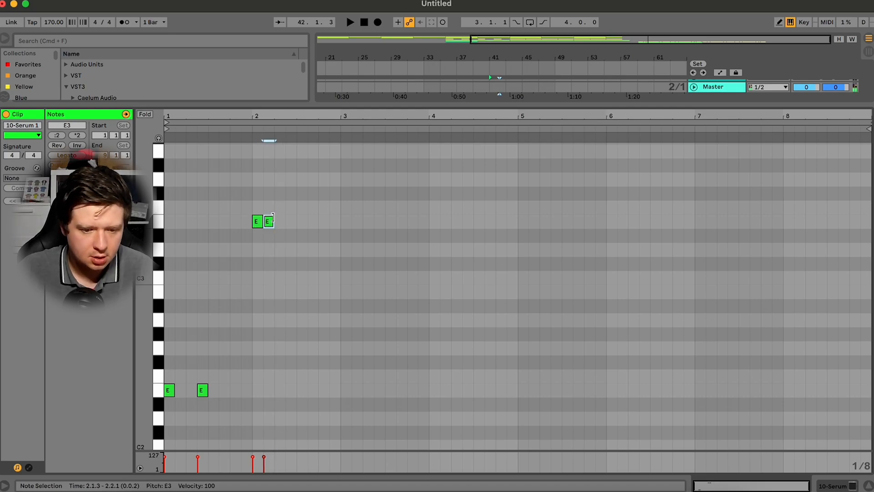
During playback, add a third E3 note at 2.2.1 and a C3 note at 2.2.3
{"action": "key", "text": "space"}
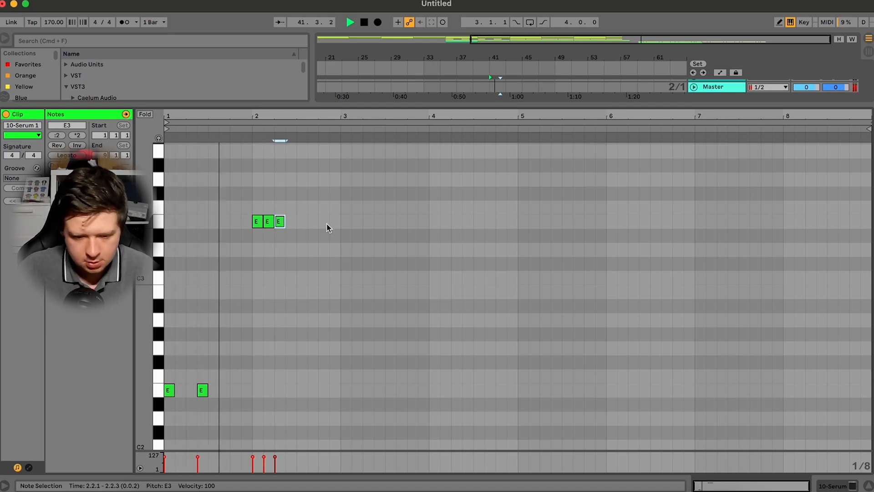
{"action": "key", "text": "super+d"}
{"action": "key", "text": "Down"}
{"action": "key", "text": "Down"}
{"action": "key", "text": "Down"}
{"action": "key", "text": "Down"}
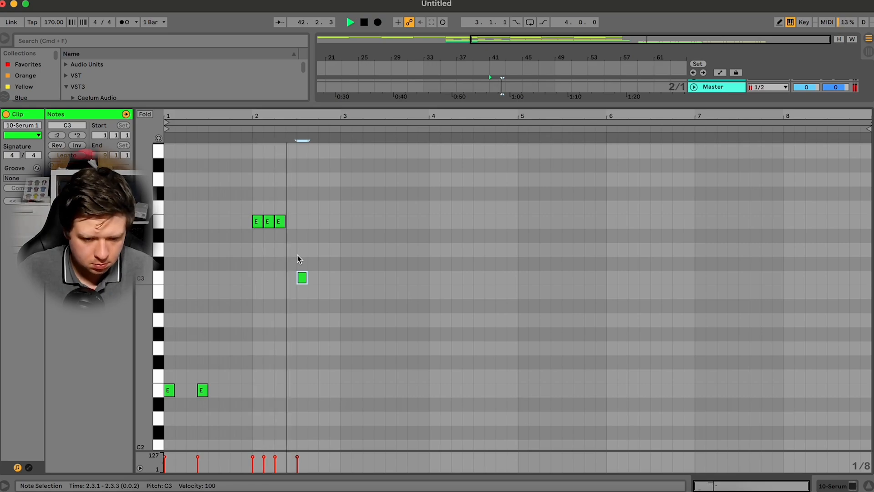
{"action": "key", "text": "Left"}
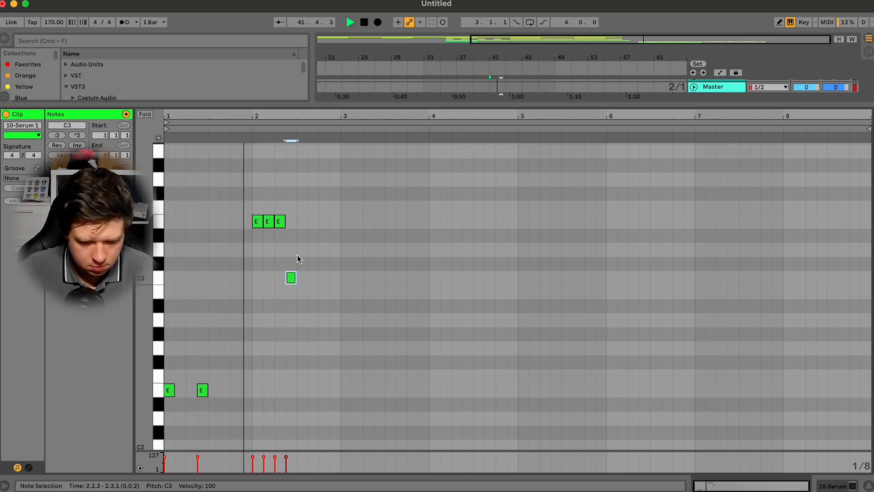
Add an eighth-length B2 note at 2.3.3 to end the two-bar bass pattern, and stop playback
{"action": "double_click", "coordinate": [316, 309]}
{"action": "key", "text": "Down"}
{"action": "key", "text": "Down"}
{"action": "key", "text": "Up"}
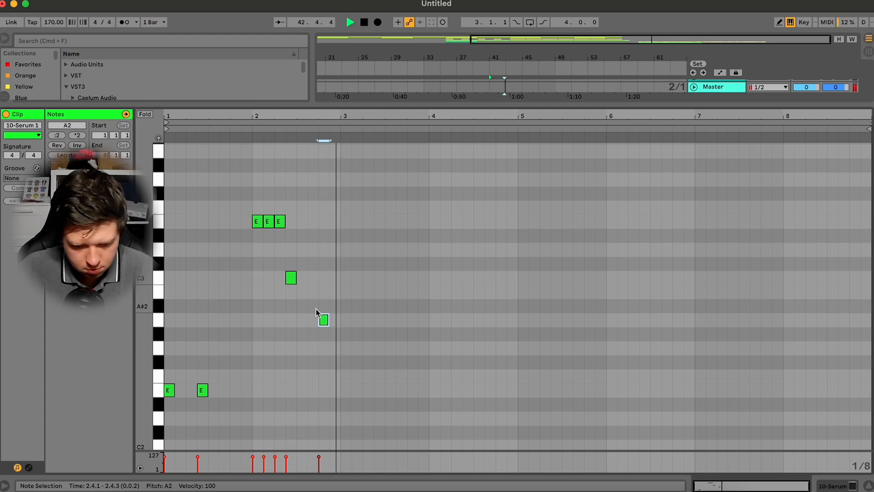
{"action": "key", "text": "Left"}
{"action": "key", "text": "Up"}
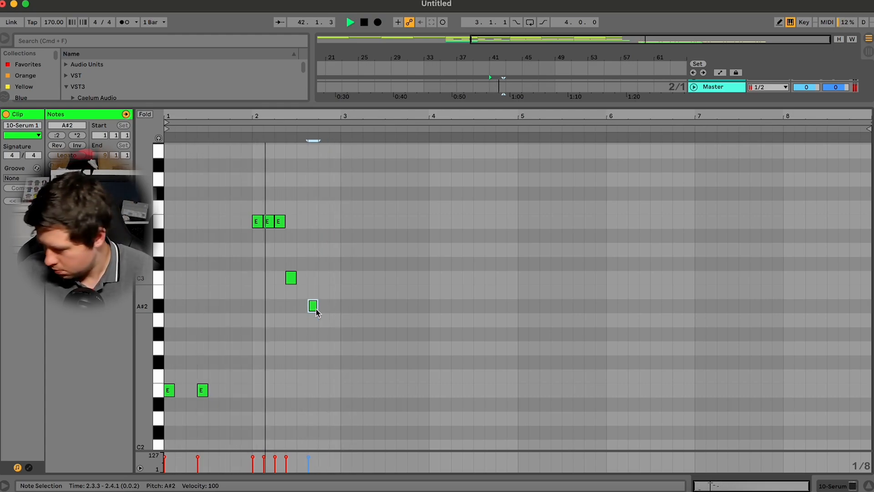
{"action": "key", "text": "Up"}
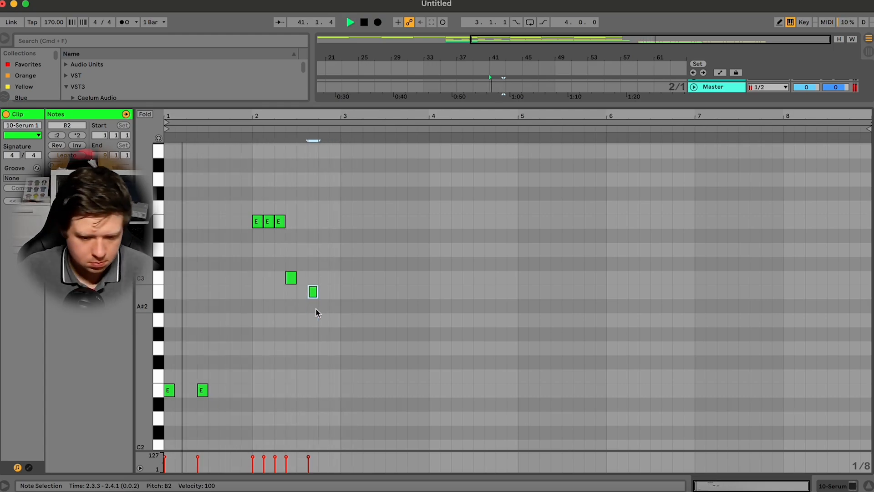
{"action": "key", "text": "space"}
Try transposing all notes of the bass pattern up one octave
{"action": "key", "text": "super+a"}
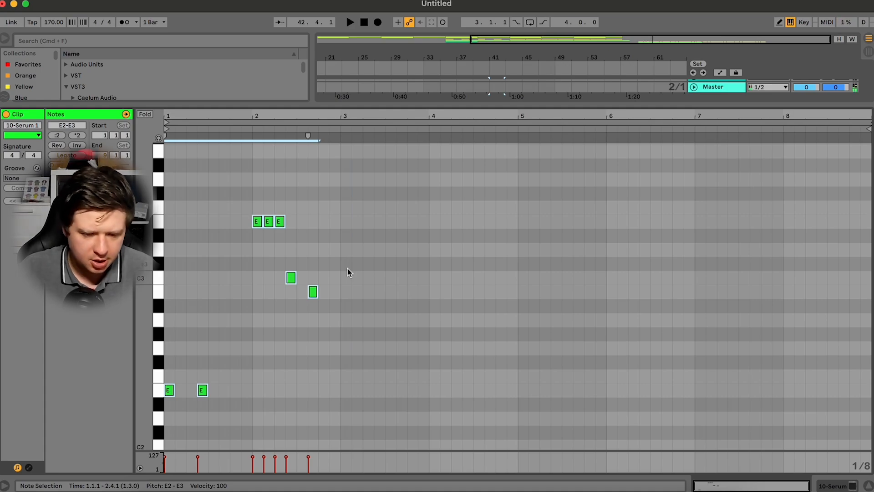
{"action": "key", "text": "shift+Up"}
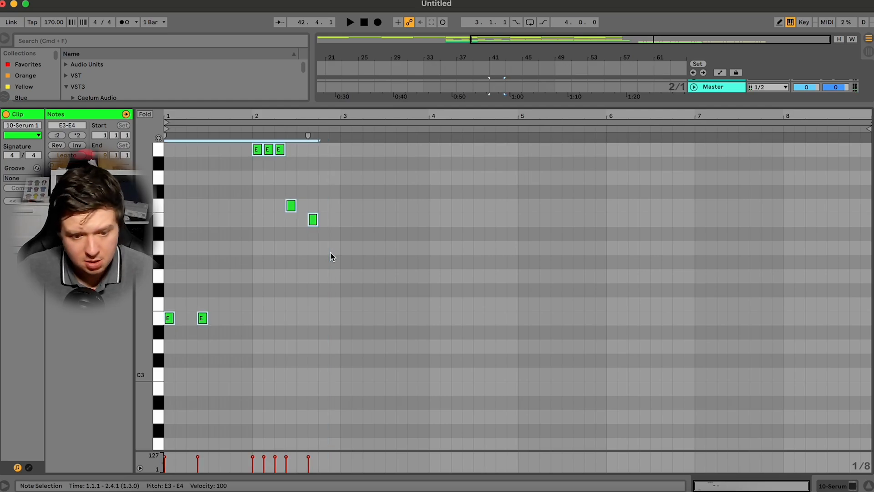
{"action": "key", "text": "shift+Down"}
Repeat the two-bar bass pattern across bars 3 to 8 of the clip while it plays
{"action": "key", "text": "space"}
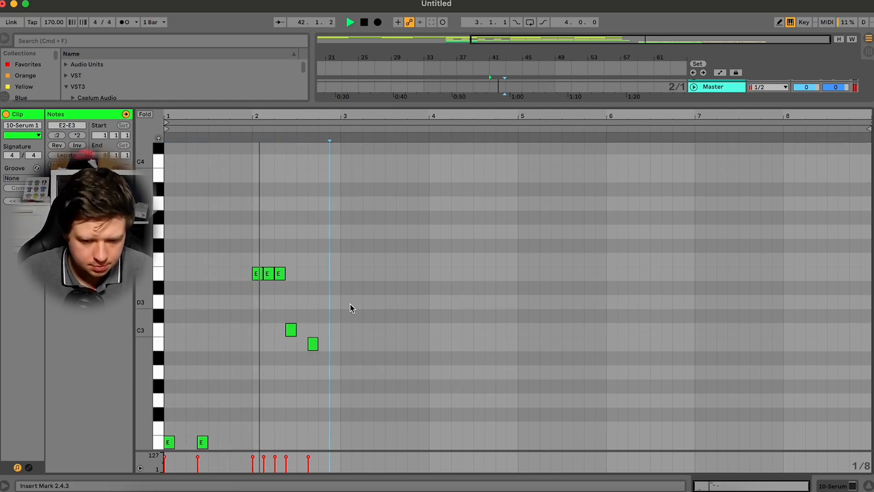
{"action": "left_click", "coordinate": [340, 300]}
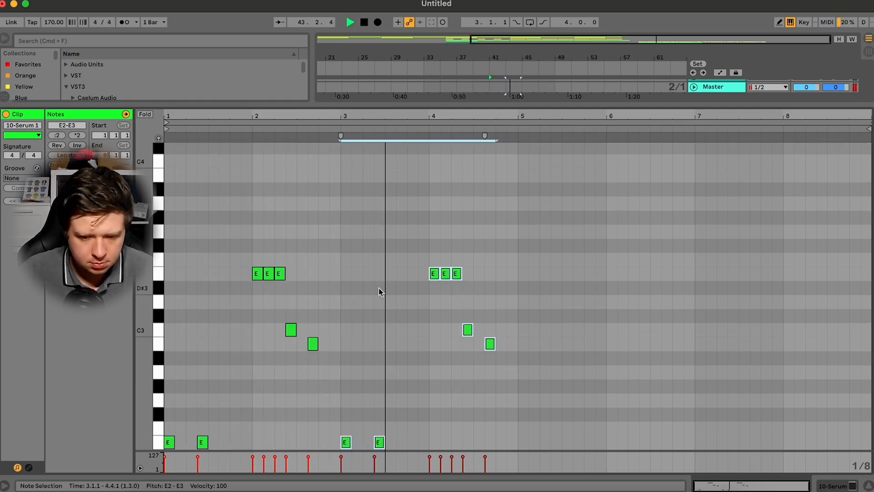
{"action": "key", "text": "super+a"}
{"action": "key", "text": "super+d"}
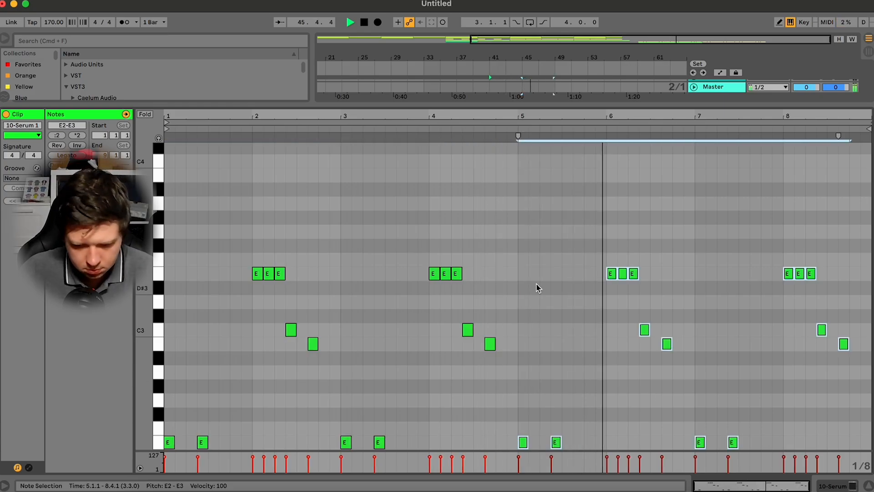
Duplicate the eight-bar Serum clip to bar 49 in the arrangement and reopen the first clip's notes
{"action": "left_click", "coordinate": [827, 487]}
{"action": "key", "text": "super+d"}
{"action": "key", "text": "space"}
{"action": "double_click", "coordinate": [537, 188]}
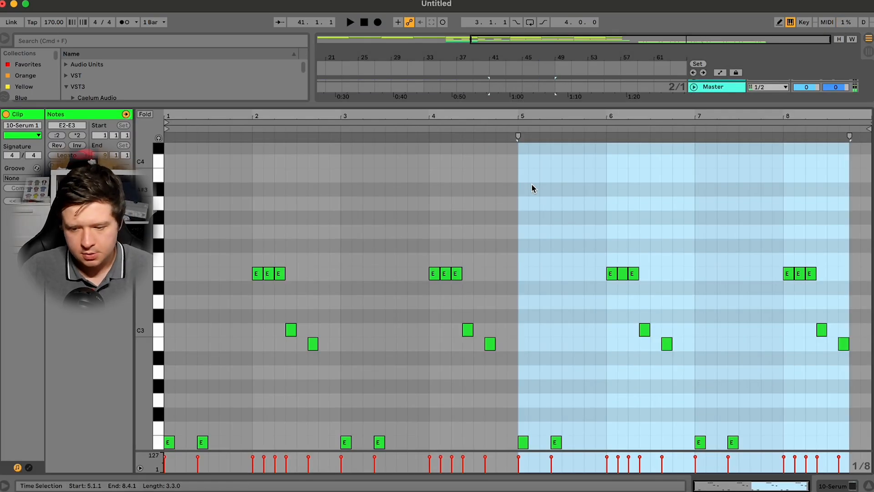
Add an A2 note at 8.4.3 at the end of the first Serum clip and audition the bassline
{"action": "left_click", "coordinate": [852, 402]}
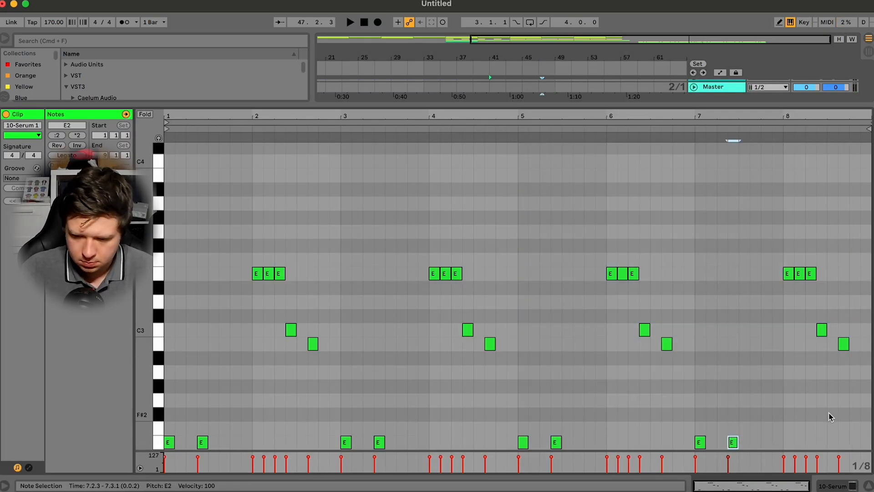
{"action": "key", "text": "Right"}
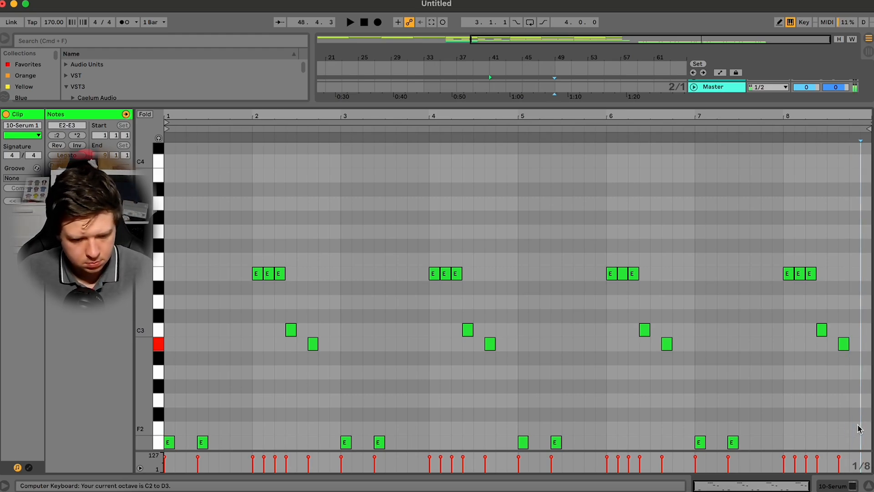
{"action": "key", "text": "space"}
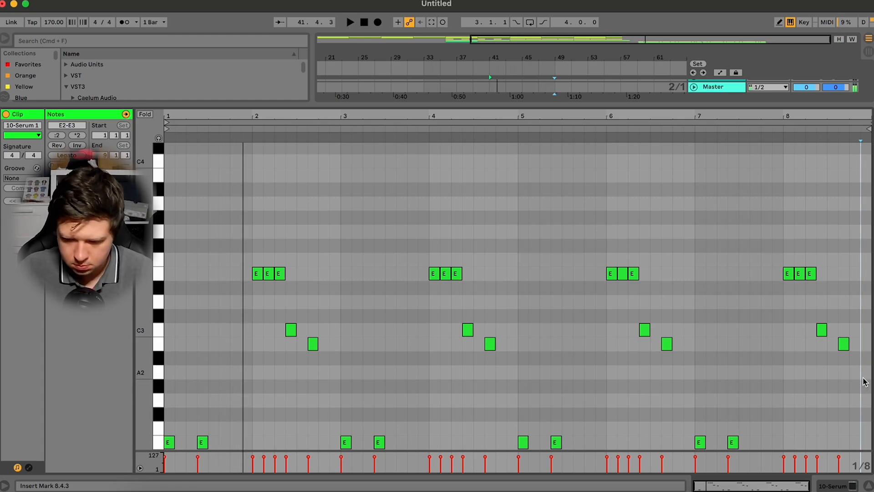
{"action": "scroll", "coordinate": [865, 382], "scroll_direction": "up", "scroll_amount": 1}
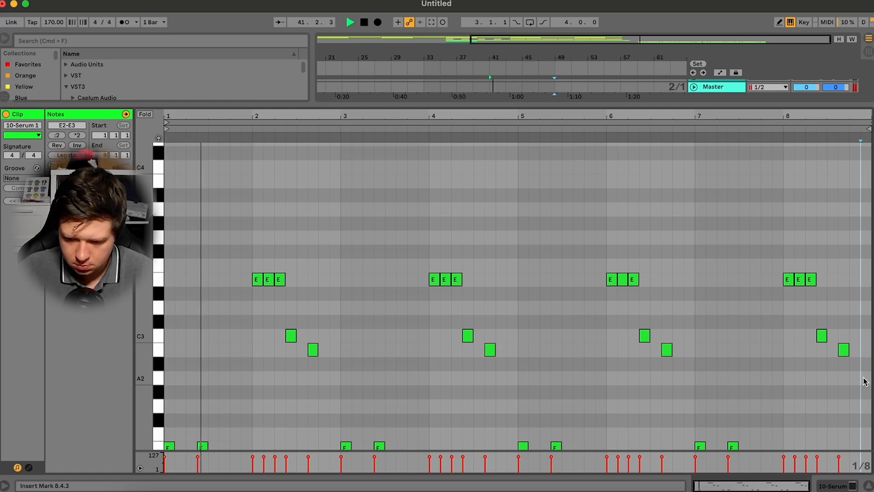
{"action": "left_click", "coordinate": [835, 484]}
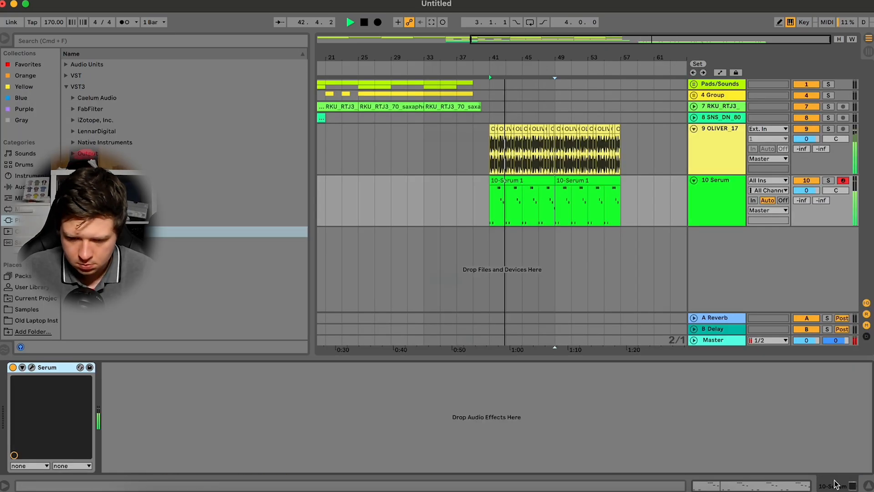
{"action": "left_click", "coordinate": [511, 181]}
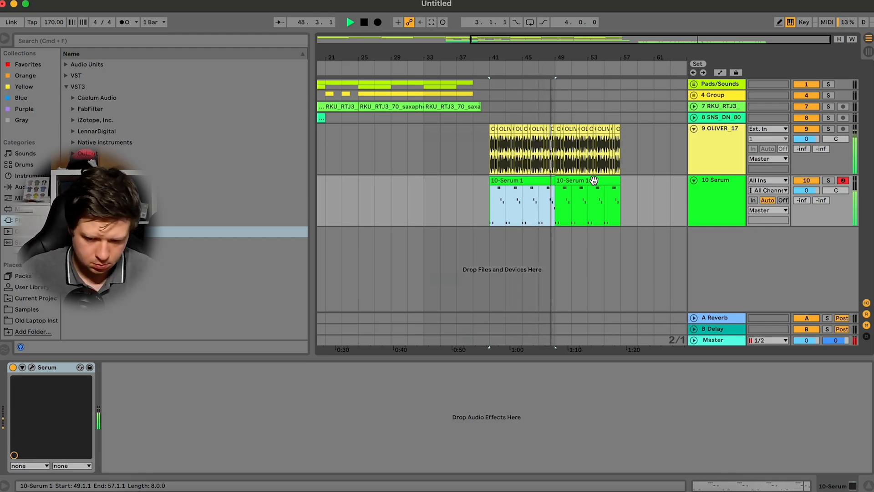
{"action": "key", "text": "space"}
Lower the last note of the first Serum clip, at 8.4.3, to G2 and play it back
{"action": "double_click", "coordinate": [537, 182]}
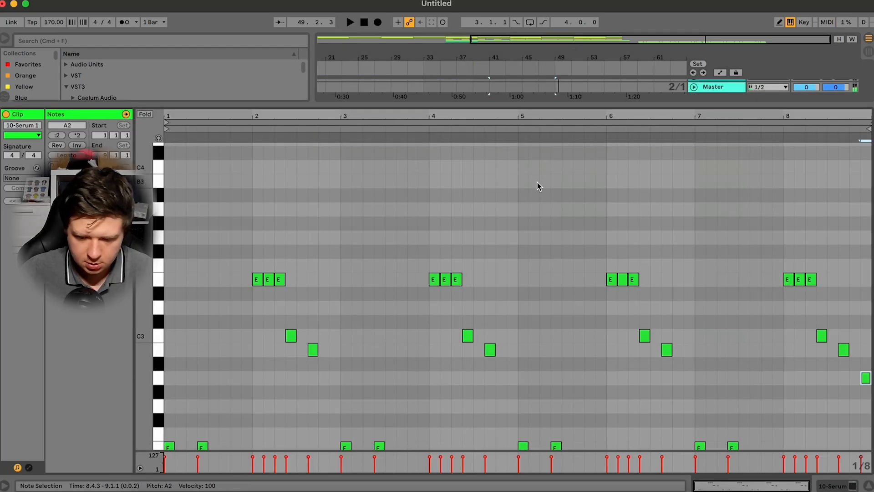
{"action": "left_click", "coordinate": [702, 131]}
{"action": "key", "text": "Down"}
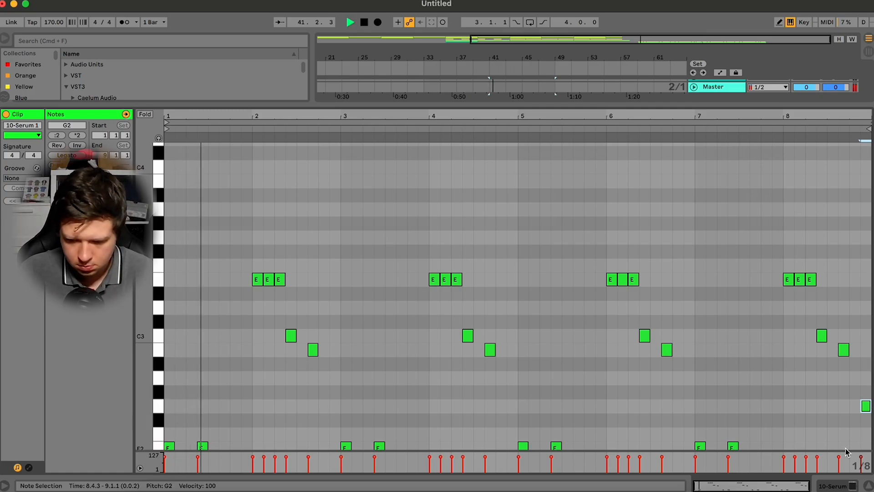
Open the Serum instrument on the bass track and examine its FX page during playback
{"action": "left_click", "coordinate": [835, 485]}
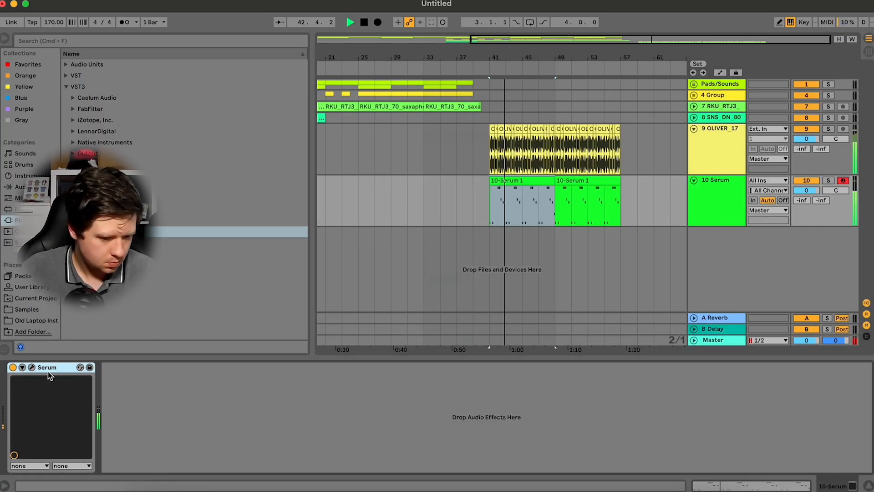
{"action": "left_click", "coordinate": [32, 367]}
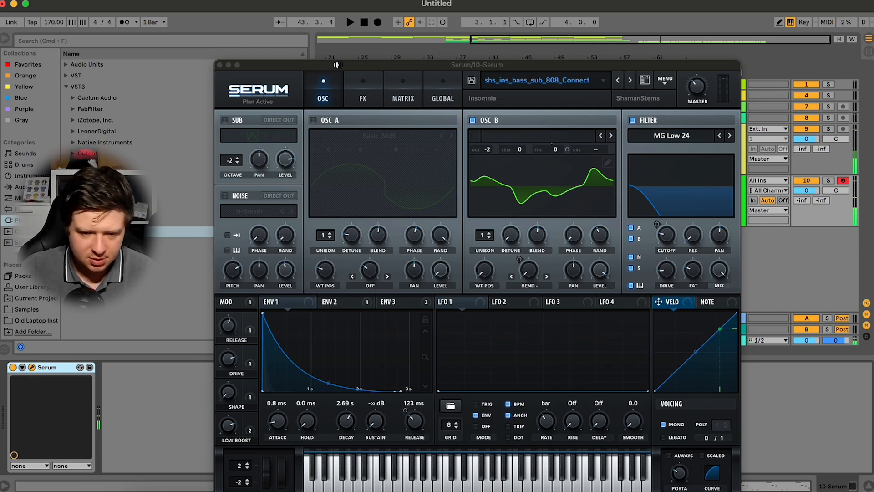
{"action": "left_click", "coordinate": [363, 96]}
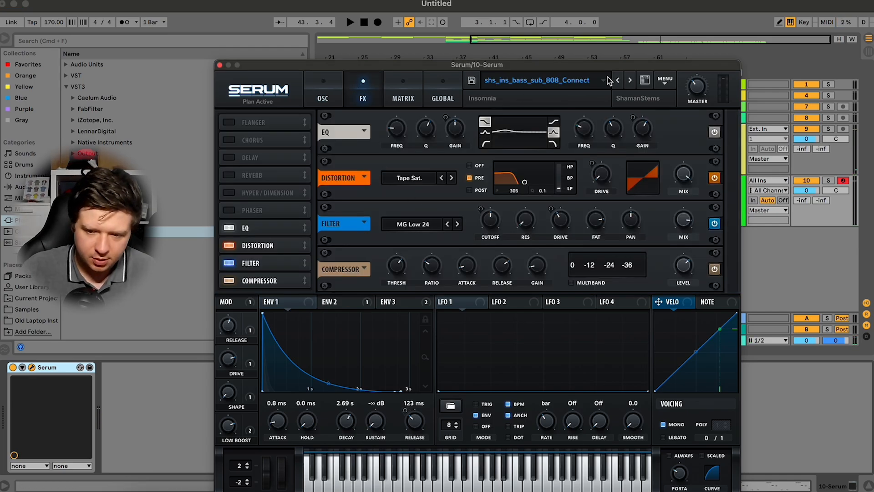
{"action": "left_click", "coordinate": [627, 82]}
{"action": "left_click", "coordinate": [616, 82]}
{"action": "key", "text": "space"}
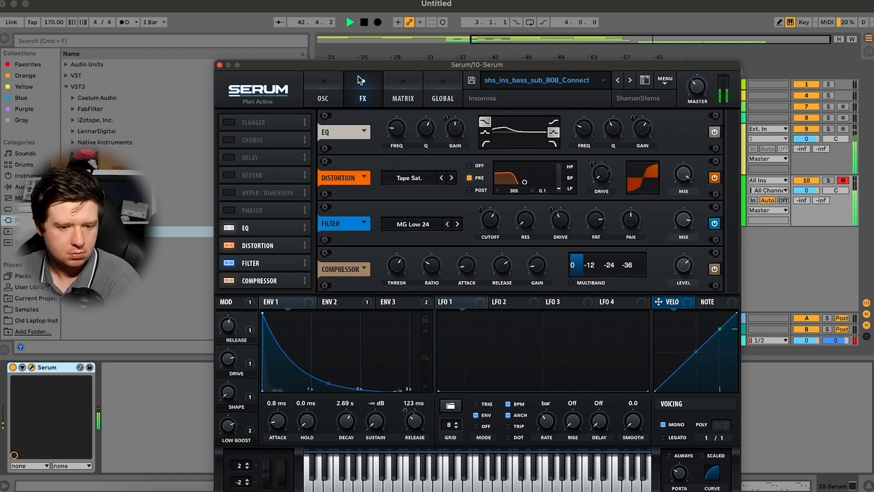
Raise the middle of the Env 1 decay curve in Serum for a straighter decay and close the plugin
{"action": "left_click", "coordinate": [323, 88]}
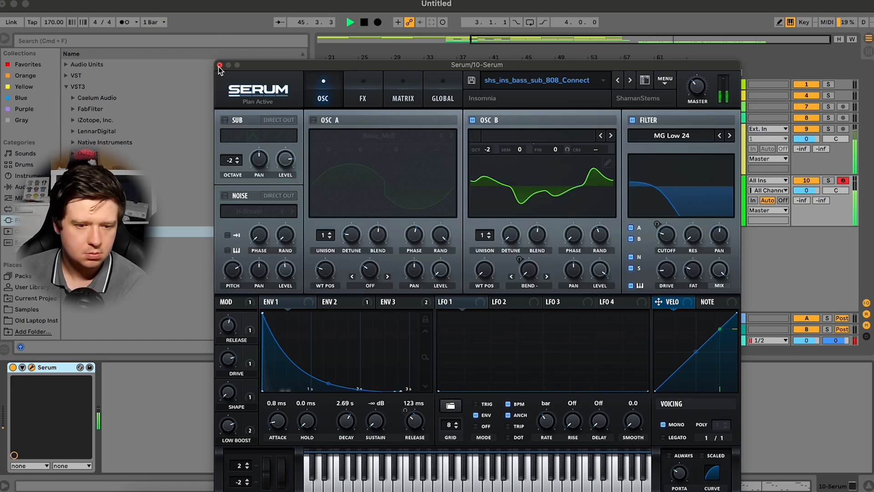
{"action": "left_click_drag", "start_coordinate": [329, 379], "coordinate": [328, 368]}
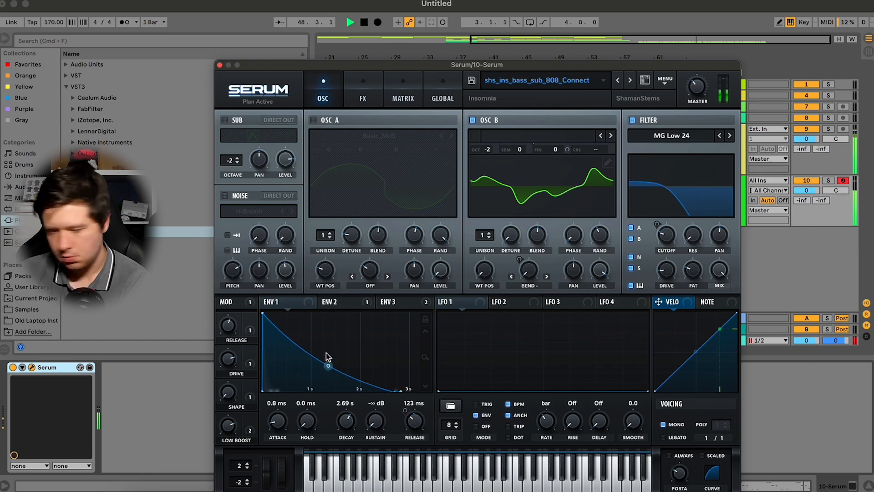
{"action": "left_click", "coordinate": [219, 65]}
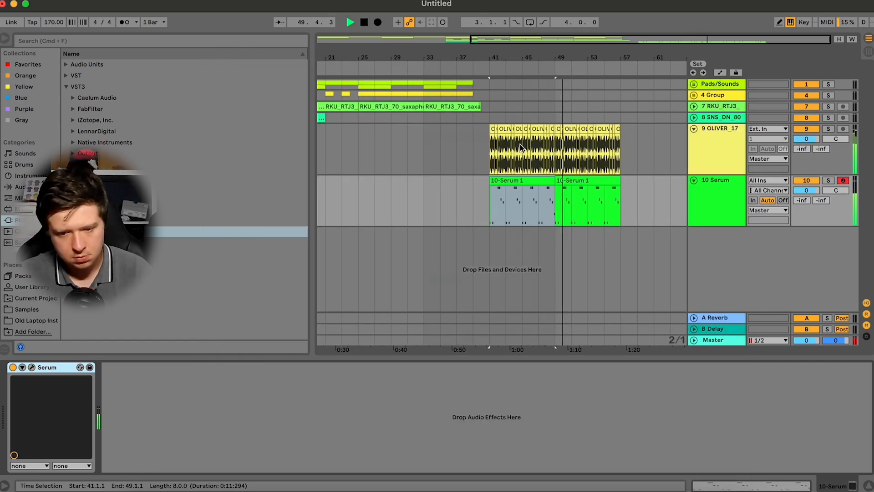
Duplicate the OLIVER_170 drum clips and both Serum clips from bars 41–57 to bars 57–73
{"action": "left_click", "coordinate": [569, 182], "text": "shift"}
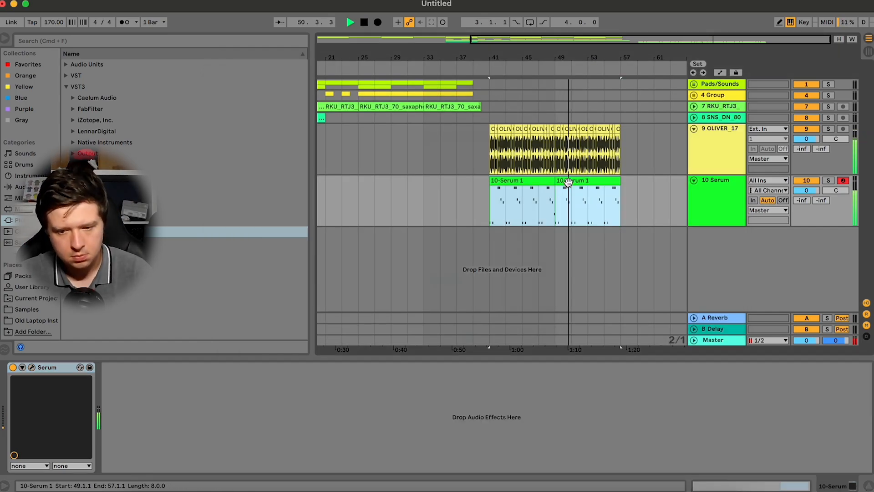
{"action": "left_click", "coordinate": [493, 129], "text": "shift"}
{"action": "key", "text": "super+d"}
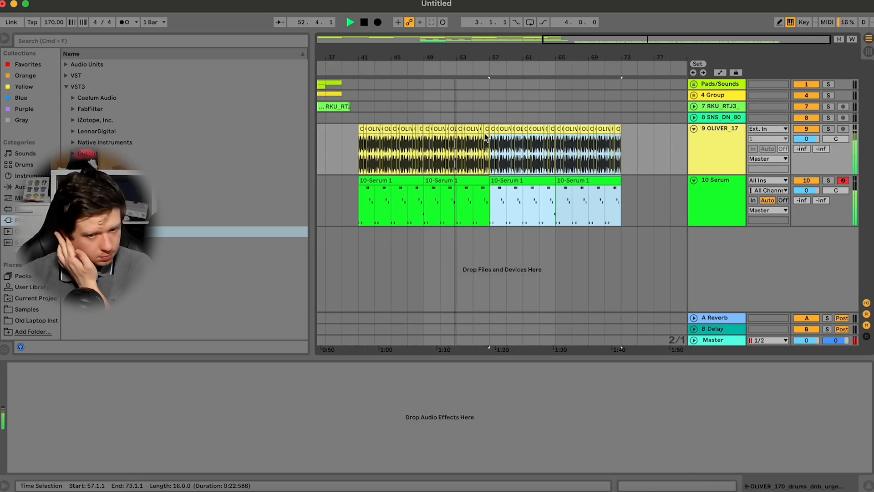
Copy the SNS_DN_80 saxophone clip from bar 17 to bar 57 on its own track and unfold that track
{"action": "double_click", "coordinate": [589, 41]}
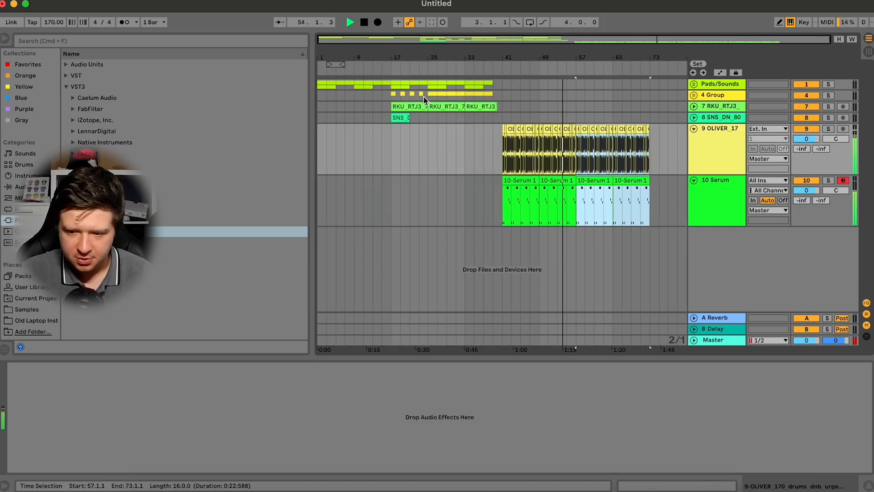
{"action": "left_click", "coordinate": [401, 118]}
{"action": "left_click", "coordinate": [577, 117]}
{"action": "key", "text": "super+v"}
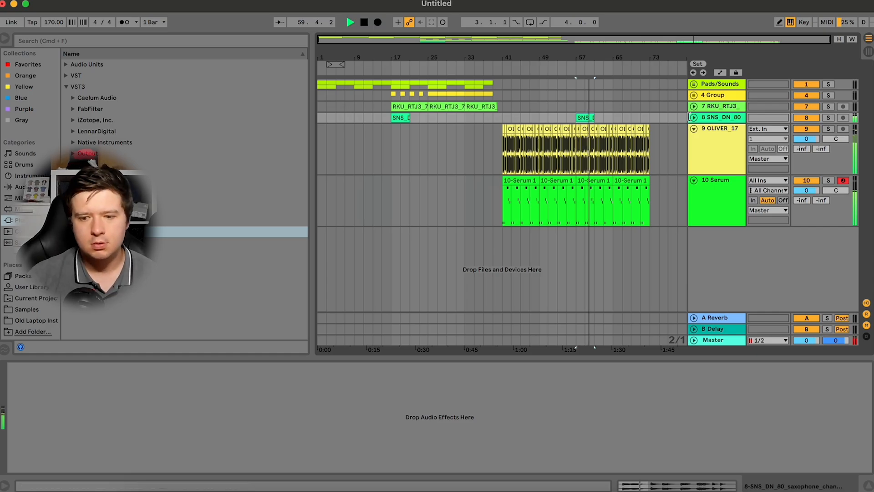
{"action": "left_click", "coordinate": [693, 117]}
Try extending the pasted saxophone clip to bar 73 before cutting it back to end at bar 61
{"action": "left_click_drag", "start_coordinate": [595, 122], "coordinate": [668, 123]}
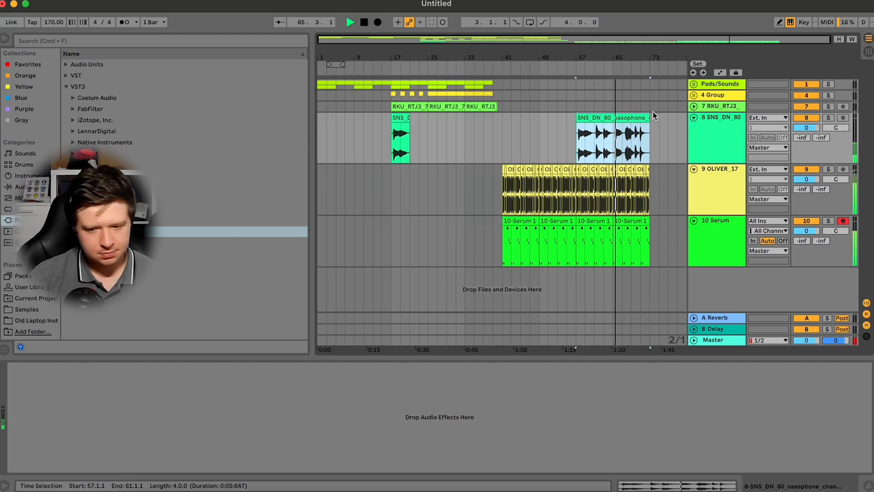
{"action": "mouse_move", "coordinate": [742, 41]}
{"action": "left_mouse_down"}
{"action": "mouse_move", "coordinate": [742, 66]}
{"action": "mouse_move", "coordinate": [743, 50]}
{"action": "left_mouse_up"}
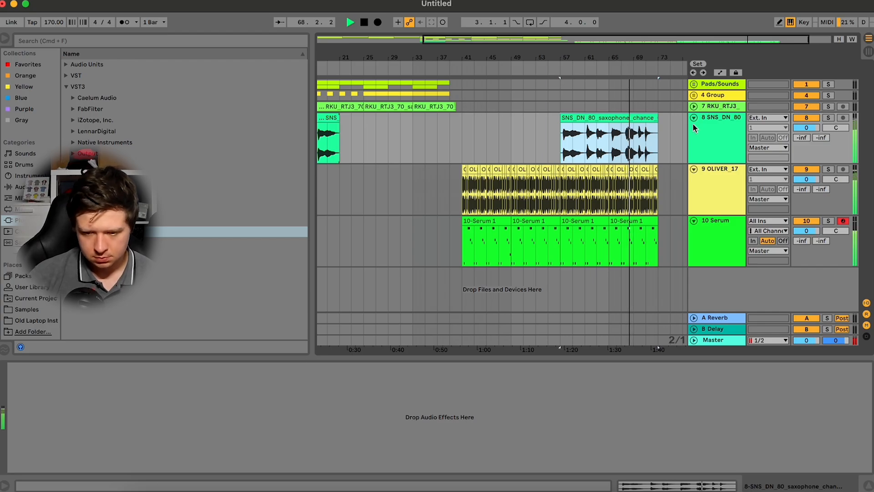
{"action": "left_click", "coordinate": [593, 132]}
{"action": "key", "text": "space"}
{"action": "left_click_drag", "start_coordinate": [658, 138], "coordinate": [581, 132]}
{"action": "key", "text": "Delete"}
Select the saxophone clip at bar 57 and play the arrangement from there
{"action": "left_click", "coordinate": [578, 115]}
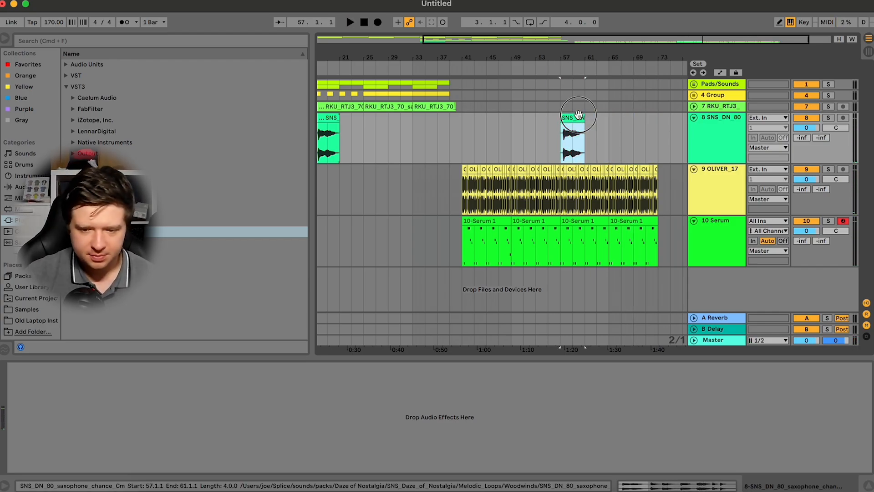
{"action": "key", "text": "space"}
{"action": "scroll", "coordinate": [461, 118], "scroll_direction": "left", "scroll_amount": 2}
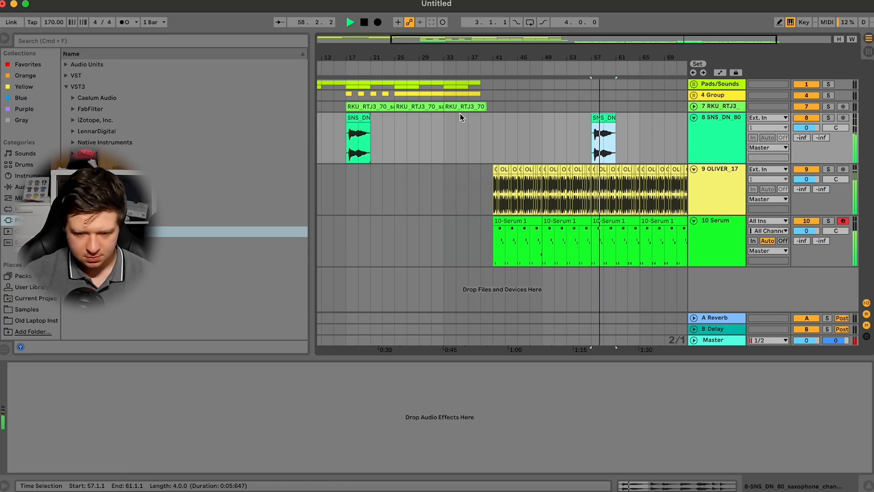
Repeat the SNS_DN_80 saxophone clip from bar 57 at bars 73 and 89 on its own track
{"action": "left_click", "coordinate": [460, 108]}
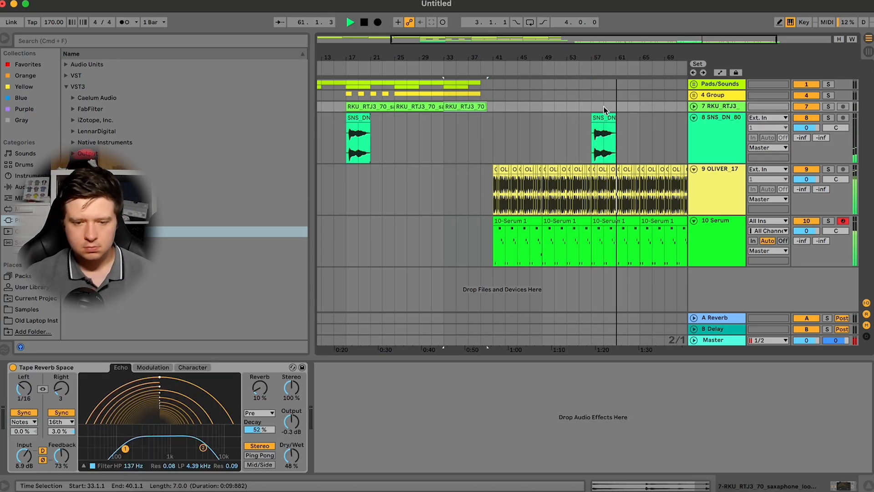
{"action": "left_click_drag", "start_coordinate": [602, 114], "coordinate": [587, 135]}
{"action": "key", "text": "super+z"}
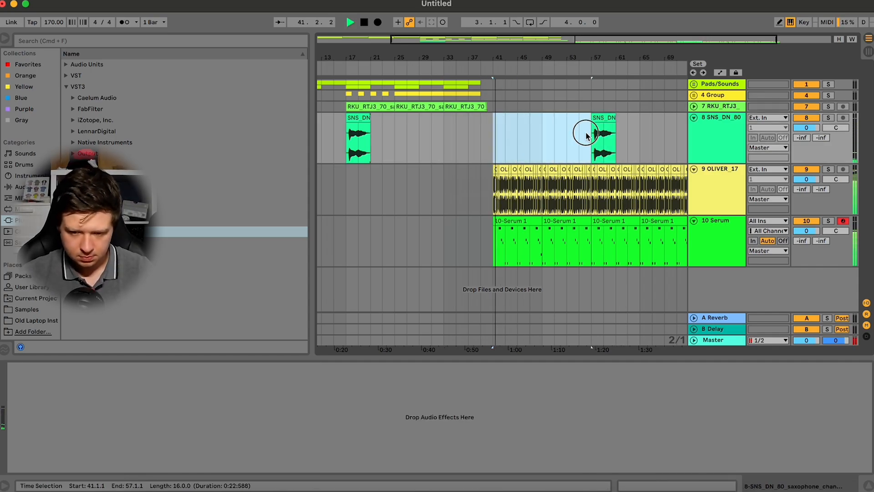
{"action": "scroll", "coordinate": [586, 135], "scroll_direction": "right", "scroll_amount": 3}
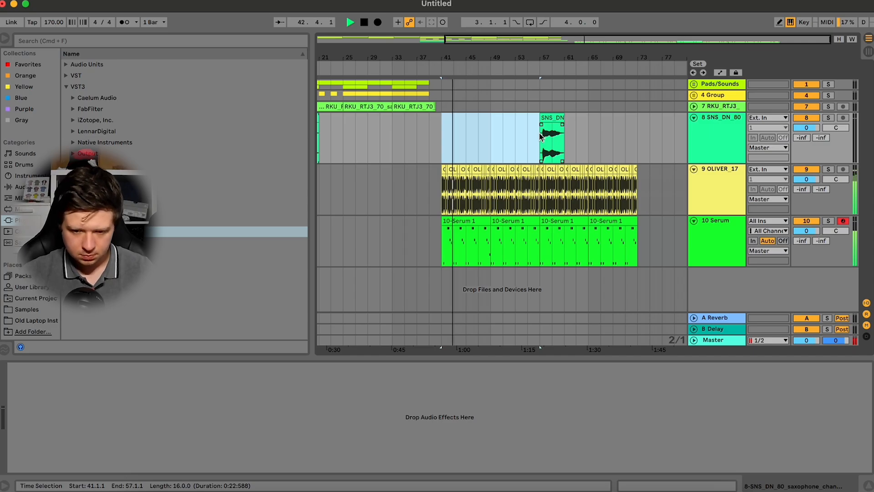
{"action": "key", "text": "super+d"}
{"action": "key", "text": "super+d"}
{"action": "key", "text": "super+d"}
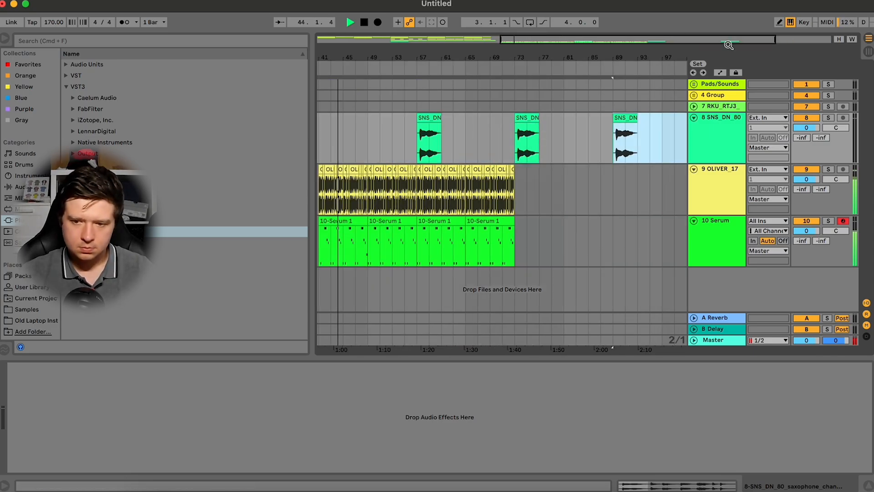
Delete the SNS_DN_80 saxophone clip at bar 73
{"action": "double_click", "coordinate": [741, 41]}
{"action": "left_click", "coordinate": [563, 117]}
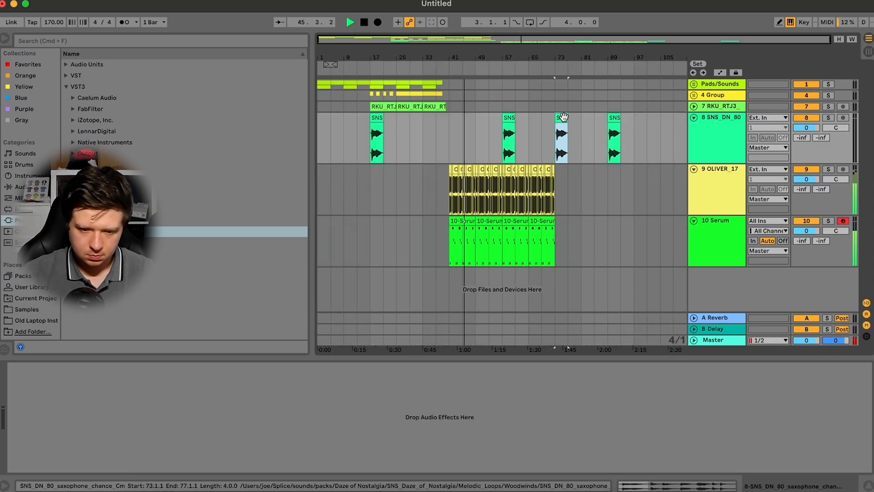
{"action": "key", "text": "Delete"}
Paste the RKU_RTJ3_70 saxophone clip on its own track, move it to start at bar 41, and stop playback
{"action": "left_click", "coordinate": [476, 107]}
{"action": "key", "text": "super+v"}
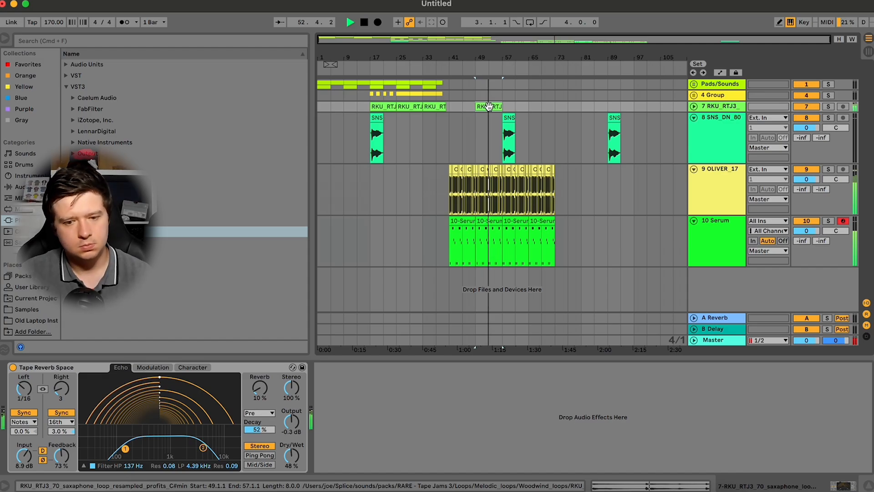
{"action": "left_click_drag", "start_coordinate": [488, 106], "coordinate": [462, 107]}
{"action": "key", "text": "space"}
Fold all unfolded tracks in the arrangement at once, then leave only the 10 Serum track selected
{"action": "left_click", "coordinate": [732, 131]}
{"action": "key", "text": "super+a"}
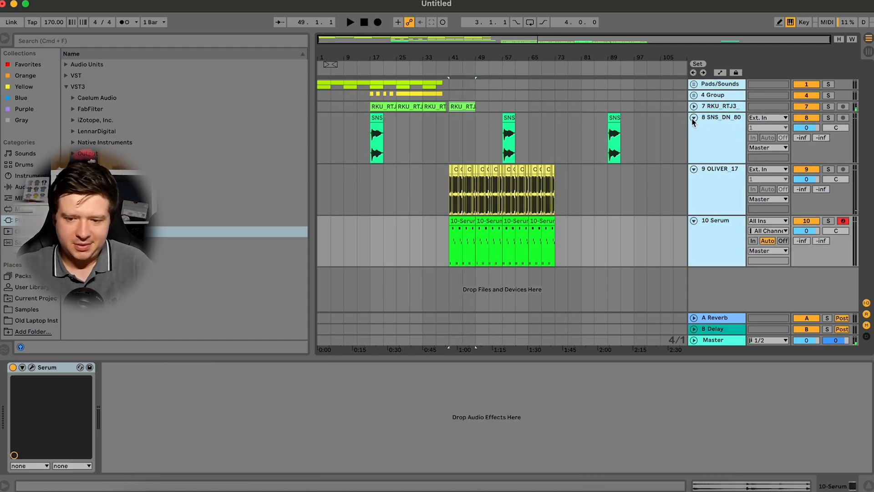
{"action": "left_click", "coordinate": [693, 119]}
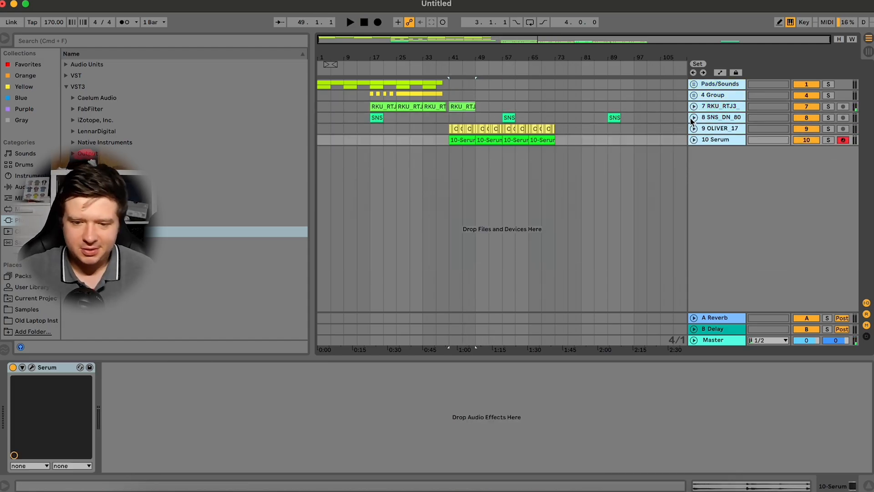
{"action": "left_click", "coordinate": [718, 135]}
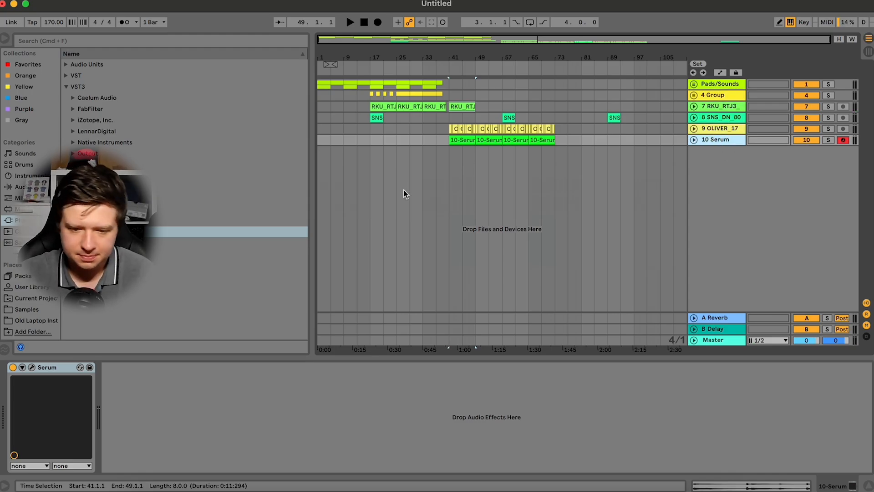
Duplicate bars 41–73 of the RKU_RTJ3, SNS_DN_80, OLIVER_170 and Serum tracks to bars 73–105 and stop playback
{"action": "left_click_drag", "start_coordinate": [450, 117], "coordinate": [542, 109]}
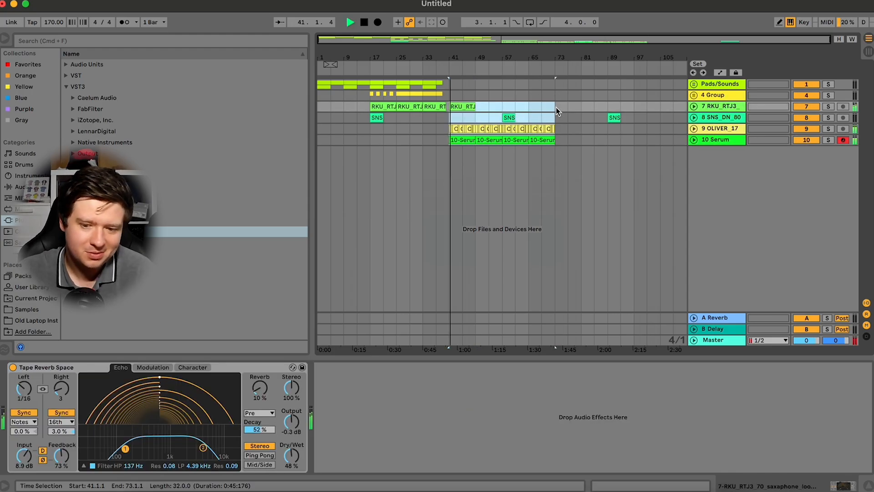
{"action": "key", "text": "super+d"}
{"action": "key", "text": "space"}
{"action": "left_click", "coordinate": [541, 269]}
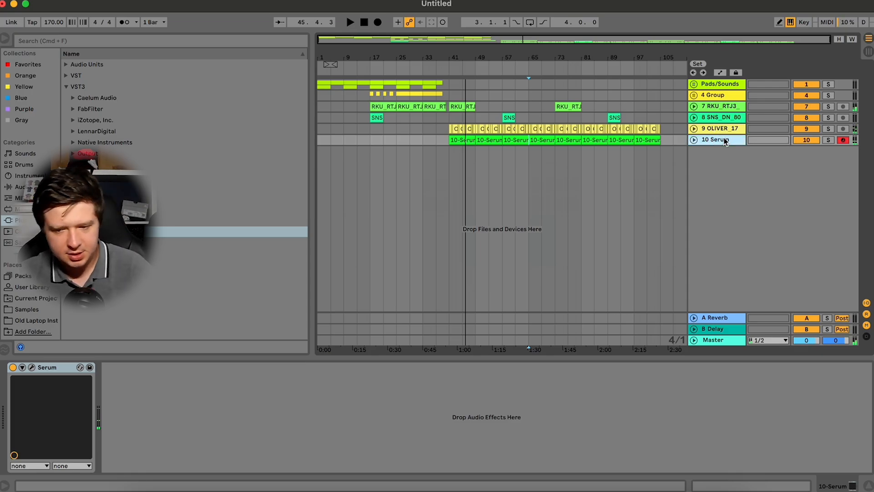
Add a new MIDI track below 10 Serum, then switch to Splice and search its presets for "pads"
{"action": "key", "text": "super+shift+t"}
{"action": "left_click", "coordinate": [622, 489]}
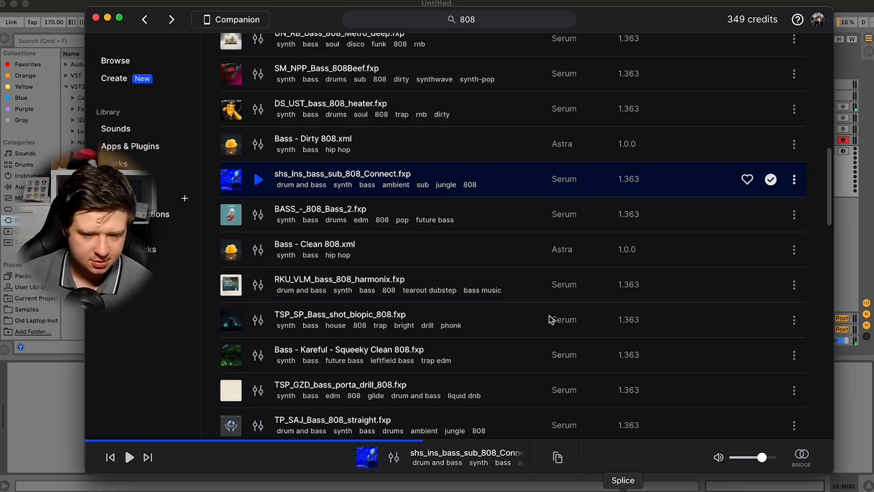
{"action": "left_click", "coordinate": [464, 25]}
{"action": "type", "text": "pa"}
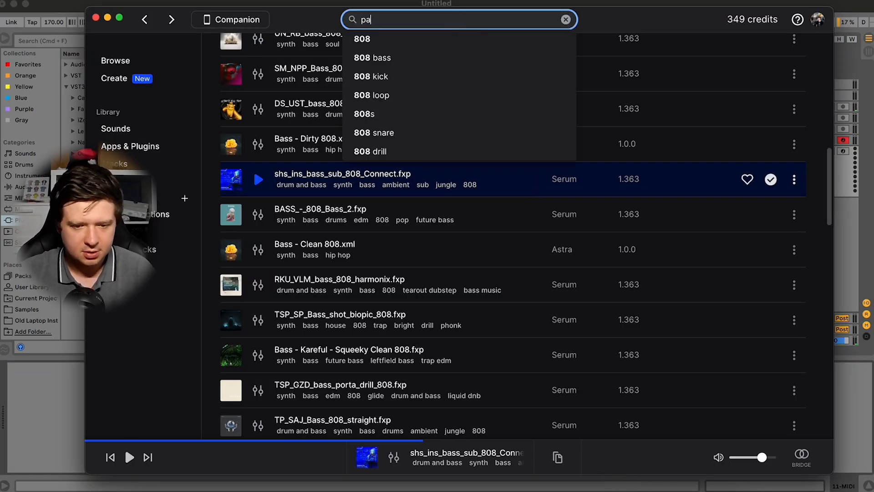
{"action": "type", "text": "ds"}
{"action": "key", "text": "Return"}
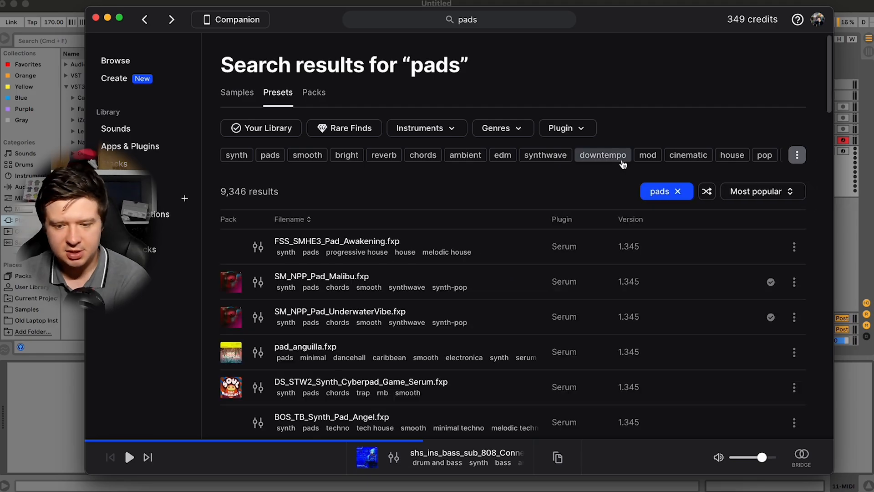
Audition the pad presets from FSS_SMHE3_Pad_Awakening downwards and add FSS_SMHE3_Pad_Jungle to the Splice library
{"action": "left_click", "coordinate": [258, 248]}
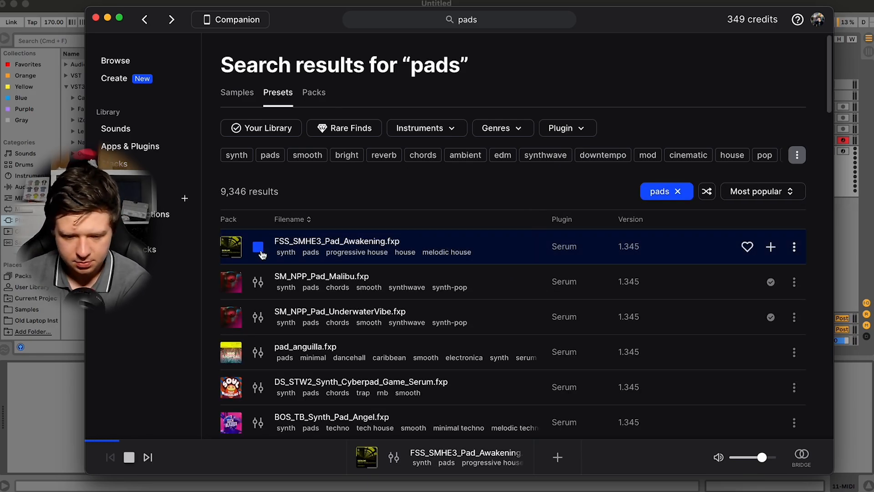
{"action": "key", "text": "Down"}
{"action": "key", "text": "Down"}
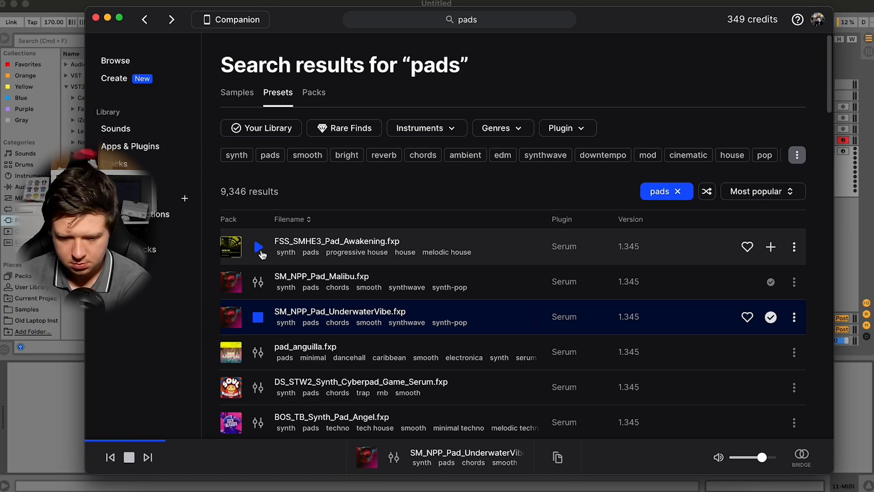
{"action": "key", "text": "Down"}
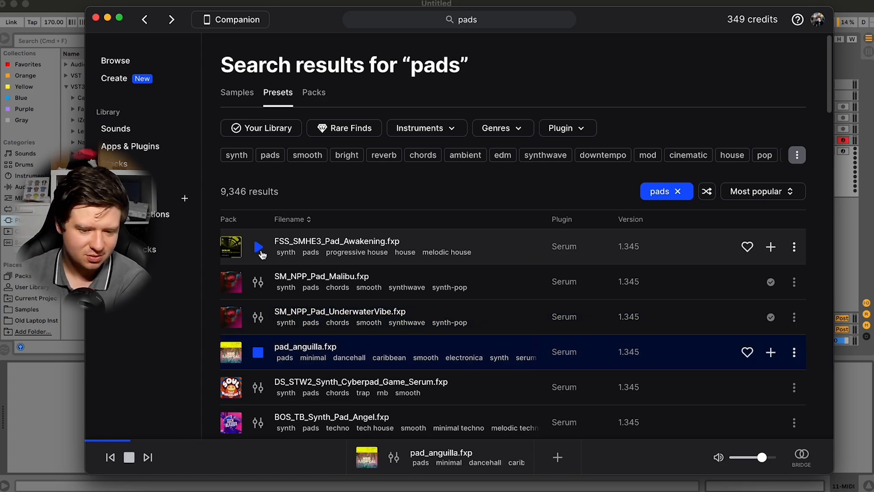
{"action": "key", "text": "Down"}
{"action": "key", "text": "Down"}
{"action": "key", "text": "Down"}
{"action": "key", "text": "Down"}
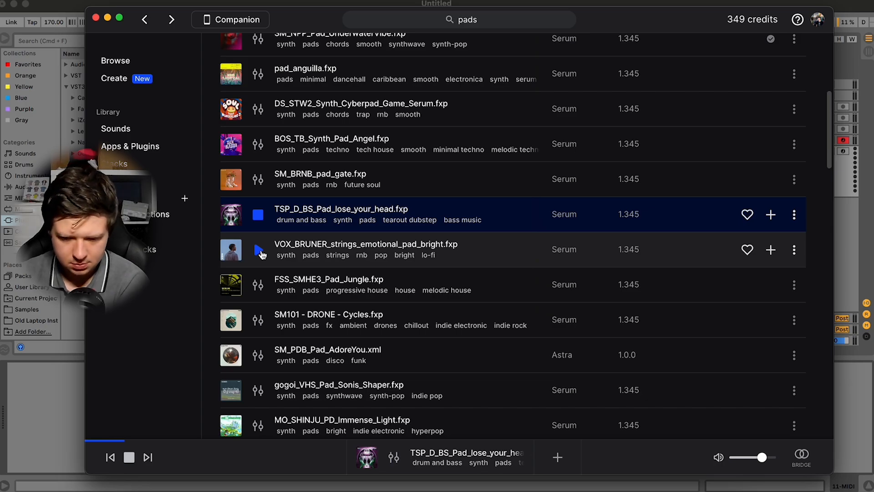
{"action": "key", "text": "Down"}
{"action": "key", "text": "Up"}
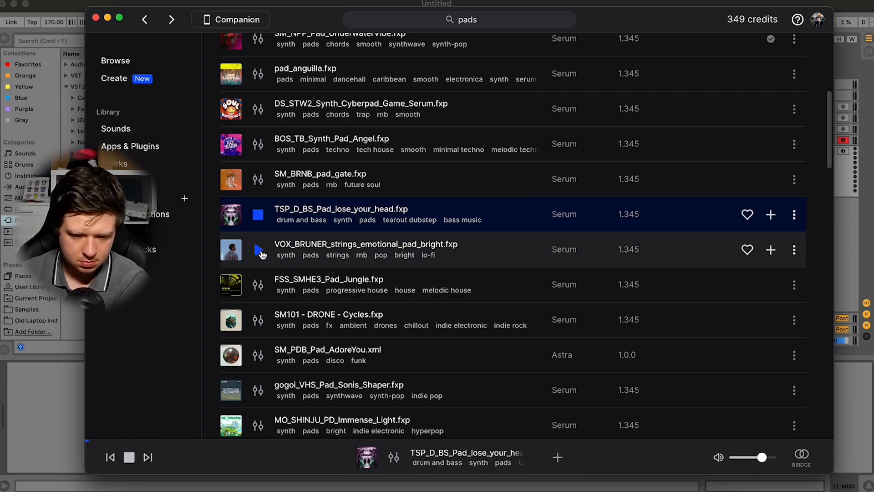
{"action": "key", "text": "Down"}
{"action": "key", "text": "Down"}
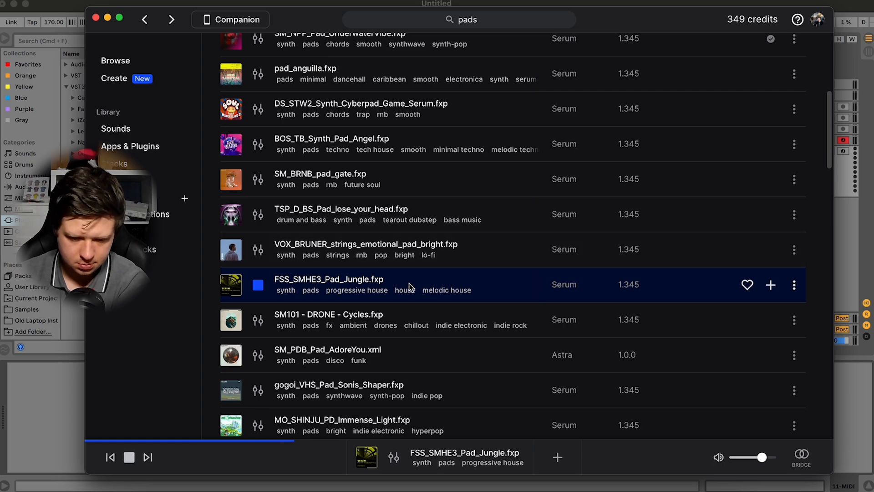
{"action": "left_click", "coordinate": [769, 292]}
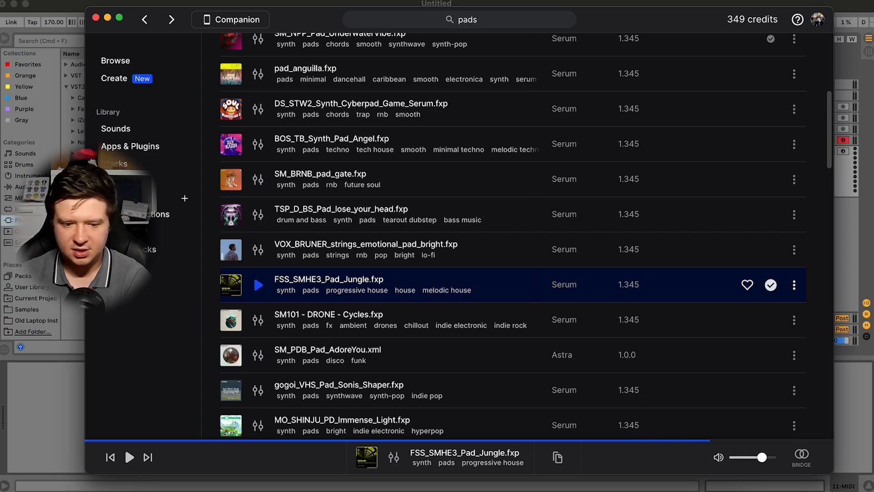
Return to Ableton Live, load the Splice preset FSS_SMHE3_Pad_Jungle in Serum on the new track, and close the plugin window
{"action": "left_click", "coordinate": [871, 219]}
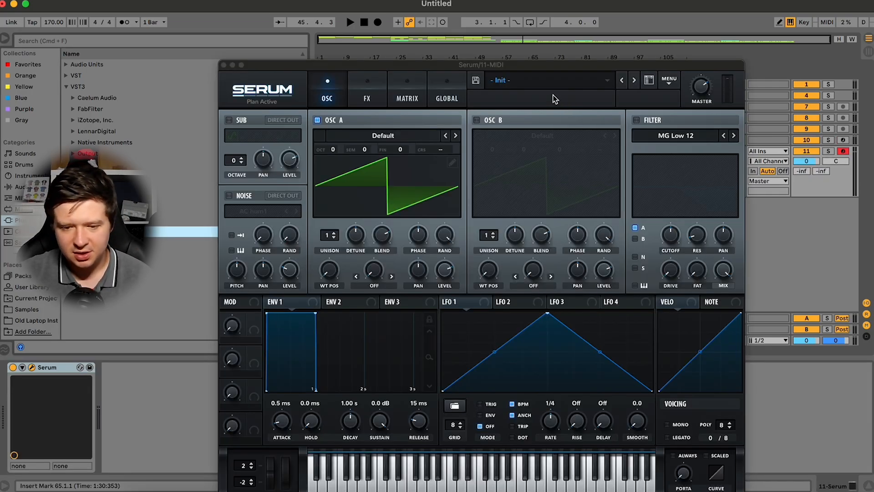
{"action": "left_click", "coordinate": [540, 81]}
{"action": "mouse_move", "coordinate": [553, 202]}
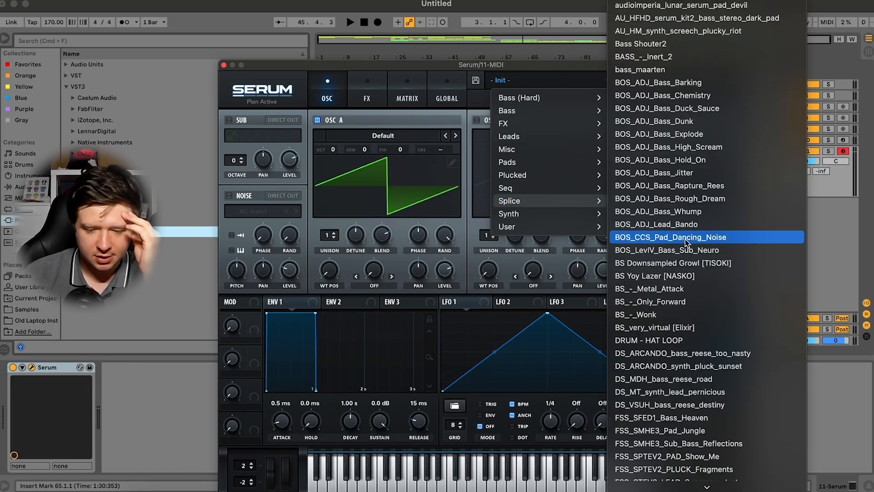
{"action": "scroll", "coordinate": [686, 241], "scroll_direction": "down", "scroll_amount": 20}
{"action": "scroll", "coordinate": [687, 242], "scroll_direction": "up", "scroll_amount": 15}
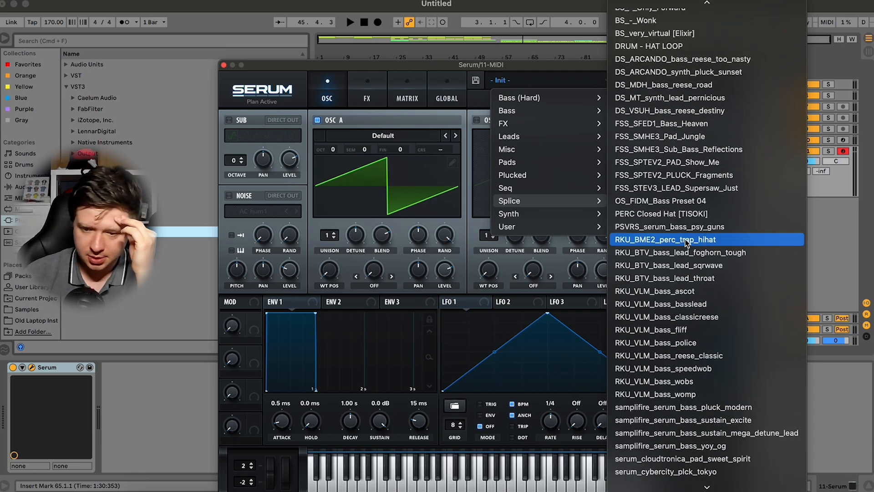
{"action": "scroll", "coordinate": [687, 241], "scroll_direction": "up", "scroll_amount": 2}
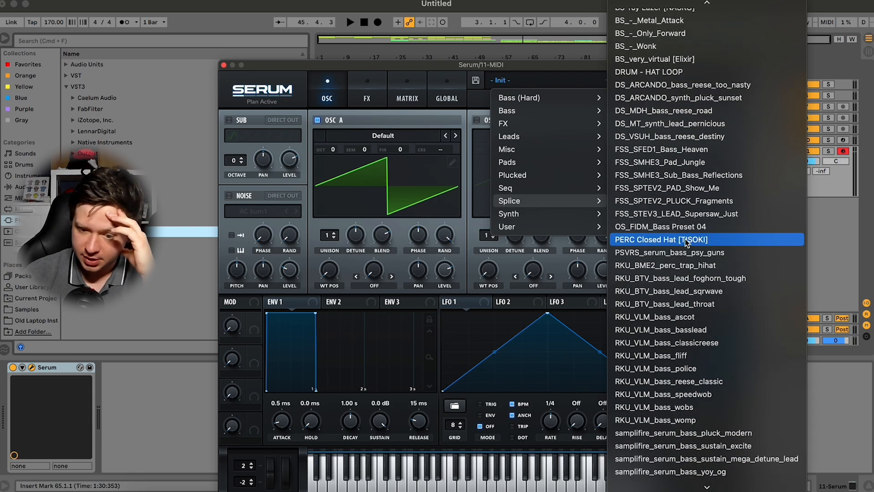
{"action": "left_click", "coordinate": [672, 162]}
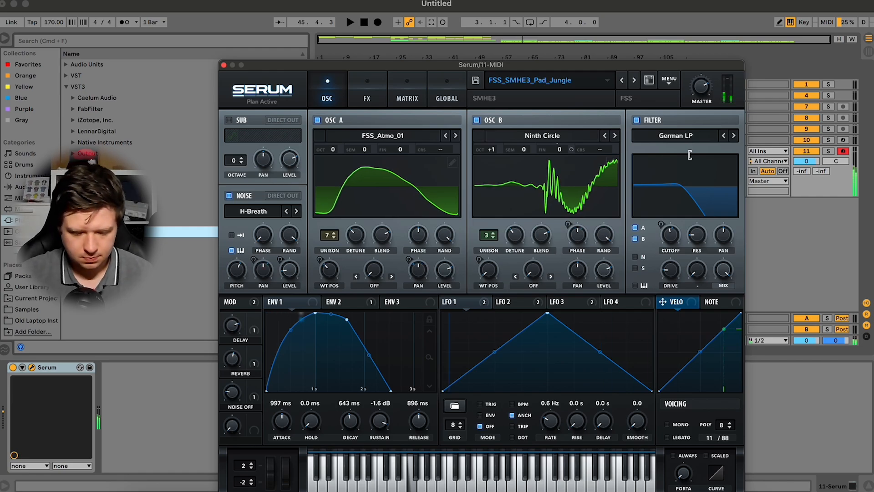
{"action": "left_click", "coordinate": [224, 66]}
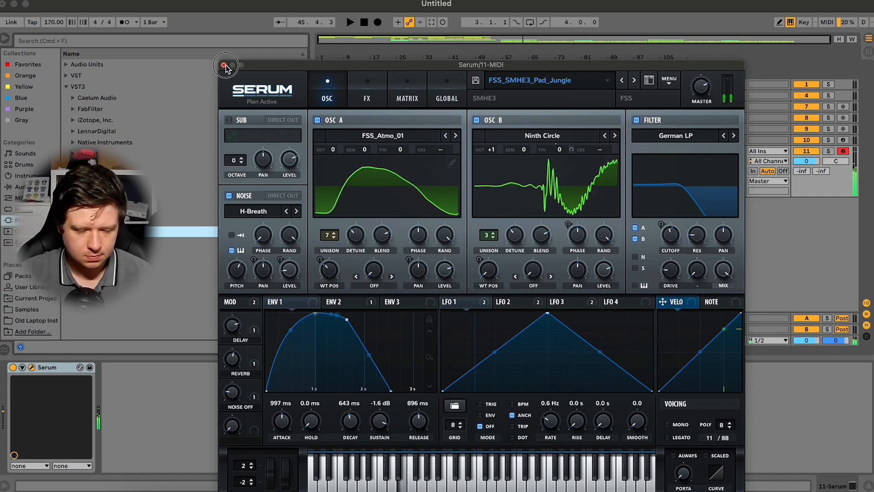
Unfold the Pads/Sounds group, copy the 2 Serum clip at bar 33 to bar 41 on the new Serum track, and play it
{"action": "left_click", "coordinate": [694, 84]}
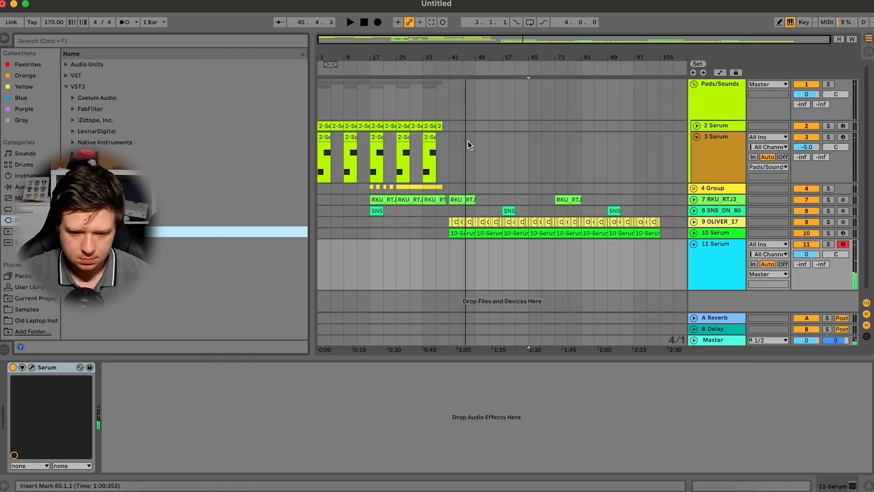
{"action": "left_click", "coordinate": [430, 133]}
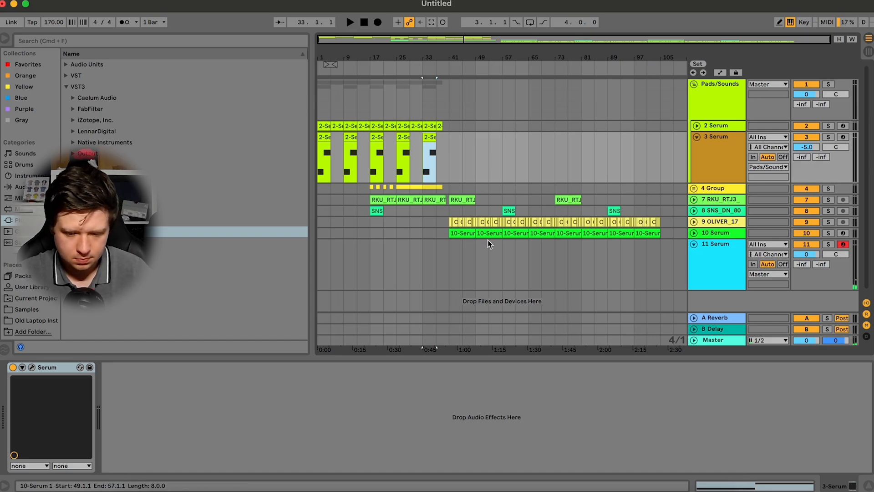
{"action": "left_click", "coordinate": [446, 271]}
{"action": "left_click", "coordinate": [429, 126]}
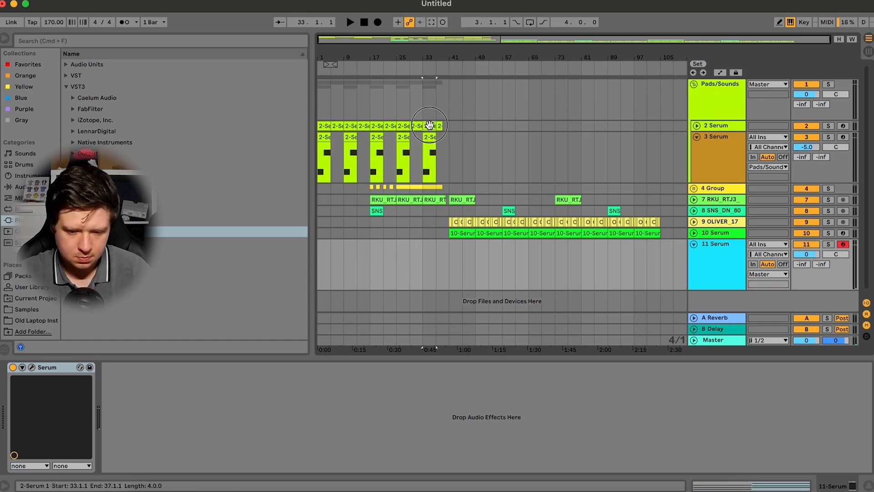
{"action": "left_click", "coordinate": [456, 269]}
{"action": "key", "text": "super+v"}
{"action": "key", "text": "space"}
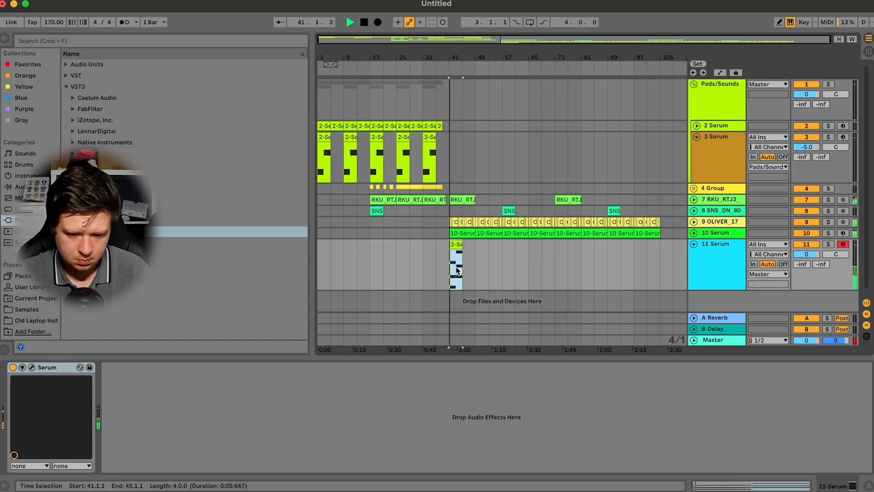
Move the new Serum pad track into the Pads/Sounds group below 3 Serum and view the notes of its bar 41 clip
{"action": "left_click_drag", "start_coordinate": [718, 256], "coordinate": [709, 173]}
{"action": "left_click_drag", "start_coordinate": [707, 168], "coordinate": [709, 171]}
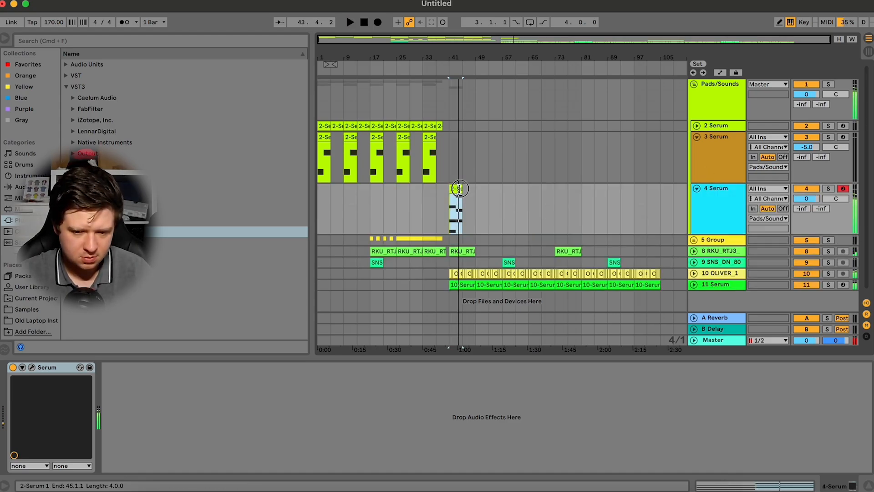
{"action": "double_click", "coordinate": [457, 189]}
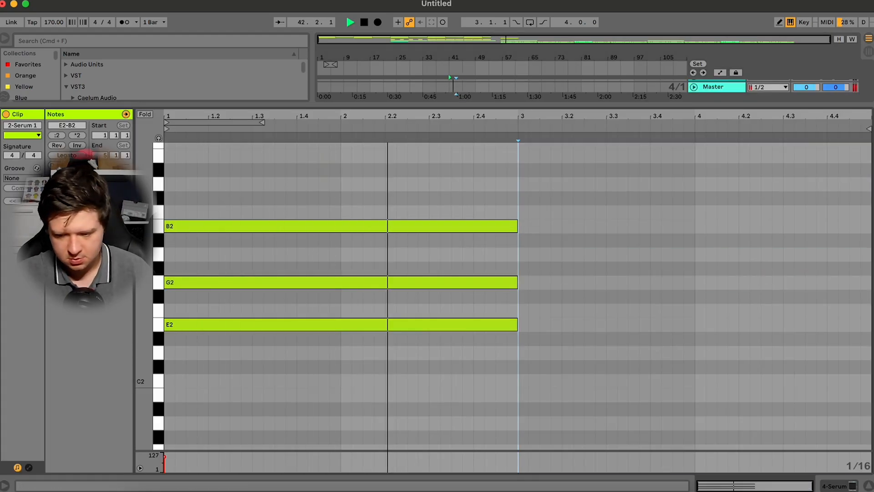
{"action": "key", "text": "shift+Tab"}
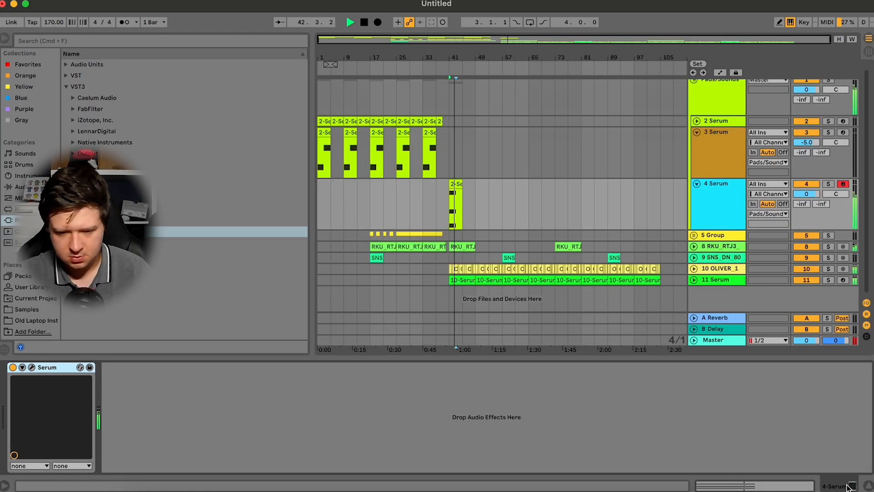
Copy the pad clip at bar 41 to bar 49 on the 4 Serum track
{"action": "left_click", "coordinate": [460, 183]}
{"action": "key", "text": "super+c"}
{"action": "left_click", "coordinate": [475, 197]}
{"action": "key", "text": "super+v"}
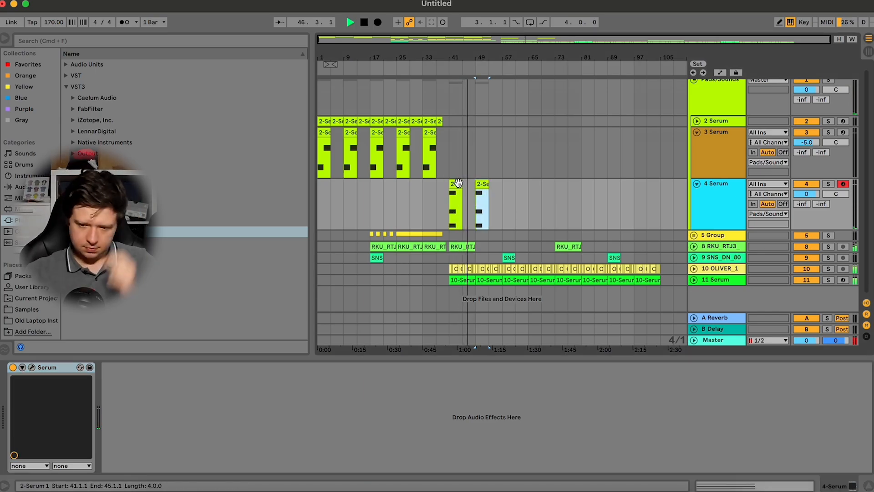
Stop playback, insert a new MIDI track below 4 Serum, and copy the pad clip at bar 41 onto it
{"action": "key", "text": "space"}
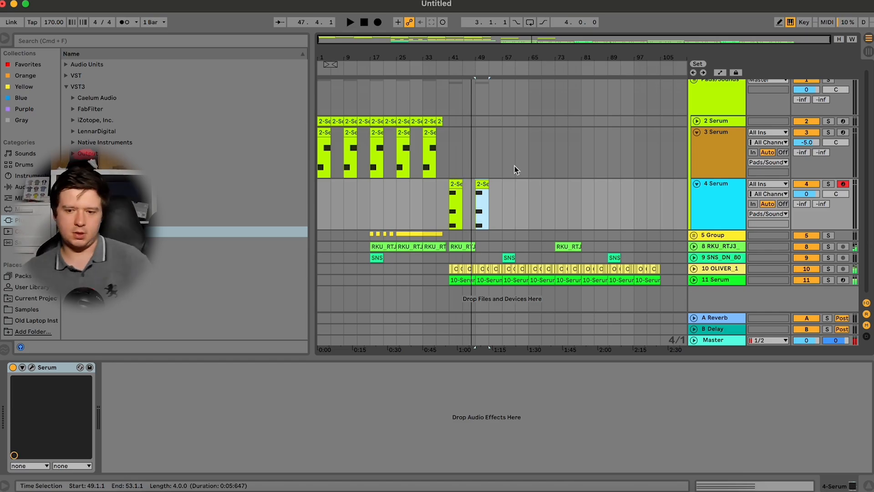
{"action": "left_click", "coordinate": [718, 193]}
{"action": "key", "text": "super+shift+t"}
{"action": "left_click", "coordinate": [458, 201]}
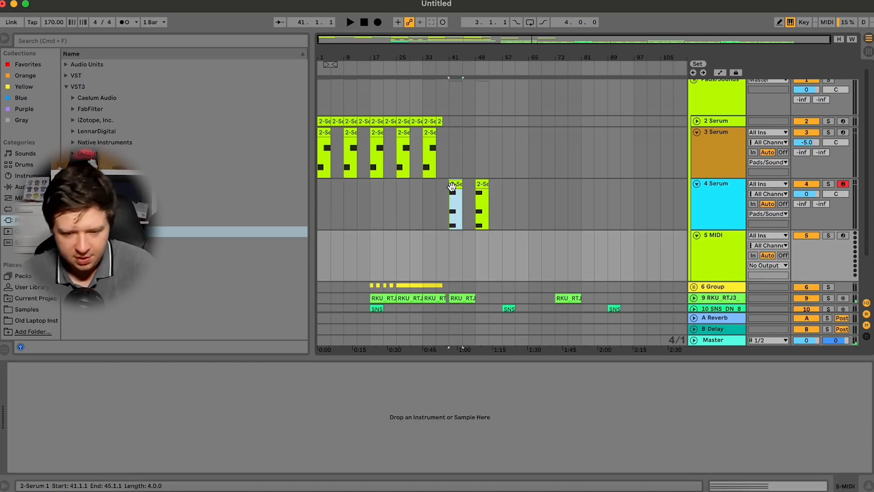
{"action": "key", "text": "super+c"}
{"action": "left_click", "coordinate": [457, 245]}
{"action": "key", "text": "super+v"}
Duplicate the E2, G2 and B2 chord into the new clip's second half at bar 3 and delete the first-half notes
{"action": "double_click", "coordinate": [454, 235]}
{"action": "left_click_drag", "start_coordinate": [417, 384], "coordinate": [410, 132]}
{"action": "key", "text": "super+d"}
{"action": "key", "text": "plus"}
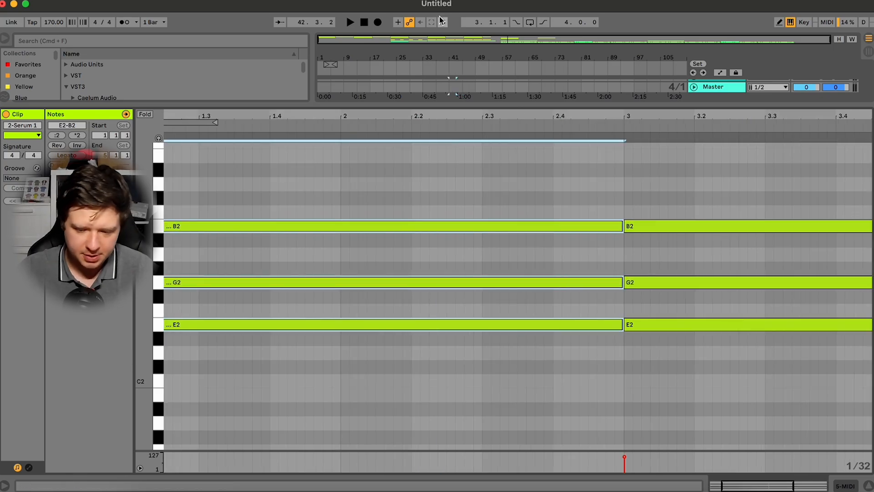
{"action": "key", "text": "Delete"}
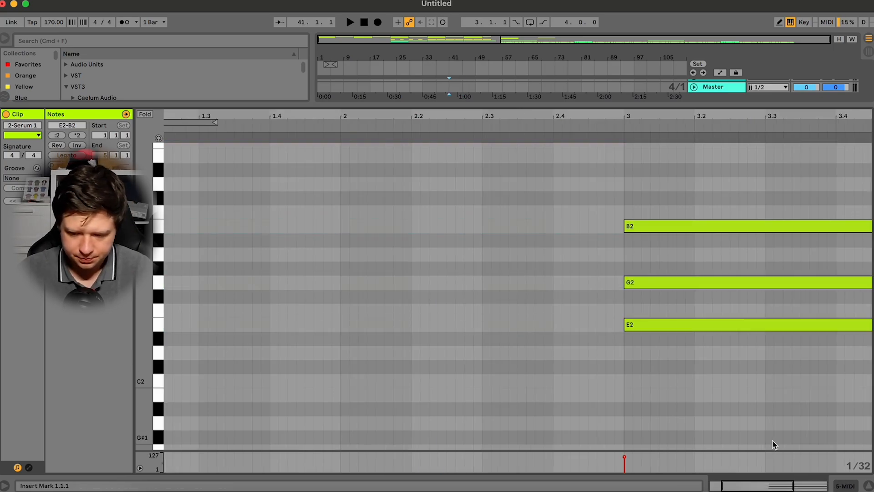
{"action": "left_click", "coordinate": [841, 485]}
Switch to Splice, audition neighbouring pad presets, and get SM101 - DRONE - Cycles.fxp
{"action": "left_click", "coordinate": [623, 489]}
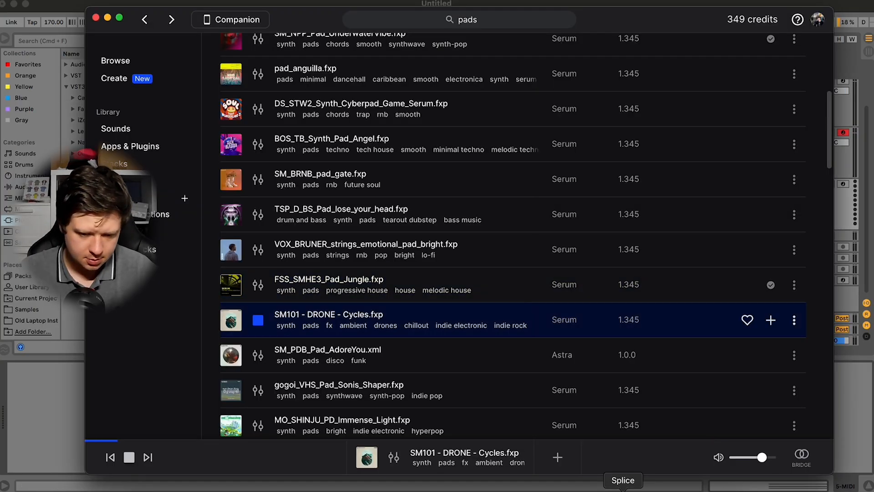
{"action": "key", "text": "Up"}
{"action": "key", "text": "Down"}
{"action": "key", "text": "Down"}
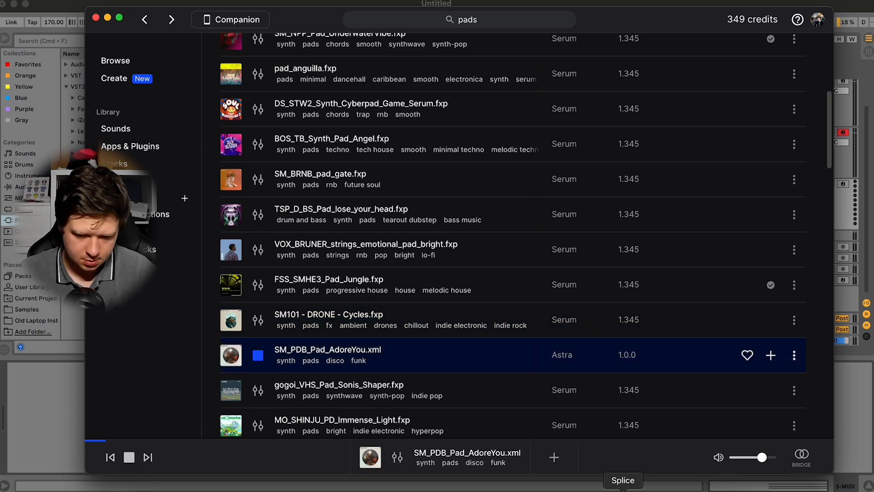
{"action": "key", "text": "Up"}
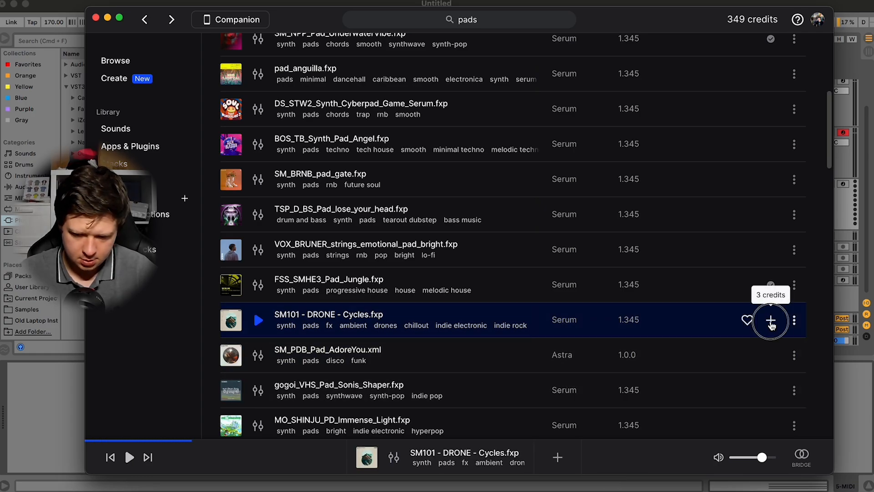
Return to Ableton Live and load the Serum plugin onto the 5 MIDI track
{"action": "left_click", "coordinate": [54, 403]}
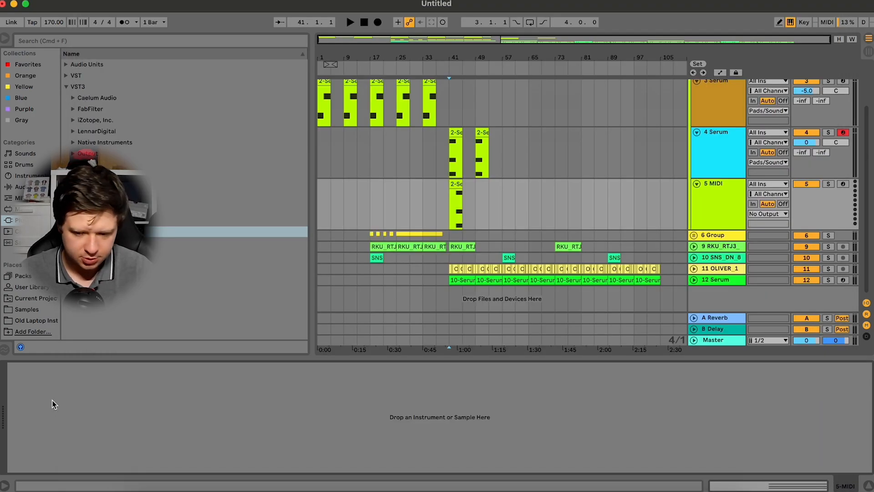
{"action": "left_click", "coordinate": [734, 187]}
{"action": "left_click", "coordinate": [107, 232]}
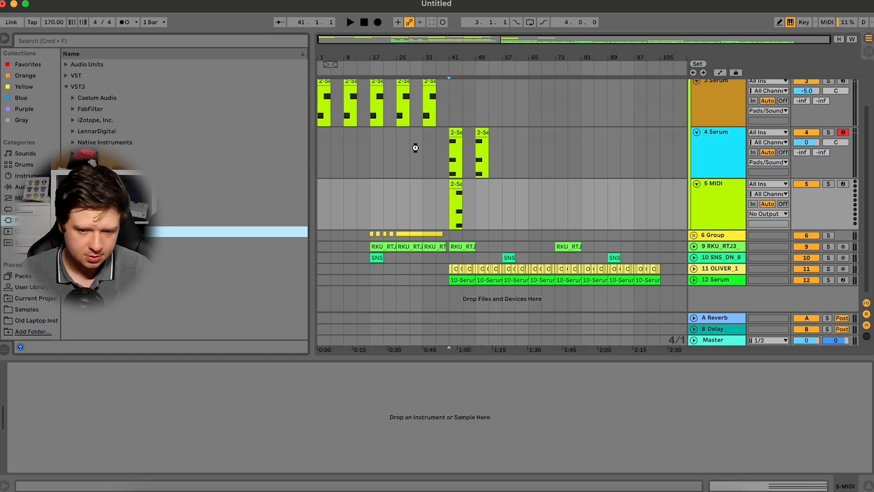
{"action": "key", "text": "Return"}
Load the Splice preset SM101 - DRONE - Cycles in Serum and close the plugin window
{"action": "left_click", "coordinate": [505, 80]}
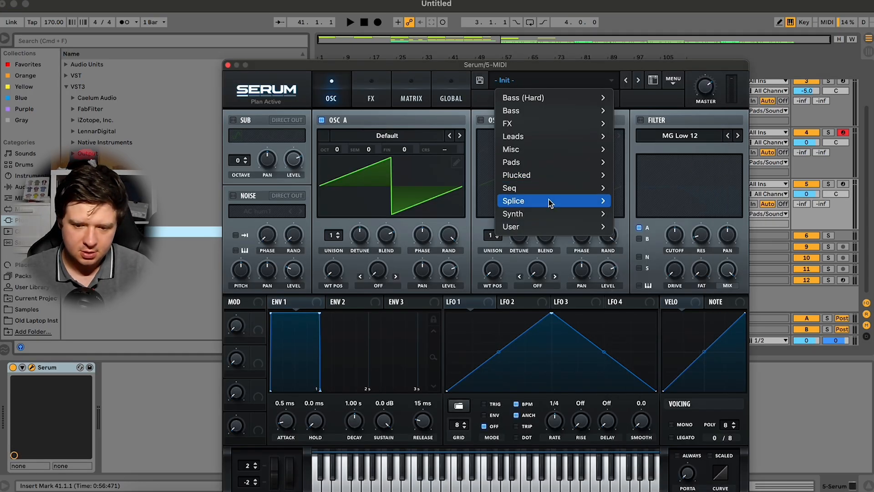
{"action": "mouse_move", "coordinate": [544, 206]}
{"action": "scroll", "coordinate": [728, 393], "scroll_direction": "down", "scroll_amount": 20}
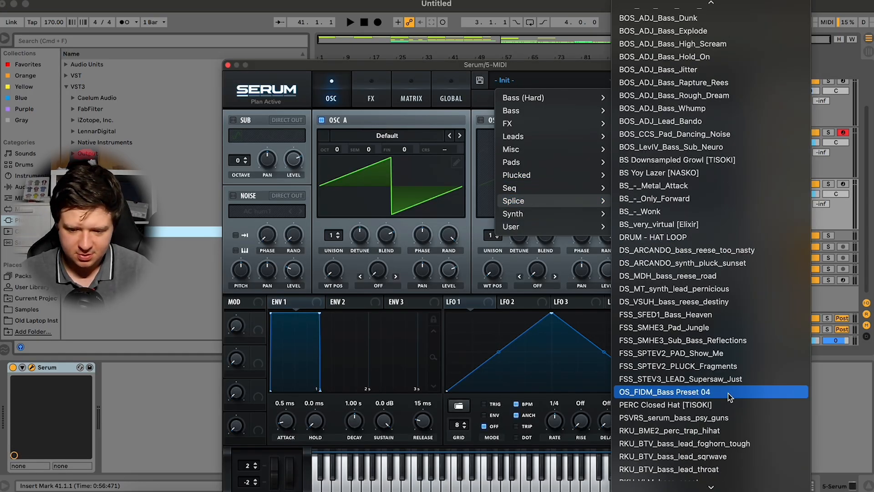
{"action": "scroll", "coordinate": [728, 393], "scroll_direction": "down", "scroll_amount": 10}
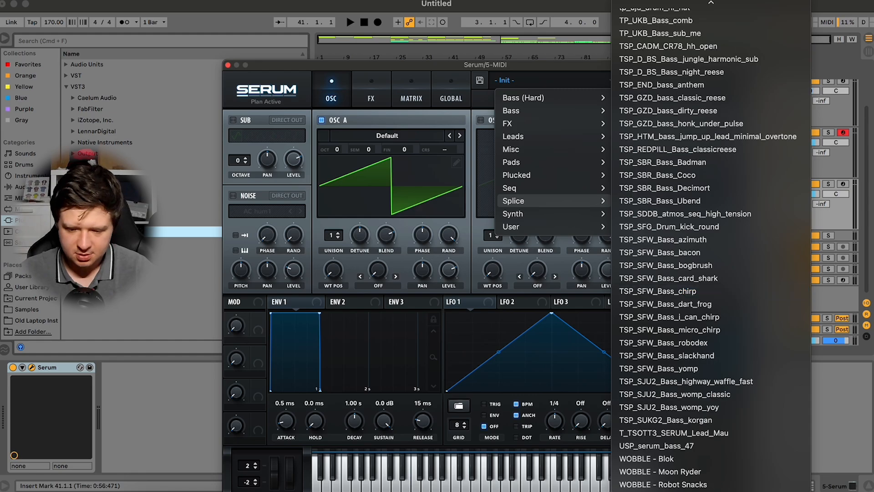
{"action": "mouse_move", "coordinate": [711, 3]}
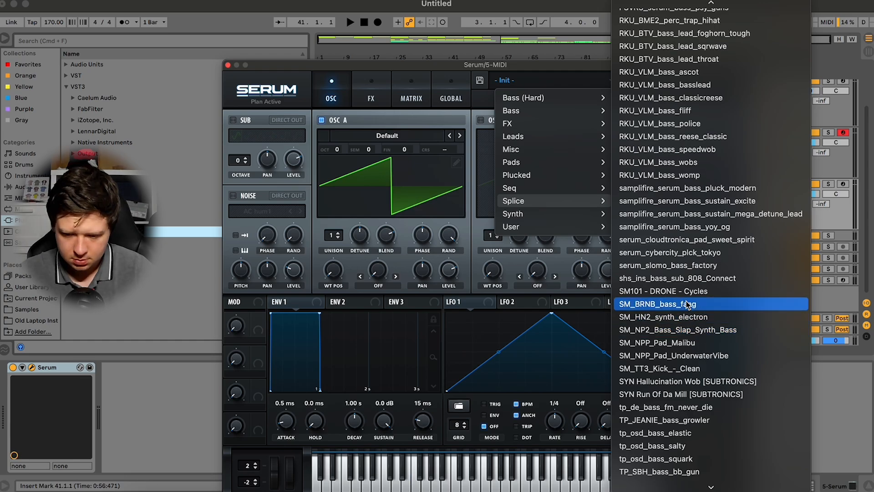
{"action": "left_click", "coordinate": [632, 290]}
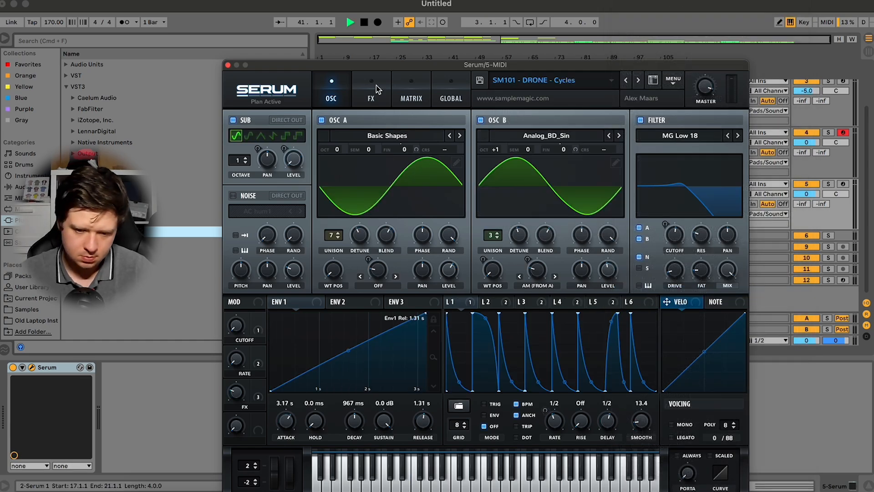
{"action": "left_click", "coordinate": [229, 66]}
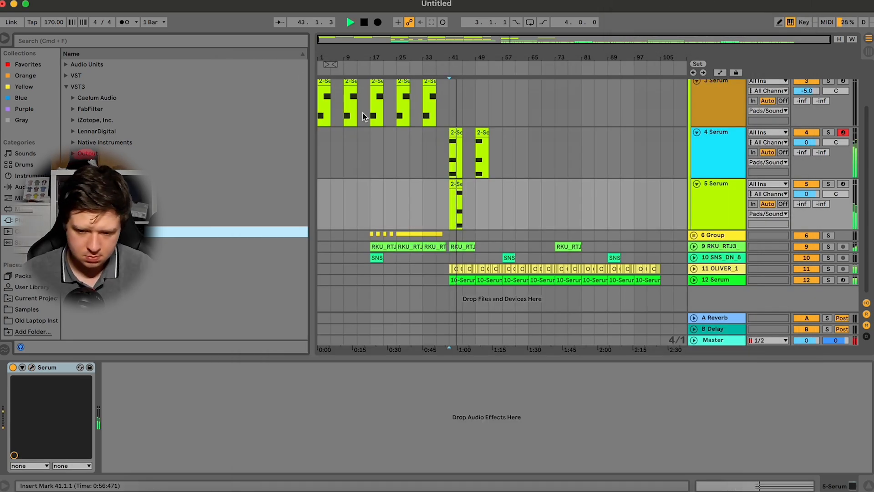
Solo the 5 Serum track, reopen its Serum window, and play the drone from bar 41
{"action": "key", "text": "plus"}
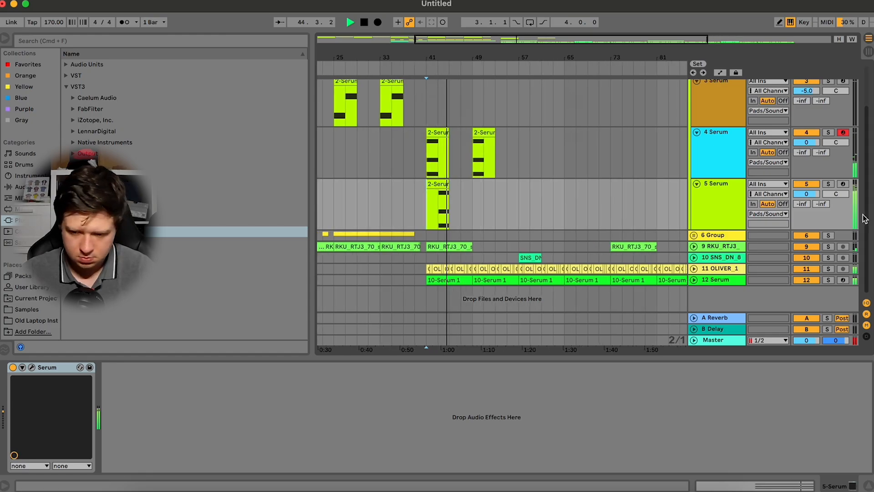
{"action": "left_click", "coordinate": [829, 184]}
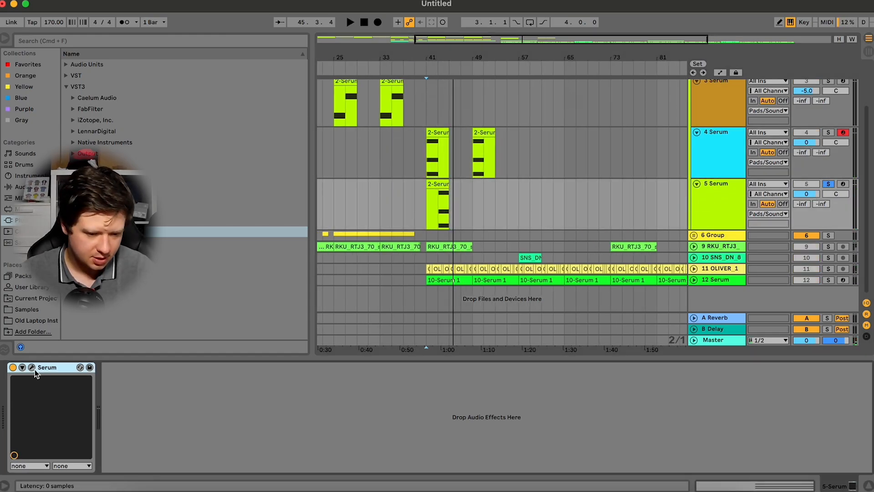
{"action": "key", "text": "super+alt+p"}
{"action": "key", "text": "space"}
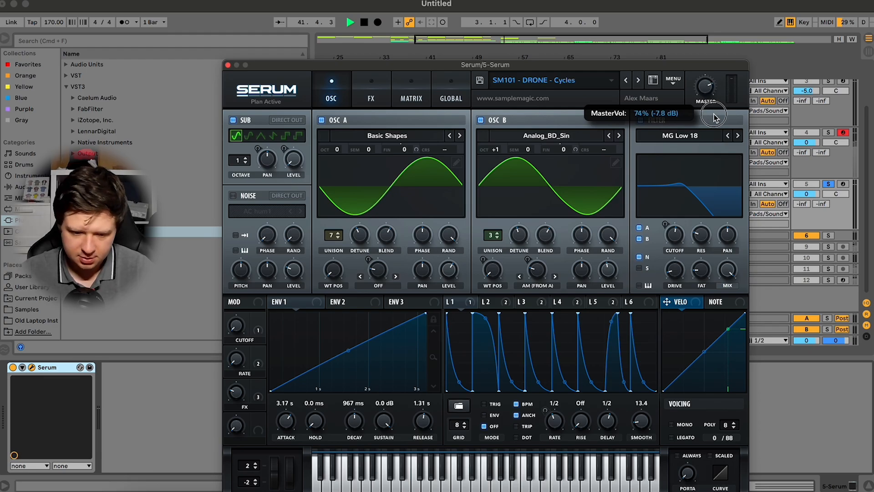
{"action": "key", "text": "space"}
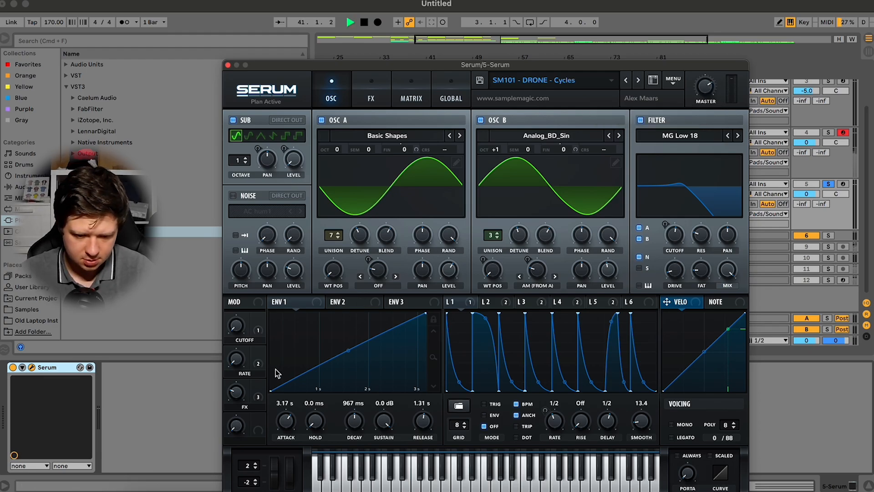
Arm the 5 Serum track, adjust the preset's Cutoff macro during playback, and close Serum
{"action": "left_click", "coordinate": [843, 184]}
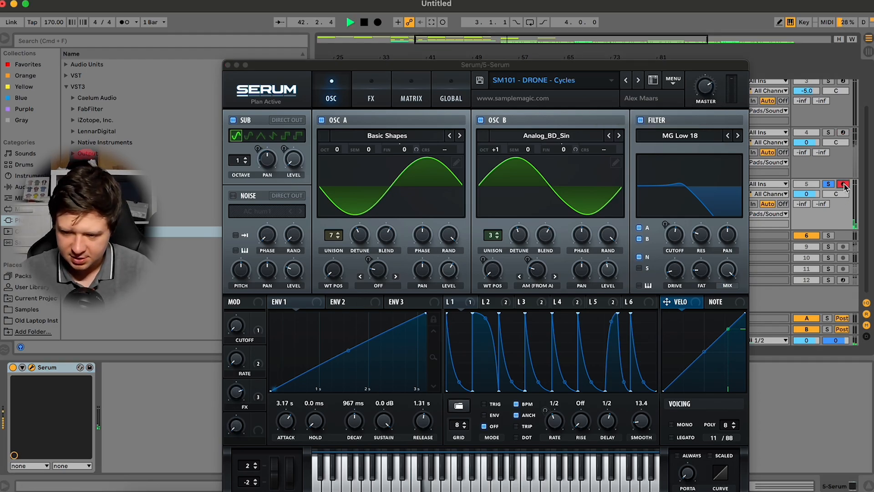
{"action": "left_click", "coordinate": [238, 393]}
{"action": "mouse_move", "coordinate": [237, 326]}
{"action": "left_click_drag", "start_coordinate": [236, 326], "coordinate": [258, 274]}
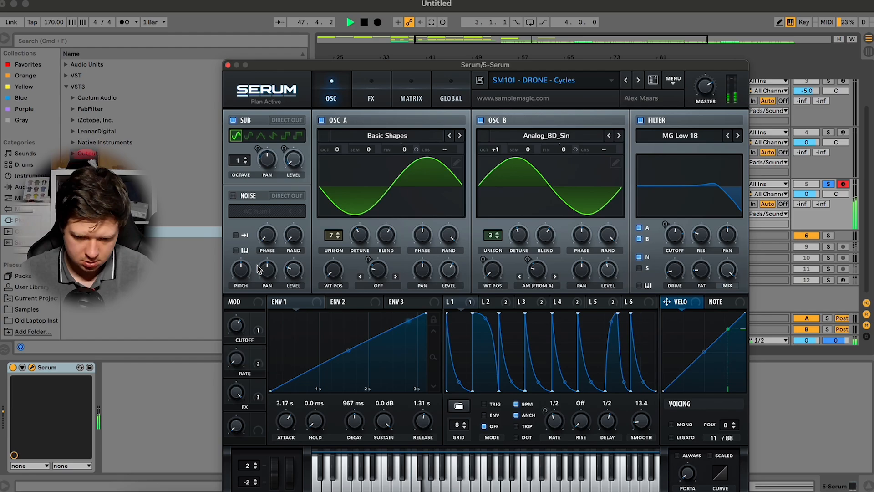
{"action": "left_click", "coordinate": [237, 66]}
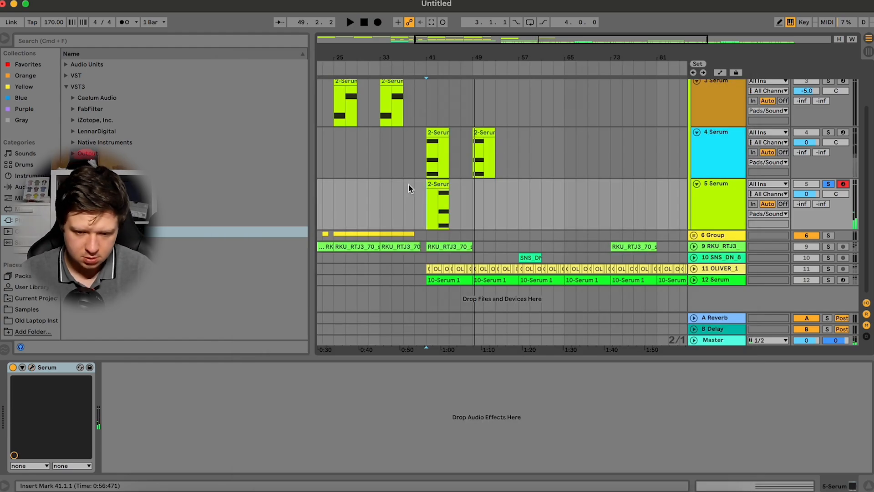
Unsolo the 5 Serum track and set its volume to -2.0 dB while the arrangement plays
{"action": "key", "text": "space"}
{"action": "left_click", "coordinate": [828, 183]}
{"action": "key", "text": "space"}
{"action": "left_click_drag", "start_coordinate": [806, 193], "coordinate": [809, 197]}
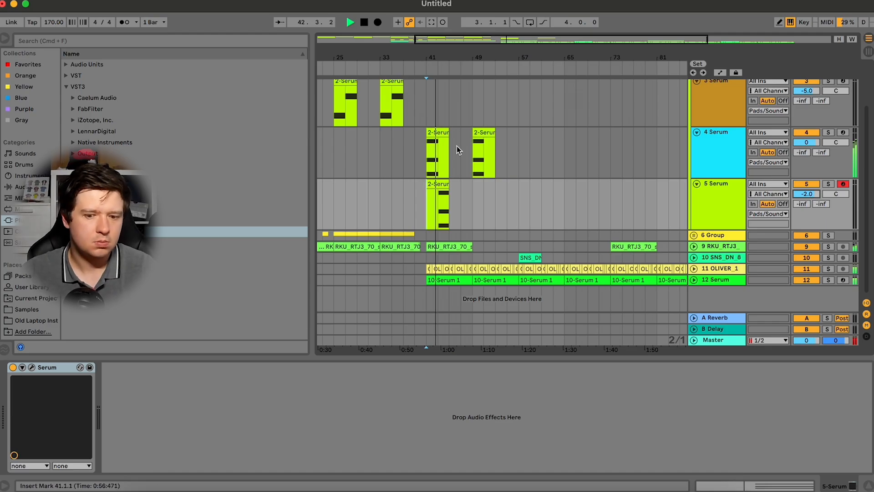
Duplicate the bar 41 clips on 4 Serum and 5 Serum until both tracks are filled up to bar 57
{"action": "left_click", "coordinate": [439, 132], "text": "shift"}
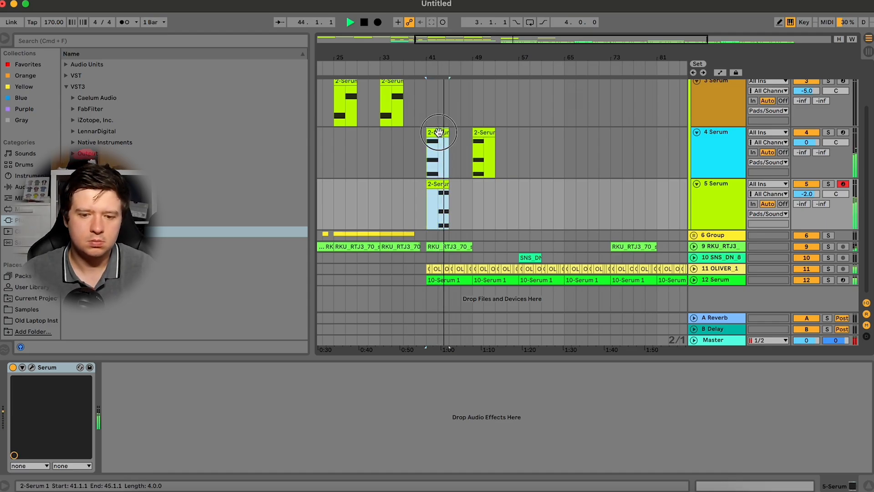
{"action": "key", "text": "super+d"}
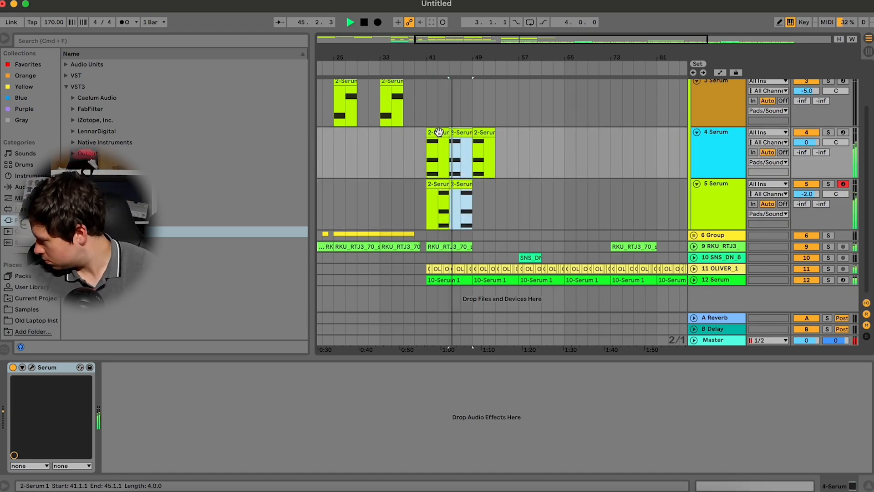
{"action": "left_click", "coordinate": [434, 183], "text": "shift"}
{"action": "key", "text": "super+d"}
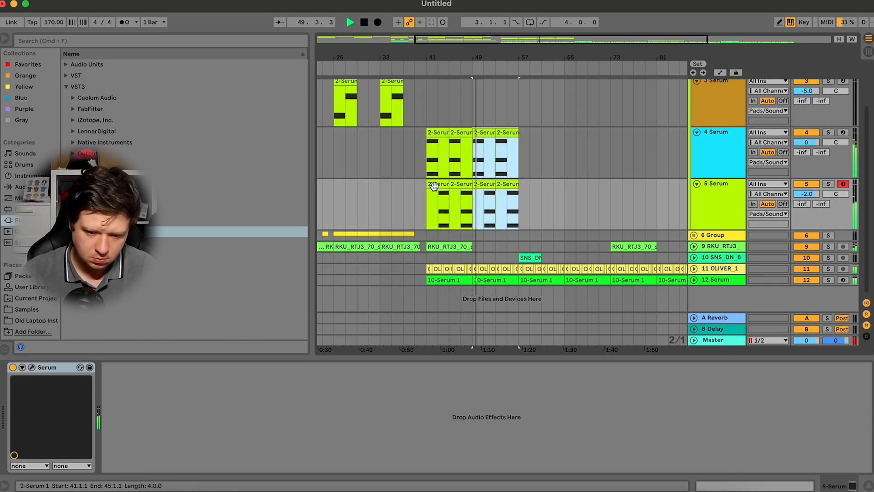
Duplicate the RKU_RTJ3 saxophone loop at bar 41 twice, filling its track up to bar 65
{"action": "left_click", "coordinate": [453, 247]}
{"action": "key", "text": "super+d"}
{"action": "key", "text": "super+d"}
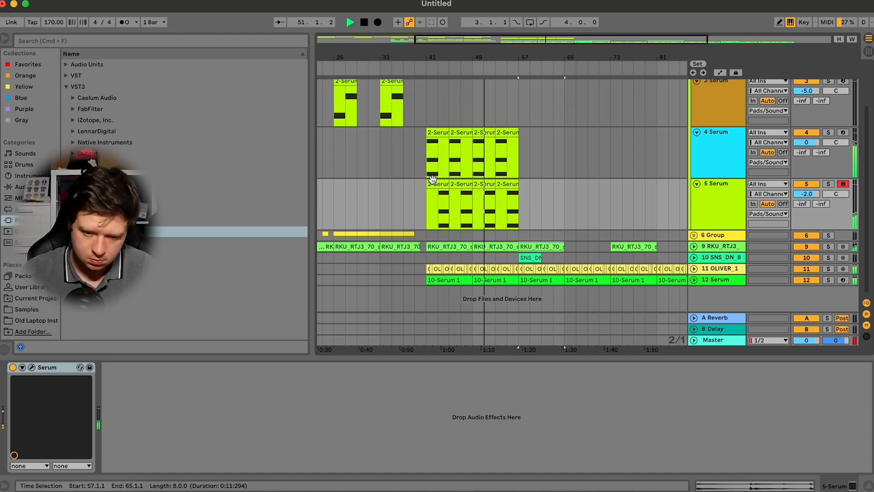
Duplicate the bar 41 to 57 section of 4 Serum and 5 Serum so both pads run to bar 73
{"action": "left_click_drag", "start_coordinate": [425, 203], "coordinate": [518, 150]}
{"action": "key", "text": "super+d"}
{"action": "scroll", "coordinate": [517, 151], "scroll_direction": "up", "scroll_amount": 2}
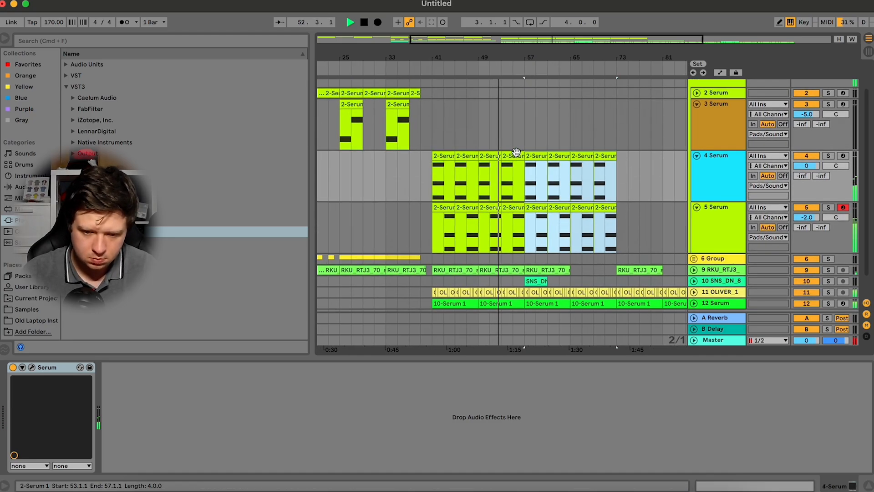
Copy the 3 Serum clip at bar 33 to bar 57 on the same track
{"action": "left_click", "coordinate": [398, 104]}
{"action": "key", "text": "super+c"}
{"action": "left_click", "coordinate": [525, 119]}
{"action": "key", "text": "super+v"}
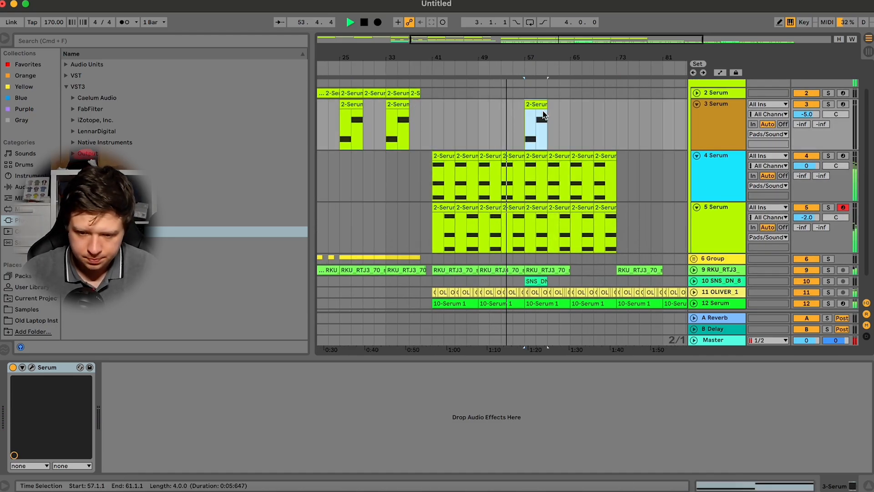
Edit the notes of the 3 Serum clip at bar 57 so its low pitch holds for the whole clip
{"action": "double_click", "coordinate": [543, 116]}
{"action": "left_click_drag", "start_coordinate": [517, 191], "coordinate": [836, 205]}
{"action": "left_click", "coordinate": [839, 487]}
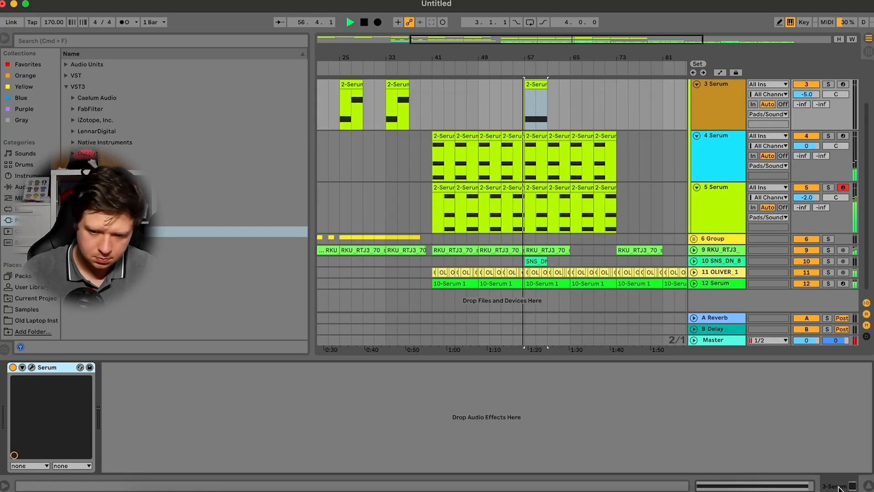
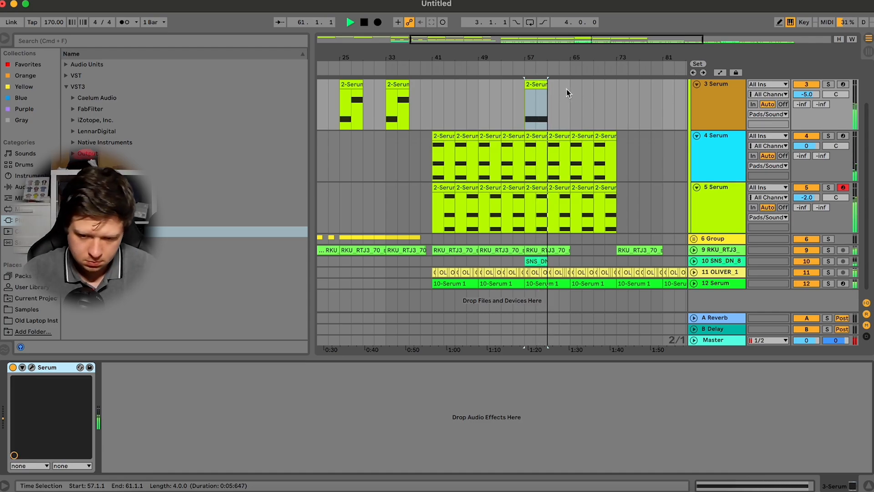
Copy the edited 3 Serum clip at bar 57 to bar 65
{"action": "left_click", "coordinate": [544, 85]}
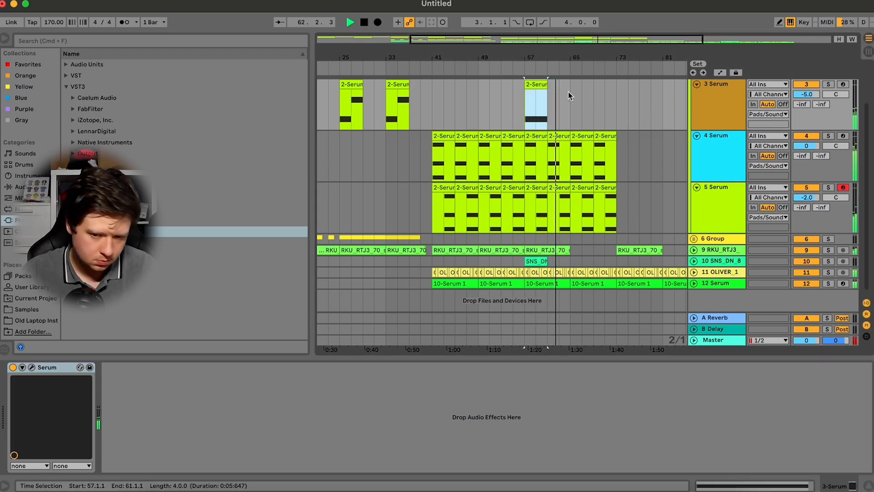
{"action": "left_click", "coordinate": [569, 93]}
{"action": "key", "text": "super+v"}
Move the SNS_DN_80 saxophone clip from bar 57 to bar 73 and duplicate the RKU_RTJ3 loop at bar 57 to bar 65
{"action": "left_click_drag", "start_coordinate": [538, 262], "coordinate": [636, 266]}
{"action": "left_click", "coordinate": [694, 261]}
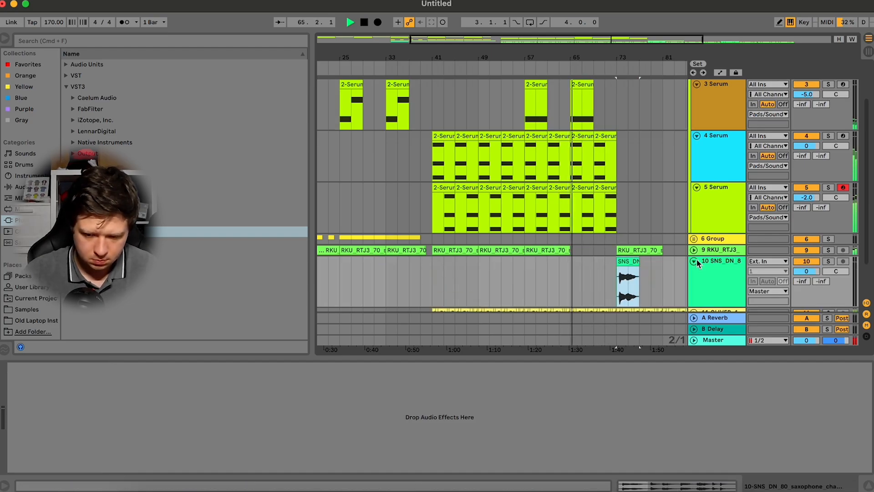
{"action": "left_click", "coordinate": [538, 251]}
{"action": "key", "text": "super+d"}
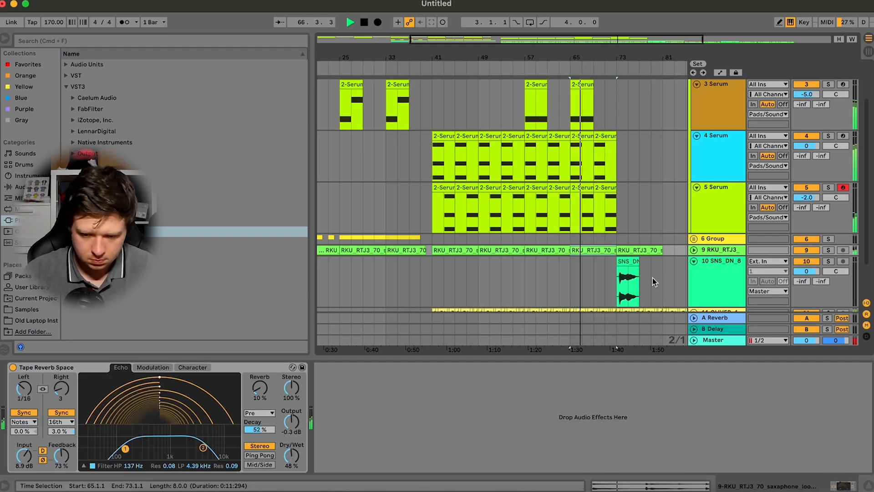
Remove the SNS_DN_80 saxophone clip at bar 73
{"action": "left_click", "coordinate": [624, 261]}
{"action": "scroll", "coordinate": [627, 249], "scroll_direction": "up", "scroll_amount": 2}
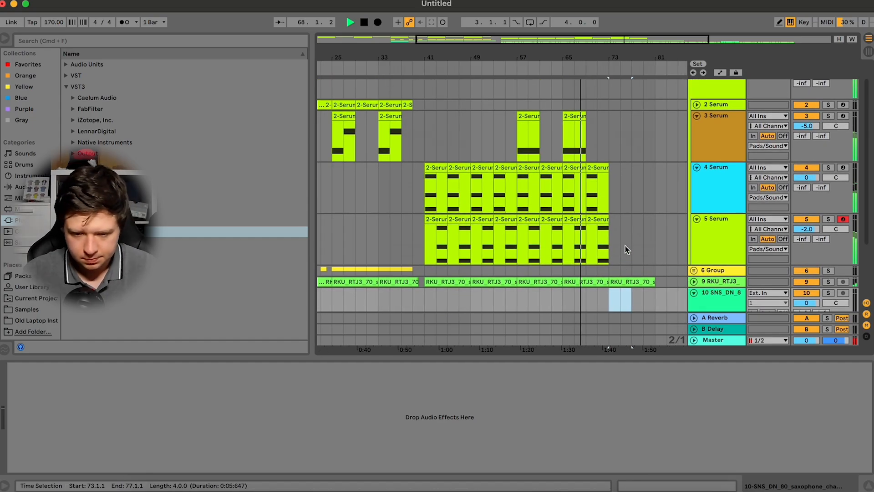
Collapse all tracks in the arrangement, including the Pads/Sounds group
{"action": "scroll", "coordinate": [637, 190], "scroll_direction": "down", "scroll_amount": 1}
{"action": "scroll", "coordinate": [643, 180], "scroll_direction": "up", "scroll_amount": 2}
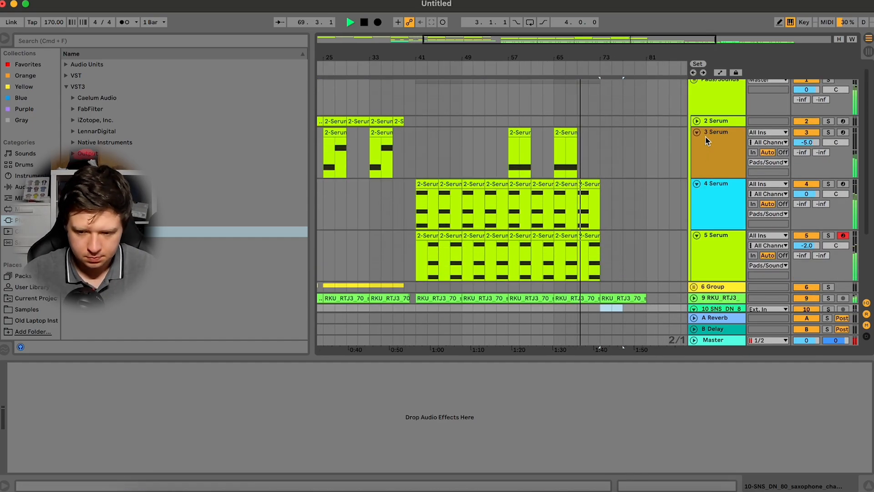
{"action": "left_click", "coordinate": [695, 97]}
{"action": "key", "text": "super+a"}
{"action": "left_click", "coordinate": [694, 81]}
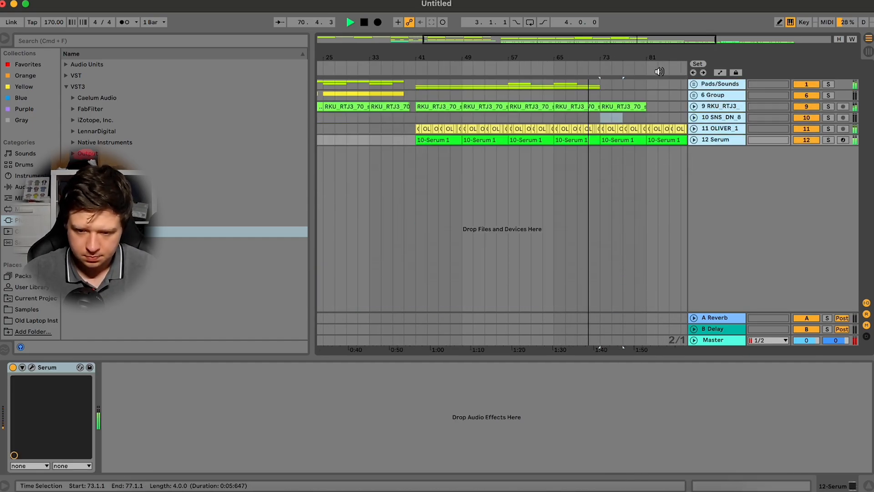
{"action": "left_click_drag", "start_coordinate": [697, 45], "coordinate": [691, 105]}
Expand the OLIVER_170 break track and listen to the drums from bar 71 into bar 73
{"action": "left_click", "coordinate": [428, 128]}
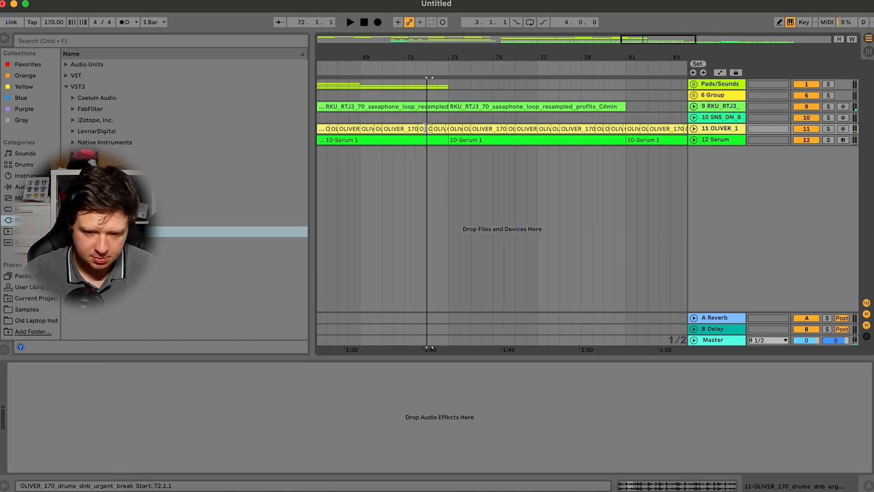
{"action": "left_click", "coordinate": [694, 128]}
{"action": "key", "text": "space"}
{"action": "key", "text": "space"}
{"action": "left_click_drag", "start_coordinate": [643, 41], "coordinate": [643, 67]}
{"action": "left_click", "coordinate": [387, 156]}
{"action": "key", "text": "space"}
{"action": "key", "text": "space"}
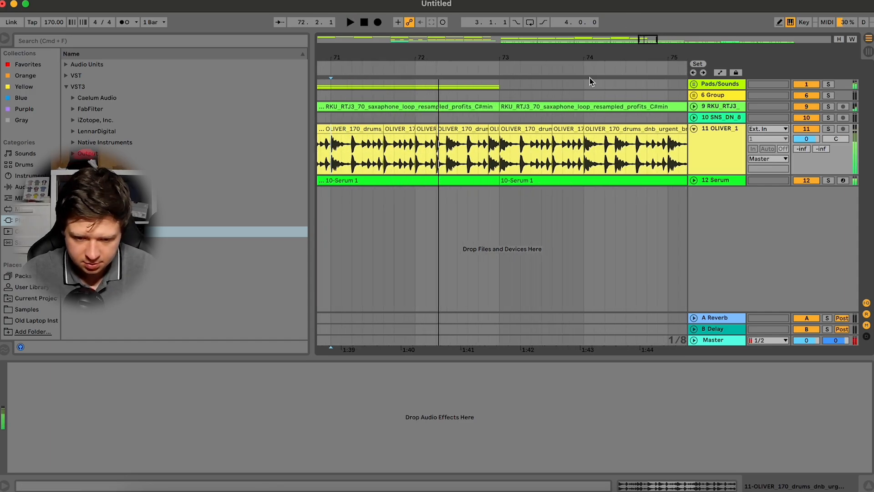
Build a drum fill across bar 72 of the OLIVER_170 break by repeating a one-beat slice, halving and repeating the slice on the last beat
{"action": "left_click", "coordinate": [428, 136]}
{"action": "key", "text": "super+d"}
{"action": "key", "text": "super+d"}
{"action": "key", "text": "super+d"}
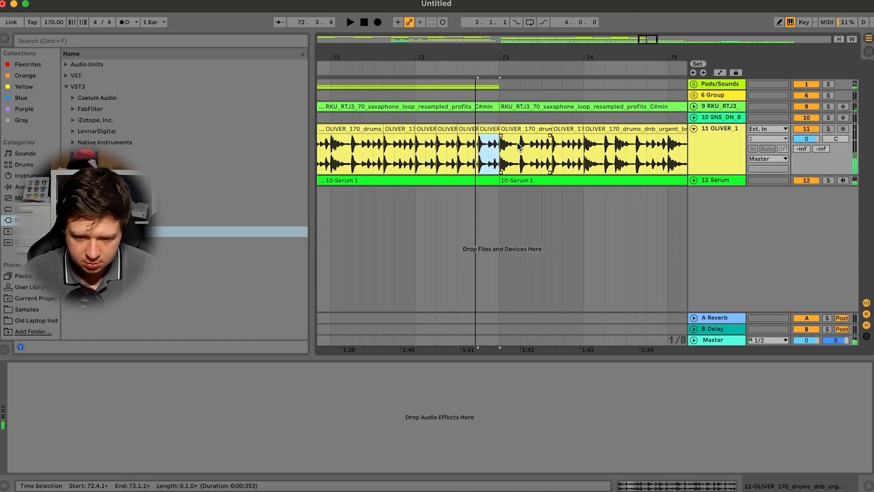
{"action": "left_click_drag", "start_coordinate": [498, 128], "coordinate": [489, 128]}
{"action": "key", "text": "super+d"}
{"action": "key", "text": "space"}
{"action": "left_click", "coordinate": [393, 154]}
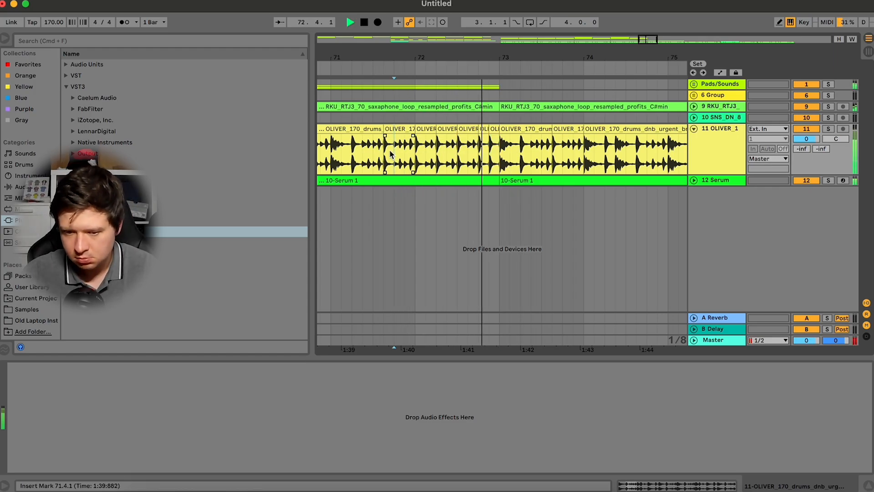
Collapse the OLIVER_170 track and delete the RKU_RTJ3 saxophone loop at bar 73
{"action": "mouse_move", "coordinate": [651, 40]}
{"action": "left_mouse_down"}
{"action": "mouse_move", "coordinate": [652, 18]}
{"action": "mouse_move", "coordinate": [663, 36]}
{"action": "left_mouse_up"}
{"action": "left_click", "coordinate": [694, 129]}
{"action": "left_click", "coordinate": [627, 107]}
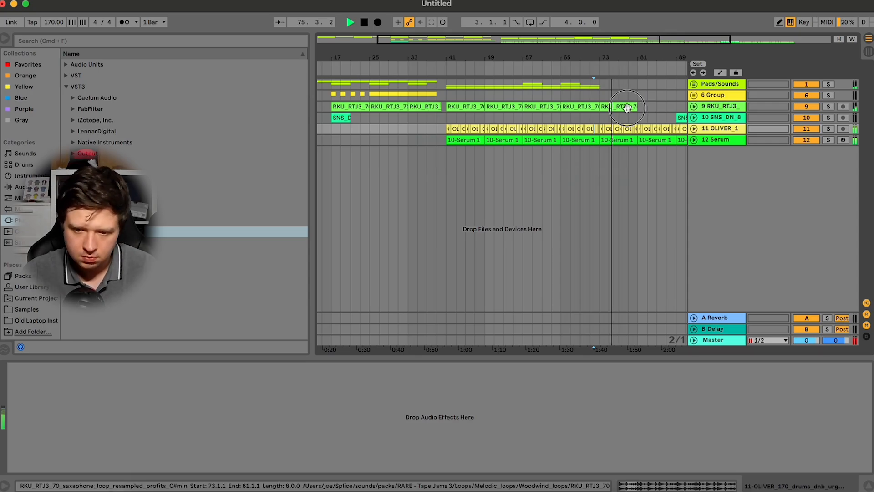
{"action": "key", "text": "Delete"}
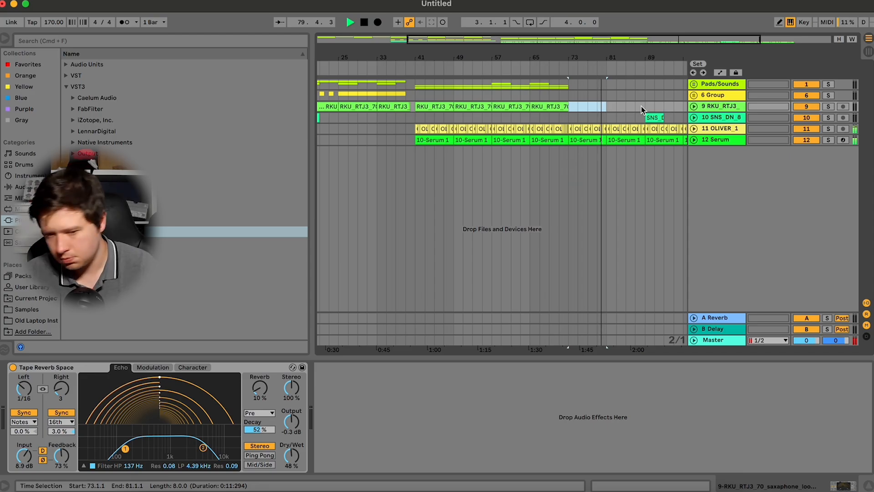
Stop playback and insert a new audio track directly below the OLIVER_170 track
{"action": "key", "text": "space"}
{"action": "key", "text": "super+t"}
{"action": "left_click_drag", "start_coordinate": [567, 166], "coordinate": [569, 166]}
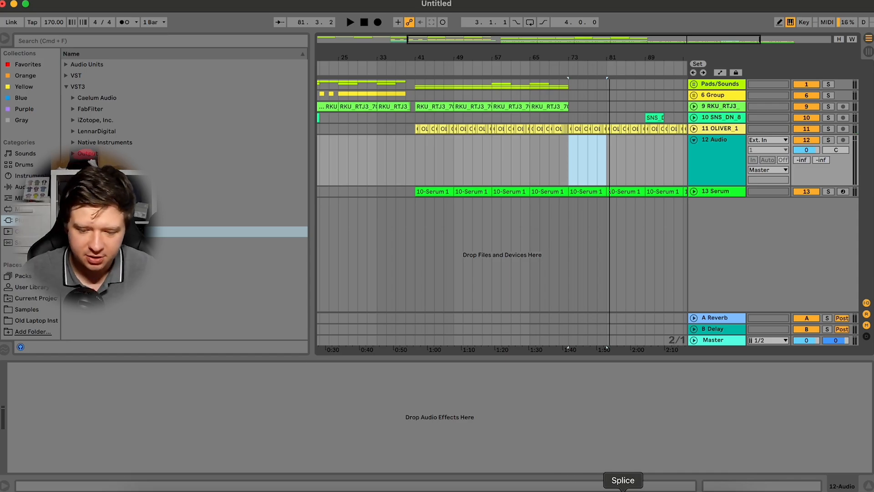
Switch to Splice and search the samples for "amen"
{"action": "left_click", "coordinate": [623, 491]}
{"action": "left_click", "coordinate": [507, 13]}
{"action": "type", "text": "amaen"}
{"action": "key", "text": "Return"}
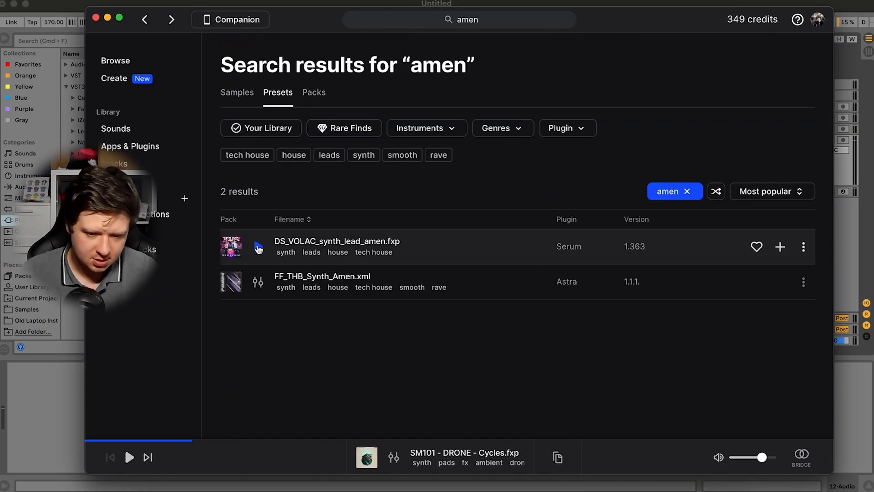
{"action": "left_click", "coordinate": [688, 192]}
{"action": "left_click", "coordinate": [237, 92]}
{"action": "left_click", "coordinate": [504, 17]}
{"action": "type", "text": "amen"}
{"action": "key", "text": "Return"}
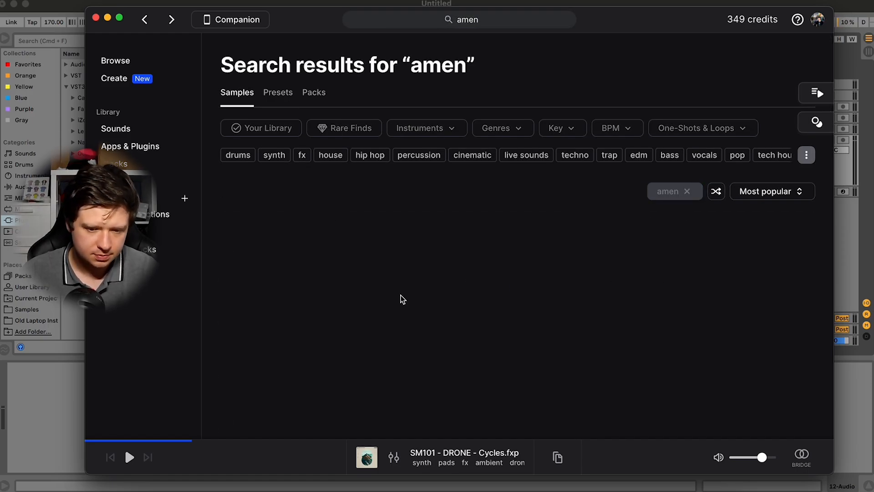
Audition the amen search results one after another, from TS_BD_136_amen_break_OG.wav to the DS_VOLAC_125 synth lead loop
{"action": "left_click", "coordinate": [282, 247]}
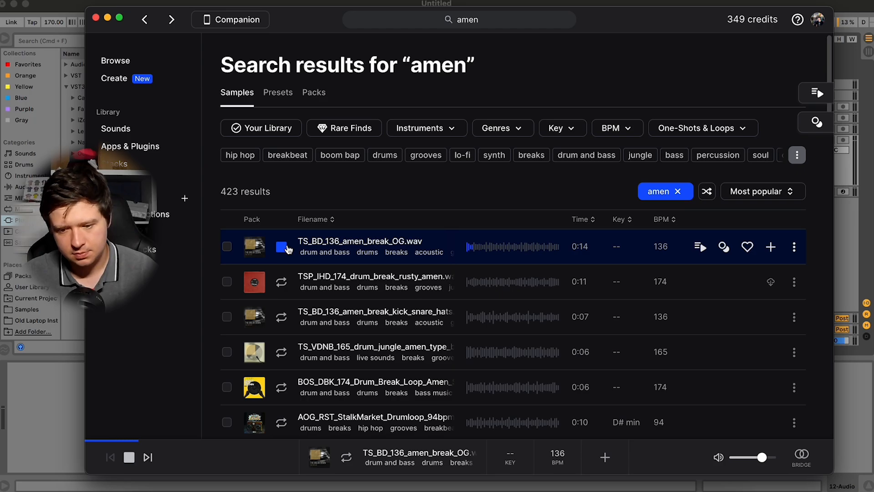
{"action": "key", "text": "Down"}
{"action": "key", "text": "Down"}
{"action": "key", "text": "Down"}
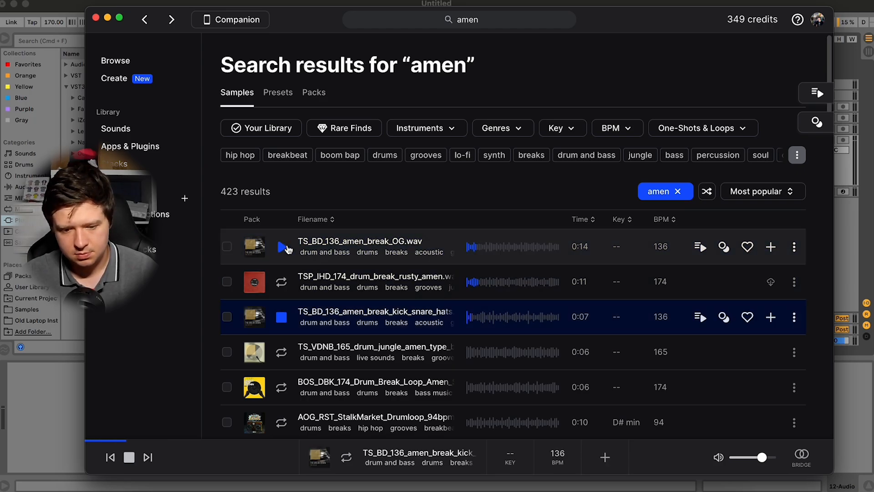
{"action": "key", "text": "Down"}
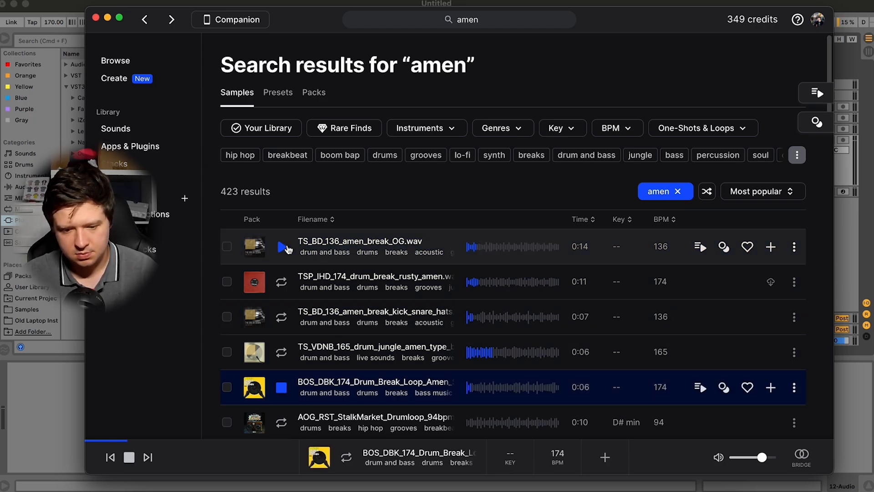
{"action": "key", "text": "Down"}
{"action": "scroll", "coordinate": [288, 249], "scroll_direction": "down", "scroll_amount": 5}
{"action": "key", "text": "Down"}
{"action": "key", "text": "Down"}
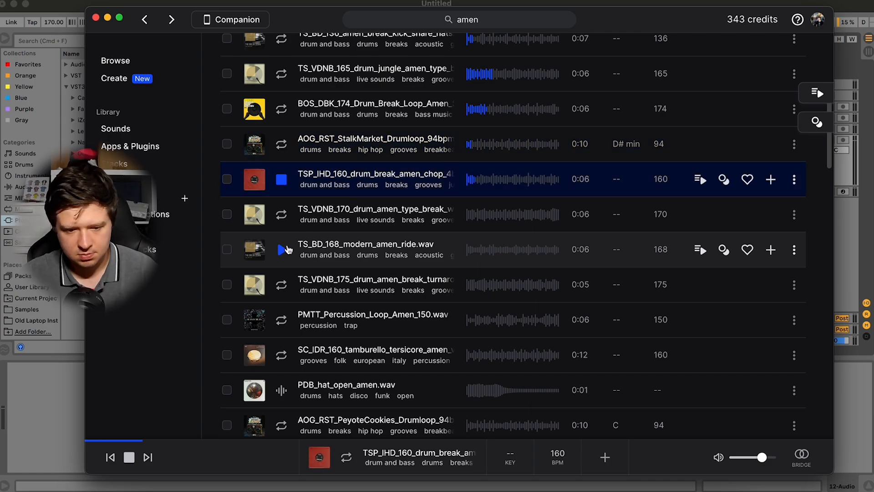
{"action": "key", "text": "Down"}
{"action": "key", "text": "Down"}
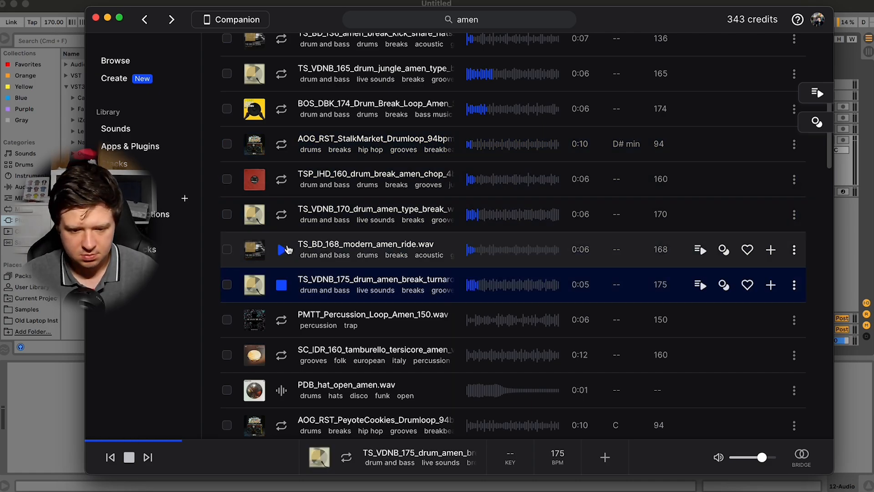
{"action": "key", "text": "Down"}
{"action": "key", "text": "Down"}
{"action": "key", "text": "Down"}
{"action": "key", "text": "Down"}
{"action": "scroll", "coordinate": [287, 249], "scroll_direction": "down", "scroll_amount": 5}
{"action": "key", "text": "Down"}
{"action": "key", "text": "Down"}
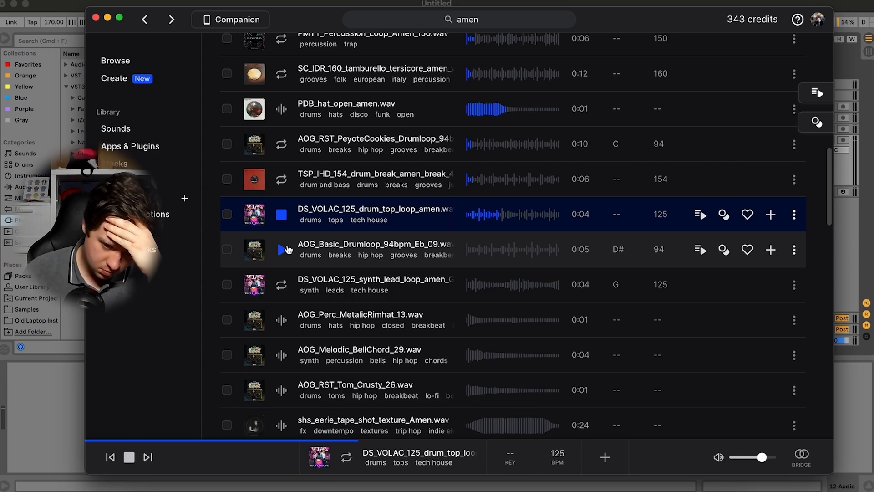
{"action": "key", "text": "Down"}
{"action": "key", "text": "Down"}
{"action": "scroll", "coordinate": [287, 249], "scroll_direction": "up", "scroll_amount": 8}
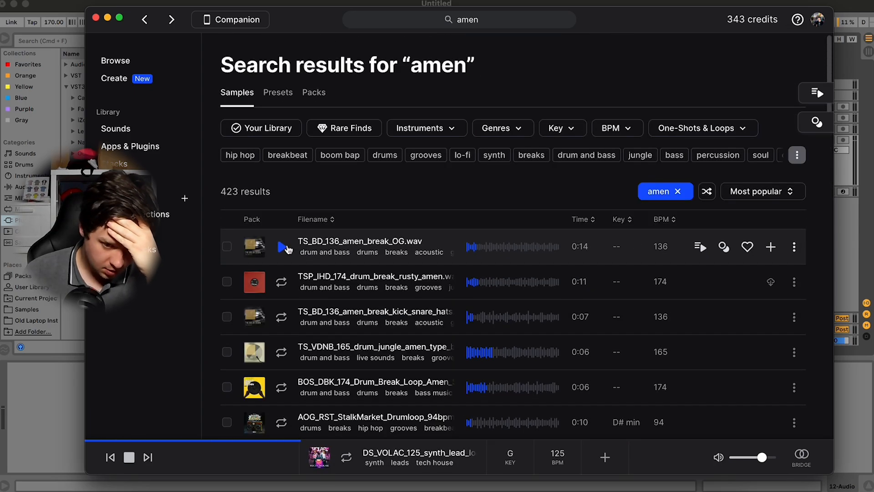
Preview TS_BD_136_amen_break_OG.wav again, add it to the library, copy the sample and return to Ableton Live
{"action": "left_click", "coordinate": [283, 247]}
{"action": "left_click", "coordinate": [284, 253]}
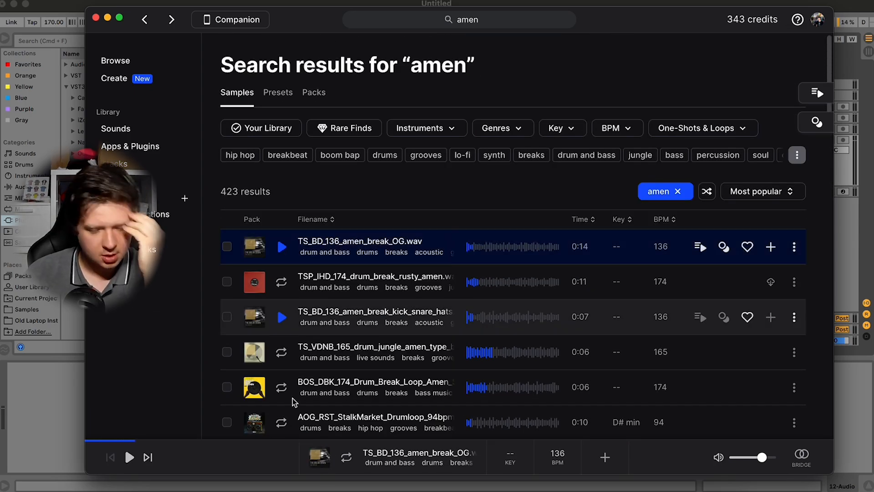
{"action": "scroll", "coordinate": [292, 399], "scroll_direction": "down", "scroll_amount": 3}
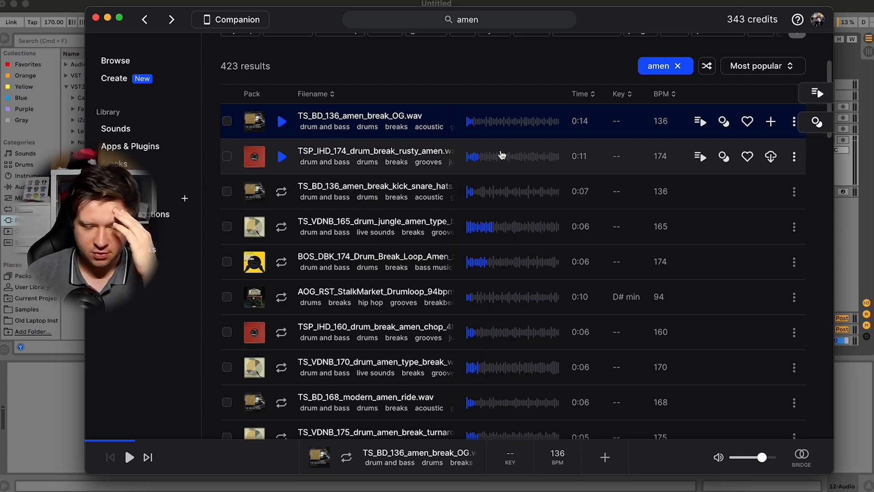
{"action": "left_click", "coordinate": [772, 122]}
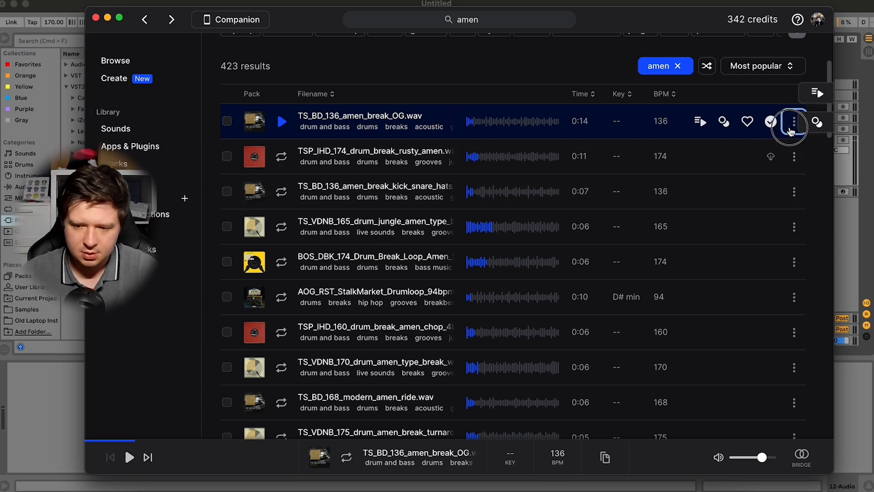
{"action": "left_click", "coordinate": [791, 130]}
{"action": "left_click", "coordinate": [768, 149]}
{"action": "left_click", "coordinate": [853, 221]}
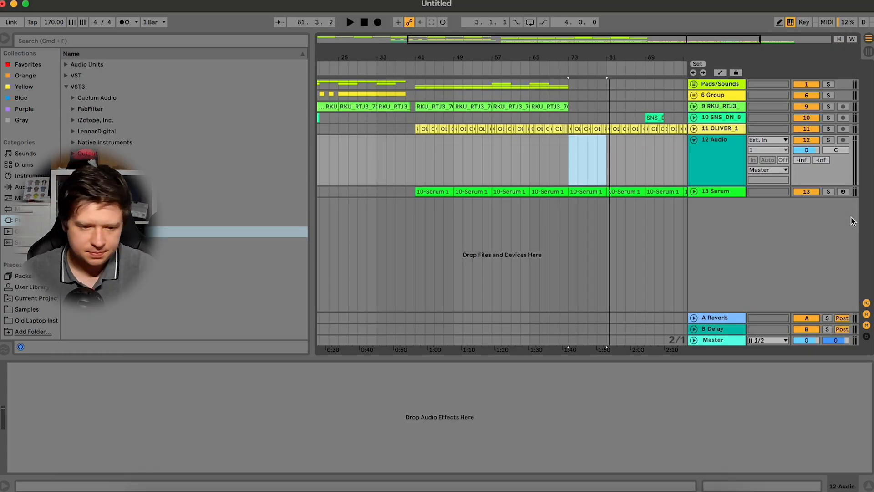
Paste the TS_BD_136_amen_break_OG sample at bar 73 on the new audio track and play it back
{"action": "left_click", "coordinate": [417, 146]}
{"action": "key", "text": "space"}
{"action": "left_click", "coordinate": [570, 173]}
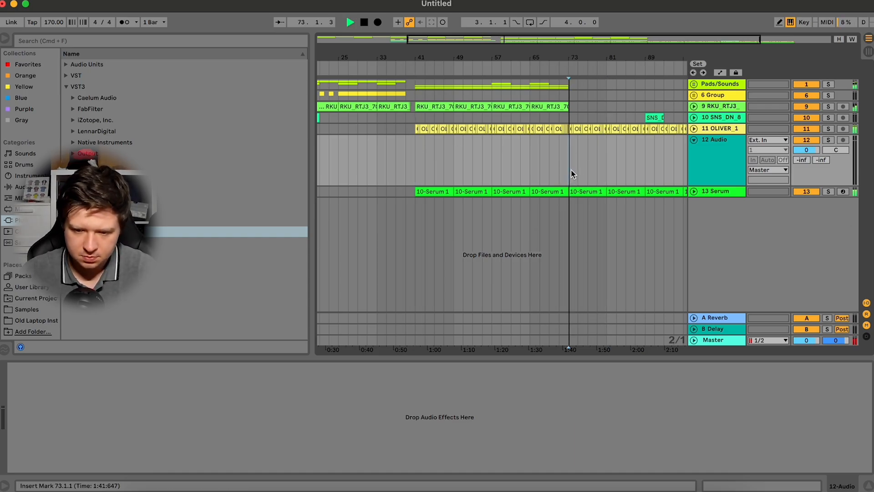
{"action": "key", "text": "super+v"}
{"action": "key", "text": "space"}
{"action": "key", "text": "space"}
{"action": "left_click_drag", "start_coordinate": [691, 40], "coordinate": [692, 95]}
{"action": "key", "text": "space"}
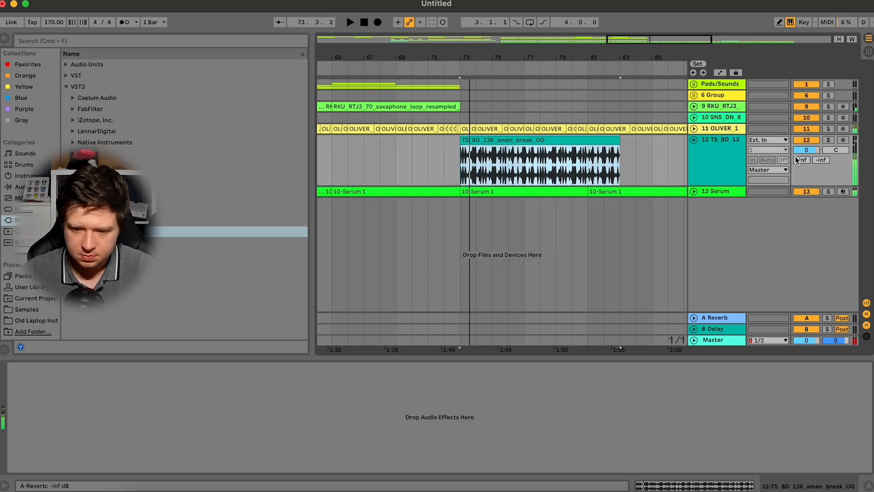
Turn on warping for the amen break clip and set its segment BPM to 136
{"action": "double_click", "coordinate": [555, 152]}
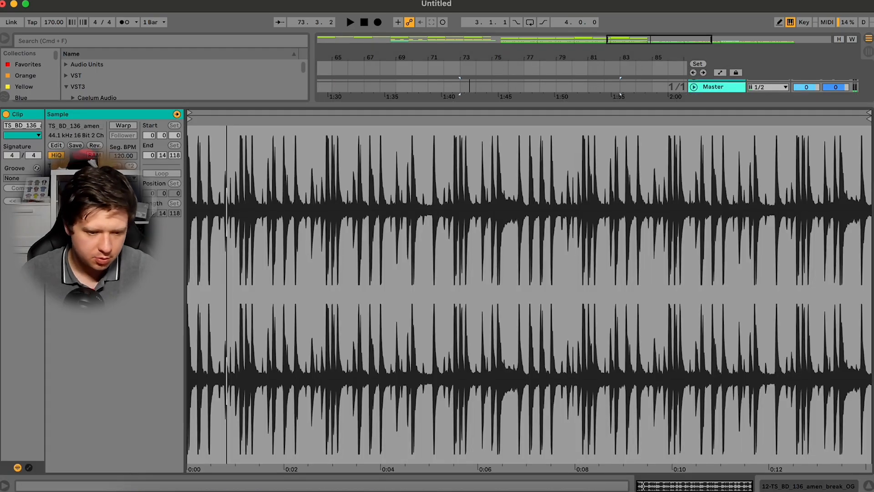
{"action": "left_click", "coordinate": [122, 126]}
{"action": "left_click", "coordinate": [128, 178]}
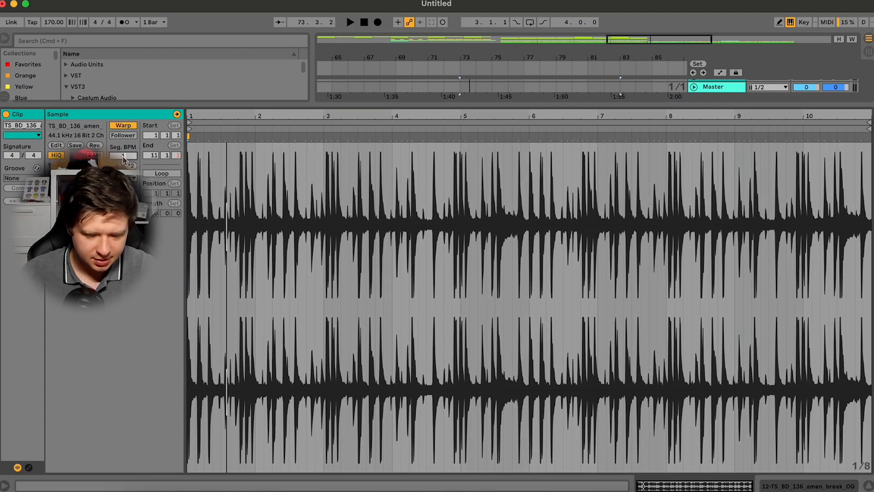
{"action": "key", "text": "Return"}
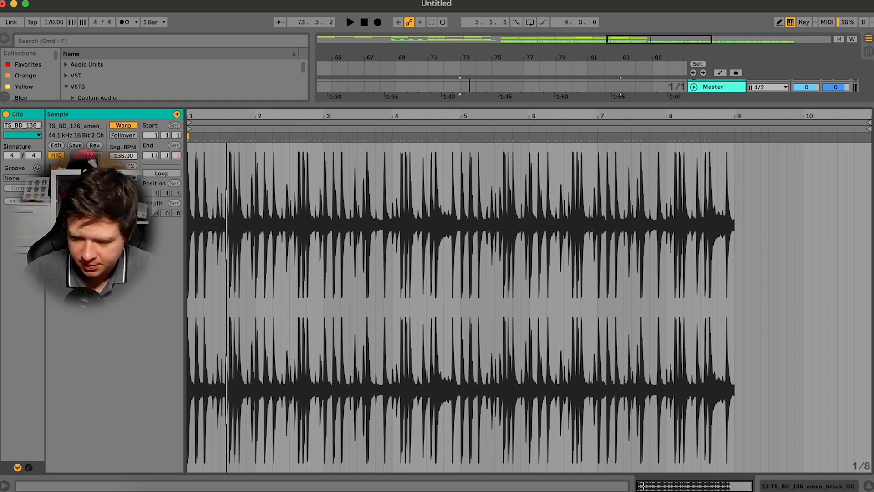
{"action": "left_click", "coordinate": [850, 488]}
Trim the empty end of the amen break clip so that it stops at bar 81
{"action": "left_click_drag", "start_coordinate": [637, 167], "coordinate": [580, 164]}
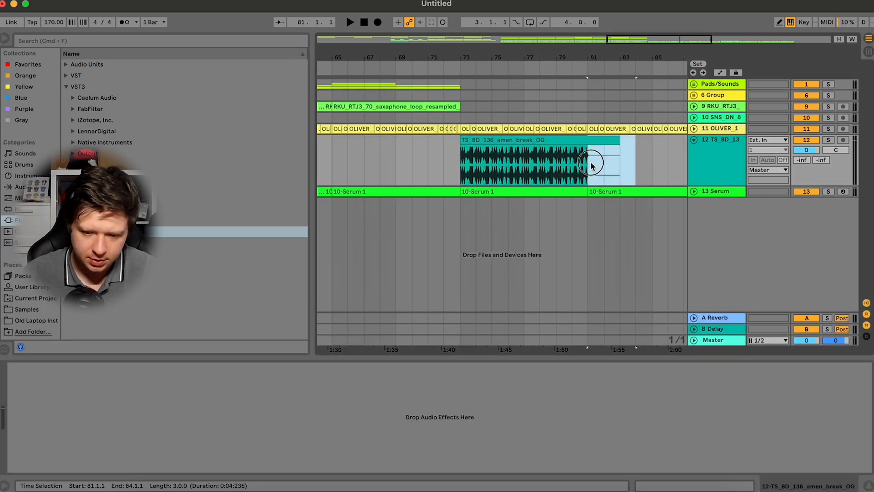
{"action": "key", "text": "Delete"}
{"action": "left_click", "coordinate": [846, 172]}
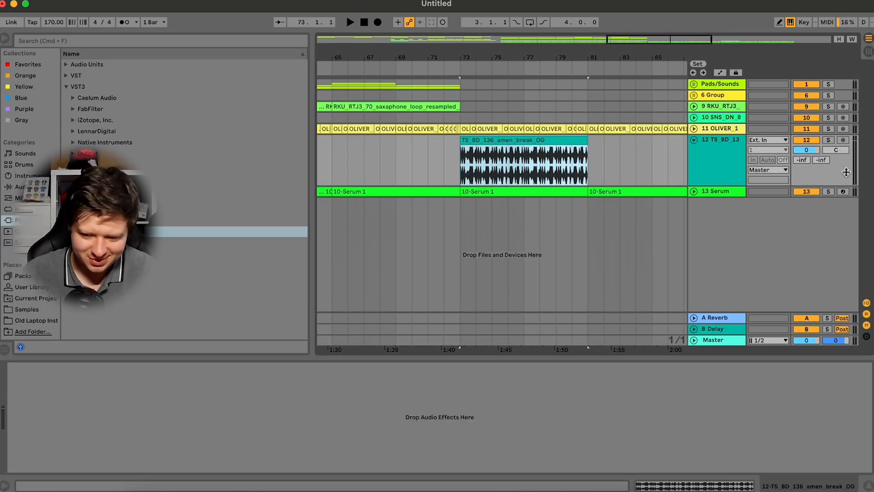
Solo the amen break track, add the OLIVER_170 track to the solo, and play both from bar 73
{"action": "left_click", "coordinate": [829, 140]}
{"action": "key", "text": "space"}
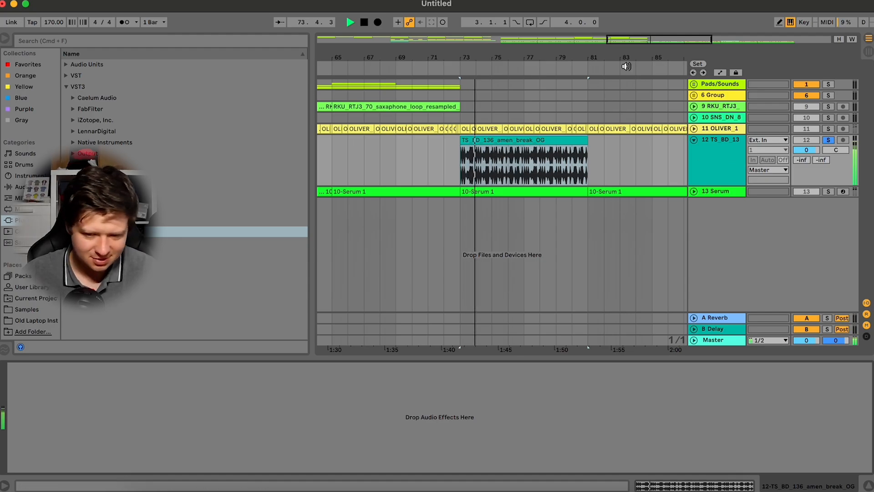
{"action": "key", "text": "space"}
{"action": "key", "text": "space"}
{"action": "left_click", "coordinate": [828, 140], "text": "super"}
{"action": "key", "text": "space"}
{"action": "key", "text": "space"}
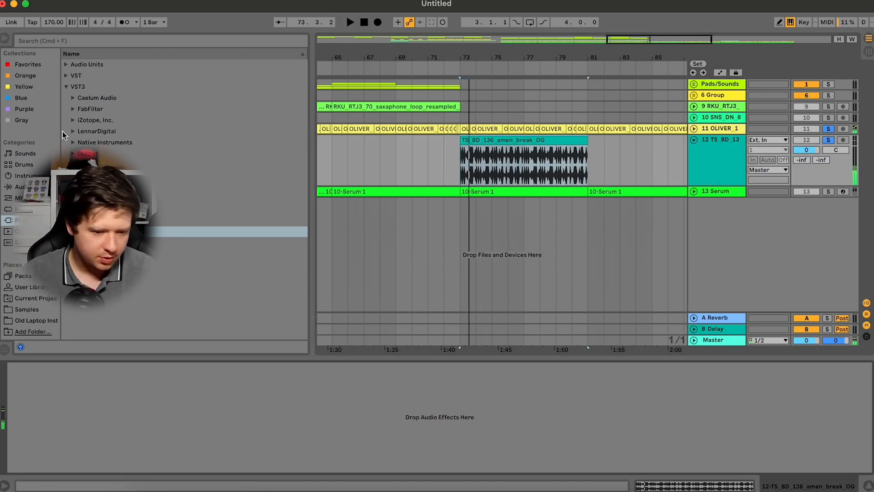
Add an EQ Eight to the amen break track and set band 1 to a low cut at about 562 Hz with Q 0.26
{"action": "left_click", "coordinate": [20, 186]}
{"action": "left_click_drag", "start_coordinate": [91, 186], "coordinate": [84, 446]}
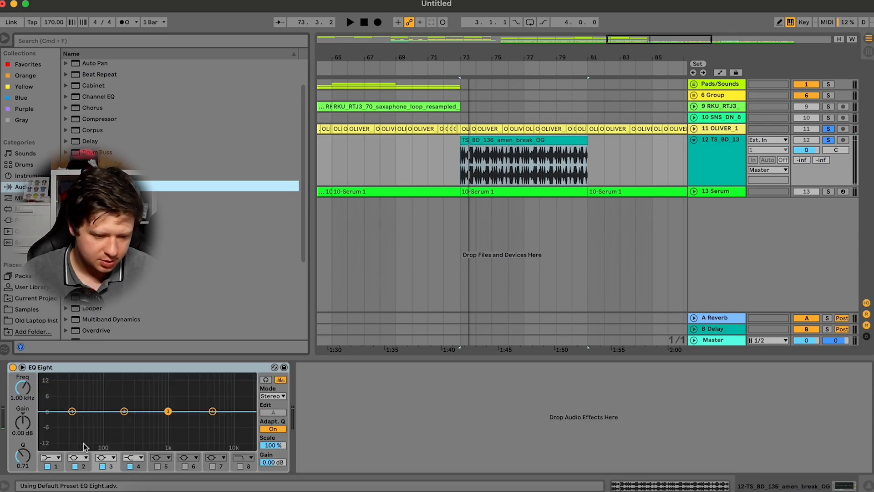
{"action": "key", "text": "space"}
{"action": "left_click", "coordinate": [56, 457]}
{"action": "left_click", "coordinate": [46, 467]}
{"action": "left_click_drag", "start_coordinate": [72, 411], "coordinate": [152, 434]}
Play the filtered amen break with the OLIVER_170 break and examine how they line up at bar 73
{"action": "key", "text": "space"}
{"action": "key", "text": "space"}
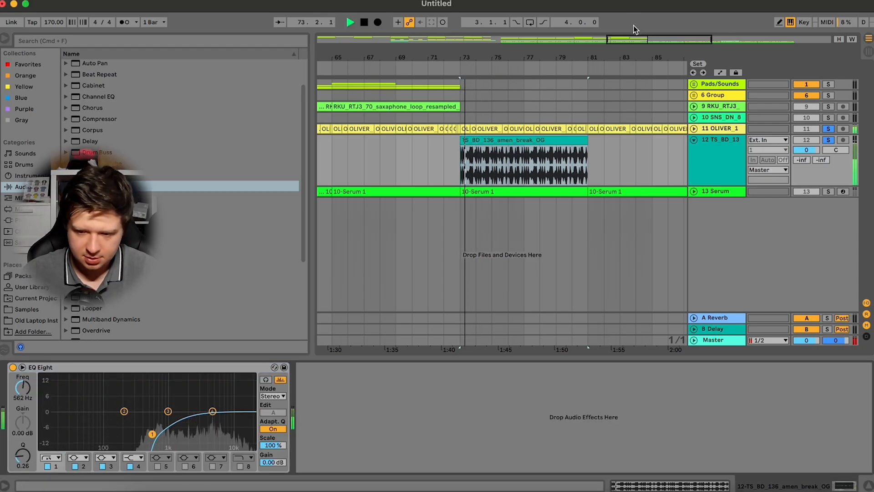
{"action": "key", "text": "space"}
{"action": "left_click_drag", "start_coordinate": [632, 39], "coordinate": [631, 69]}
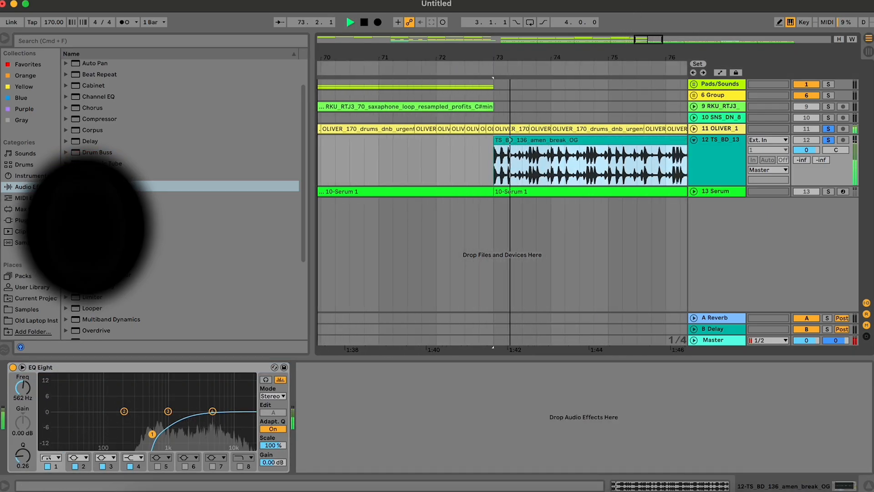
{"action": "left_click_drag", "start_coordinate": [642, 42], "coordinate": [641, 36]}
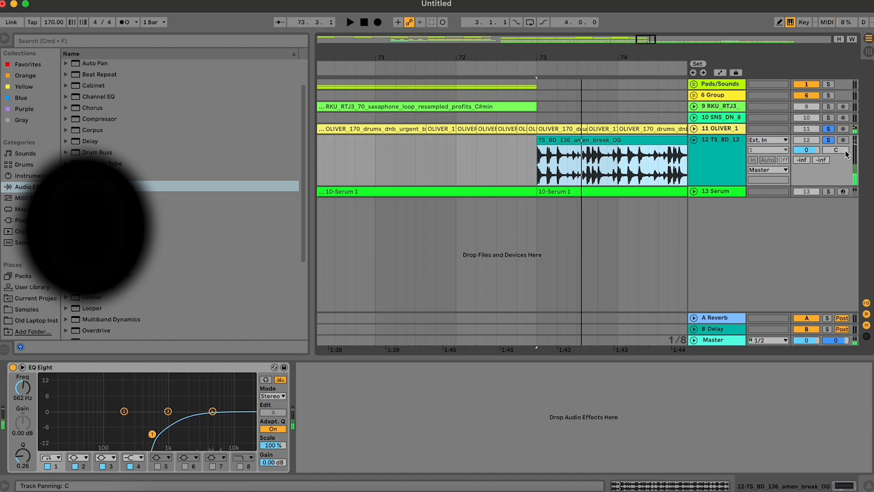
Play the amen break soloed and again together with the OLIVER_170 track to check their alignment from bar 73
{"action": "left_click", "coordinate": [828, 141]}
{"action": "left_click_drag", "start_coordinate": [556, 163], "coordinate": [591, 162]}
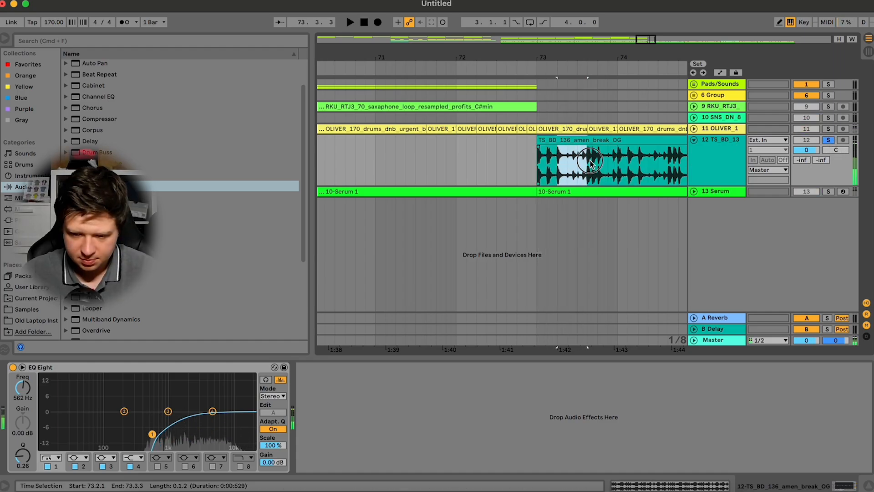
{"action": "left_click", "coordinate": [536, 165]}
{"action": "left_click", "coordinate": [828, 129], "text": "super"}
{"action": "key", "text": "space"}
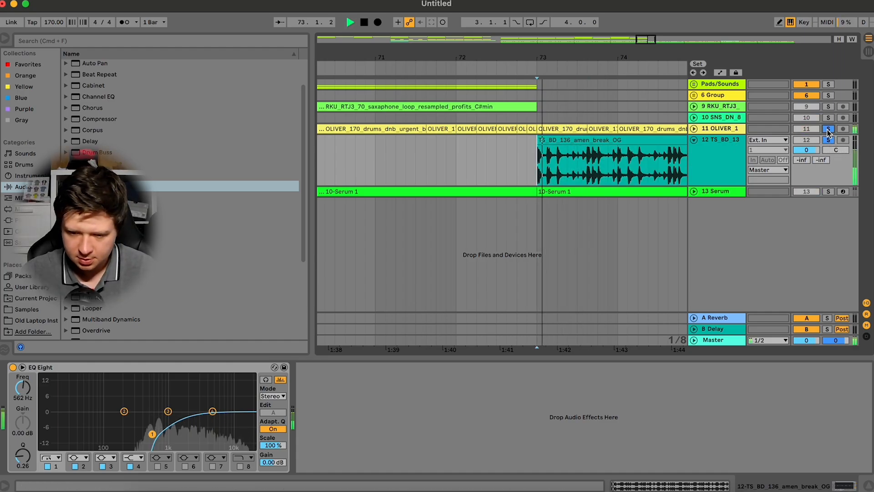
{"action": "key", "text": "space"}
{"action": "key", "text": "space"}
Split the amen break clip at 73.3.3 and 74.1.1 to isolate that section
{"action": "left_click_drag", "start_coordinate": [617, 167], "coordinate": [590, 167]}
{"action": "key", "text": "super+e"}
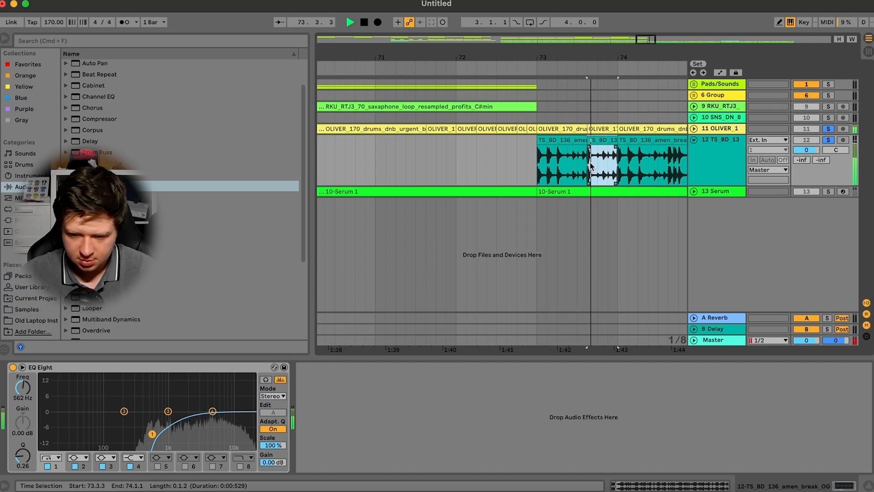
{"action": "scroll", "coordinate": [591, 166], "scroll_direction": "right", "scroll_amount": 2}
{"action": "key", "text": "space"}
{"action": "key", "text": "space"}
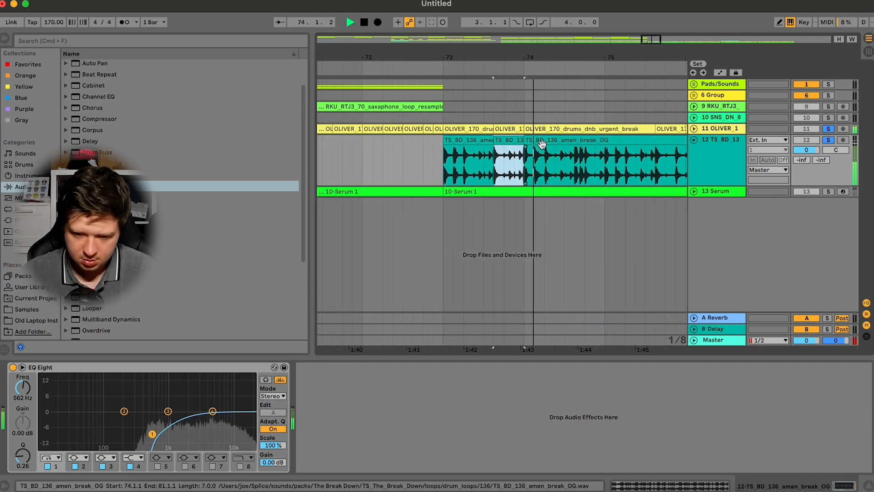
Play both breaks repeatedly from 74.1.1 and examine how the amen break hits line up
{"action": "key", "text": "space"}
{"action": "left_click", "coordinate": [528, 163]}
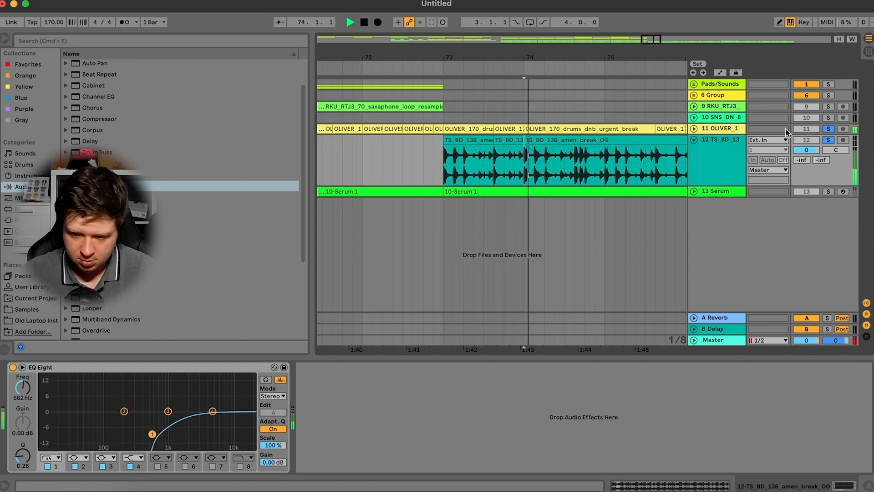
{"action": "key", "text": "space"}
{"action": "key", "text": "space"}
{"action": "key", "text": "space"}
{"action": "key", "text": "space"}
{"action": "key", "text": "space"}
{"action": "key", "text": "space"}
{"action": "key", "text": "space"}
Duplicate the amen break section from 74.1.1 to 74.2.3 directly behind itself and play the result
{"action": "left_click_drag", "start_coordinate": [526, 158], "coordinate": [536, 159]}
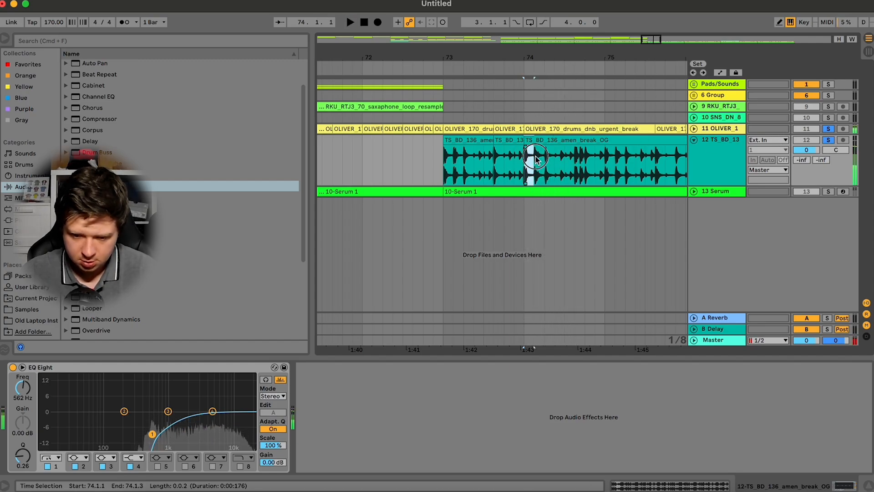
{"action": "key", "text": "super+d"}
{"action": "key", "text": "space"}
{"action": "key", "text": "space"}
{"action": "key", "text": "space"}
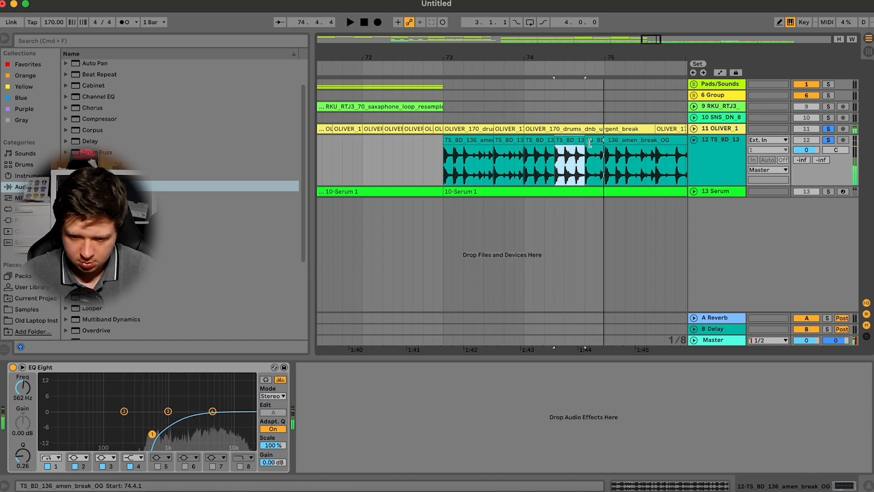
Paste a short amen break slice at 74.3.3 and audition the edited pattern through bar 74
{"action": "left_click_drag", "start_coordinate": [587, 166], "coordinate": [601, 165]}
{"action": "left_click", "coordinate": [575, 162]}
{"action": "key", "text": "super+v"}
{"action": "key", "text": "space"}
{"action": "key", "text": "space"}
{"action": "key", "text": "space"}
{"action": "left_click", "coordinate": [548, 164]}
{"action": "key", "text": "space"}
{"action": "key", "text": "space"}
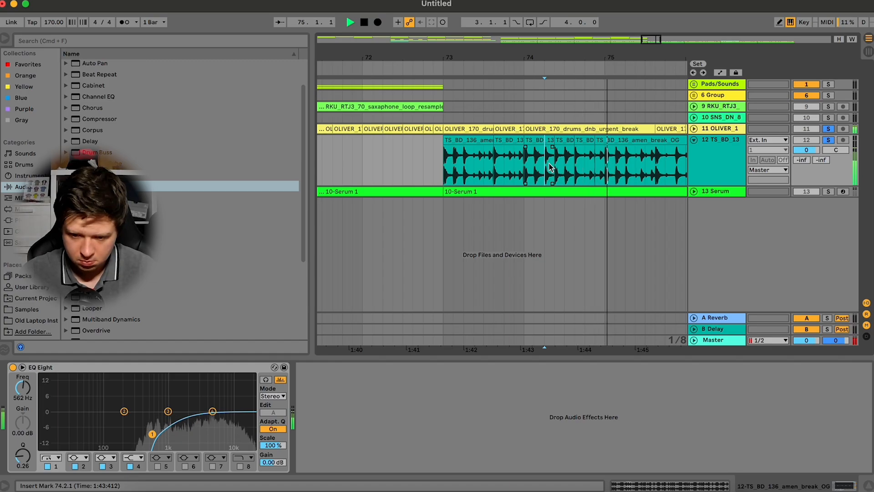
{"action": "key", "text": "space"}
Duplicate the two-bar amen break pattern from 73.1.1 to 75.1.1 so that it continues to bar 77
{"action": "left_click_drag", "start_coordinate": [446, 165], "coordinate": [599, 162]}
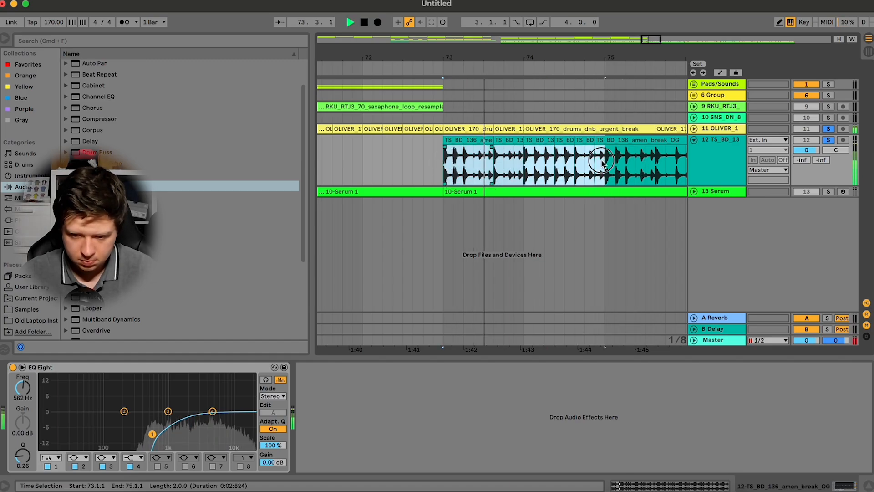
{"action": "key", "text": "super+d"}
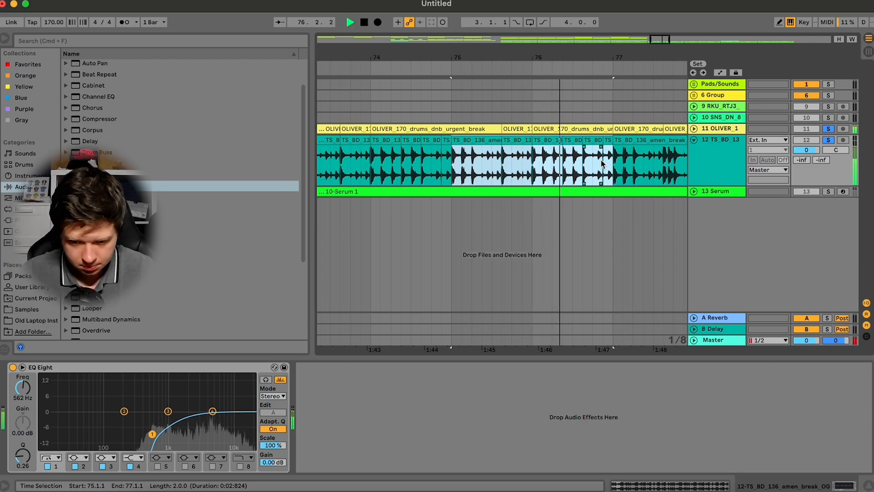
{"action": "scroll", "coordinate": [610, 162], "scroll_direction": "left", "scroll_amount": 5}
{"action": "key", "text": "space"}
Duplicate the four-bar amen break pattern at bars 73 to 77 repeatedly until it reaches bar 101
{"action": "left_click", "coordinate": [374, 141], "text": "shift"}
{"action": "key", "text": "space"}
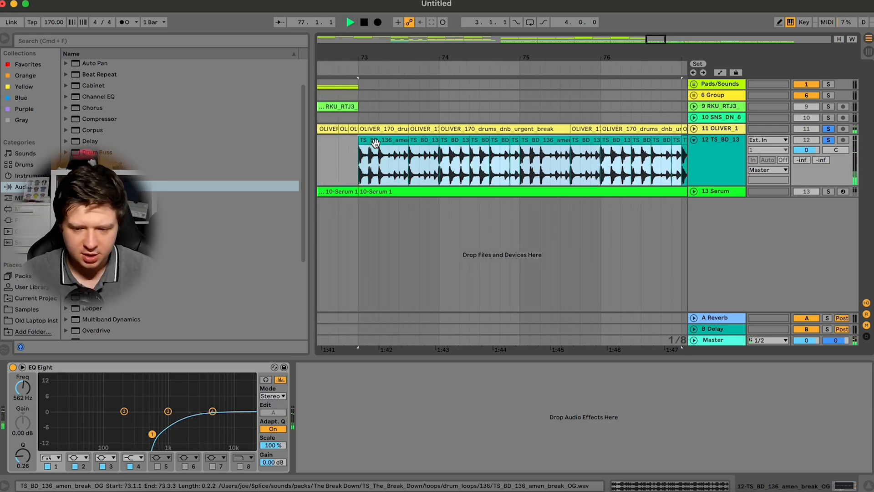
{"action": "key", "text": "super+d"}
{"action": "left_click_drag", "start_coordinate": [680, 40], "coordinate": [683, 42]}
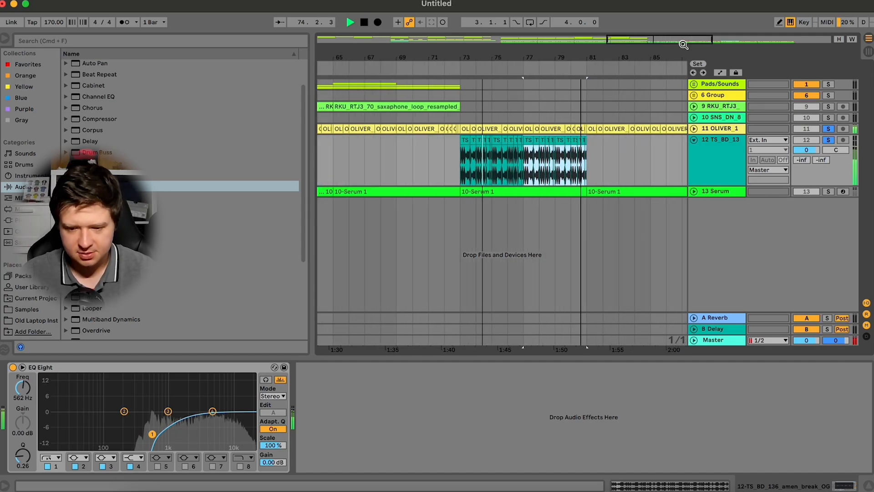
{"action": "key", "text": "super+d"}
{"action": "key", "text": "super+d"}
{"action": "key", "text": "super+d"}
{"action": "key", "text": "super+d"}
{"action": "key", "text": "super+d"}
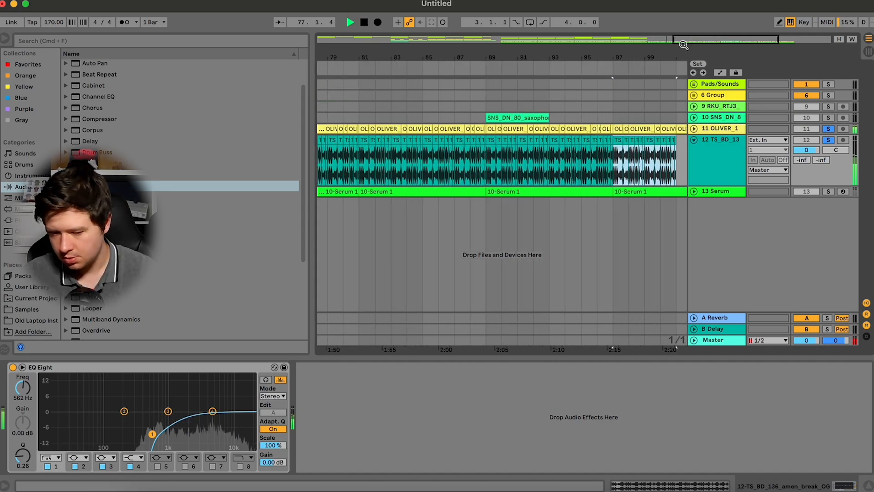
Shift the EQ Eight low cut on band 1 slightly lower and set band 4 to 4.17 kHz with 3.35 dB gain
{"action": "left_click_drag", "start_coordinate": [152, 434], "coordinate": [150, 438]}
{"action": "mouse_move", "coordinate": [212, 411]}
{"action": "left_mouse_down"}
{"action": "mouse_move", "coordinate": [195, 404]}
{"action": "mouse_move", "coordinate": [207, 403]}
{"action": "left_mouse_up"}
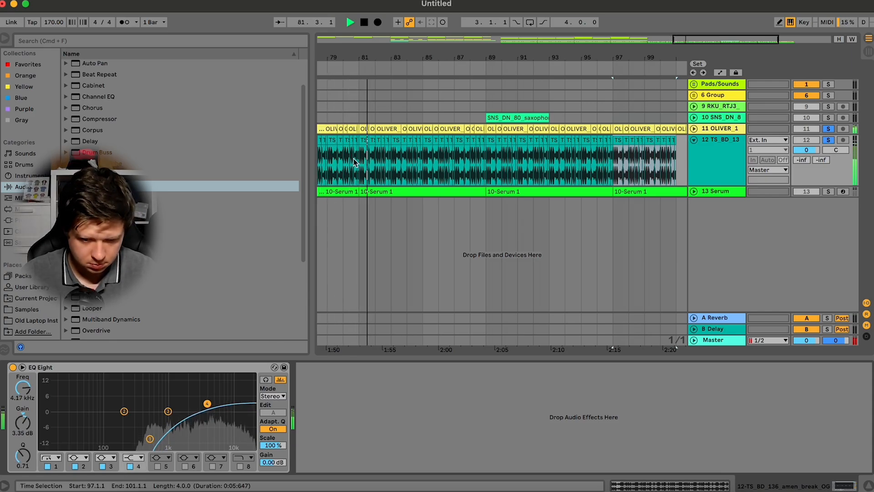
{"action": "left_click", "coordinate": [344, 68]}
Rework the amen break slices around bar 80, making one slice run from 80.2.1 to 80.3.1
{"action": "left_click_drag", "start_coordinate": [691, 38], "coordinate": [692, 75]}
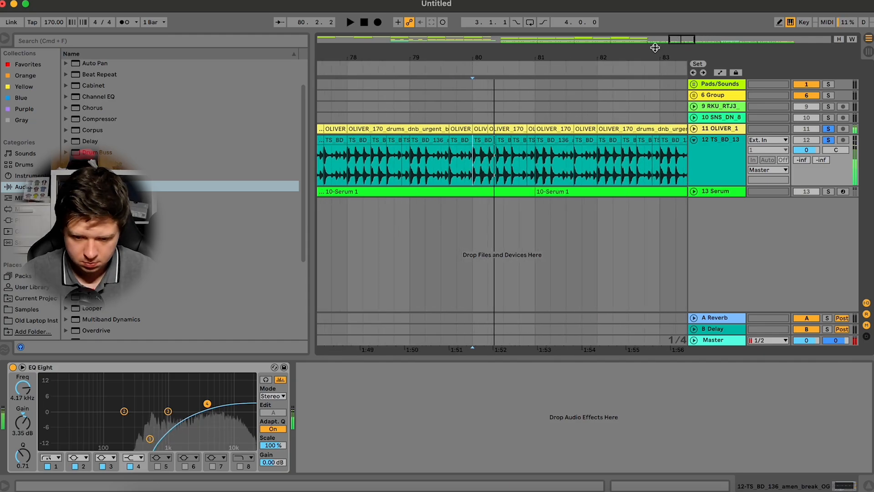
{"action": "left_click", "coordinate": [422, 163]}
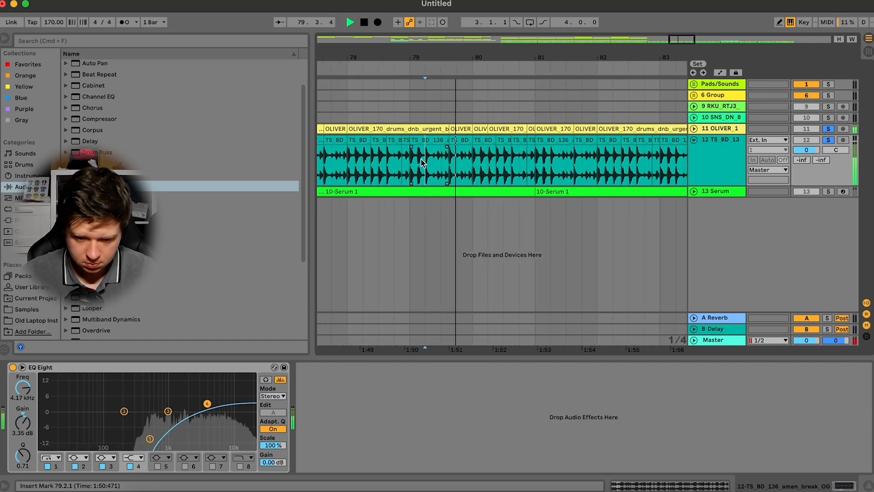
{"action": "left_click", "coordinate": [462, 141]}
{"action": "key", "text": "super+d"}
{"action": "key", "text": "space"}
{"action": "left_click_drag", "start_coordinate": [498, 141], "coordinate": [488, 142]}
{"action": "left_click_drag", "start_coordinate": [412, 159], "coordinate": [427, 159]}
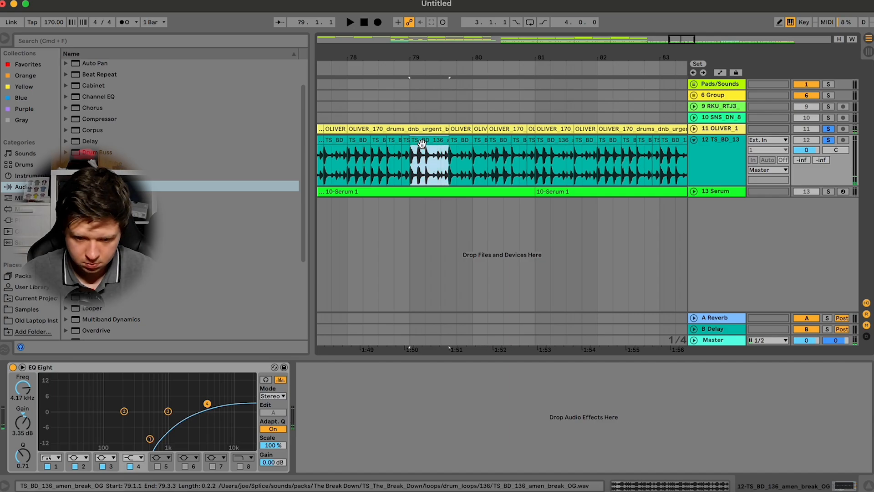
{"action": "key", "text": "space"}
{"action": "left_click", "coordinate": [505, 140]}
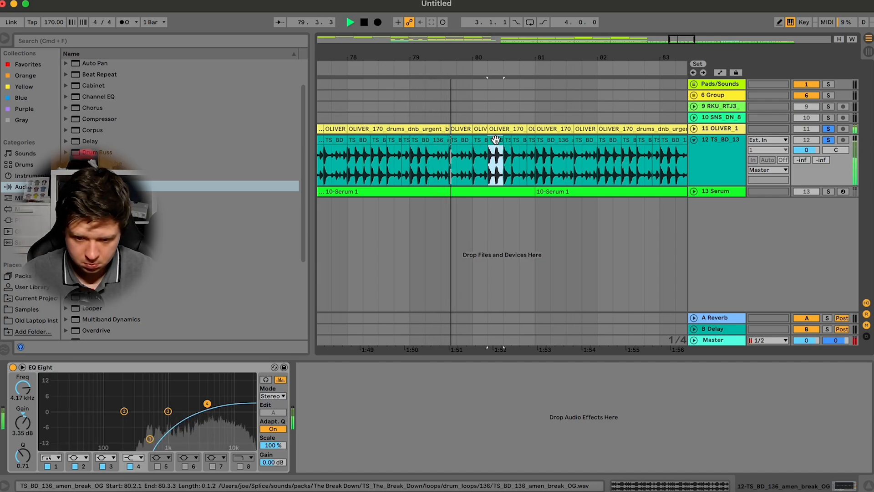
{"action": "key", "text": "space"}
{"action": "left_click", "coordinate": [500, 140]}
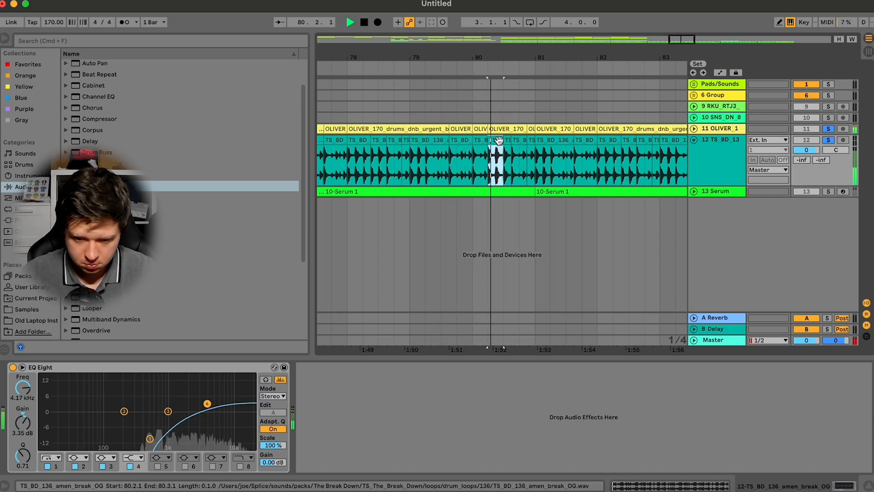
Play the slice at 80.2.1 with all tracks, and again with only the amen break and OLIVER_170 tracks soloed
{"action": "left_click", "coordinate": [829, 141]}
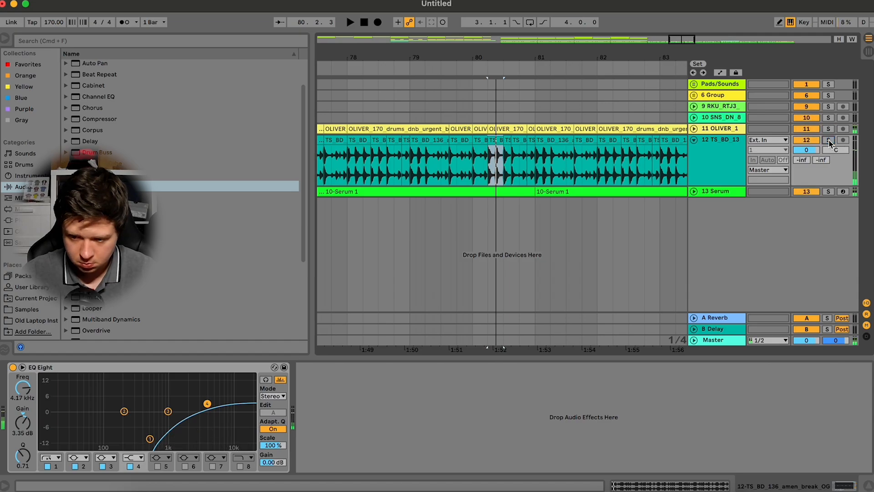
{"action": "key", "text": "space"}
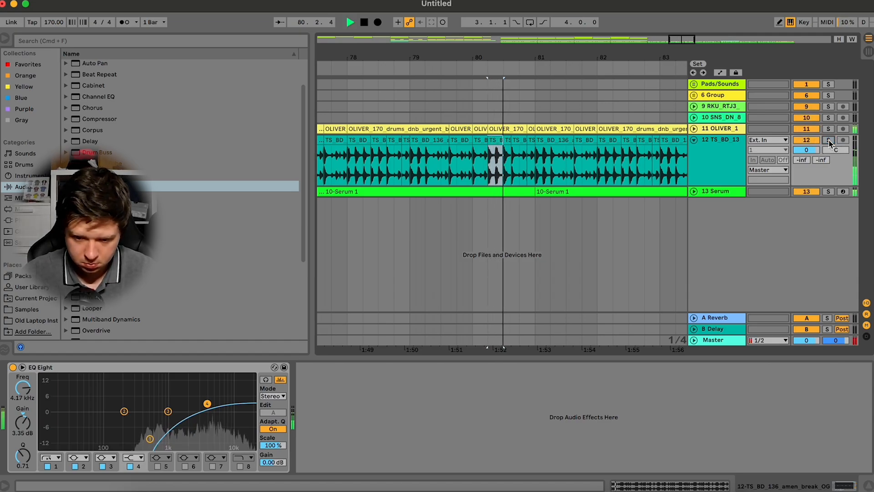
{"action": "left_click", "coordinate": [830, 143]}
{"action": "key", "text": "space"}
{"action": "key", "text": "space"}
{"action": "left_click", "coordinate": [831, 131], "text": "super"}
{"action": "key", "text": "space"}
{"action": "key", "text": "space"}
{"action": "key", "text": "space"}
{"action": "key", "text": "space"}
{"action": "key", "text": "space"}
{"action": "key", "text": "space"}
{"action": "key", "text": "space"}
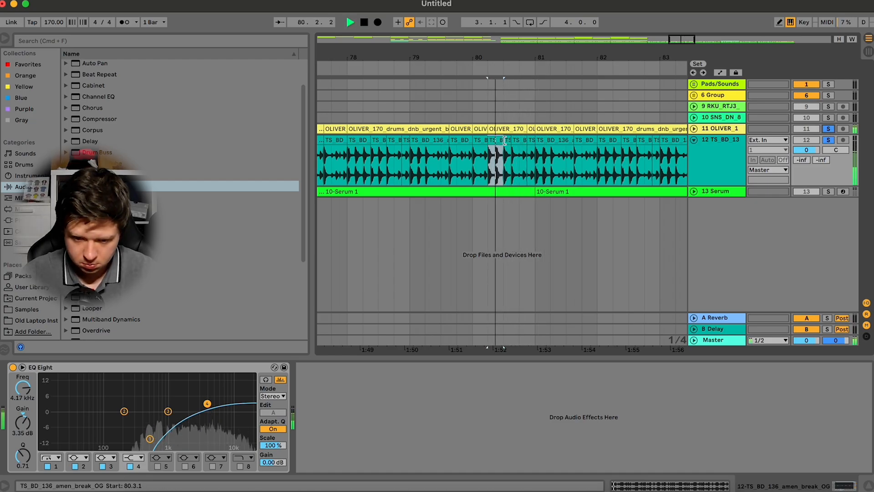
Replay the amen break slices starting at 80.1.1 and 80.2.1 and compare their timing with the OLIVER_170 drums
{"action": "left_click", "coordinate": [480, 141]}
{"action": "key", "text": "space"}
{"action": "key", "text": "space"}
{"action": "key", "text": "space"}
{"action": "key", "text": "space"}
{"action": "key", "text": "space"}
{"action": "key", "text": "space"}
{"action": "key", "text": "space"}
{"action": "key", "text": "space"}
{"action": "key", "text": "space"}
{"action": "left_click", "coordinate": [494, 150]}
{"action": "key", "text": "space"}
{"action": "key", "text": "space"}
{"action": "key", "text": "space"}
{"action": "key", "text": "space"}
Audition the amen break sections at bars 79 and 81 and review the sliced pattern back to bar 73
{"action": "left_click", "coordinate": [414, 141]}
{"action": "left_click_drag", "start_coordinate": [412, 157], "coordinate": [423, 160]}
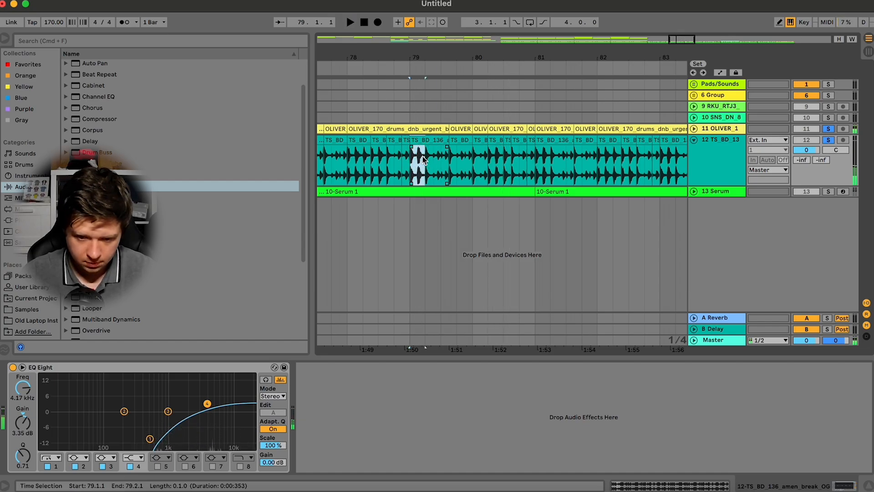
{"action": "left_click_drag", "start_coordinate": [535, 157], "coordinate": [572, 157]}
{"action": "key", "text": "space"}
{"action": "left_click_drag", "start_coordinate": [674, 39], "coordinate": [674, 28]}
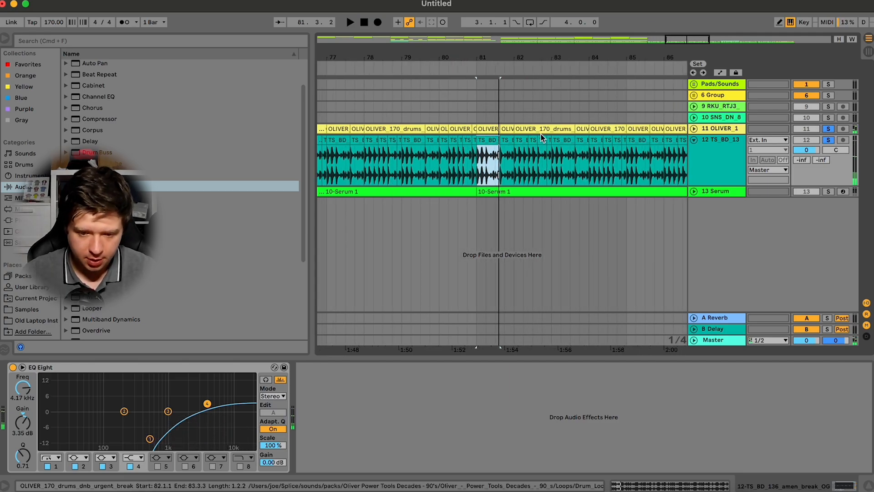
{"action": "left_click", "coordinate": [474, 141]}
{"action": "scroll", "coordinate": [474, 142], "scroll_direction": "left", "scroll_amount": 2}
{"action": "scroll", "coordinate": [437, 146], "scroll_direction": "left", "scroll_amount": 8}
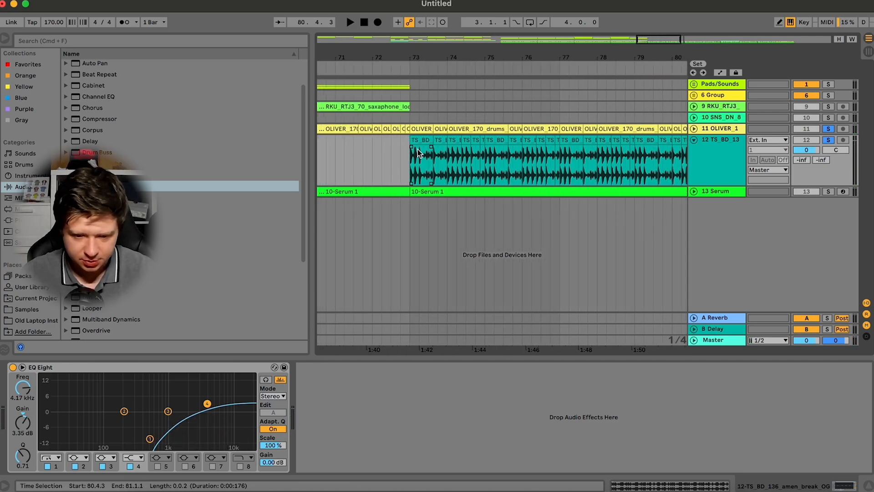
Select the TS_BD amen break clips starting at bar 73 and duplicate them along the track
{"action": "scroll", "coordinate": [419, 153], "scroll_direction": "left", "scroll_amount": 1}
{"action": "left_click", "coordinate": [445, 140], "text": "shift"}
{"action": "key", "text": "super+d"}
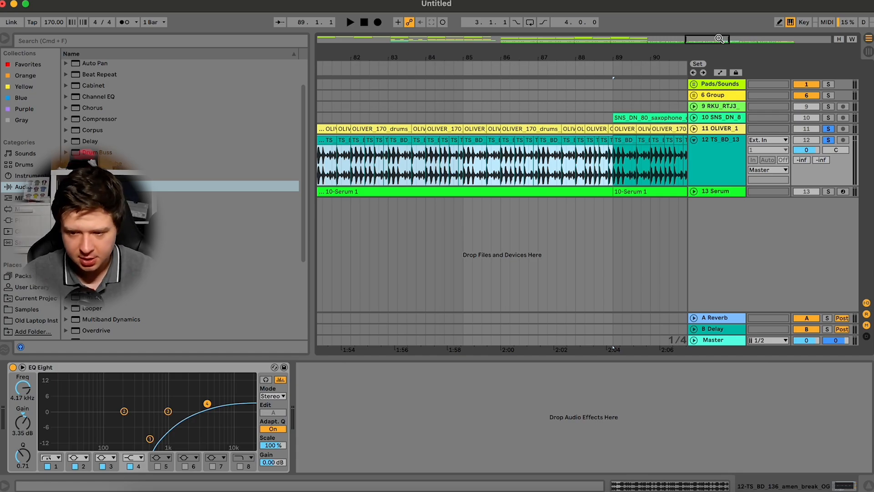
Remove the excess TS_BD clips after bar 89, duplicate bars 73–89 up to bar 105, and audition the break
{"action": "left_click_drag", "start_coordinate": [719, 40], "coordinate": [719, 39]}
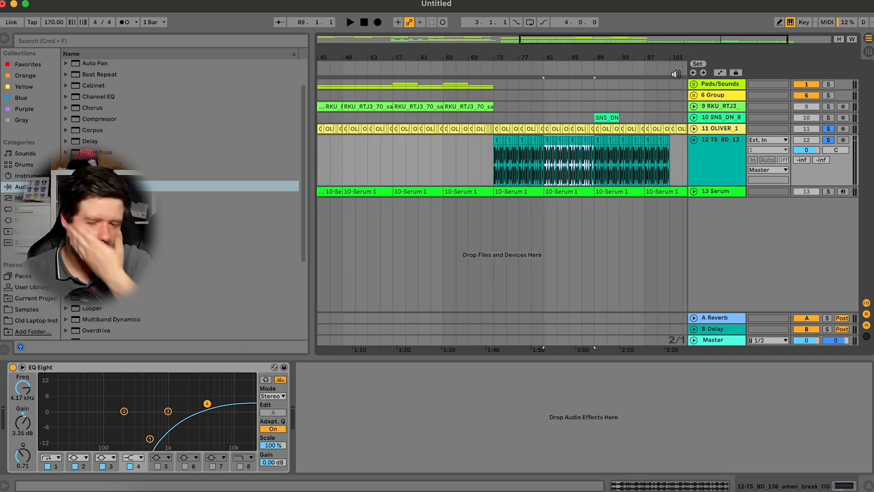
{"action": "left_click_drag", "start_coordinate": [680, 153], "coordinate": [501, 166]}
{"action": "key", "text": "Delete"}
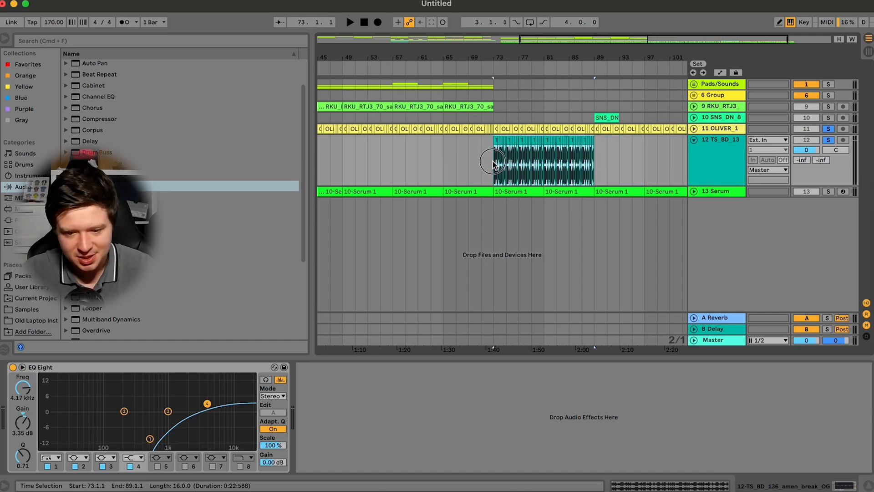
{"action": "key", "text": "ctrl+d"}
{"action": "key", "text": "space"}
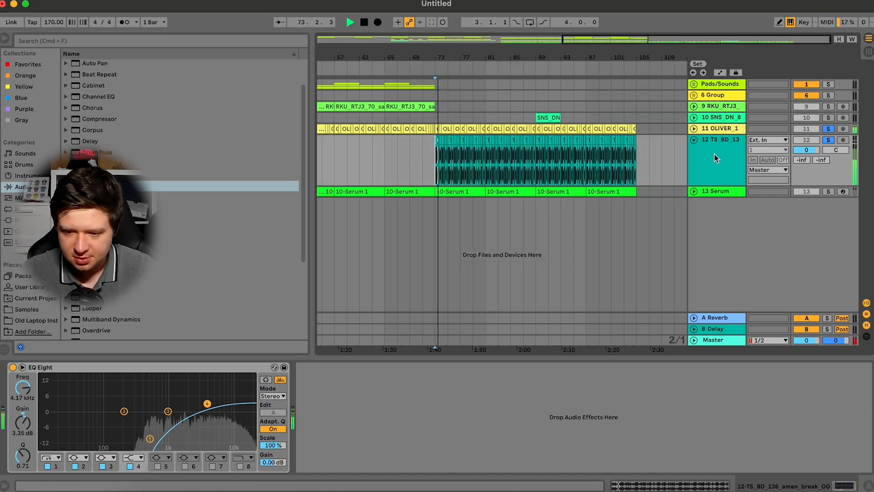
{"action": "key", "text": "space"}
Add a Reverb to the TS_BD break track with Dry/Wet at 27 % and audition it
{"action": "scroll", "coordinate": [194, 166], "scroll_direction": "down", "scroll_amount": 5}
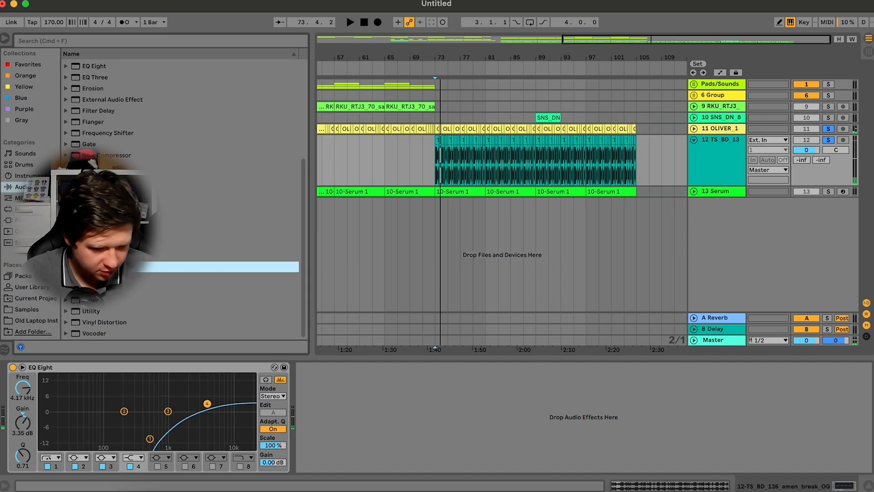
{"action": "double_click", "coordinate": [99, 267]}
{"action": "key", "text": "space"}
{"action": "key", "text": "space"}
{"action": "left_click", "coordinate": [336, 386]}
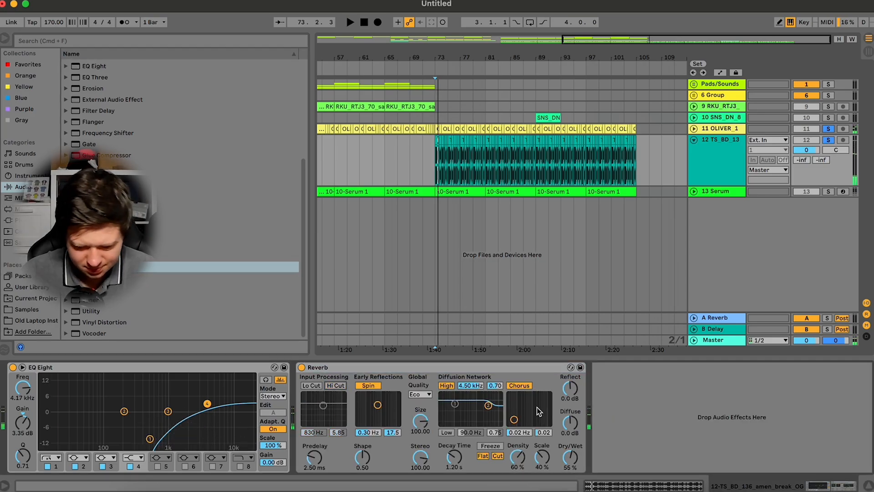
{"action": "key", "text": "space"}
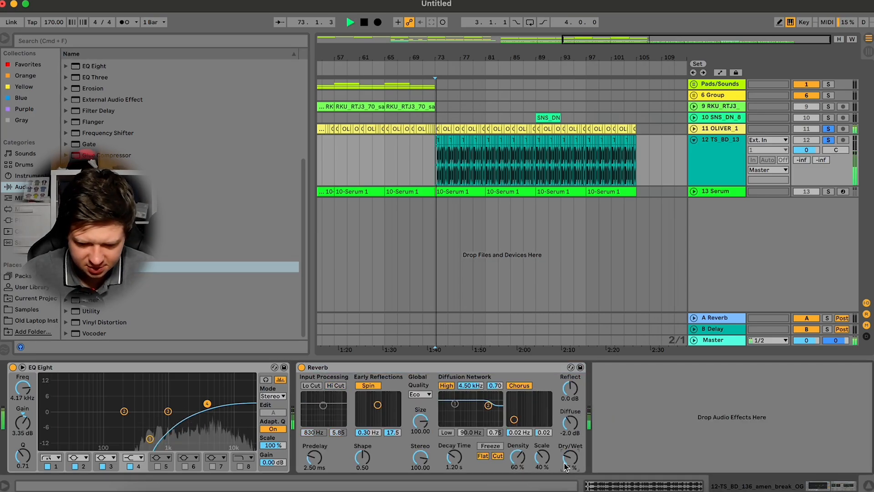
{"action": "key", "text": "space"}
Insert an Echo between EQ Eight and Reverb, with both delay times at 1/16 in Notes mode and Dry/Wet at 31 %
{"action": "scroll", "coordinate": [132, 182], "scroll_direction": "up", "scroll_amount": 5}
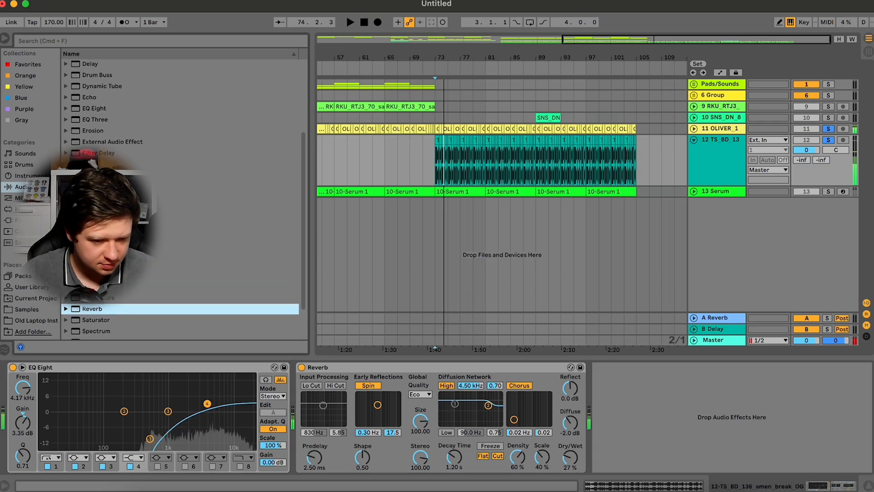
{"action": "left_click_drag", "start_coordinate": [80, 111], "coordinate": [389, 427]}
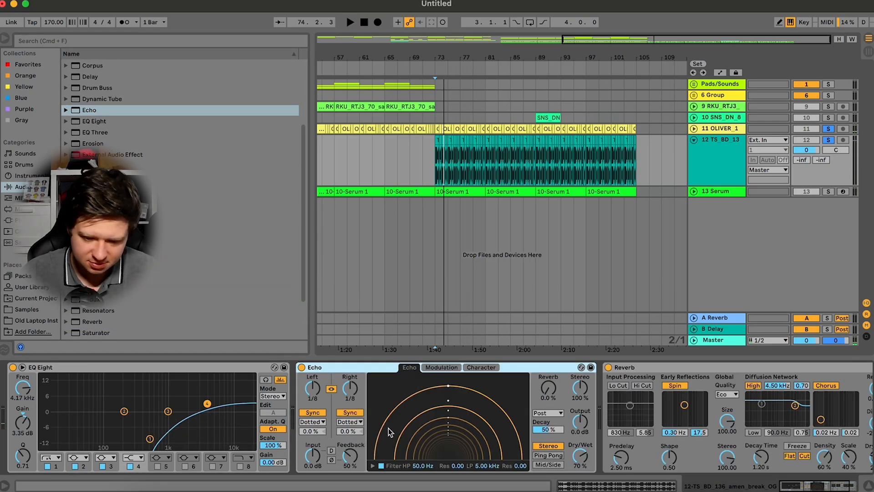
{"action": "key", "text": "space"}
{"action": "left_click_drag", "start_coordinate": [310, 386], "coordinate": [314, 390]}
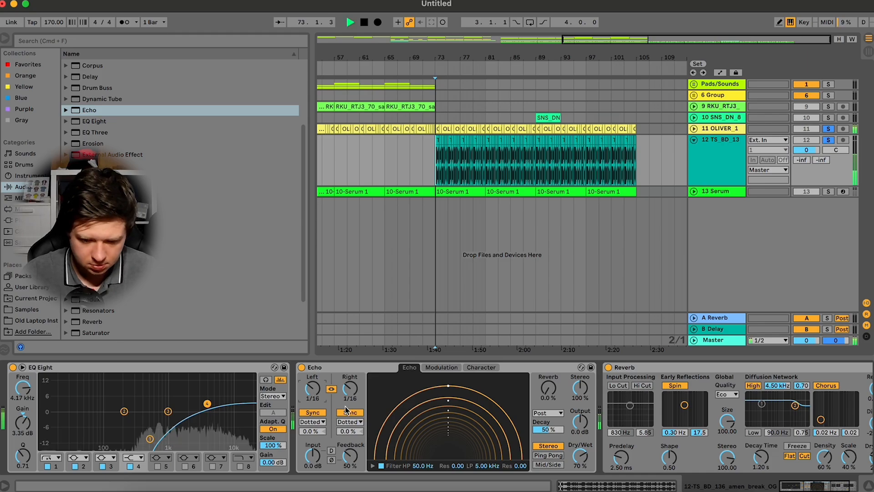
{"action": "left_click", "coordinate": [313, 422]}
{"action": "left_click", "coordinate": [318, 424]}
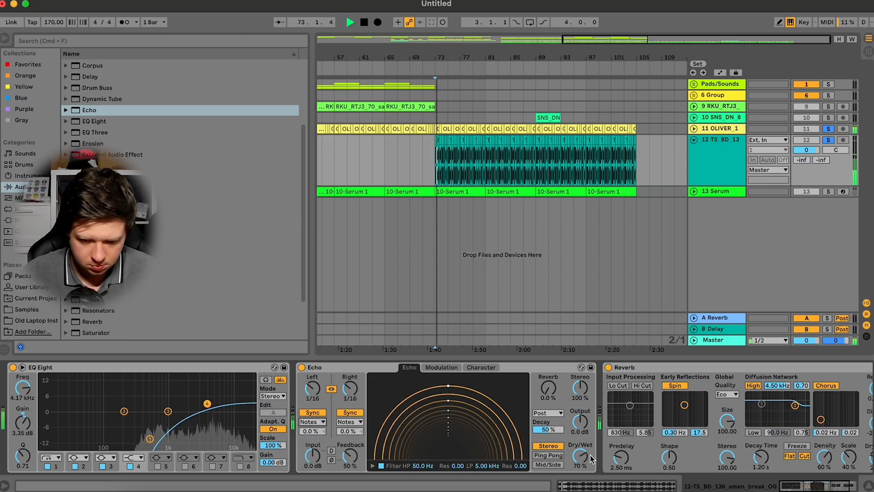
{"action": "mouse_move", "coordinate": [583, 459]}
{"action": "left_mouse_down"}
{"action": "mouse_move", "coordinate": [583, 475]}
{"action": "mouse_move", "coordinate": [582, 457]}
{"action": "left_mouse_up"}
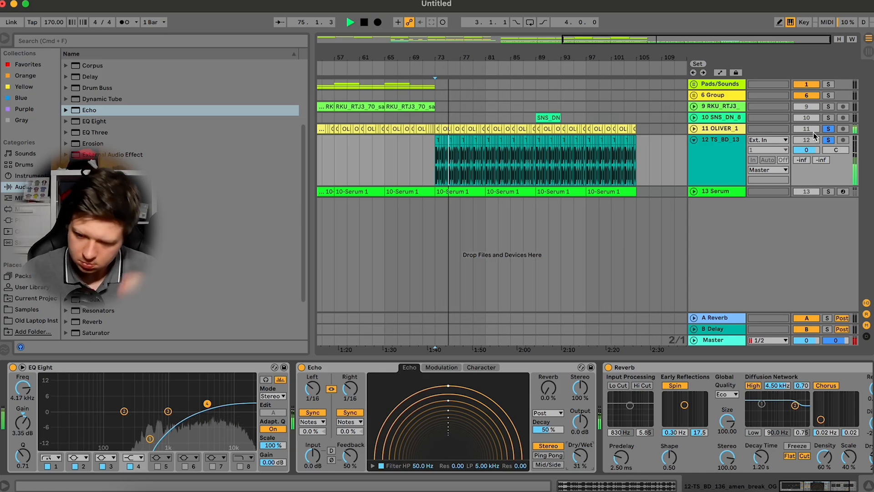
Unsolo the drums and rebalance the TS_BD track with EQ band 4 at 3.37 kHz and 6.07 dB, Echo Dry/Wet 20 %, volume -3.0 dB
{"action": "left_click", "coordinate": [831, 141]}
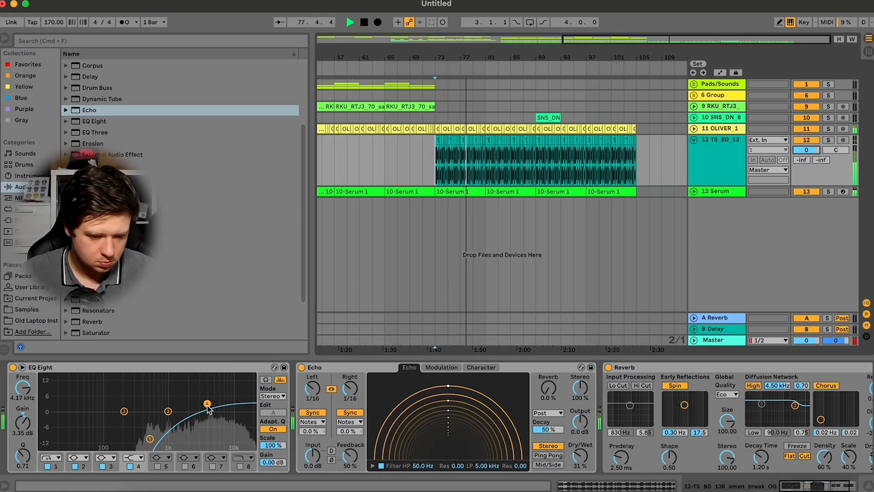
{"action": "left_click_drag", "start_coordinate": [207, 404], "coordinate": [205, 393]}
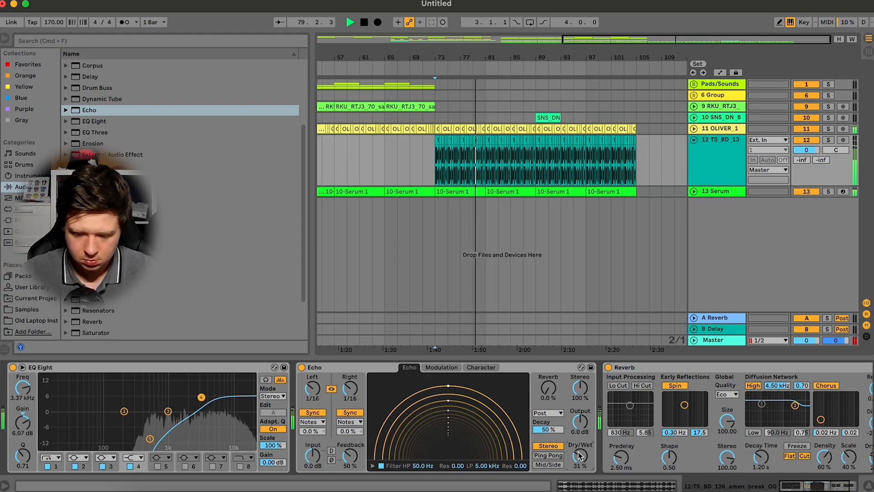
{"action": "left_click_drag", "start_coordinate": [809, 151], "coordinate": [810, 152]}
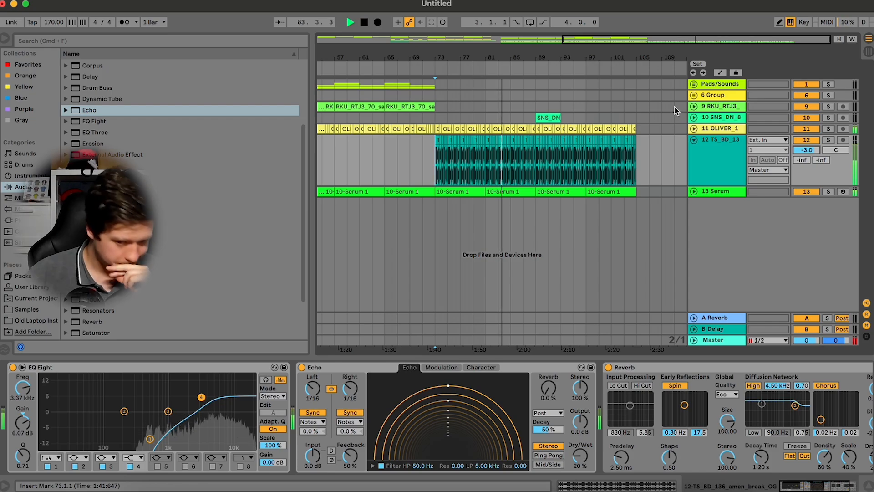
{"action": "left_click", "coordinate": [694, 141]}
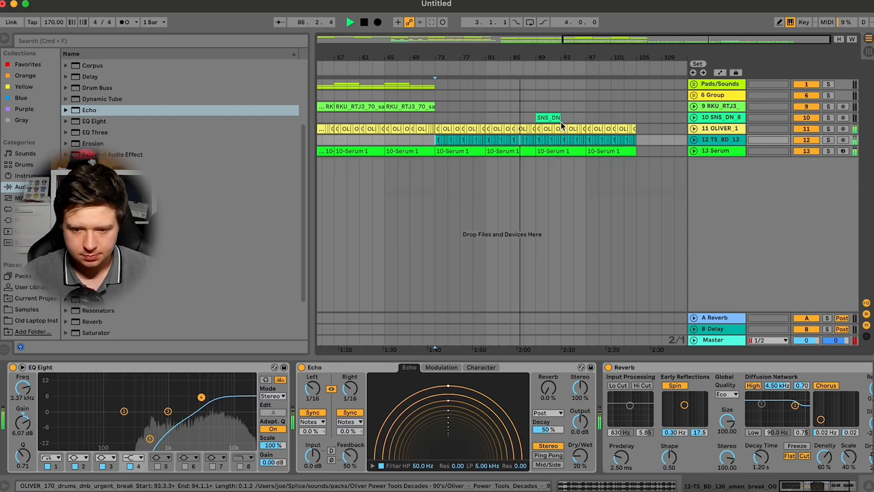
Extend the SNS_DN saxophone clip at bar 89 to 8 bars, ending at bar 97
{"action": "left_click_drag", "start_coordinate": [622, 40], "coordinate": [429, 40]}
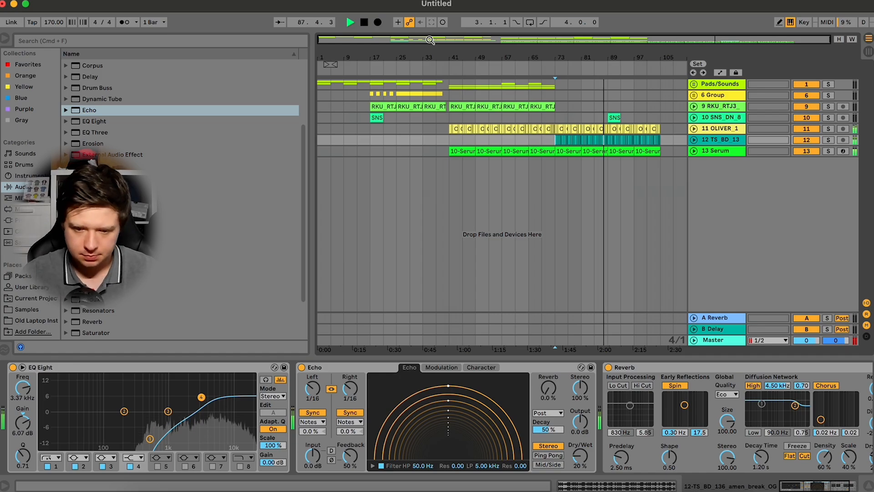
{"action": "left_click", "coordinate": [618, 114]}
{"action": "left_click", "coordinate": [619, 114]}
{"action": "left_click", "coordinate": [617, 114]}
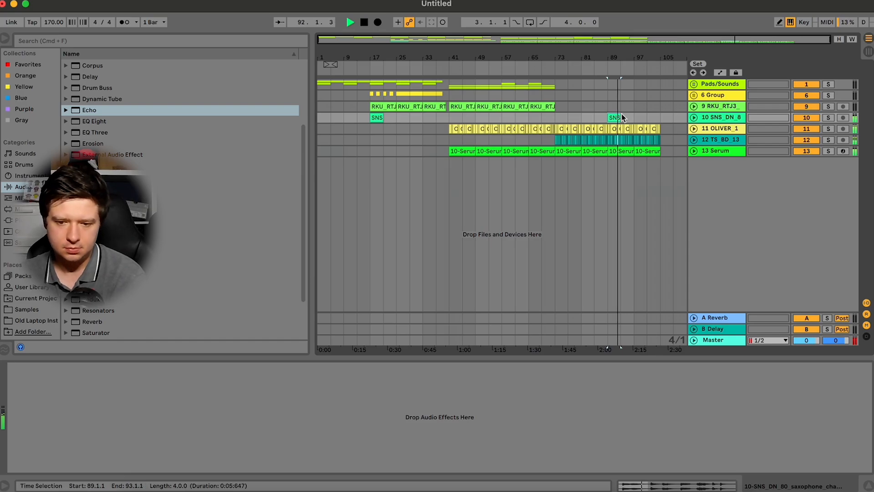
{"action": "left_click_drag", "start_coordinate": [617, 114], "coordinate": [635, 118]}
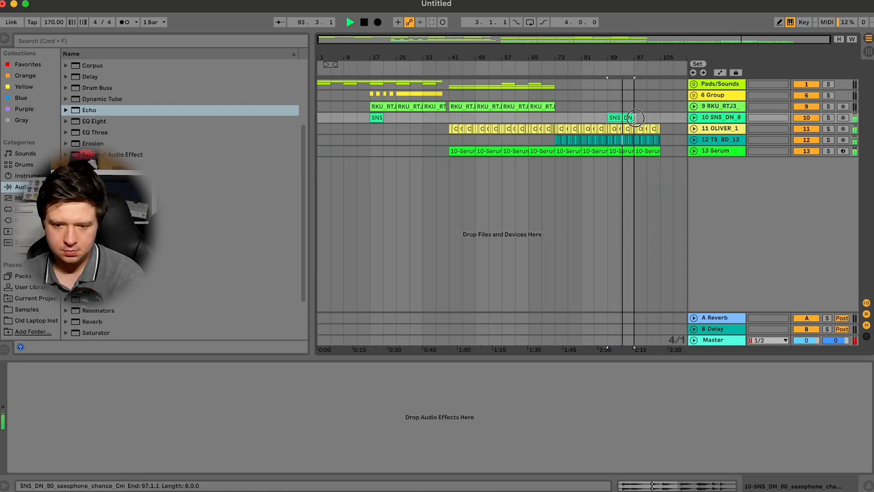
Unfold the SNS_DN saxophone track and duplicate the 8-bar clip so the part runs to bar 105
{"action": "left_click", "coordinate": [694, 117]}
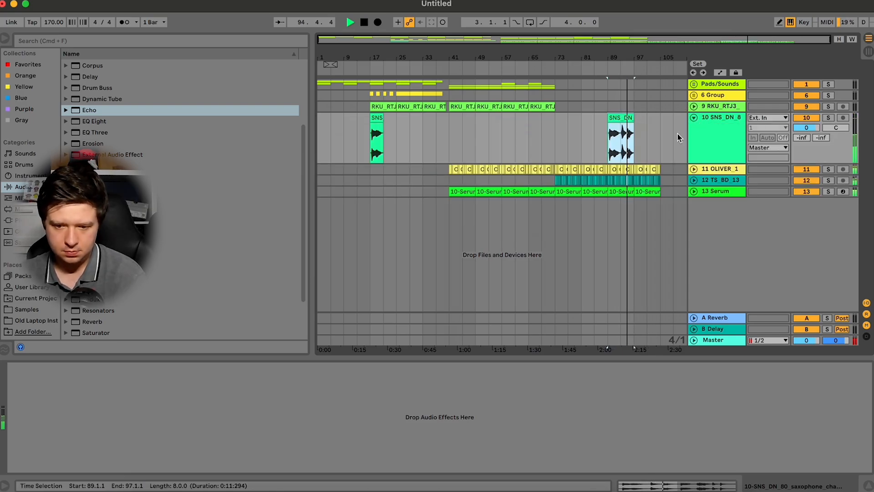
{"action": "left_click_drag", "start_coordinate": [780, 39], "coordinate": [759, 44]}
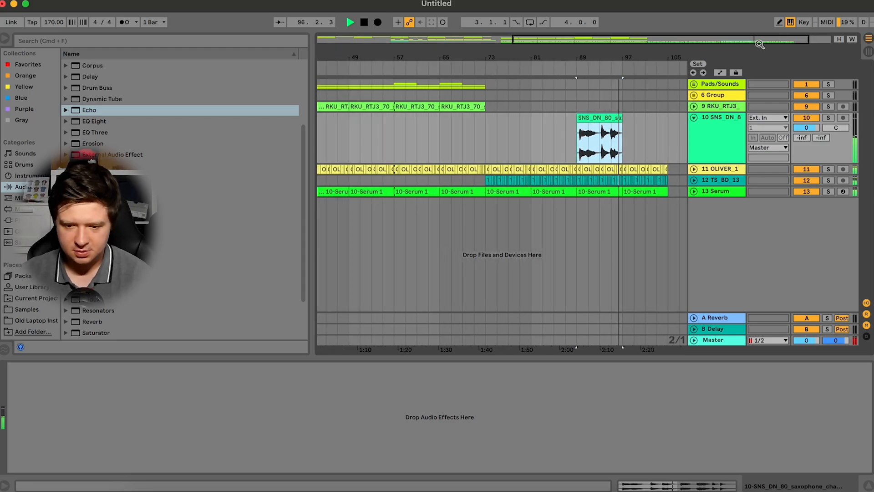
{"action": "key", "text": "super+d"}
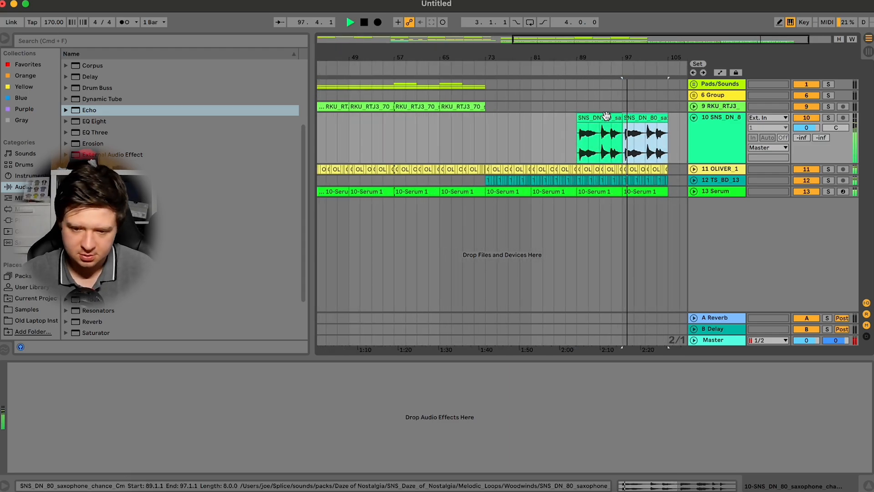
Copy the Tape Reverb Space device from the RKU_RTJ3 track onto the SNS_DN saxophone track and lower its volume to -8.7 dB
{"action": "left_click", "coordinate": [596, 117], "text": "shift"}
{"action": "left_click", "coordinate": [714, 106]}
{"action": "key", "text": "space"}
{"action": "key", "text": "super+a"}
{"action": "key", "text": "super+c"}
{"action": "left_click", "coordinate": [738, 141]}
{"action": "left_click", "coordinate": [690, 413]}
{"action": "key", "text": "super+v"}
{"action": "key", "text": "space"}
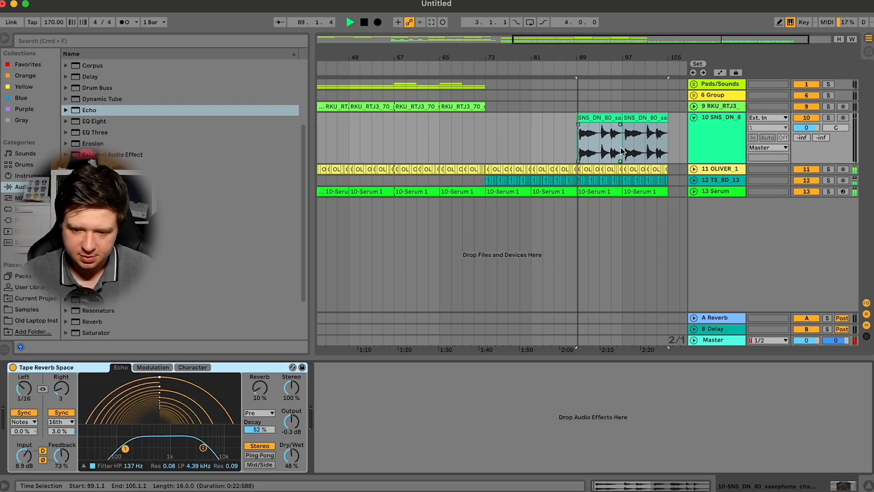
{"action": "left_click_drag", "start_coordinate": [806, 127], "coordinate": [807, 138]}
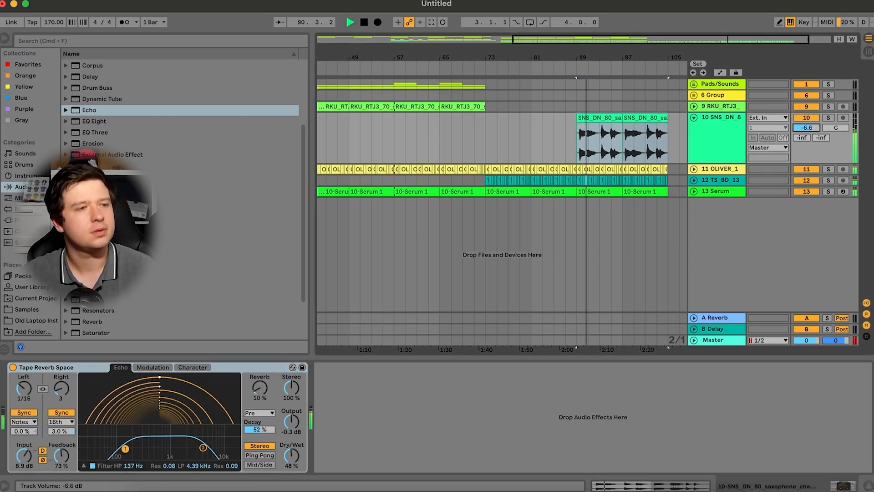
Try a copy of the Pads/Sounds section from bars 1–41 at bar 89, audition it, and undo the paste
{"action": "left_click_drag", "start_coordinate": [727, 40], "coordinate": [676, 27]}
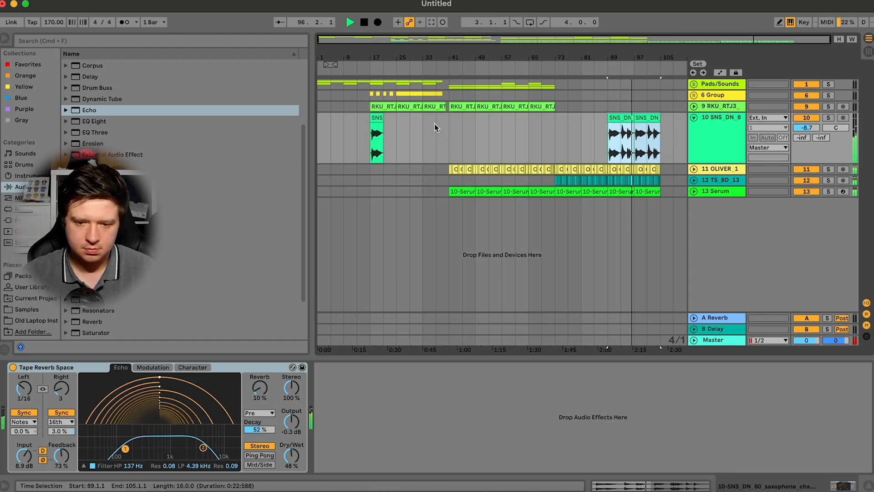
{"action": "left_click_drag", "start_coordinate": [319, 86], "coordinate": [448, 86]}
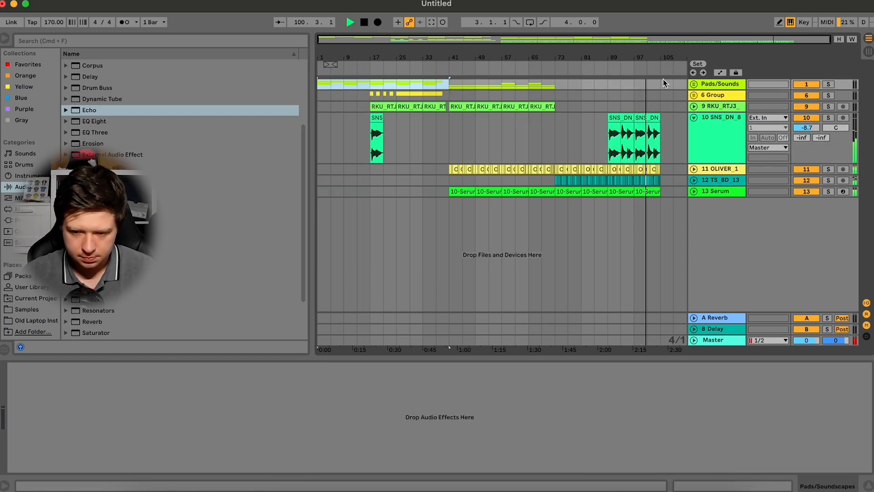
{"action": "left_click", "coordinate": [610, 85]}
{"action": "key", "text": "space"}
{"action": "key", "text": "space"}
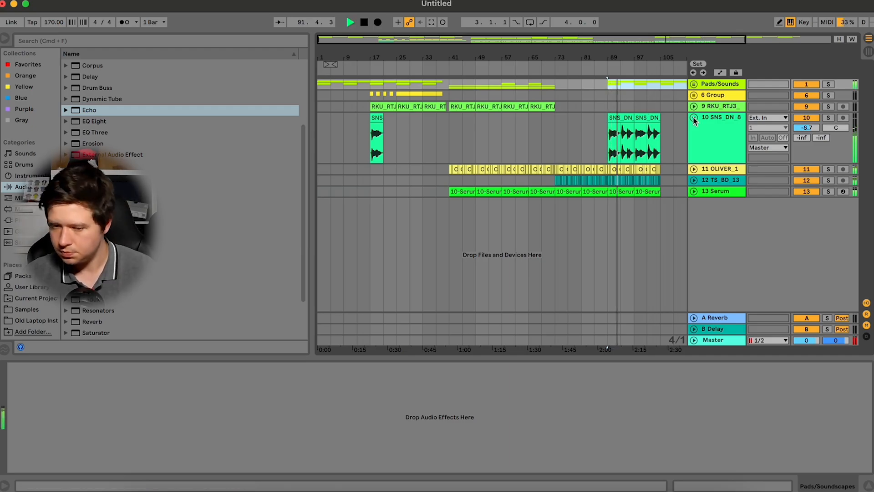
{"action": "key", "text": "super+z"}
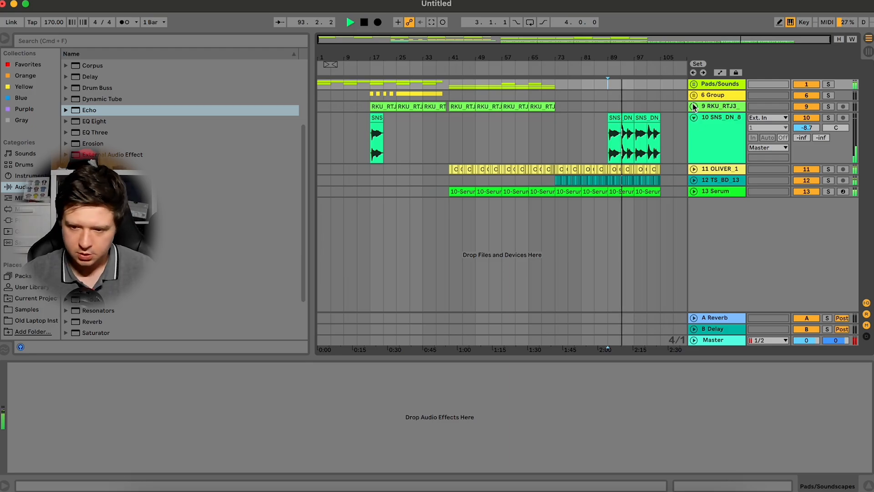
Within the Pads/Sounds group, lower 2 Serum to -3.0 dB and 3 Serum to -8.0 dB, audition the mix, and fold the group
{"action": "left_click", "coordinate": [694, 84]}
{"action": "left_click", "coordinate": [696, 138]}
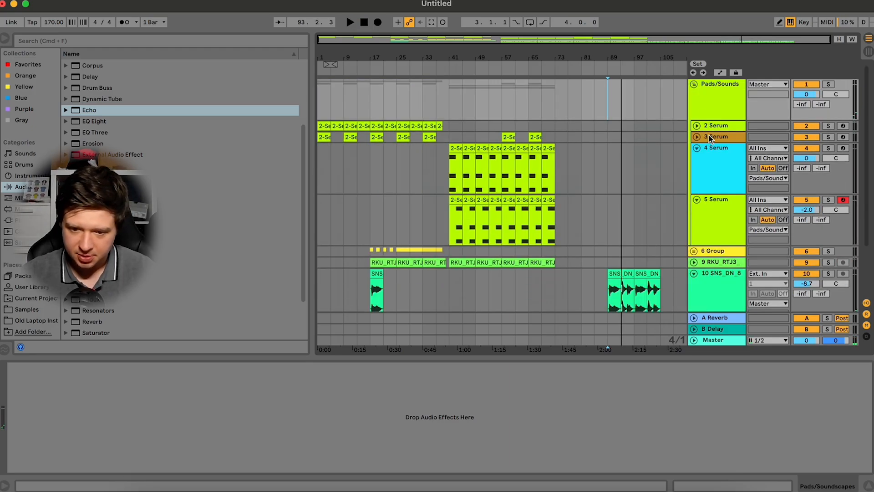
{"action": "left_click", "coordinate": [721, 126], "text": "shift"}
{"action": "left_click", "coordinate": [696, 125]}
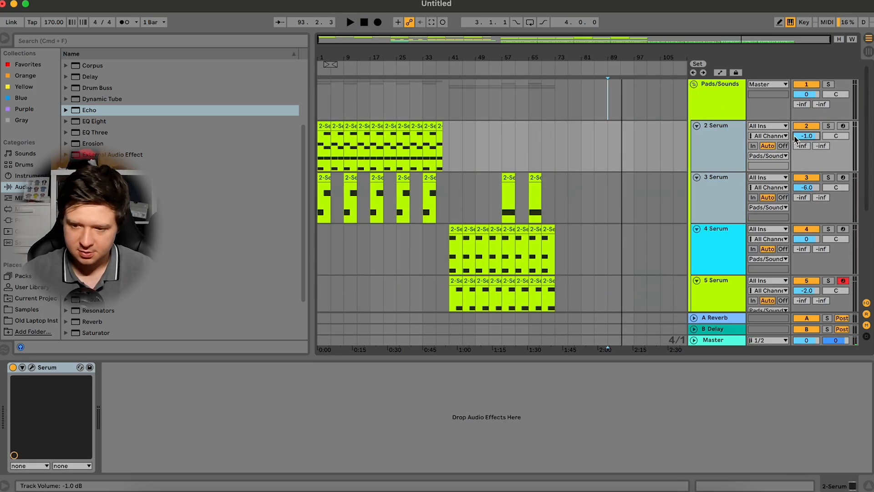
{"action": "left_click", "coordinate": [356, 23]}
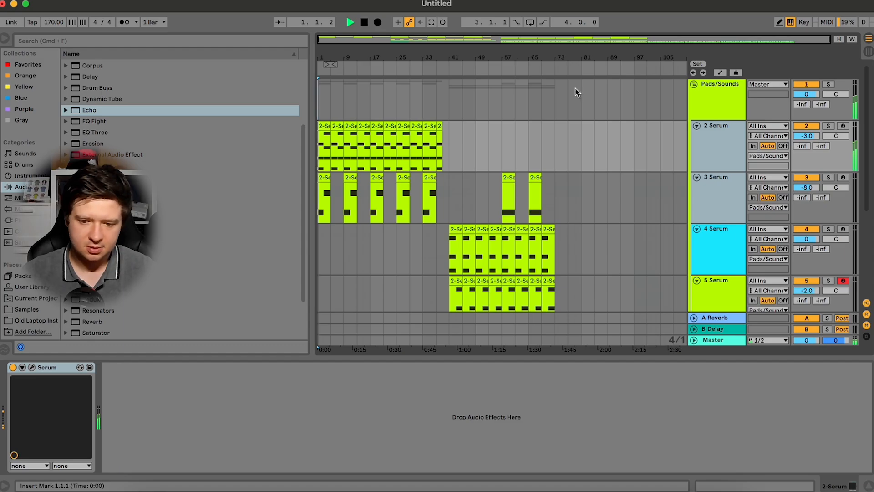
{"action": "left_click", "coordinate": [450, 153]}
{"action": "left_click", "coordinate": [694, 85]}
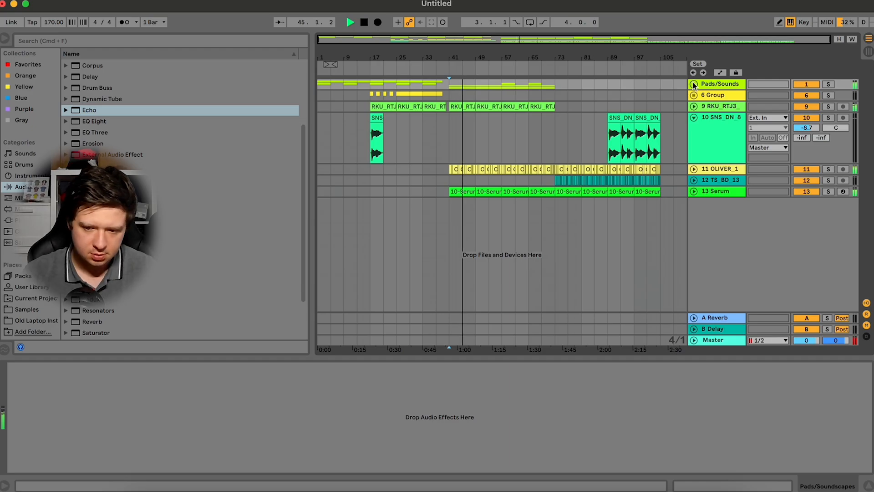
{"action": "left_click", "coordinate": [694, 85]}
{"action": "left_click", "coordinate": [695, 84]}
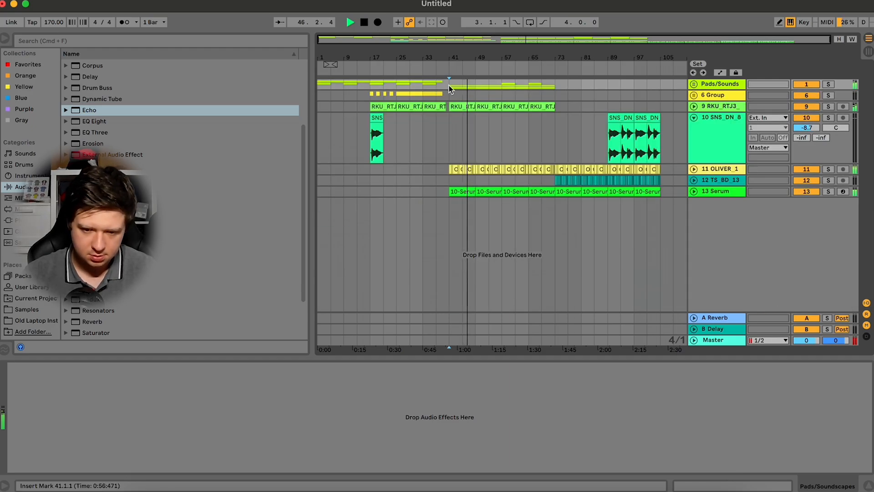
Copy the Pads/Sounds group section from bars 1–41 and paste it at bar 105
{"action": "left_click_drag", "start_coordinate": [448, 85], "coordinate": [321, 84]}
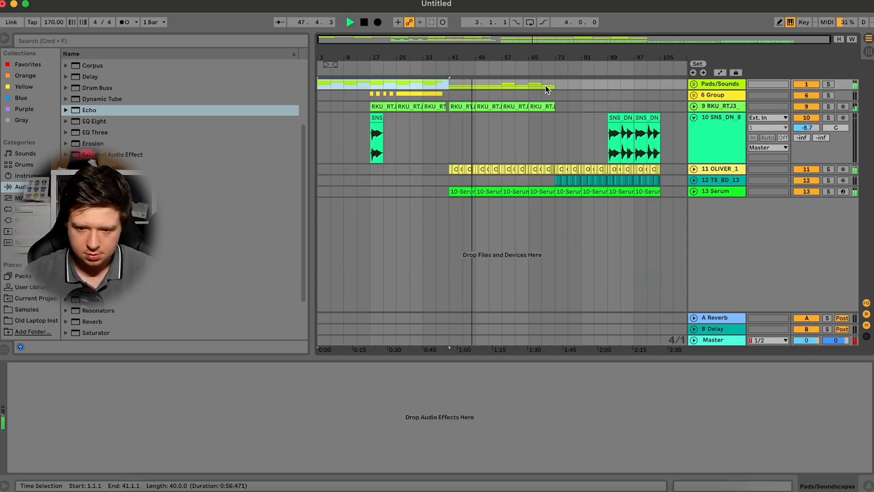
{"action": "left_click", "coordinate": [659, 81]}
{"action": "key", "text": "super+v"}
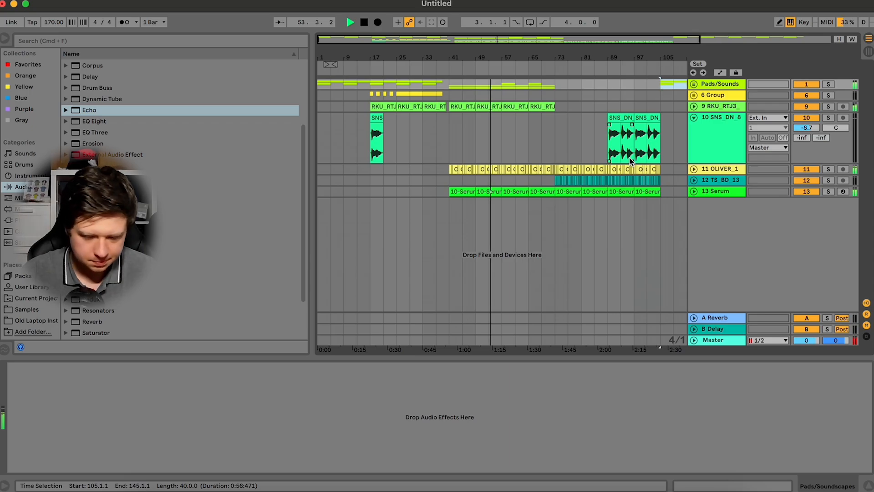
Duplicate the OLIVER_1, TS_BD_13 and 13 Serum clips of bars 73–105 to bar 105, and fold the SNS_DN saxophone track
{"action": "scroll", "coordinate": [630, 158], "scroll_direction": "right", "scroll_amount": 2}
{"action": "scroll", "coordinate": [630, 160], "scroll_direction": "right", "scroll_amount": 1}
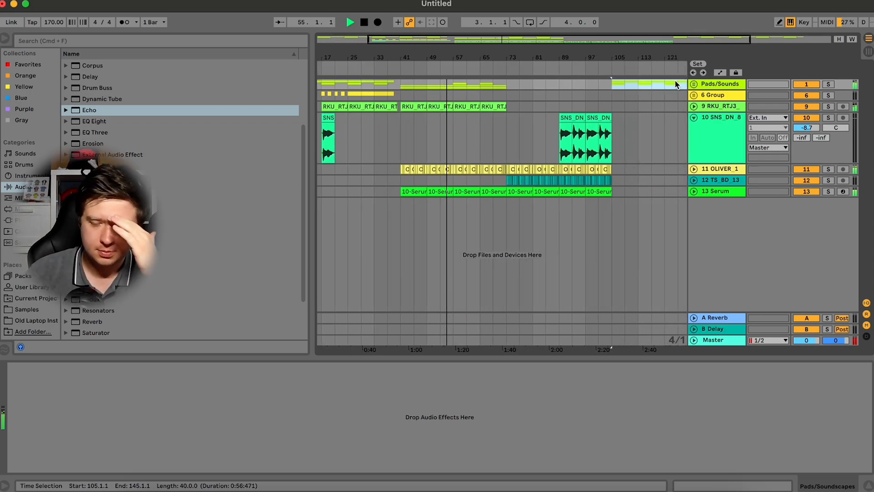
{"action": "left_click_drag", "start_coordinate": [506, 192], "coordinate": [614, 171]}
{"action": "key", "text": "super+d"}
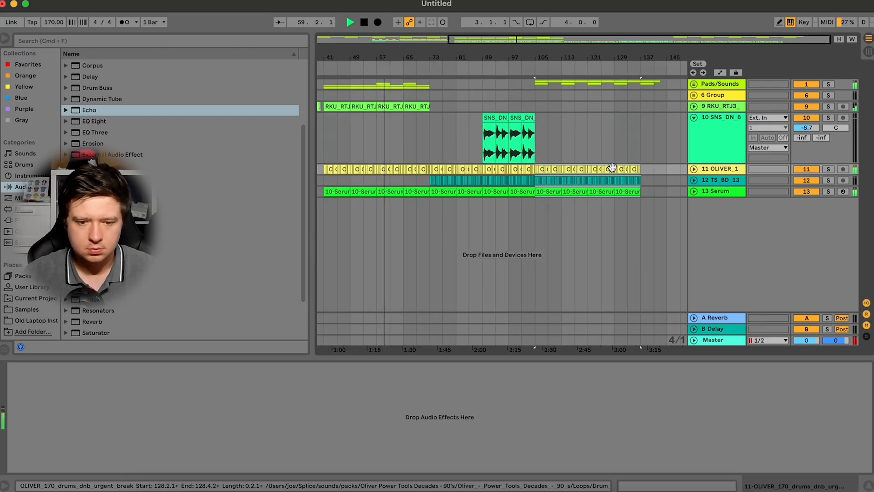
{"action": "scroll", "coordinate": [612, 166], "scroll_direction": "left", "scroll_amount": 10}
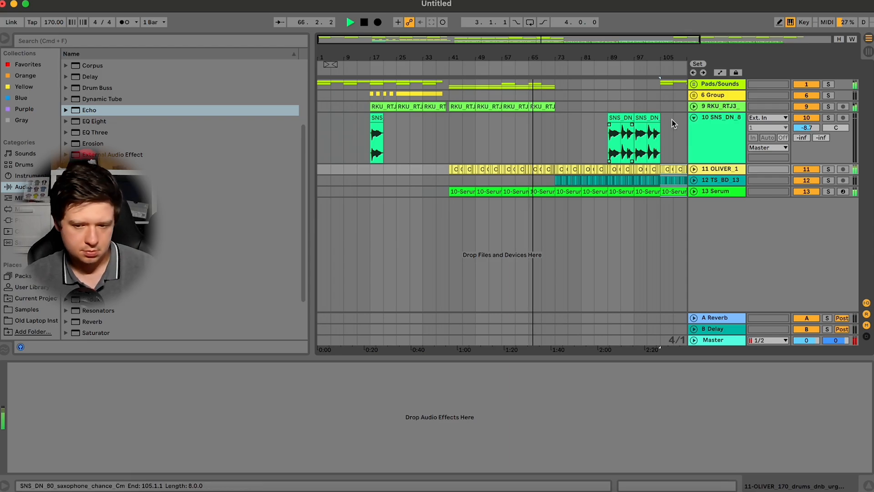
{"action": "left_click", "coordinate": [694, 117]}
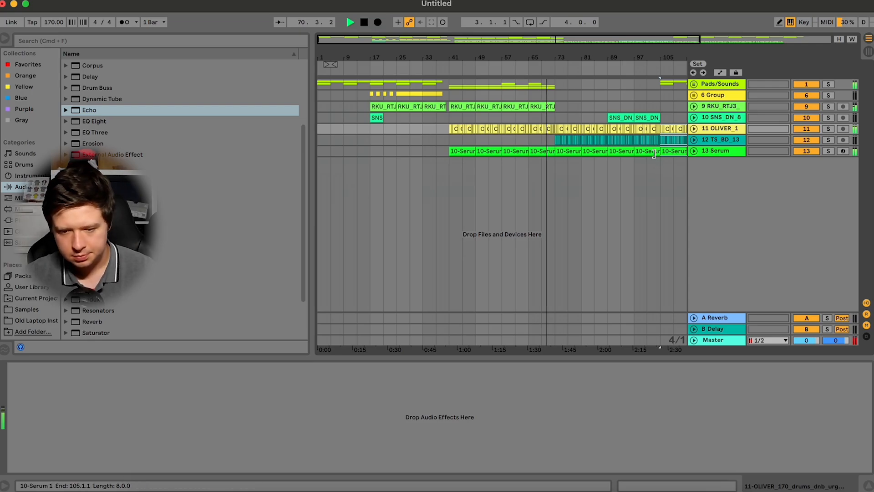
Delete the 13 Serum bass between bars 71 and 73, and cut the end of the RKU_RTJ3 saxophone from bar 72
{"action": "left_click_drag", "start_coordinate": [665, 38], "coordinate": [613, 38]}
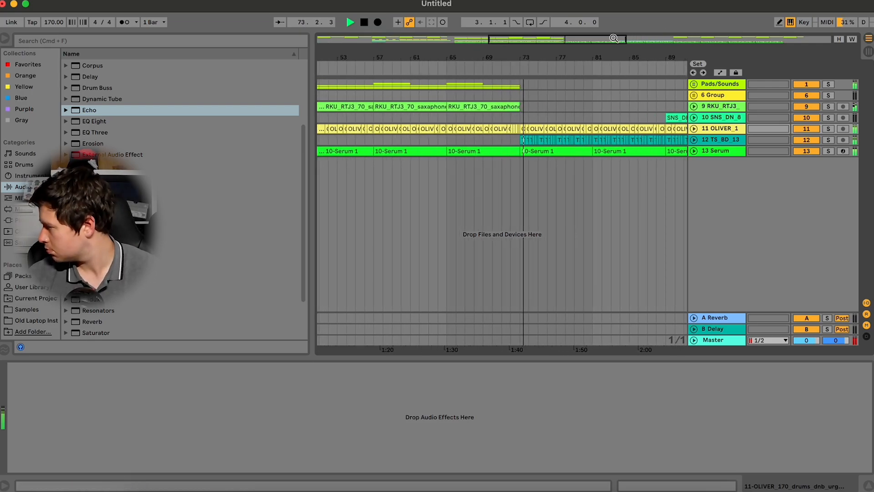
{"action": "left_click", "coordinate": [458, 180]}
{"action": "left_click_drag", "start_coordinate": [519, 150], "coordinate": [498, 151]}
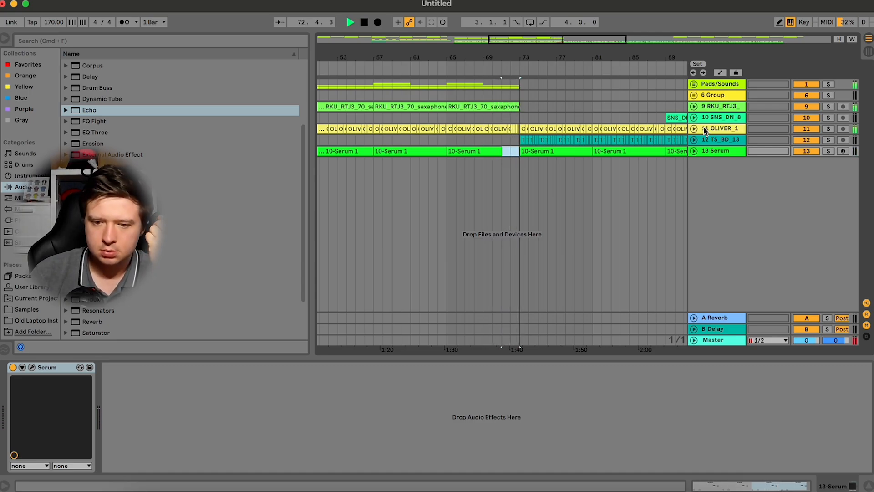
{"action": "left_click_drag", "start_coordinate": [580, 39], "coordinate": [580, 42]}
{"action": "left_click", "coordinate": [694, 107]}
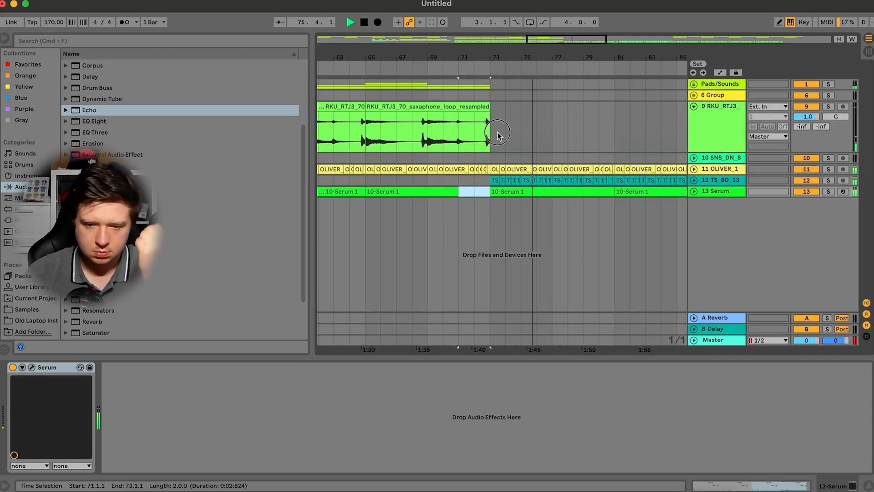
{"action": "left_click_drag", "start_coordinate": [497, 133], "coordinate": [479, 133]}
{"action": "key", "text": "Delete"}
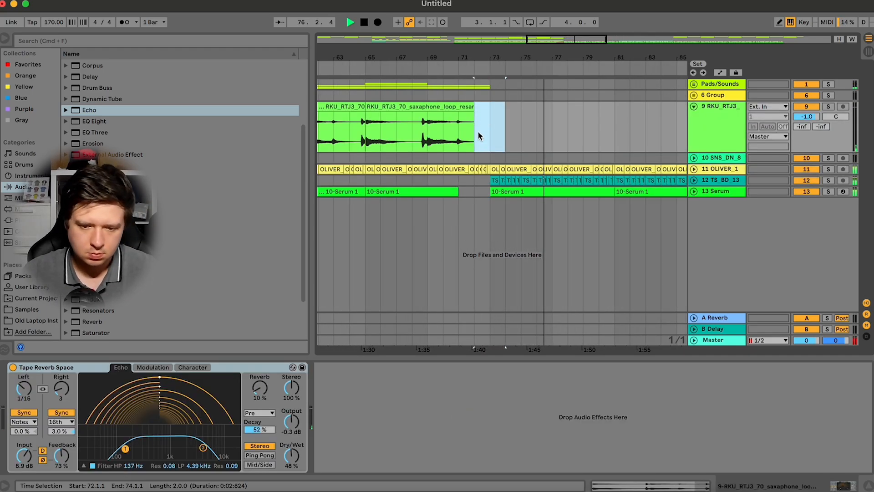
Within the Pads/Sounds group, delete the end of the 5 Serum clip from bar 72 onward, and fold the group again
{"action": "left_click", "coordinate": [694, 84]}
{"action": "scroll", "coordinate": [501, 198], "scroll_direction": "down", "scroll_amount": 3}
{"action": "left_click_drag", "start_coordinate": [466, 232], "coordinate": [507, 234]}
{"action": "scroll", "coordinate": [633, 182], "scroll_direction": "up", "scroll_amount": 3}
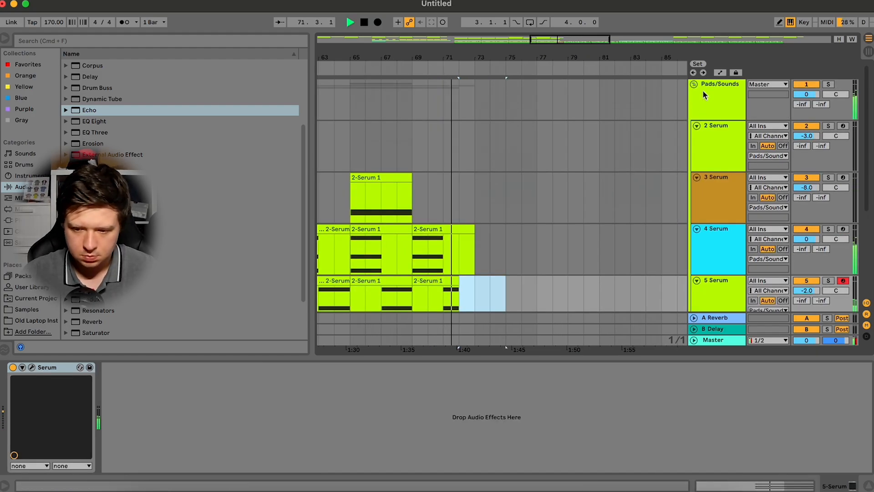
{"action": "left_click", "coordinate": [694, 84]}
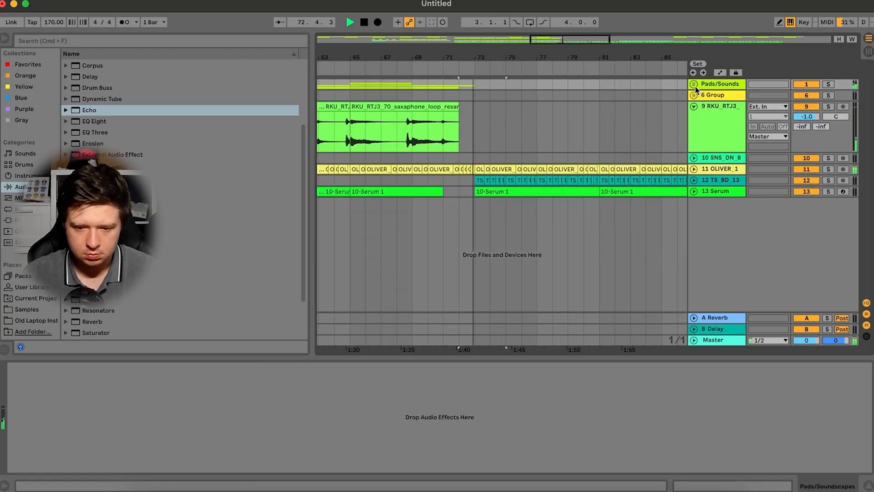
Audition the transition from bar 71 and delete the last half bar of the OLIVER_1 break before bar 73
{"action": "left_click", "coordinate": [454, 190]}
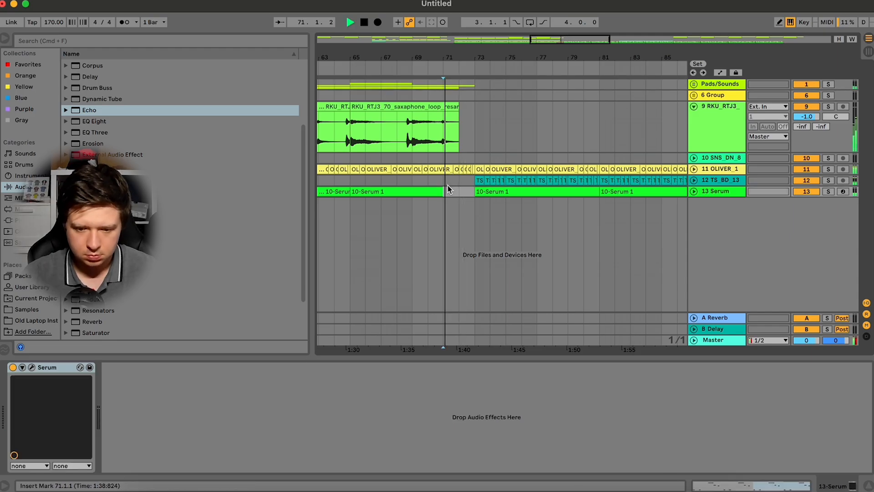
{"action": "left_click_drag", "start_coordinate": [552, 39], "coordinate": [552, 65]}
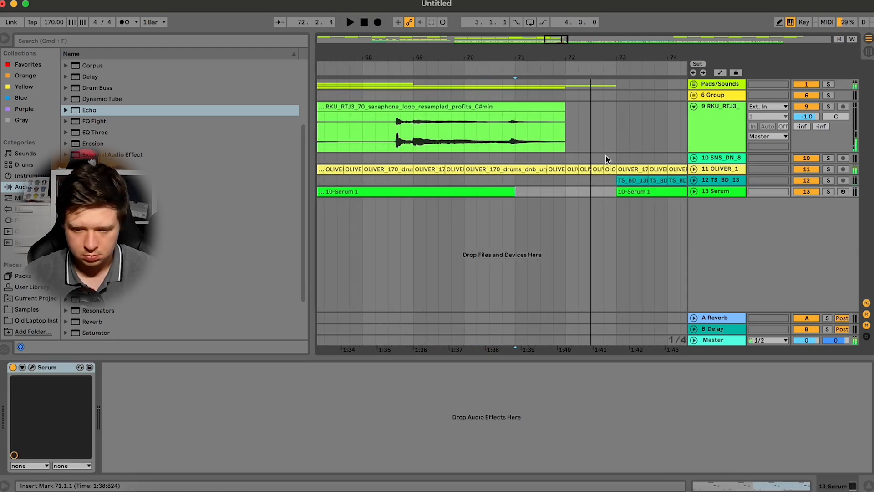
{"action": "left_click", "coordinate": [597, 168]}
{"action": "key", "text": "space"}
{"action": "left_click", "coordinate": [614, 170], "text": "shift"}
{"action": "key", "text": "Delete"}
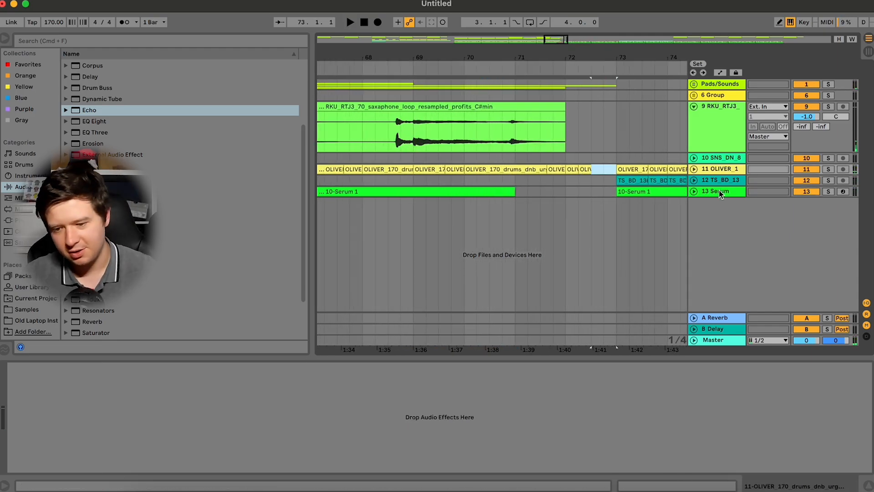
Add a new audio track, switch to Splice and search the samples for "amen snare"
{"action": "key", "text": "super+t"}
{"action": "left_click", "coordinate": [622, 490]}
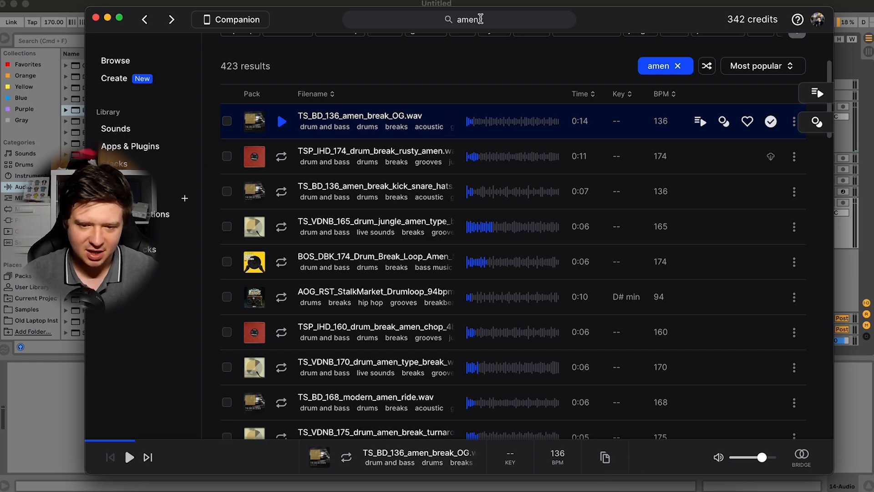
{"action": "scroll", "coordinate": [484, 59], "scroll_direction": "up", "scroll_amount": 5}
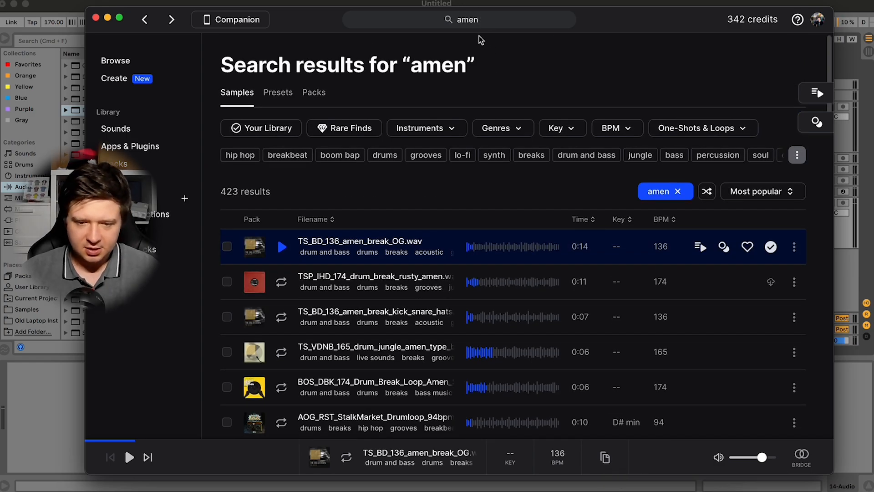
{"action": "left_click", "coordinate": [500, 17]}
{"action": "type", "text": "snare"}
{"action": "key", "text": "Return"}
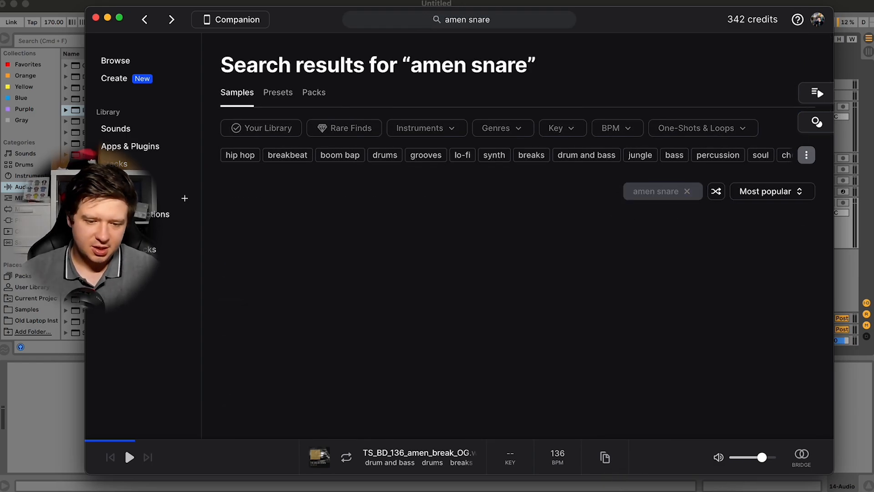
Preview the snare one-shots in the "amen snare" results one after another, starting with AU_HHRT_snare_one_shot_rampage.wav
{"action": "left_click", "coordinate": [282, 248]}
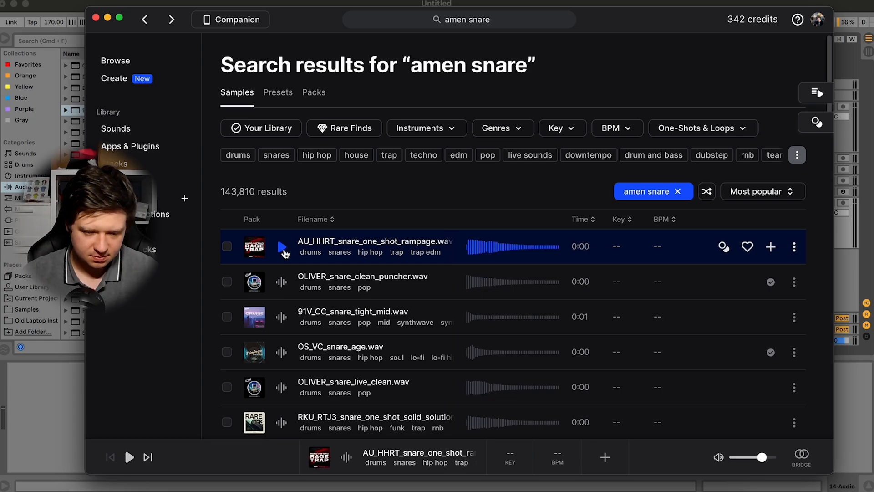
{"action": "key", "text": "Down"}
{"action": "key", "text": "Down"}
{"action": "key", "text": "Down"}
{"action": "key", "text": "Down"}
{"action": "key", "text": "Down"}
{"action": "key", "text": "Down"}
{"action": "key", "text": "Down"}
{"action": "key", "text": "Down"}
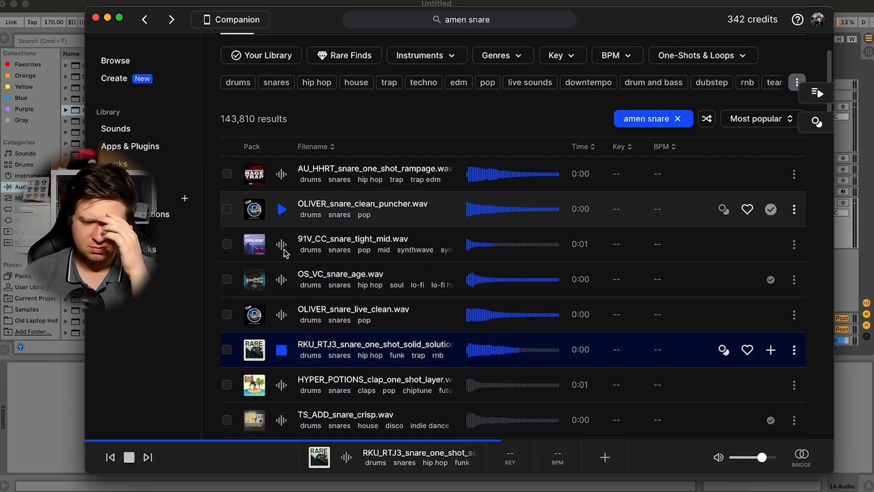
{"action": "key", "text": "Down"}
{"action": "key", "text": "Down"}
{"action": "key", "text": "Down"}
{"action": "key", "text": "Down"}
{"action": "key", "text": "Down"}
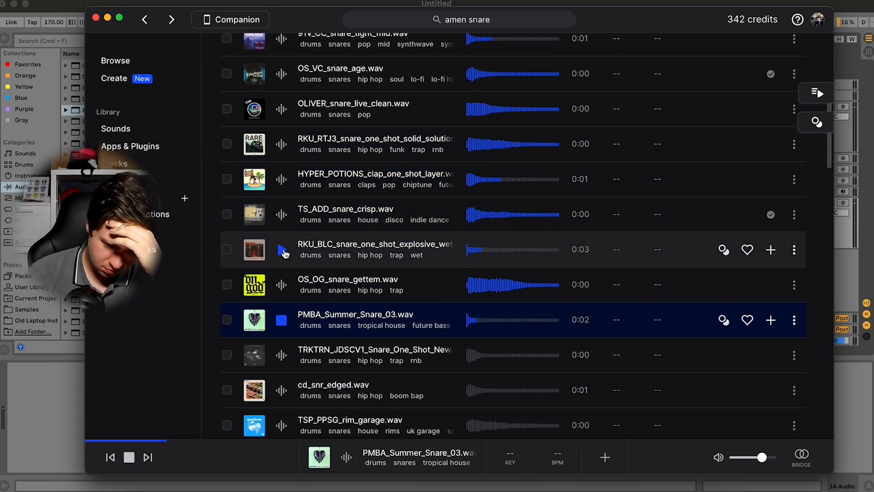
{"action": "key", "text": "Down"}
{"action": "key", "text": "Down"}
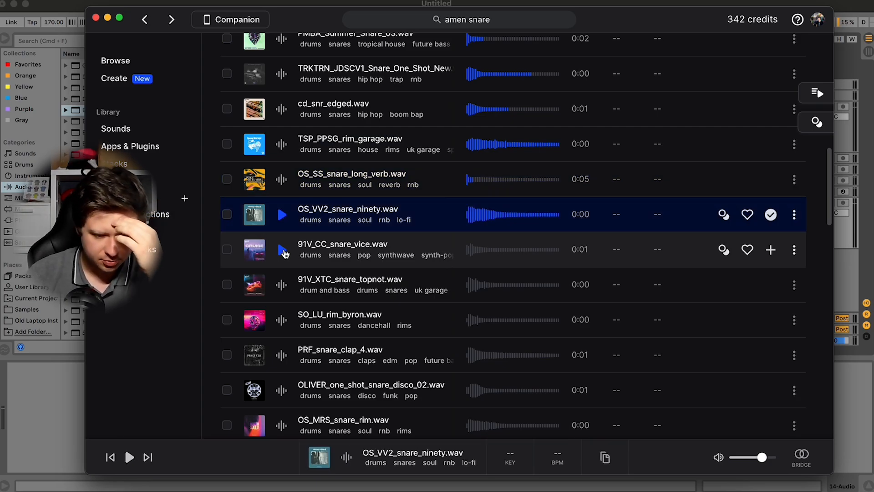
{"action": "key", "text": "Down"}
{"action": "key", "text": "Down"}
{"action": "key", "text": "Down"}
{"action": "key", "text": "Down"}
{"action": "key", "text": "Down"}
{"action": "key", "text": "Down"}
{"action": "key", "text": "Down"}
{"action": "key", "text": "Down"}
{"action": "key", "text": "Down"}
{"action": "key", "text": "Down"}
{"action": "key", "text": "Down"}
{"action": "key", "text": "Down"}
{"action": "key", "text": "Down"}
{"action": "key", "text": "Down"}
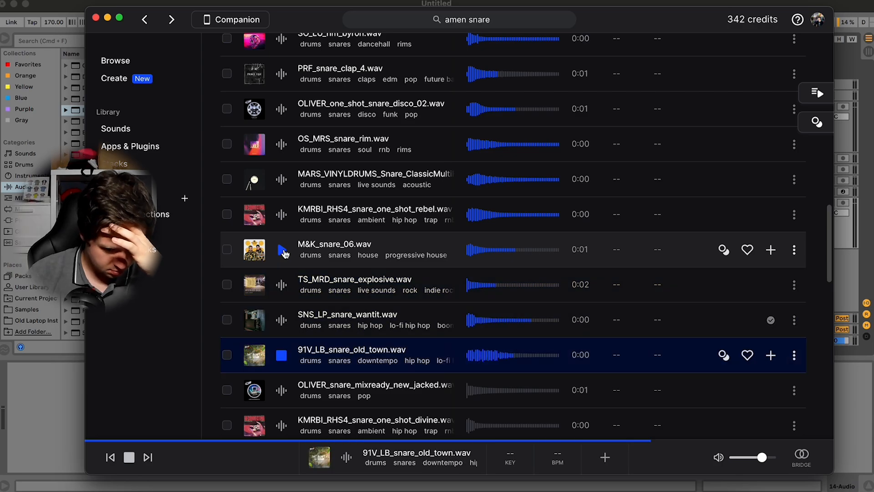
{"action": "scroll", "coordinate": [285, 254], "scroll_direction": "up", "scroll_amount": 15}
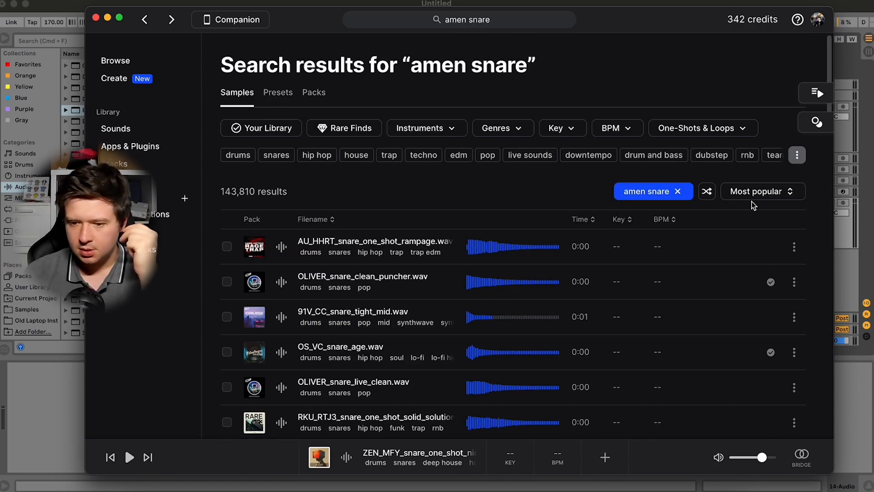
Change the sample search to "amen" and filter the results to Loops
{"action": "double_click", "coordinate": [457, 19]}
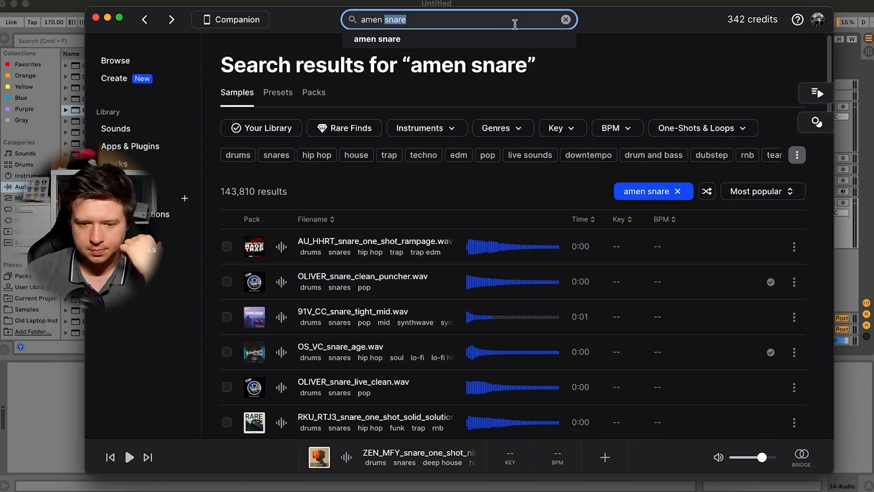
{"action": "key", "text": "BackSpace"}
{"action": "key", "text": "Return"}
{"action": "left_click", "coordinate": [704, 128]}
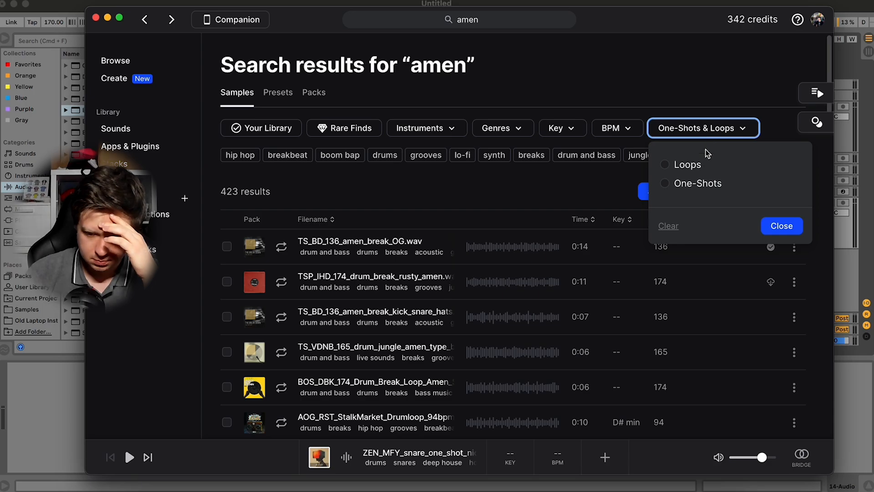
{"action": "left_click", "coordinate": [687, 164]}
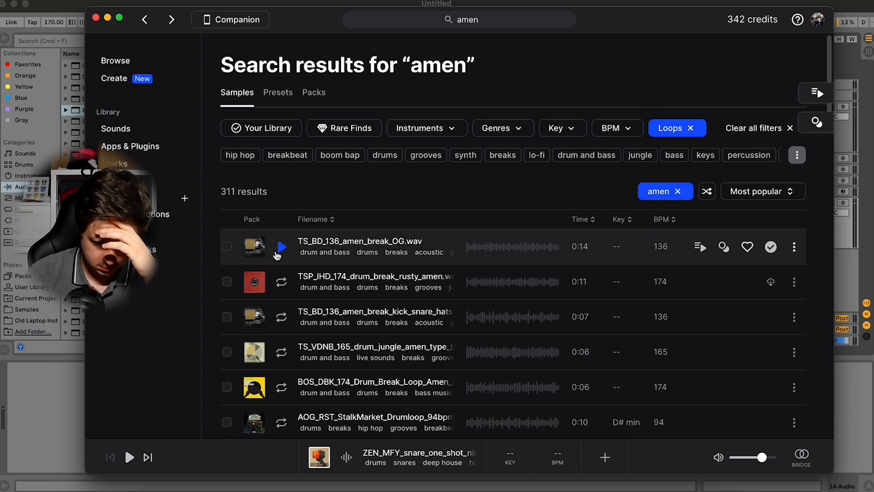
Preview the amen loops from TS_BD_136_amen_break_OG.wav through the TS_VDNB_175 amen break turnaround, and browse further down the list
{"action": "left_click", "coordinate": [280, 248]}
{"action": "key", "text": "Down"}
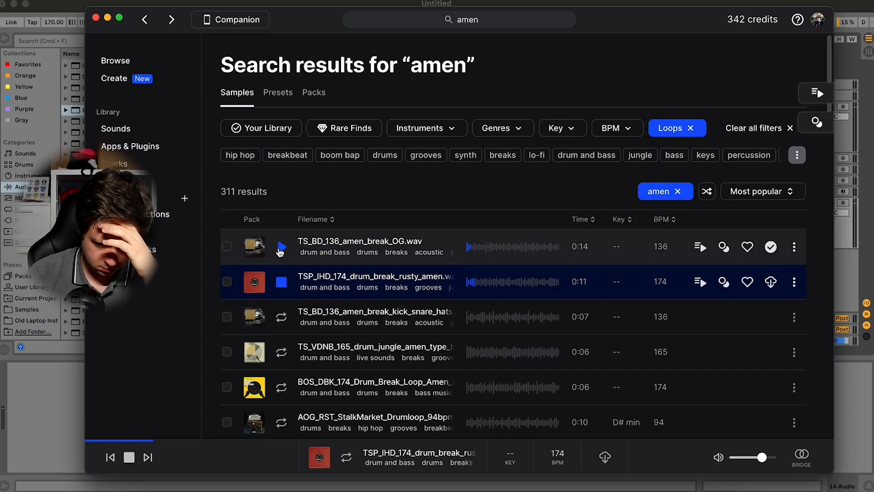
{"action": "key", "text": "Down"}
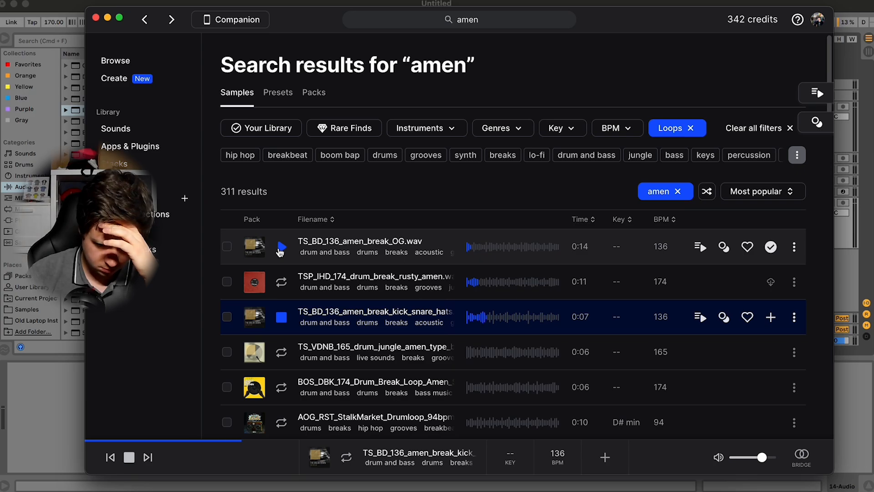
{"action": "key", "text": "Down"}
{"action": "key", "text": "Down"}
{"action": "key", "text": "Down"}
{"action": "key", "text": "Down"}
{"action": "key", "text": "Down"}
{"action": "key", "text": "Down"}
{"action": "key", "text": "Down"}
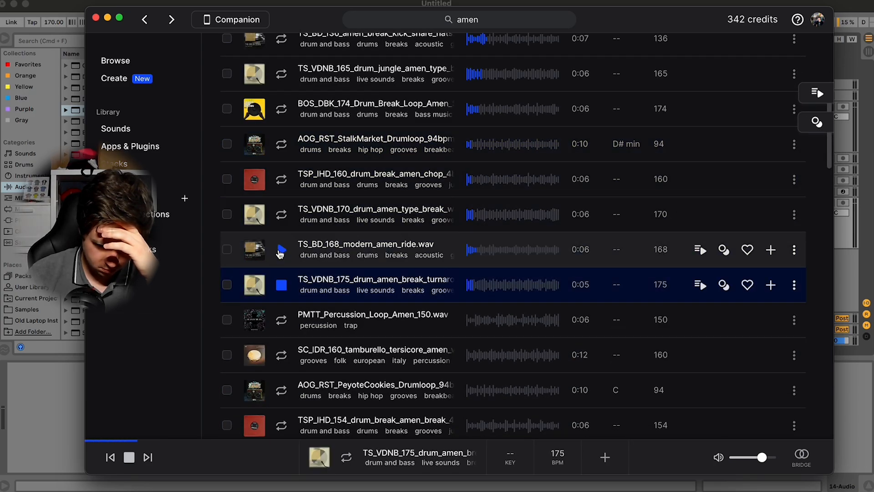
{"action": "scroll", "coordinate": [279, 250], "scroll_direction": "down", "scroll_amount": 10}
Replace the sample search with "jungle snare"
{"action": "left_click", "coordinate": [494, 26]}
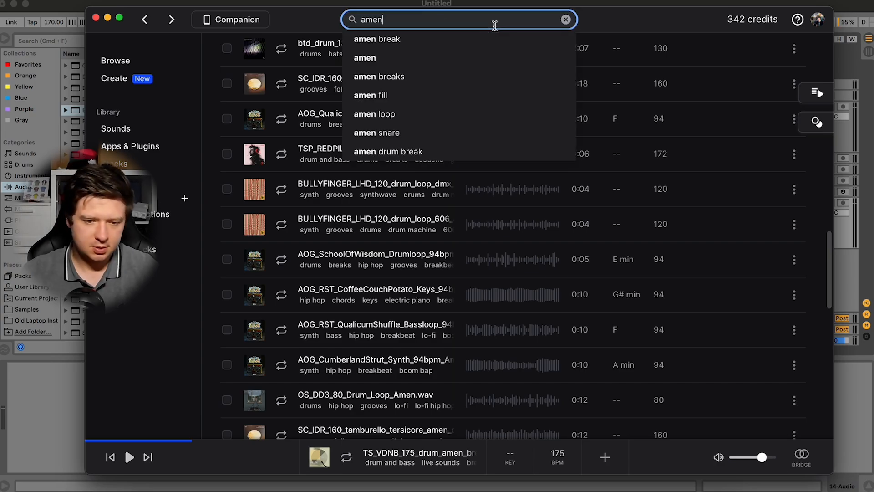
{"action": "type", "text": "jungle snare"}
{"action": "key", "text": "Return"}
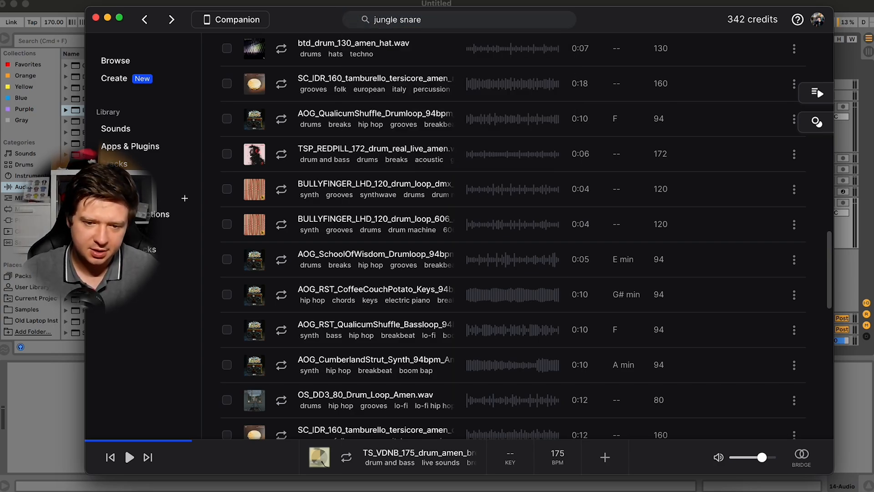
Preview the "jungle snare" results one after another, from TSP_LAUT_snare_zickzack_D#.wav through OM_UNIT_snare_one_shot_bizzle.wav
{"action": "left_click", "coordinate": [281, 247]}
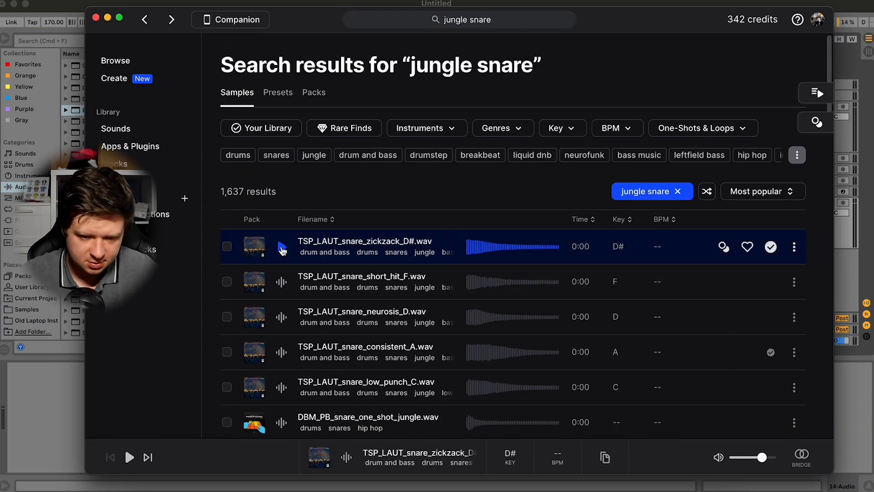
{"action": "key", "text": "Down"}
{"action": "key", "text": "Down"}
{"action": "key", "text": "Down"}
{"action": "key", "text": "Down"}
{"action": "key", "text": "Down"}
{"action": "key", "text": "Down"}
{"action": "key", "text": "Down"}
{"action": "key", "text": "Down"}
{"action": "key", "text": "Down"}
{"action": "key", "text": "Down"}
{"action": "key", "text": "Down"}
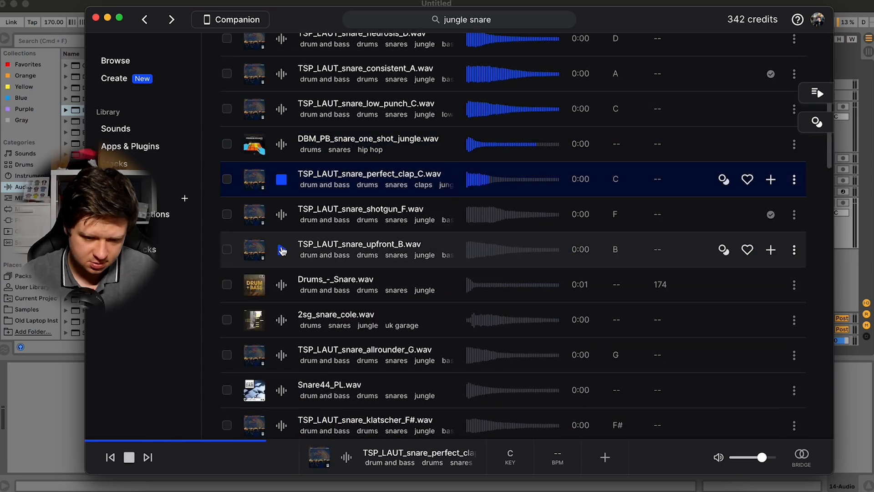
{"action": "key", "text": "Down"}
{"action": "key", "text": "Down"}
{"action": "key", "text": "Down"}
{"action": "key", "text": "Down"}
{"action": "key", "text": "Down"}
{"action": "key", "text": "Down"}
{"action": "key", "text": "Down"}
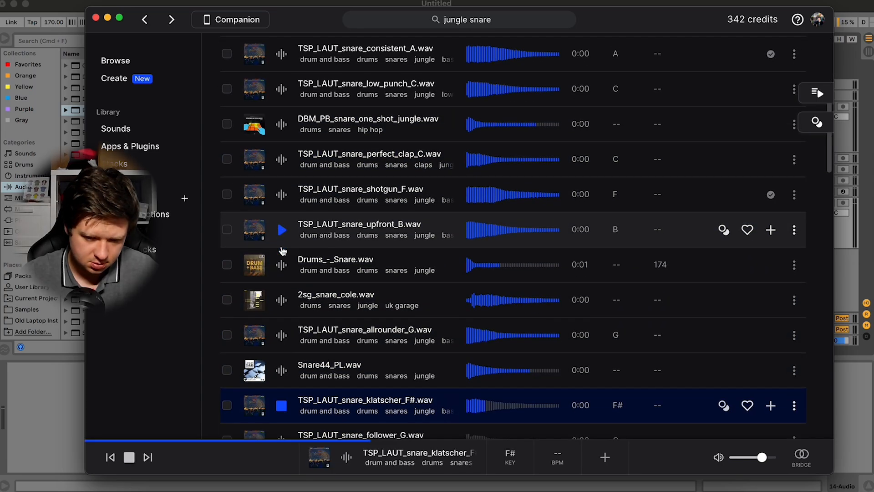
{"action": "key", "text": "Down"}
{"action": "key", "text": "Down"}
{"action": "key", "text": "Down"}
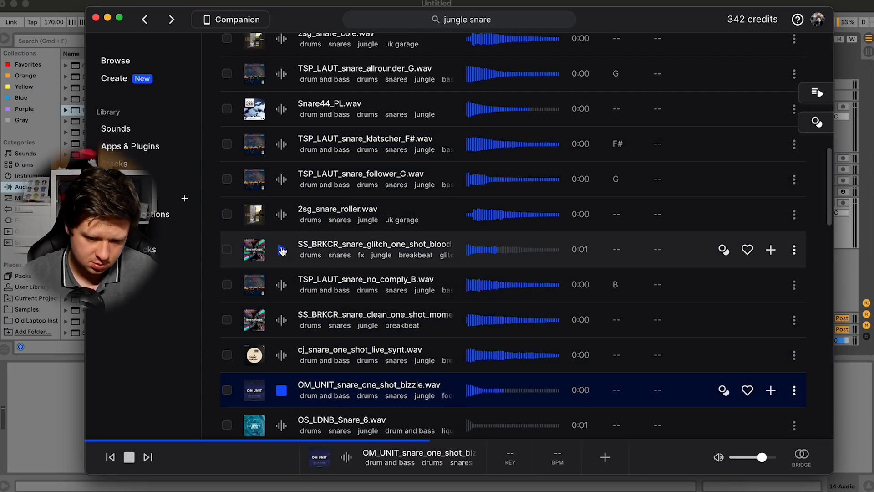
Go back to cj_snare_one_shot_live_synt.wav, preview it again, and get the sample for 1 credit
{"action": "key", "text": "Up"}
{"action": "key", "text": "Up"}
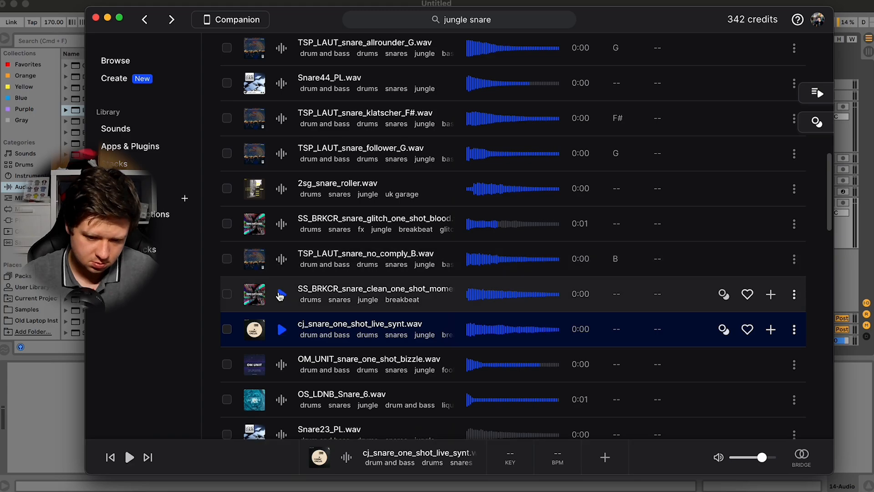
{"action": "left_click", "coordinate": [282, 329]}
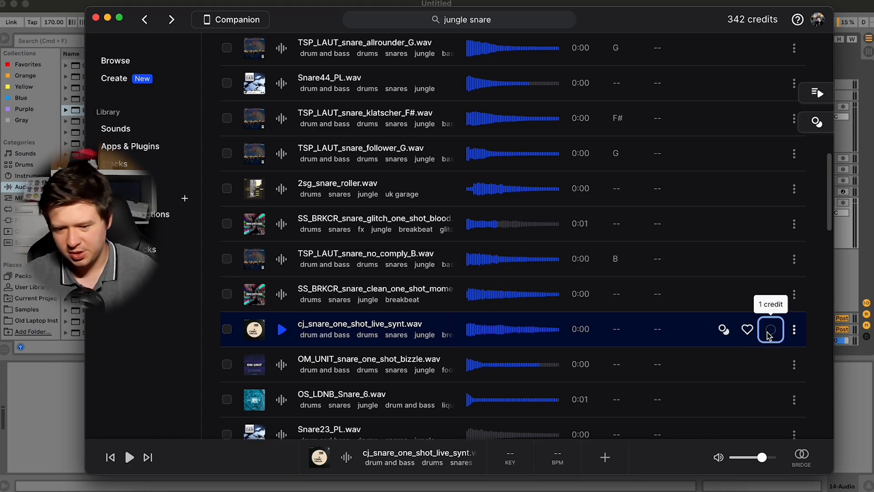
{"action": "left_click", "coordinate": [792, 330]}
{"action": "left_click", "coordinate": [792, 329]}
{"action": "left_click", "coordinate": [755, 165]}
{"action": "left_click", "coordinate": [843, 255]}
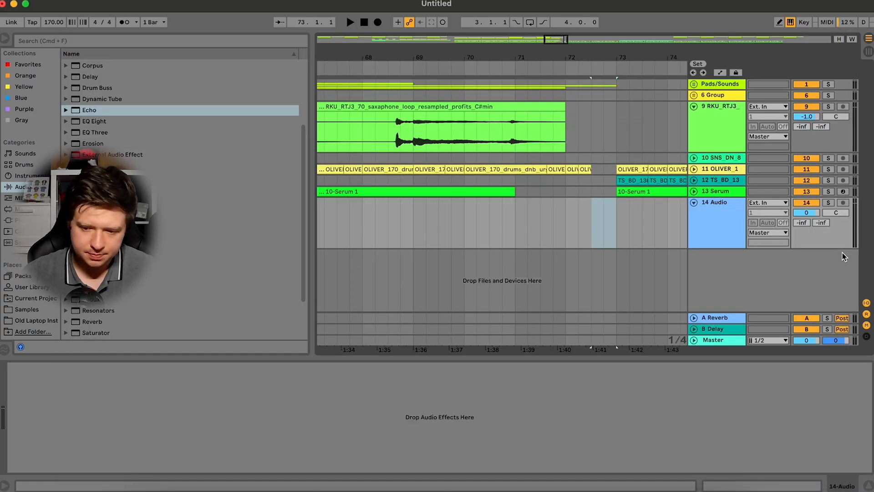
Bring the Splice window beside the arrangement and place cj_snare_one_shot_live_synt.wav on audio track 14 in bar 72 at 72.2.1
{"action": "key", "text": "ctrl+Down"}
{"action": "key", "text": "ctrl+Down"}
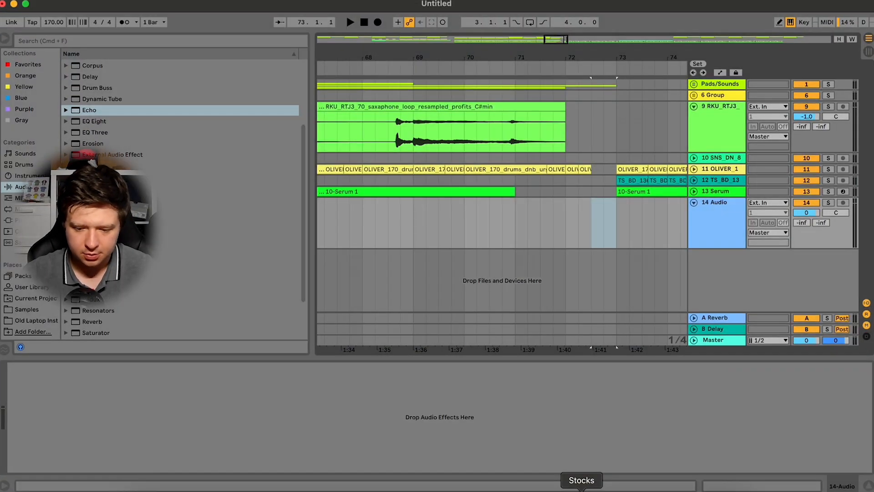
{"action": "left_click", "coordinate": [623, 491]}
{"action": "left_click_drag", "start_coordinate": [583, 4], "coordinate": [226, 2]}
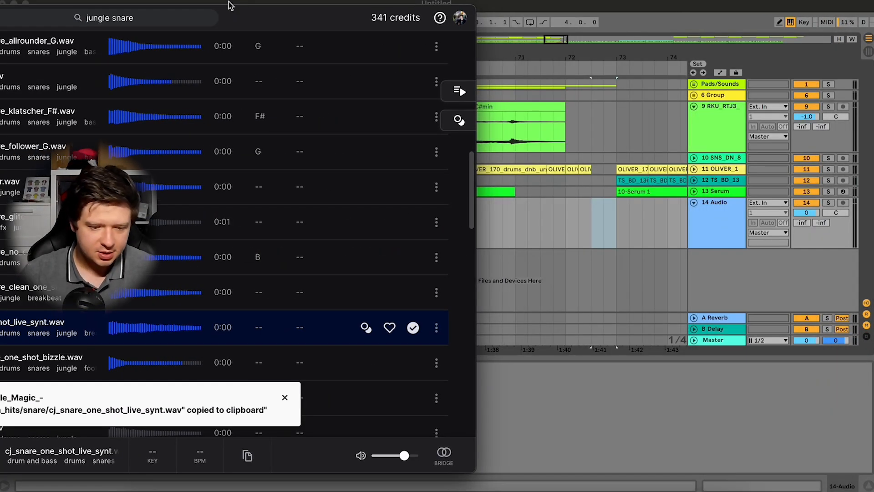
{"action": "left_click_drag", "start_coordinate": [234, 322], "coordinate": [583, 210]}
{"action": "left_click", "coordinate": [648, 204]}
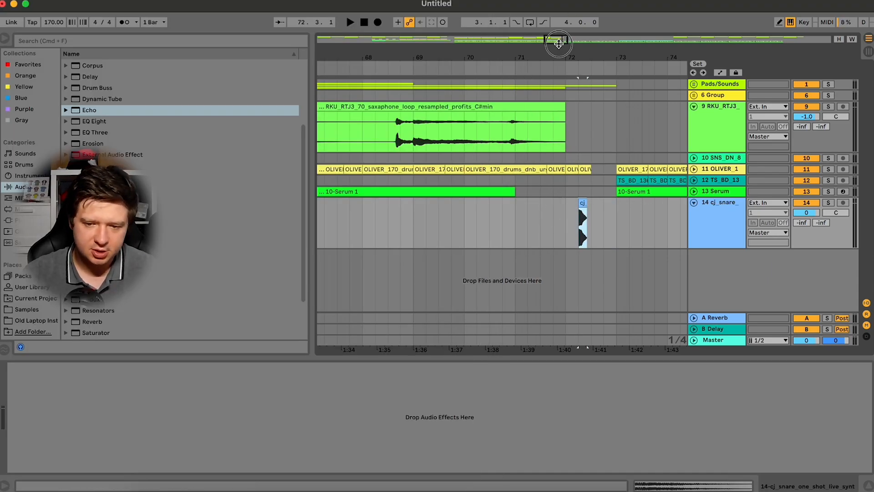
{"action": "left_click_drag", "start_coordinate": [559, 44], "coordinate": [563, 65]}
{"action": "scroll", "coordinate": [512, 201], "scroll_direction": "up", "scroll_amount": 5}
{"action": "scroll", "coordinate": [427, 223], "scroll_direction": "right", "scroll_amount": 5}
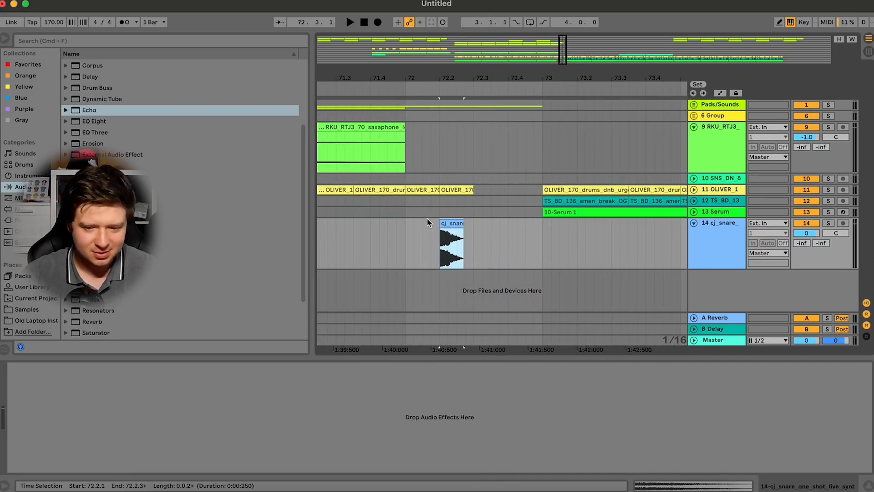
Try the snare clip at the start of bar 72 with playback, then move it to 72.3 where the drums stop
{"action": "left_click_drag", "start_coordinate": [447, 223], "coordinate": [413, 225]}
{"action": "double_click", "coordinate": [415, 224]}
{"action": "key", "text": "space"}
{"action": "key", "text": "space"}
{"action": "left_click", "coordinate": [847, 485]}
{"action": "left_click_drag", "start_coordinate": [417, 223], "coordinate": [484, 228]}
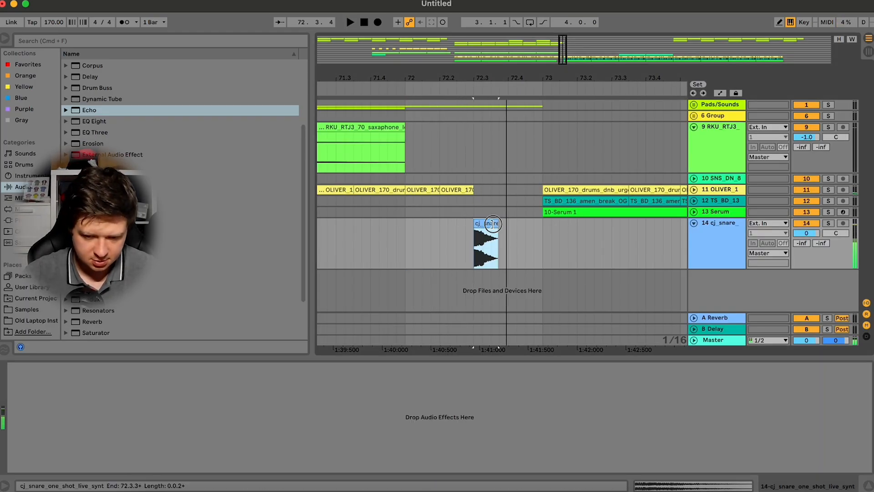
Open the snare clip's sample settings, turn on Warp and set the warp mode to Texture
{"action": "double_click", "coordinate": [485, 228]}
{"action": "left_click", "coordinate": [123, 125]}
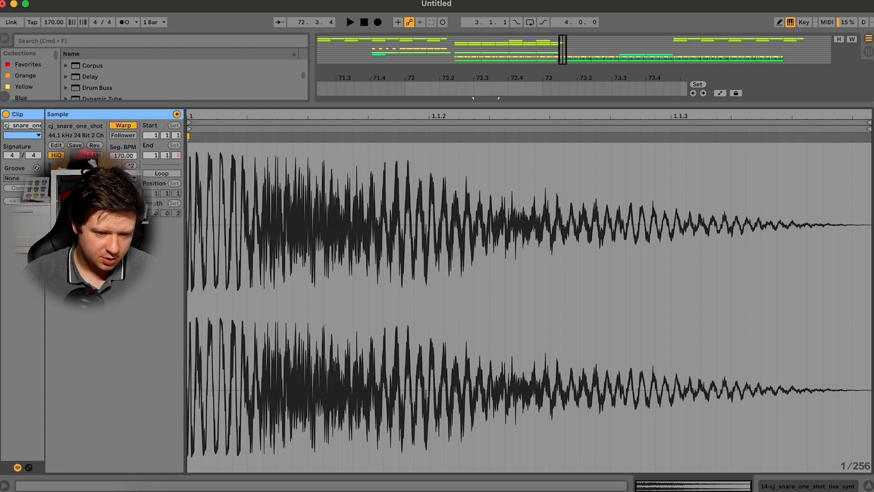
{"action": "left_click_drag", "start_coordinate": [137, 104], "coordinate": [145, 346]}
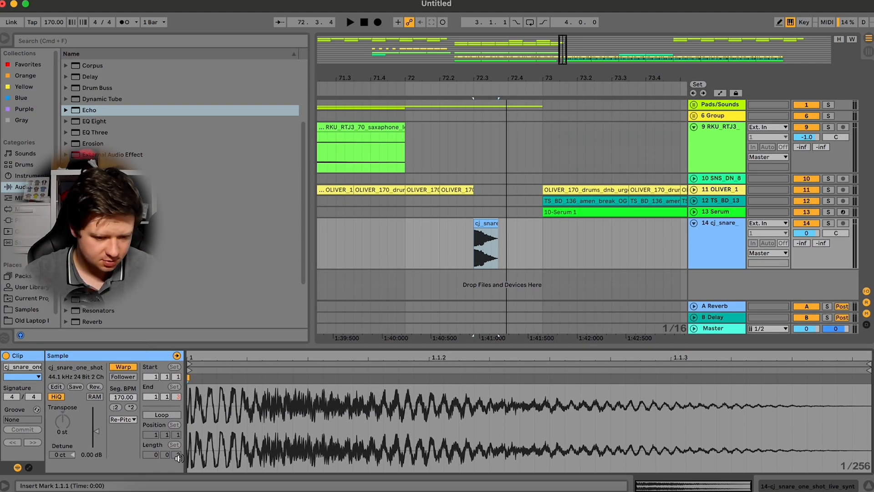
{"action": "left_click", "coordinate": [124, 421]}
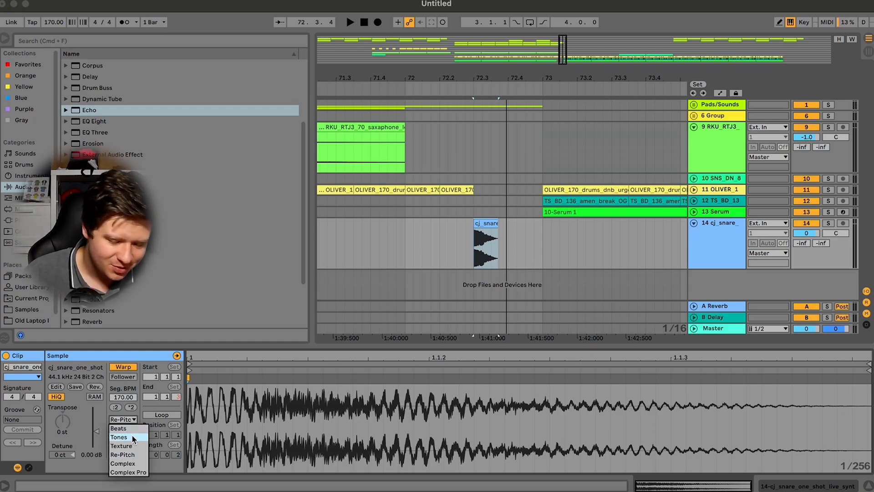
{"action": "left_click", "coordinate": [121, 446]}
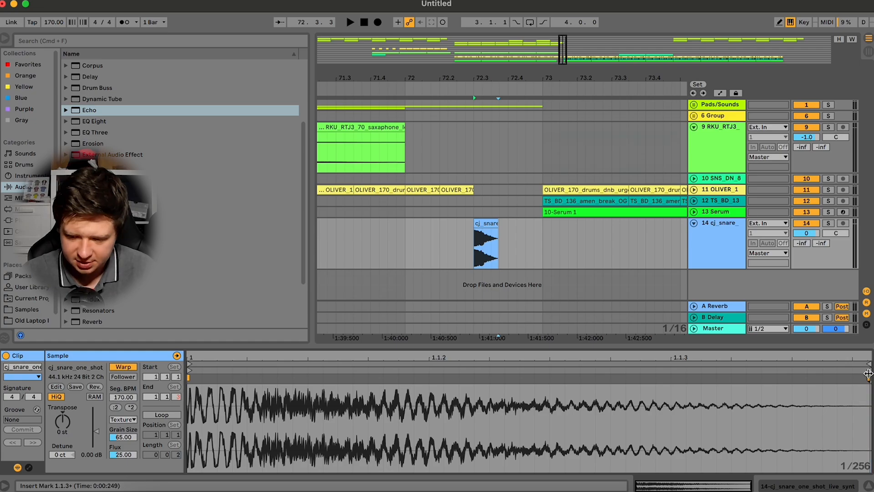
Stretch the snare sample to a segment tempo of 312.50 BPM, extend the clip's end to 72.4.1 and play it
{"action": "left_click_drag", "start_coordinate": [868, 376], "coordinate": [870, 377]}
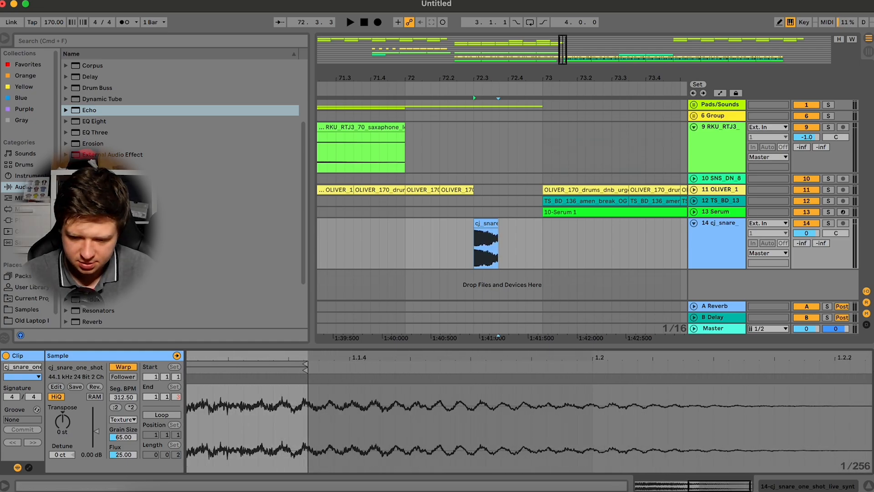
{"action": "left_click_drag", "start_coordinate": [492, 222], "coordinate": [513, 225]}
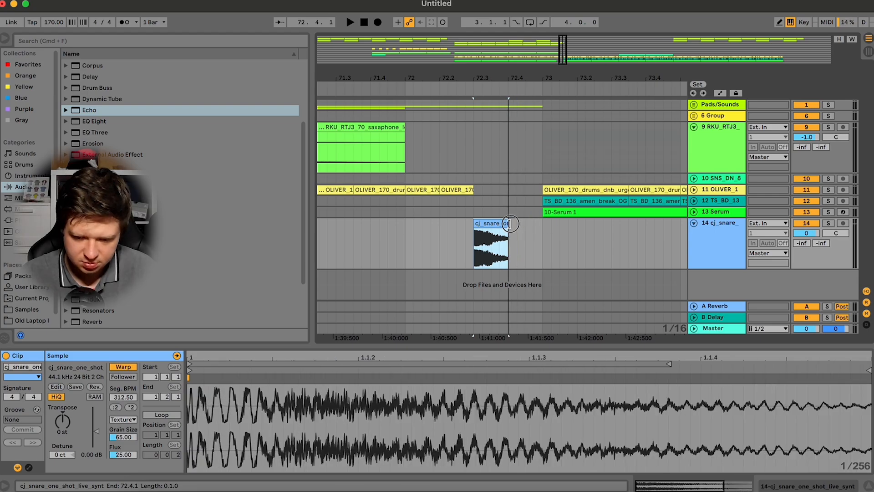
{"action": "key", "text": "space"}
{"action": "key", "text": "space"}
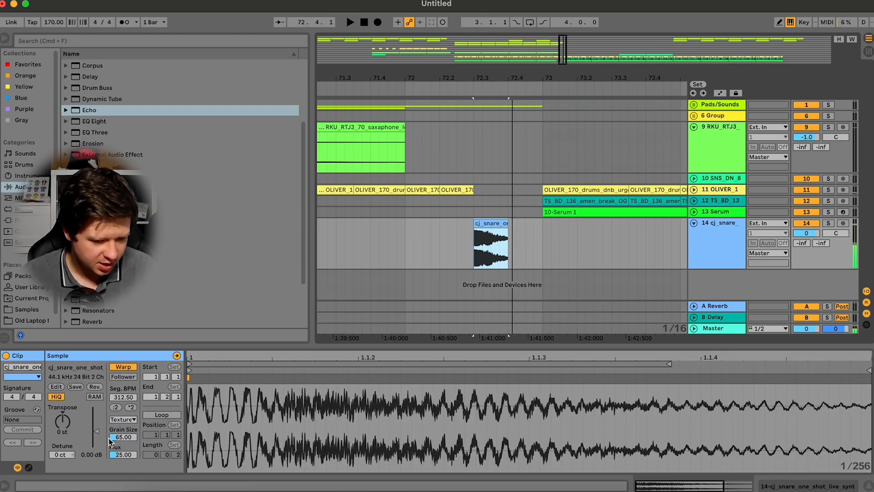
Try a larger grain size of 263 on the snare clip, then set it to 2 and play it back
{"action": "left_click_drag", "start_coordinate": [115, 437], "coordinate": [114, 383]}
{"action": "key", "text": "space"}
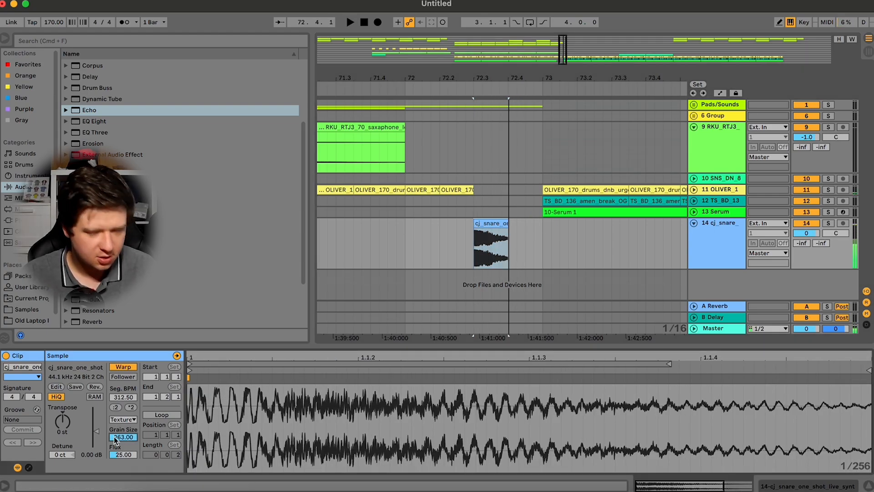
{"action": "type", "text": "2"}
{"action": "key", "text": "Return"}
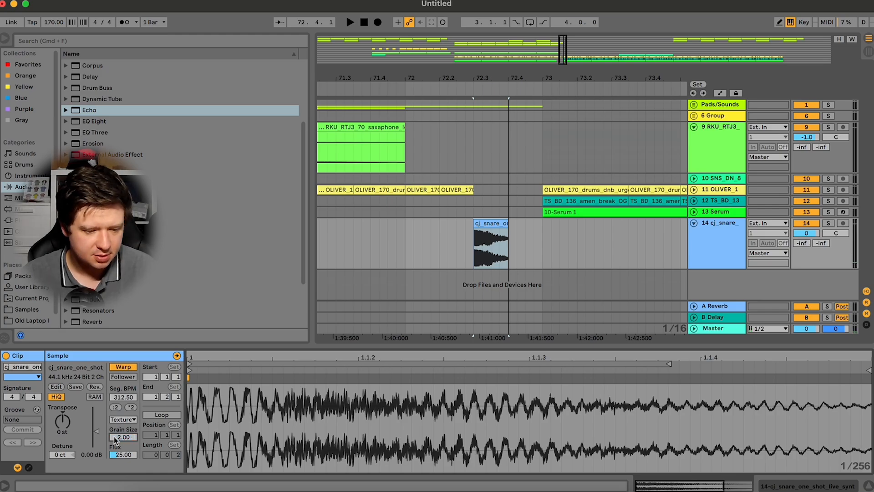
{"action": "key", "text": "space"}
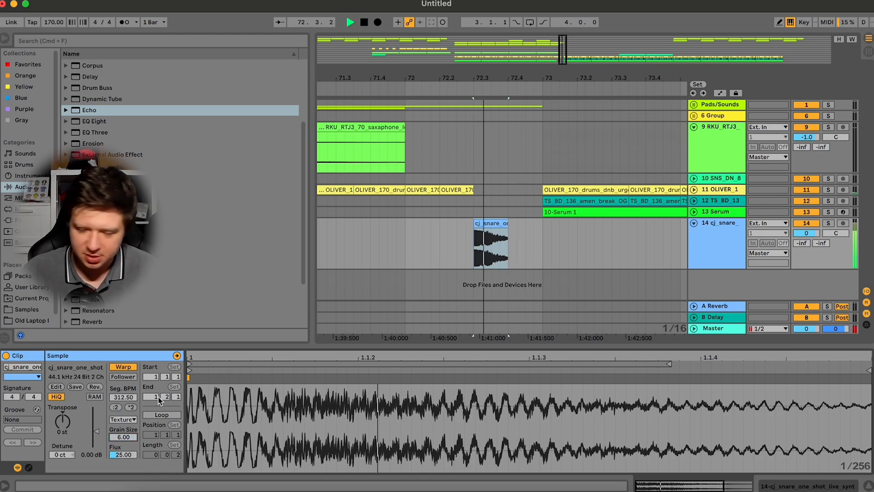
Raise the snare clip's grain size gradually to 44, auditioning the hit repeatedly along the way
{"action": "key", "text": "Up"}
{"action": "key", "text": "Up"}
{"action": "key", "text": "Up"}
{"action": "key", "text": "Up"}
{"action": "key", "text": "Up"}
{"action": "key", "text": "Up"}
{"action": "key", "text": "Up"}
{"action": "key", "text": "Up"}
{"action": "key", "text": "Up"}
{"action": "key", "text": "Up"}
{"action": "key", "text": "Up"}
{"action": "key", "text": "space"}
{"action": "key", "text": "space"}
{"action": "key", "text": "space"}
{"action": "key", "text": "space"}
{"action": "key", "text": "space"}
{"action": "key", "text": "space"}
{"action": "key", "text": "Up"}
{"action": "key", "text": "Up"}
{"action": "key", "text": "Up"}
{"action": "key", "text": "Up"}
{"action": "key", "text": "Up"}
{"action": "key", "text": "Up"}
{"action": "key", "text": "Up"}
{"action": "key", "text": "Up"}
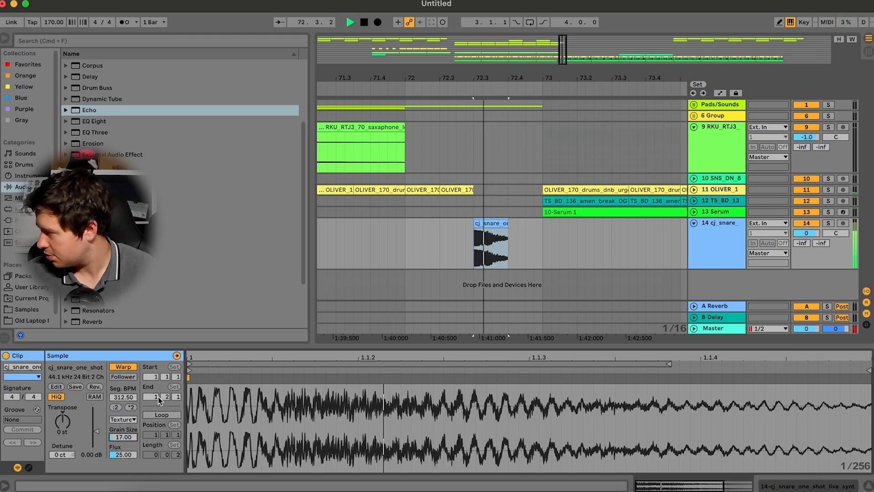
{"action": "key", "text": "space"}
{"action": "key", "text": "space"}
{"action": "key", "text": "Up"}
{"action": "key", "text": "Up"}
{"action": "key", "text": "Up"}
{"action": "key", "text": "Up"}
{"action": "key", "text": "Up"}
{"action": "key", "text": "Up"}
{"action": "key", "text": "Up"}
{"action": "key", "text": "Up"}
{"action": "key", "text": "Up"}
{"action": "key", "text": "Up"}
{"action": "key", "text": "Up"}
{"action": "key", "text": "space"}
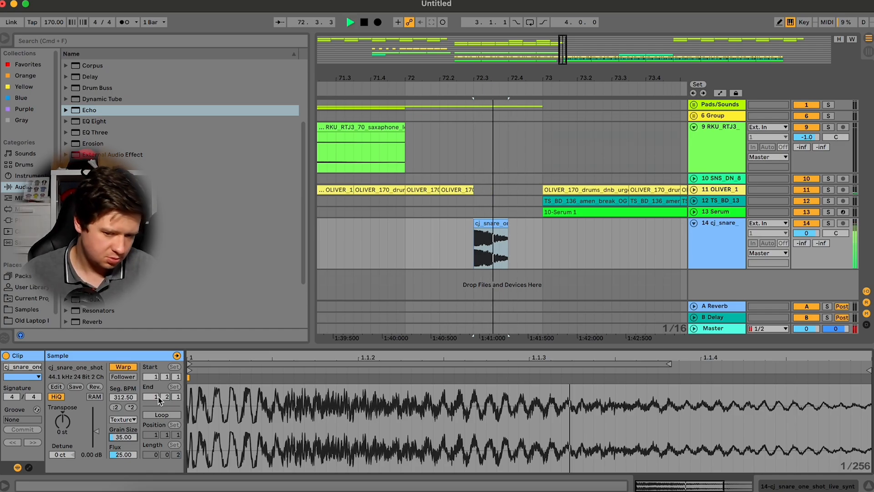
{"action": "key", "text": "Up"}
{"action": "key", "text": "Up"}
{"action": "key", "text": "Up"}
{"action": "key", "text": "space"}
{"action": "key", "text": "space"}
{"action": "key", "text": "space"}
{"action": "key", "text": "space"}
{"action": "key", "text": "space"}
{"action": "key", "text": "Up"}
{"action": "key", "text": "Up"}
{"action": "key", "text": "Up"}
{"action": "key", "text": "Up"}
{"action": "key", "text": "space"}
{"action": "key", "text": "space"}
Audition the snare clip with Flux at 0, then set Flux to 67.97 and play it again
{"action": "left_click_drag", "start_coordinate": [125, 454], "coordinate": [126, 417]}
{"action": "key", "text": "space"}
{"action": "key", "text": "space"}
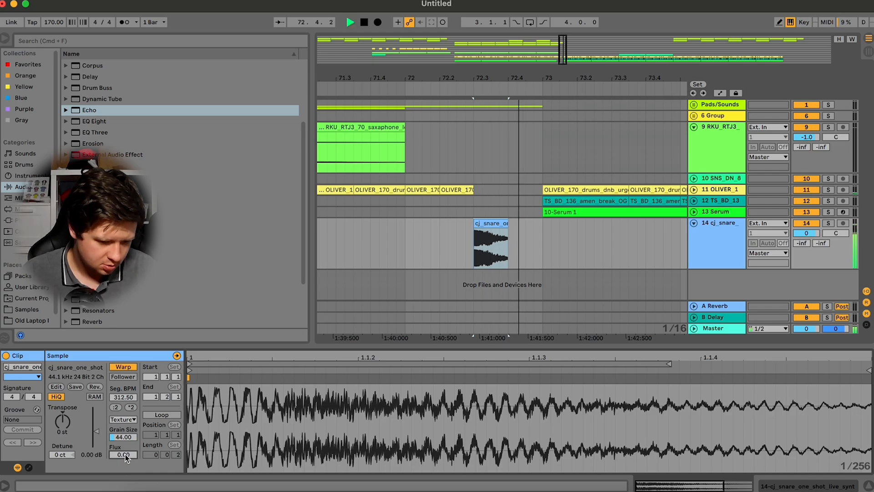
{"action": "key", "text": "space"}
{"action": "left_click_drag", "start_coordinate": [125, 455], "coordinate": [125, 450]}
{"action": "key", "text": "space"}
{"action": "key", "text": "space"}
{"action": "key", "text": "space"}
{"action": "key", "text": "space"}
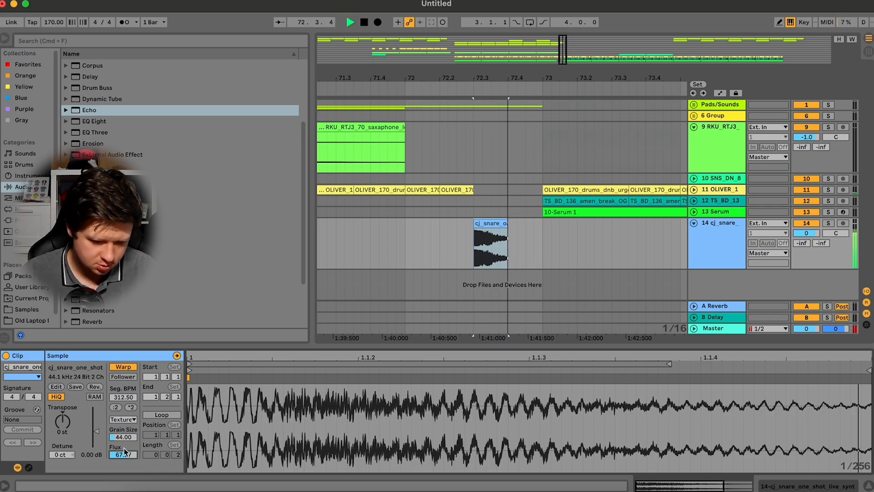
Duplicate the snare clip directly after itself to fill the gap up to bar 73, and play the lead-in to it
{"action": "key", "text": "super+d"}
{"action": "left_click", "coordinate": [423, 234]}
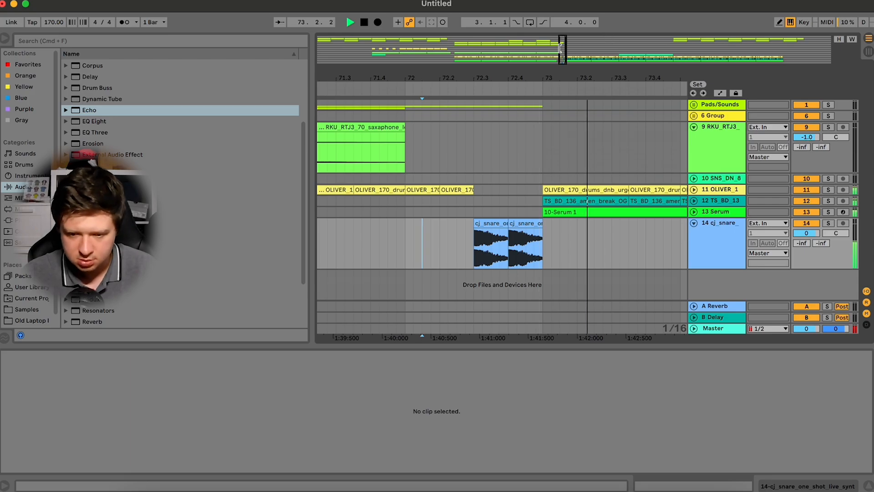
{"action": "left_click_drag", "start_coordinate": [559, 40], "coordinate": [518, 25]}
{"action": "key", "text": "space"}
{"action": "left_click", "coordinate": [565, 248]}
{"action": "key", "text": "space"}
{"action": "left_click", "coordinate": [653, 230]}
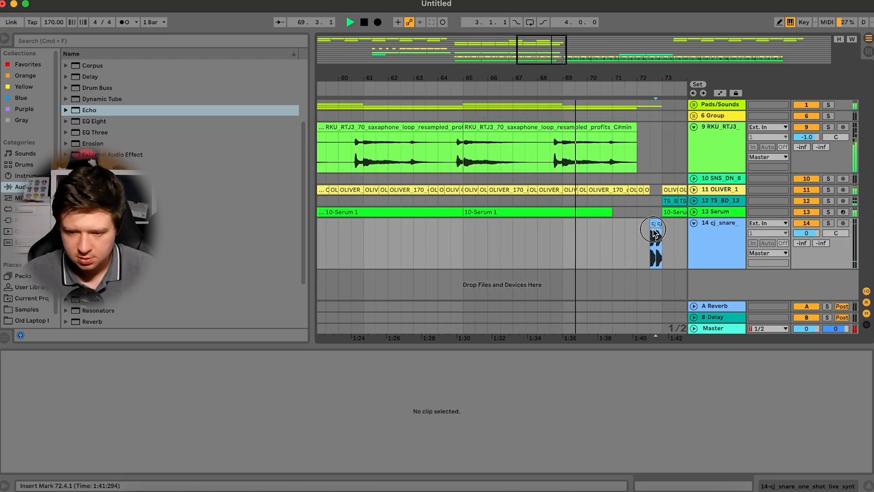
Transpose both snare clips up 7 semitones, set their clip volume to -8.00 dB and play them back
{"action": "left_click", "coordinate": [653, 223]}
{"action": "left_click", "coordinate": [659, 223], "text": "shift"}
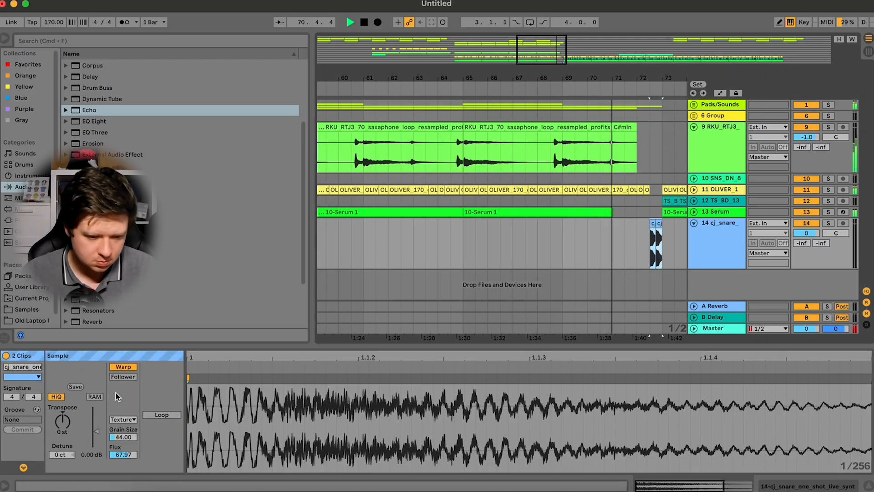
{"action": "left_click", "coordinate": [75, 411]}
{"action": "left_click_drag", "start_coordinate": [63, 420], "coordinate": [62, 412]}
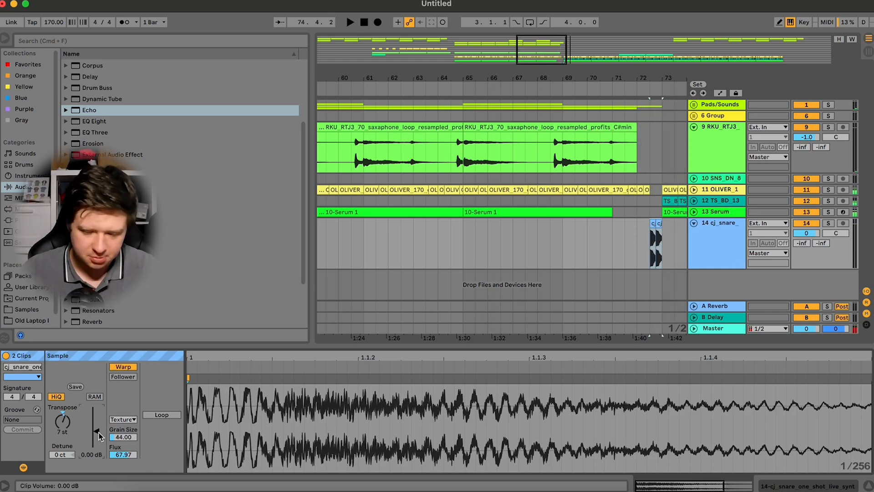
{"action": "key", "text": "Return"}
{"action": "key", "text": "space"}
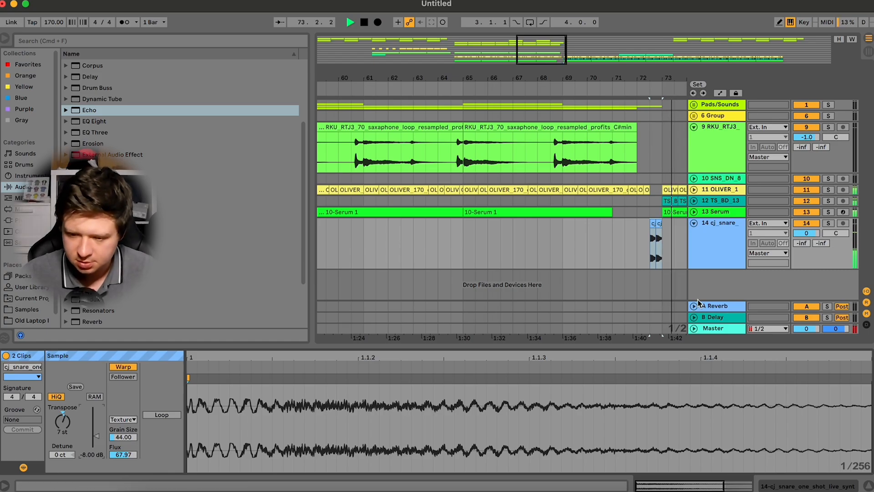
{"action": "left_click", "coordinate": [625, 247]}
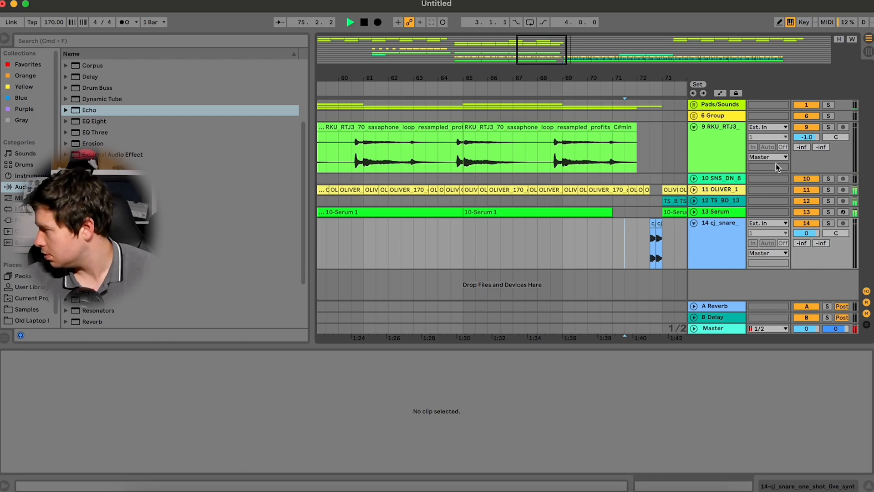
{"action": "key", "text": "space"}
Fold all tracks to minimum height and play the transition from just before bar 71
{"action": "left_click", "coordinate": [718, 140]}
{"action": "key", "text": "super+a"}
{"action": "left_click", "coordinate": [694, 127]}
{"action": "left_click_drag", "start_coordinate": [596, 44], "coordinate": [596, 25]}
{"action": "left_click_drag", "start_coordinate": [497, 78], "coordinate": [497, 118]}
{"action": "key", "text": "space"}
{"action": "left_click", "coordinate": [503, 183]}
{"action": "key", "text": "space"}
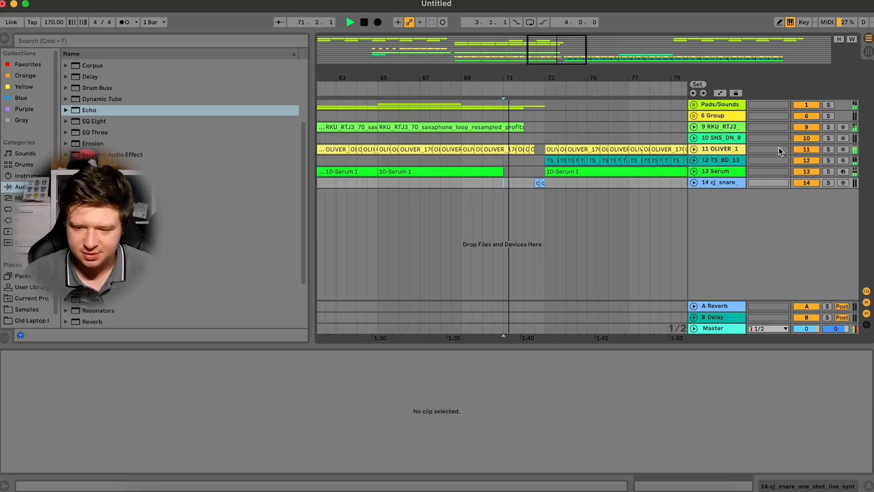
Set the end of the last saxophone clip before the gap to 72.1.1 and show the whole arrangement
{"action": "left_click", "coordinate": [532, 127]}
{"action": "left_click_drag", "start_coordinate": [533, 127], "coordinate": [523, 127]}
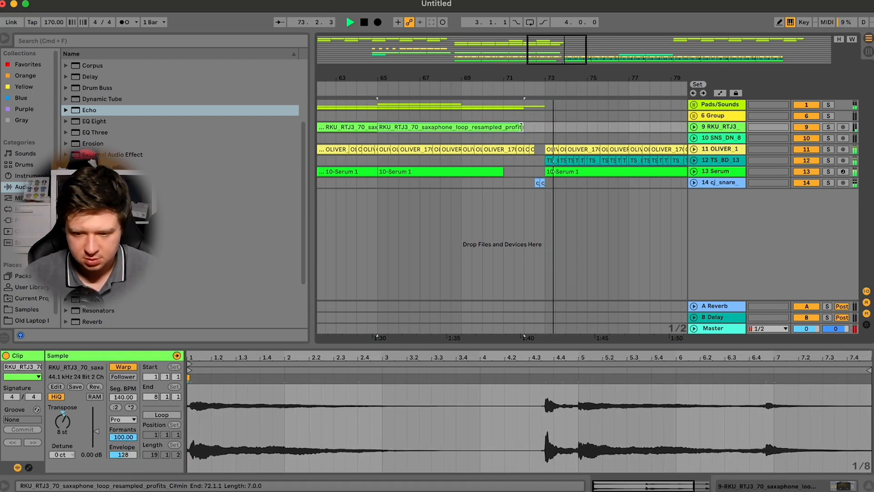
{"action": "left_click_drag", "start_coordinate": [609, 47], "coordinate": [609, 18]}
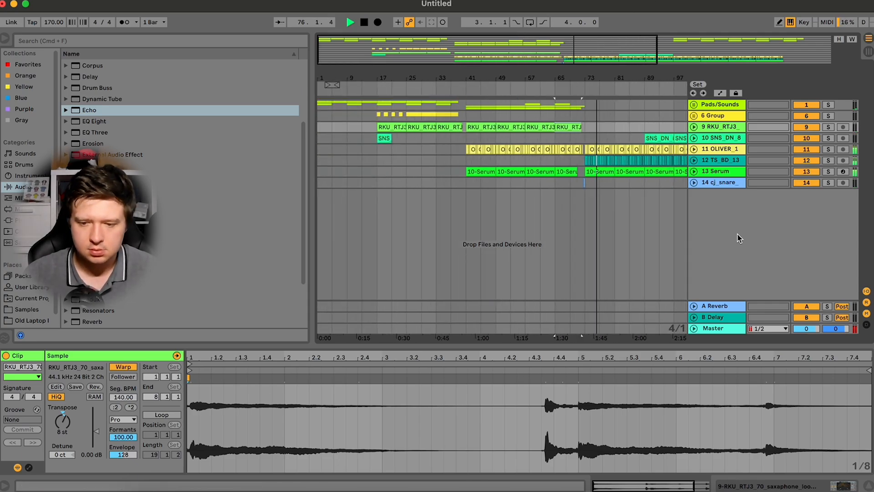
Delete everything on the OLIVER, TS_BD, Serum bass and cj_snare tracks between 105.1.1 and 145.1.1
{"action": "left_click_drag", "start_coordinate": [579, 37], "coordinate": [618, 18]}
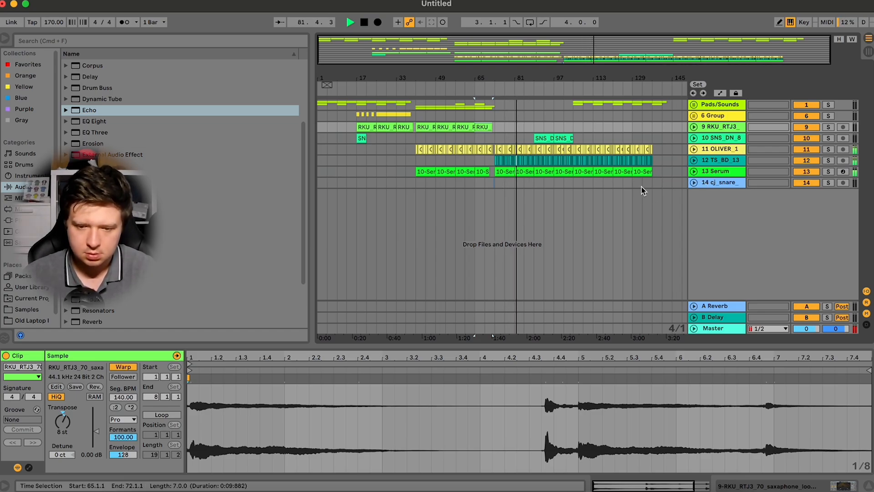
{"action": "left_click_drag", "start_coordinate": [496, 181], "coordinate": [674, 143]}
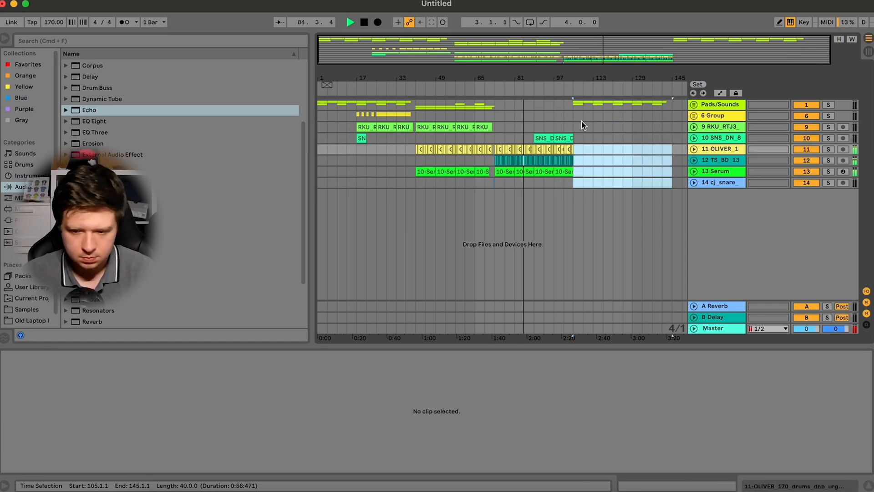
Move the Pads/Sounds group's clips that start at bar 105 back to start at 89.1.1
{"action": "left_click_drag", "start_coordinate": [574, 102], "coordinate": [683, 100]}
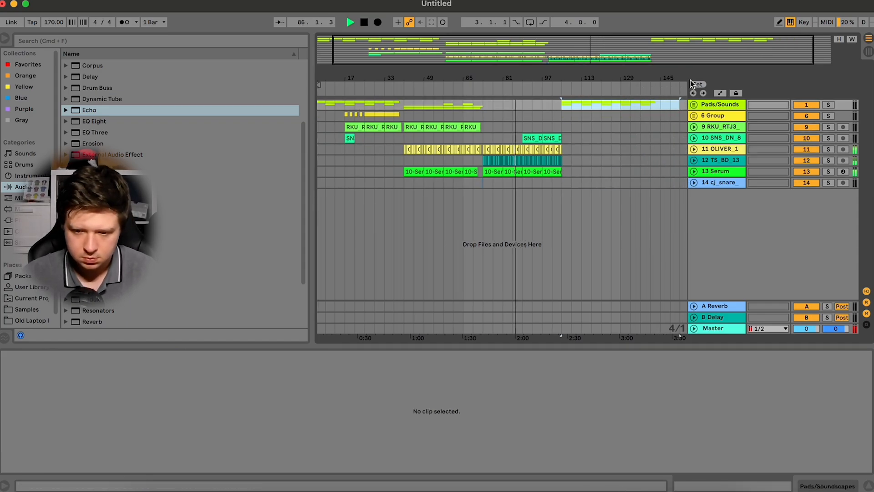
{"action": "left_click", "coordinate": [693, 104]}
{"action": "key", "text": "z"}
{"action": "left_click_drag", "start_coordinate": [549, 161], "coordinate": [430, 155]}
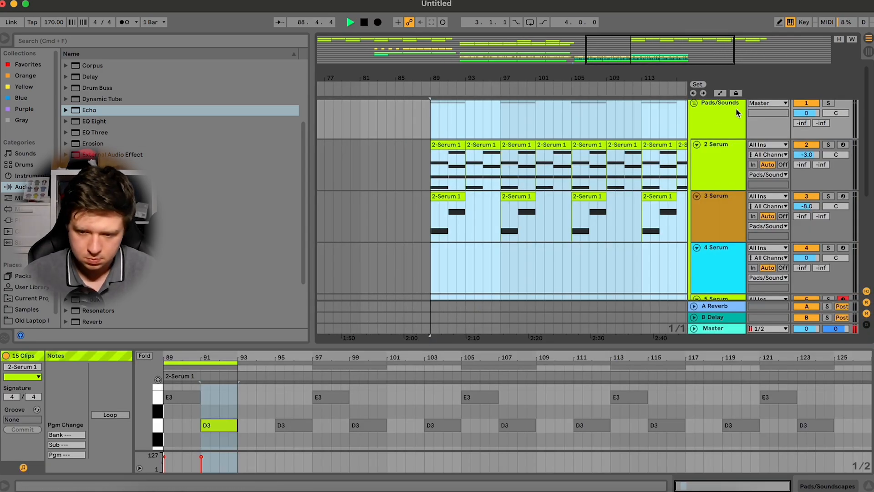
{"action": "left_click", "coordinate": [694, 103]}
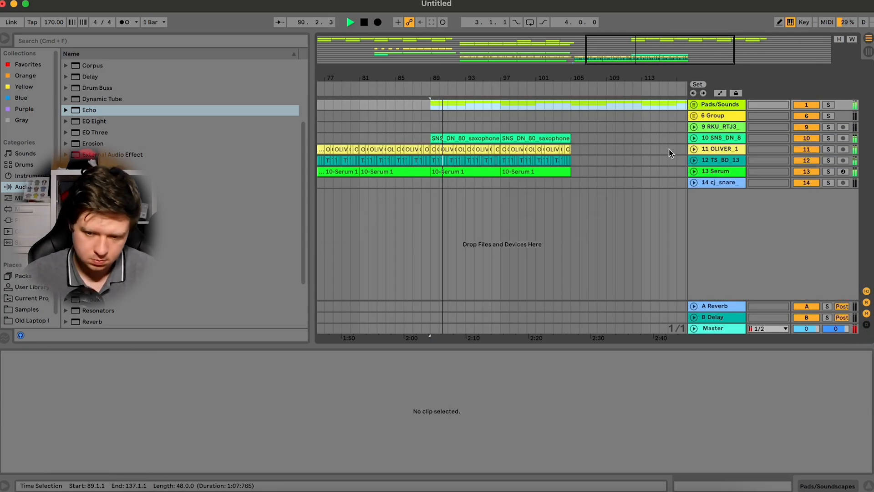
Delete the SNS_DN saxophone track from the arrangement
{"action": "key", "text": "x"}
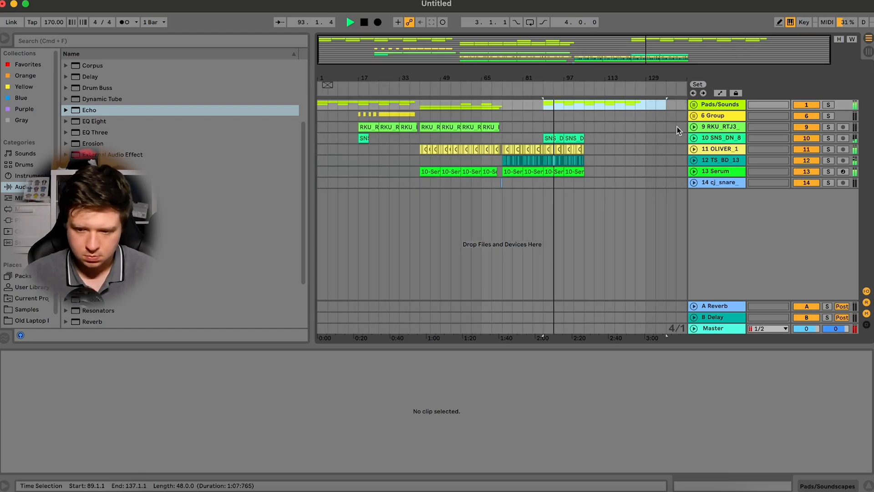
{"action": "left_click", "coordinate": [700, 138]}
{"action": "key", "text": "Delete"}
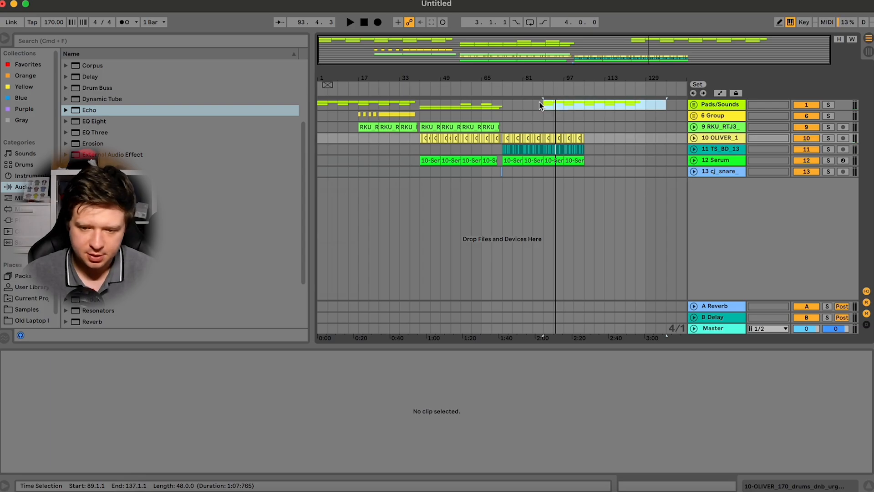
Add a Utility effect to the Pads/Sounds group and show its Gain automation in the arrangement
{"action": "left_click", "coordinate": [721, 104]}
{"action": "scroll", "coordinate": [91, 318], "scroll_direction": "down", "scroll_amount": 3}
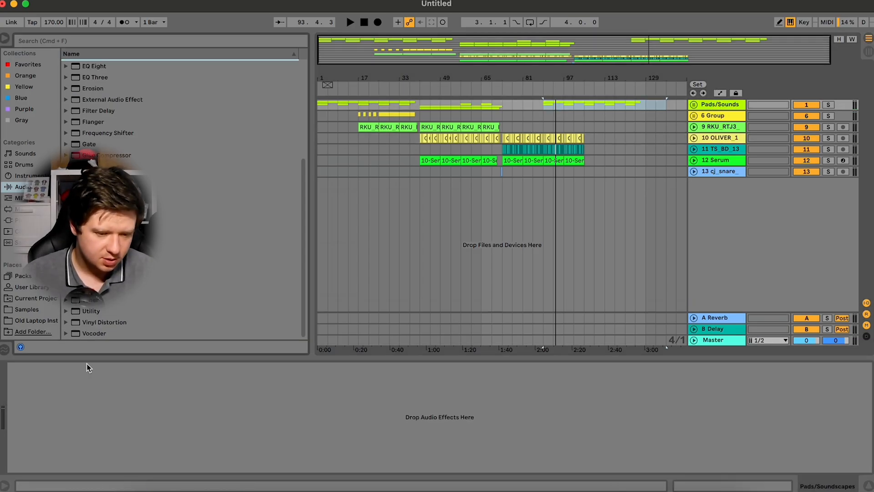
{"action": "double_click", "coordinate": [87, 311]}
{"action": "right_click", "coordinate": [70, 402]}
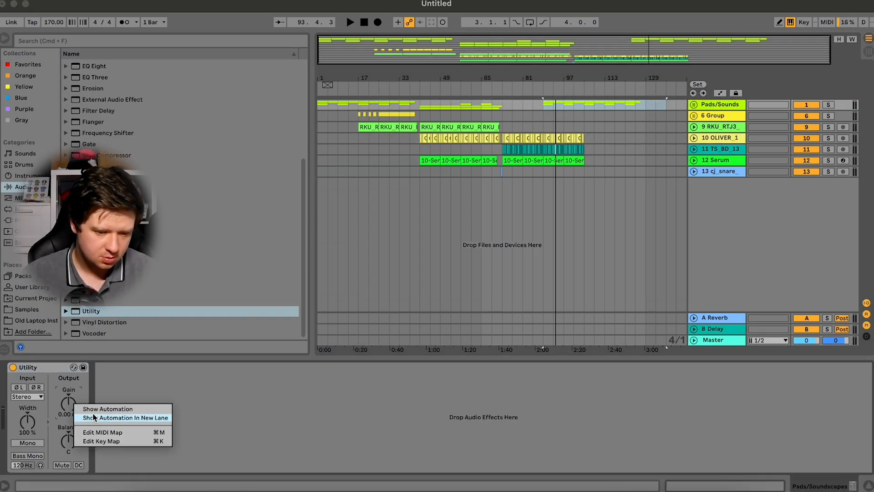
{"action": "left_click", "coordinate": [93, 415]}
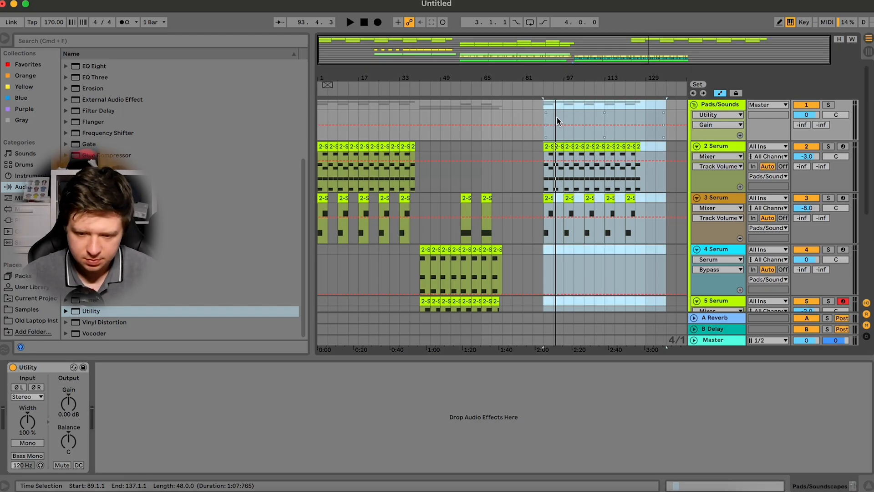
Automate the Pads/Sounds Utility gain to dip at bar 89 and rise to 0.00 dB at bar 105, and play the fade-in
{"action": "left_click", "coordinate": [572, 105]}
{"action": "scroll", "coordinate": [599, 122], "scroll_direction": "down", "scroll_amount": 3}
{"action": "scroll", "coordinate": [600, 124], "scroll_direction": "up", "scroll_amount": 3}
{"action": "scroll", "coordinate": [604, 125], "scroll_direction": "down", "scroll_amount": 4}
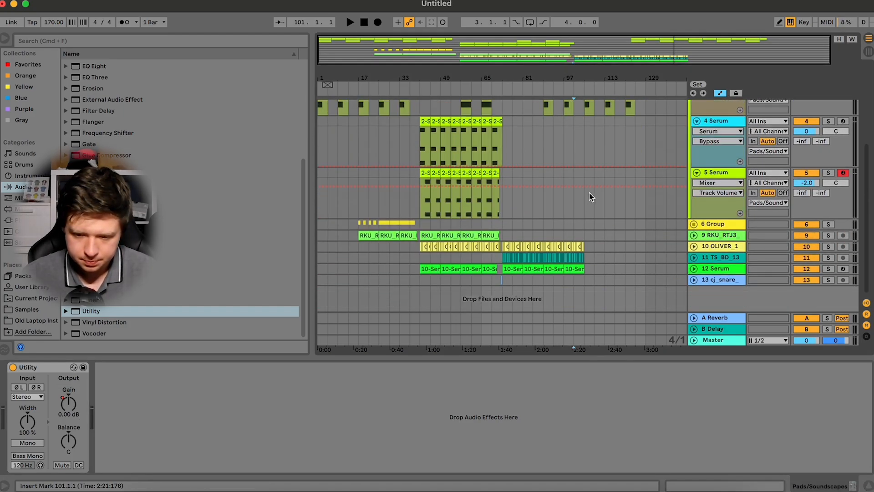
{"action": "scroll", "coordinate": [586, 196], "scroll_direction": "up", "scroll_amount": 4}
{"action": "left_click", "coordinate": [585, 109]}
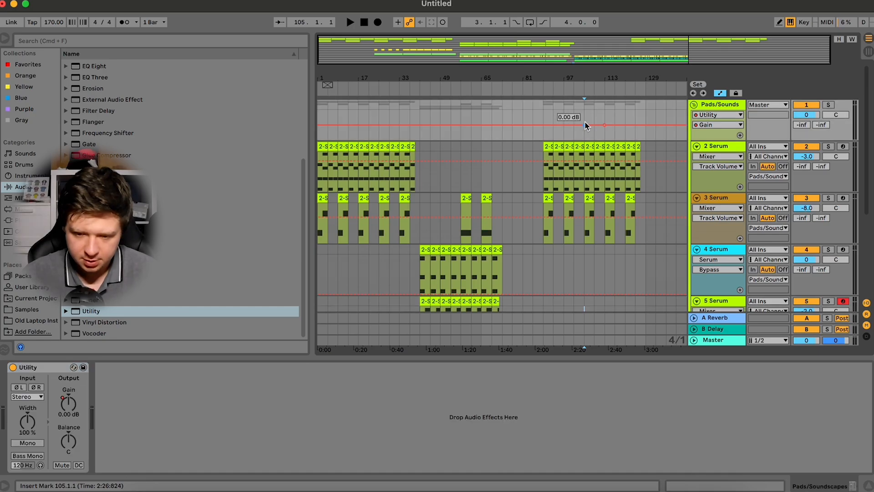
{"action": "left_click_drag", "start_coordinate": [544, 126], "coordinate": [544, 139]}
{"action": "key", "text": "space"}
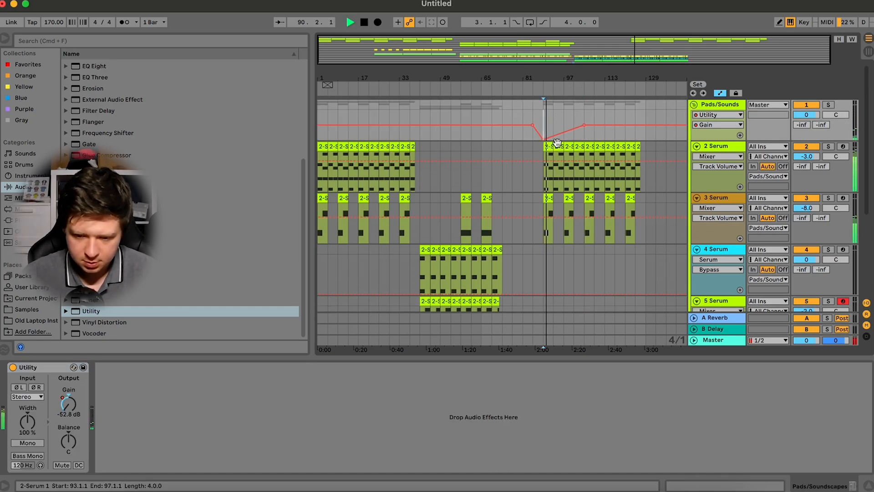
{"action": "key", "text": "space"}
{"action": "key", "text": "space"}
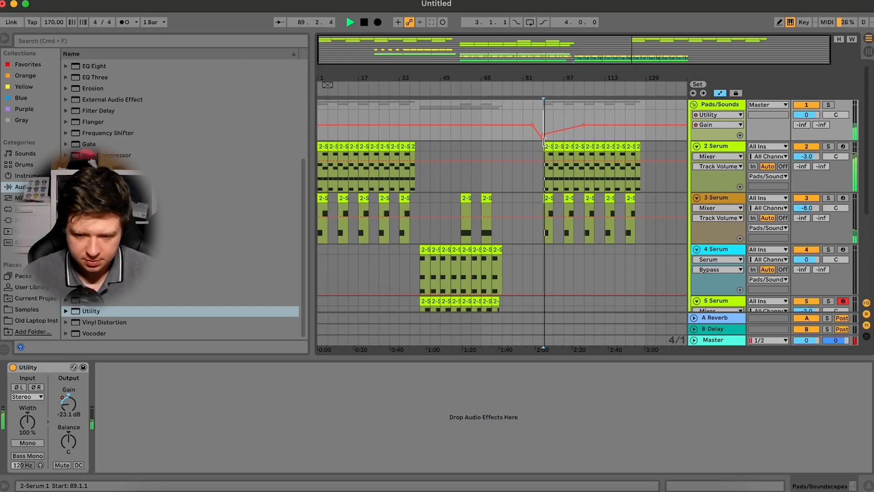
{"action": "left_click", "coordinate": [694, 105]}
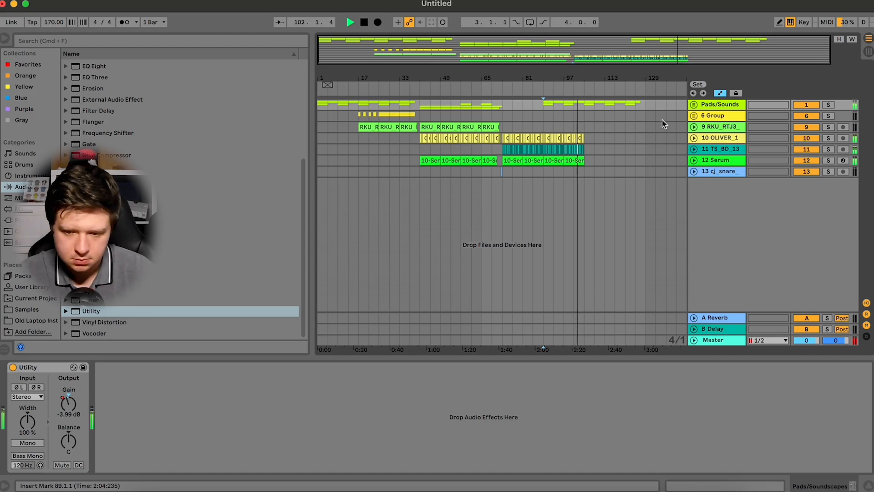
{"action": "left_click", "coordinate": [694, 105]}
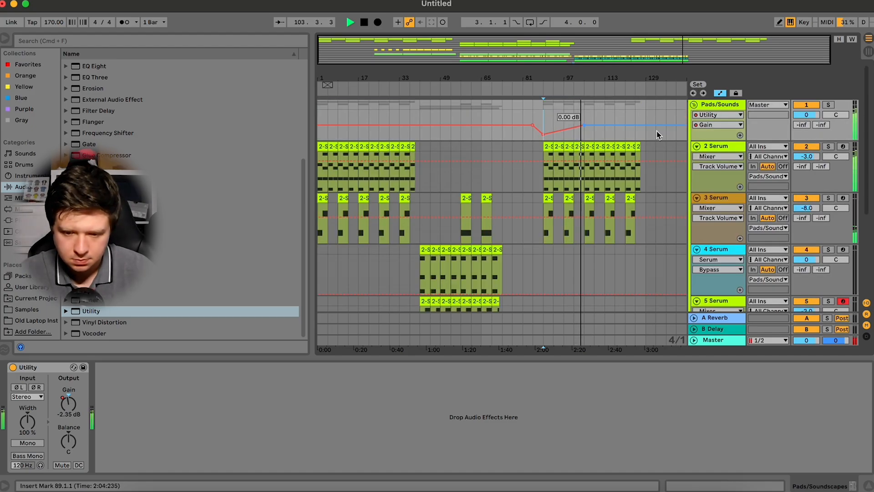
Try to duplicate the 2 Serum and 3 Serum pad clips from 105.1.1 onward, then undo it
{"action": "left_click", "coordinate": [589, 223]}
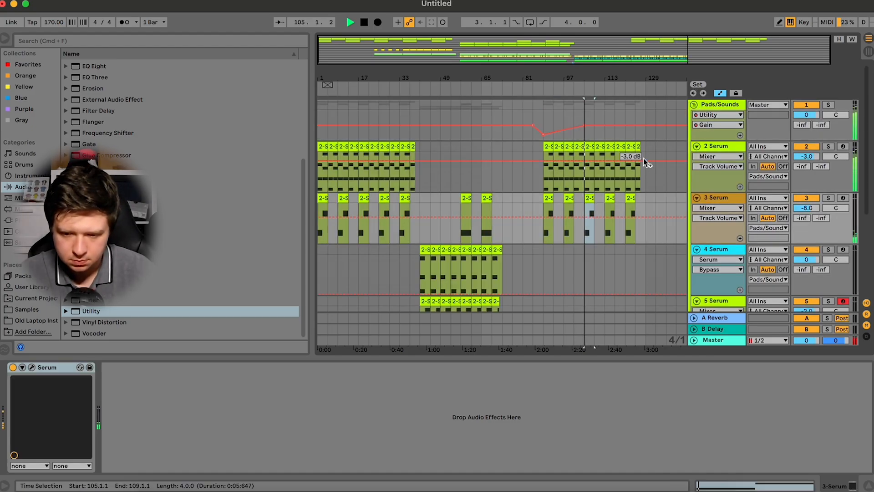
{"action": "left_click", "coordinate": [631, 145], "text": "shift"}
{"action": "key", "text": "super+d"}
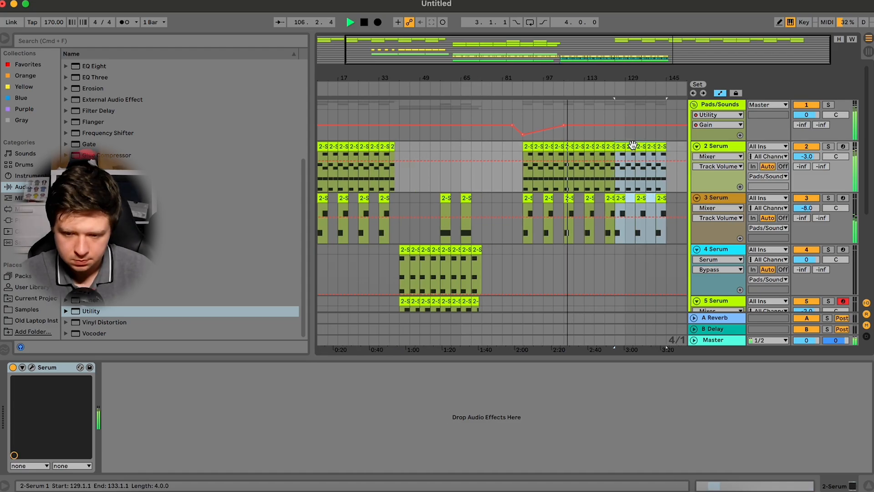
{"action": "key", "text": "super+z"}
Duplicate the 2 Serum and 3 Serum clips from 105.1.1 to 121.1.1 twice, extending the pads to 153.1.1
{"action": "left_click", "coordinate": [591, 145]}
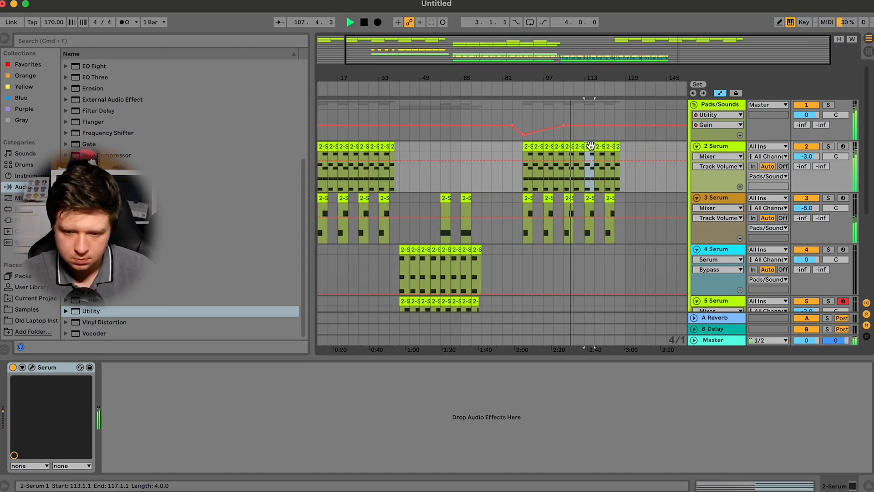
{"action": "left_click", "coordinate": [570, 146]}
{"action": "left_click", "coordinate": [604, 197], "text": "shift"}
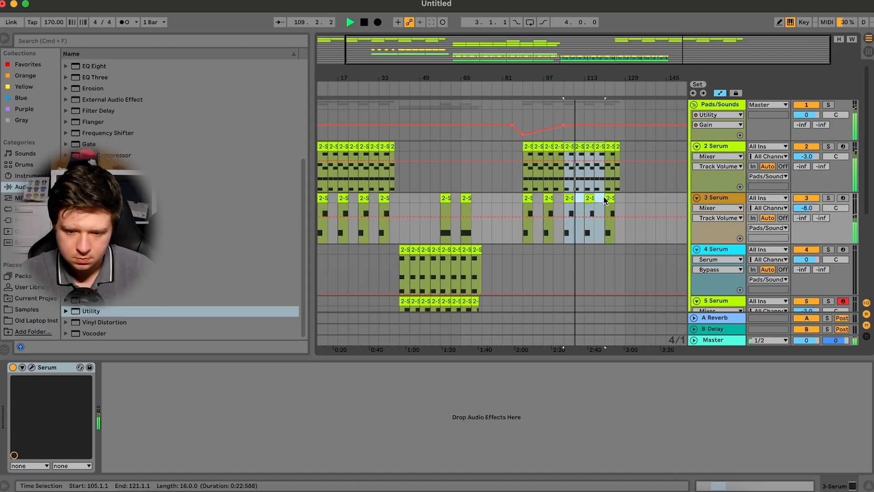
{"action": "key", "text": "super+d"}
{"action": "key", "text": "super+d"}
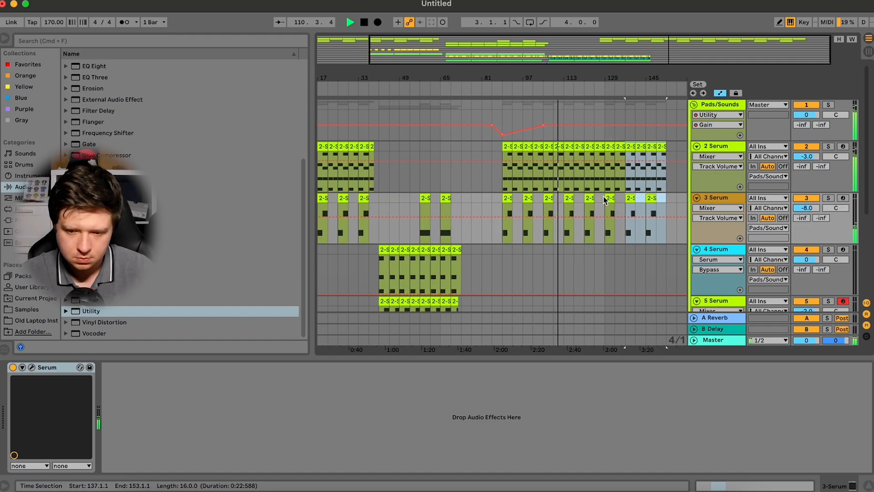
Fold the Pads/Sounds group and insert a new audio track below the cj_snare track
{"action": "left_click", "coordinate": [695, 106]}
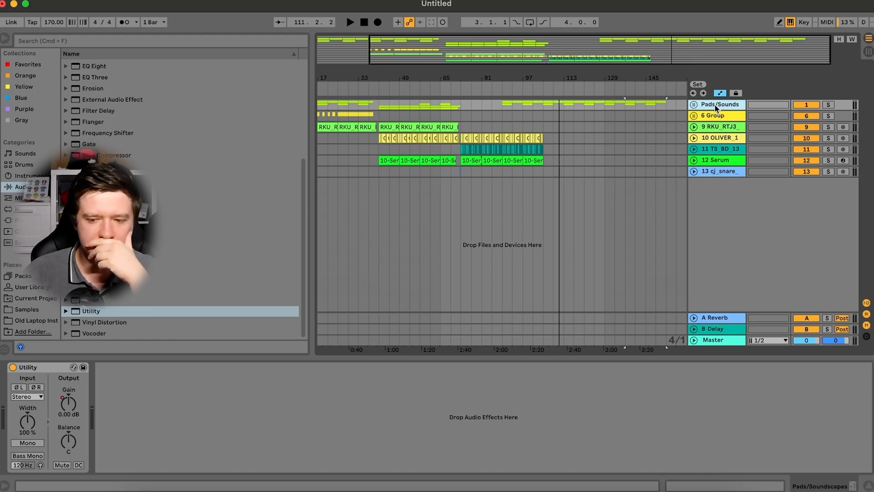
{"action": "left_click", "coordinate": [729, 172]}
{"action": "key", "text": "super+t"}
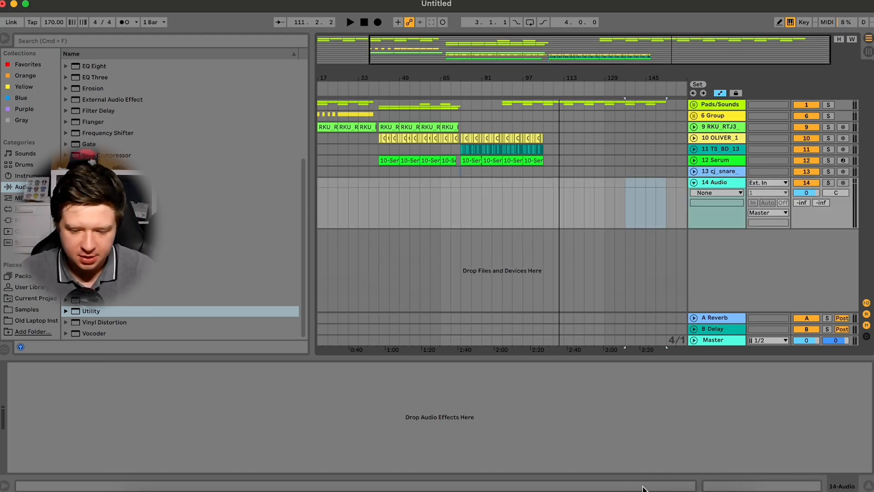
Switch to the Splice app and search its samples for "foley"
{"action": "left_click", "coordinate": [622, 487]}
{"action": "left_click_drag", "start_coordinate": [322, 10], "coordinate": [607, 23]}
{"action": "left_click", "coordinate": [396, 23]}
{"action": "type", "text": "foley"}
{"action": "key", "text": "Return"}
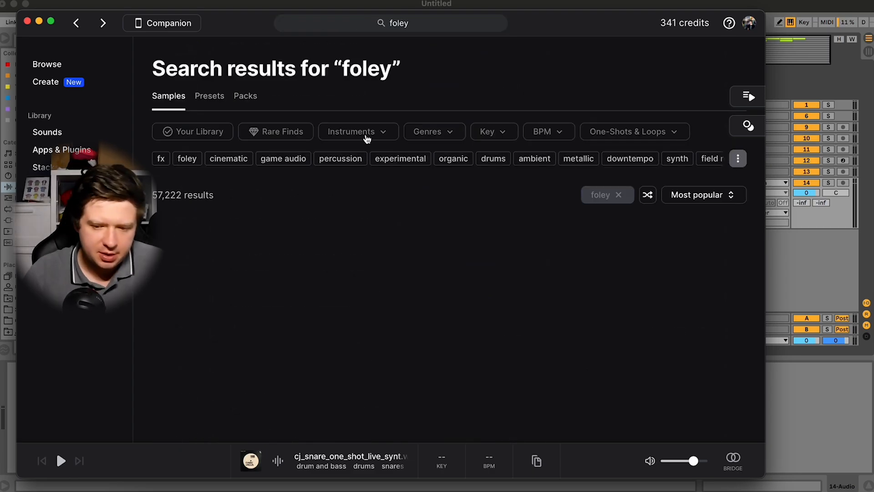
Audition the foley results one after another, from FF_WE_fx_whoosh_bang_smooth.wav down to the office door knock sample
{"action": "left_click", "coordinate": [214, 249]}
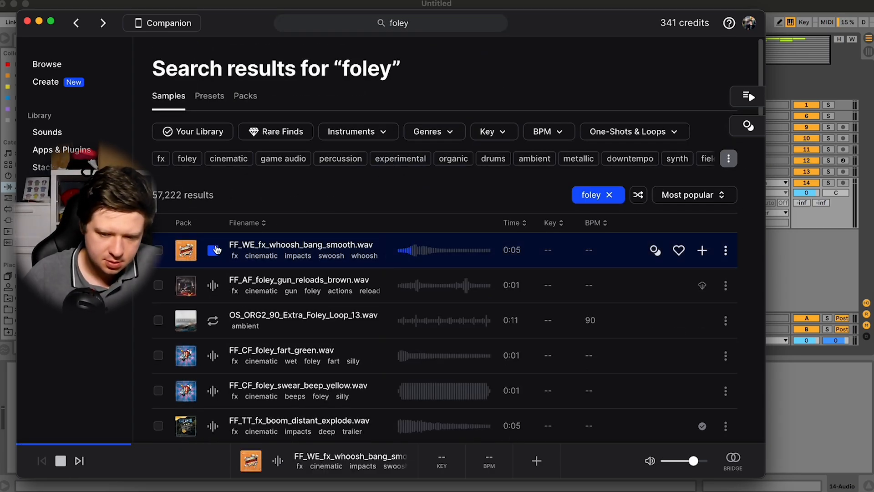
{"action": "key", "text": "Down"}
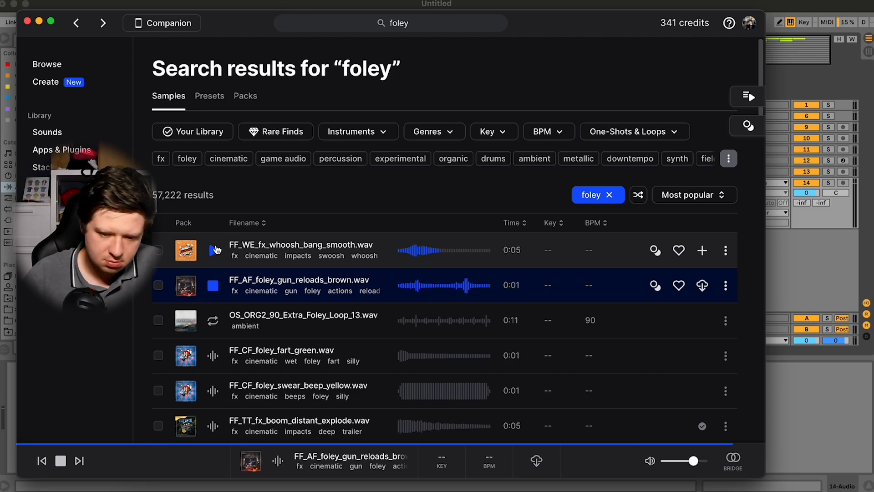
{"action": "key", "text": "Down"}
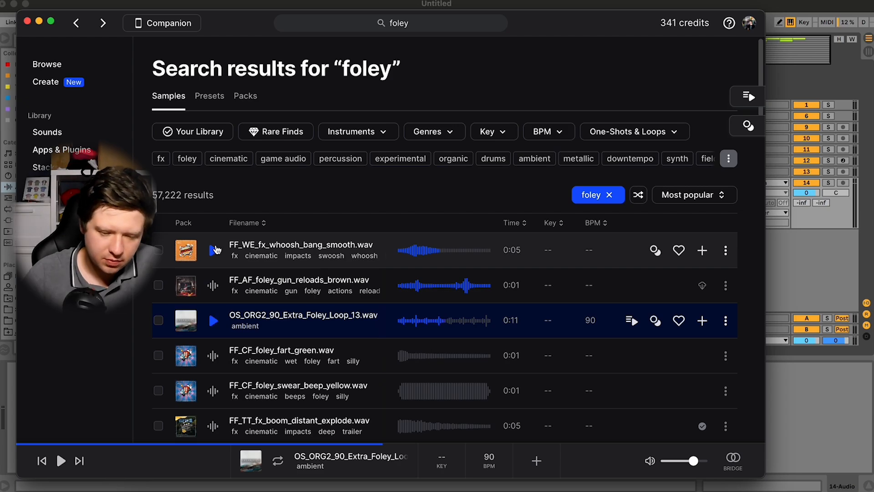
{"action": "key", "text": "Down"}
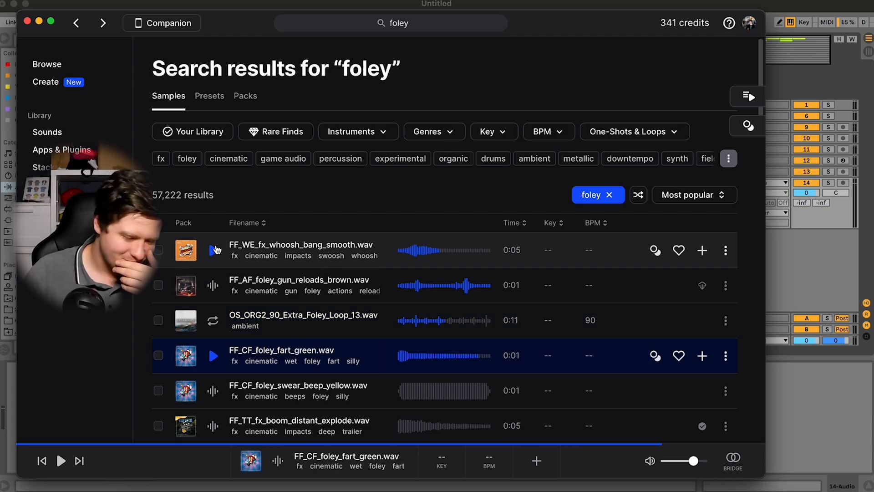
{"action": "key", "text": "Down"}
{"action": "key", "text": "Down"}
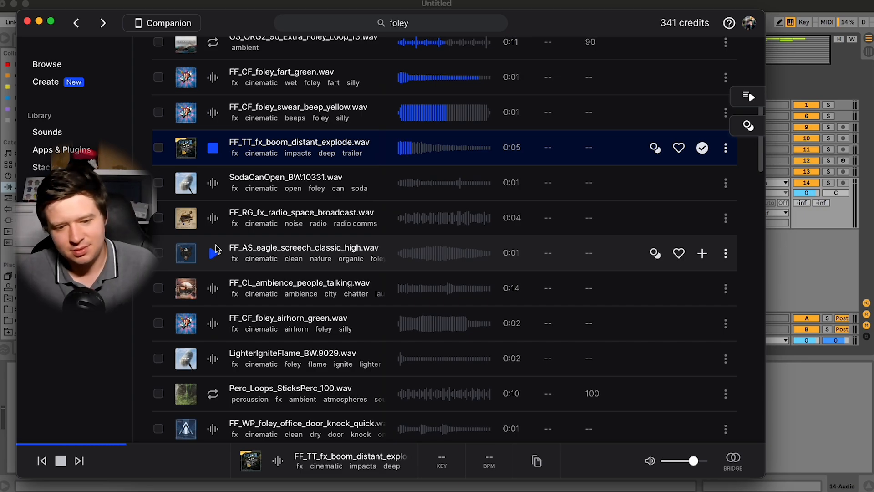
{"action": "key", "text": "Down"}
{"action": "key", "text": "Down"}
{"action": "key", "text": "Down"}
{"action": "key", "text": "Down"}
{"action": "key", "text": "Down"}
{"action": "key", "text": "Down"}
{"action": "key", "text": "Down"}
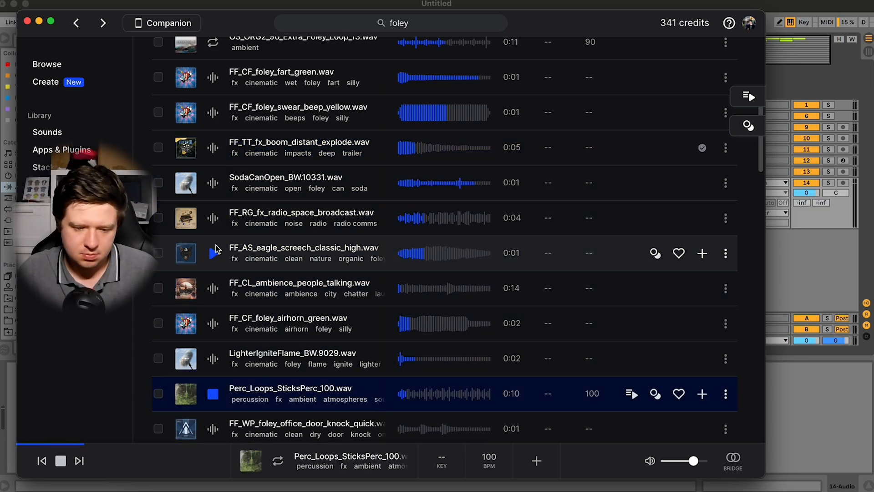
{"action": "key", "text": "Down"}
Filter the foley search results to show only Loops
{"action": "scroll", "coordinate": [216, 249], "scroll_direction": "up", "scroll_amount": 12}
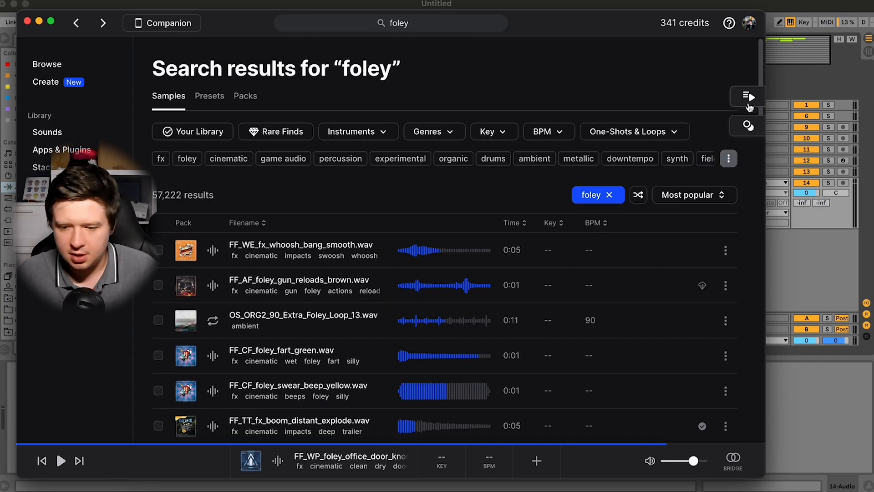
{"action": "left_click", "coordinate": [633, 131]}
{"action": "left_click", "coordinate": [647, 187]}
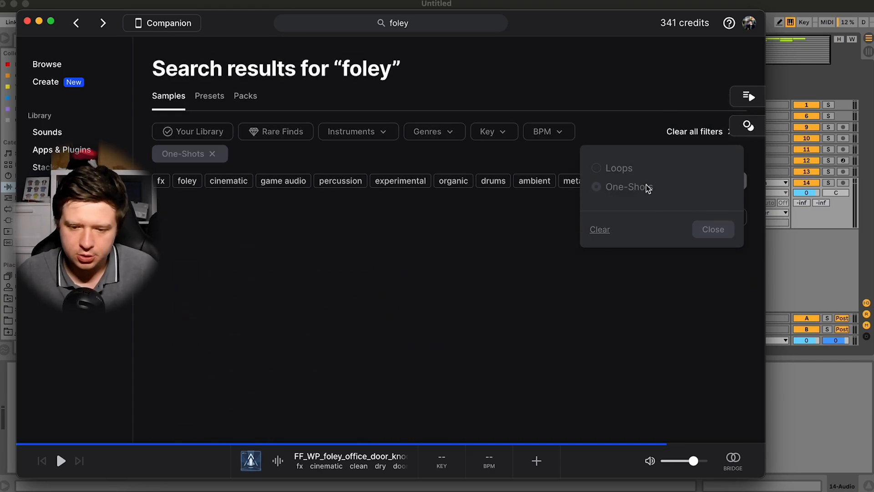
{"action": "left_click", "coordinate": [624, 168]}
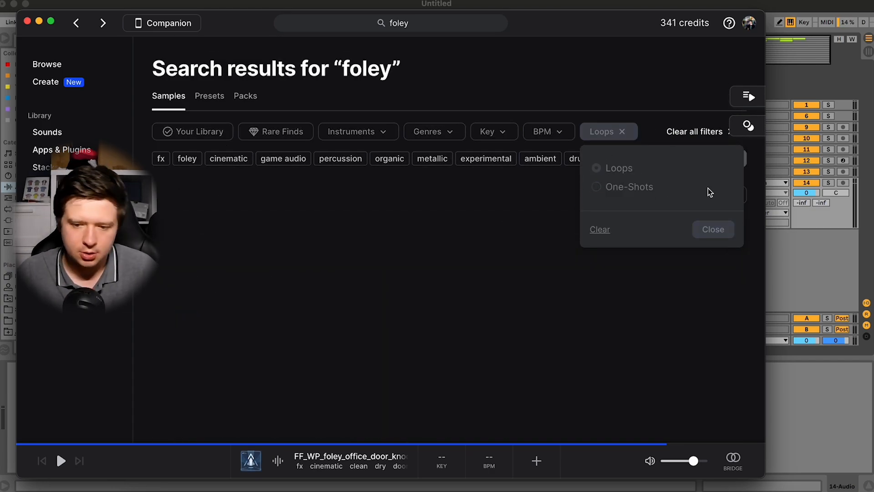
{"action": "left_click", "coordinate": [713, 229]}
Audition the foley loops in order, from Perc_Loops_SticksPerc_100.wav down to AT3_70_drum_loop_climb_foley.wav
{"action": "left_click", "coordinate": [212, 286]}
{"action": "key", "text": "Down"}
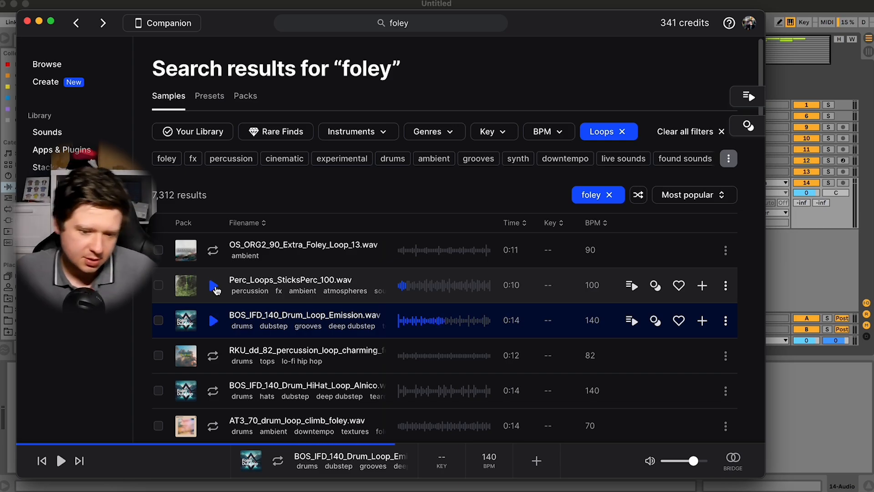
{"action": "key", "text": "Down"}
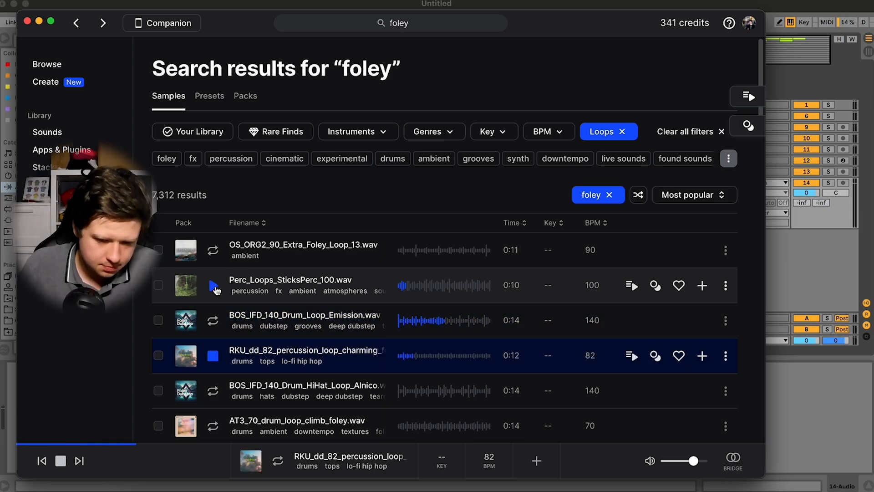
{"action": "key", "text": "Down"}
{"action": "key", "text": "Down"}
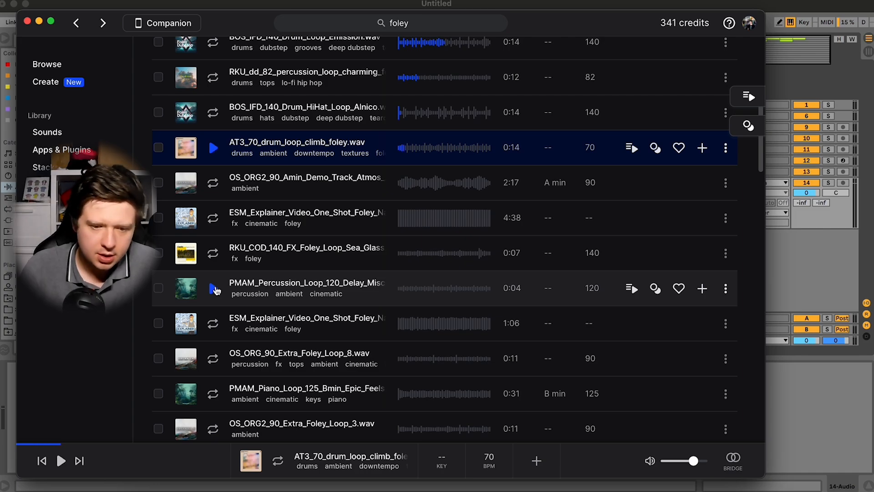
{"action": "scroll", "coordinate": [217, 290], "scroll_direction": "up", "scroll_amount": 6}
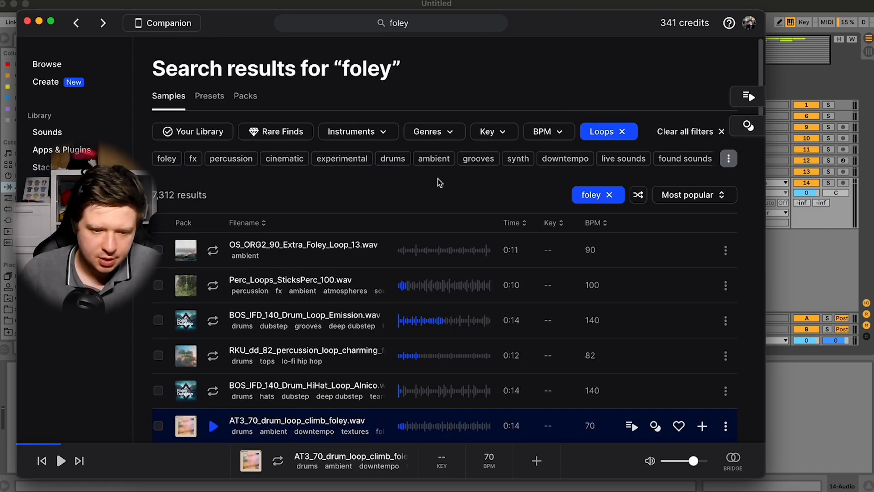
Narrow the foley loops to the fx tag and audition the first results, including the RKU_COD_140 Sea Glass loop
{"action": "left_click", "coordinate": [193, 158]}
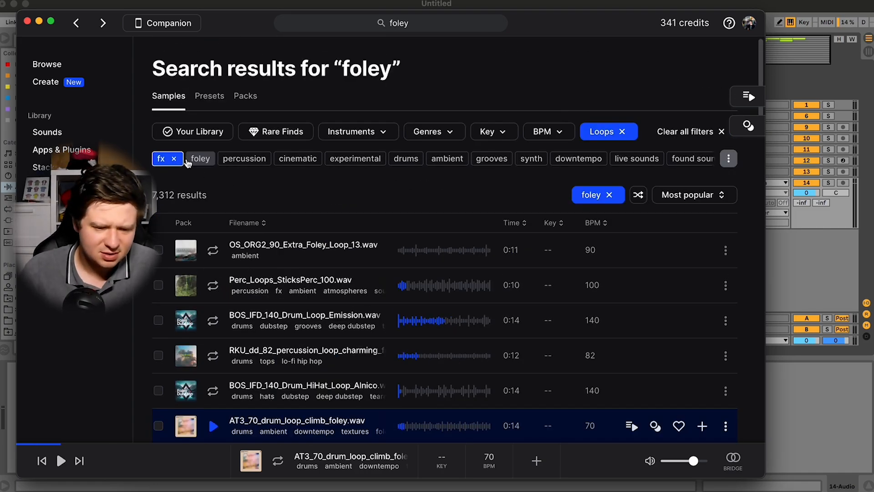
{"action": "key", "text": "Down"}
{"action": "key", "text": "Down"}
{"action": "key", "text": "Down"}
{"action": "key", "text": "Down"}
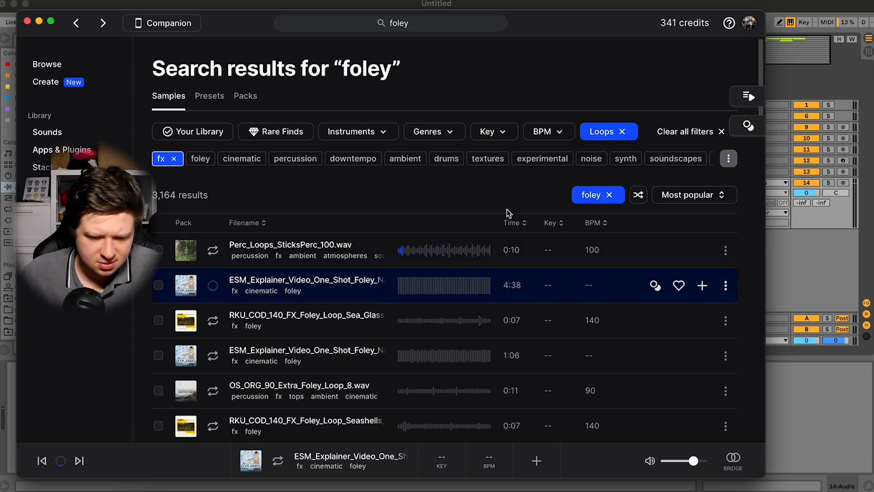
{"action": "key", "text": "Up"}
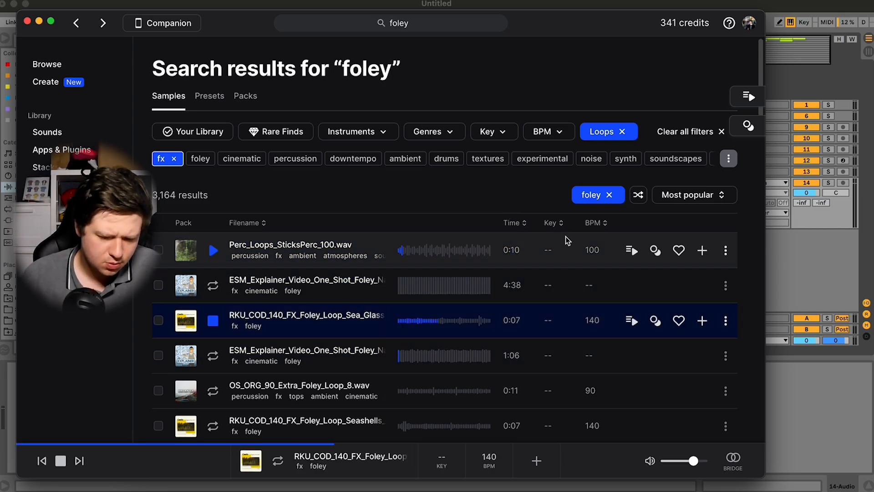
Audition the fx foley loops further down, through the street noise and TL_MS percussion loops to FF_CS_85_car_turn_signal_click.wav
{"action": "key", "text": "Down"}
{"action": "key", "text": "Down"}
{"action": "key", "text": "Down"}
{"action": "scroll", "coordinate": [566, 240], "scroll_direction": "down", "scroll_amount": 5}
{"action": "key", "text": "Down"}
{"action": "key", "text": "Down"}
{"action": "key", "text": "Up"}
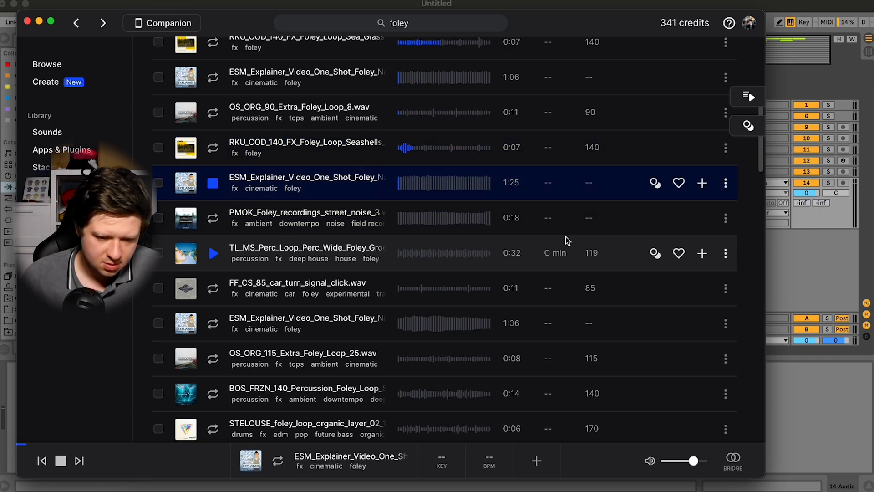
{"action": "key", "text": "Down"}
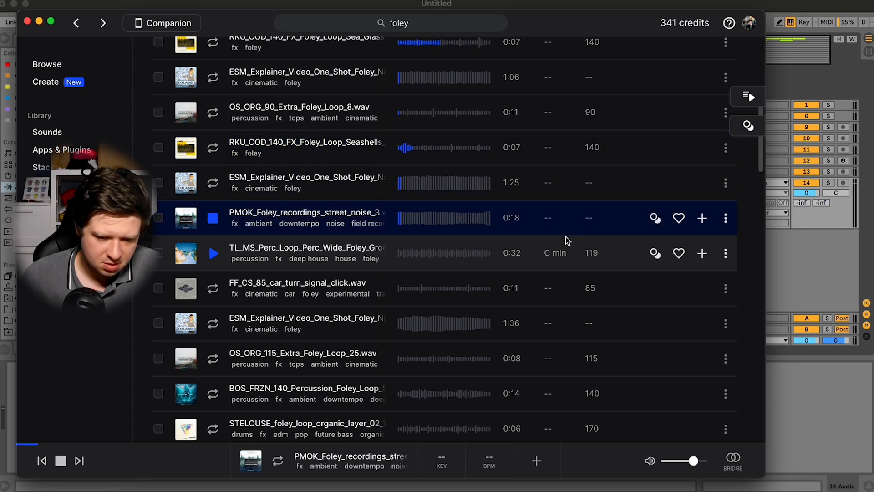
{"action": "key", "text": "Up"}
{"action": "key", "text": "Down"}
{"action": "key", "text": "Down"}
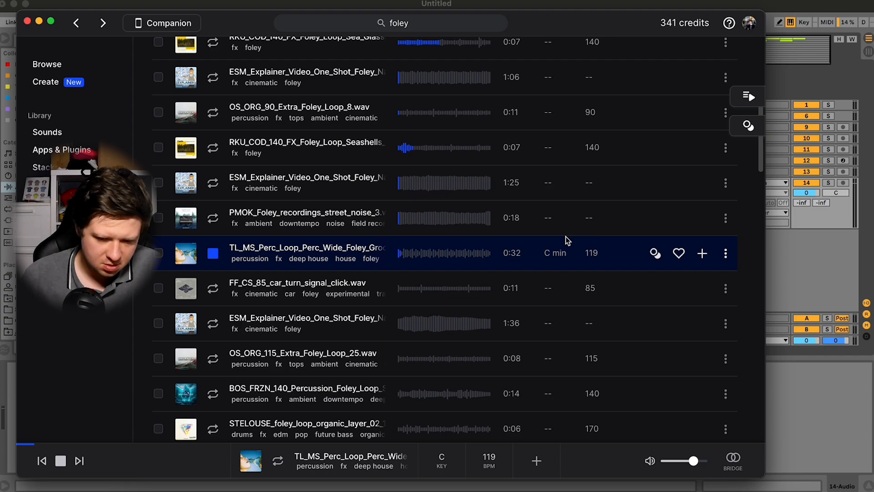
{"action": "key", "text": "Down"}
Replay the fx foley loops in reverse order, back up to the RKU_COD_140 Sea Glass loop
{"action": "key", "text": "Up"}
{"action": "key", "text": "Up"}
{"action": "key", "text": "Up"}
{"action": "key", "text": "Up"}
{"action": "key", "text": "Up"}
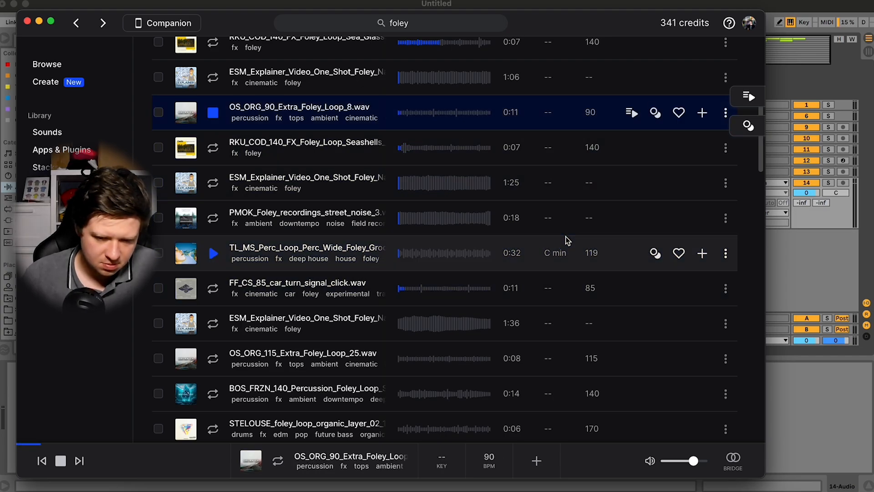
{"action": "key", "text": "Up"}
{"action": "scroll", "coordinate": [587, 189], "scroll_direction": "up", "scroll_amount": 5}
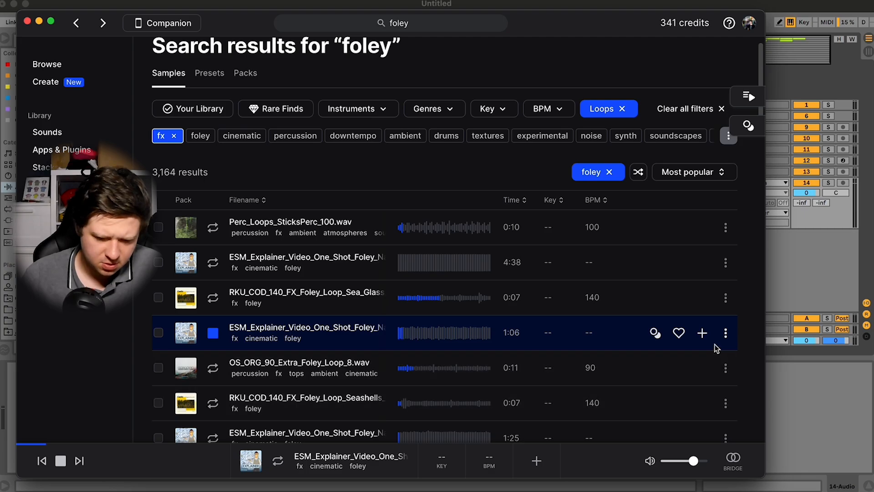
{"action": "key", "text": "Up"}
{"action": "key", "text": "Up"}
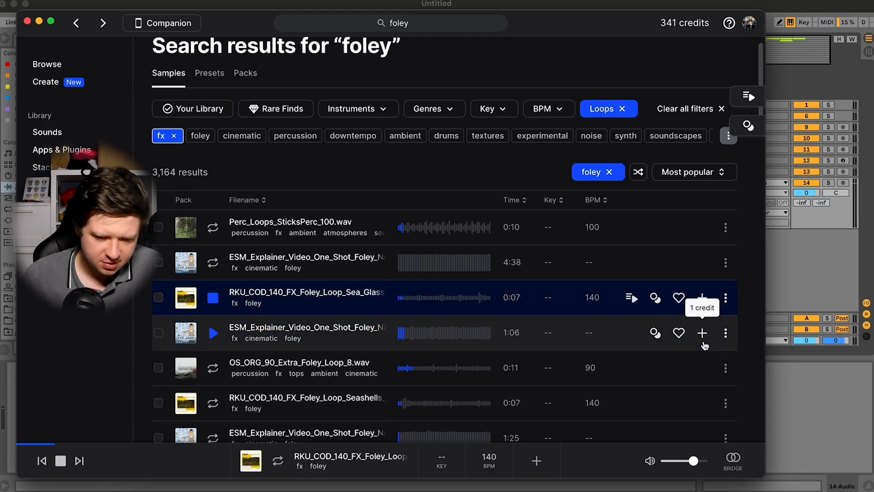
{"action": "key", "text": "Down"}
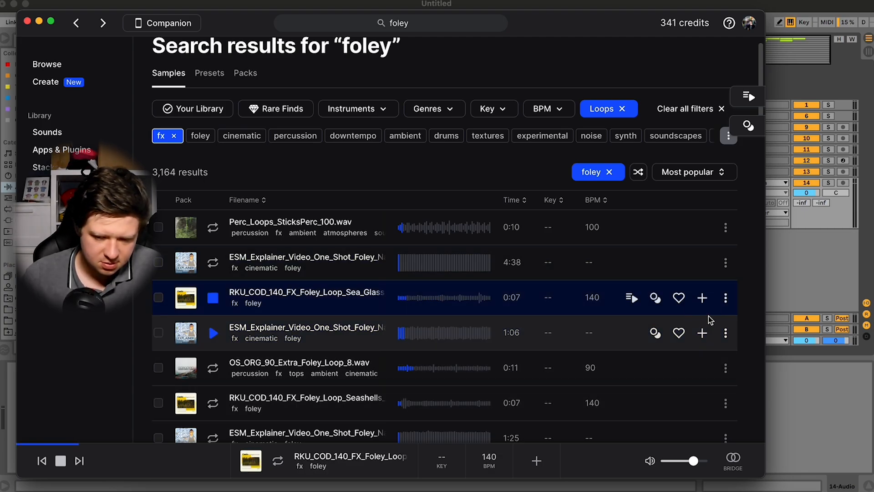
Get the RKU_COD_140 Sea Glass foley loop, switch to Ableton Live and place it at bar 1 of the 14 Audio track
{"action": "left_click", "coordinate": [702, 297]}
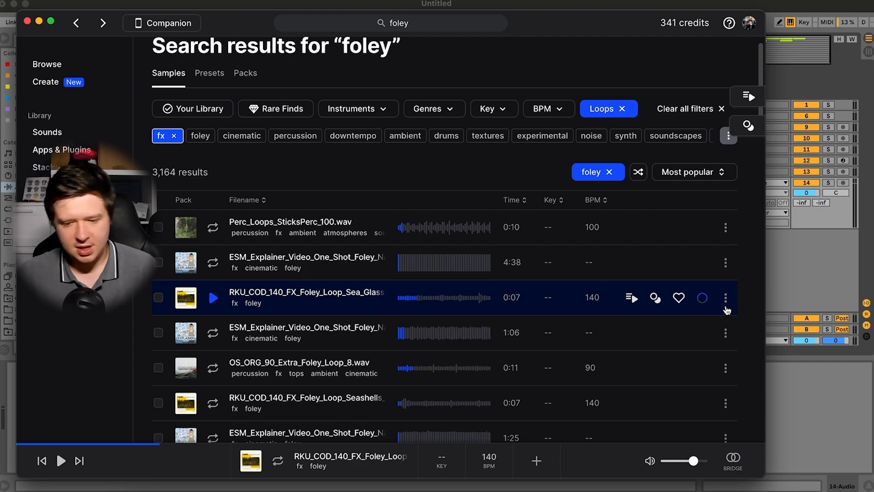
{"action": "left_click", "coordinate": [725, 300]}
{"action": "left_click", "coordinate": [710, 320]}
{"action": "left_click", "coordinate": [808, 239]}
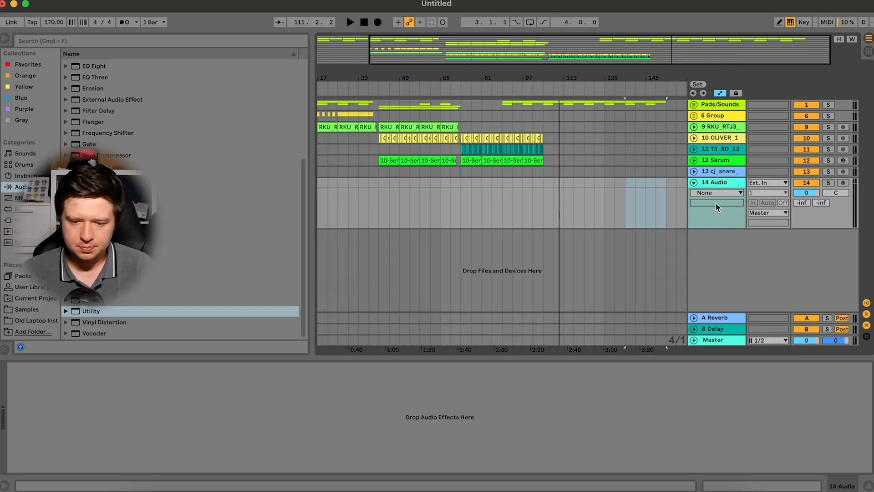
{"action": "left_click", "coordinate": [325, 182]}
{"action": "key", "text": "super+v"}
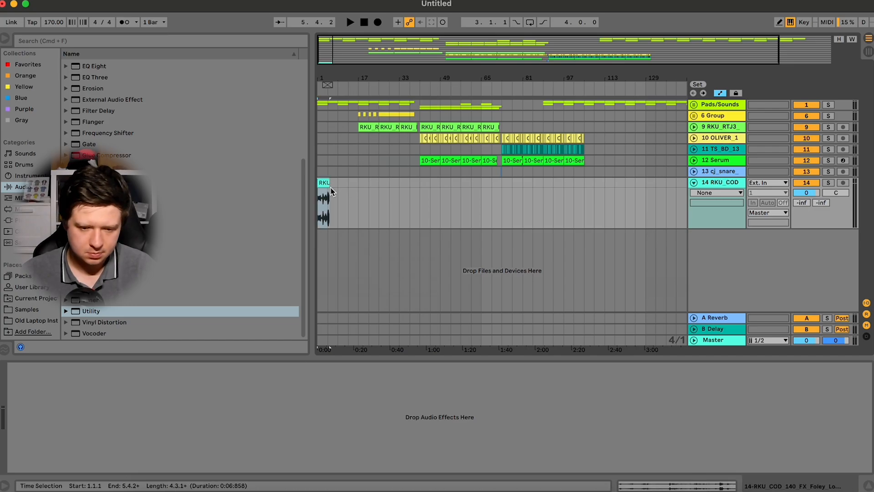
Warp the foley clip at a segment BPM of 140, double that to 280 and play the result
{"action": "double_click", "coordinate": [324, 188]}
{"action": "left_click", "coordinate": [123, 366]}
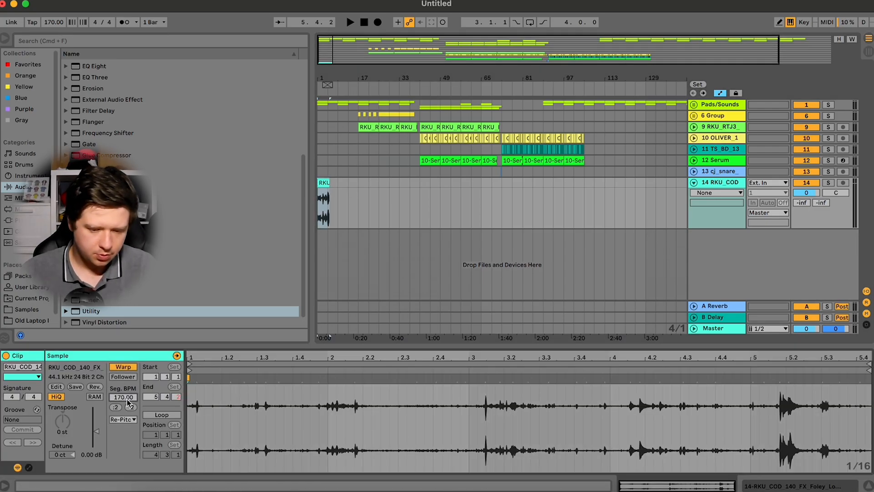
{"action": "type", "text": "140"}
{"action": "key", "text": "Return"}
{"action": "key", "text": "space"}
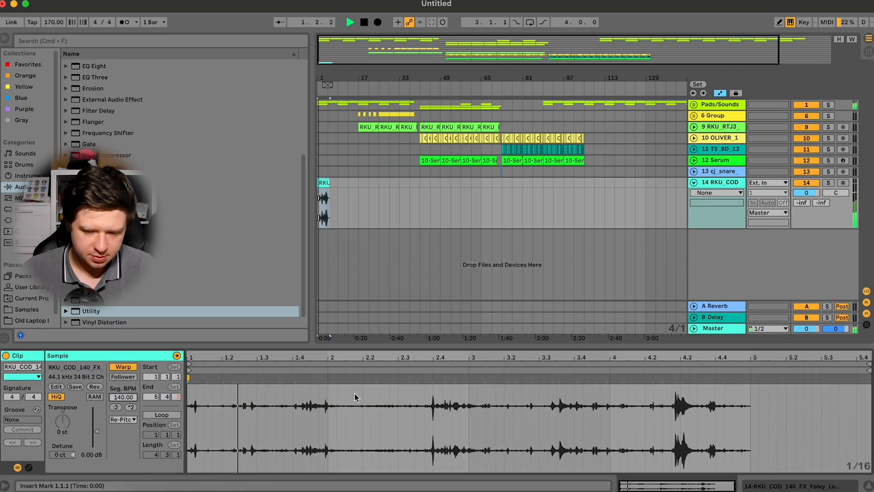
{"action": "key", "text": "space"}
{"action": "left_click", "coordinate": [130, 407]}
{"action": "key", "text": "space"}
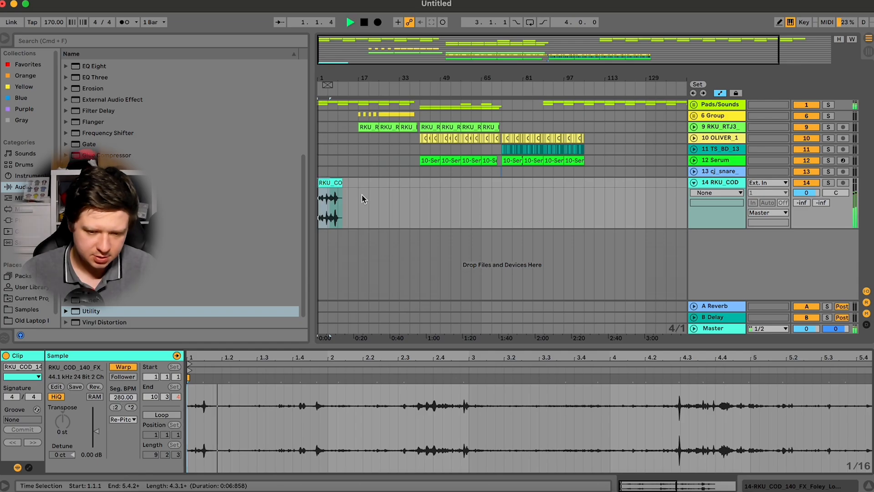
Trim the foley clip to eight bars and duplicate it back to back up to bar 41
{"action": "key", "text": "super+d"}
{"action": "key", "text": "super+d"}
{"action": "key", "text": "super+d"}
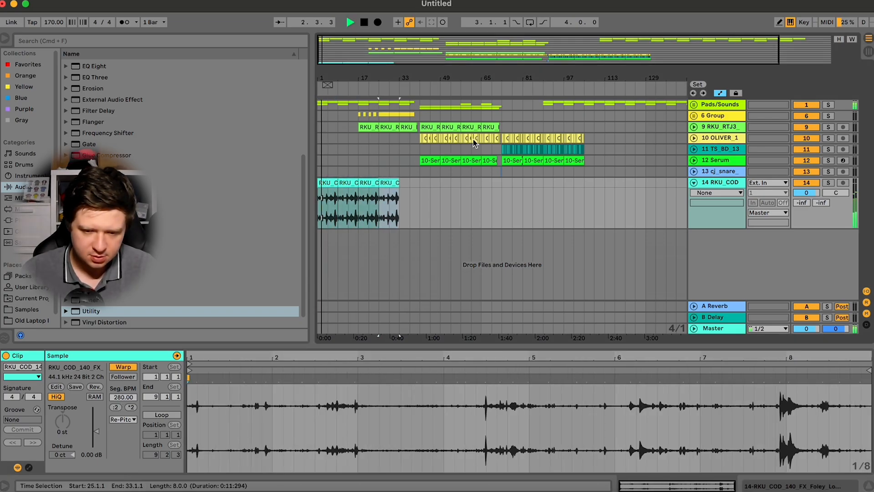
Lower the foley track's volume to -9.0 dB and solo the track
{"action": "left_click", "coordinate": [719, 182]}
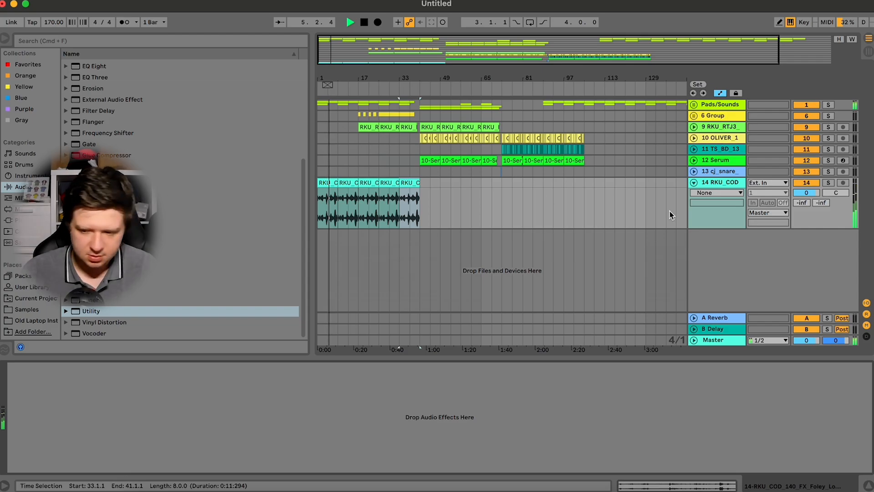
{"action": "left_click", "coordinate": [806, 193]}
{"action": "left_click_drag", "start_coordinate": [807, 193], "coordinate": [816, 197]}
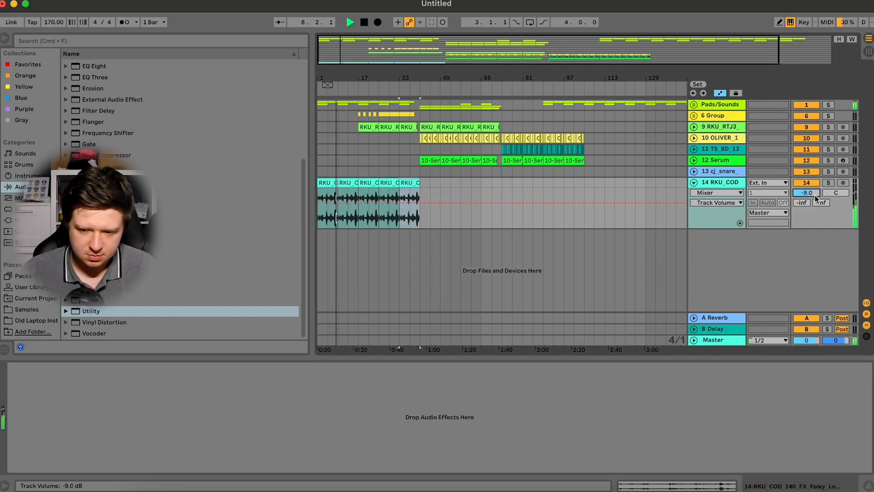
{"action": "left_click", "coordinate": [828, 183]}
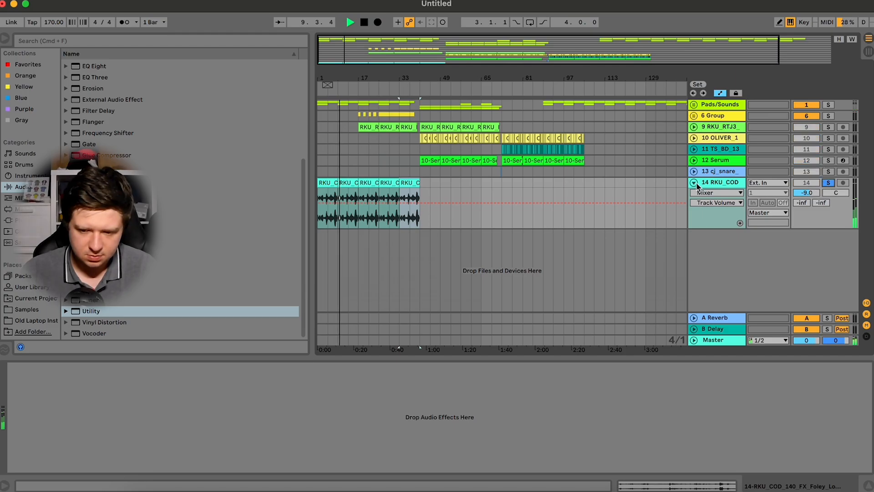
{"action": "key", "text": "space"}
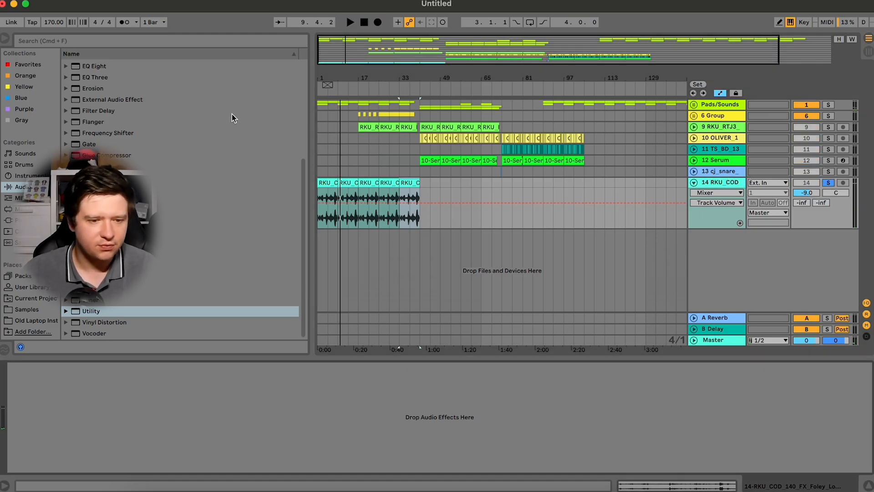
Add an EQ Eight to the foley track, change band 1 to a low cut and start playback
{"action": "double_click", "coordinate": [111, 69]}
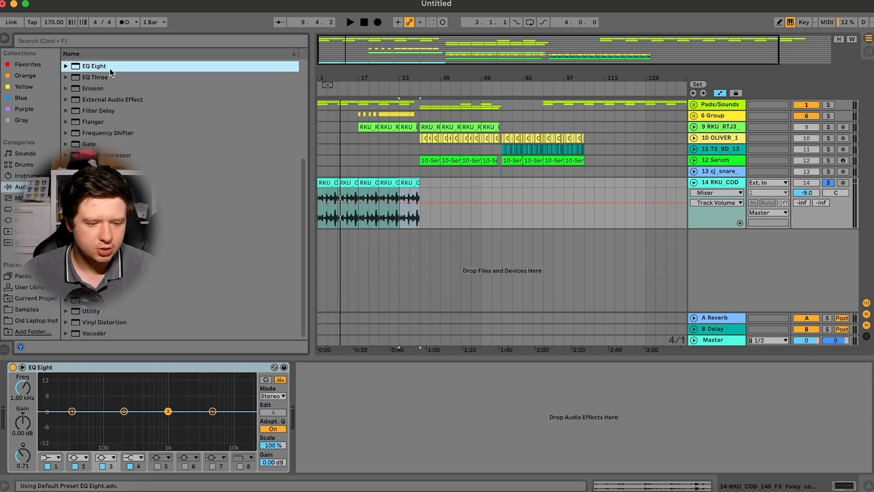
{"action": "left_click", "coordinate": [57, 457]}
{"action": "left_click", "coordinate": [48, 469]}
{"action": "key", "text": "space"}
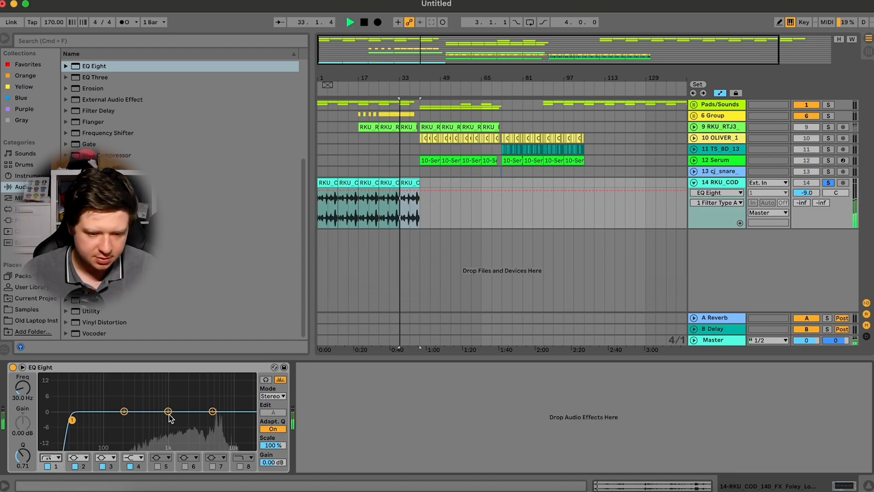
Soften the low cut, pull the band 4 high shelf to 2.78 kHz at -14.8 dB with Q 0.12, and unsolo the foley track
{"action": "left_click_drag", "start_coordinate": [71, 411], "coordinate": [79, 442]}
{"action": "left_click_drag", "start_coordinate": [212, 411], "coordinate": [196, 446]}
{"action": "scroll", "coordinate": [196, 446], "scroll_direction": "down", "scroll_amount": 5}
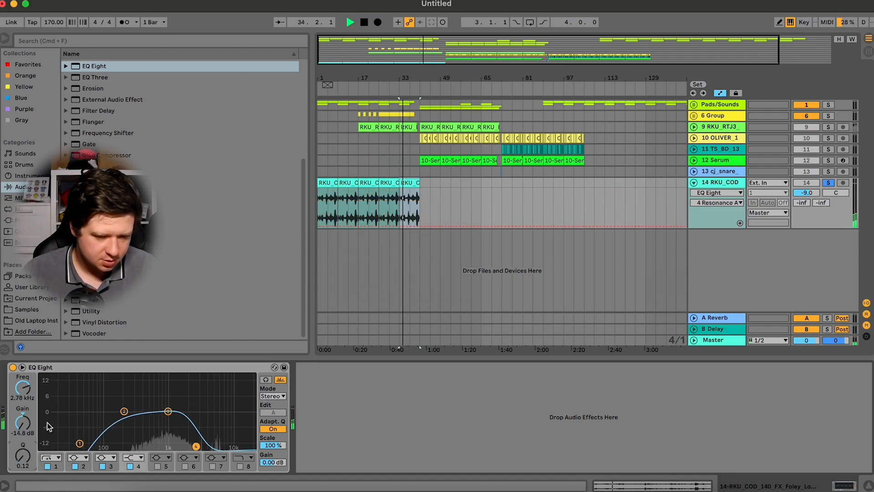
{"action": "left_click", "coordinate": [828, 182]}
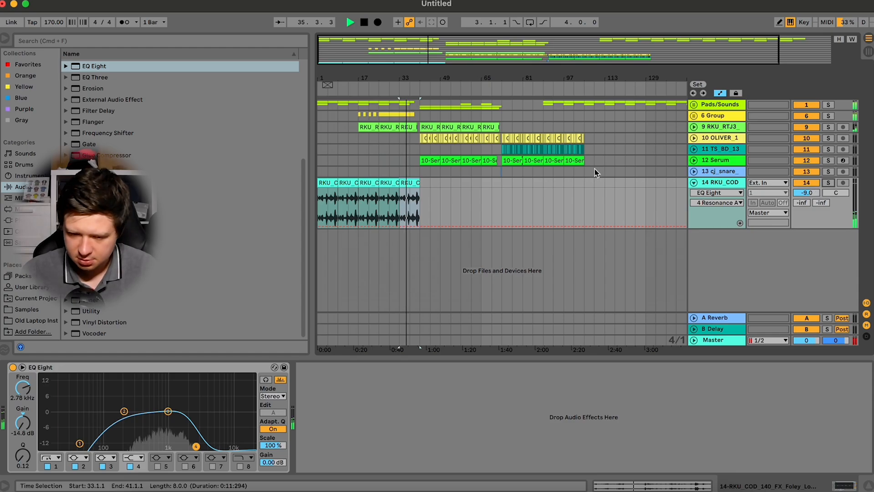
Hide the automation and fade out the last foley clip from about bar 37 to bar 41
{"action": "left_click", "coordinate": [322, 183]}
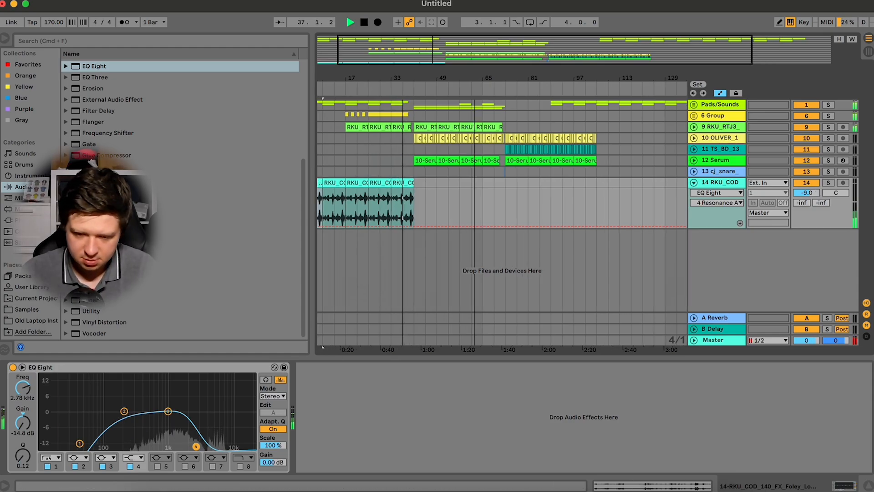
{"action": "scroll", "coordinate": [432, 183], "scroll_direction": "up", "scroll_amount": 5}
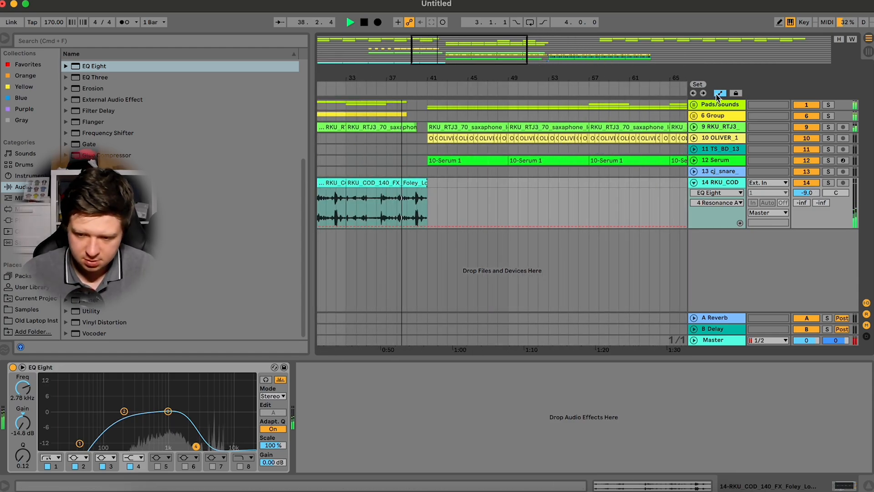
{"action": "left_click", "coordinate": [427, 194]}
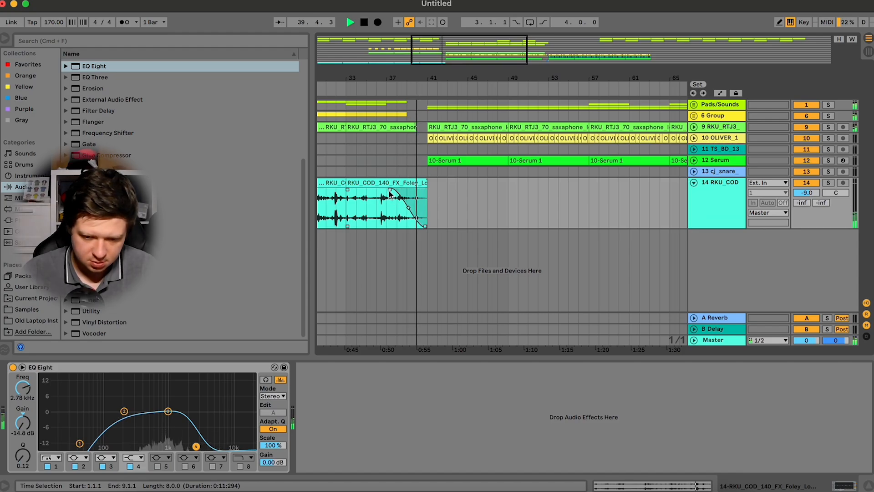
Copy the existing snare hits on the cj_snare track, paste them just before bar 41 and play the transition
{"action": "scroll", "coordinate": [490, 215], "scroll_direction": "right", "scroll_amount": 10}
{"action": "left_click_drag", "start_coordinate": [423, 172], "coordinate": [403, 173]}
{"action": "scroll", "coordinate": [403, 175], "scroll_direction": "left", "scroll_amount": 5}
{"action": "key", "text": "space"}
{"action": "scroll", "coordinate": [423, 175], "scroll_direction": "left", "scroll_amount": 7}
{"action": "left_click", "coordinate": [493, 172]}
{"action": "key", "text": "super+v"}
{"action": "key", "text": "space"}
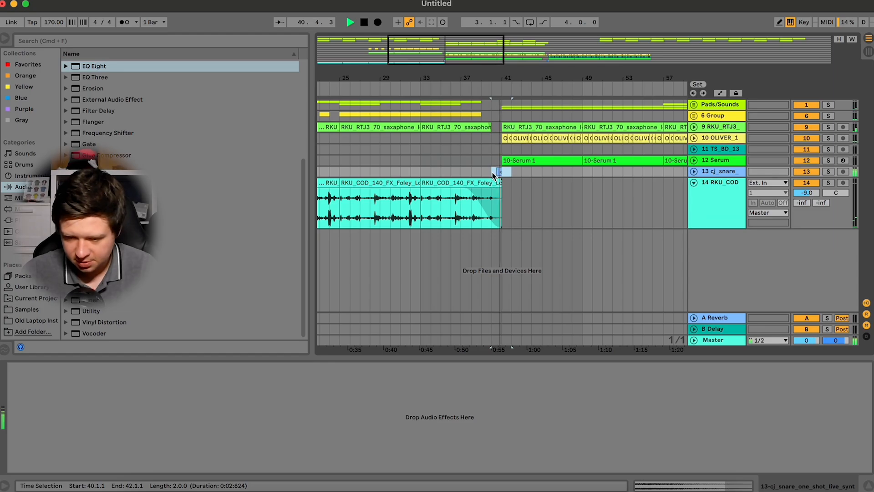
{"action": "left_click", "coordinate": [481, 172]}
Insert an audio track below the cj_snare track and copy a snare hit onto it, one beat before the hits leading into bar 41
{"action": "left_click_drag", "start_coordinate": [409, 56], "coordinate": [445, 51]}
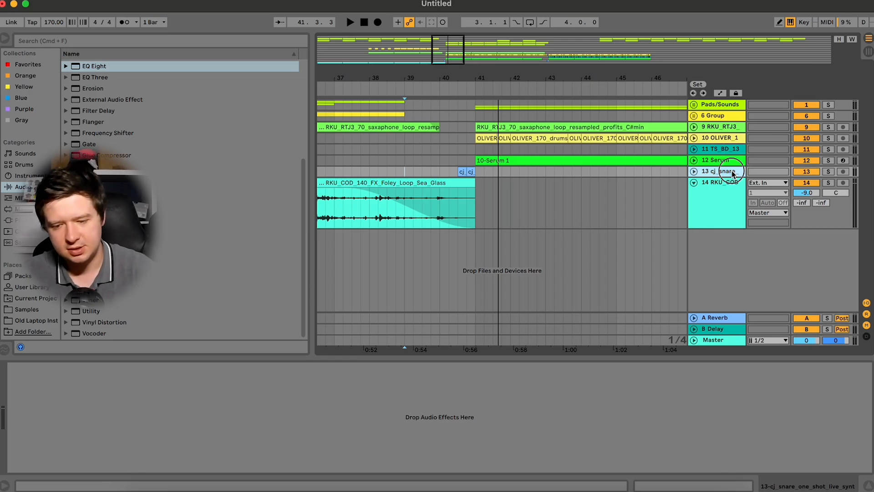
{"action": "key", "text": "super+t"}
{"action": "left_click", "coordinate": [463, 171]}
{"action": "left_click_drag", "start_coordinate": [463, 171], "coordinate": [452, 185]}
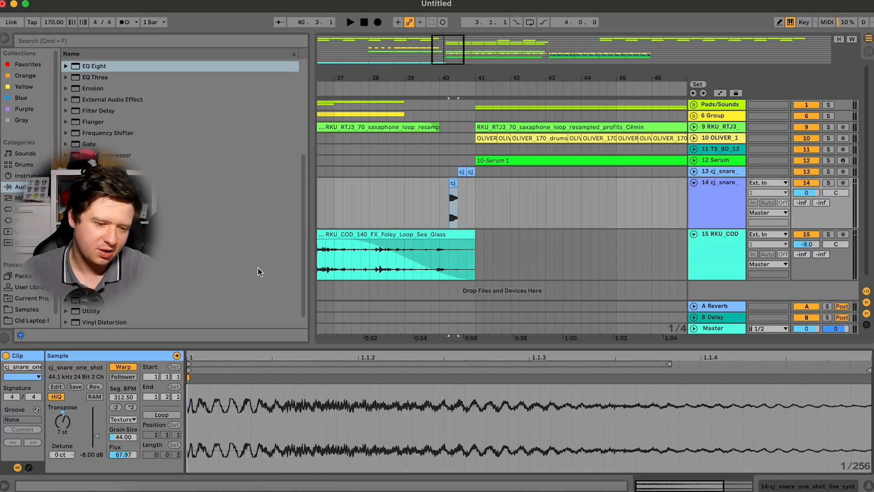
Reverse the single snare hit at 40.2 on the second cj_snare track
{"action": "left_click", "coordinate": [94, 386]}
{"action": "key", "text": "plus"}
{"action": "key", "text": "plus"}
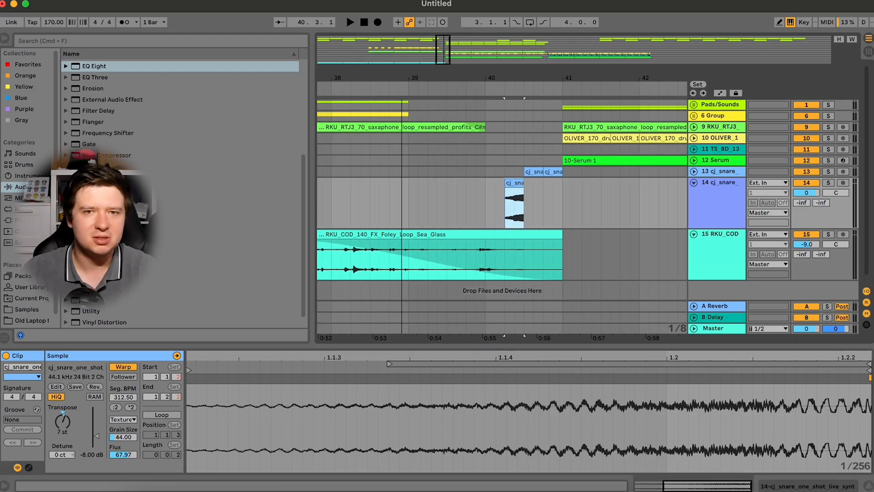
{"action": "key", "text": "plus"}
{"action": "left_click", "coordinate": [459, 195]}
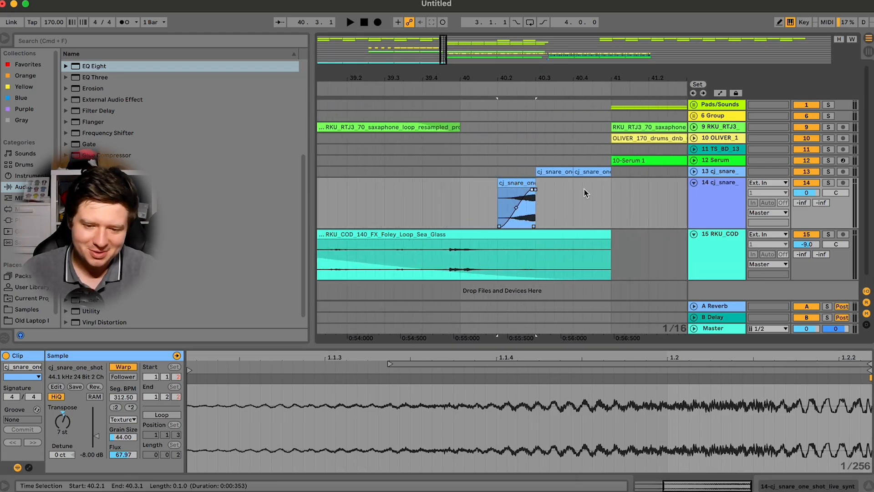
Play the transition from 39.1.3 and lower the reversed snare track's volume to -6.3 dB
{"action": "key", "text": "space"}
{"action": "left_click", "coordinate": [329, 187]}
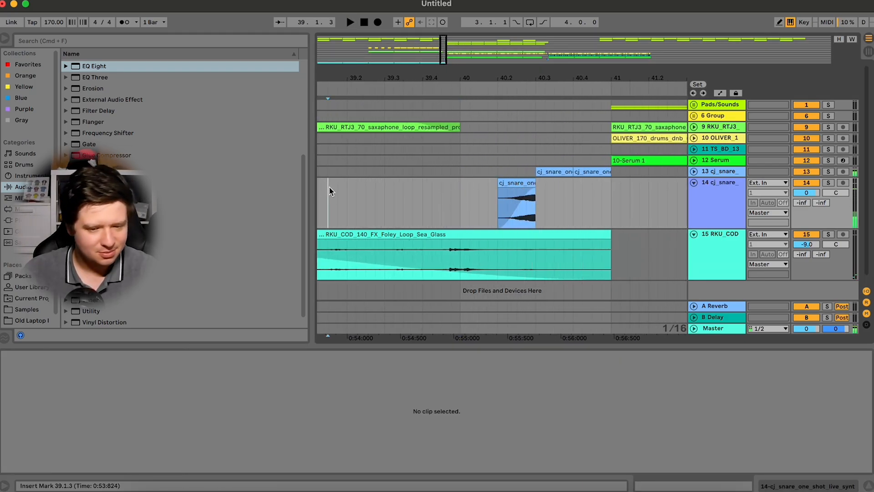
{"action": "left_click_drag", "start_coordinate": [806, 193], "coordinate": [806, 206]}
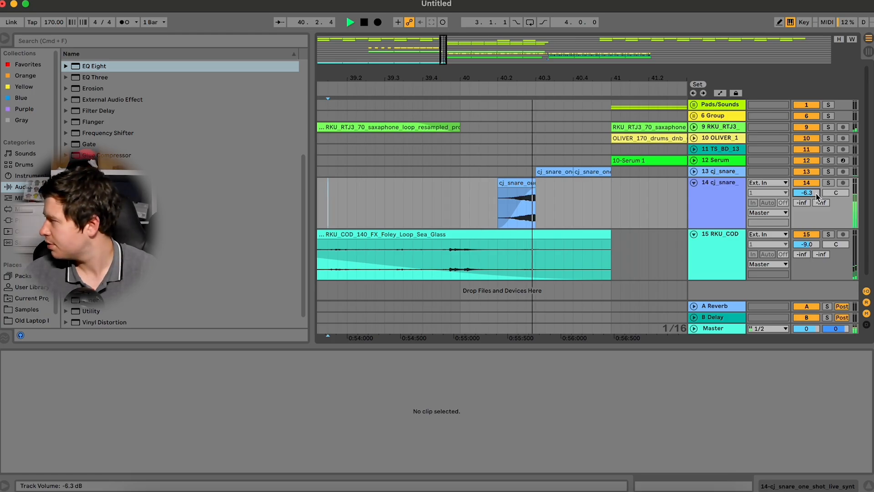
Hide the clip view and browser, and insert a new audio track below the foley track
{"action": "left_click_drag", "start_coordinate": [444, 49], "coordinate": [382, 18]}
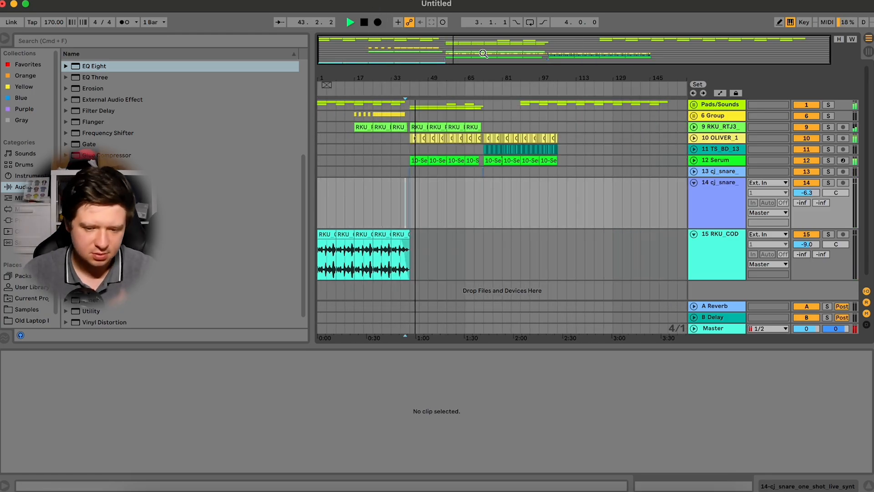
{"action": "left_click", "coordinate": [868, 486]}
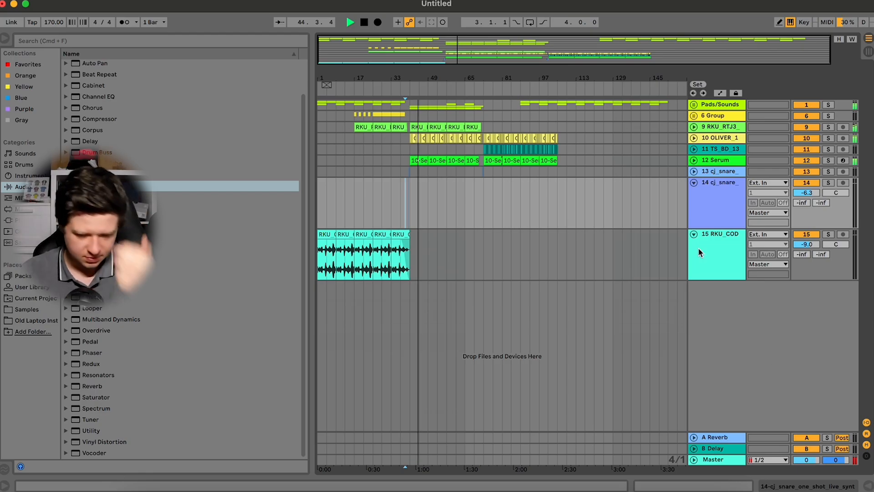
{"action": "key", "text": "space"}
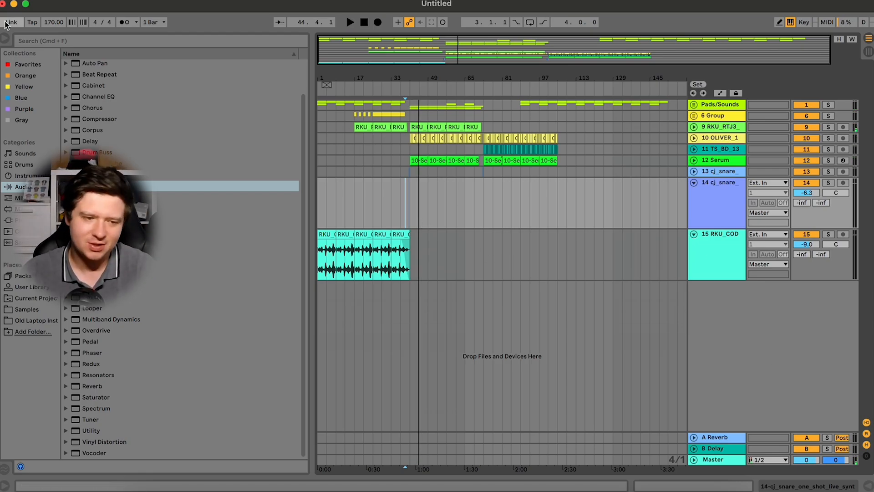
{"action": "left_click", "coordinate": [8, 35]}
{"action": "left_click_drag", "start_coordinate": [71, 66], "coordinate": [212, 204]}
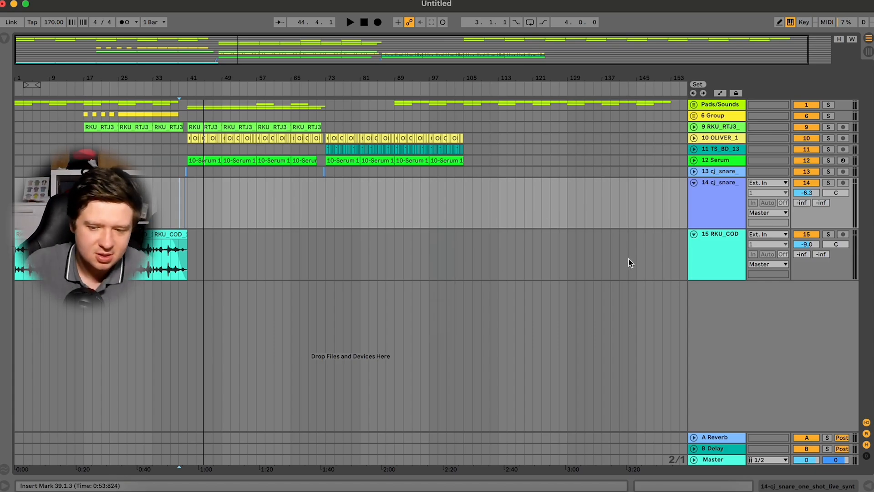
{"action": "left_click", "coordinate": [700, 246]}
{"action": "key", "text": "super+t"}
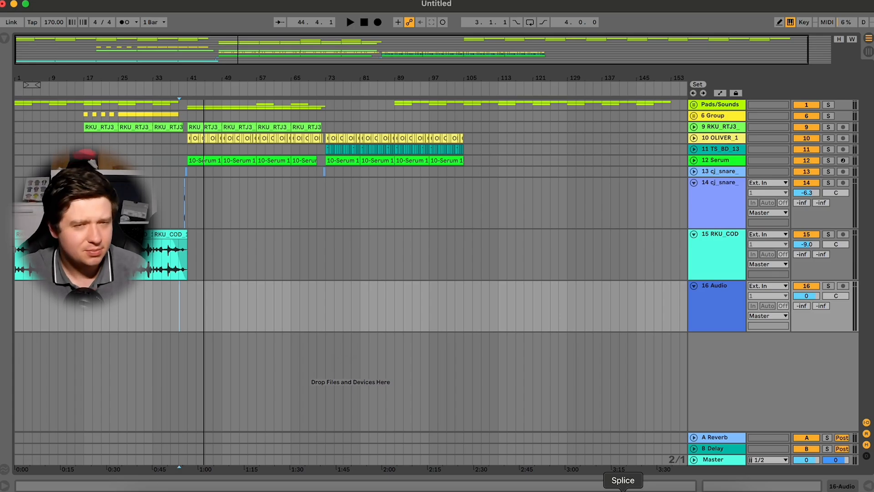
Switch to Splice and search the samples for "vinyl"
{"action": "left_click", "coordinate": [622, 489]}
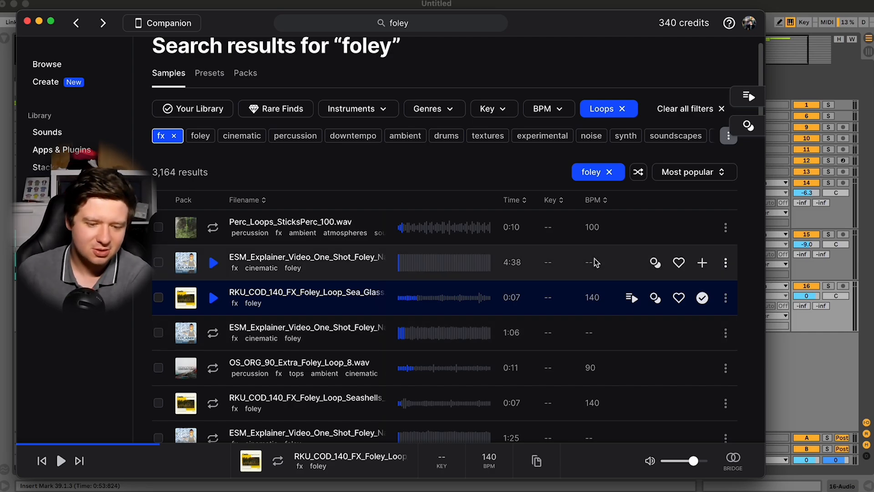
{"action": "scroll", "coordinate": [463, 162], "scroll_direction": "down", "scroll_amount": 1}
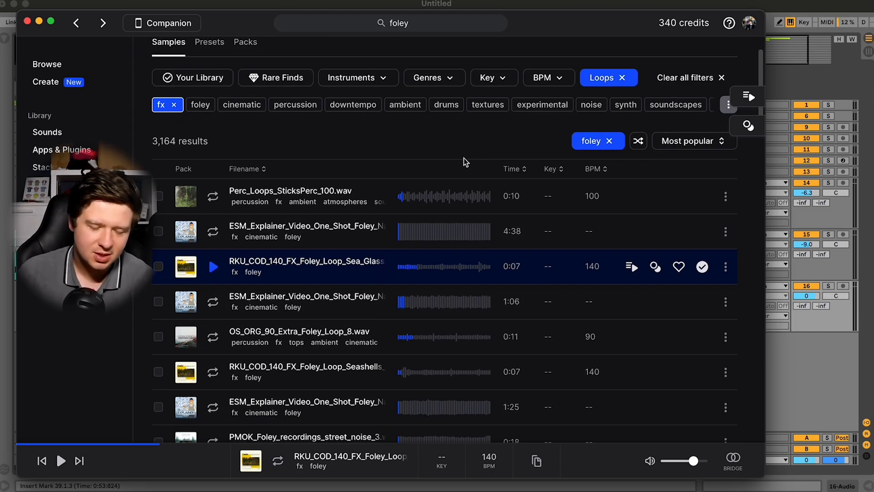
{"action": "key", "text": "Down"}
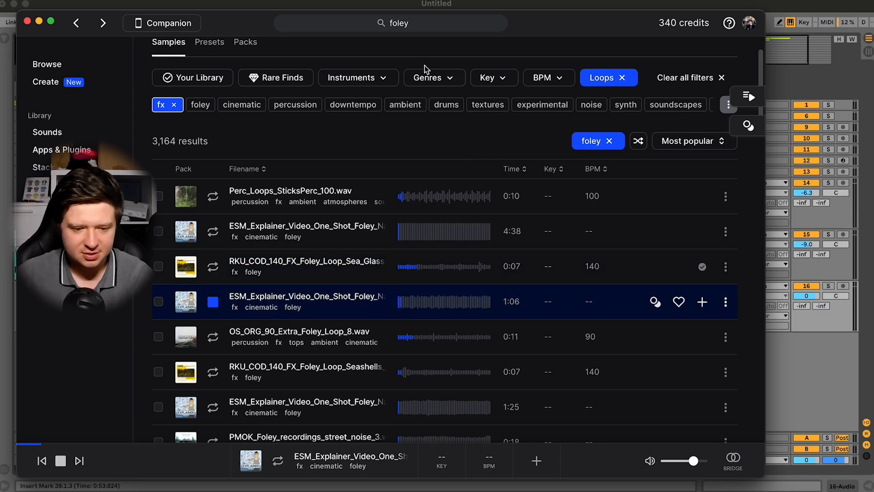
{"action": "left_click", "coordinate": [412, 23]}
{"action": "key", "text": "super+a"}
{"action": "type", "text": "viny"}
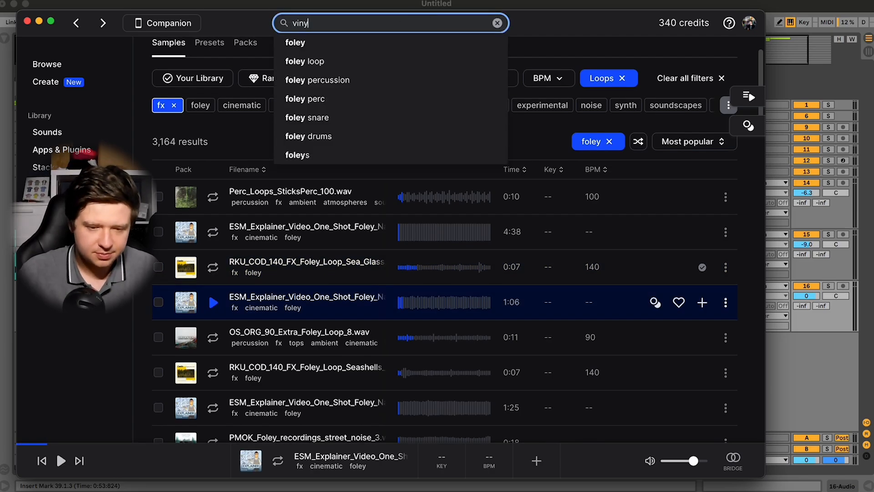
{"action": "type", "text": "l"}
{"action": "key", "text": "Return"}
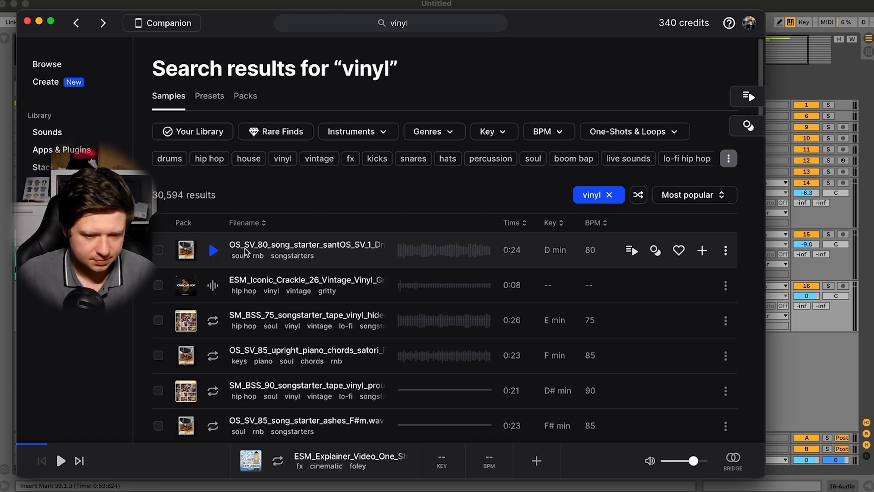
Preview the ESM_Iconic_Crackle_26_Vintage_Vinyl sample and add it to the library
{"action": "left_click", "coordinate": [214, 251]}
{"action": "key", "text": "Down"}
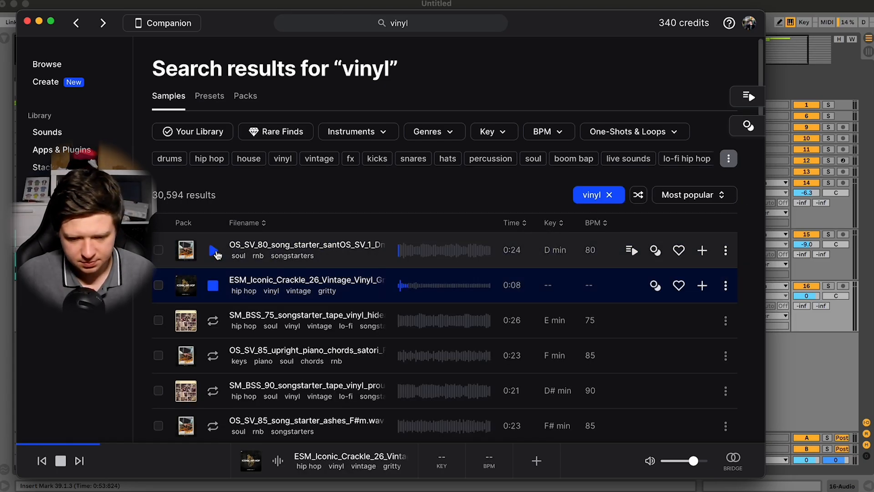
{"action": "left_click", "coordinate": [702, 285]}
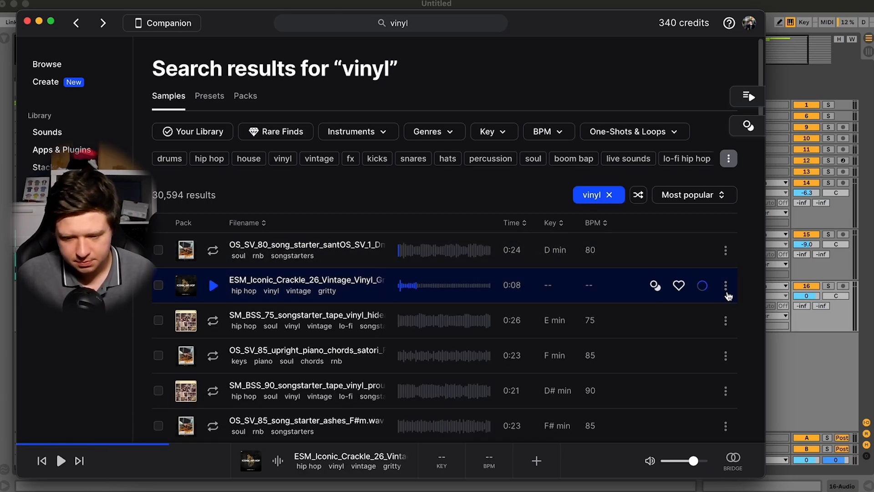
Copy the vinyl crackle sample onto the new audio track in Ableton Live at bar 1 and open its clip view
{"action": "left_click", "coordinate": [725, 286]}
{"action": "left_click", "coordinate": [665, 306]}
{"action": "left_click", "coordinate": [774, 360]}
{"action": "left_click", "coordinate": [20, 291]}
{"action": "key", "text": "super+v"}
{"action": "double_click", "coordinate": [22, 286]}
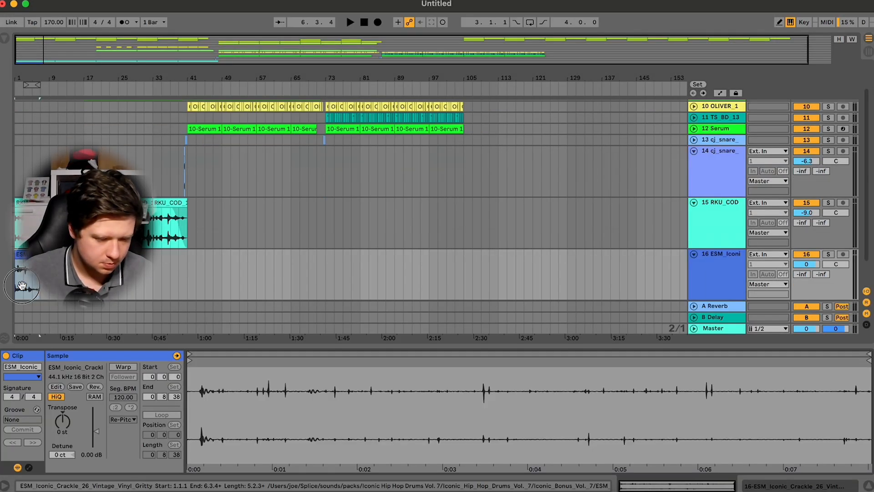
Move the crackle clip's start marker past the opening crackle to 0.481, then solo and play its track
{"action": "left_click_drag", "start_coordinate": [190, 358], "coordinate": [225, 365]}
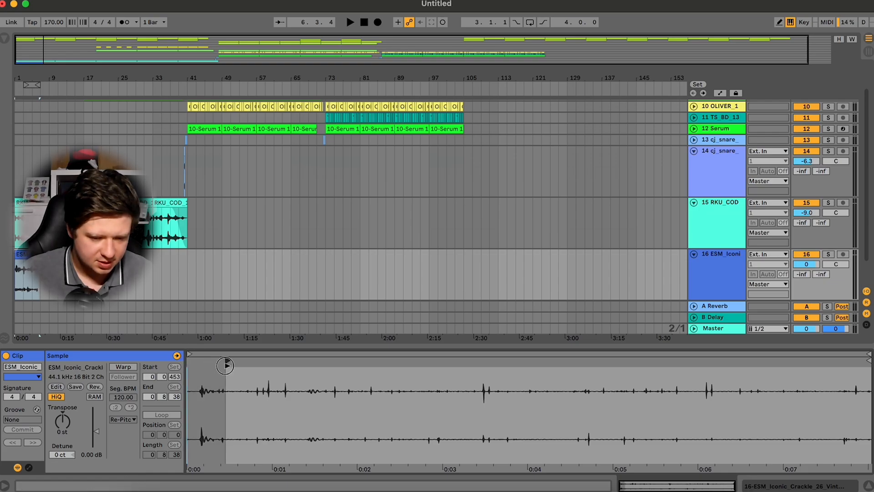
{"action": "left_click", "coordinate": [829, 254]}
{"action": "key", "text": "space"}
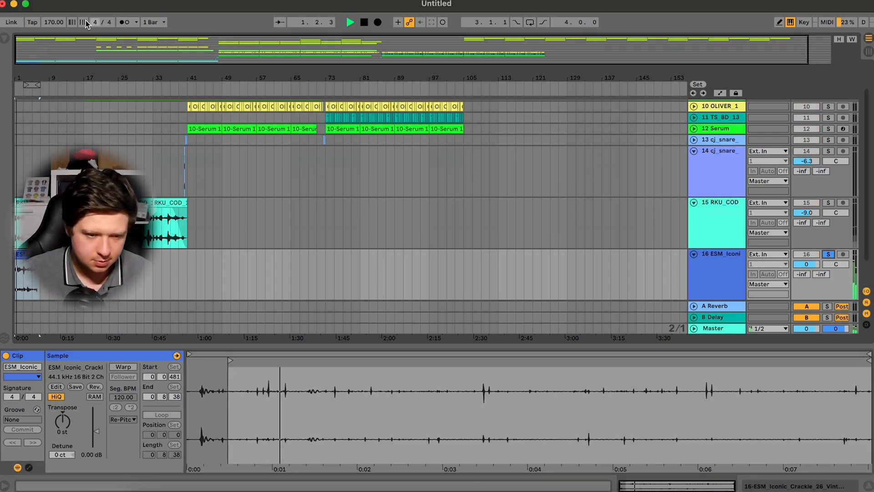
Trim the vinyl crackle clip to two bars and duplicate it along its track up to bar 41
{"action": "left_click_drag", "start_coordinate": [54, 79], "coordinate": [54, 106]}
{"action": "scroll", "coordinate": [91, 269], "scroll_direction": "left", "scroll_amount": 3}
{"action": "scroll", "coordinate": [91, 269], "scroll_direction": "down", "scroll_amount": 1}
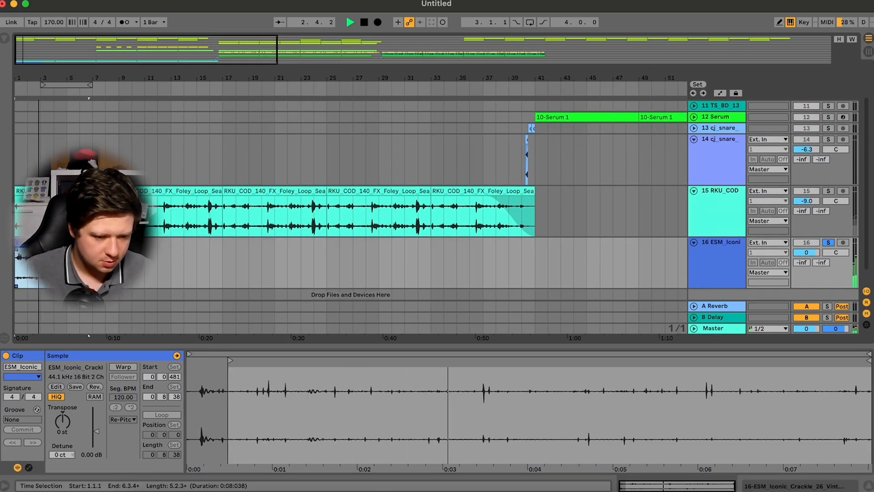
{"action": "left_click_drag", "start_coordinate": [250, 354], "coordinate": [250, 396]}
{"action": "key", "text": "super+d"}
{"action": "key", "text": "super+d"}
{"action": "key", "text": "super+d"}
{"action": "key", "text": "super+d"}
{"action": "key", "text": "super+d"}
{"action": "key", "text": "super+d"}
{"action": "key", "text": "super+d"}
{"action": "key", "text": "super+d"}
{"action": "key", "text": "super+d"}
{"action": "key", "text": "super+d"}
{"action": "key", "text": "super+d"}
{"action": "key", "text": "super+d"}
{"action": "key", "text": "super+d"}
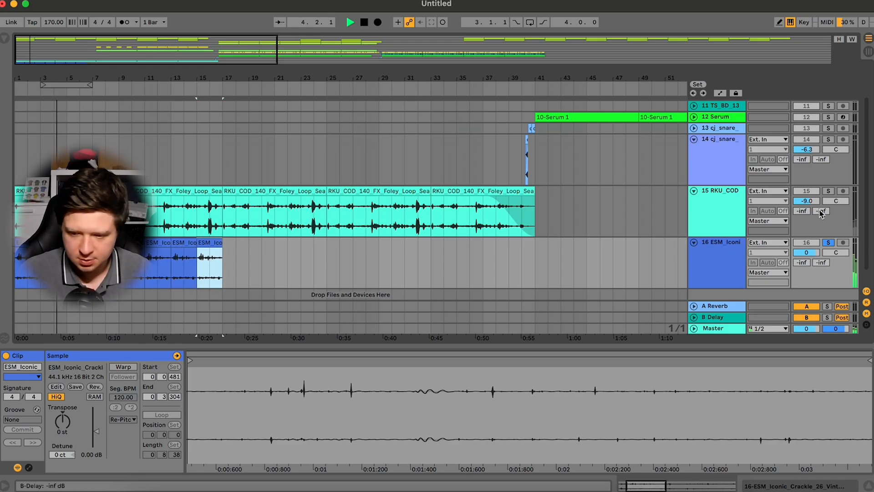
{"action": "key", "text": "super+d"}
{"action": "key", "text": "super+d"}
{"action": "key", "text": "super+d"}
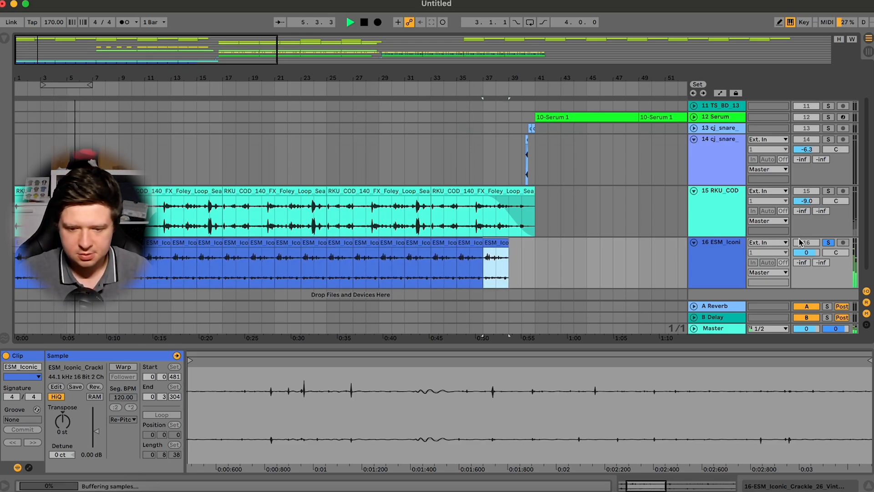
{"action": "key", "text": "super+d"}
Add EQ Eight to the crackle track with a band 1 low cut and a band 4 high shelf at 2.67 kHz, -8.80 dB
{"action": "key", "text": "shift+Tab"}
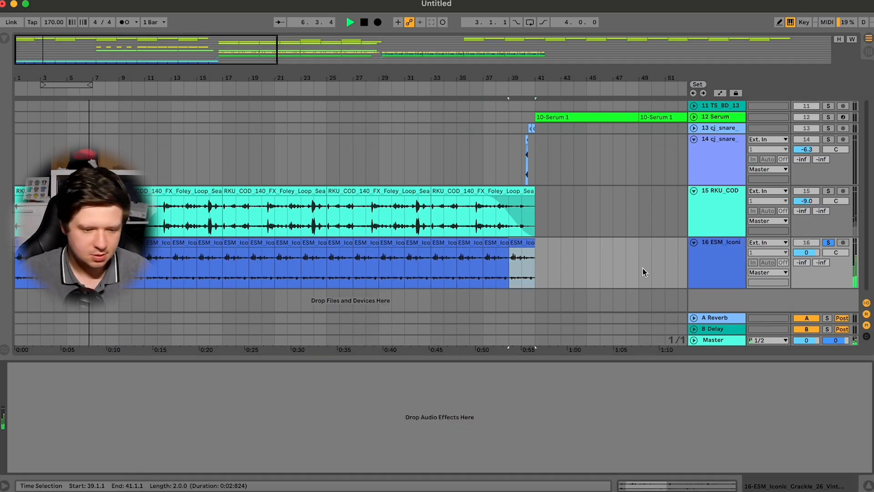
{"action": "left_click", "coordinate": [5, 40]}
{"action": "double_click", "coordinate": [104, 186]}
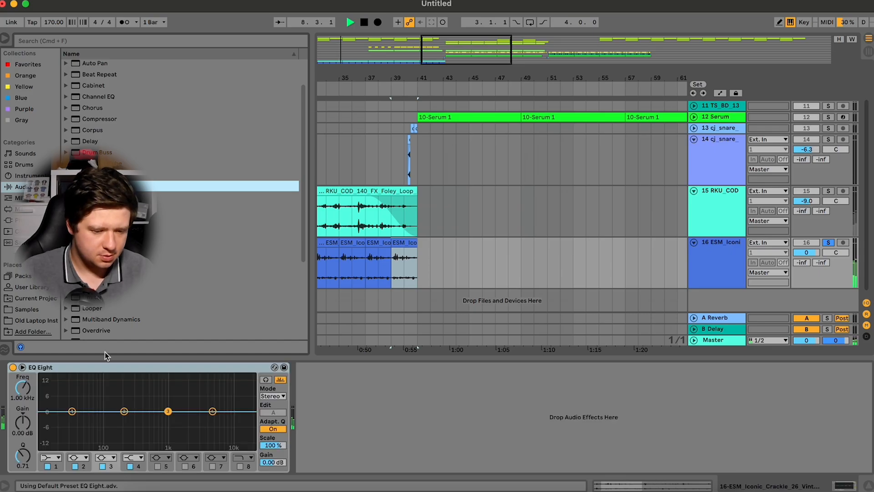
{"action": "left_click", "coordinate": [51, 457]}
{"action": "left_click", "coordinate": [49, 470]}
{"action": "left_click_drag", "start_coordinate": [70, 419], "coordinate": [93, 427]}
{"action": "left_click_drag", "start_coordinate": [212, 411], "coordinate": [195, 432]}
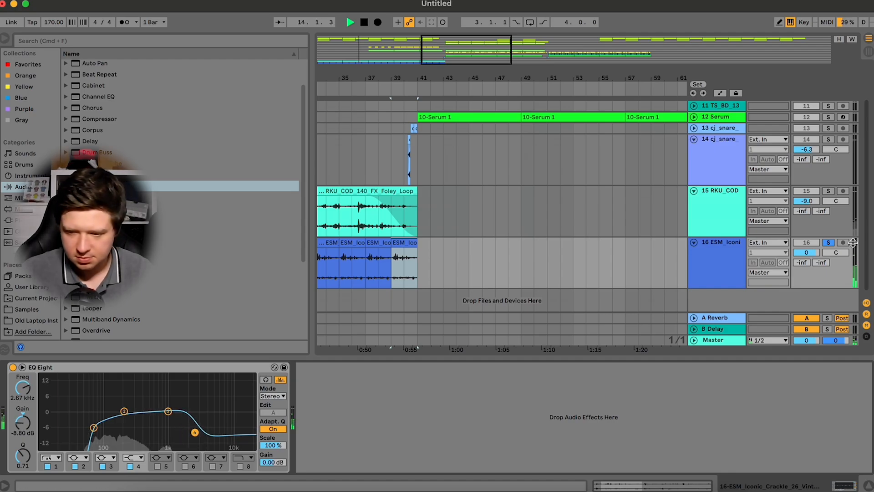
Bring the crackle track back into the full mix at -3.6 dB and hide the browser and device view
{"action": "left_click", "coordinate": [828, 242]}
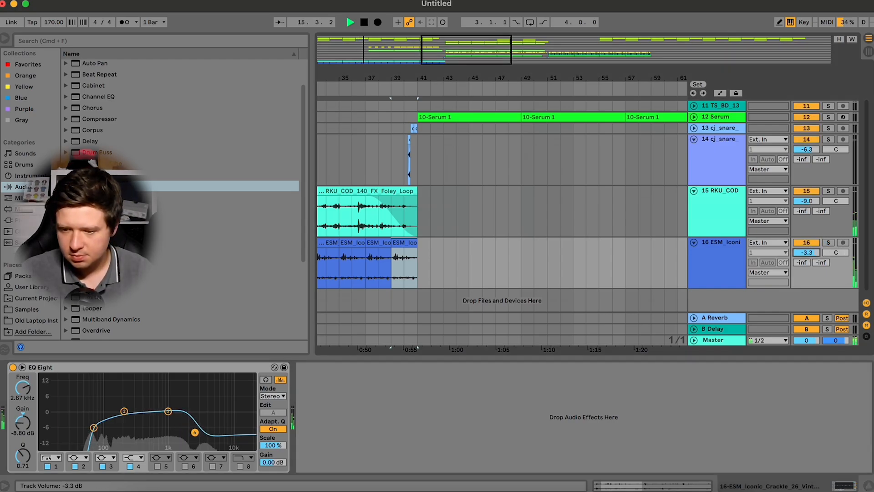
{"action": "left_click_drag", "start_coordinate": [387, 78], "coordinate": [409, 57]}
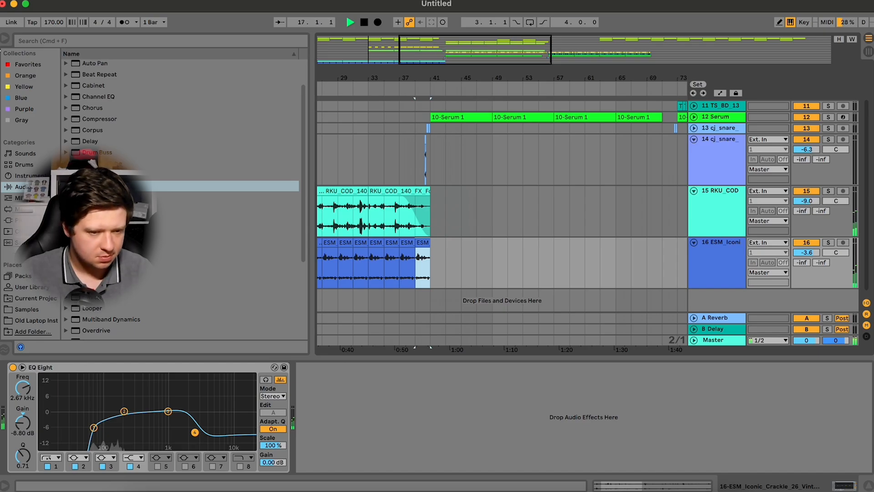
{"action": "left_click", "coordinate": [3, 42]}
{"action": "left_click", "coordinate": [865, 485]}
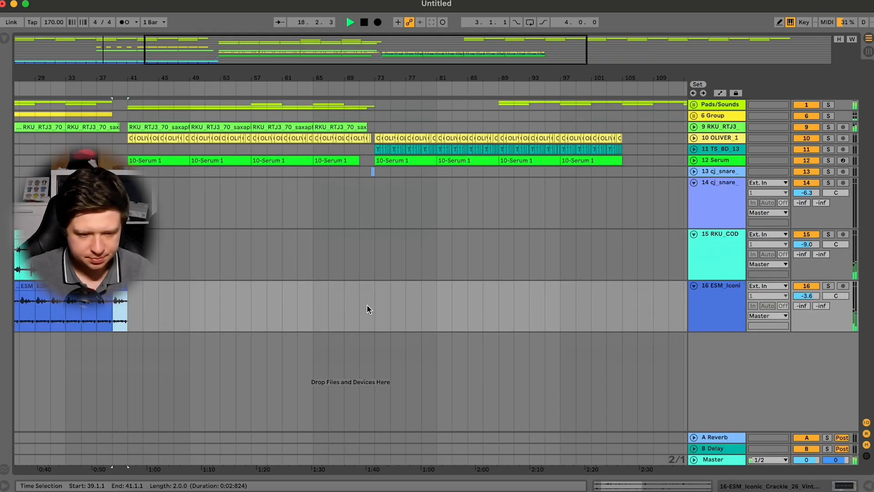
Unfold the 6 Group and examine the jungle drum loop track's EQ Eight, Echo and volume during playback
{"action": "left_click", "coordinate": [694, 115]}
{"action": "left_click", "coordinate": [749, 169]}
{"action": "left_click", "coordinate": [749, 170]}
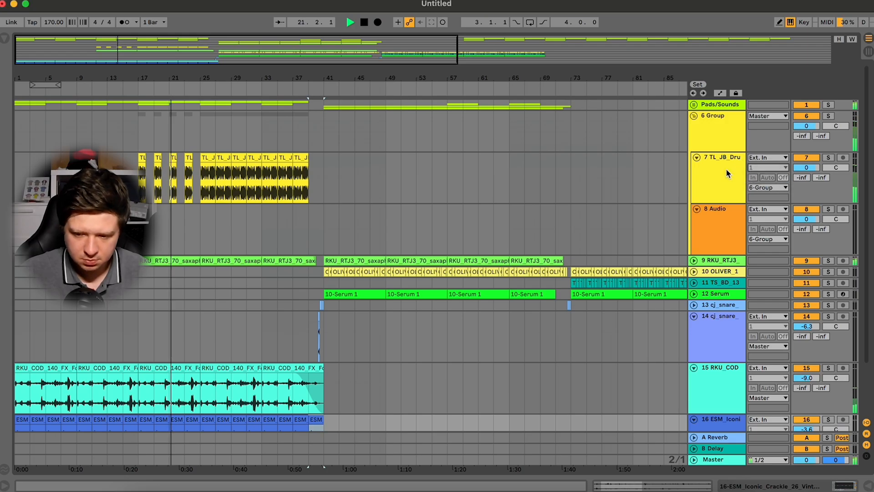
{"action": "double_click", "coordinate": [712, 175]}
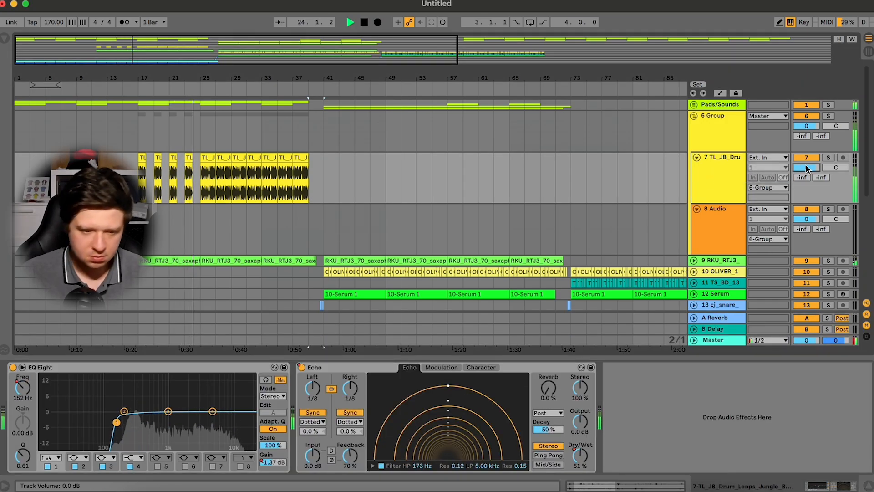
{"action": "left_click", "coordinate": [805, 167]}
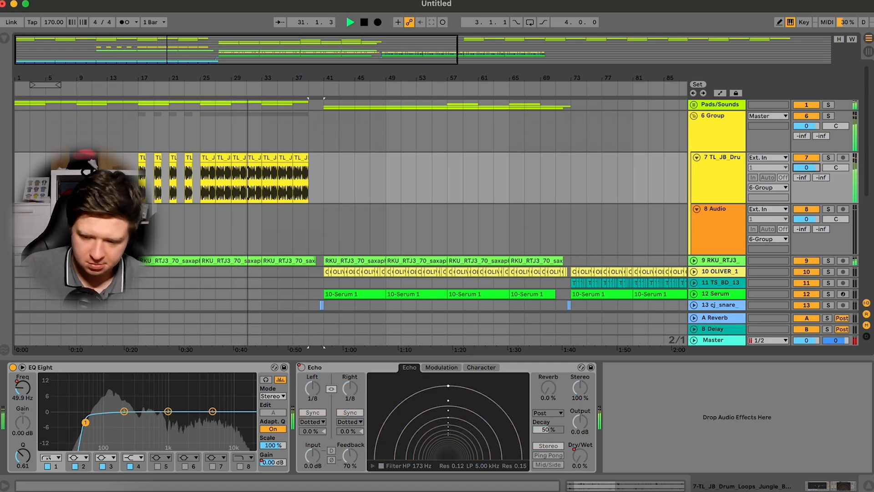
Fold the 6 Group and tracks 14 to 16, and select the Pads/Soundscapes group
{"action": "left_click", "coordinate": [693, 116]}
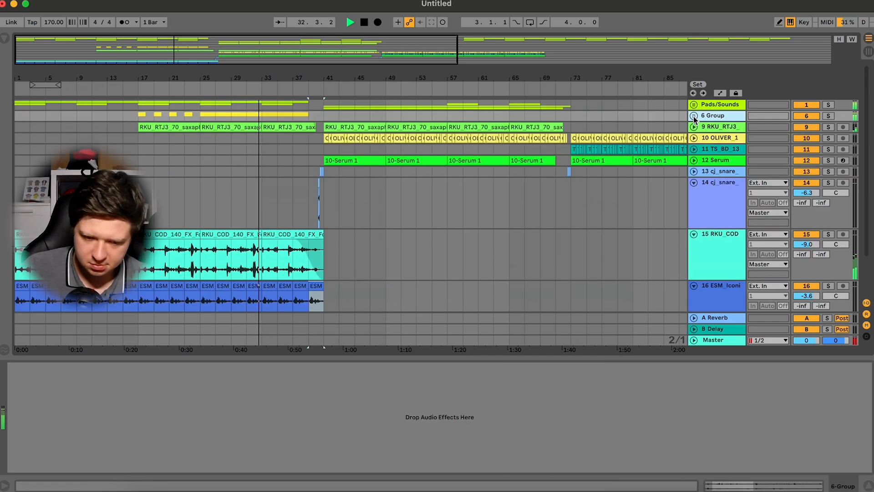
{"action": "left_click", "coordinate": [695, 188]}
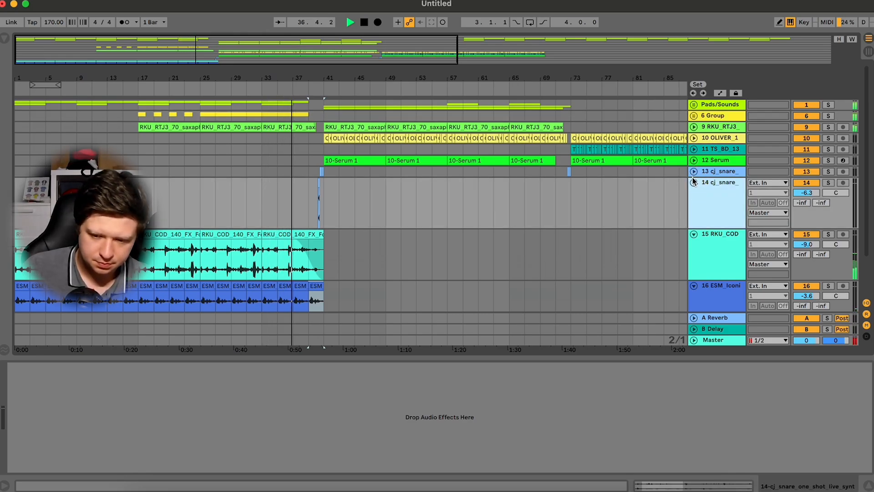
{"action": "left_click", "coordinate": [694, 182]}
{"action": "left_click", "coordinate": [693, 193]}
{"action": "left_click", "coordinate": [693, 205]}
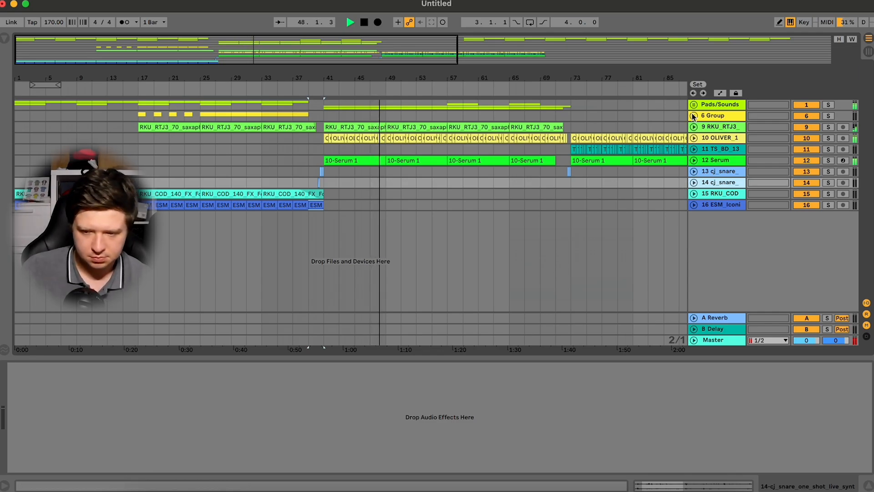
{"action": "left_click", "coordinate": [704, 107]}
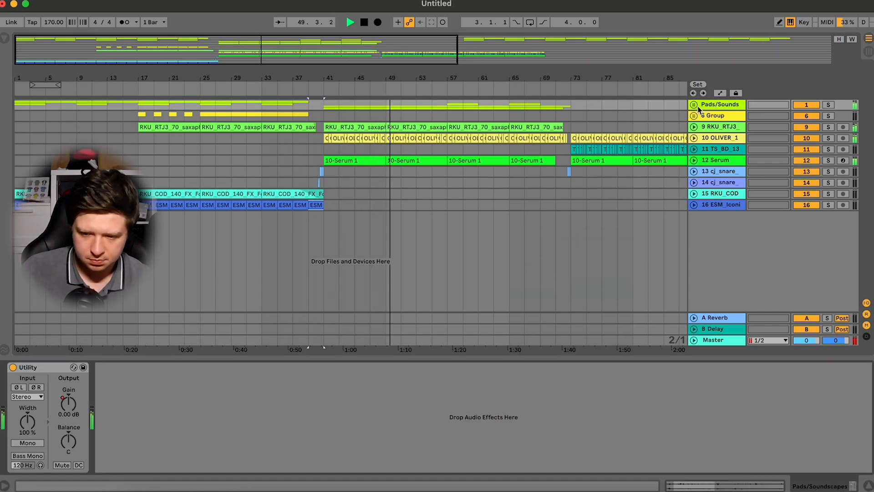
Try a gain dip toward bar 73 in the Pads/Soundscapes group's Utility gain automation, starting around bar 65
{"action": "left_click", "coordinate": [694, 105]}
{"action": "right_click", "coordinate": [69, 403]}
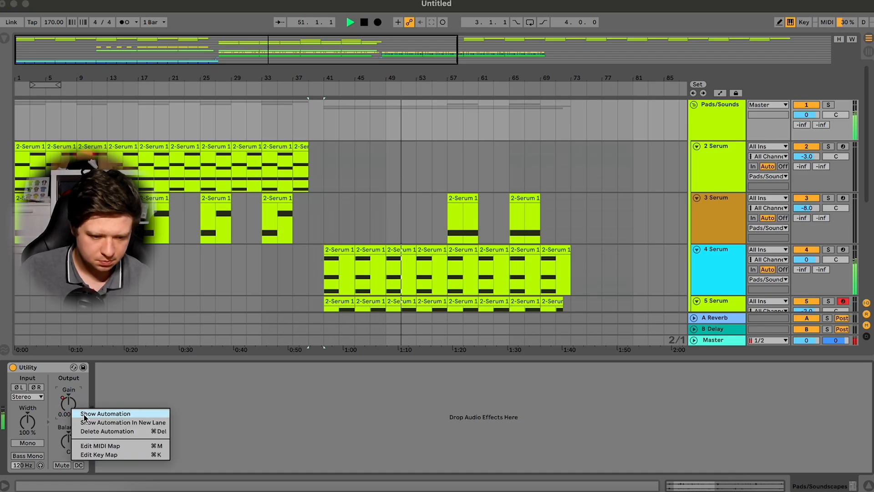
{"action": "left_click", "coordinate": [109, 413]}
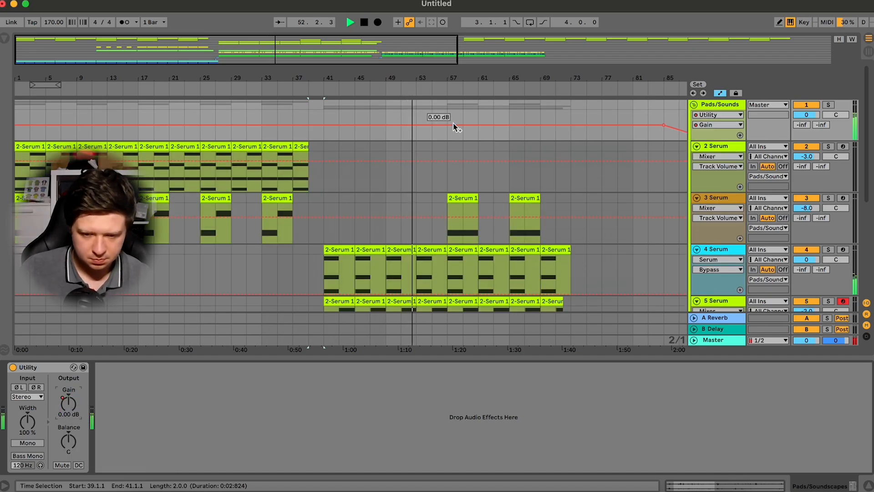
{"action": "left_click", "coordinate": [508, 124]}
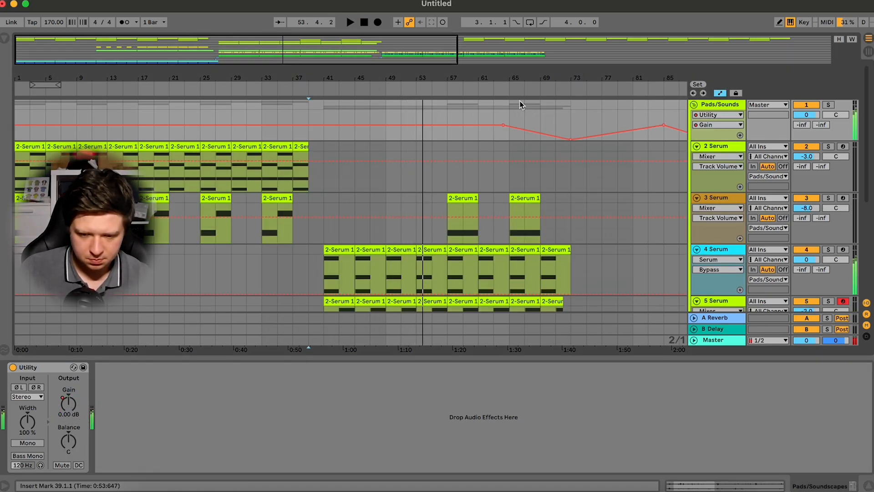
{"action": "left_click", "coordinate": [695, 105]}
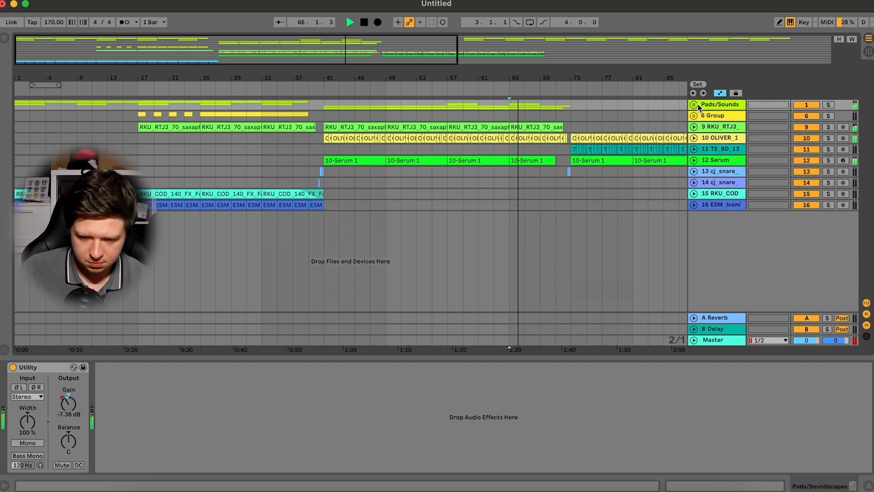
Copy the 3 Serum track's four-bar clip at bar 65 to bars 73 and 81
{"action": "left_click_drag", "start_coordinate": [457, 40], "coordinate": [784, 40]}
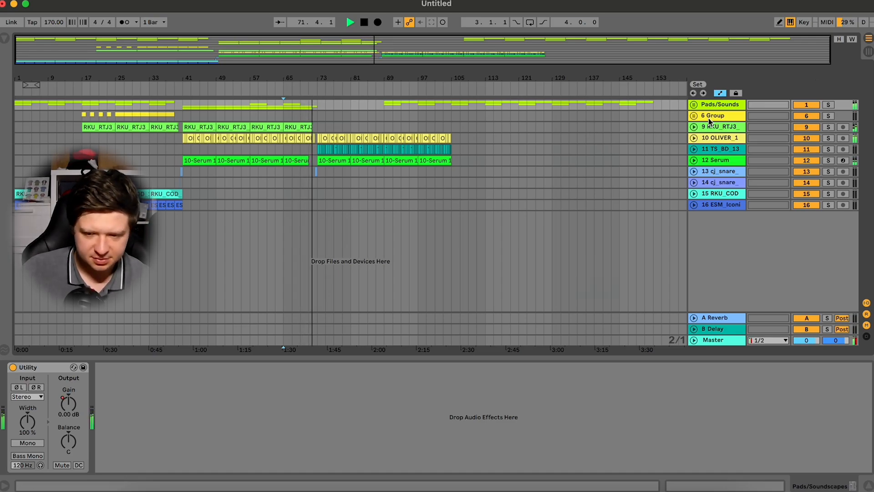
{"action": "key", "text": "Right"}
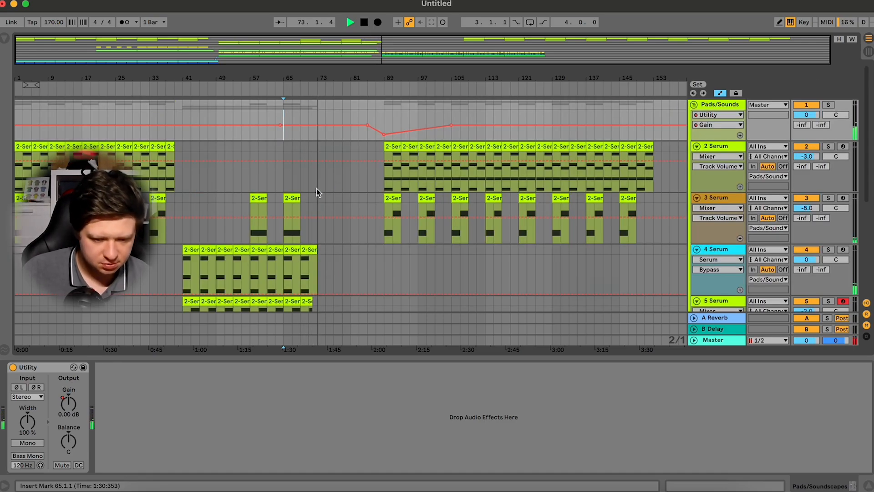
{"action": "left_click", "coordinate": [295, 200]}
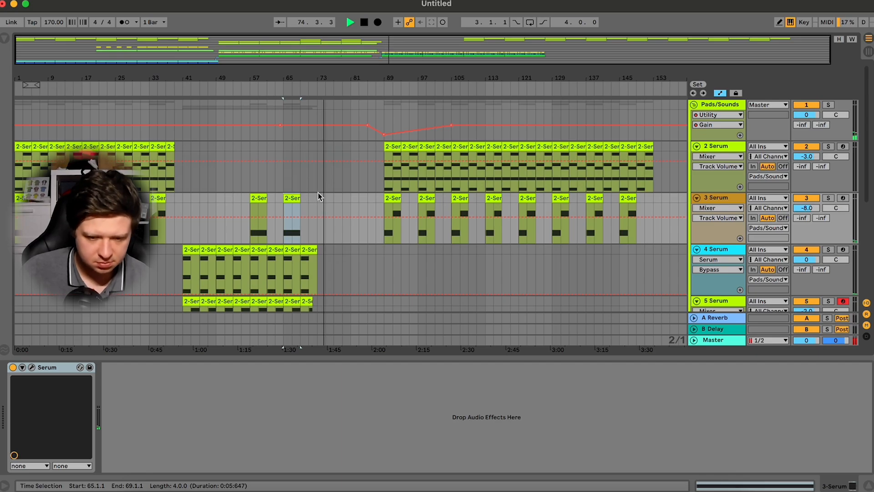
{"action": "left_click", "coordinate": [318, 196]}
{"action": "key", "text": "super+v"}
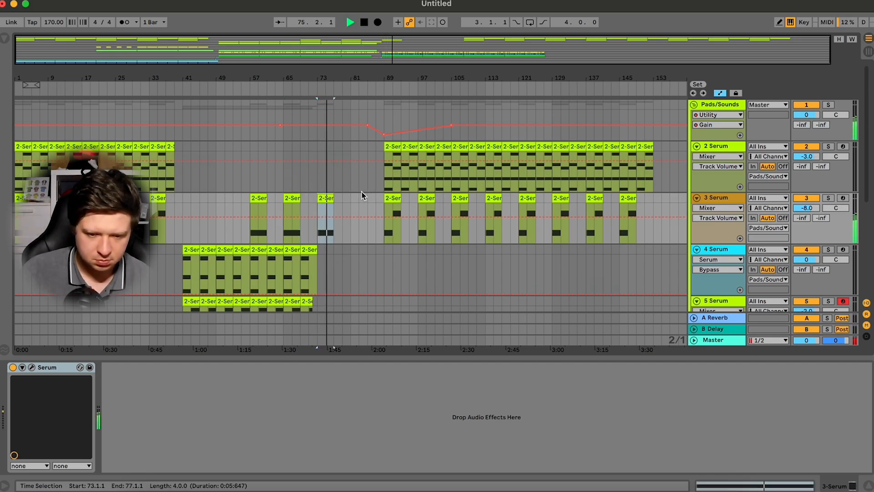
{"action": "scroll", "coordinate": [362, 192], "scroll_direction": "down", "scroll_amount": 5}
{"action": "scroll", "coordinate": [362, 191], "scroll_direction": "up", "scroll_amount": 5}
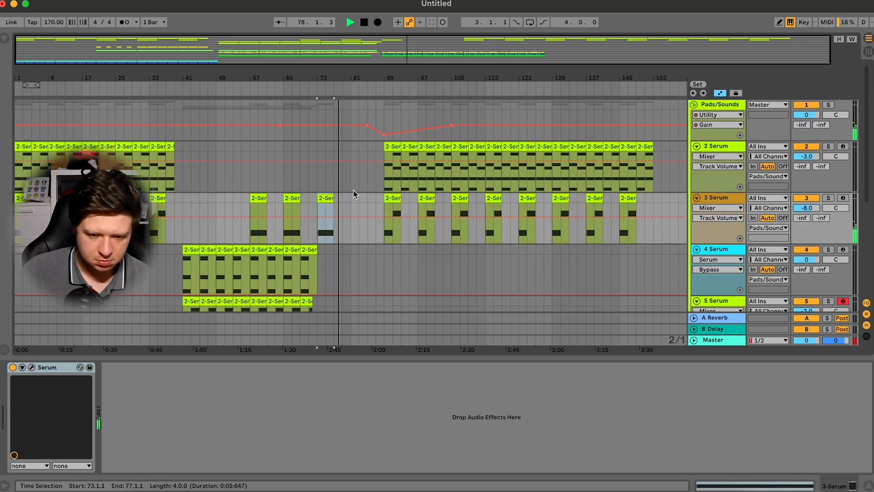
{"action": "left_click", "coordinate": [351, 195]}
{"action": "key", "text": "super+v"}
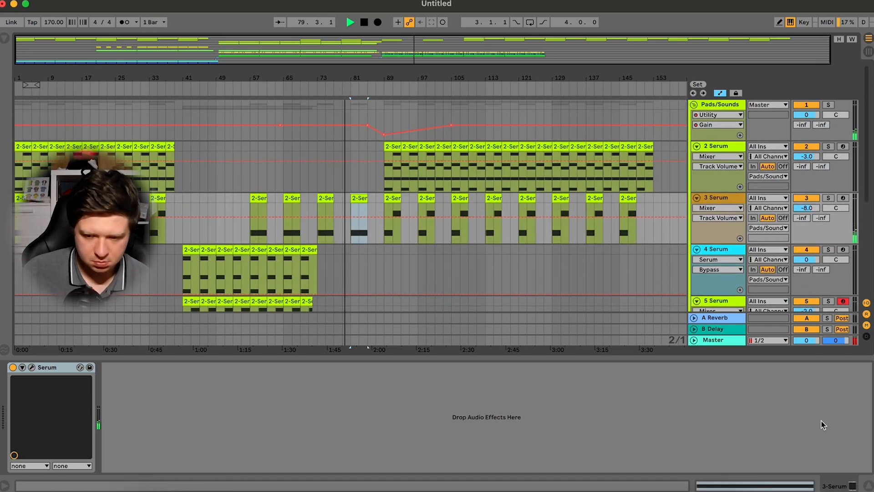
Duplicate the vinyl crackle clips on track 16 up to bar 153, remove the excess, and fold the Pads/Soundscapes group
{"action": "left_click", "coordinate": [867, 485]}
{"action": "scroll", "coordinate": [575, 212], "scroll_direction": "down", "scroll_amount": 2}
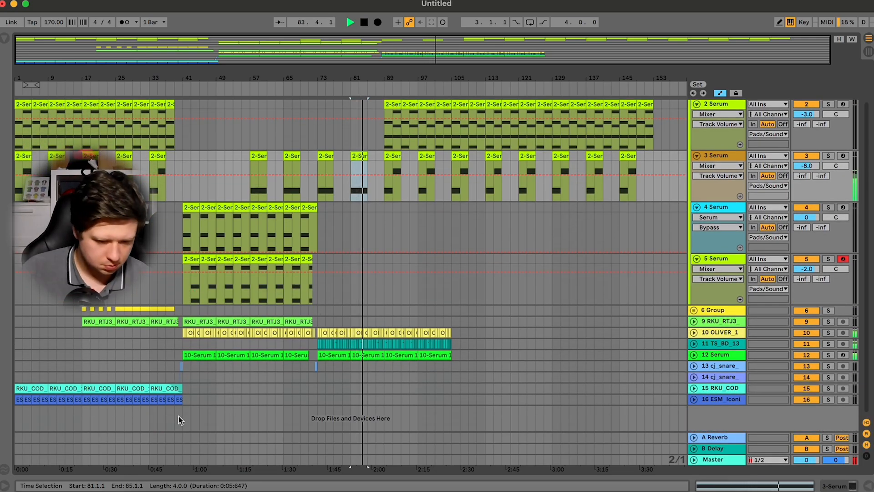
{"action": "left_click", "coordinate": [19, 399]}
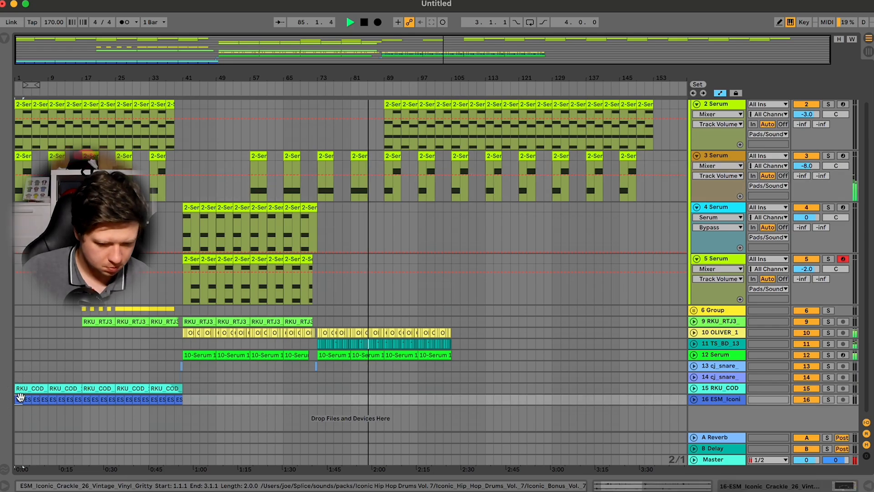
{"action": "key", "text": "super+d"}
{"action": "key", "text": "super+d"}
{"action": "key", "text": "super+d"}
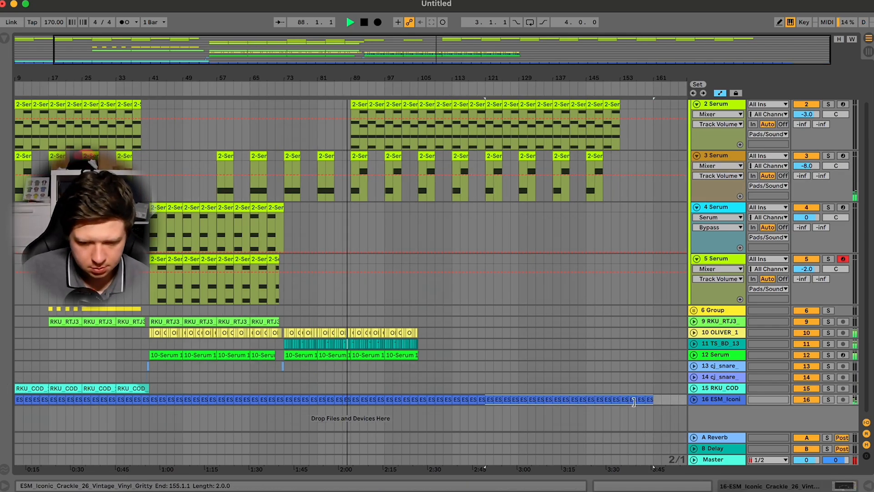
{"action": "left_click_drag", "start_coordinate": [668, 404], "coordinate": [625, 405]}
{"action": "scroll", "coordinate": [665, 255], "scroll_direction": "up", "scroll_amount": 2}
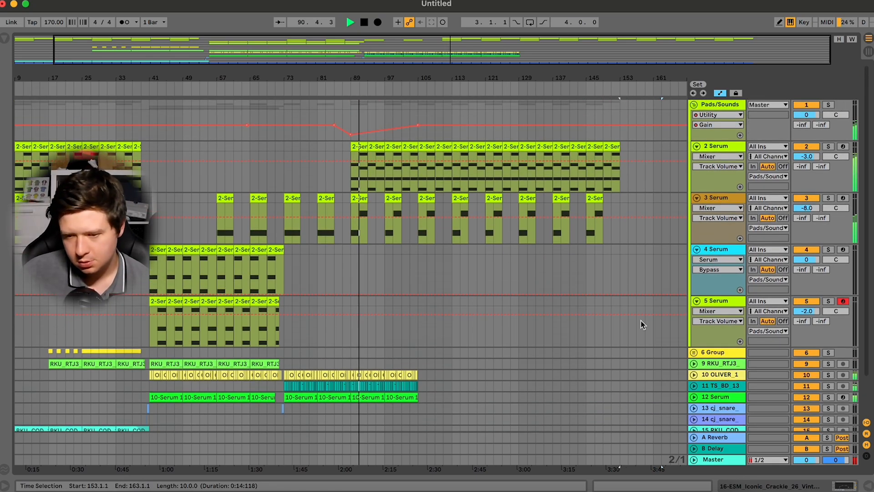
{"action": "left_click", "coordinate": [694, 105]}
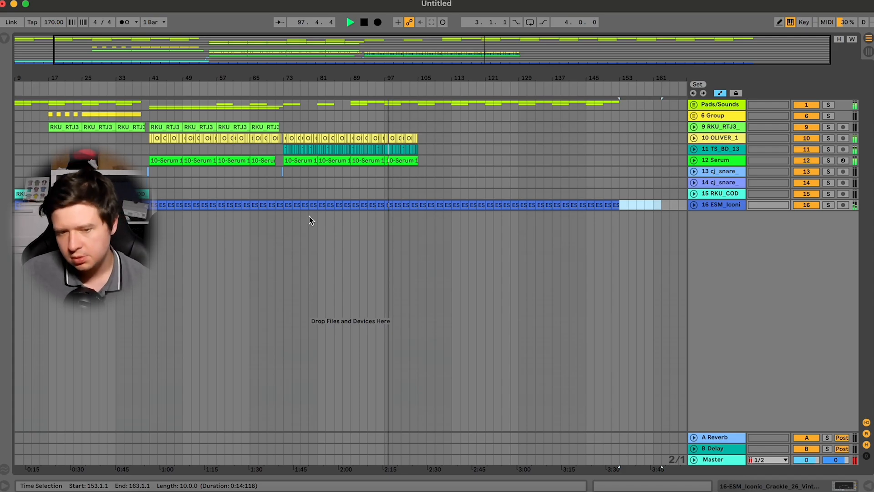
Copy the Echo from the jungle drum loop track in the 6 Group onto the track 10 OLIVER drums and unfold that track
{"action": "double_click", "coordinate": [723, 138]}
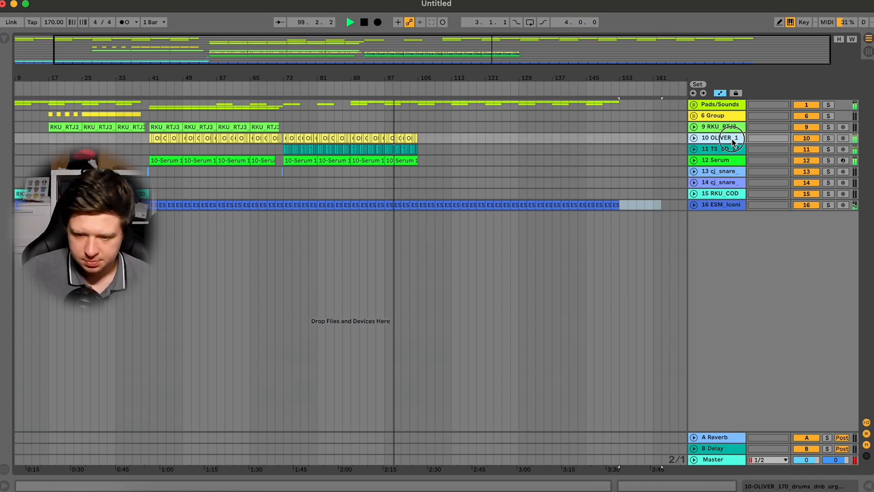
{"action": "left_click", "coordinate": [733, 116]}
{"action": "left_click", "coordinate": [693, 116]}
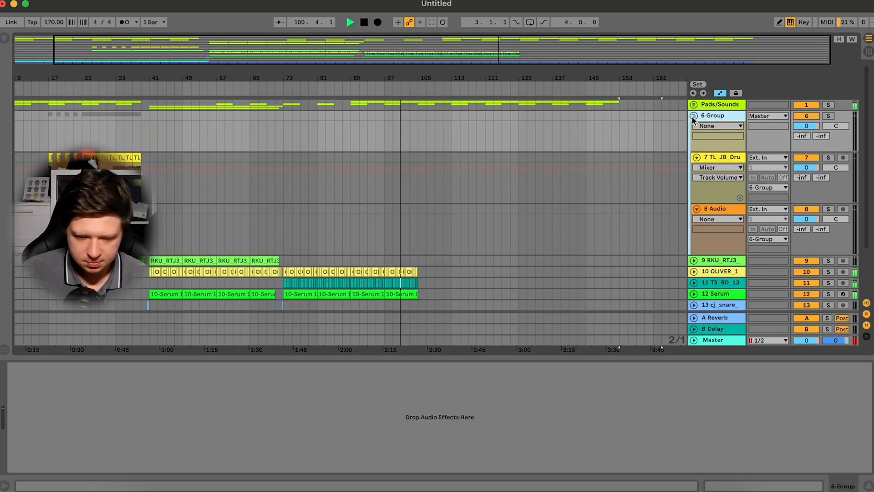
{"action": "left_click", "coordinate": [723, 169]}
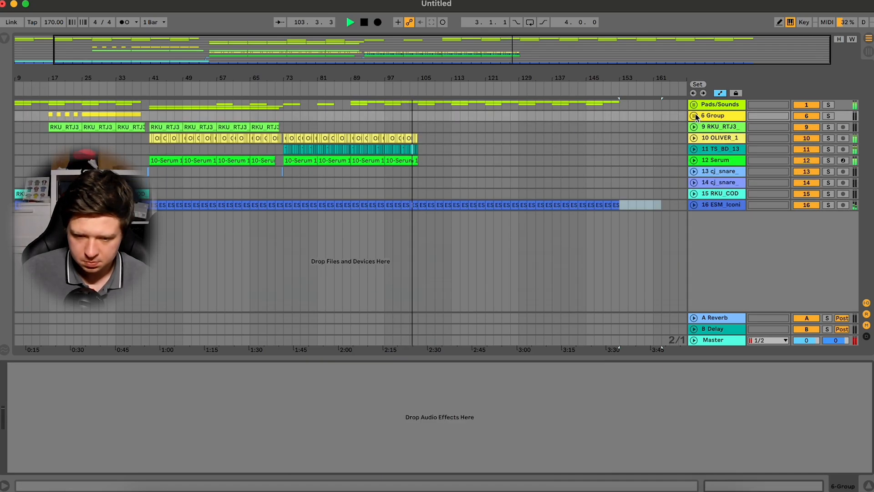
{"action": "left_click", "coordinate": [693, 116]}
{"action": "left_click", "coordinate": [724, 137]}
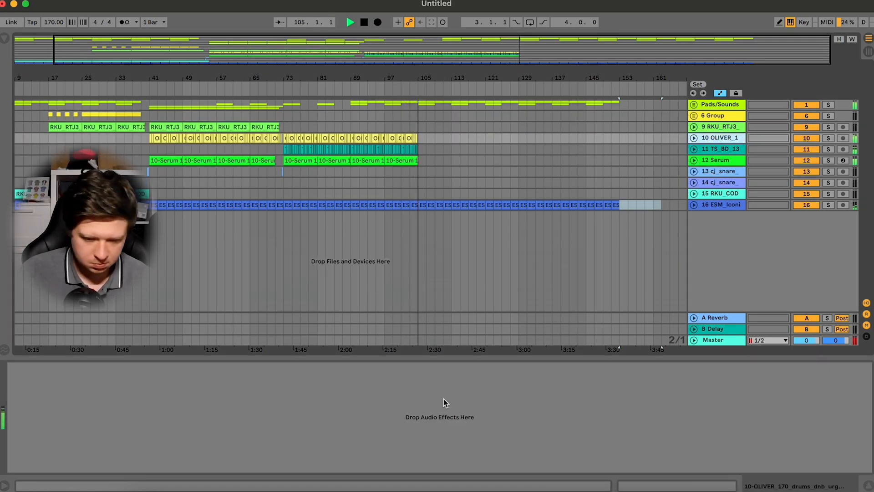
{"action": "left_click", "coordinate": [693, 138]}
Automate the Echo's Device On state on track 10 so it is off before bar 103 and on from there
{"action": "left_click", "coordinate": [402, 184]}
{"action": "key", "text": "space"}
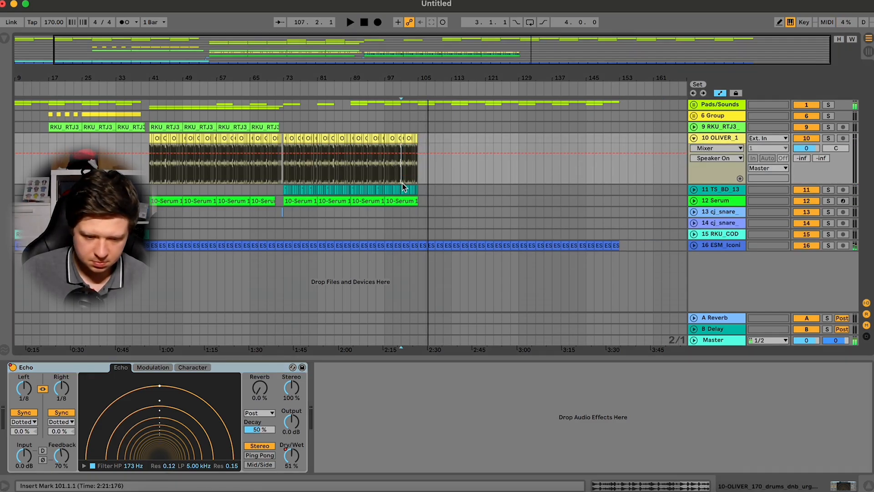
{"action": "left_click", "coordinate": [11, 366]}
{"action": "right_click", "coordinate": [13, 368]}
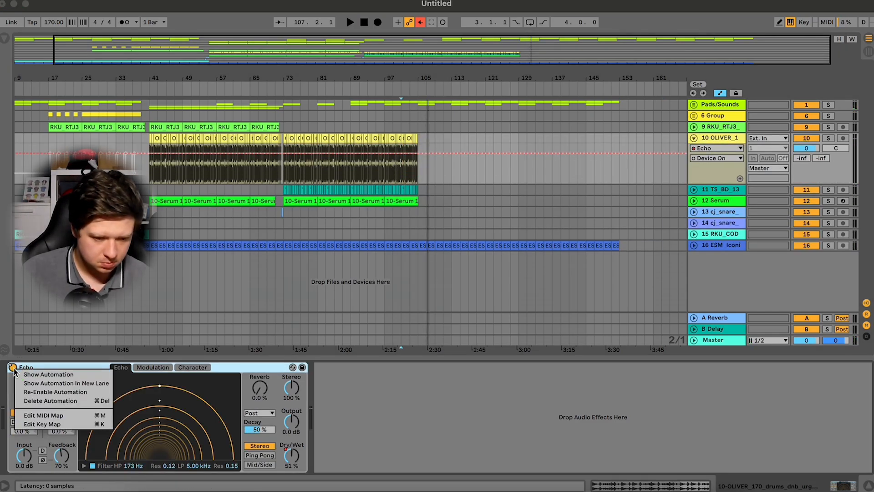
{"action": "left_click", "coordinate": [32, 399]}
{"action": "left_click_drag", "start_coordinate": [434, 54], "coordinate": [604, 143]}
{"action": "left_click", "coordinate": [496, 154]}
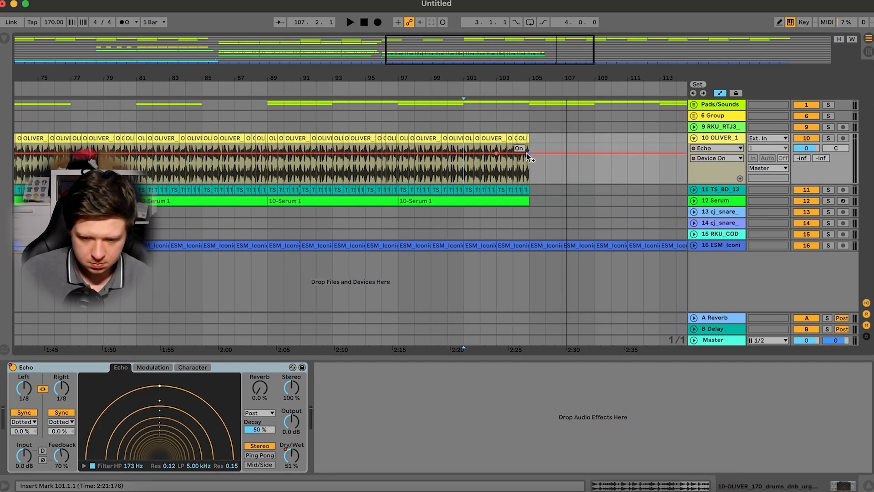
{"action": "left_click_drag", "start_coordinate": [487, 155], "coordinate": [488, 174]}
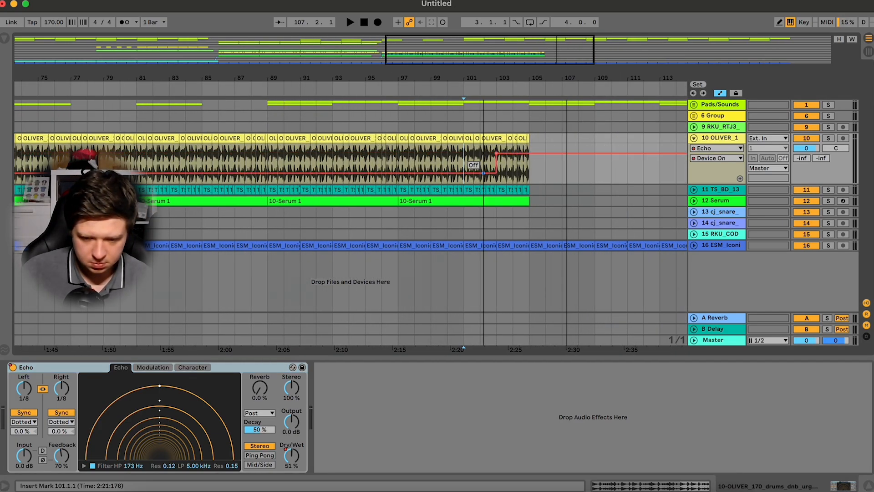
Show the Echo's Dry/Wet automation on track 10 and delete its copied automation from bar 1 to bar 39
{"action": "right_click", "coordinate": [290, 457]}
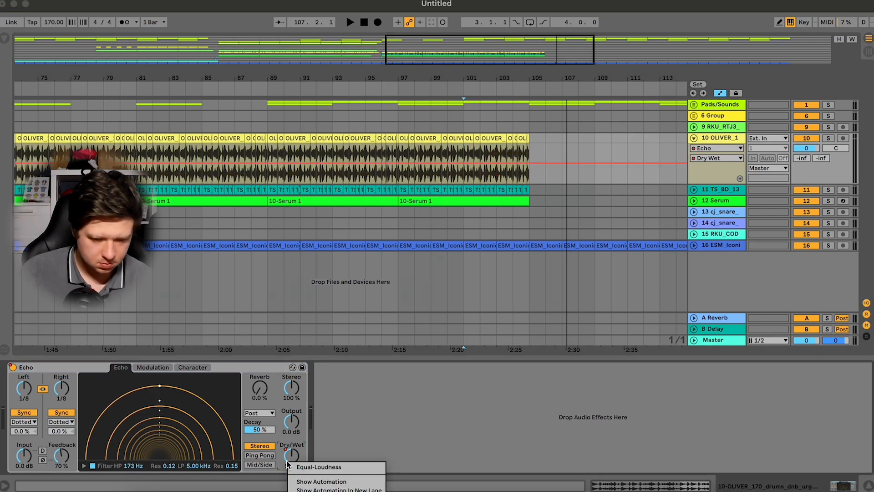
{"action": "left_click", "coordinate": [310, 477]}
{"action": "double_click", "coordinate": [457, 49]}
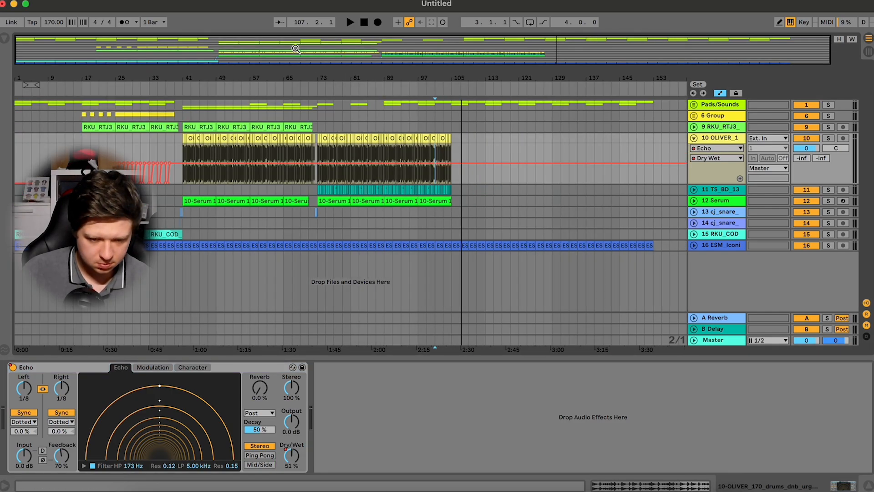
{"action": "left_click_drag", "start_coordinate": [174, 151], "coordinate": [14, 157]}
{"action": "key", "text": "Delete"}
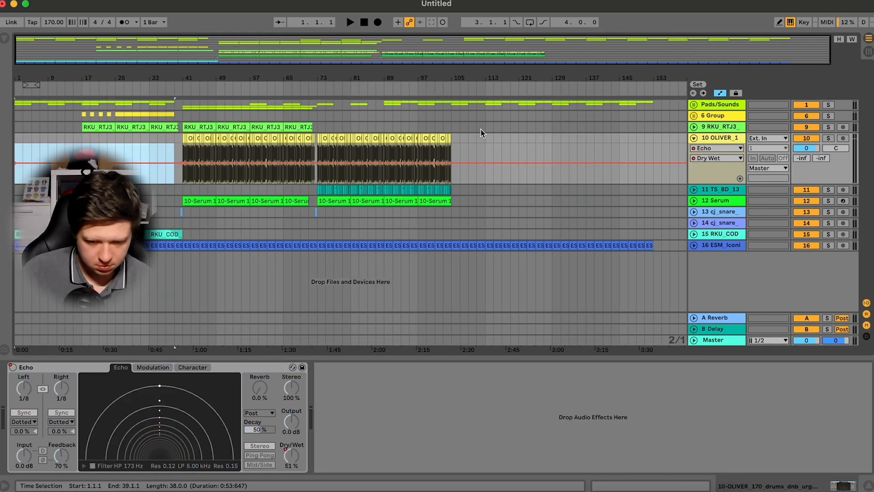
Ramp the Echo's Dry/Wet automation from its minimum at bar 103 up to 60 % at bar 105, and fold track 10
{"action": "left_click", "coordinate": [436, 150]}
{"action": "key", "text": "space"}
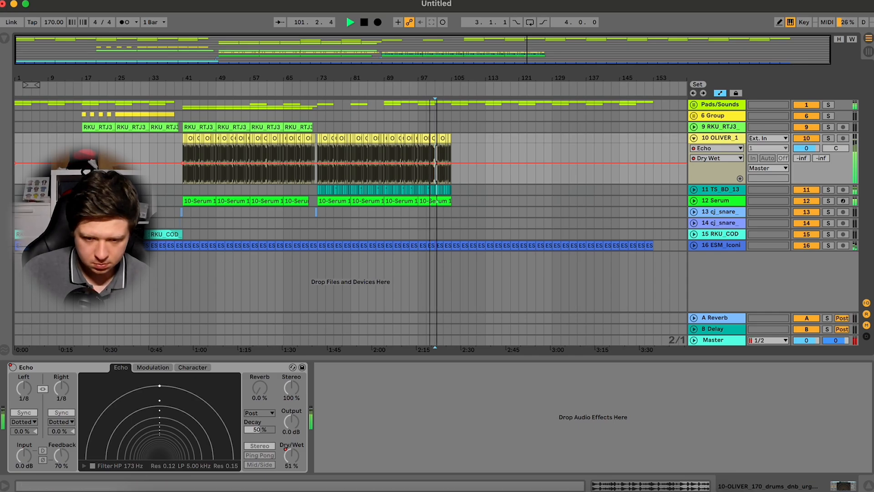
{"action": "left_click_drag", "start_coordinate": [527, 50], "coordinate": [526, 71]}
{"action": "mouse_move", "coordinate": [628, 162]}
{"action": "left_mouse_down"}
{"action": "mouse_move", "coordinate": [628, 182]}
{"action": "mouse_move", "coordinate": [629, 160]}
{"action": "left_mouse_up"}
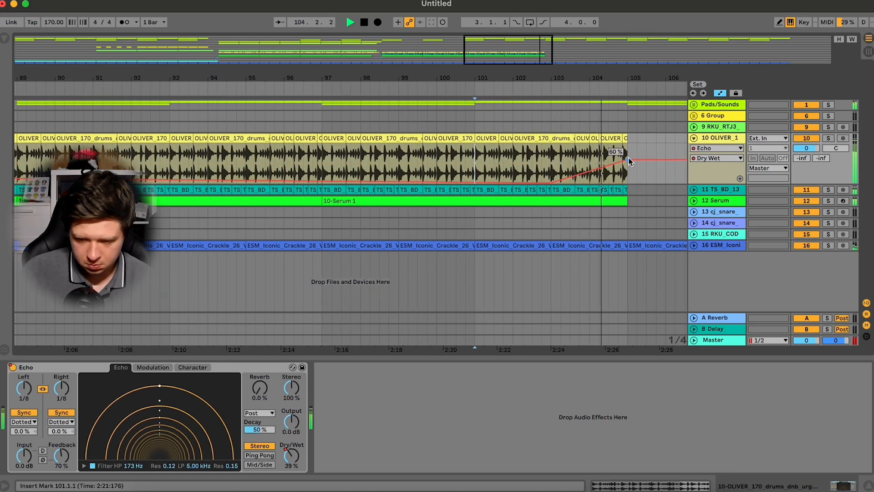
{"action": "left_click_drag", "start_coordinate": [527, 50], "coordinate": [526, 28]}
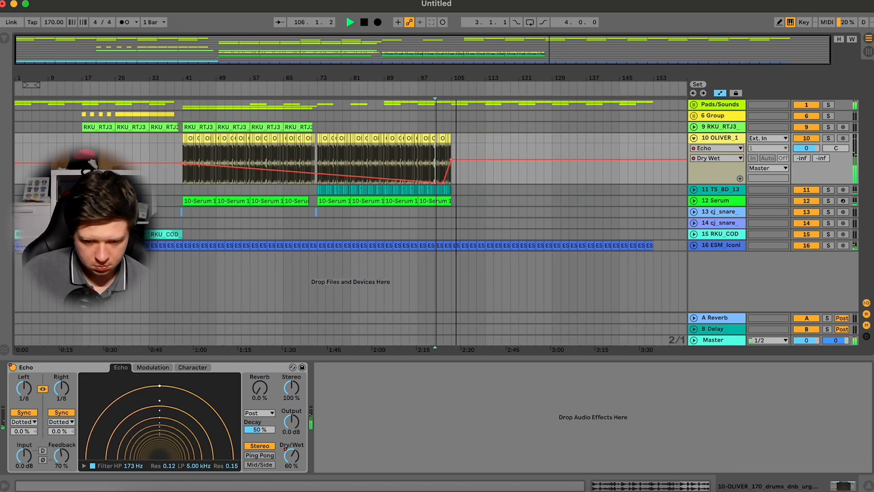
{"action": "left_click", "coordinate": [694, 138]}
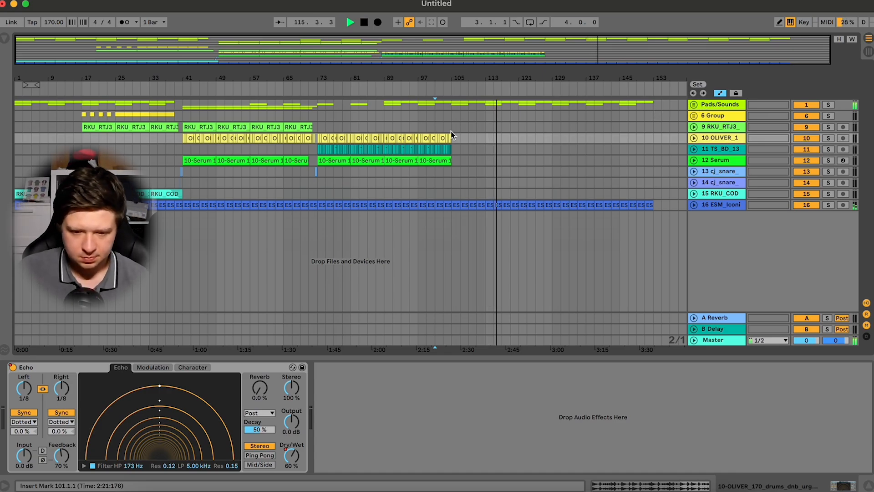
Delete the Pads/Soundscapes clips after bar 121 and stop playback
{"action": "left_click_drag", "start_coordinate": [454, 127], "coordinate": [643, 105]}
{"action": "key", "text": "space"}
{"action": "left_click", "coordinate": [516, 132]}
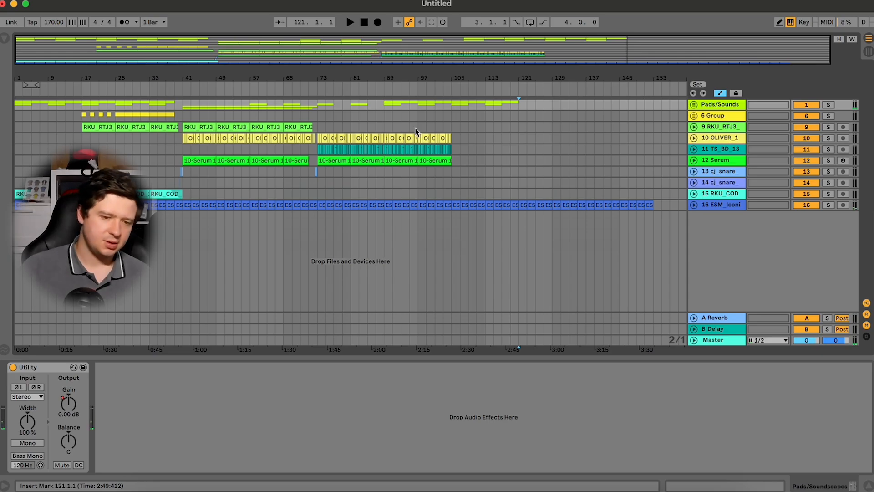
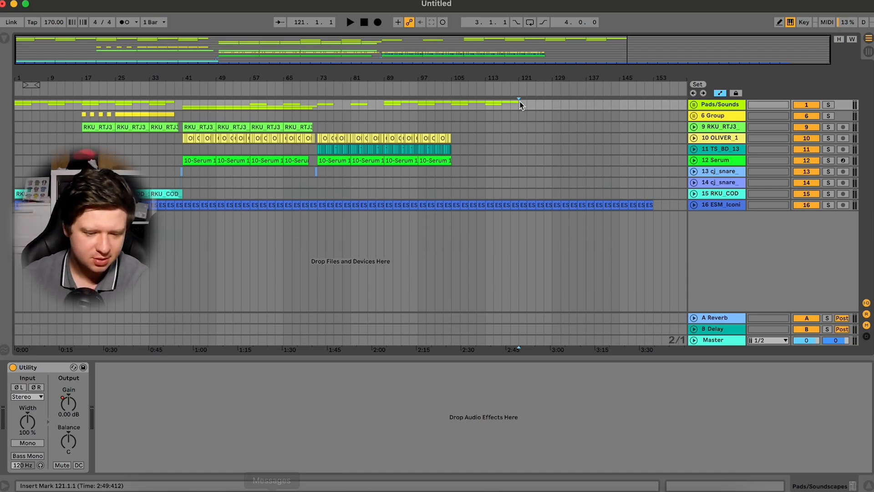
Switch to Safari and open youtube.com
{"action": "left_click", "coordinate": [230, 488]}
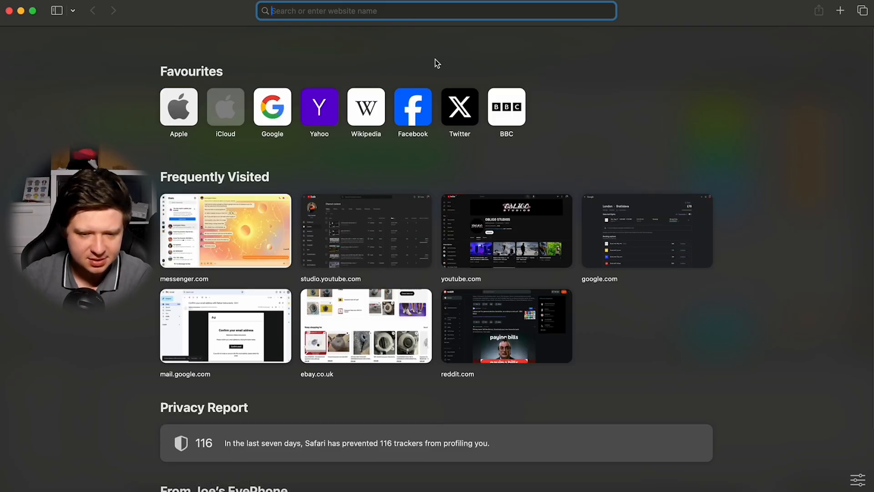
{"action": "type", "text": "yout"}
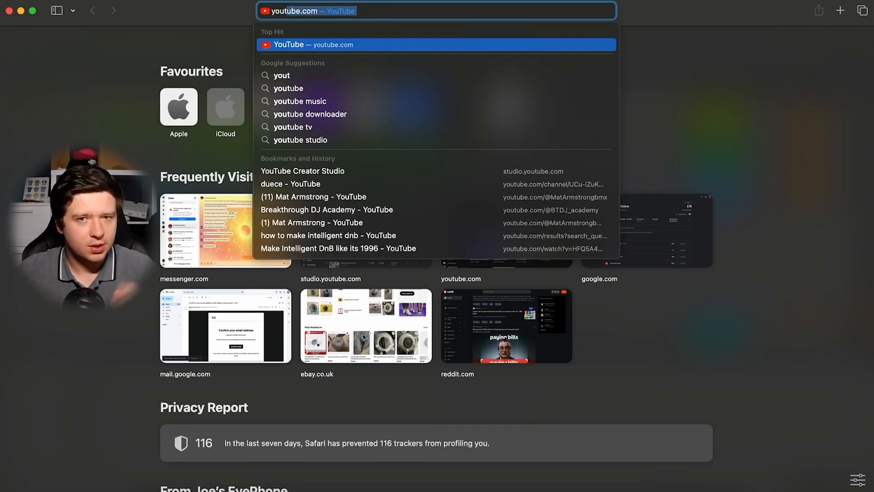
{"action": "key", "text": "Return"}
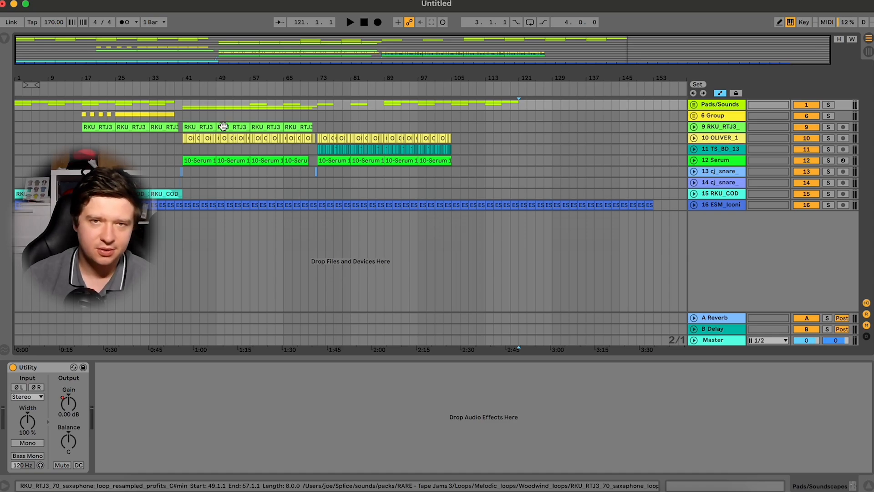
Play the arrangement from bar 39 across the start of bar 41, and add an audio track below track 16
{"action": "left_click_drag", "start_coordinate": [162, 73], "coordinate": [162, 100]}
{"action": "left_click", "coordinate": [186, 169]}
{"action": "key", "text": "space"}
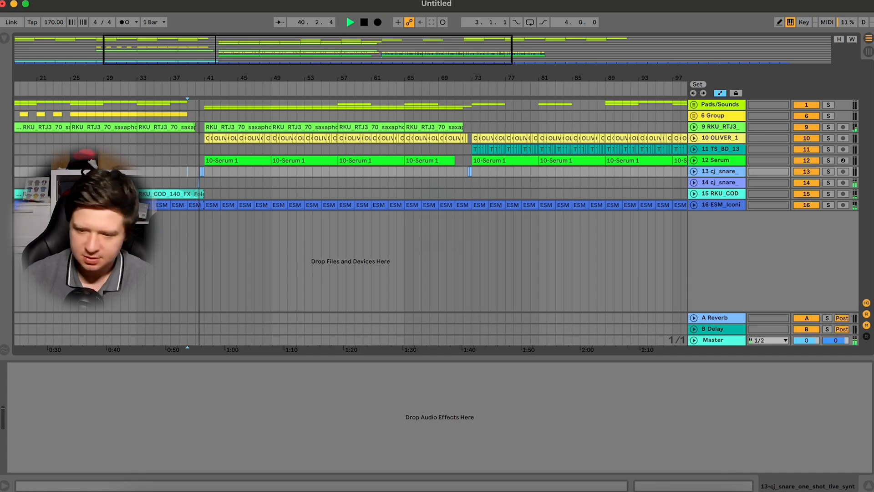
{"action": "left_click", "coordinate": [717, 205]}
{"action": "key", "text": "space"}
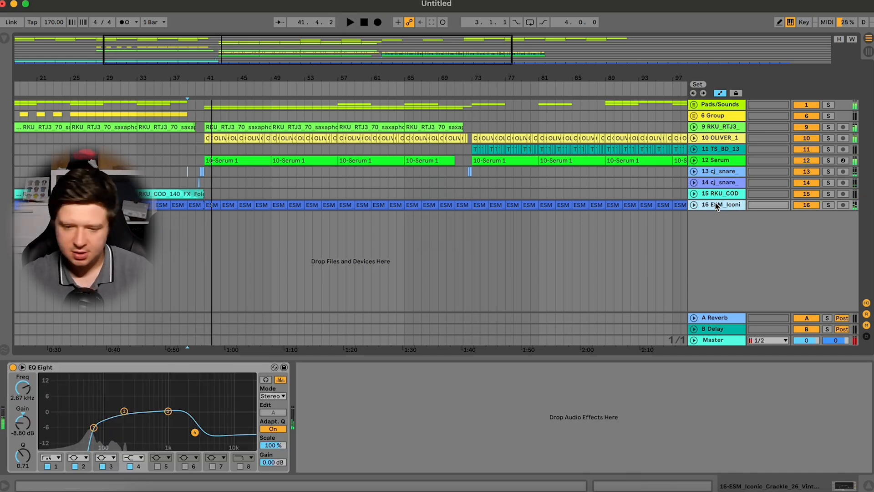
{"action": "key", "text": "super+t"}
Switch to Splice and search the samples for "soul vocal"
{"action": "left_click", "coordinate": [623, 488]}
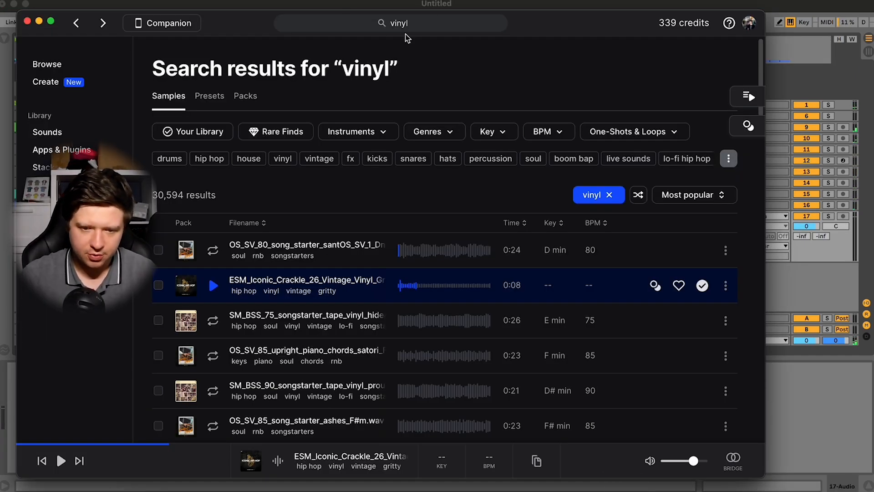
{"action": "left_click", "coordinate": [422, 19]}
{"action": "type", "text": "soul"}
{"action": "type", "text": " boo"}
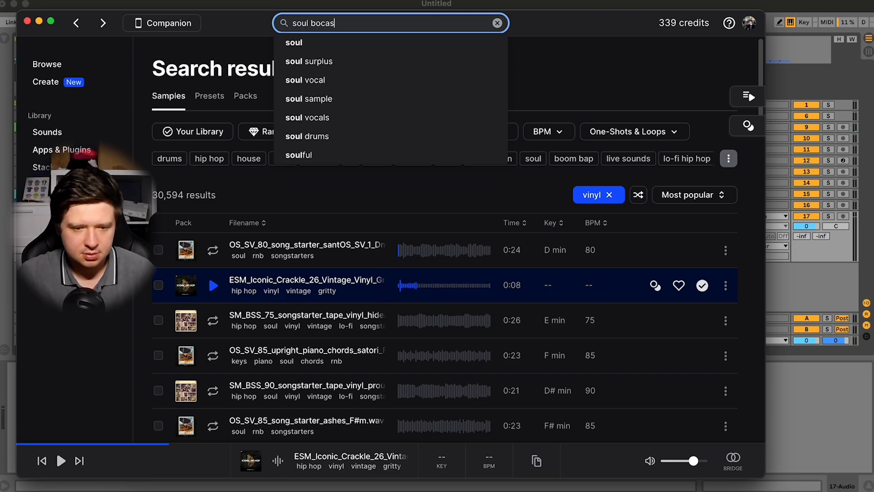
{"action": "key", "text": "BackSpace"}
{"action": "key", "text": "BackSpace"}
{"action": "key", "text": "BackSpace"}
{"action": "key", "text": "BackSpace"}
{"action": "type", "text": "vocal"}
{"action": "key", "text": "Return"}
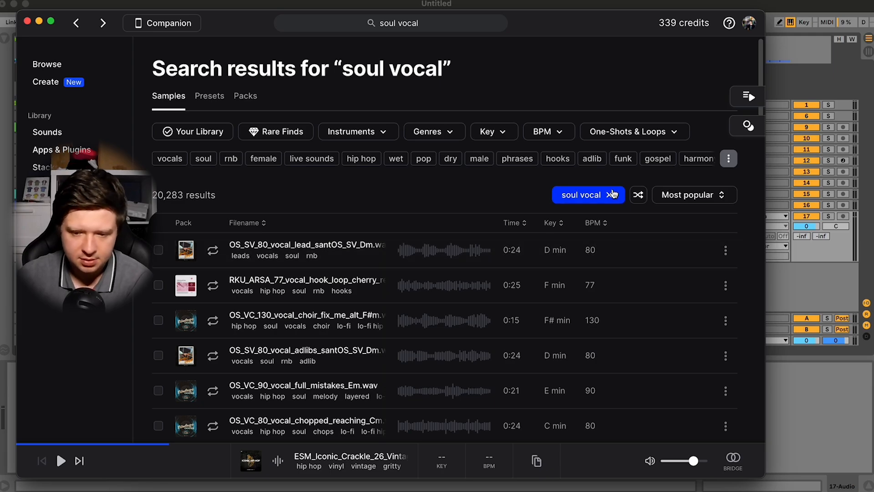
Preview the soul vocal results one after another, from OS_SV_80_vocal_lead_santOS_SV_Dm.wav down to the OS_SV_85_vocal_choir_patience sample
{"action": "left_click", "coordinate": [656, 132]}
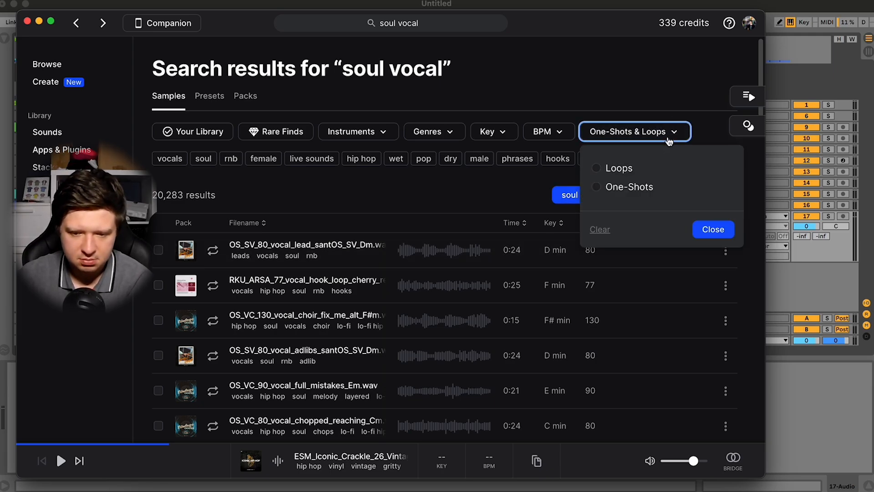
{"action": "left_click", "coordinate": [213, 249]}
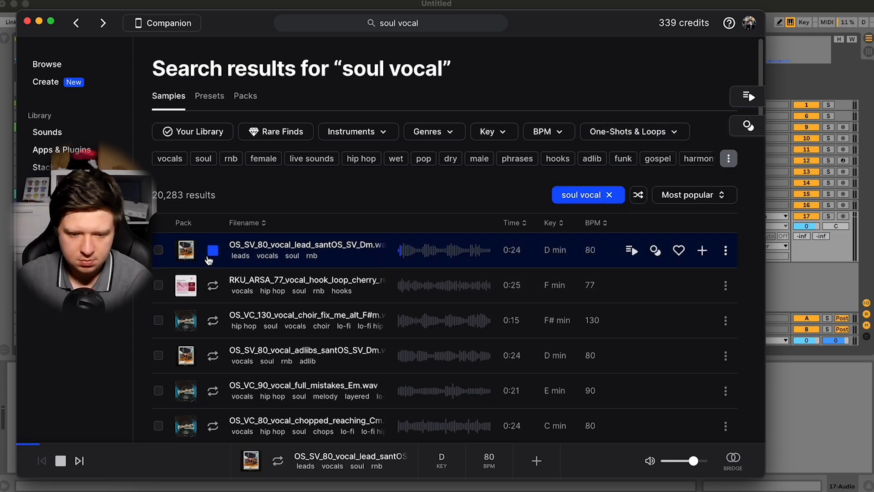
{"action": "key", "text": "Down"}
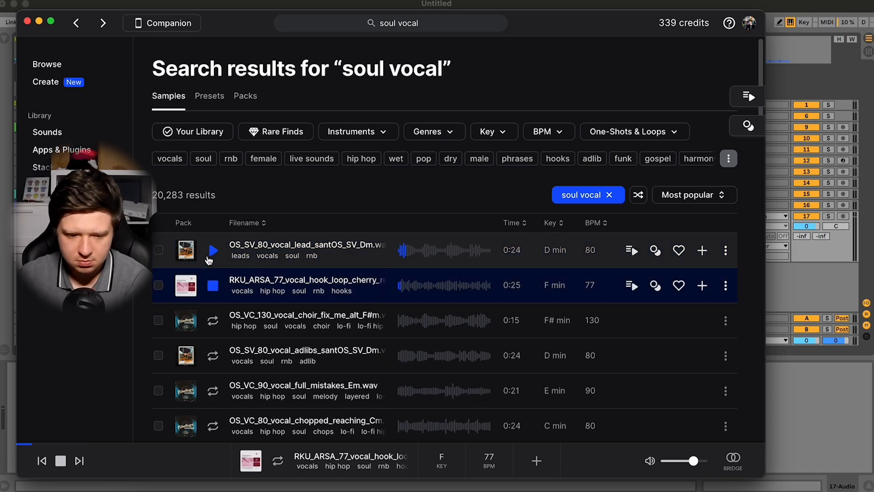
{"action": "key", "text": "Down"}
{"action": "key", "text": "Down"}
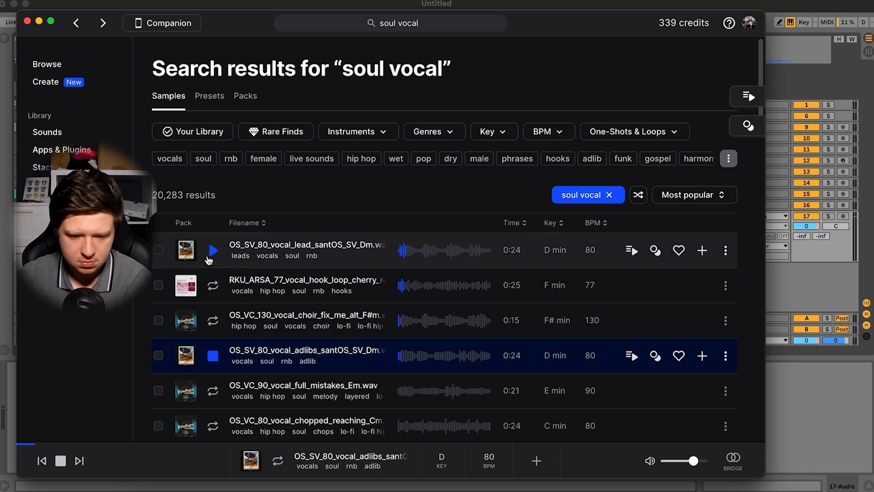
{"action": "key", "text": "Down"}
{"action": "key", "text": "Down"}
{"action": "key", "text": "Down"}
{"action": "key", "text": "Down"}
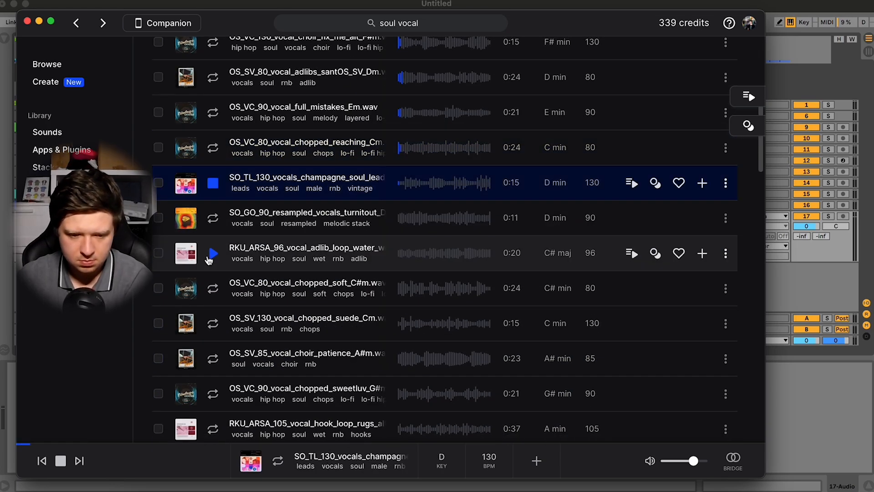
{"action": "key", "text": "Down"}
{"action": "key", "text": "Down"}
{"action": "key", "text": "Down"}
{"action": "key", "text": "Down"}
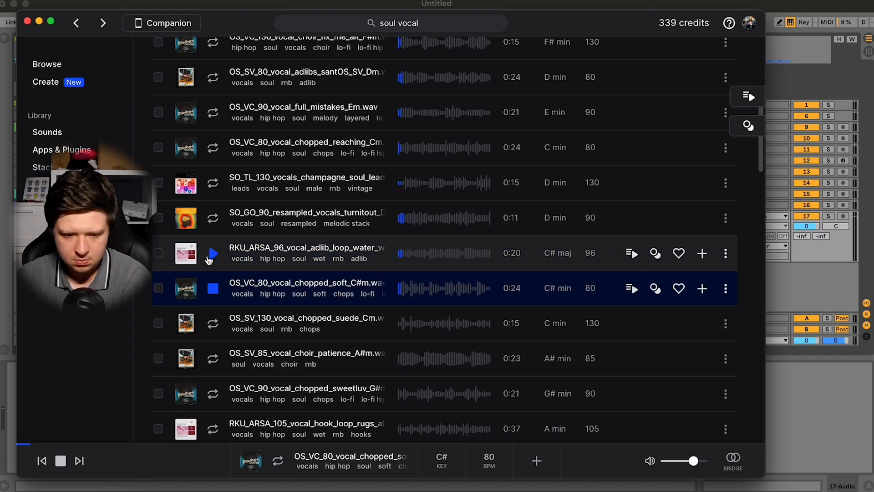
{"action": "key", "text": "space"}
Search the samples for "oh yeah" and preview the first results down to the 154 BPM ambient vocal loop
{"action": "left_click", "coordinate": [421, 20]}
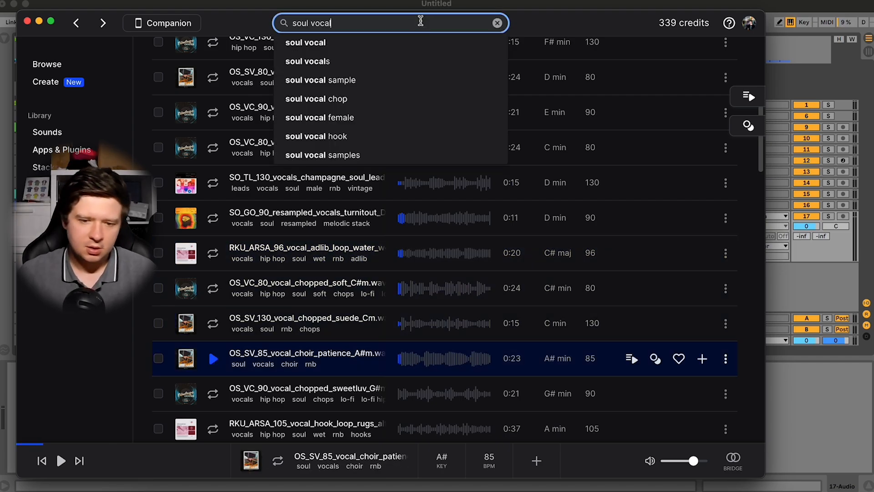
{"action": "key", "text": "Return"}
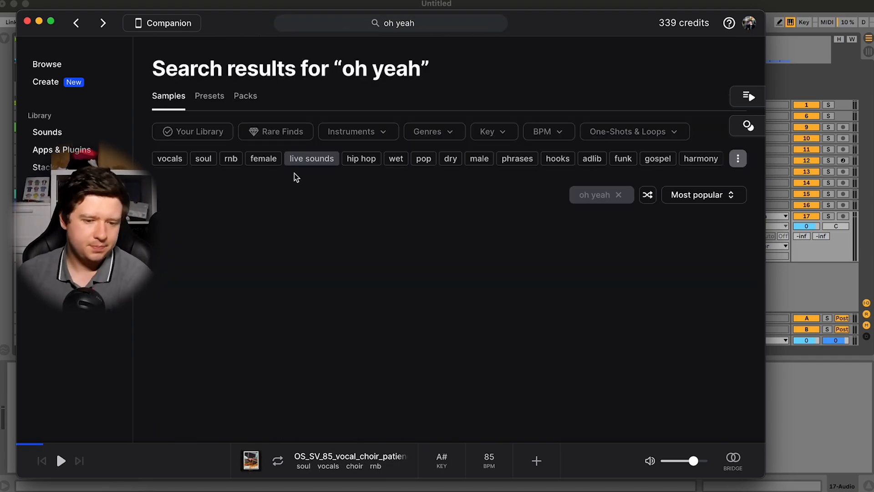
{"action": "left_click", "coordinate": [213, 250]}
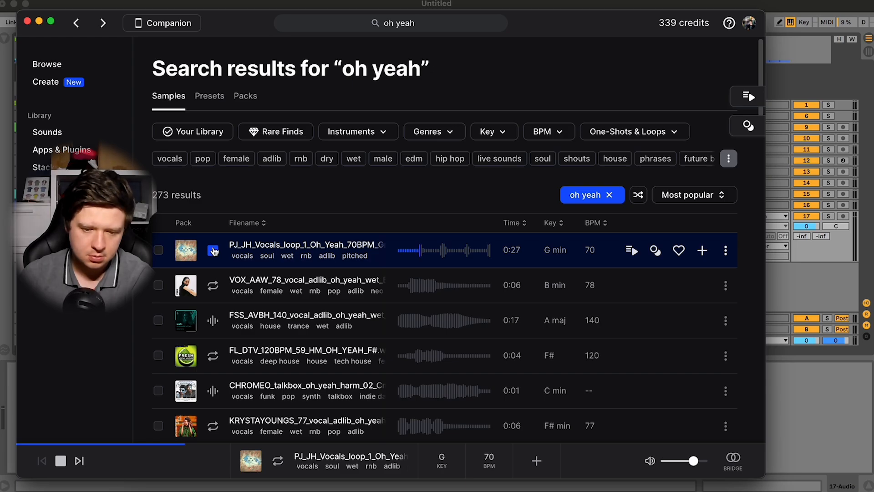
{"action": "key", "text": "Down"}
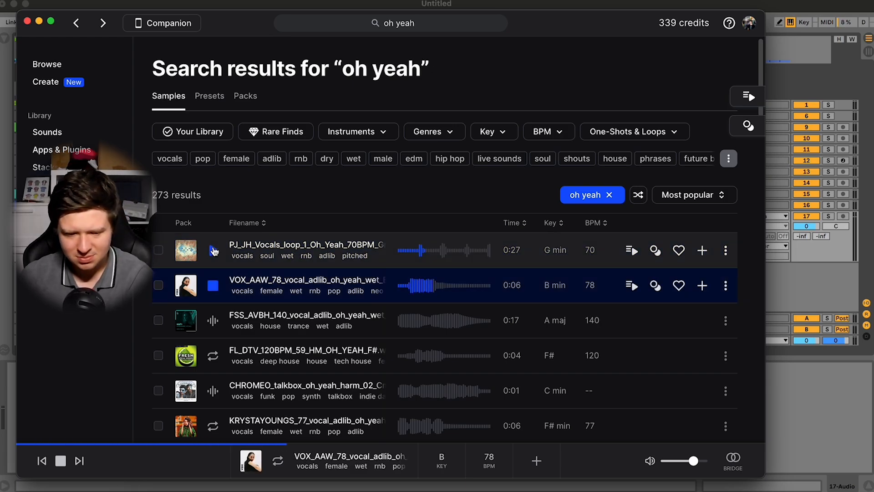
{"action": "key", "text": "Down"}
{"action": "key", "text": "Down"}
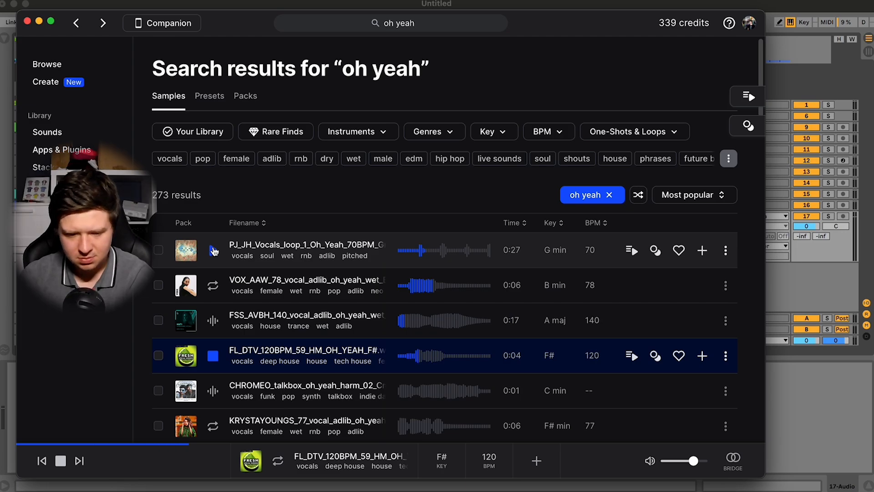
{"action": "key", "text": "Down"}
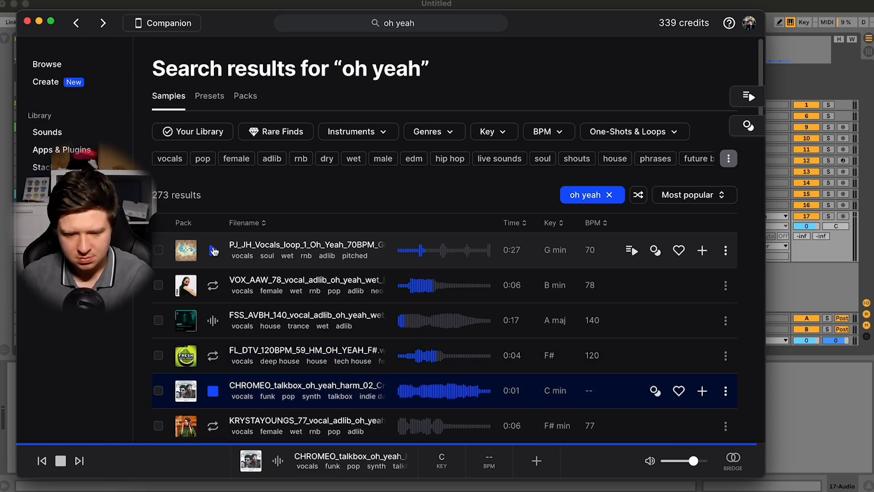
{"action": "key", "text": "Down"}
{"action": "key", "text": "Down"}
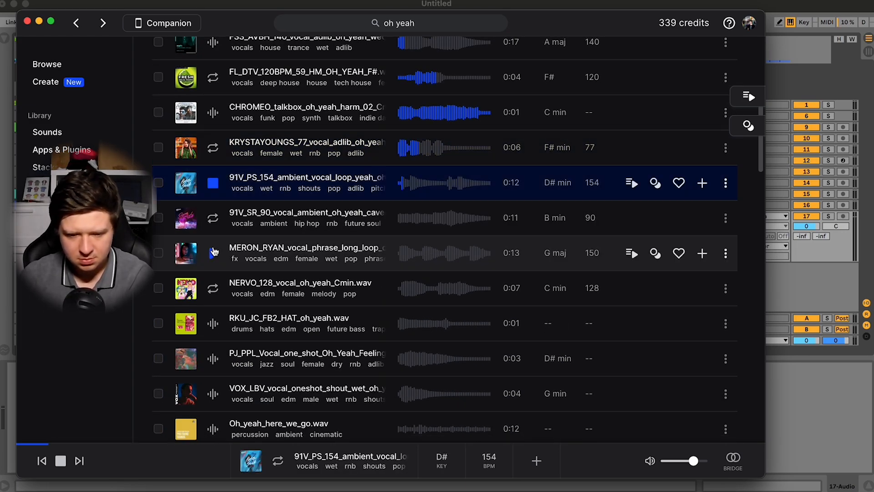
Preview the following "oh yeah" results and add the 4-second VOX_LBV wet shout one-shot in G minor to the library
{"action": "key", "text": "Down"}
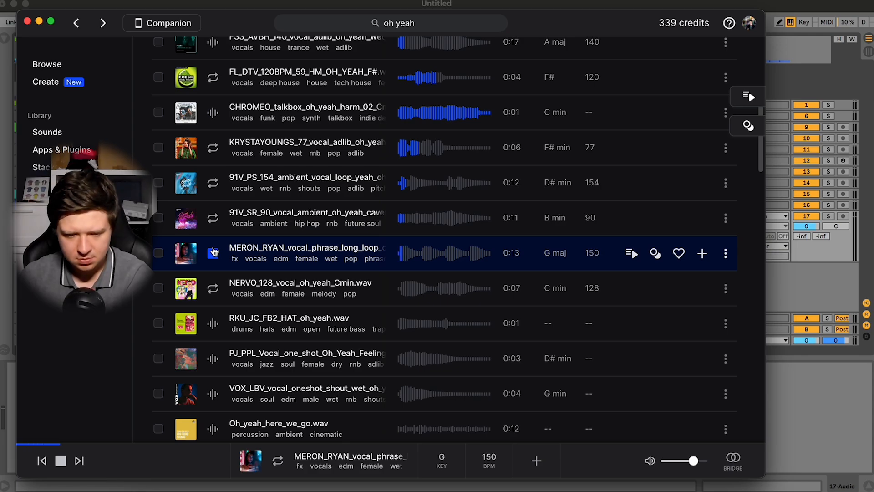
{"action": "key", "text": "Down"}
{"action": "key", "text": "Down"}
{"action": "key", "text": "Down"}
{"action": "key", "text": "Down"}
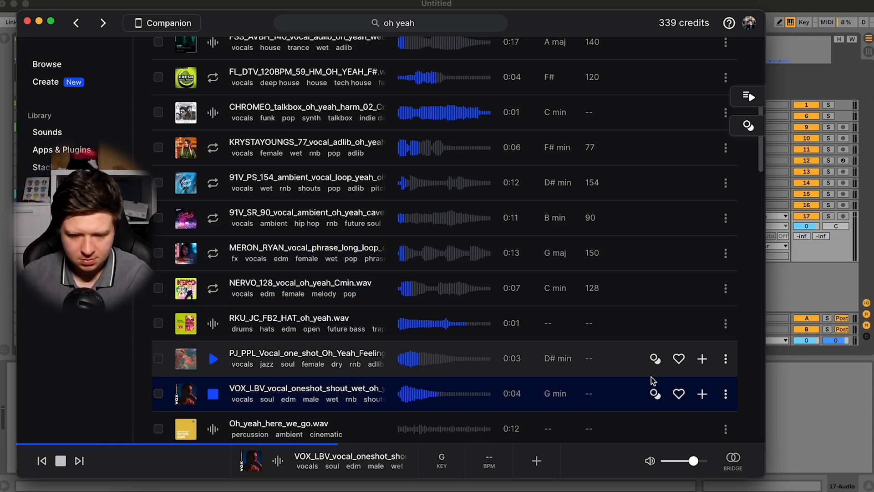
{"action": "left_click", "coordinate": [711, 398]}
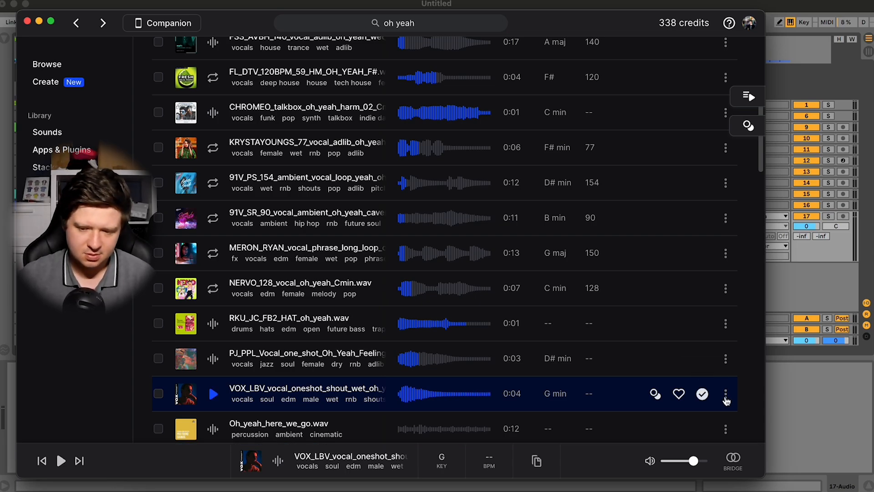
Preview further "oh yeah" results, from Oh_yeah_here_we_go.wav down to the dry VOX_LBV shout one-shot
{"action": "key", "text": "Down"}
{"action": "key", "text": "Down"}
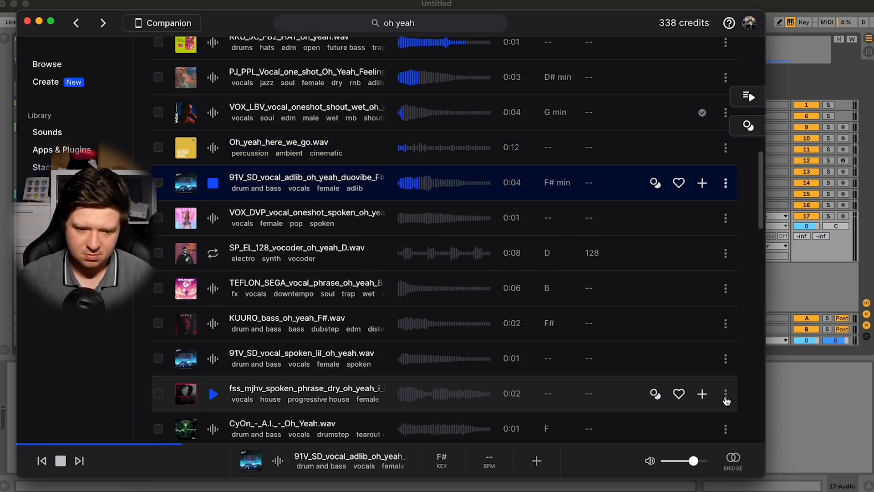
{"action": "key", "text": "Down"}
{"action": "key", "text": "Down"}
{"action": "key", "text": "Down"}
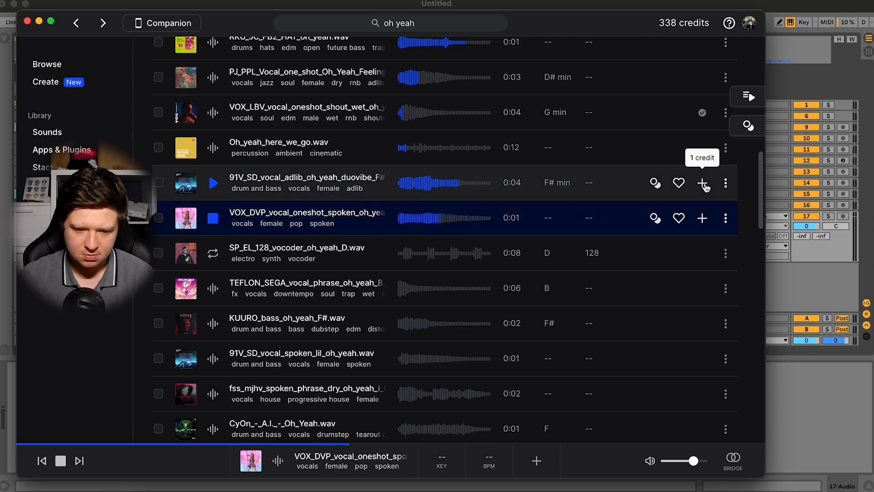
{"action": "key", "text": "Down"}
{"action": "key", "text": "Down"}
{"action": "key", "text": "Down"}
{"action": "key", "text": "Down"}
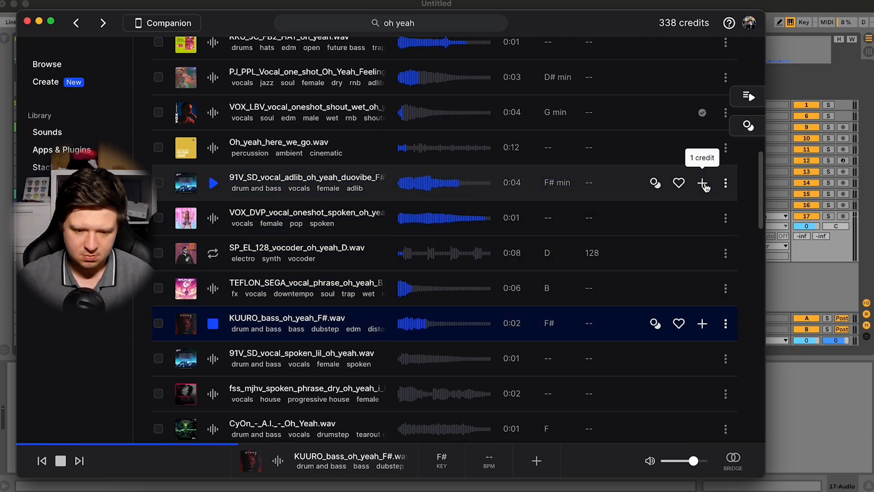
{"action": "key", "text": "Down"}
{"action": "key", "text": "Down"}
{"action": "key", "text": "Down"}
{"action": "key", "text": "Down"}
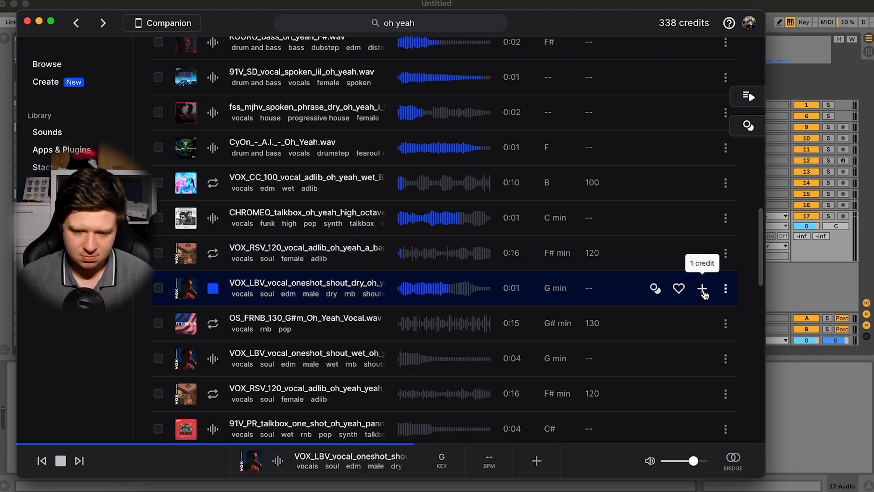
Preview the next samples and add VOX_LBV_vocal_oneshot_shout_wet_oh_yeah_power_Gm to the library
{"action": "key", "text": "Down"}
{"action": "key", "text": "Down"}
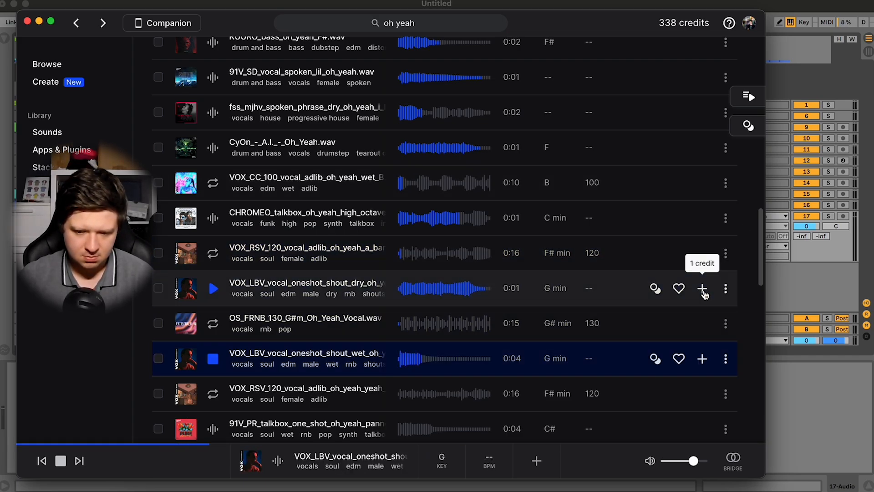
{"action": "left_click", "coordinate": [726, 359]}
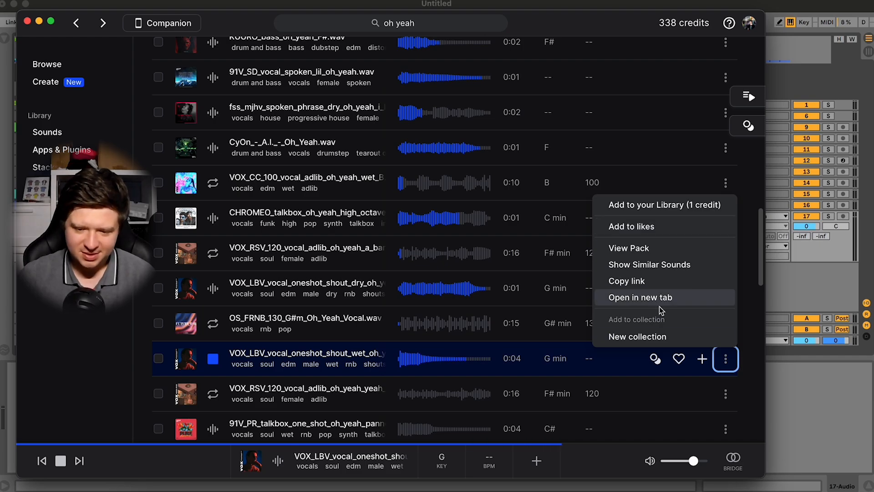
{"action": "left_click", "coordinate": [708, 367]}
Preview the next two results, and copy the VOX_LBV_vocal_oneshot_shout_wet_oh_yeah_power_Gm sample from the list
{"action": "key", "text": "Down"}
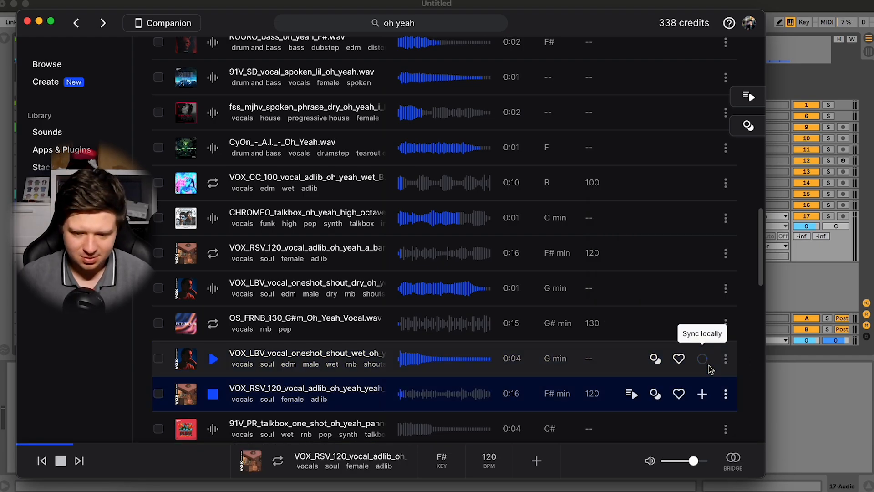
{"action": "scroll", "coordinate": [706, 367], "scroll_direction": "down", "scroll_amount": 6}
{"action": "key", "text": "Down"}
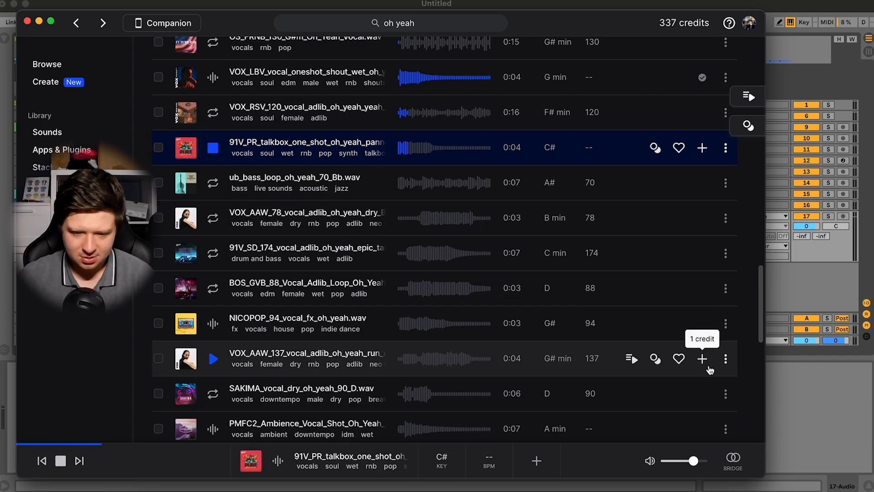
{"action": "left_click", "coordinate": [725, 77]}
{"action": "left_click", "coordinate": [683, 97]}
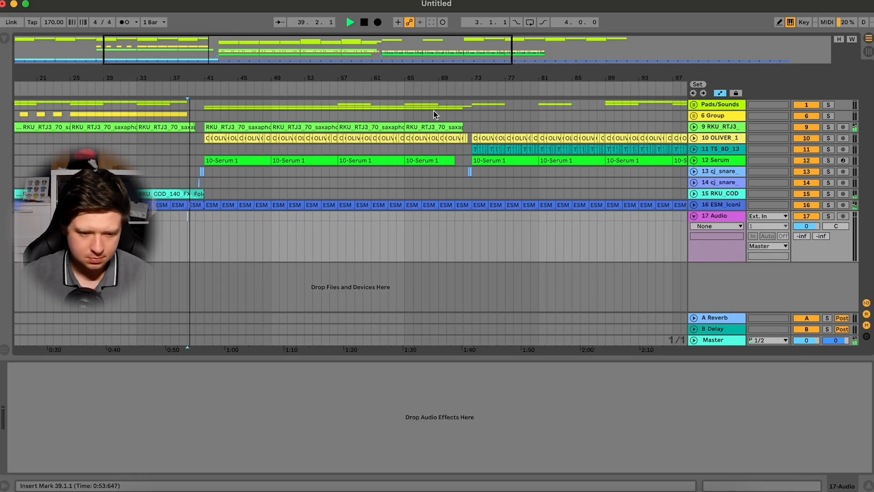
Paste the copied "oh yeah" shout sample onto track 17 at position 40.3.1 in the Ableton Live arrangement
{"action": "scroll", "coordinate": [241, 157], "scroll_direction": "up", "scroll_amount": 10}
{"action": "scroll", "coordinate": [276, 158], "scroll_direction": "left", "scroll_amount": 8}
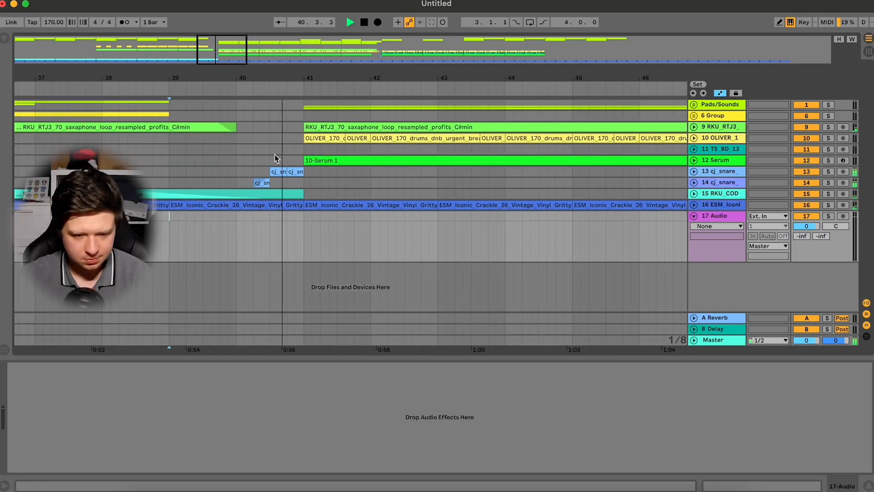
{"action": "left_click", "coordinate": [269, 220]}
{"action": "key", "text": "super+v"}
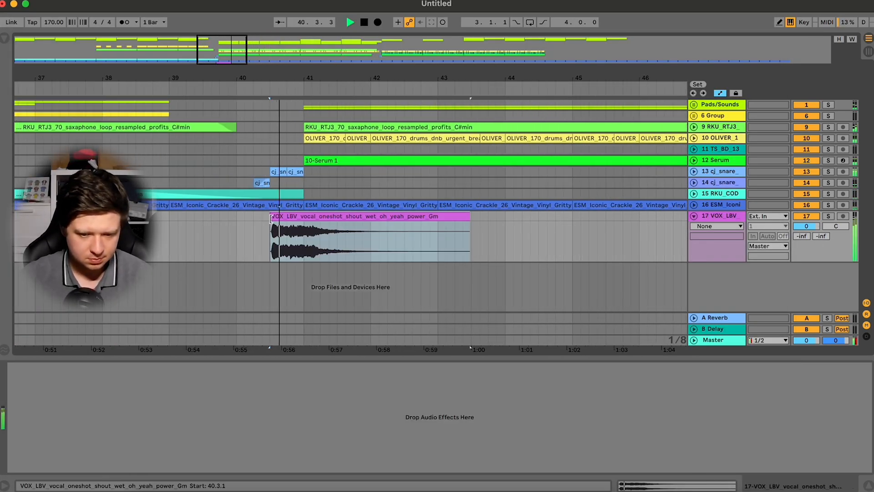
Transpose the vocal shout clip on track 17 up in semitone steps to +7 st, auditioning it against the arrangement between changes
{"action": "key", "text": "space"}
{"action": "double_click", "coordinate": [312, 218]}
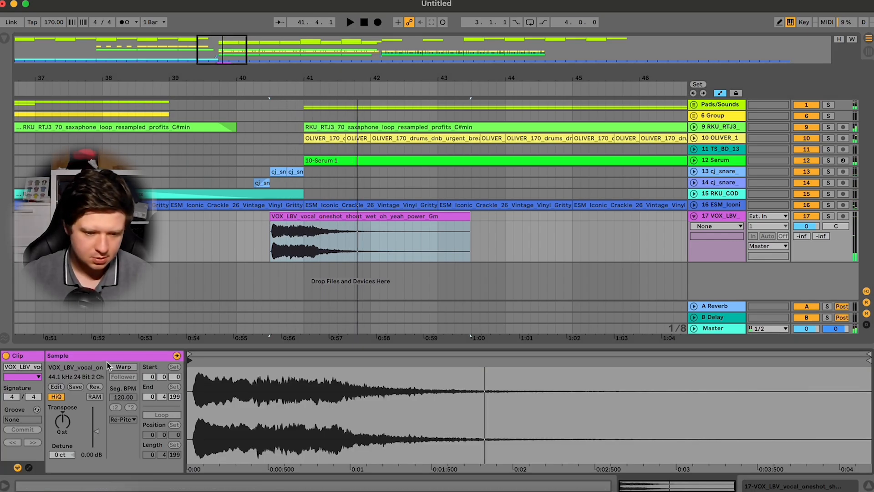
{"action": "key", "text": "Up"}
{"action": "key", "text": "Up"}
{"action": "key", "text": "Up"}
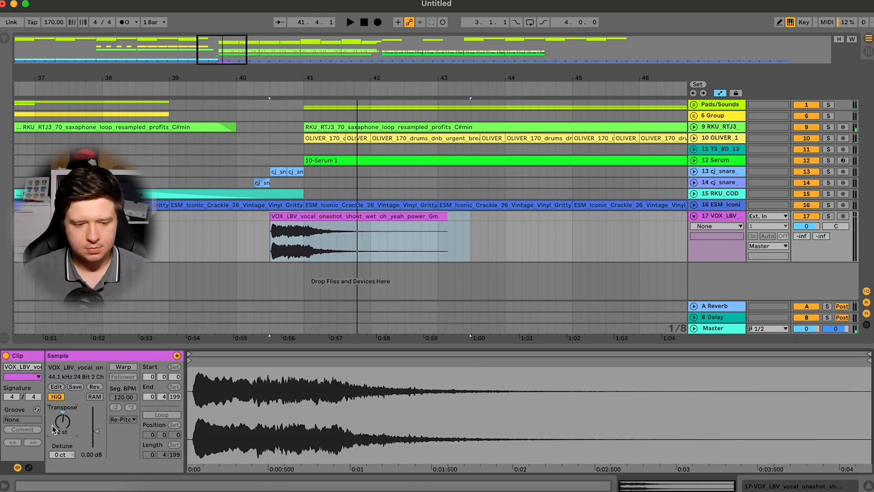
{"action": "key", "text": "space"}
{"action": "key", "text": "space"}
{"action": "key", "text": "Up"}
{"action": "key", "text": "Up"}
{"action": "key", "text": "space"}
{"action": "key", "text": "space"}
{"action": "key", "text": "Up"}
{"action": "key", "text": "space"}
{"action": "key", "text": "space"}
{"action": "key", "text": "Up"}
{"action": "key", "text": "space"}
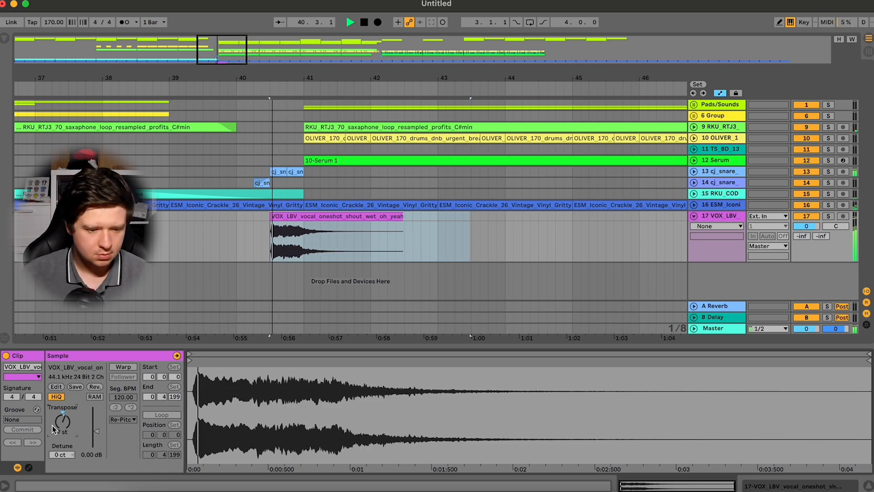
Transpose the vocal shout clip on track 17 down an octave to -5 st and audition it against the arrangement
{"action": "key", "text": "space"}
{"action": "key", "text": "shift+Down"}
{"action": "key", "text": "space"}
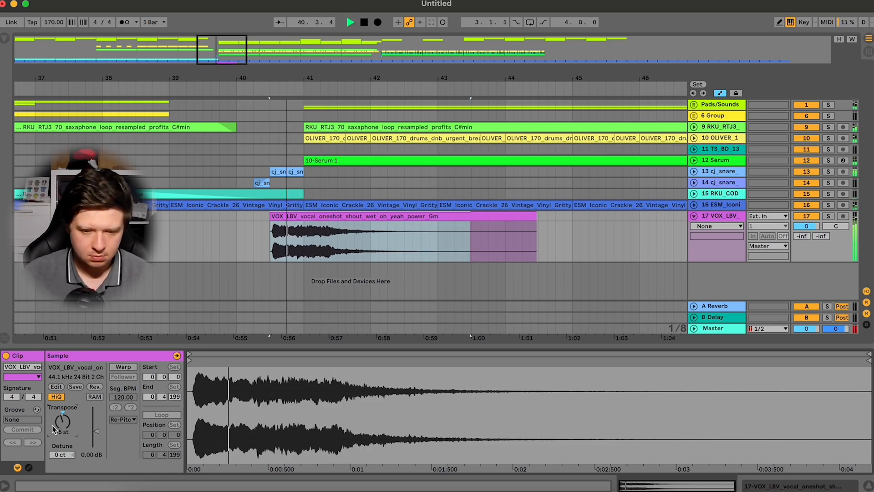
{"action": "left_click", "coordinate": [102, 241]}
Reposition the vocal shout clip to start at 40.2.1 and set track 17's volume to -6.0 dB, auditioning the result
{"action": "left_click_drag", "start_coordinate": [323, 218], "coordinate": [289, 217]}
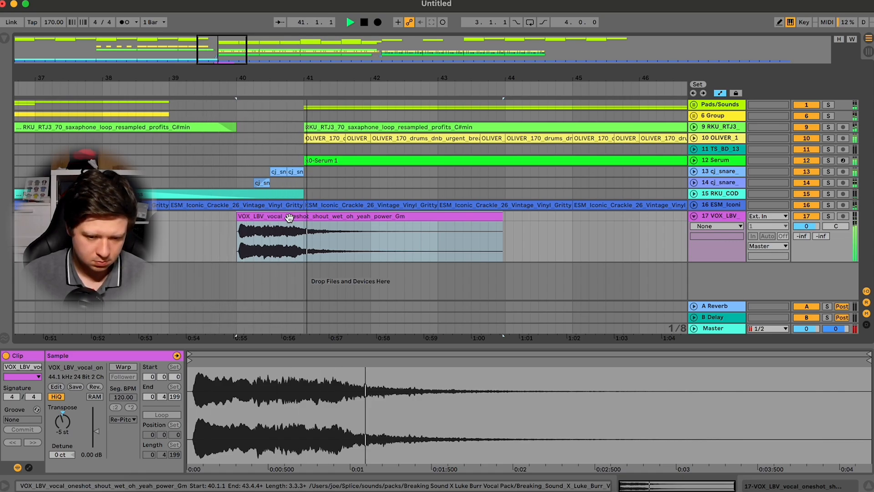
{"action": "left_click", "coordinate": [287, 222]}
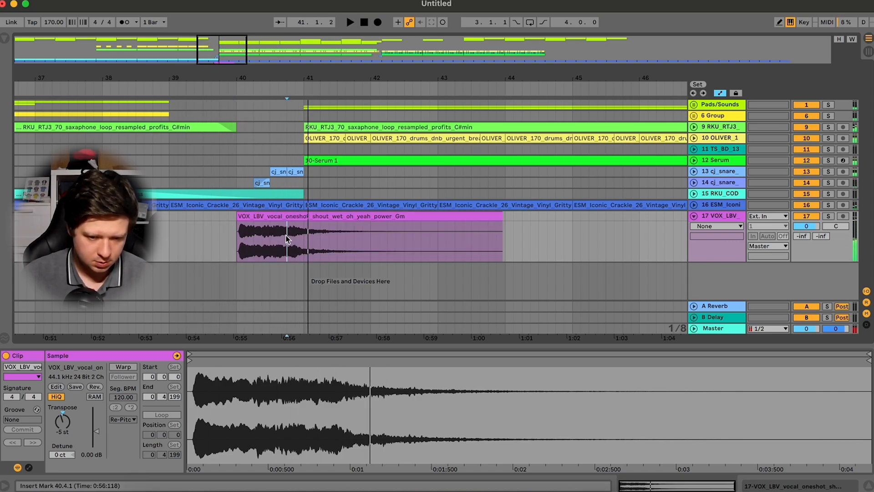
{"action": "left_click", "coordinate": [337, 216], "text": "shift"}
{"action": "key", "text": "Delete"}
{"action": "left_click_drag", "start_coordinate": [338, 216], "coordinate": [253, 223]}
{"action": "left_click", "coordinate": [273, 216]}
{"action": "key", "text": "Delete"}
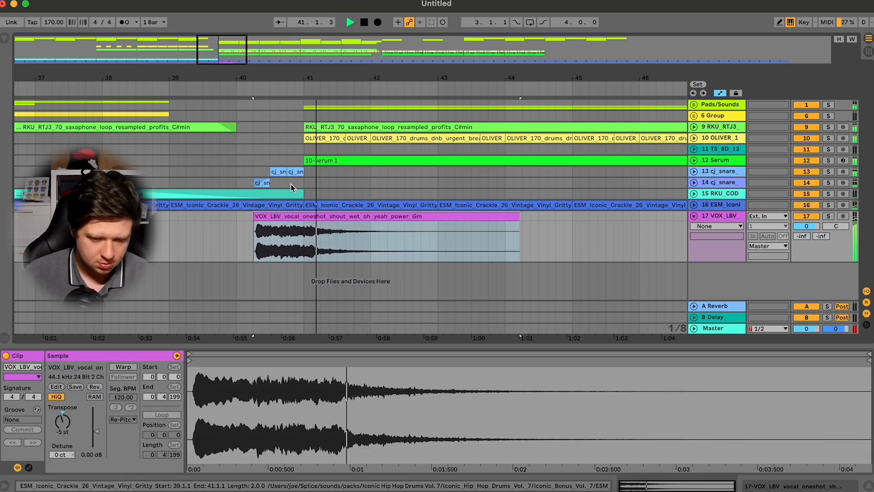
{"action": "left_click_drag", "start_coordinate": [806, 226], "coordinate": [809, 229]}
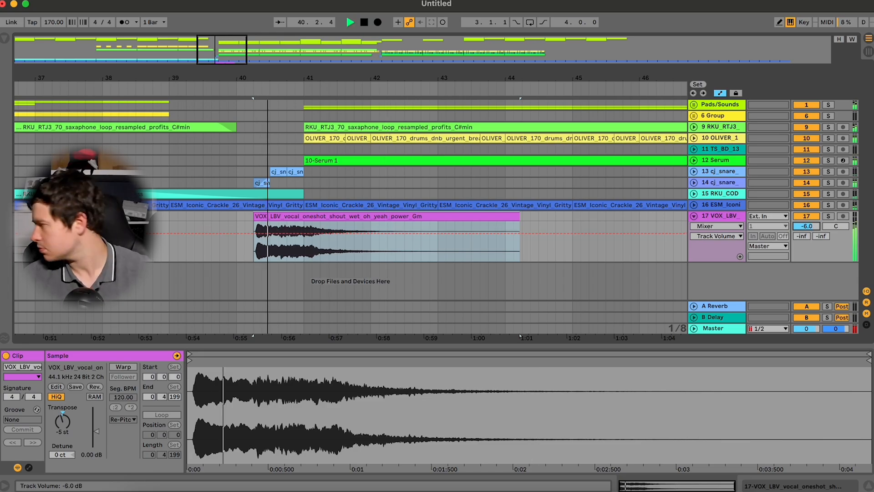
{"action": "key", "text": "space"}
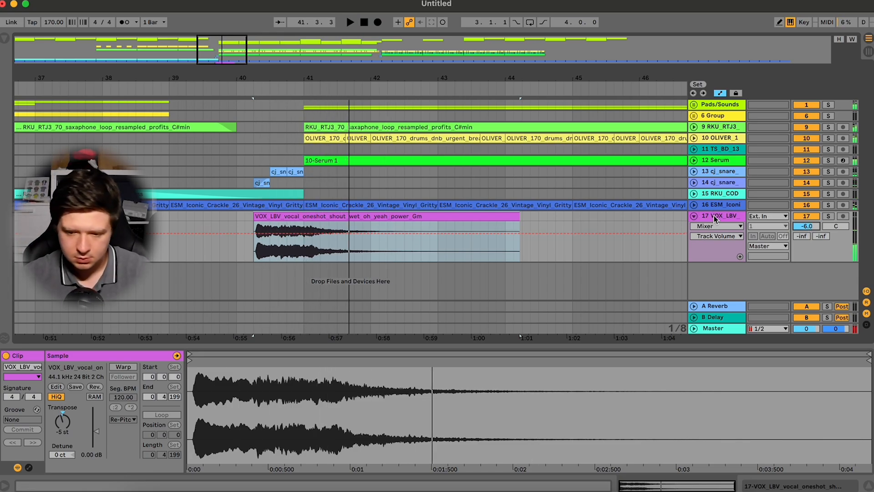
Insert an audio track below track 17 and copy the shout's opening section, 40.2.1 to 40.3.3, onto it at 40.2.1
{"action": "key", "text": "super+t"}
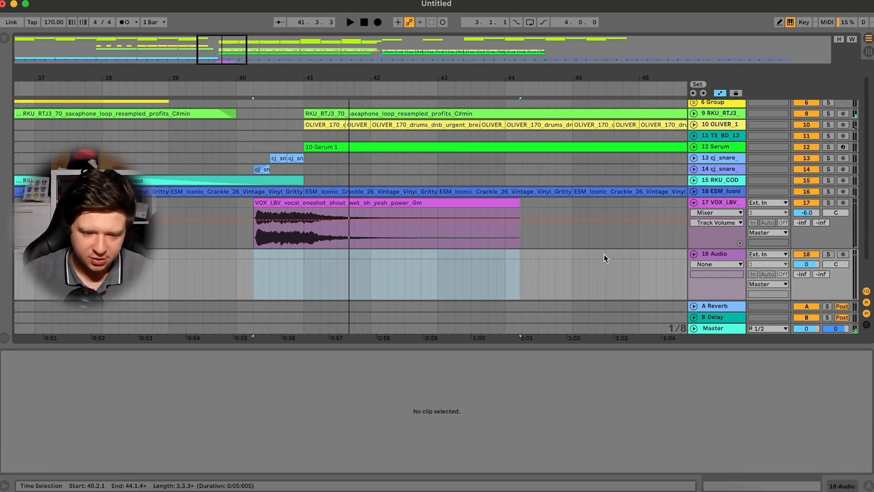
{"action": "left_click_drag", "start_coordinate": [259, 251], "coordinate": [276, 203]}
{"action": "key", "text": "super+c"}
{"action": "left_click", "coordinate": [255, 254]}
{"action": "key", "text": "super+v"}
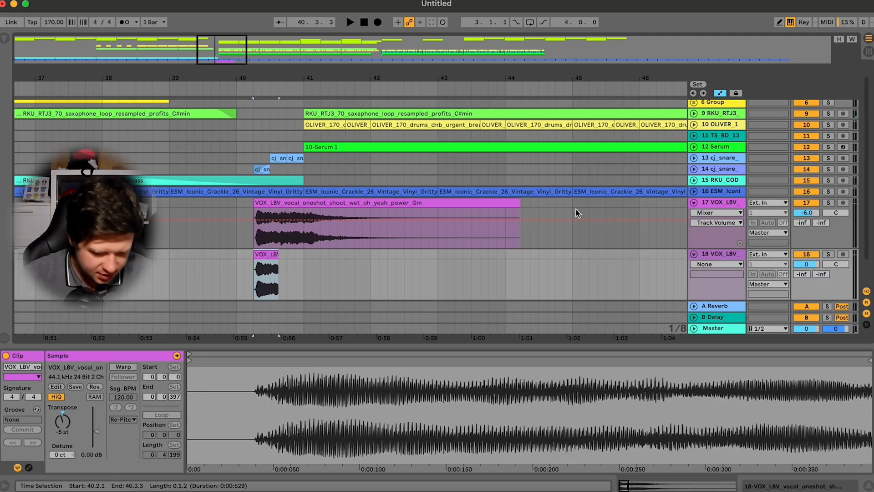
Find the FabFilter Pro-R VST3 plug-in by searching "pro" and load it on track 18
{"action": "double_click", "coordinate": [722, 253]}
{"action": "left_click", "coordinate": [5, 38]}
{"action": "left_click", "coordinate": [56, 37]}
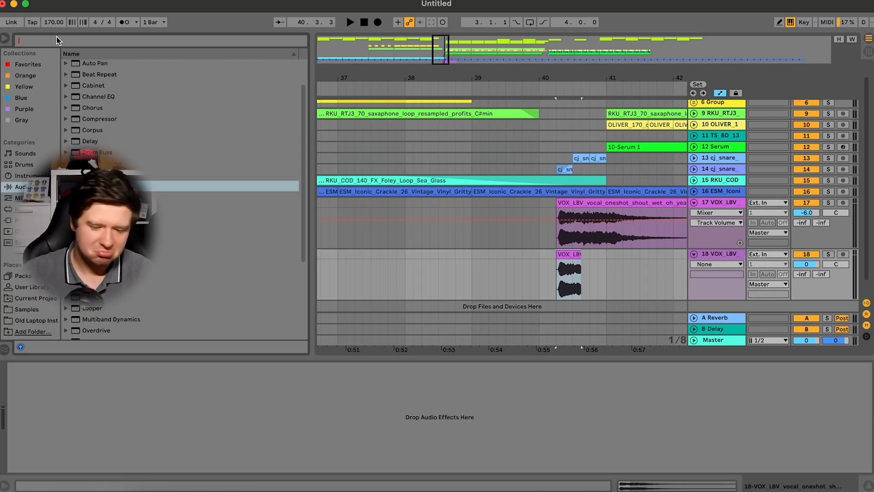
{"action": "type", "text": "pro"}
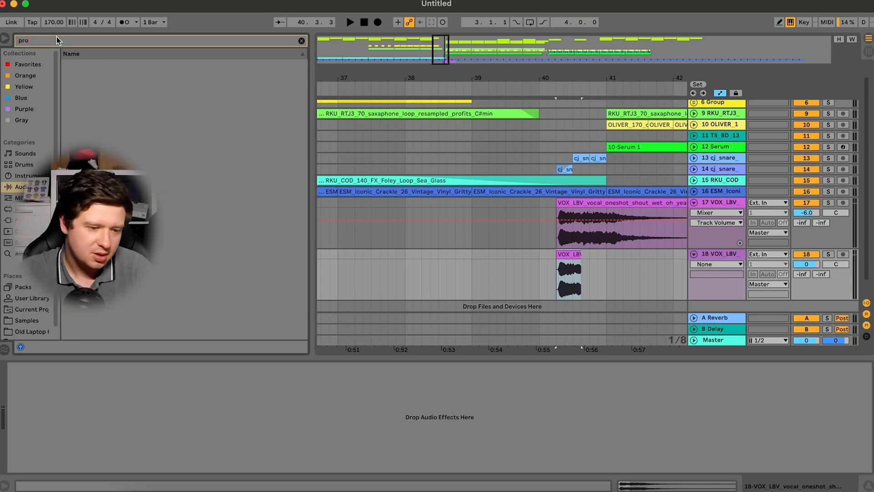
{"action": "left_click", "coordinate": [14, 220]}
{"action": "left_click", "coordinate": [73, 98]}
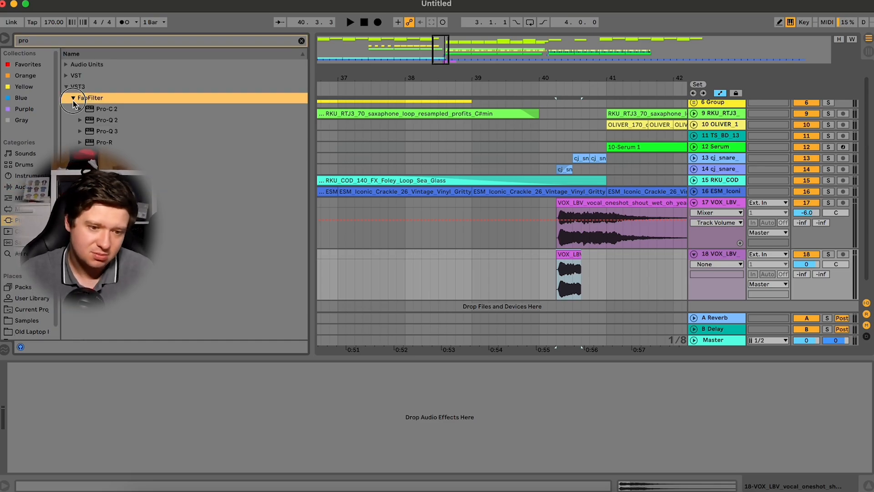
{"action": "double_click", "coordinate": [101, 143]}
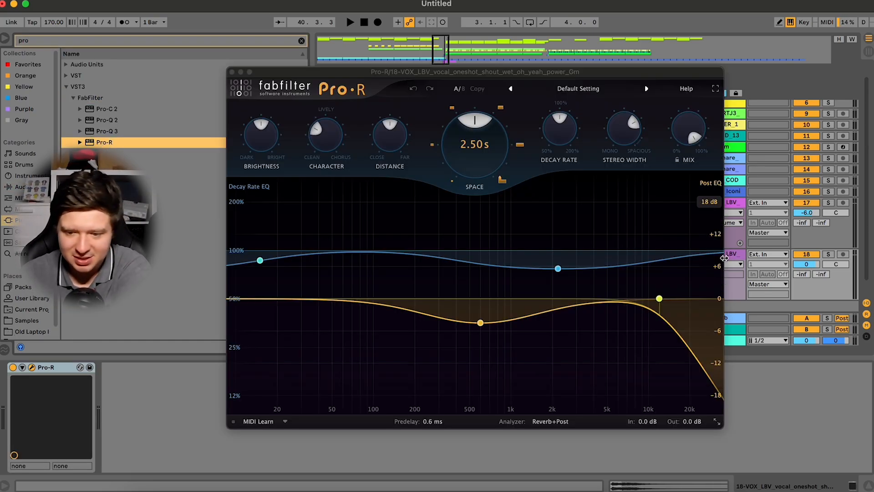
{"action": "left_click", "coordinate": [738, 254]}
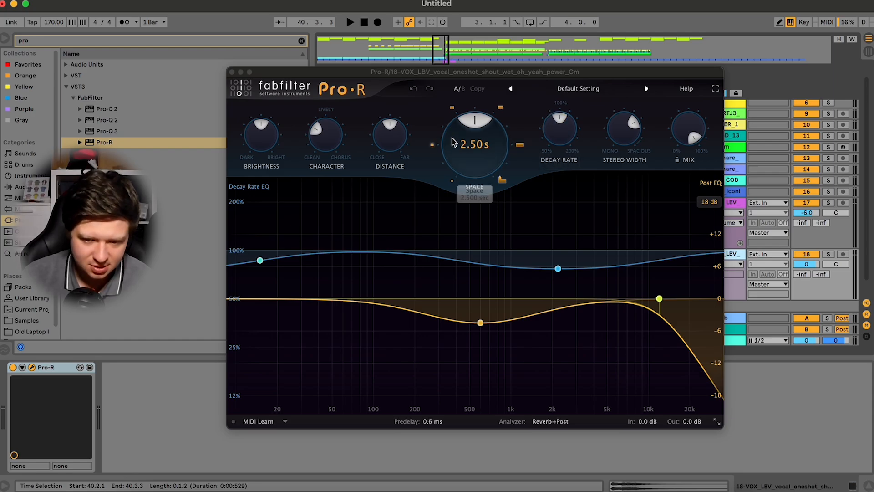
Set Pro-R's space to 1.59 s, boost the decay rate EQ in the high frequencies, and close the plug-in window
{"action": "left_click_drag", "start_coordinate": [452, 136], "coordinate": [469, 168]}
{"action": "left_click_drag", "start_coordinate": [557, 268], "coordinate": [612, 208]}
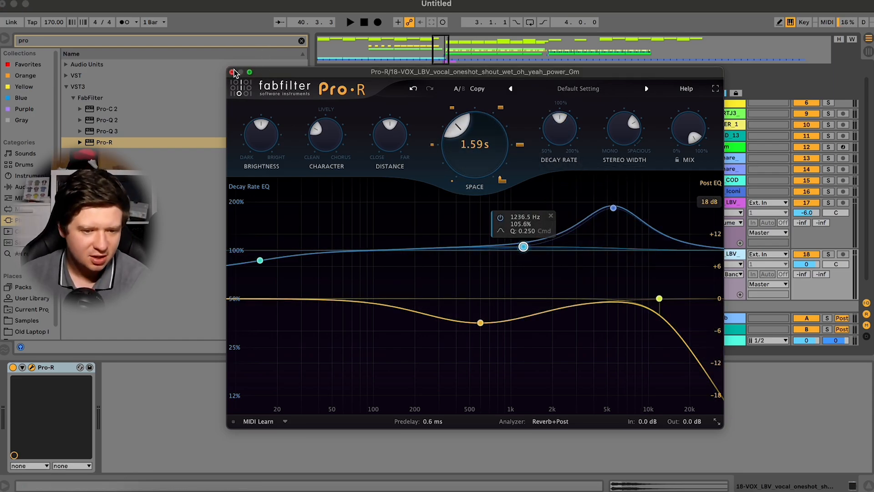
{"action": "left_click", "coordinate": [233, 73]}
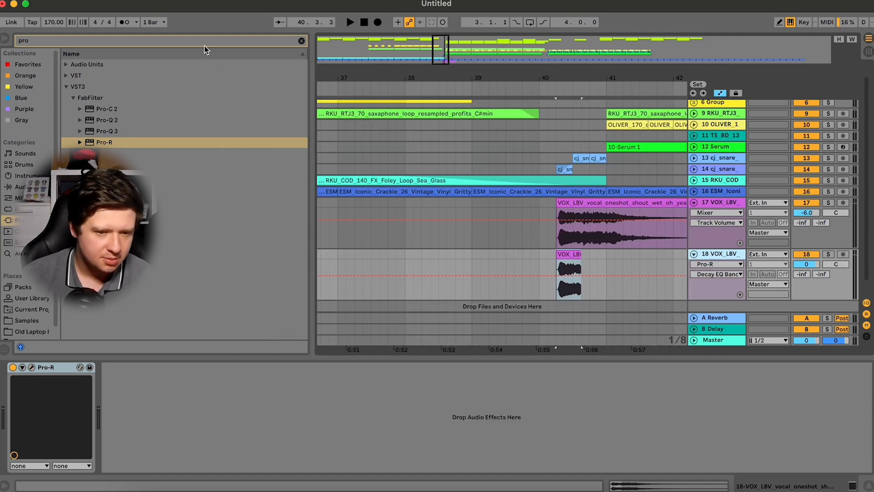
Add the OTT preset of Multiband Dynamics after Pro-R on track 18 and set its amount to 50 %
{"action": "left_click", "coordinate": [203, 45]}
{"action": "type", "text": "ott"}
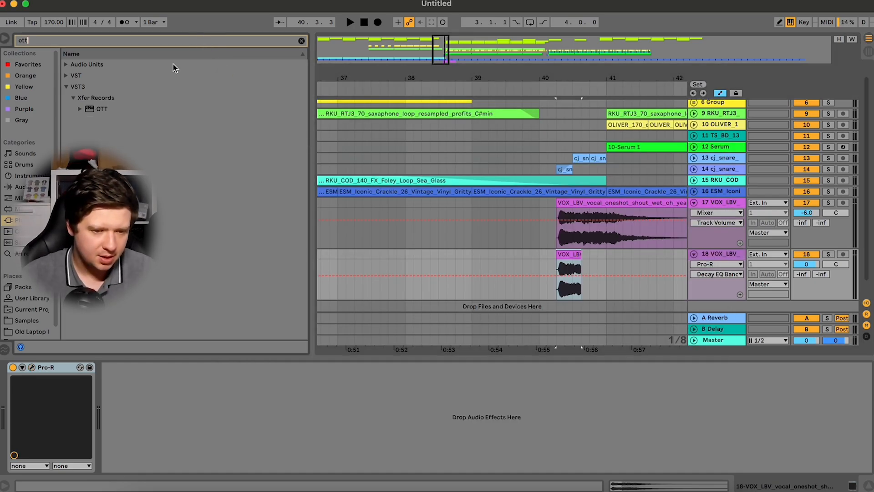
{"action": "left_click", "coordinate": [20, 186]}
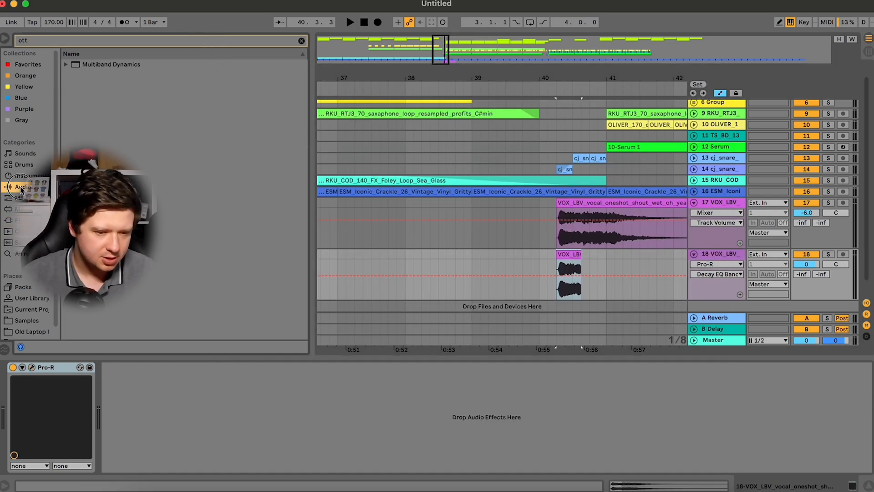
{"action": "left_click", "coordinate": [66, 64]}
{"action": "double_click", "coordinate": [98, 75]}
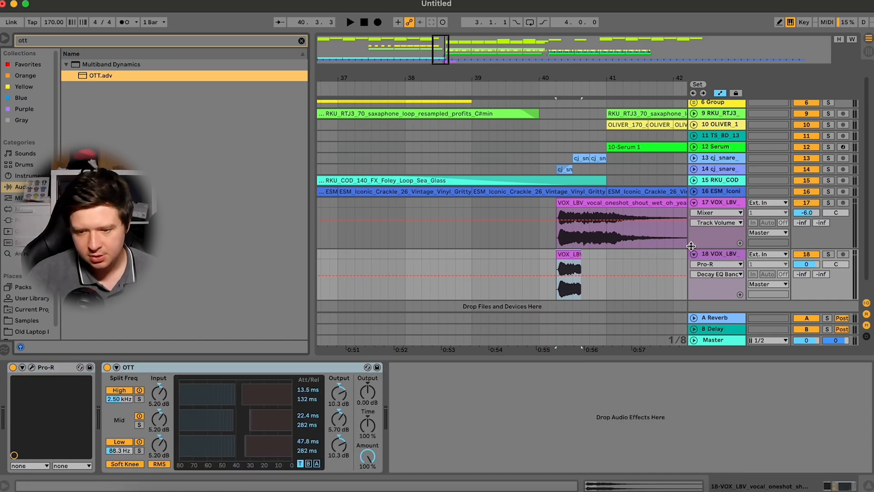
{"action": "left_click", "coordinate": [709, 255]}
{"action": "left_click", "coordinate": [368, 455]}
{"action": "type", "text": "50"}
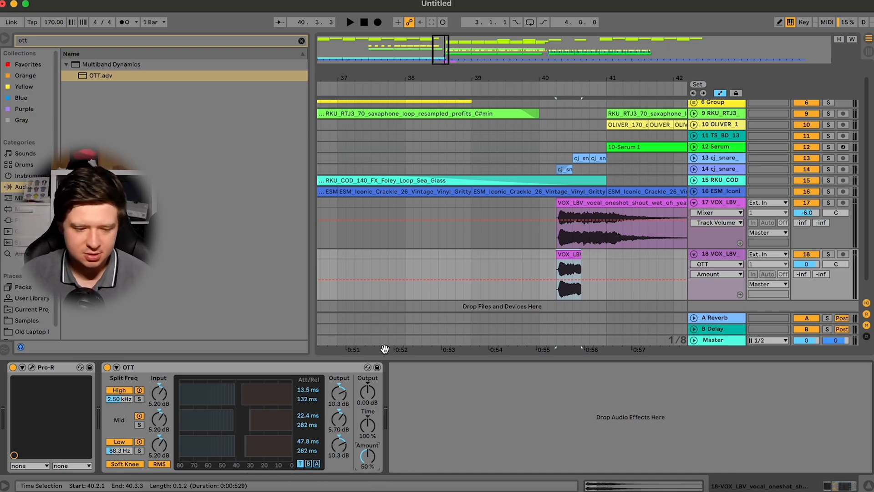
Solo track 18 to audition the reverb, and freeze and flatten the track to audio
{"action": "key", "text": "space"}
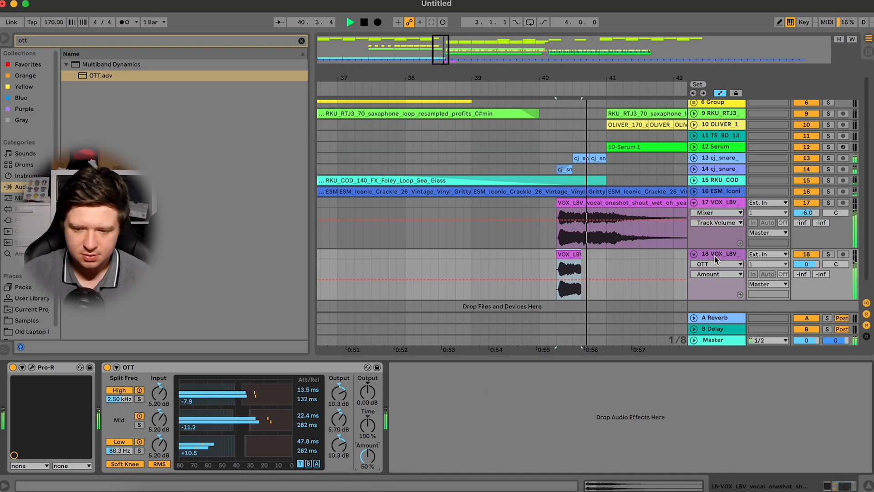
{"action": "left_click", "coordinate": [827, 253]}
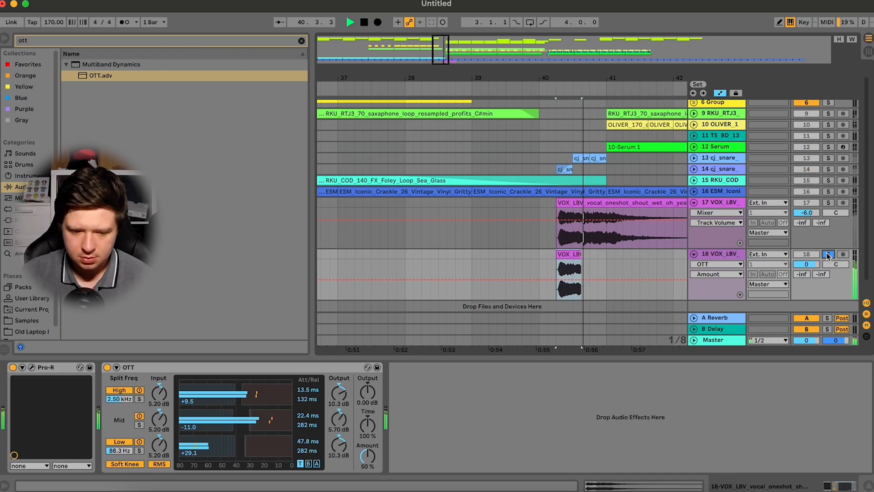
{"action": "right_click", "coordinate": [771, 254]}
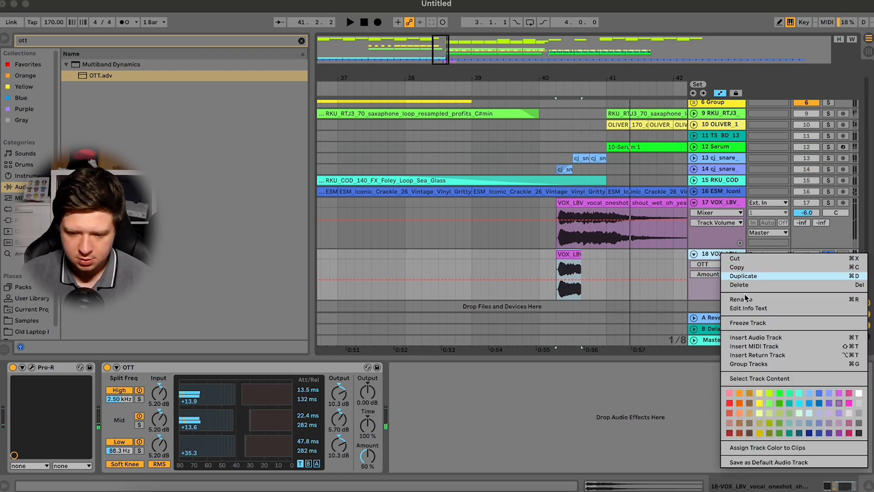
{"action": "left_click", "coordinate": [751, 324]}
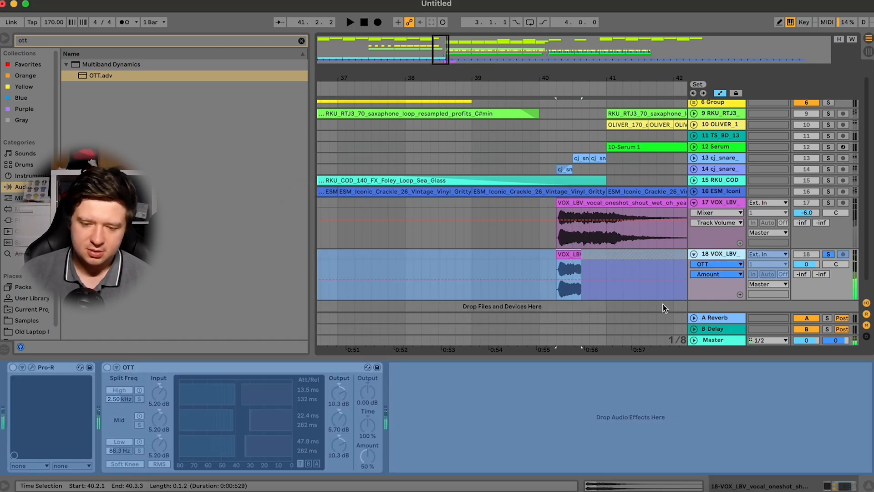
{"action": "right_click", "coordinate": [721, 255]}
{"action": "left_click", "coordinate": [740, 331]}
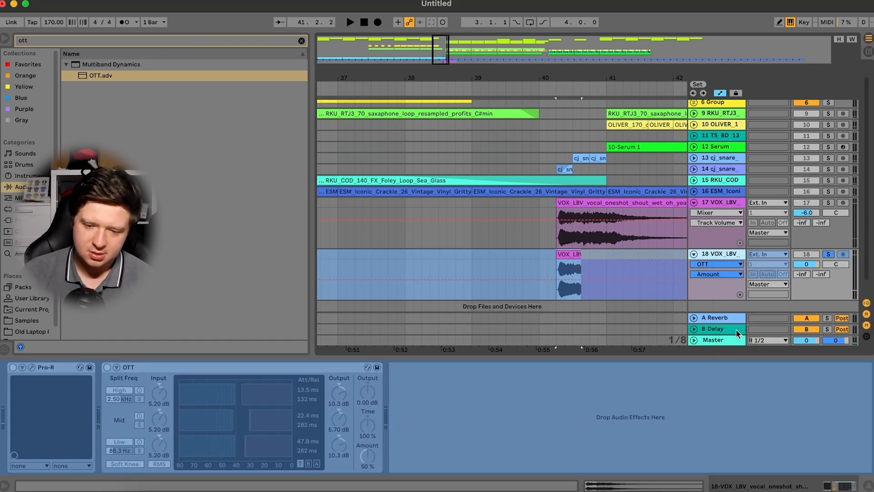
Turn off warping for the flattened shout clip on track 18 and reverse its sample
{"action": "double_click", "coordinate": [559, 258]}
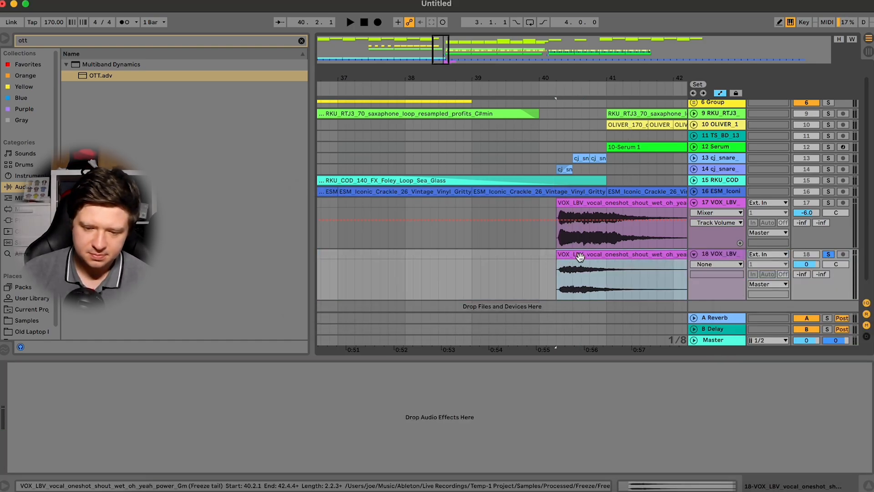
{"action": "left_click", "coordinate": [123, 367]}
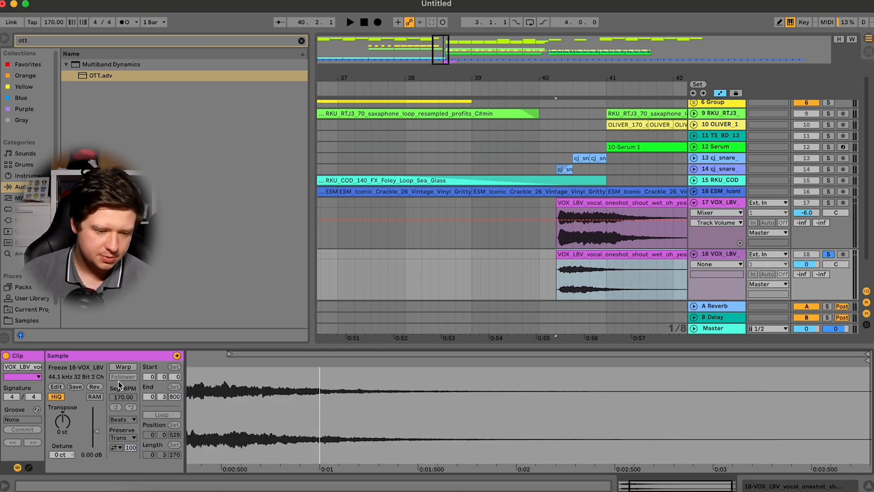
{"action": "left_click", "coordinate": [95, 387]}
{"action": "scroll", "coordinate": [643, 288], "scroll_direction": "right", "scroll_amount": 3}
{"action": "scroll", "coordinate": [643, 288], "scroll_direction": "down", "scroll_amount": 2}
{"action": "scroll", "coordinate": [643, 288], "scroll_direction": "right", "scroll_amount": 2}
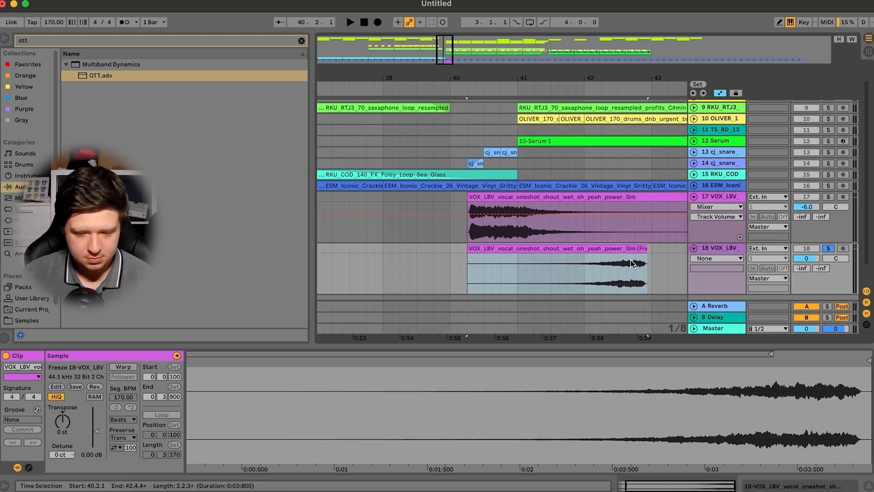
Move the reversed vocal clip on track 18 back to end near bar 40.3, unsolo its track, and hide the automation lanes
{"action": "left_click_drag", "start_coordinate": [636, 258], "coordinate": [483, 257]}
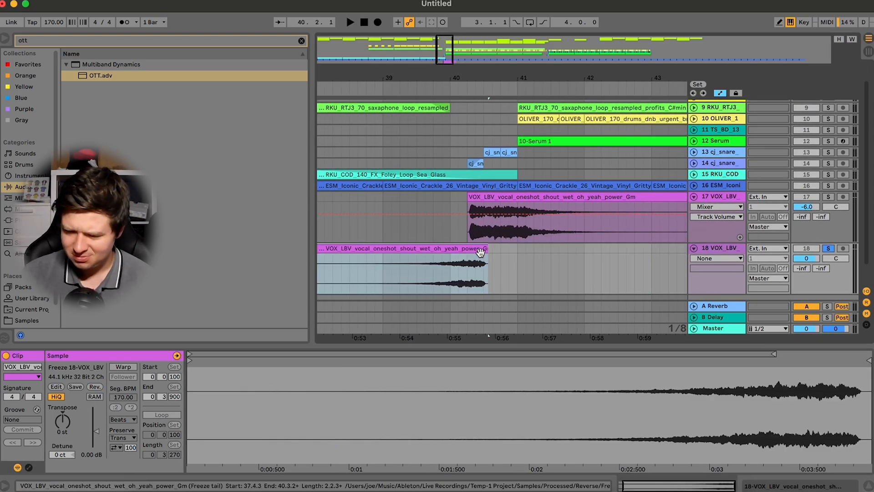
{"action": "left_click", "coordinate": [828, 249]}
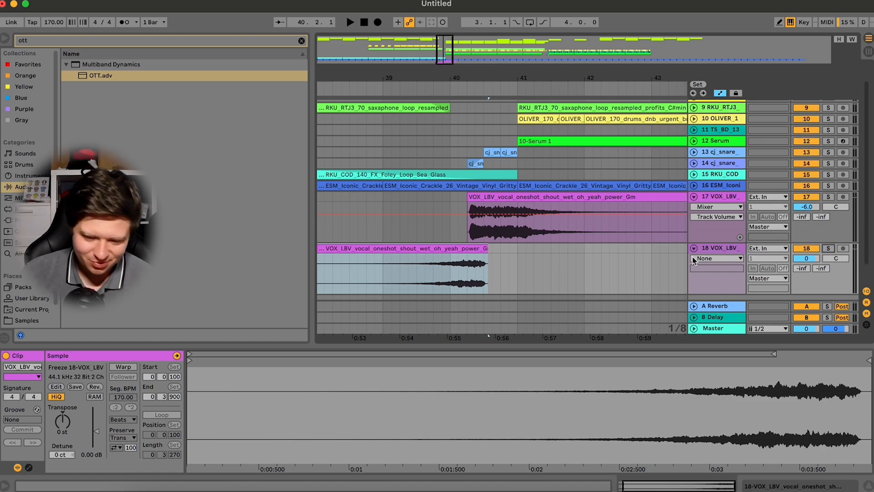
{"action": "left_click", "coordinate": [721, 94]}
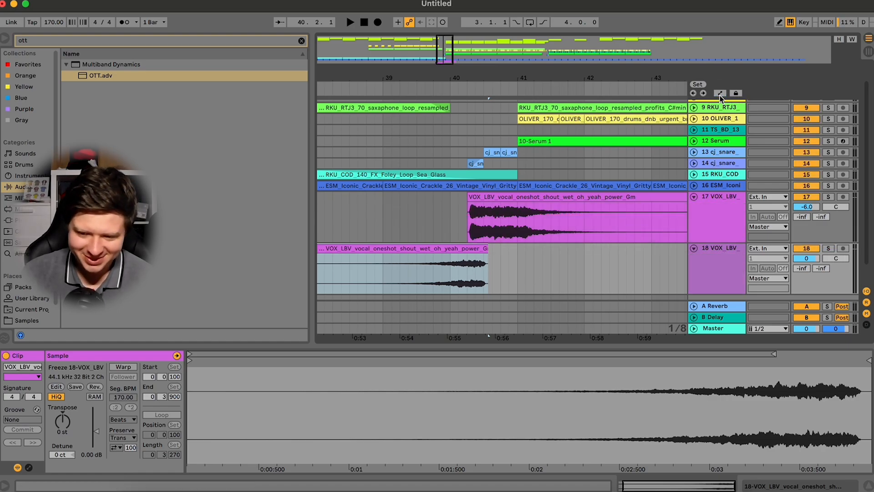
Fade out the end of the reversed vocal clip on track 18 and play the arrangement from about bar 39
{"action": "mouse_move", "coordinate": [486, 256]}
{"action": "left_mouse_down"}
{"action": "mouse_move", "coordinate": [458, 258]}
{"action": "mouse_move", "coordinate": [469, 259]}
{"action": "left_mouse_up"}
{"action": "left_click", "coordinate": [391, 269]}
{"action": "key", "text": "space"}
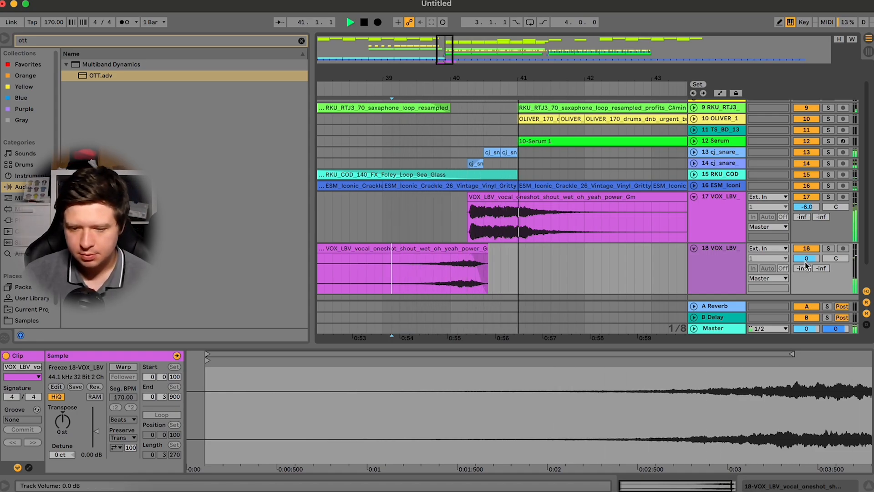
Fade in the reversed vocal clip on track 18 and delete the part of it before bar 39
{"action": "left_click_drag", "start_coordinate": [437, 42], "coordinate": [414, 11]}
{"action": "left_click_drag", "start_coordinate": [509, 258], "coordinate": [585, 255]}
{"action": "key", "text": "Delete"}
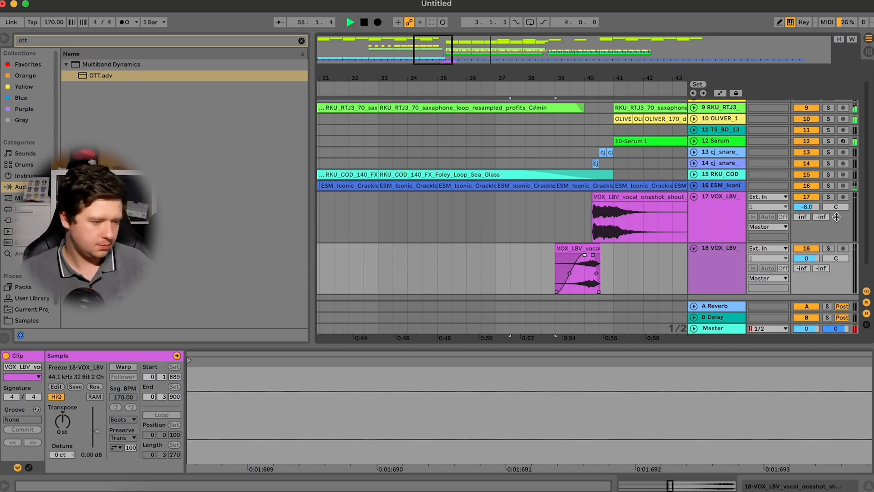
Fold the two vocal tracks 17 and 18 in the arrangement
{"action": "scroll", "coordinate": [632, 181], "scroll_direction": "down", "scroll_amount": 10}
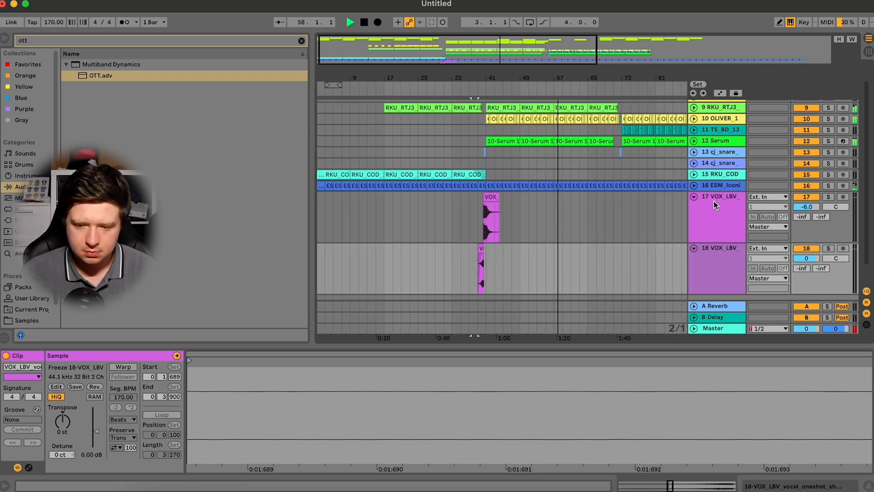
{"action": "left_click", "coordinate": [694, 196]}
{"action": "left_click", "coordinate": [694, 226]}
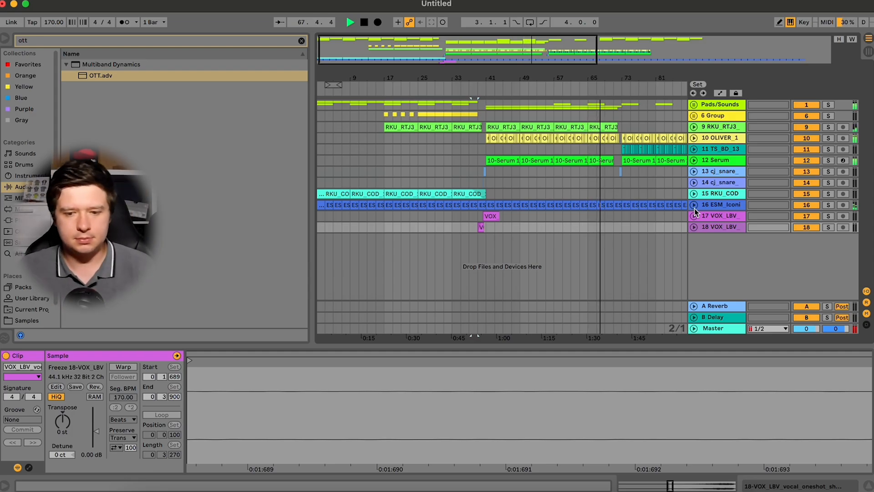
{"action": "double_click", "coordinate": [559, 45]}
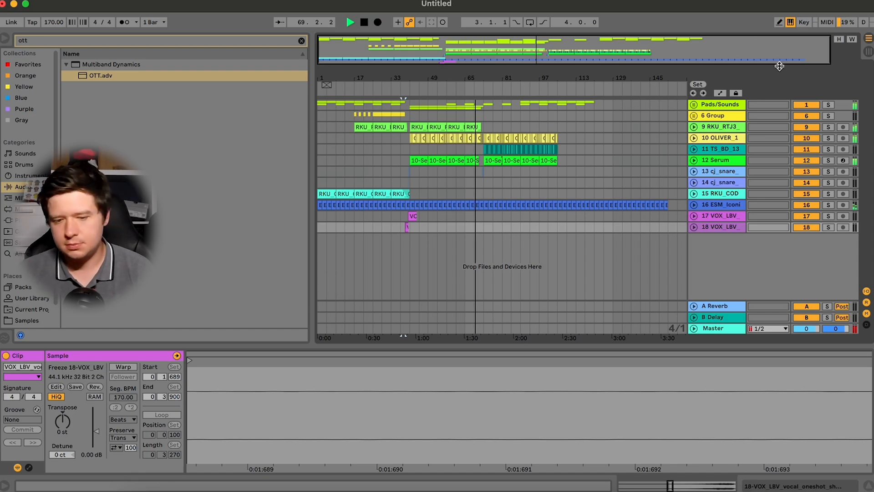
{"action": "left_click_drag", "start_coordinate": [650, 49], "coordinate": [606, 48]}
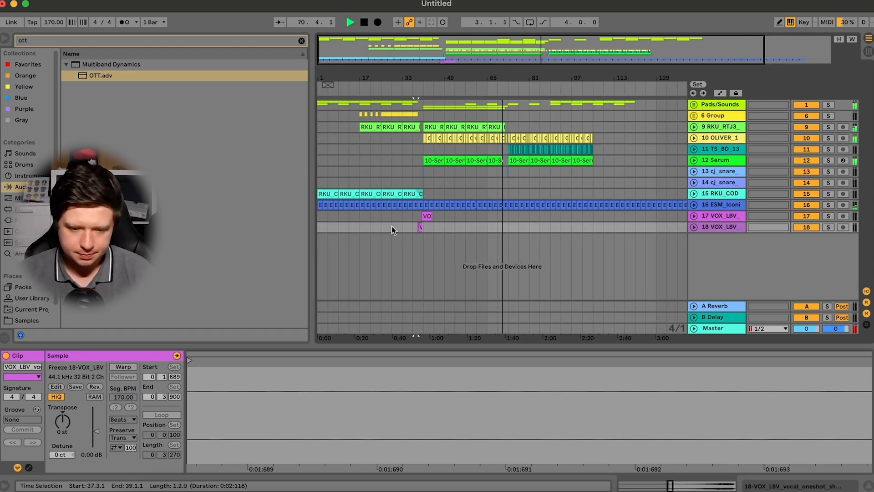
{"action": "left_click", "coordinate": [414, 216]}
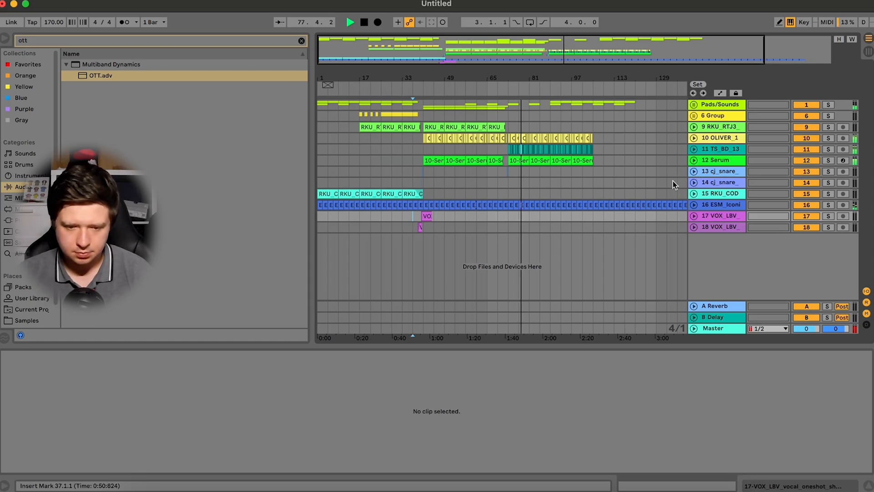
{"action": "left_click", "coordinate": [394, 195]}
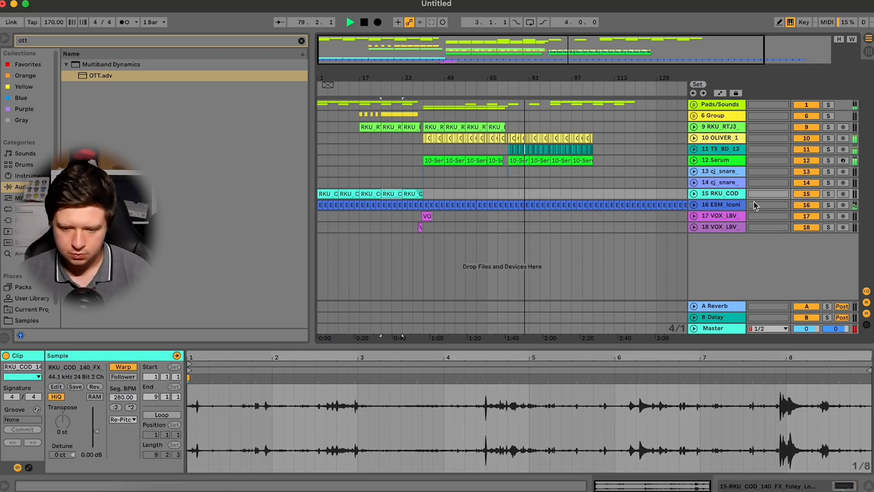
Delete the vinyl crackle clips on track 16 from bar 121 to the end
{"action": "left_click_drag", "start_coordinate": [684, 48], "coordinate": [638, 49]}
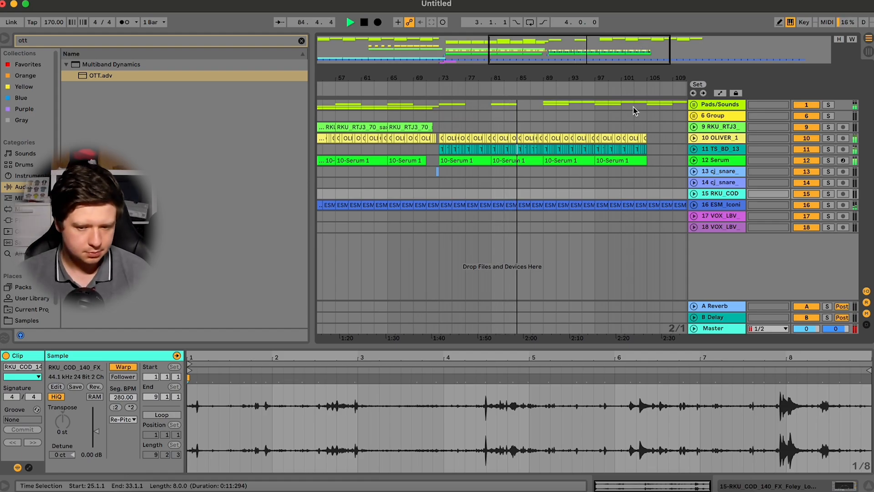
{"action": "left_click_drag", "start_coordinate": [541, 58], "coordinate": [499, 58]}
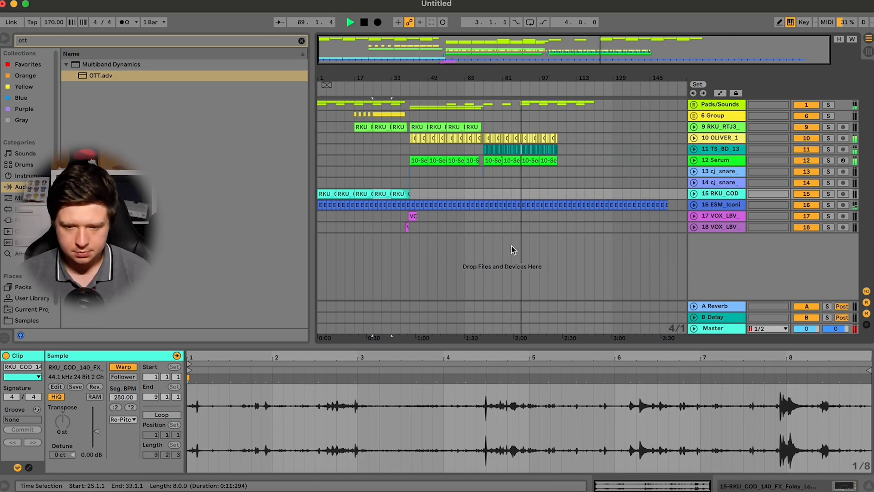
{"action": "left_click_drag", "start_coordinate": [677, 218], "coordinate": [612, 180]}
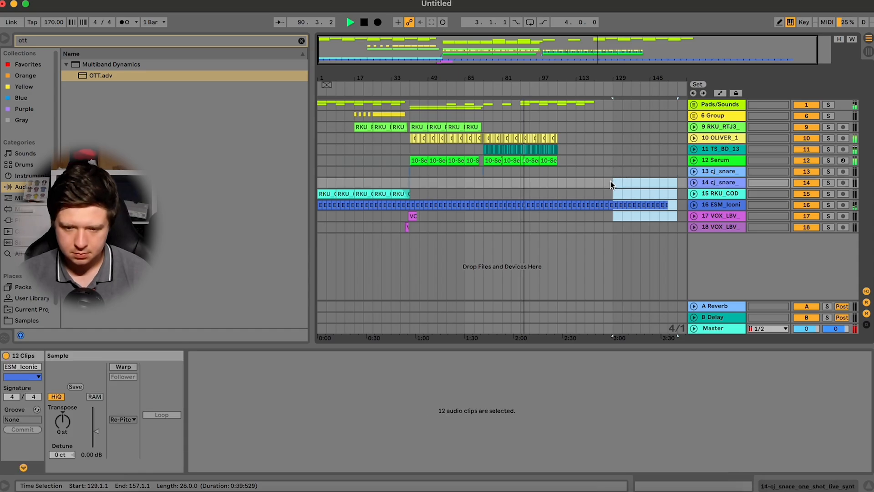
{"action": "key", "text": "BackSpace"}
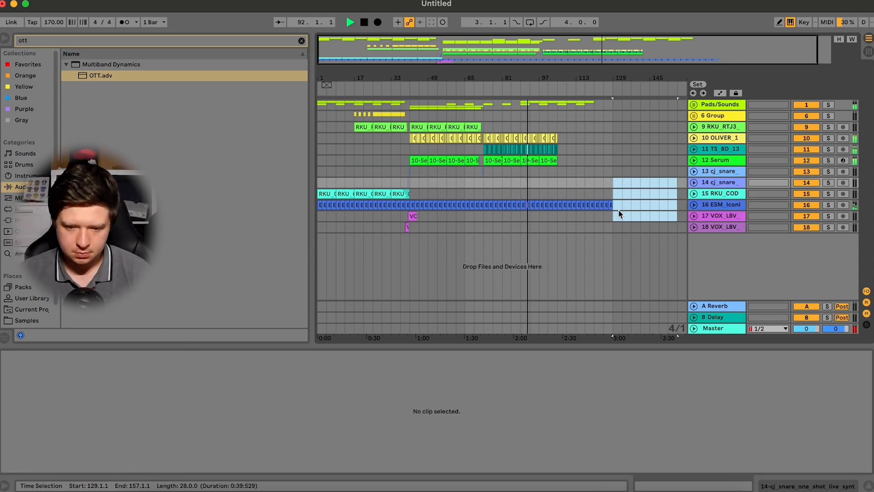
{"action": "left_click_drag", "start_coordinate": [622, 215], "coordinate": [594, 203]}
{"action": "key", "text": "BackSpace"}
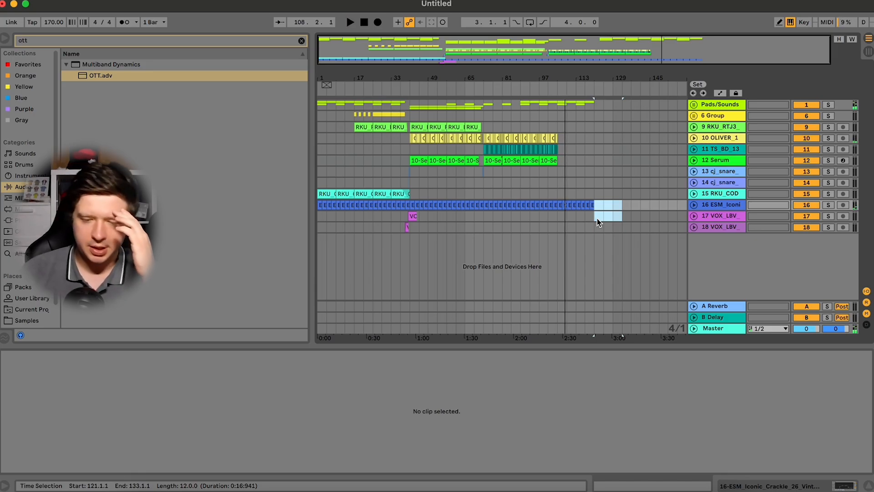
Stop playback and delete everything between bars 105 and 121 across the tracks
{"action": "key", "text": "space"}
{"action": "left_click", "coordinate": [597, 218]}
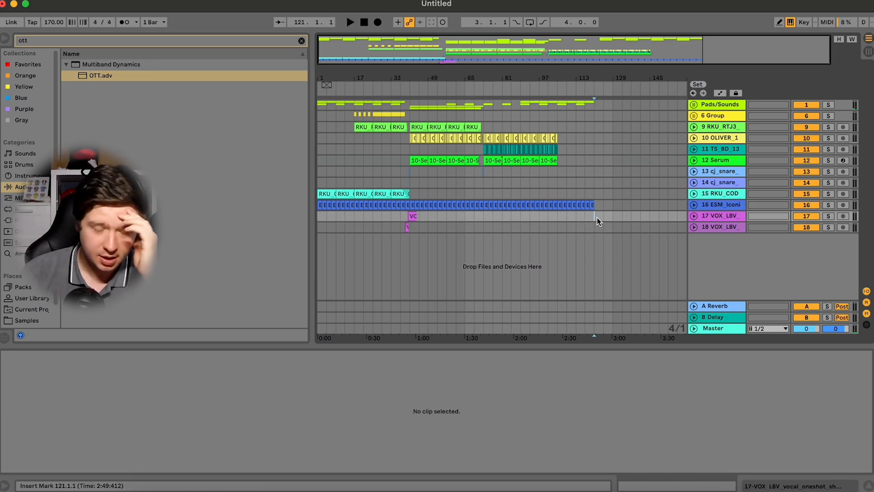
{"action": "left_click_drag", "start_coordinate": [597, 217], "coordinate": [560, 79]}
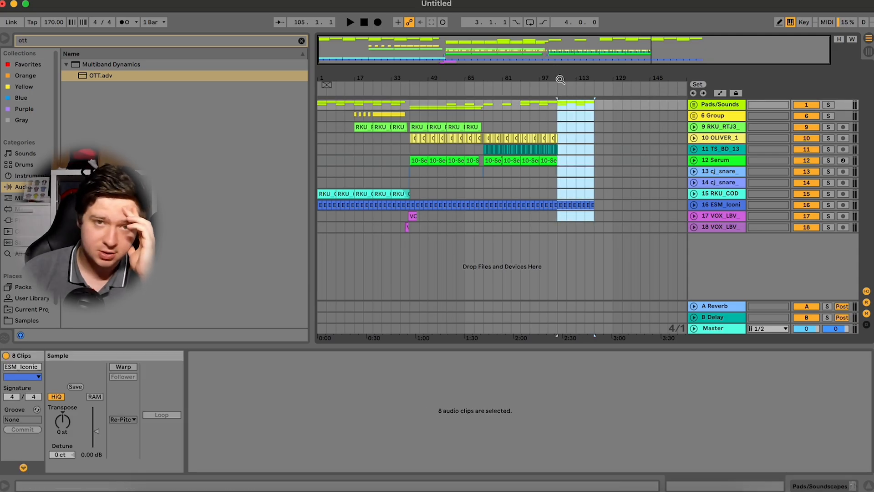
{"action": "key", "text": "Delete"}
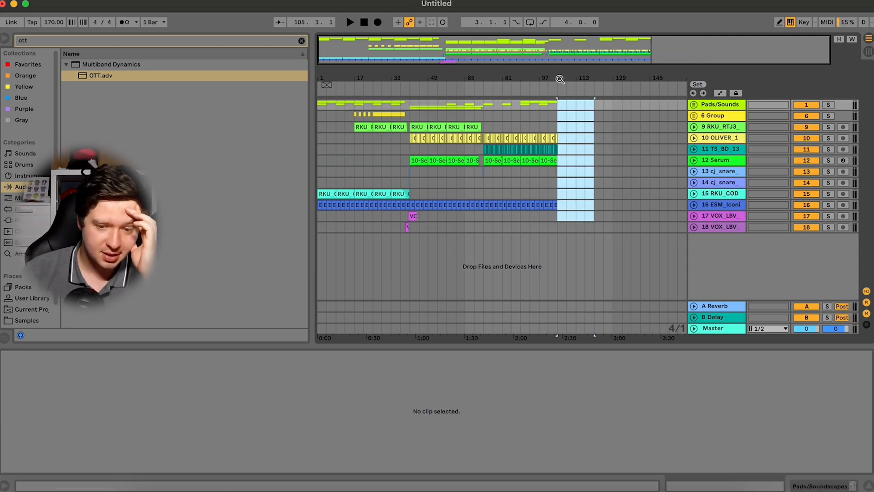
Select the whole arrangement and duplicate it directly after itself from bar 105
{"action": "left_click", "coordinate": [585, 114]}
{"action": "key", "text": "super+a"}
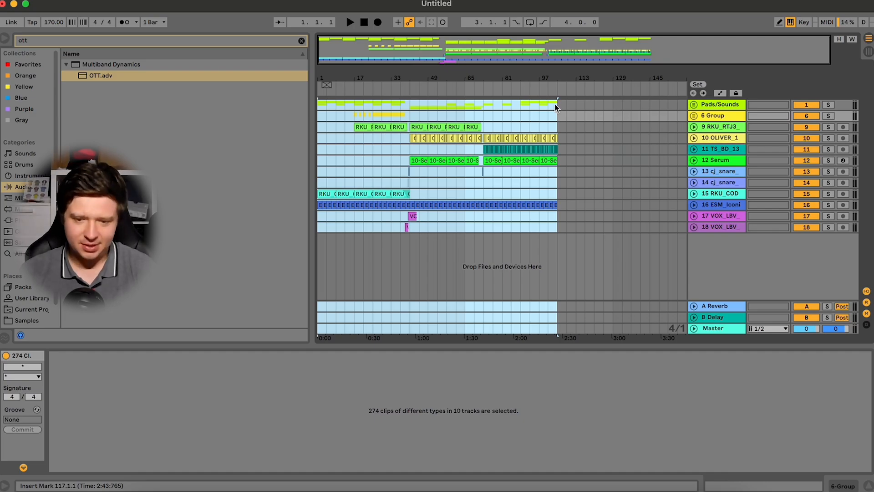
{"action": "key", "text": "super+d"}
{"action": "scroll", "coordinate": [561, 146], "scroll_direction": "right", "scroll_amount": 5}
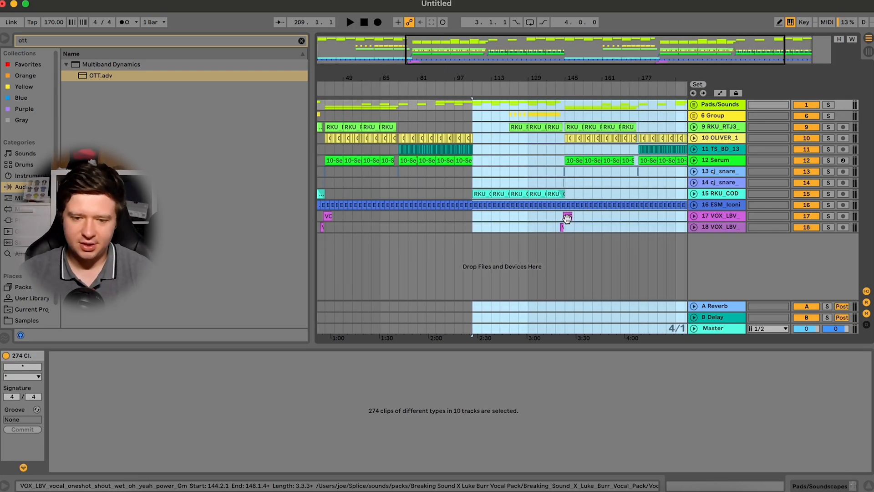
Delete the first eight bars of the duplicated section, from bar 105 to 113, across the tracks
{"action": "left_click", "coordinate": [488, 244]}
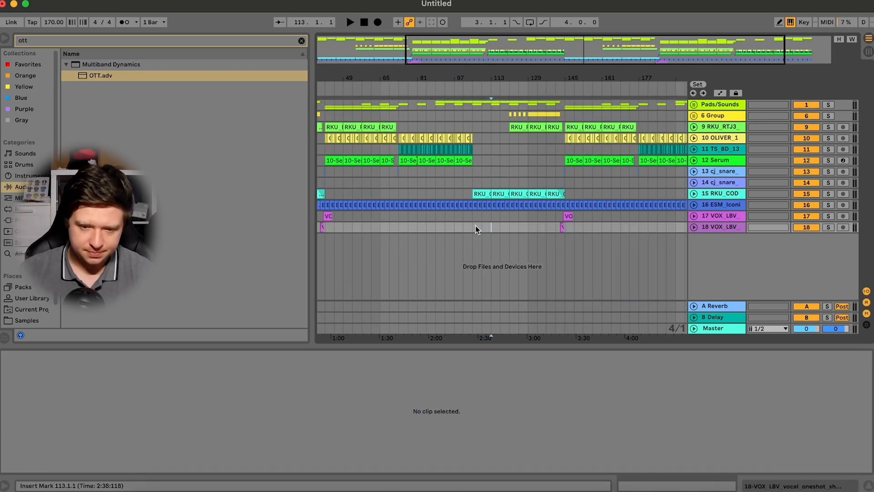
{"action": "left_click_drag", "start_coordinate": [474, 228], "coordinate": [561, 228]}
{"action": "left_click_drag", "start_coordinate": [492, 221], "coordinate": [566, 104]}
{"action": "left_click_drag", "start_coordinate": [473, 221], "coordinate": [491, 103]}
{"action": "key", "text": "Delete"}
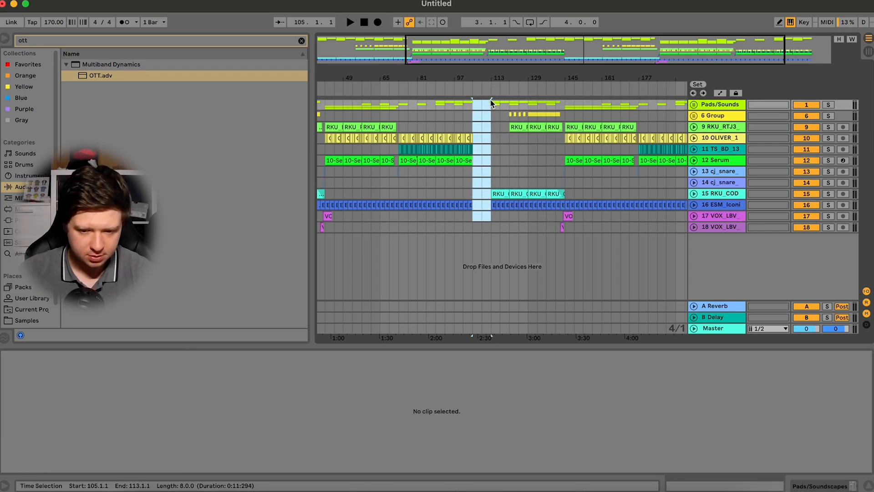
Select all clips from bar 113 to the end on every track and move them back to start at bar 105
{"action": "left_click", "coordinate": [491, 101]}
{"action": "scroll", "coordinate": [635, 190], "scroll_direction": "right", "scroll_amount": 3}
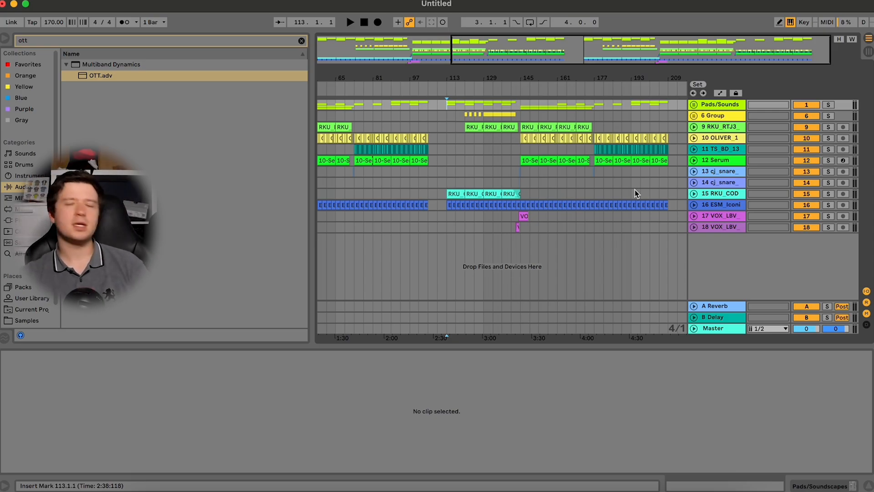
{"action": "left_click", "coordinate": [675, 230], "text": "shift"}
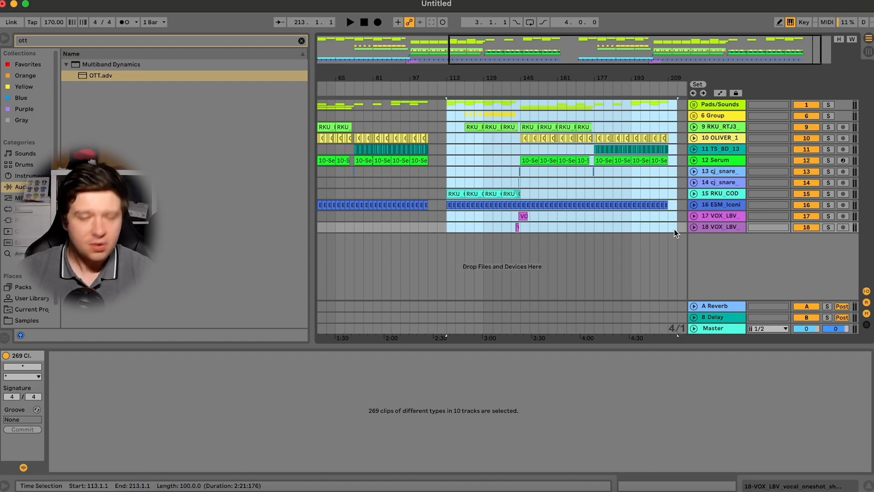
{"action": "left_click_drag", "start_coordinate": [495, 34], "coordinate": [544, 45]}
{"action": "left_click_drag", "start_coordinate": [512, 193], "coordinate": [442, 193]}
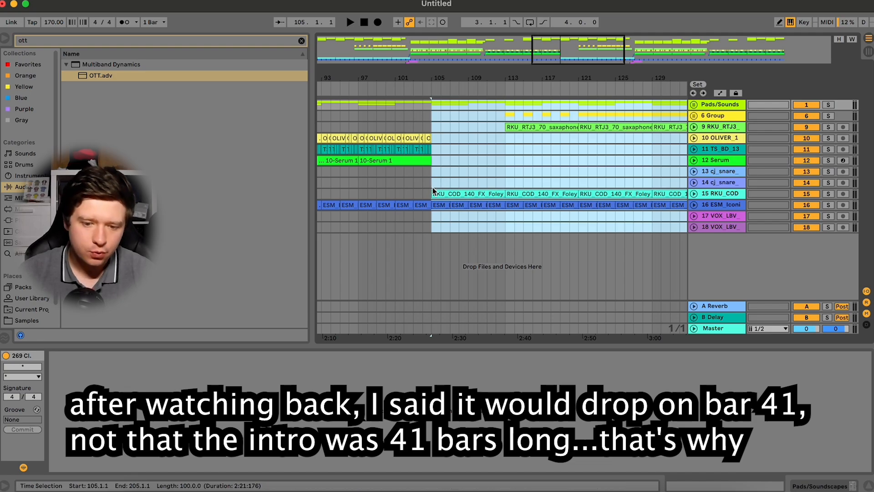
Play the transition into the second intro from bar 103, view the full arrangement, and stop playback
{"action": "left_click", "coordinate": [415, 182]}
{"action": "key", "text": "space"}
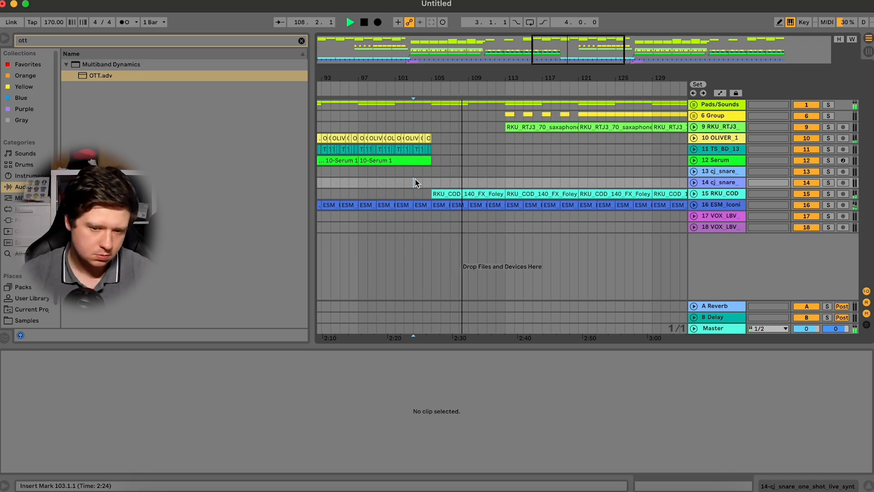
{"action": "key", "text": "w"}
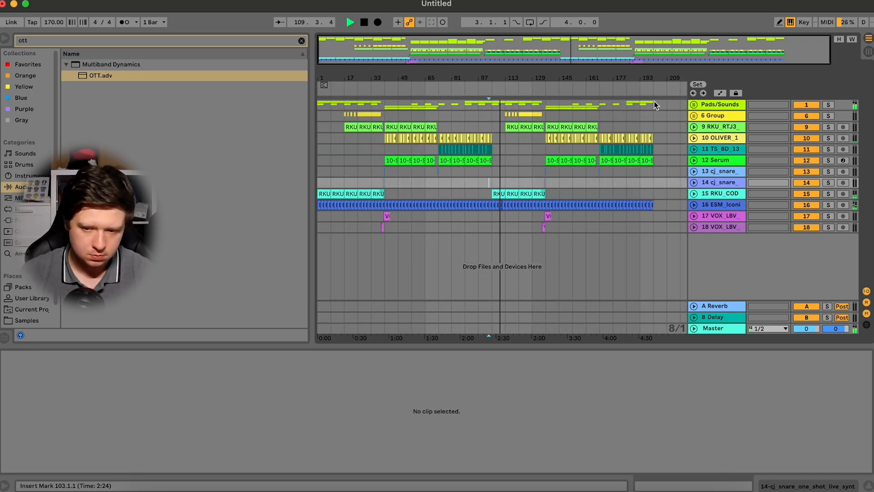
{"action": "key", "text": "space"}
Unfold the Pads/Sounds group, show its Utility Gain automation, and remove the breakpoints that dip the gain before about bar 105
{"action": "left_click", "coordinate": [694, 105]}
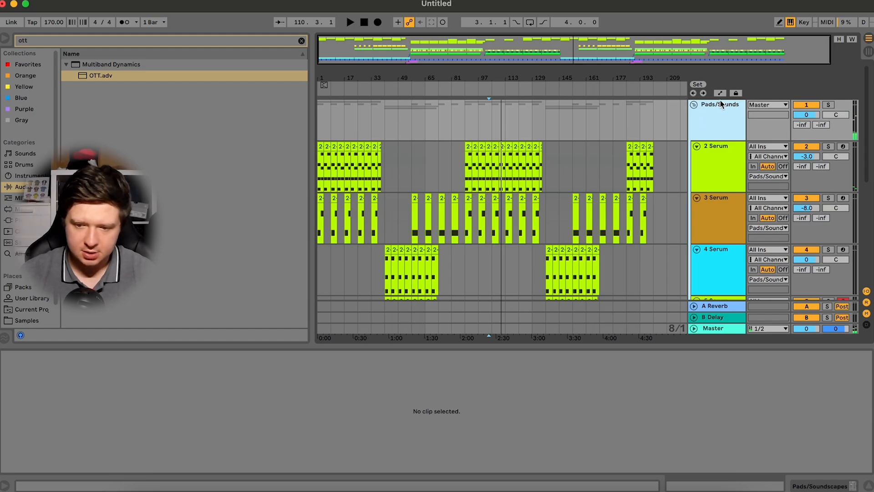
{"action": "left_click", "coordinate": [720, 103]}
{"action": "right_click", "coordinate": [69, 404]}
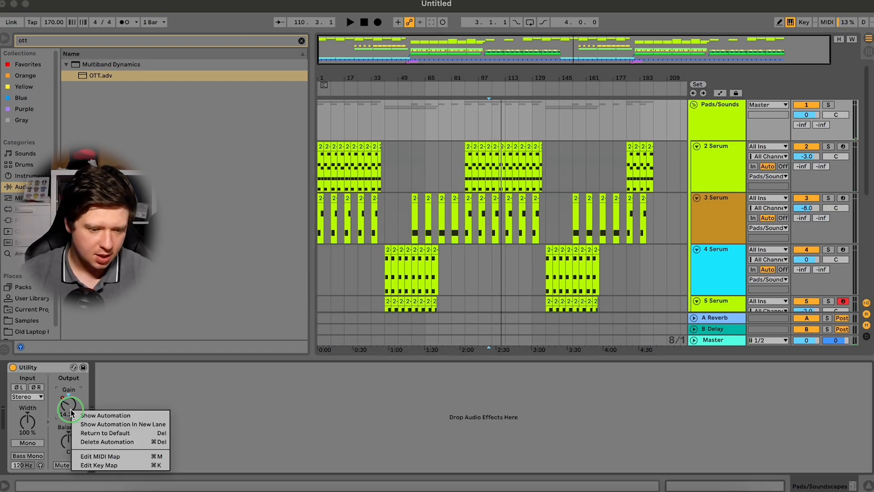
{"action": "left_click", "coordinate": [101, 425]}
{"action": "left_click", "coordinate": [465, 135]}
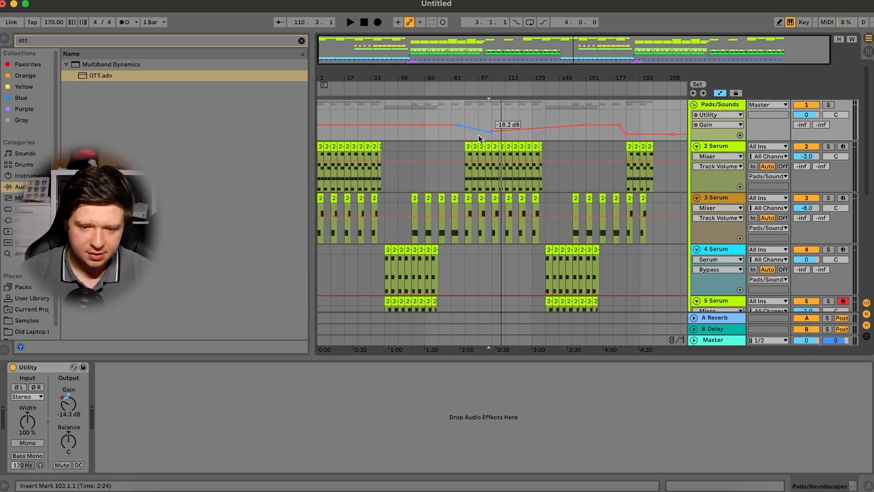
{"action": "left_click", "coordinate": [491, 132]}
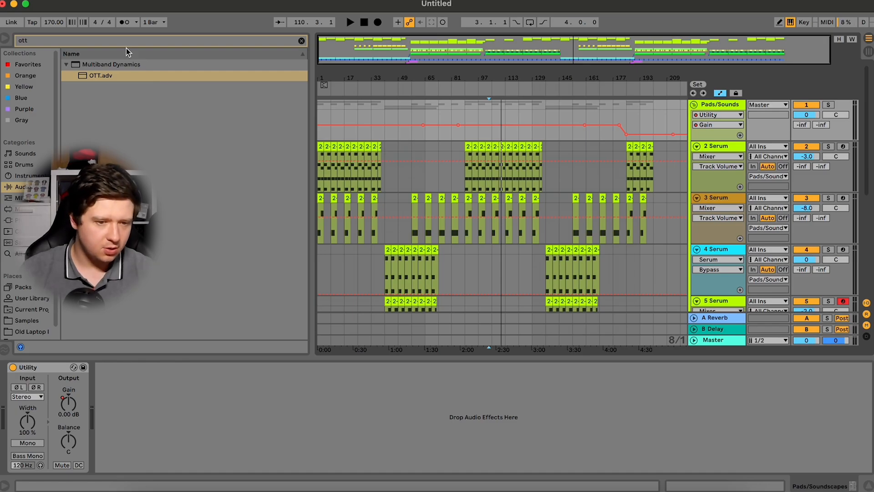
Add EQ Eight to the Pads/Sounds group, set band 8 to a high-cut filter and enable it while the transition plays
{"action": "left_click", "coordinate": [100, 40]}
{"action": "type", "text": "r"}
{"action": "left_click_drag", "start_coordinate": [89, 186], "coordinate": [132, 412]}
{"action": "left_click", "coordinate": [330, 457]}
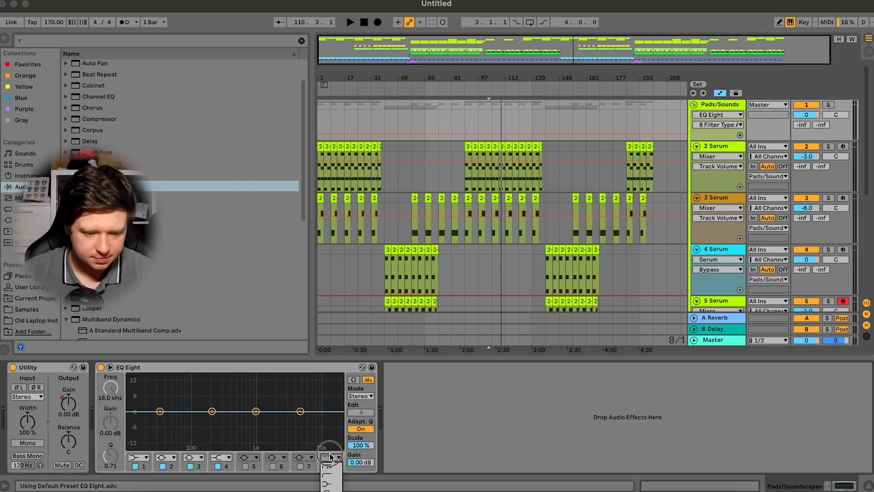
{"action": "left_click", "coordinate": [331, 466]}
{"action": "key", "text": "space"}
{"action": "left_click", "coordinate": [328, 467]}
Show EQ Eight's band 8 frequency automation and draw a dip from 18 kHz at bar 105 to about 38 Hz, recovering at bar 129
{"action": "right_click", "coordinate": [116, 390]}
{"action": "left_click", "coordinate": [191, 355]}
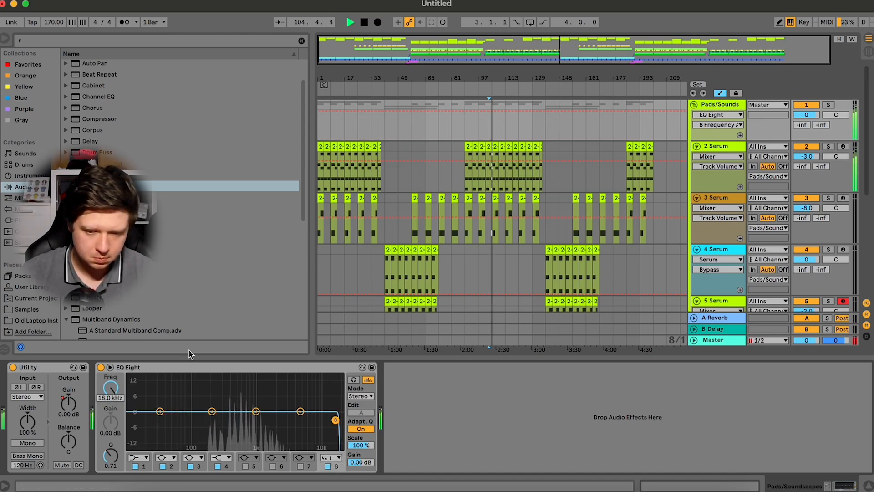
{"action": "left_click", "coordinate": [491, 112]}
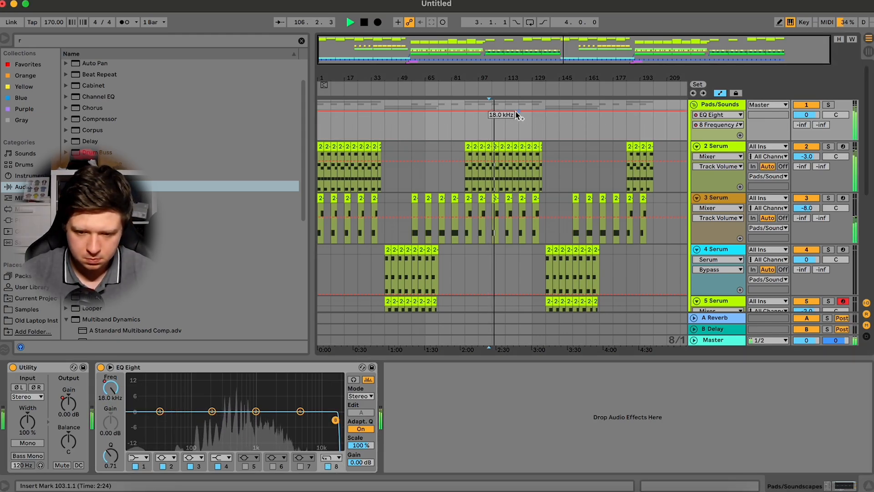
{"action": "left_click_drag", "start_coordinate": [515, 115], "coordinate": [521, 134]}
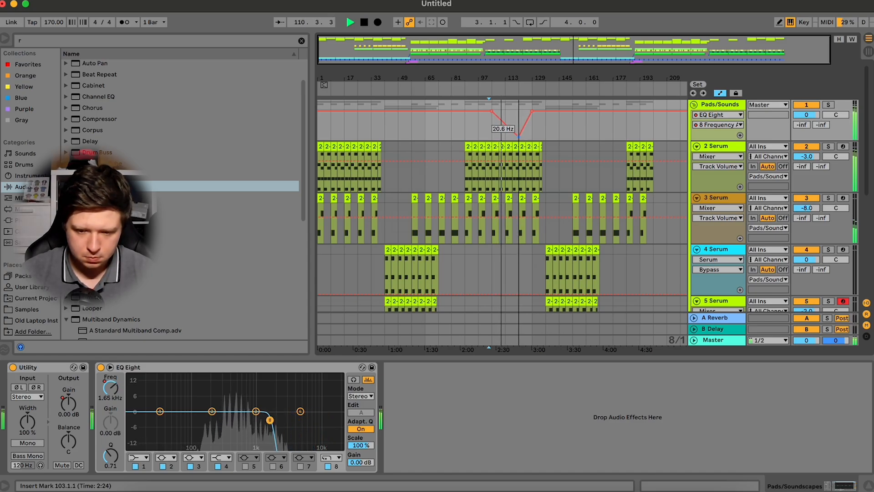
{"action": "left_click_drag", "start_coordinate": [520, 132], "coordinate": [510, 134]}
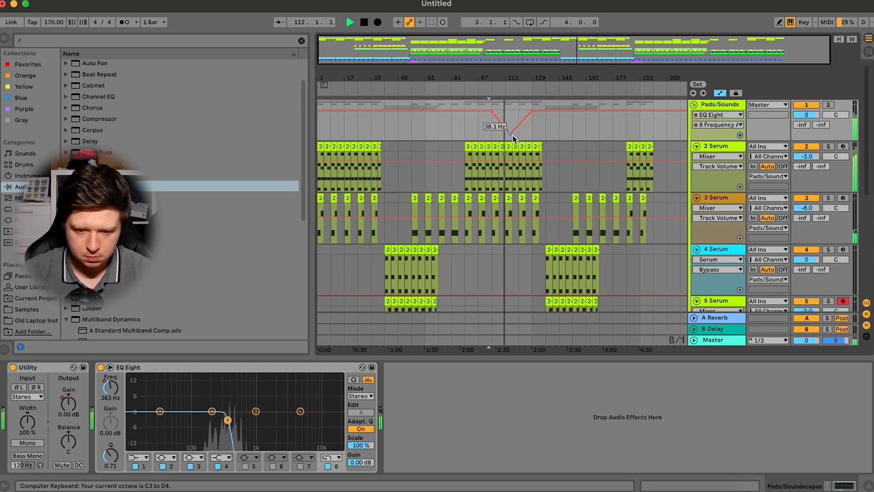
Play the filter sweep from bar 105 and adjust the lowest frequency breakpoint to about 152 Hz at bar 113
{"action": "left_click_drag", "start_coordinate": [497, 77], "coordinate": [497, 104]}
{"action": "key", "text": "space"}
{"action": "left_click", "coordinate": [405, 132]}
{"action": "key", "text": "space"}
{"action": "key", "text": "space"}
{"action": "left_click", "coordinate": [484, 129]}
{"action": "key", "text": "space"}
{"action": "mouse_move", "coordinate": [535, 134]}
{"action": "left_mouse_down"}
{"action": "mouse_move", "coordinate": [548, 127]}
{"action": "mouse_move", "coordinate": [521, 129]}
{"action": "left_mouse_up"}
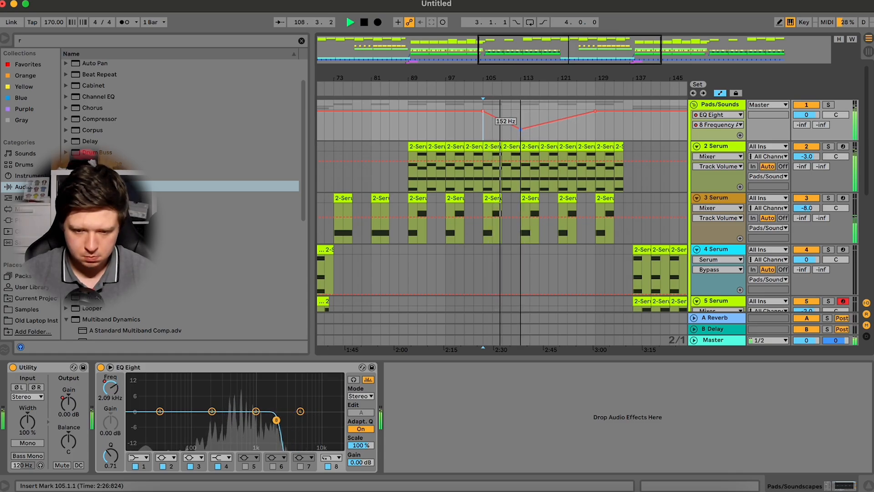
Lower the Q of EQ Eight's band 8 to 0.19, show its frequency automation again and replay the sweep
{"action": "left_click_drag", "start_coordinate": [111, 455], "coordinate": [111, 477]}
{"action": "left_click", "coordinate": [113, 392]}
{"action": "key", "text": "space"}
{"action": "left_click", "coordinate": [152, 372]}
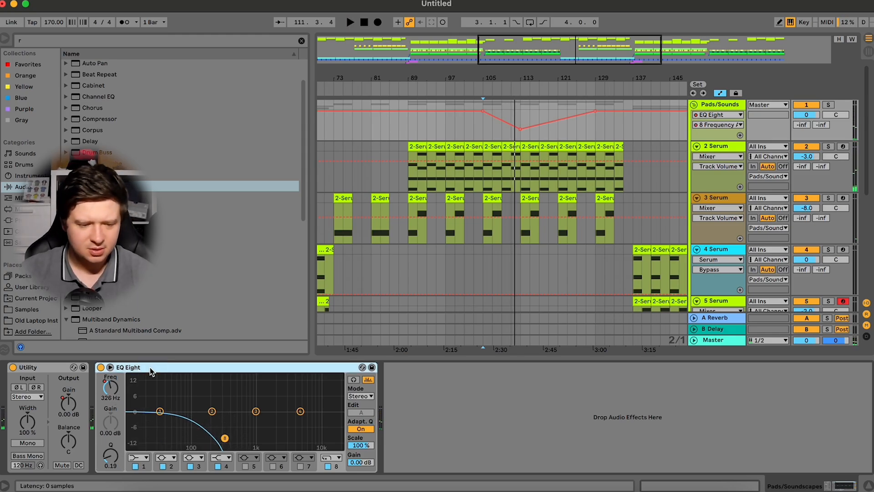
{"action": "right_click", "coordinate": [117, 384]}
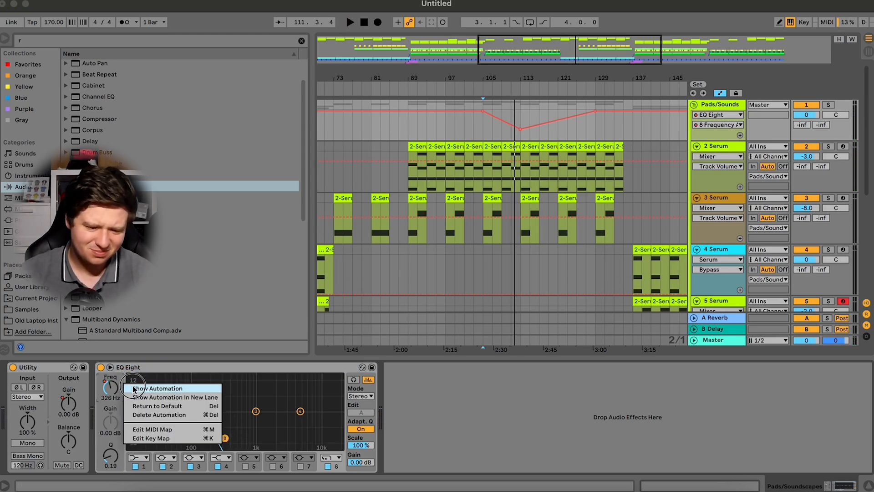
{"action": "left_click", "coordinate": [132, 388]}
{"action": "key", "text": "space"}
Replace the low point of the filter frequency automation with a higher-frequency breakpoint at bar 113
{"action": "left_click_drag", "start_coordinate": [520, 129], "coordinate": [539, 129]}
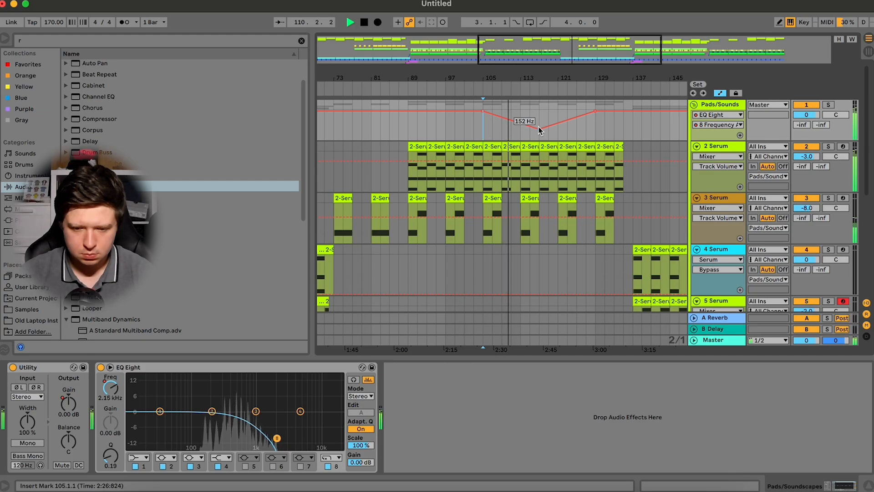
{"action": "left_click", "coordinate": [520, 123]}
{"action": "left_click", "coordinate": [541, 130]}
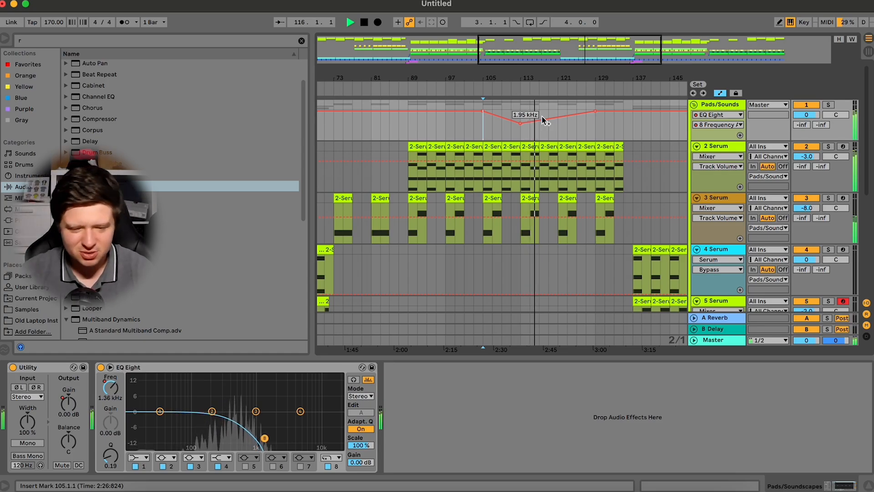
Fold the Pads/Sounds group and delete the clips from bar 137 to 169 on all tracks above the vocals
{"action": "left_click", "coordinate": [694, 104]}
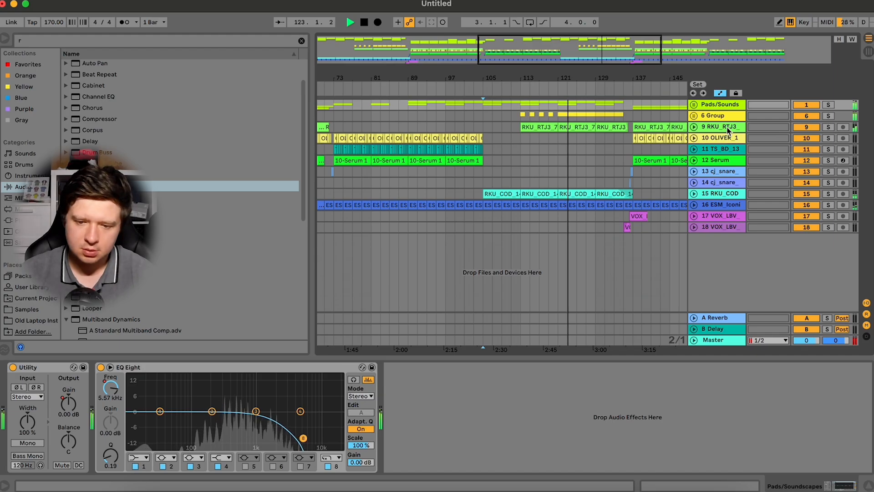
{"action": "scroll", "coordinate": [543, 151], "scroll_direction": "right", "scroll_amount": 10}
{"action": "scroll", "coordinate": [542, 151], "scroll_direction": "left", "scroll_amount": 1}
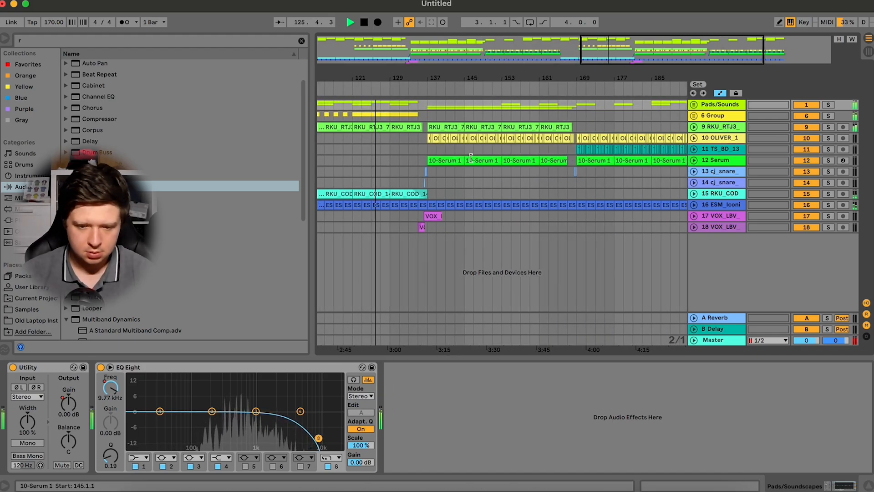
{"action": "left_click", "coordinate": [439, 167]}
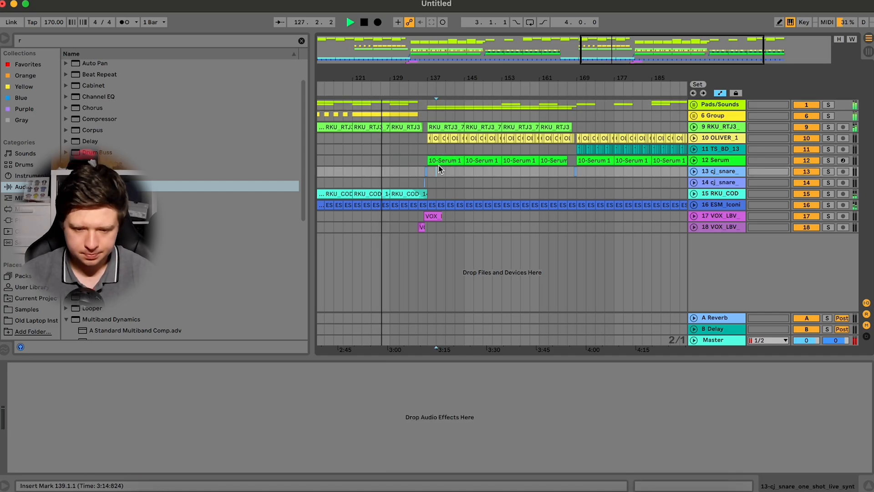
{"action": "left_click", "coordinate": [433, 205]}
{"action": "left_click_drag", "start_coordinate": [429, 195], "coordinate": [574, 107]}
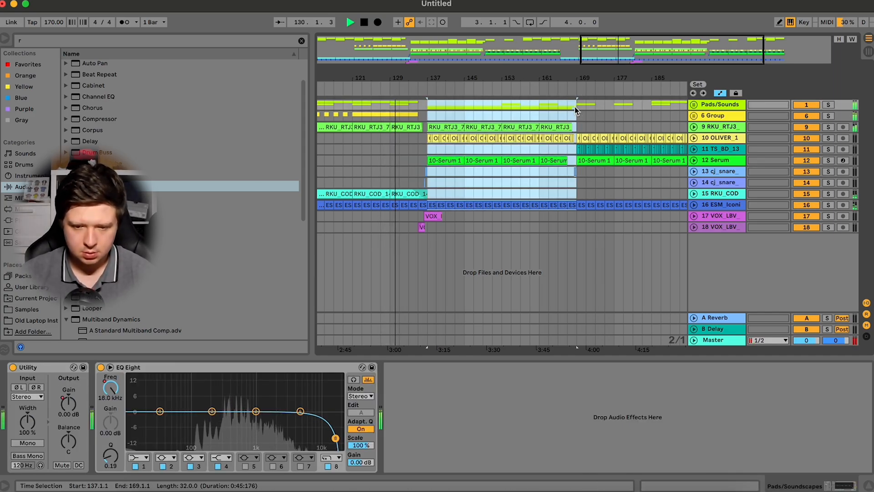
{"action": "key", "text": "Delete"}
Copy bars 169 to 201 across all tracks and paste them at bar 137
{"action": "scroll", "coordinate": [575, 106], "scroll_direction": "right", "scroll_amount": 10}
{"action": "scroll", "coordinate": [614, 102], "scroll_direction": "left", "scroll_amount": 3}
{"action": "scroll", "coordinate": [614, 102], "scroll_direction": "down", "scroll_amount": 4}
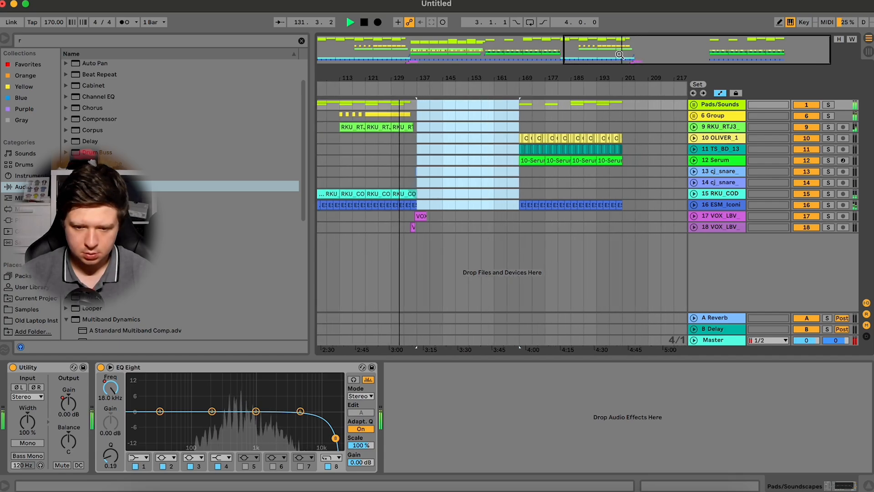
{"action": "left_click_drag", "start_coordinate": [521, 228], "coordinate": [622, 103]}
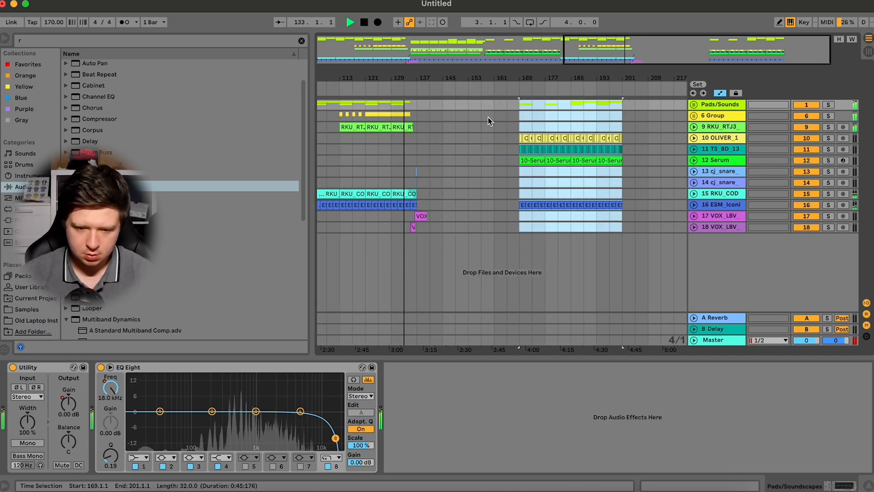
{"action": "key", "text": "ctrl+c"}
{"action": "left_click", "coordinate": [424, 105]}
{"action": "key", "text": "ctrl+v"}
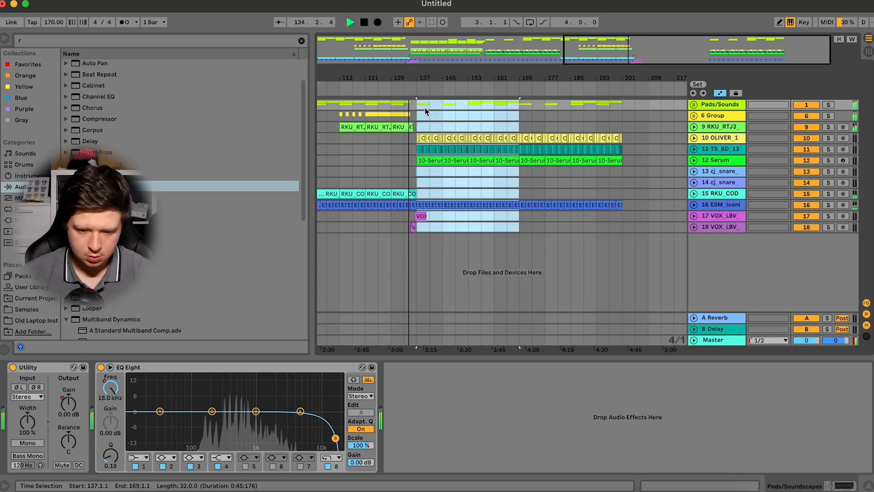
Delete the pasted clips on the 12 Serum track between bars 137 and 169
{"action": "left_click", "coordinate": [431, 162]}
{"action": "left_click", "coordinate": [483, 162]}
{"action": "left_click", "coordinate": [501, 161]}
{"action": "left_click", "coordinate": [501, 161], "text": "shift"}
{"action": "key", "text": "Delete"}
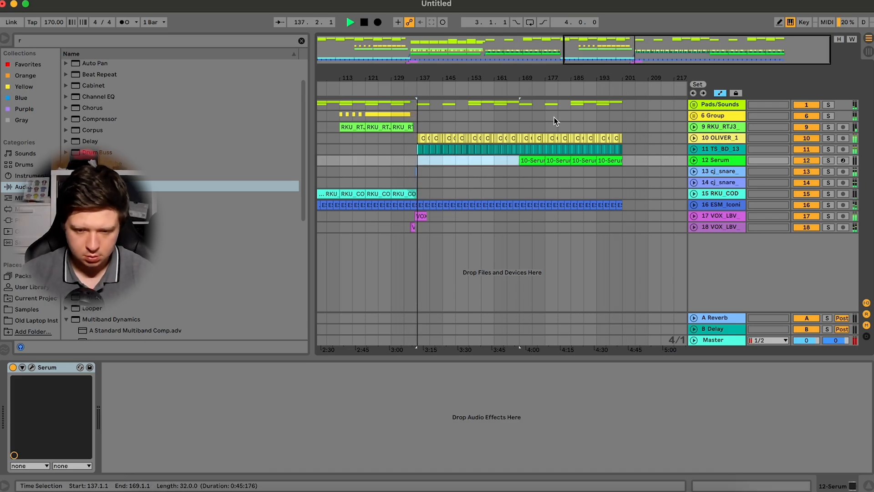
Stop playback and insert a new audio track below the 12 Serum track
{"action": "left_click_drag", "start_coordinate": [660, 50], "coordinate": [640, 59]}
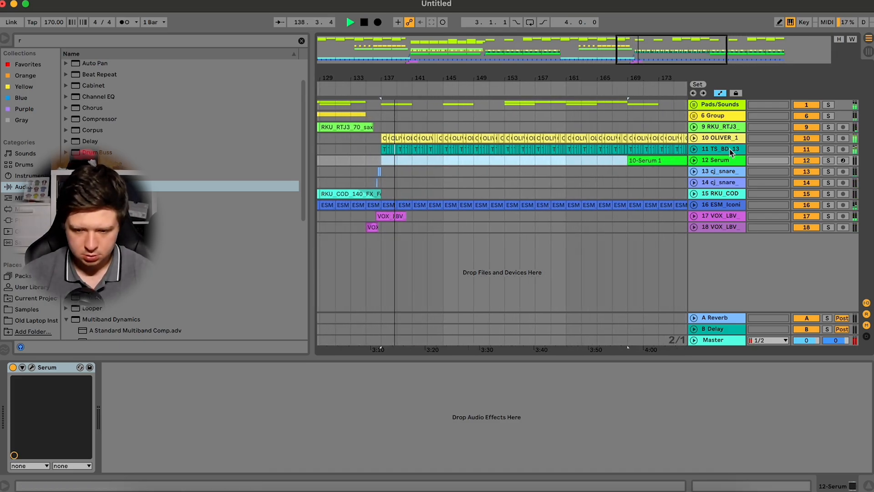
{"action": "key", "text": "space"}
{"action": "key", "text": "super+t"}
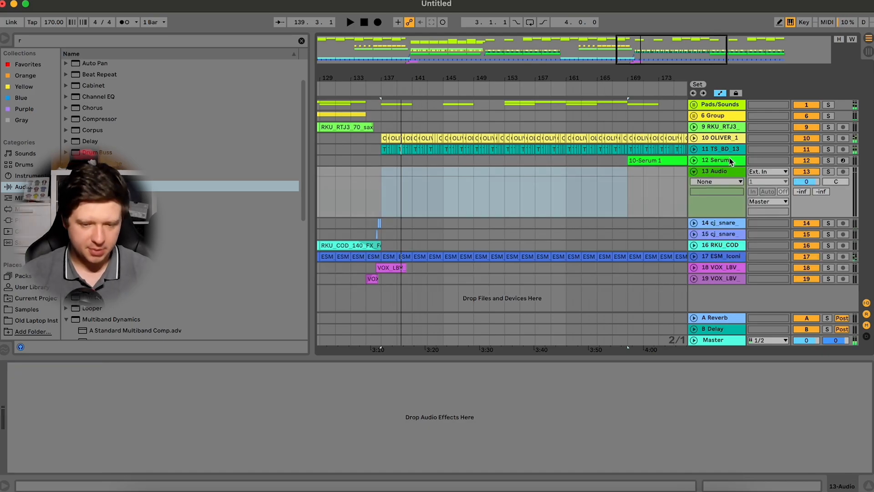
Switch to Splice and search the presets for "jungle wob"
{"action": "left_click", "coordinate": [623, 488]}
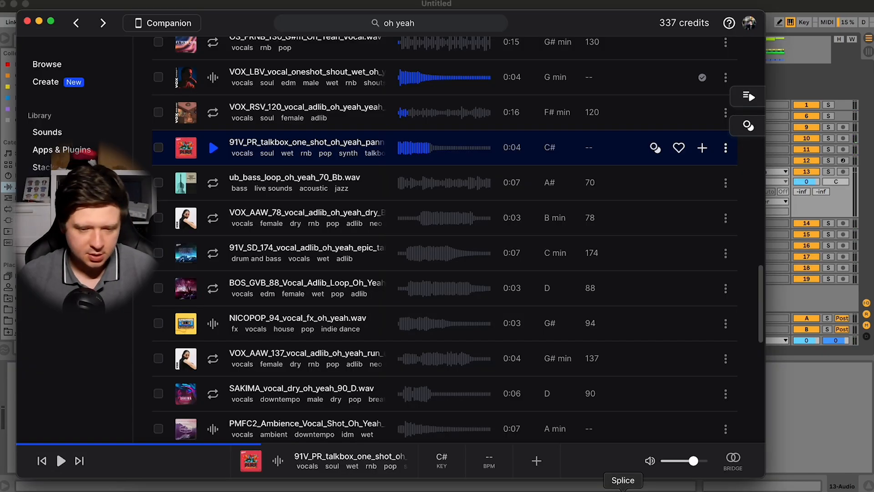
{"action": "left_click", "coordinate": [436, 25]}
{"action": "type", "text": "jung"}
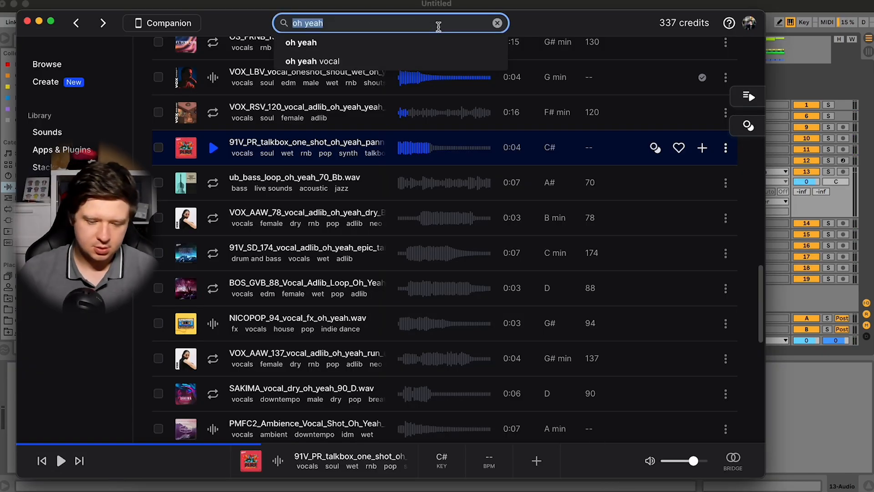
{"action": "type", "text": "le wob"}
{"action": "key", "text": "Return"}
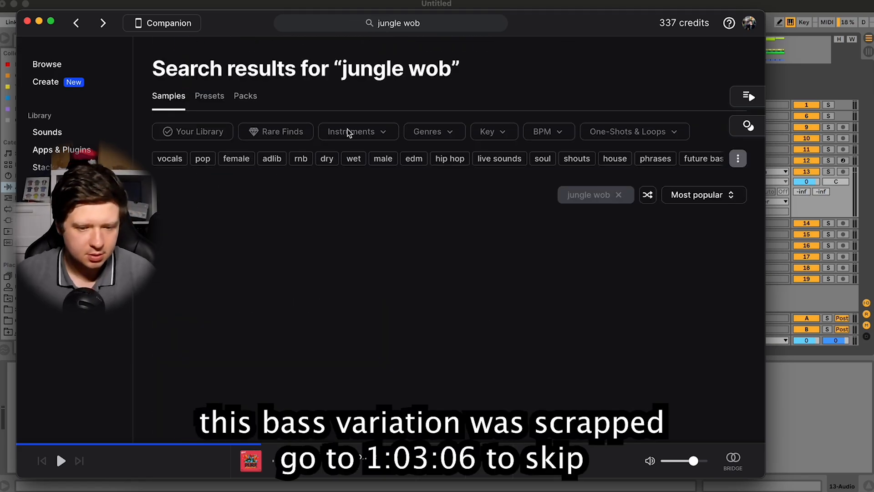
{"action": "left_click", "coordinate": [210, 99]}
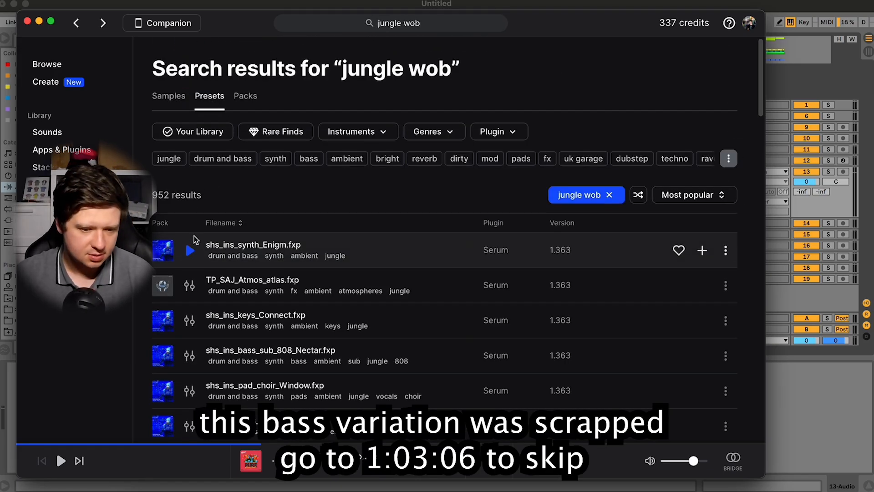
Preview the first presets in the list one after another, from shs_ins_synth_Enigm.fxp onward
{"action": "left_click", "coordinate": [190, 252]}
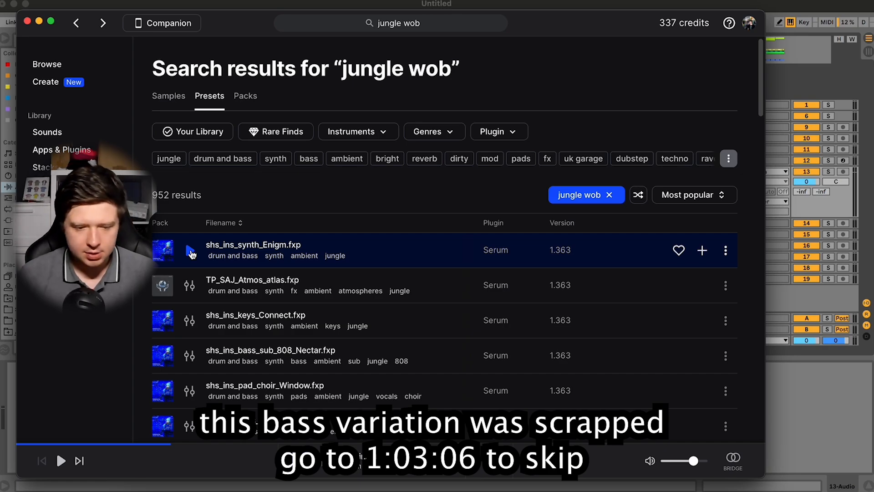
{"action": "key", "text": "Down"}
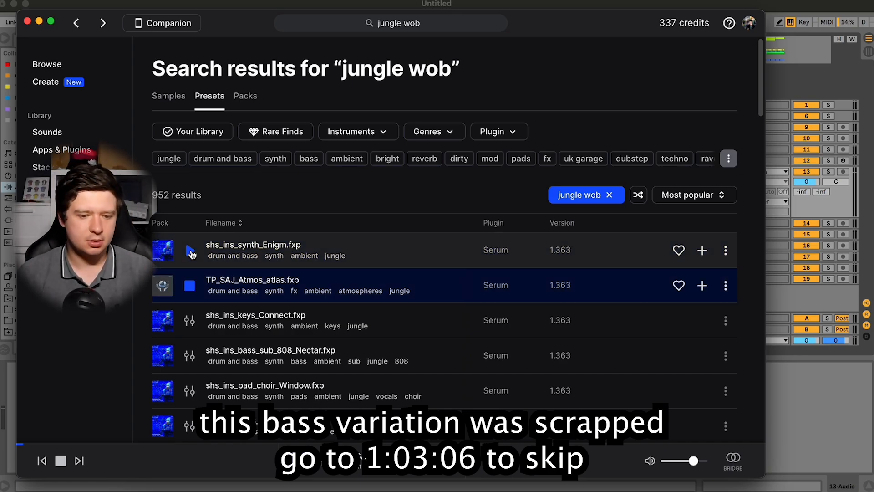
{"action": "key", "text": "Down"}
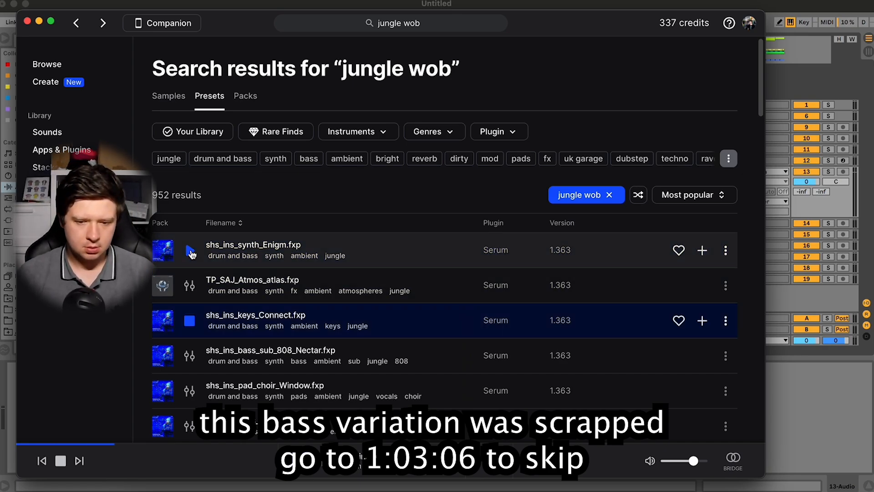
{"action": "key", "text": "Down"}
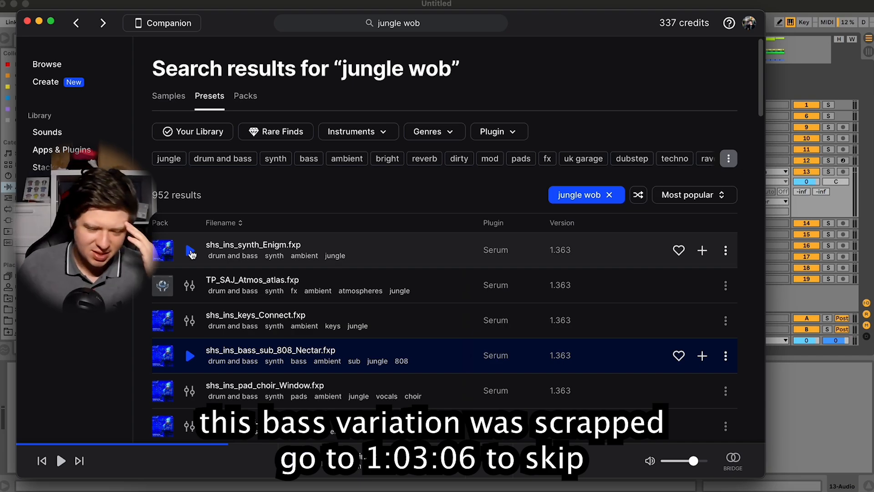
{"action": "key", "text": "Down"}
Change the Splice preset search to "jungle wobble"
{"action": "left_click", "coordinate": [436, 28]}
{"action": "type", "text": "ble"}
{"action": "key", "text": "Return"}
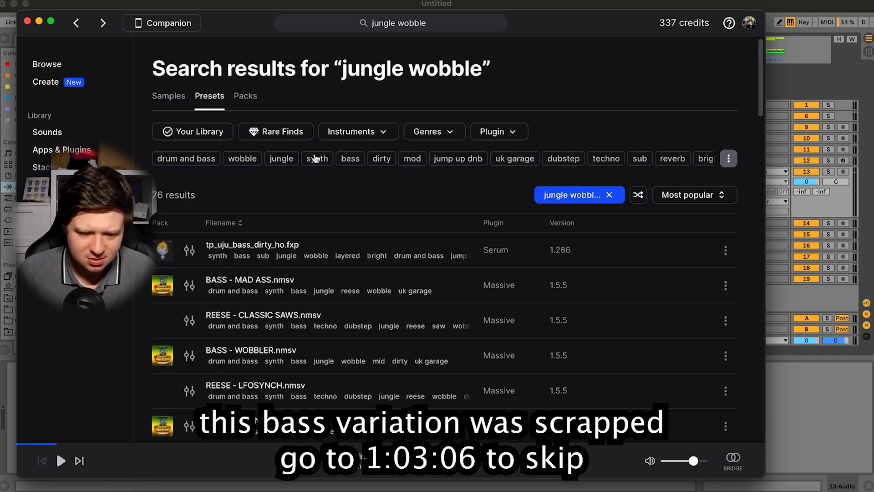
Preview the presets in the results one after another, from tp_uju_bass_dirty_ho.fxp down to BS Classic 2.nmsv
{"action": "left_click", "coordinate": [188, 259]}
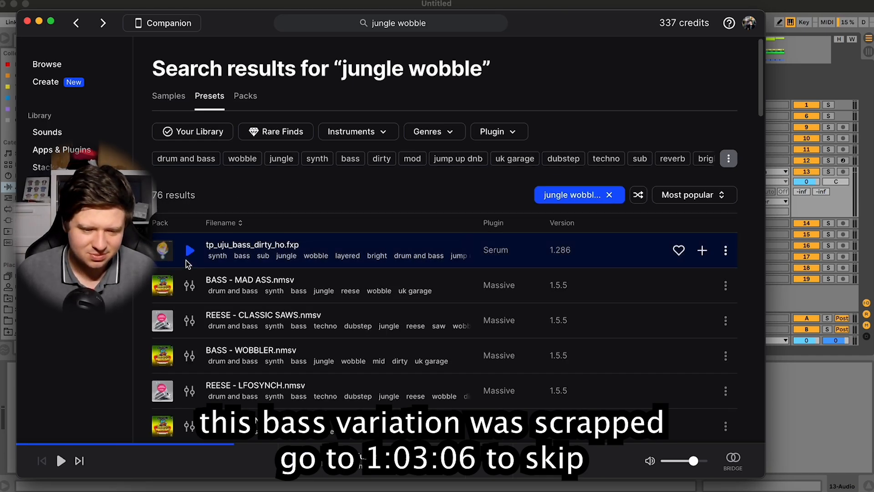
{"action": "key", "text": "Down"}
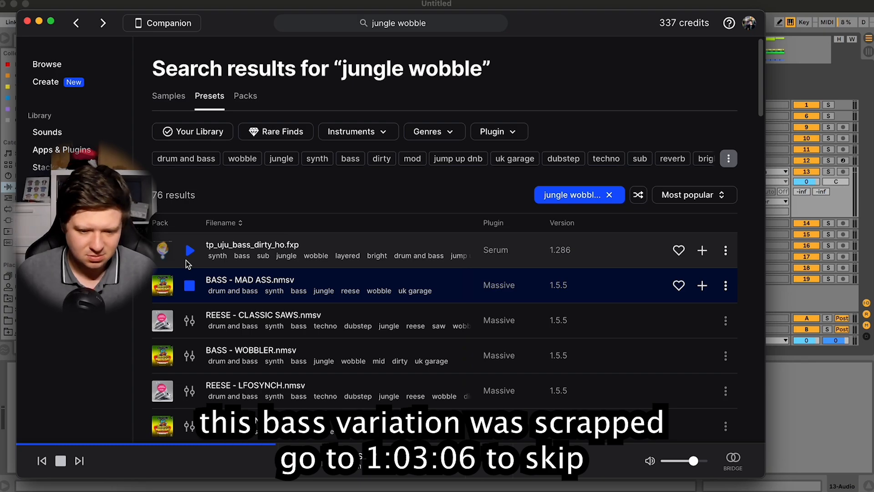
{"action": "key", "text": "Down"}
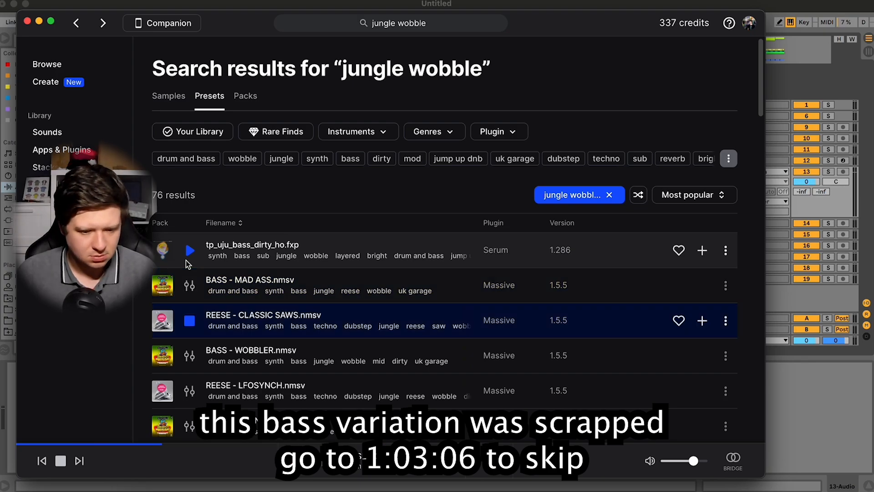
{"action": "key", "text": "Down"}
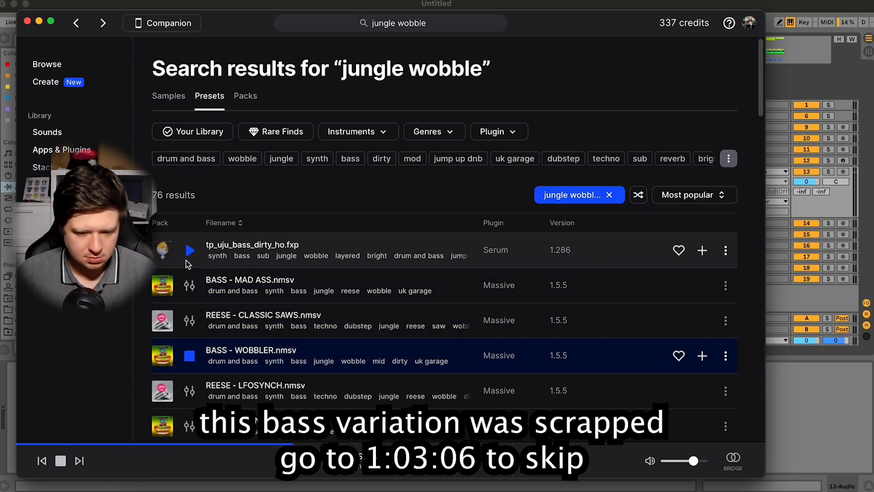
{"action": "key", "text": "Down"}
{"action": "key", "text": "Down"}
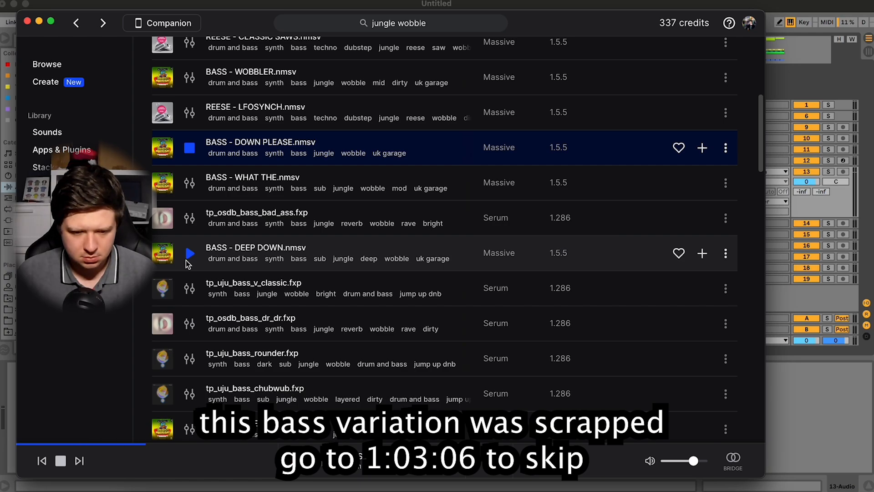
{"action": "key", "text": "Down"}
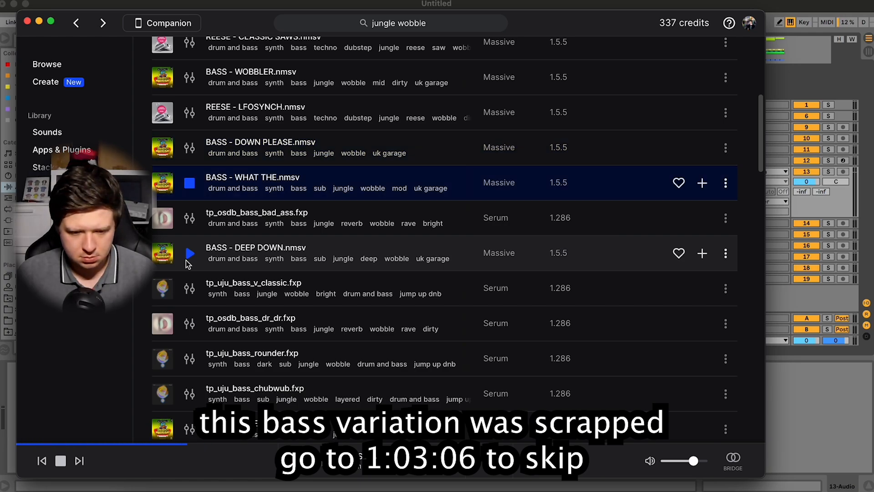
{"action": "key", "text": "Down"}
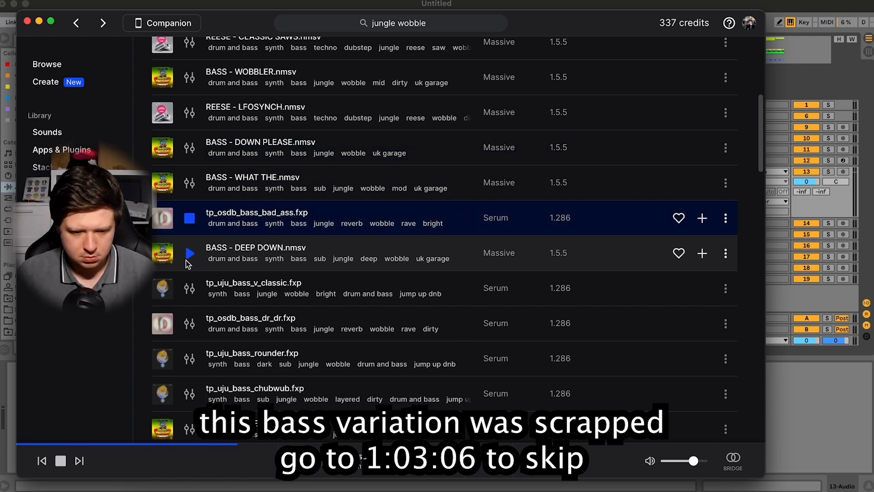
{"action": "key", "text": "Down"}
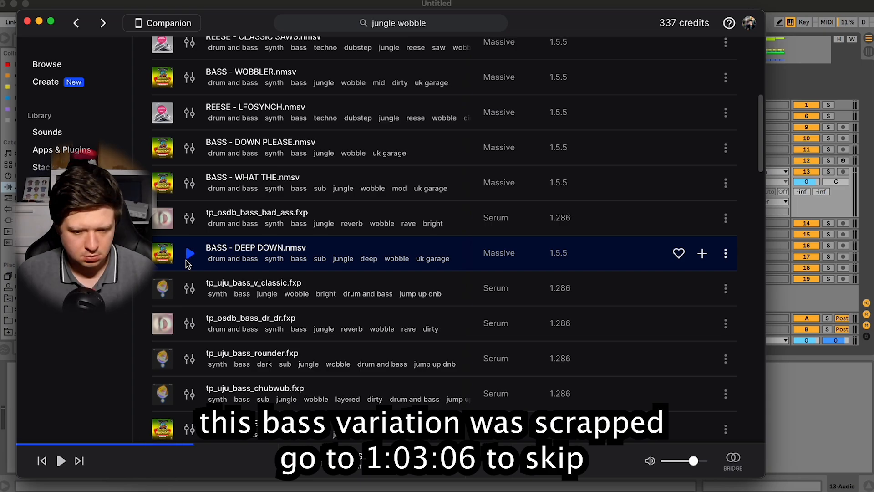
{"action": "key", "text": "Down"}
{"action": "key", "text": "Down"}
{"action": "key", "text": "Down"}
{"action": "key", "text": "Down"}
{"action": "key", "text": "Down"}
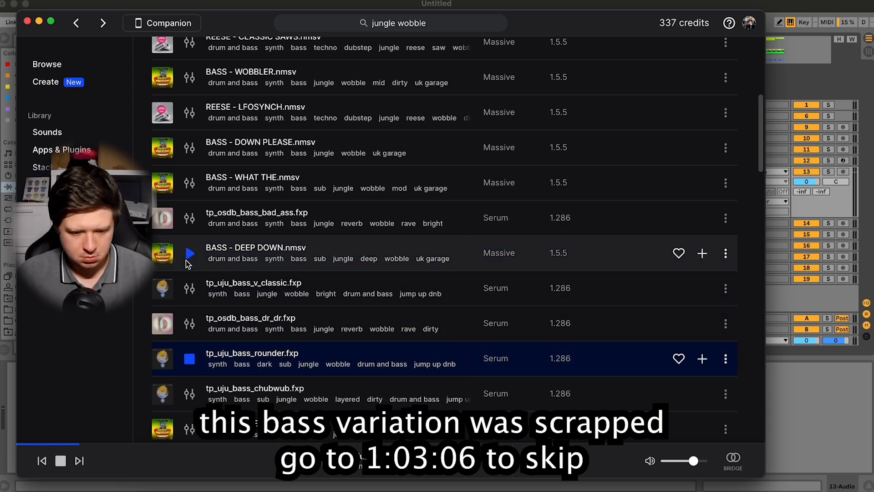
{"action": "key", "text": "Down"}
{"action": "key", "text": "Down"}
{"action": "key", "text": "Down"}
{"action": "key", "text": "Down"}
{"action": "key", "text": "Down"}
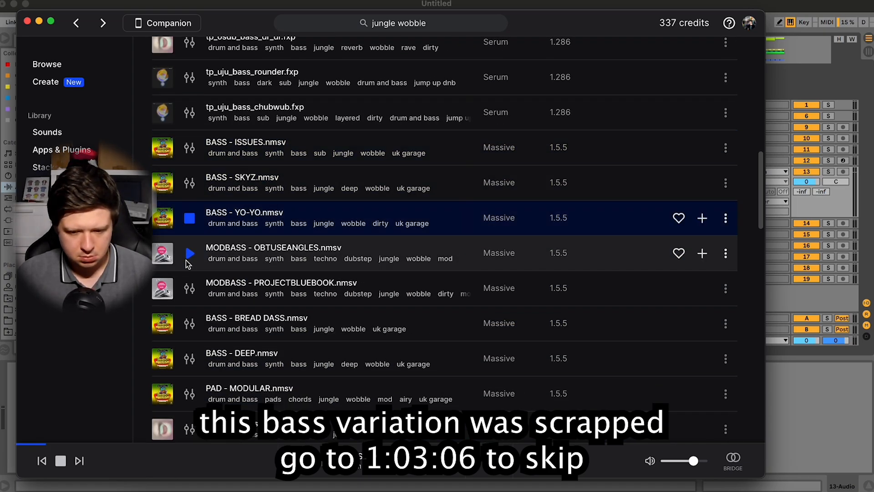
{"action": "key", "text": "Down"}
{"action": "key", "text": "Down"}
{"action": "key", "text": "Down"}
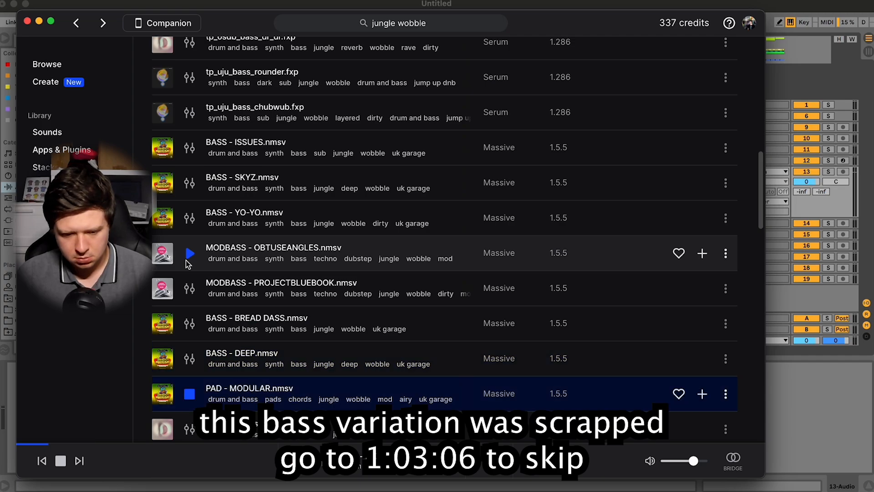
{"action": "key", "text": "Down"}
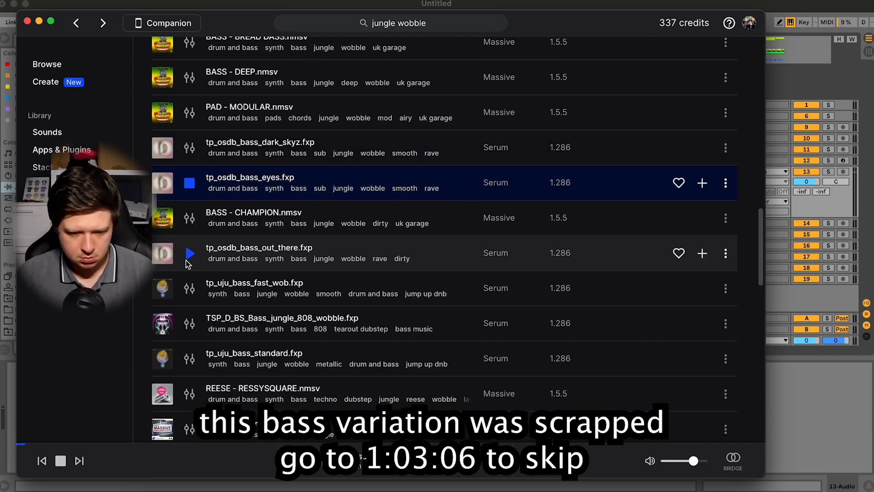
{"action": "key", "text": "Down"}
{"action": "key", "text": "Down"}
{"action": "key", "text": "Down"}
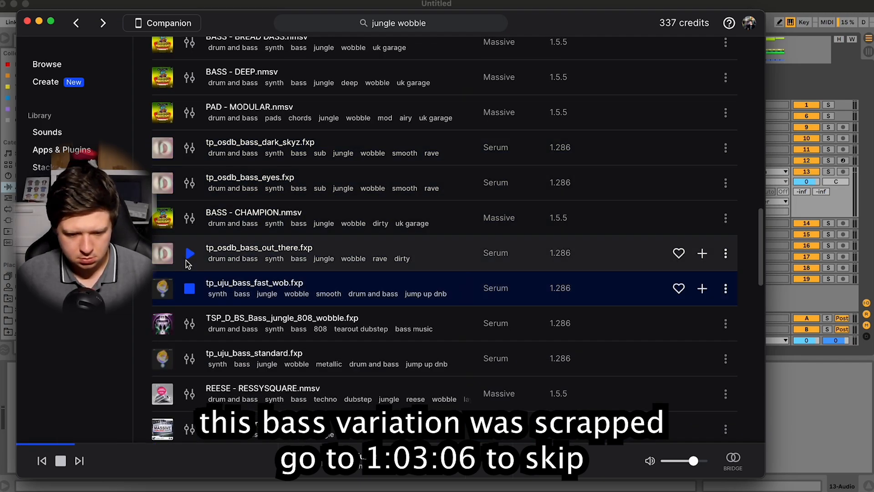
{"action": "key", "text": "Down"}
{"action": "key", "text": "Down"}
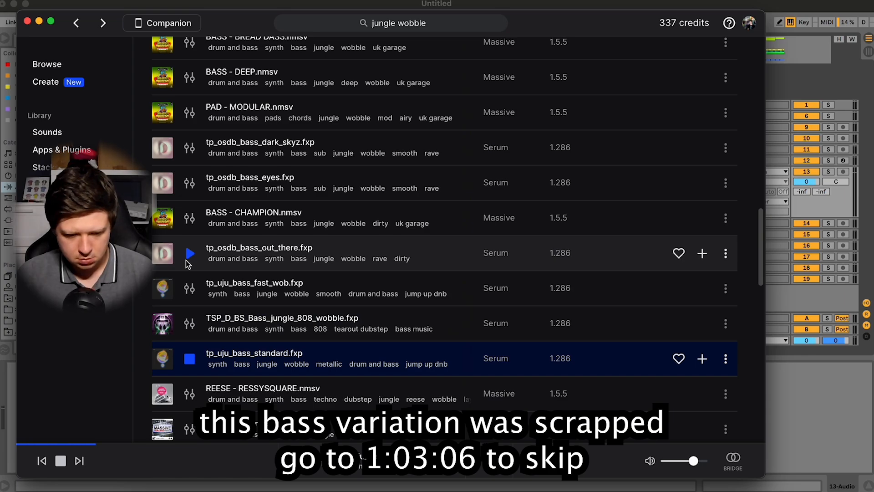
{"action": "key", "text": "Down"}
{"action": "key", "text": "Down"}
{"action": "scroll", "coordinate": [188, 264], "scroll_direction": "down", "scroll_amount": 6}
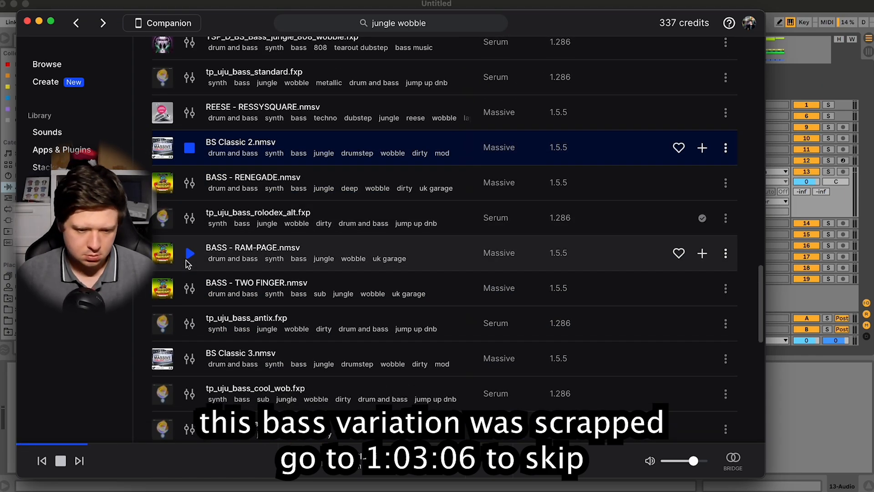
Return to Ableton Live, copy the 12 Serum clip at bar 169 to bar 137, and duplicate the track
{"action": "left_click", "coordinate": [38, 20]}
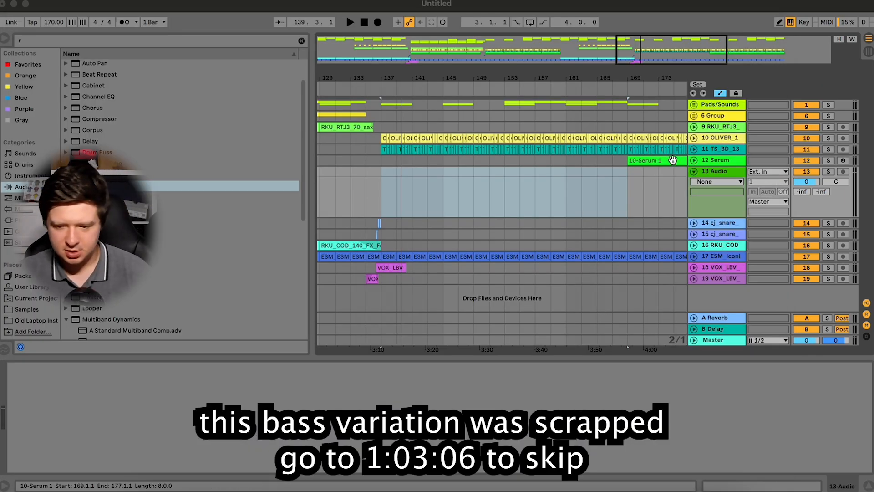
{"action": "left_click", "coordinate": [712, 162]}
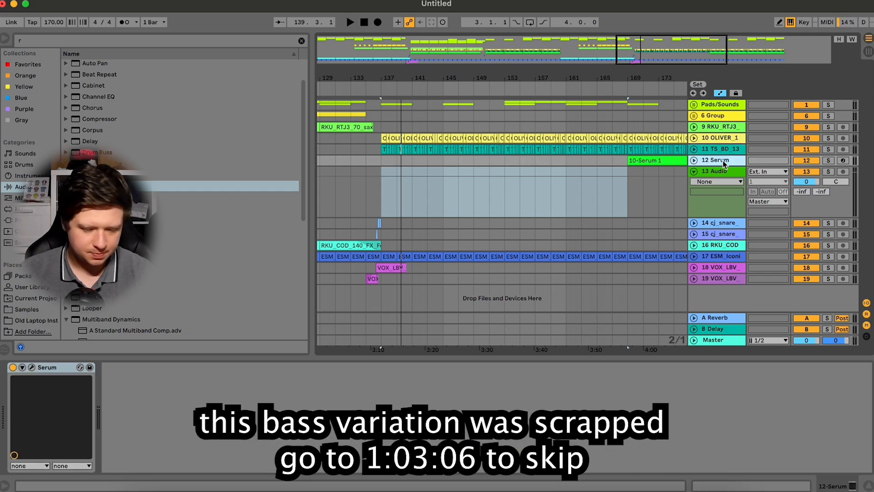
{"action": "left_click", "coordinate": [637, 161]}
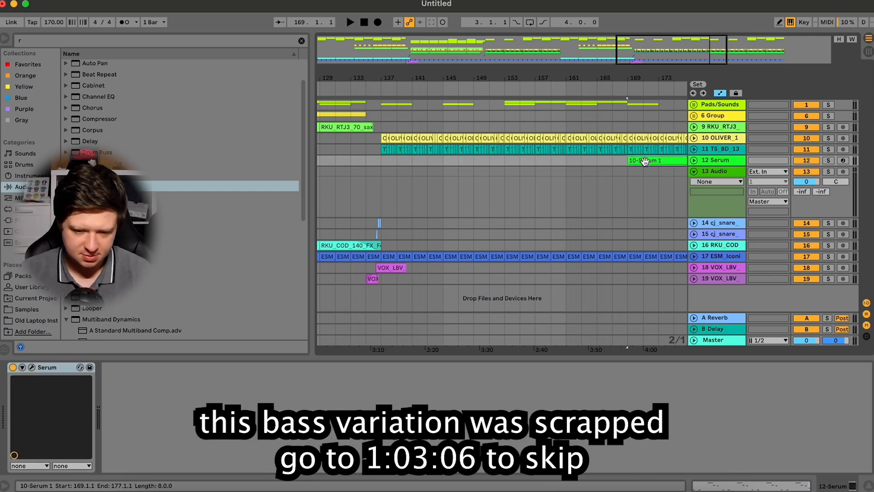
{"action": "key", "text": "super+c"}
{"action": "left_click", "coordinate": [386, 161]}
{"action": "key", "text": "super+v"}
{"action": "left_click", "coordinate": [728, 159]}
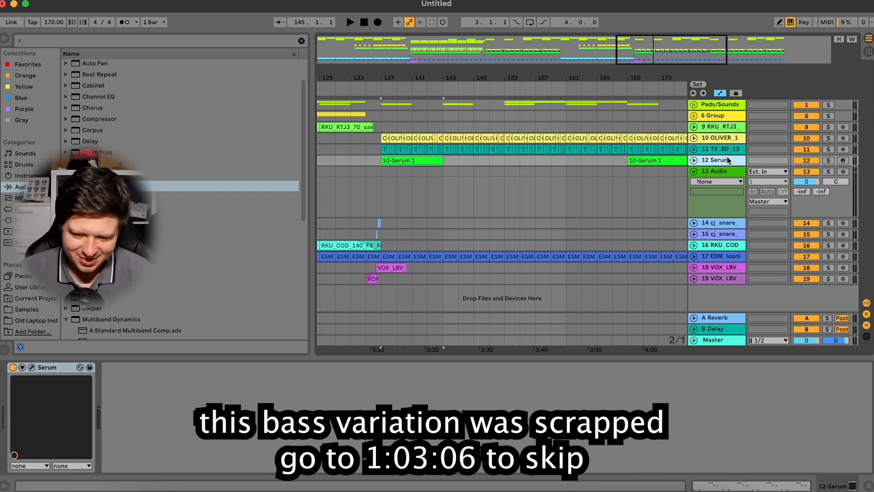
{"action": "key", "text": "super+d"}
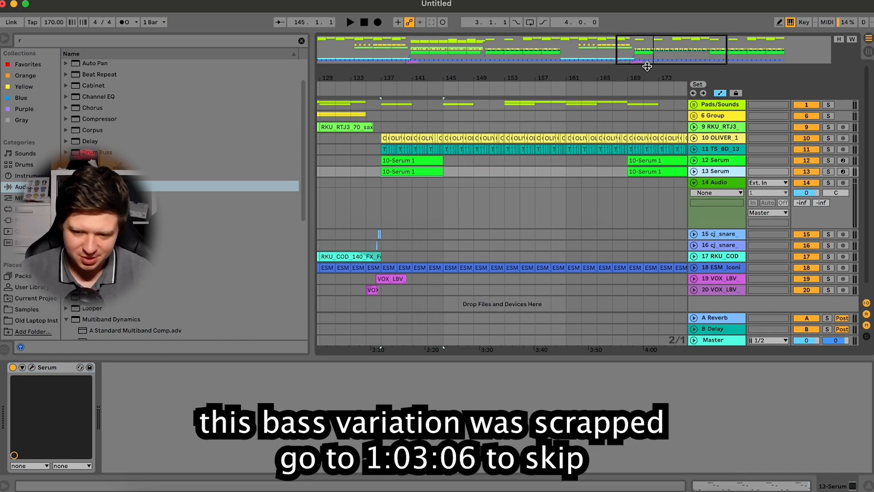
Delete the Serum clips between bars 25 and 109 on the duplicate track, and those from bar 169 onward
{"action": "key", "text": "minus"}
{"action": "key", "text": "minus"}
{"action": "left_click", "coordinate": [357, 169]}
{"action": "left_click_drag", "start_coordinate": [357, 169], "coordinate": [499, 171]}
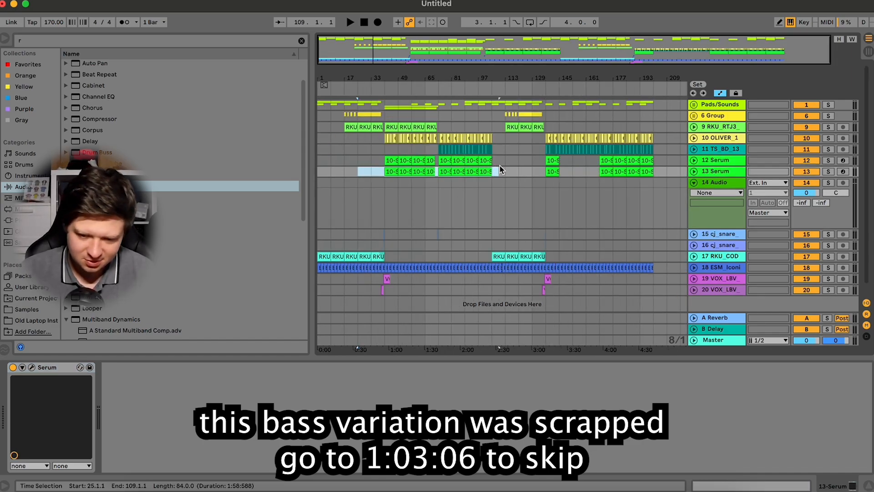
{"action": "key", "text": "Delete"}
{"action": "left_click_drag", "start_coordinate": [666, 161], "coordinate": [600, 161]}
{"action": "key", "text": "Delete"}
Unfold both Serum tracks and cut the first two beats of every two bars from the 12 Serum clip between bars 137 and 145
{"action": "left_click_drag", "start_coordinate": [721, 45], "coordinate": [672, 41]}
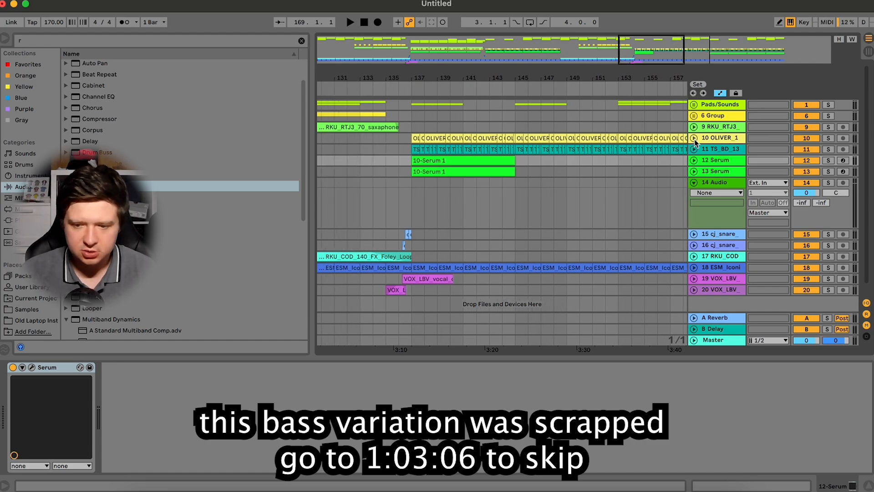
{"action": "double_click", "coordinate": [467, 169]}
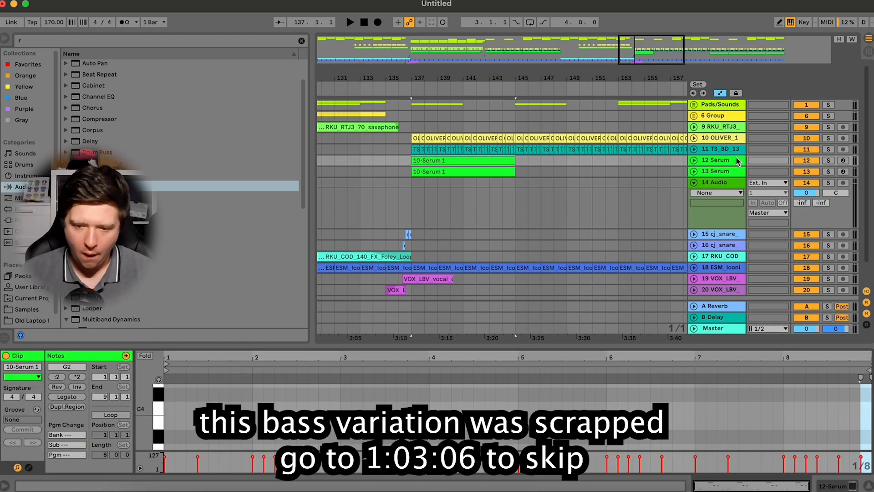
{"action": "left_click", "coordinate": [702, 160], "text": "shift"}
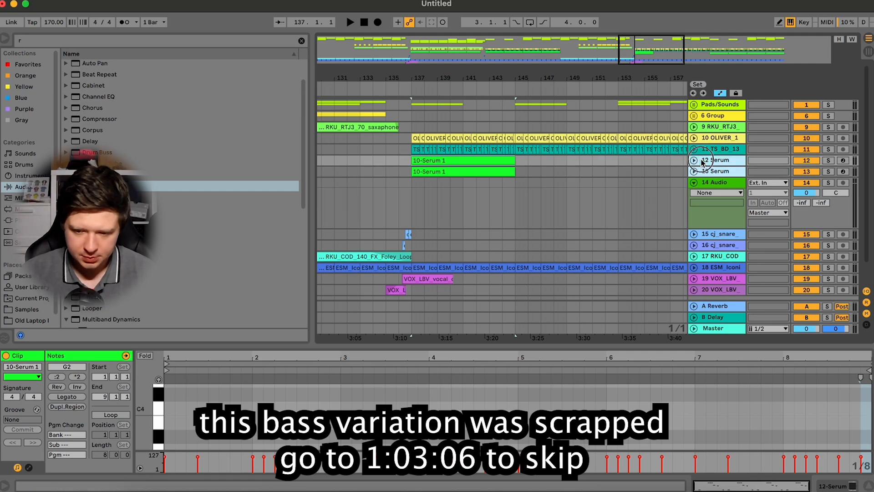
{"action": "left_click", "coordinate": [693, 160]}
{"action": "scroll", "coordinate": [515, 197], "scroll_direction": "down", "scroll_amount": 1}
{"action": "left_click_drag", "start_coordinate": [666, 50], "coordinate": [667, 59]}
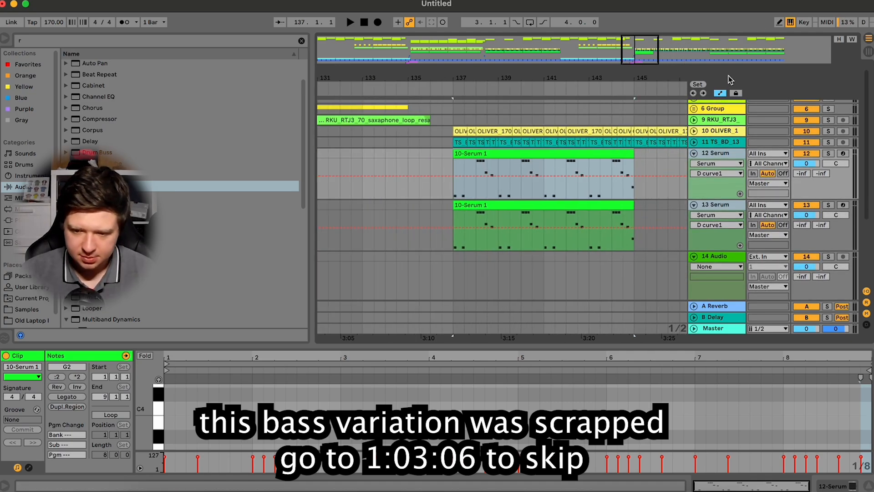
{"action": "left_click_drag", "start_coordinate": [443, 172], "coordinate": [600, 193]}
{"action": "key", "text": "Delete"}
{"action": "key", "text": "Delete"}
{"action": "key", "text": "Delete"}
Consolidate the 12 Serum track from bar 137 to 145 into one clip
{"action": "left_click", "coordinate": [615, 152]}
{"action": "left_click", "coordinate": [455, 171], "text": "shift"}
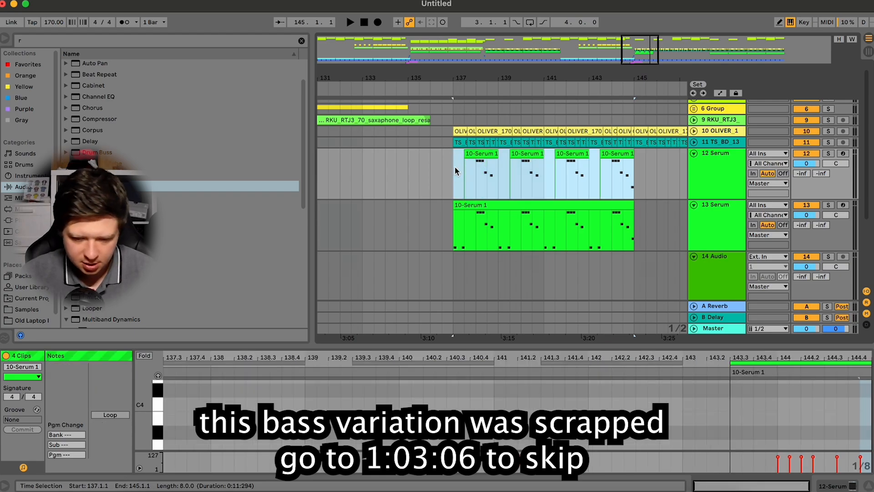
{"action": "right_click", "coordinate": [462, 160]}
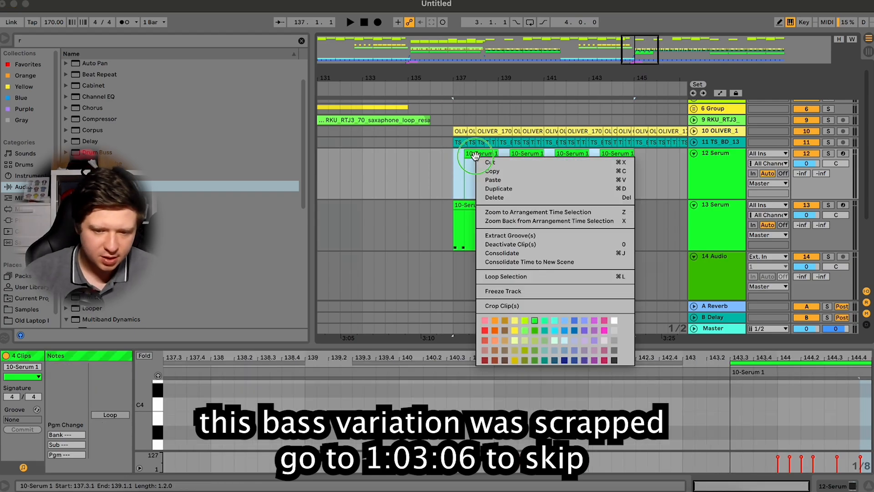
{"action": "left_click", "coordinate": [534, 250]}
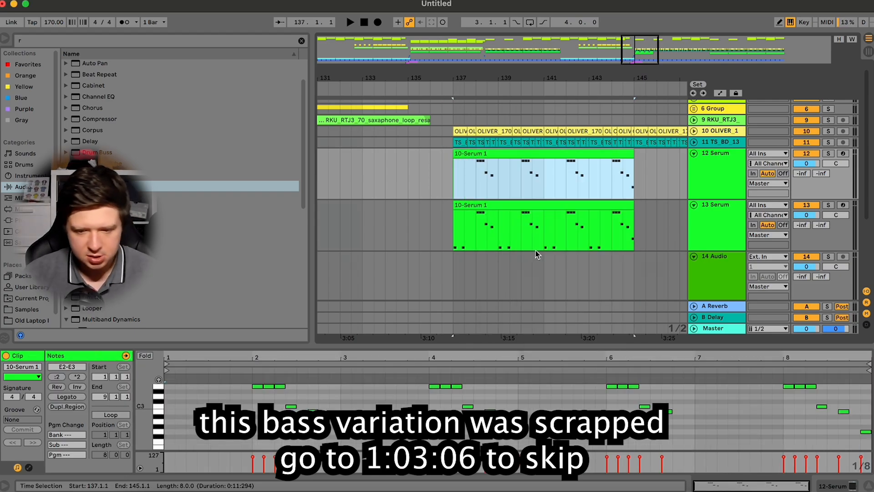
Delete the upper notes from the 13 Serum clip at bar 137, keeping only its low notes
{"action": "double_click", "coordinate": [489, 203]}
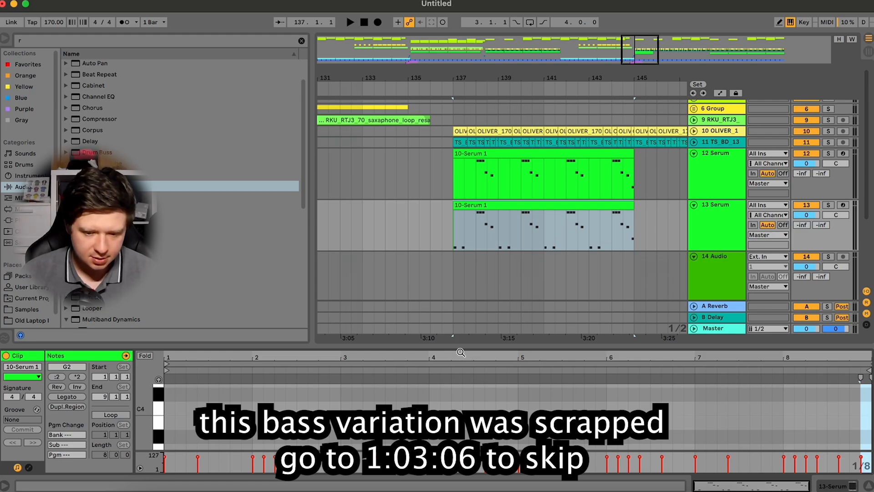
{"action": "left_click_drag", "start_coordinate": [456, 348], "coordinate": [457, 84]}
{"action": "left_click_drag", "start_coordinate": [241, 116], "coordinate": [870, 359]}
{"action": "key", "text": "Delete"}
{"action": "left_click", "coordinate": [847, 486]}
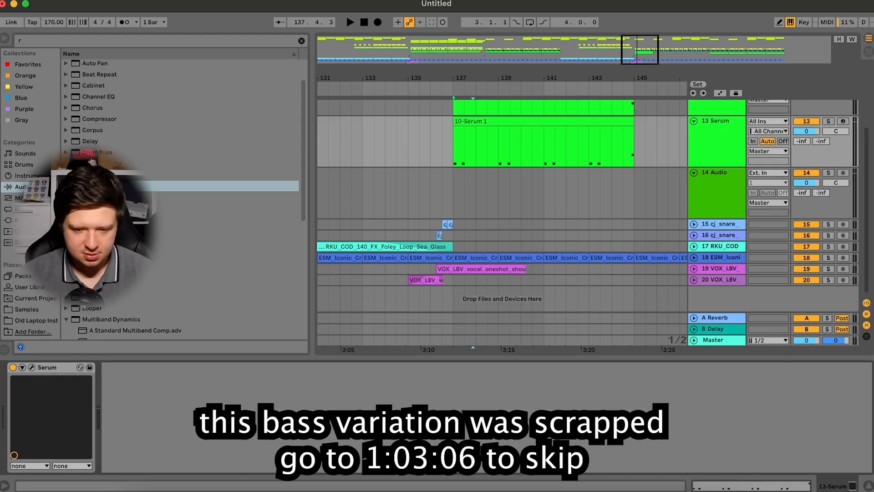
Delete the low note at the end of the consolidated 12 Serum clip and return to the track's devices
{"action": "scroll", "coordinate": [712, 153], "scroll_direction": "up", "scroll_amount": 3}
{"action": "double_click", "coordinate": [621, 124]}
{"action": "left_click", "coordinate": [870, 196]}
{"action": "double_click", "coordinate": [865, 171]}
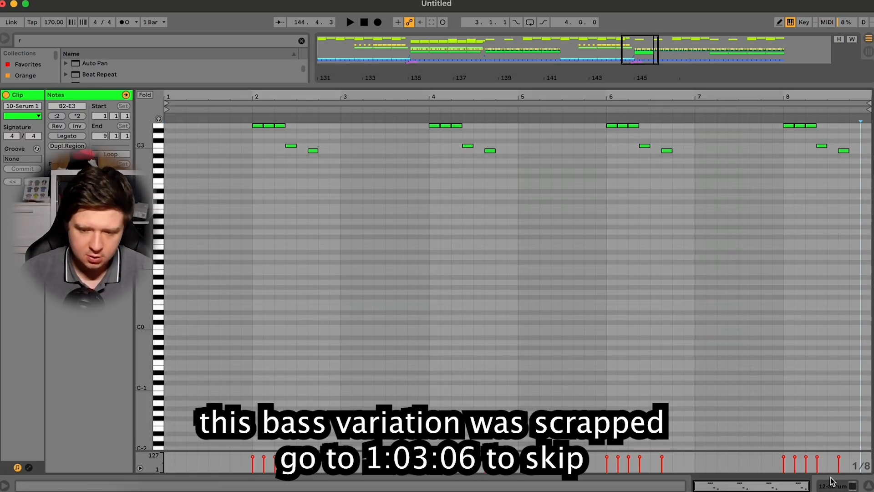
{"action": "left_click", "coordinate": [831, 484]}
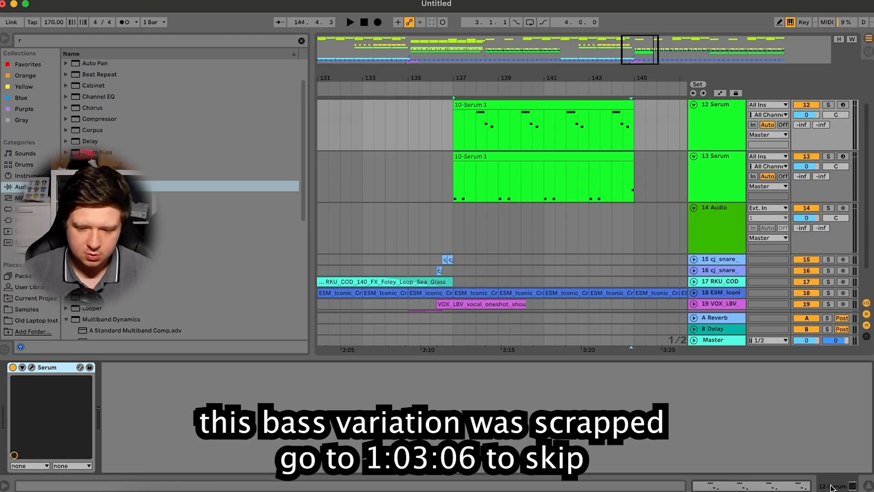
Solo the 13 Serum track, open its synth window and lengthen Env 1's attack to about 0.9 s with a rounded rise
{"action": "left_click", "coordinate": [827, 156]}
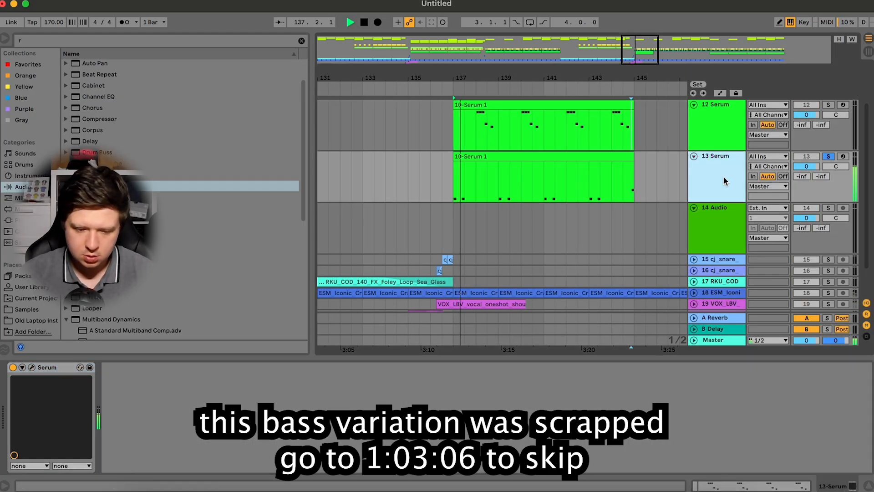
{"action": "left_click", "coordinate": [32, 367]}
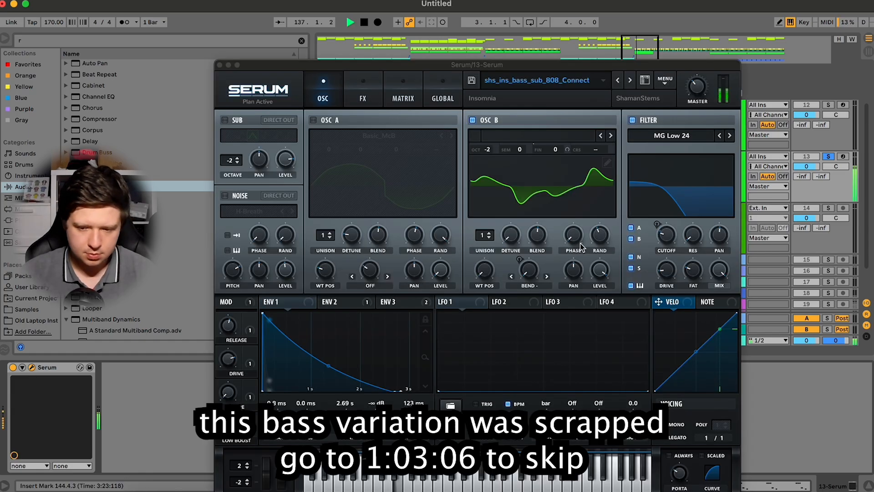
{"action": "left_click", "coordinate": [262, 314]}
{"action": "left_click_drag", "start_coordinate": [262, 314], "coordinate": [307, 314]}
{"action": "left_click_drag", "start_coordinate": [286, 351], "coordinate": [284, 313]}
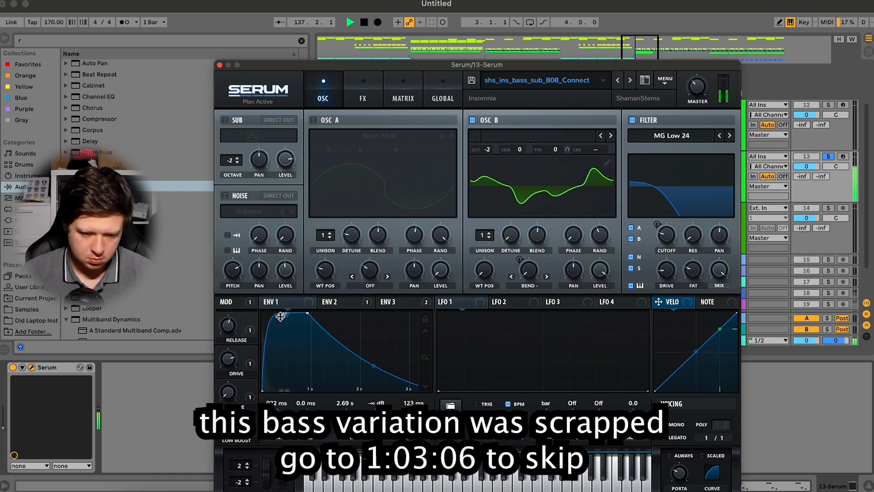
Set Env 2's decay to about 1.23 s with a steep falloff, trying a slower attack and resetting it to zero
{"action": "left_click", "coordinate": [330, 302]}
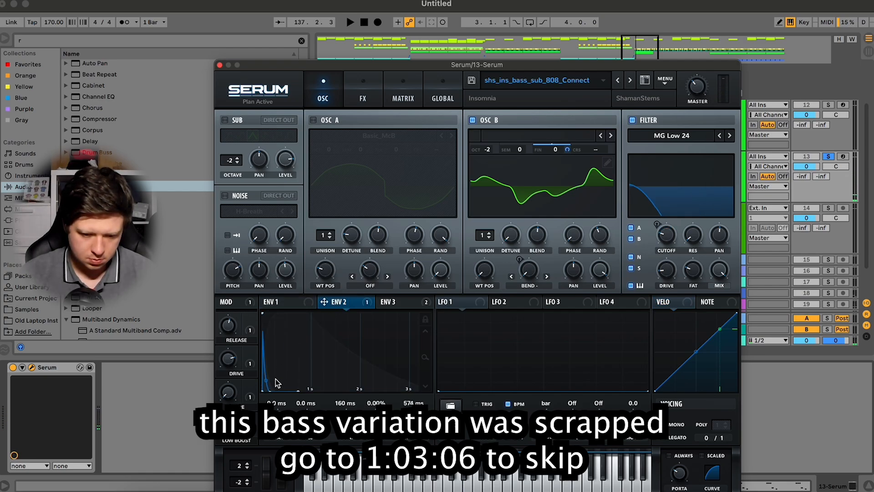
{"action": "left_click_drag", "start_coordinate": [270, 389], "coordinate": [322, 389]}
{"action": "key", "text": "space"}
{"action": "left_click_drag", "start_coordinate": [264, 315], "coordinate": [335, 302]}
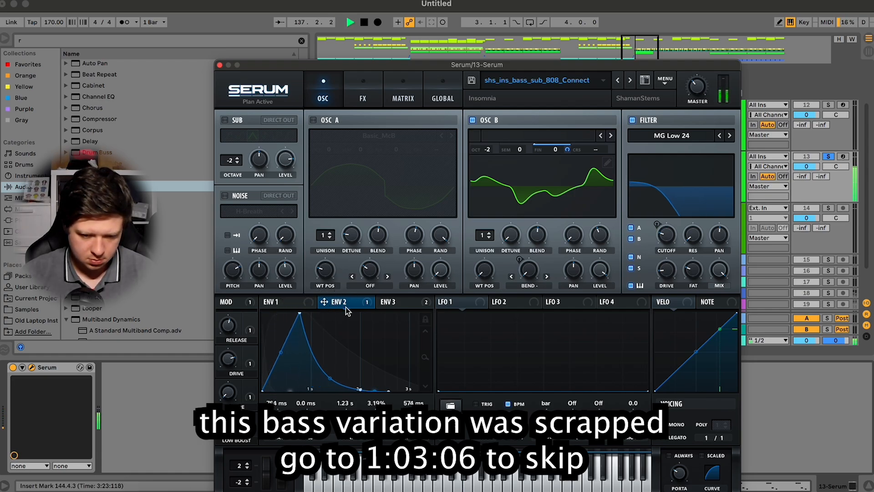
{"action": "double_click", "coordinate": [299, 314]}
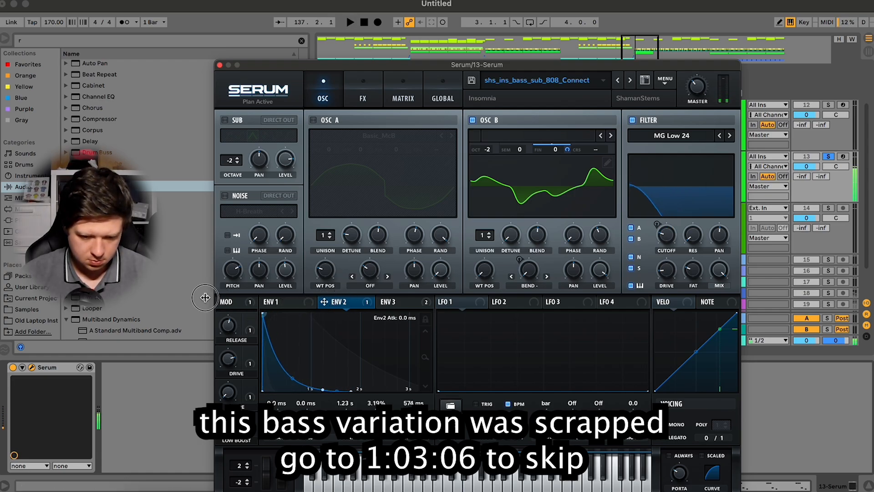
{"action": "right_click", "coordinate": [360, 309]}
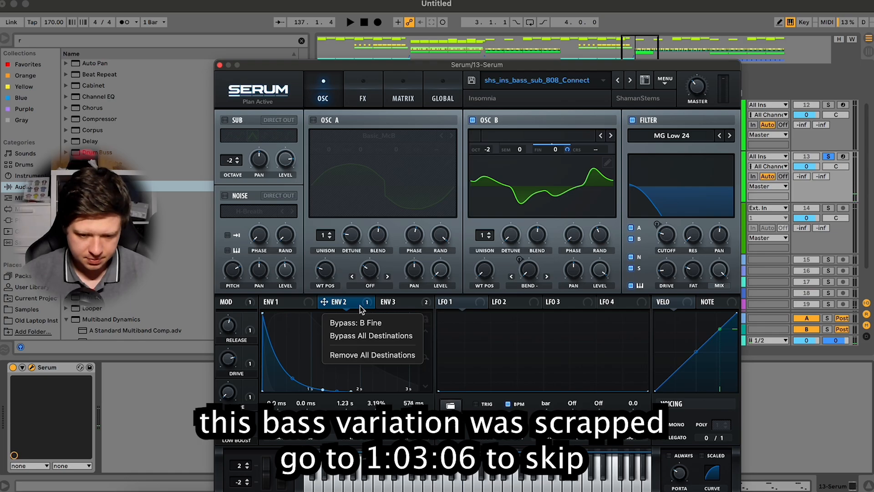
{"action": "left_click", "coordinate": [360, 307]}
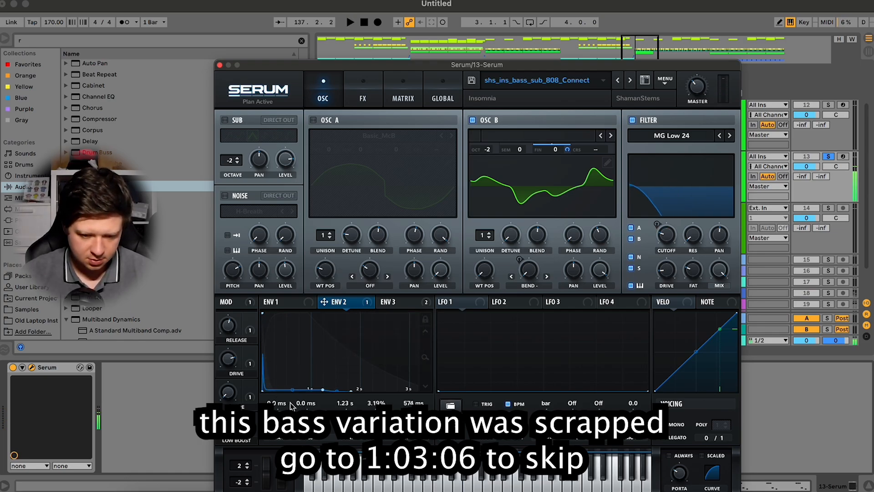
Slow Env 3's attack to about 0.85 s with a curved rise and audition the bass
{"action": "left_click", "coordinate": [395, 303]}
{"action": "key", "text": "space"}
{"action": "left_click_drag", "start_coordinate": [264, 313], "coordinate": [283, 345]}
{"action": "key", "text": "space"}
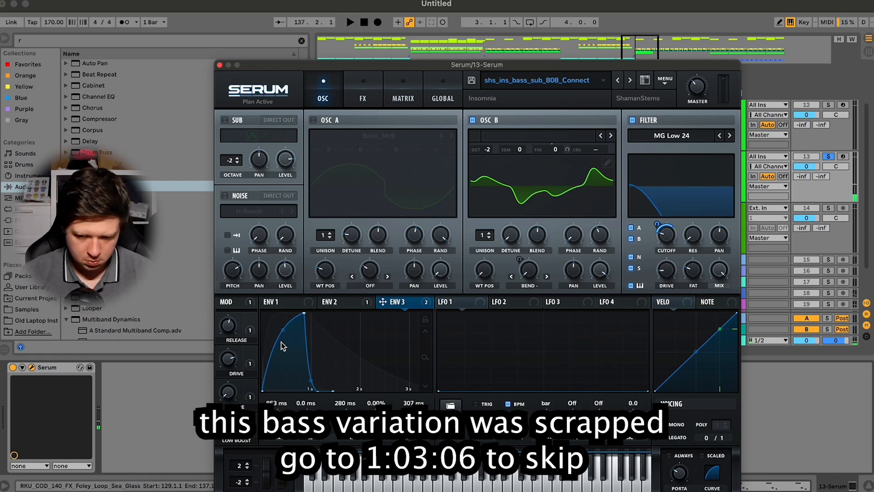
Raise the MG Low 24 filter's resonance to 50% and audition the sweep
{"action": "left_click_drag", "start_coordinate": [693, 236], "coordinate": [703, 183]}
{"action": "key", "text": "space"}
{"action": "key", "text": "space"}
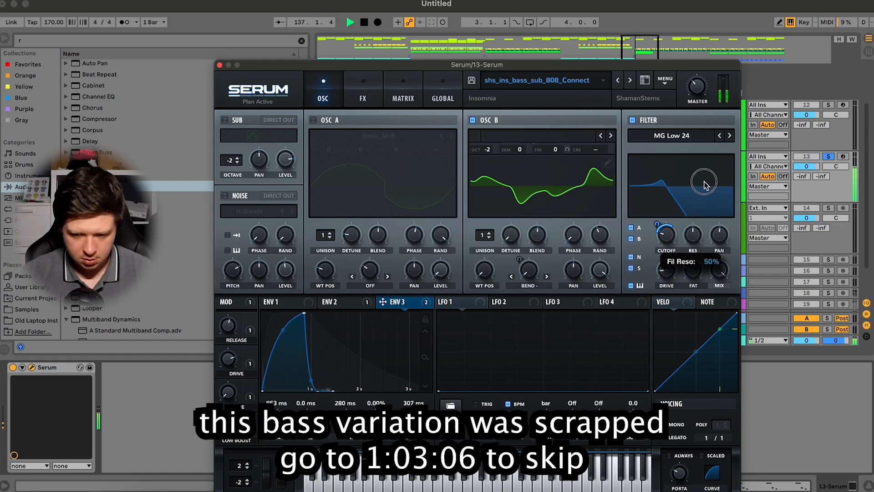
{"action": "key", "text": "space"}
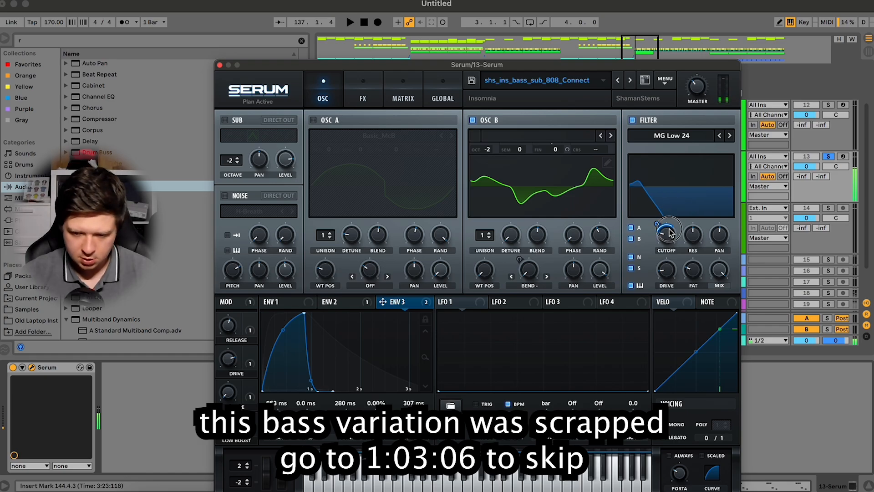
{"action": "right_click", "coordinate": [669, 233]}
{"action": "left_click", "coordinate": [344, 357]}
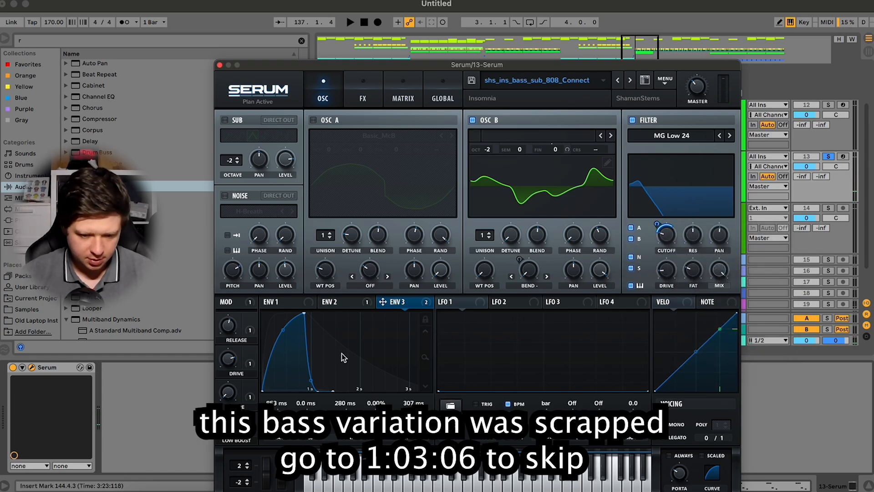
{"action": "key", "text": "space"}
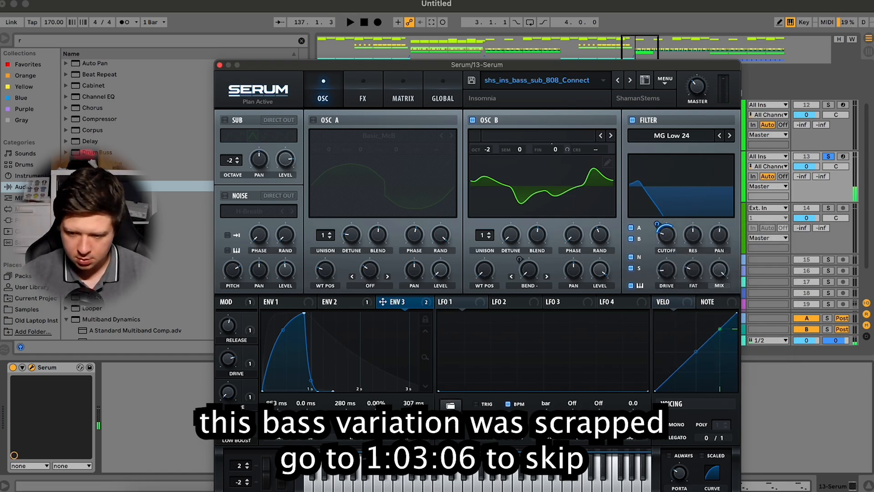
Arm the 13 Serum track and reshape Env 1 with a steeper decay curve and a straight attack ramp
{"action": "left_click", "coordinate": [843, 157]}
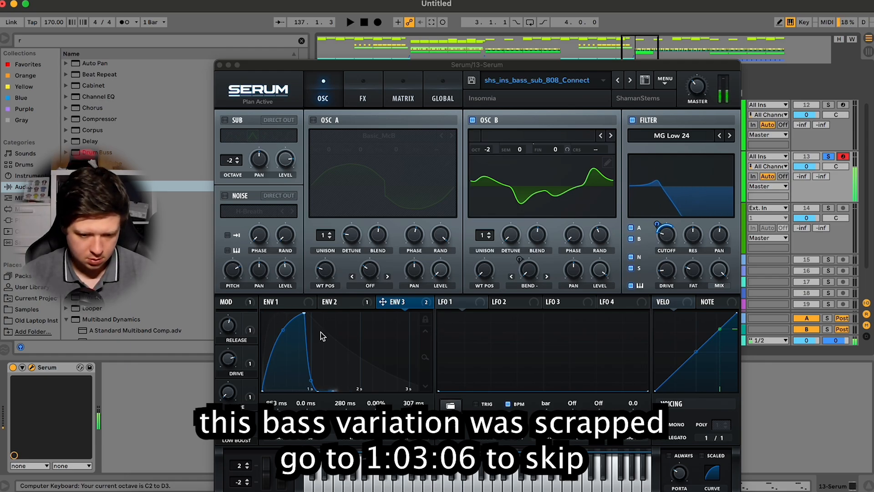
{"action": "left_click", "coordinate": [285, 331]}
{"action": "left_click", "coordinate": [348, 302]}
{"action": "left_click", "coordinate": [297, 304]}
{"action": "left_click_drag", "start_coordinate": [364, 366], "coordinate": [373, 376]}
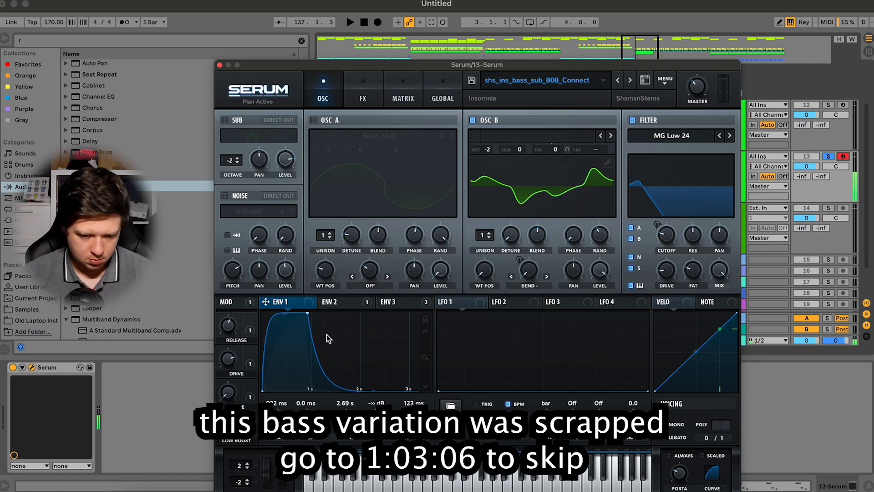
{"action": "left_click_drag", "start_coordinate": [287, 321], "coordinate": [308, 351]}
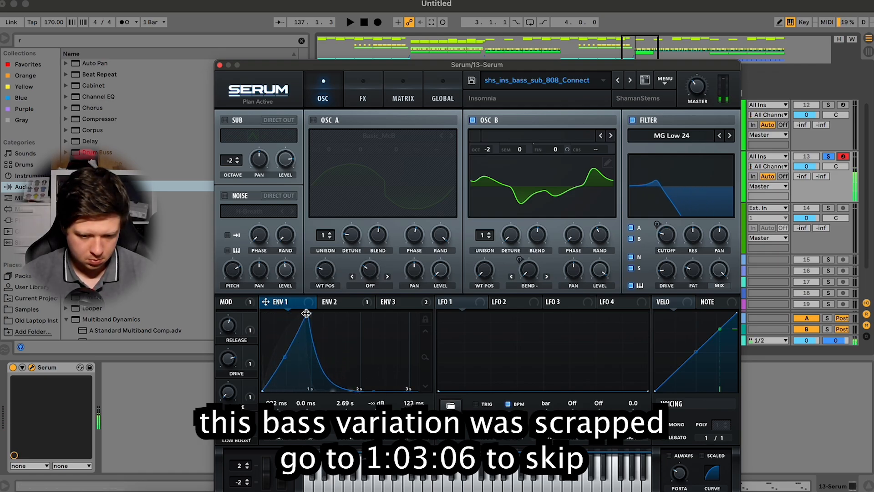
Straighten Env 3's attack curve, then set its decay to about 1.18 s and its attack to about 2.12 s
{"action": "left_click", "coordinate": [410, 302]}
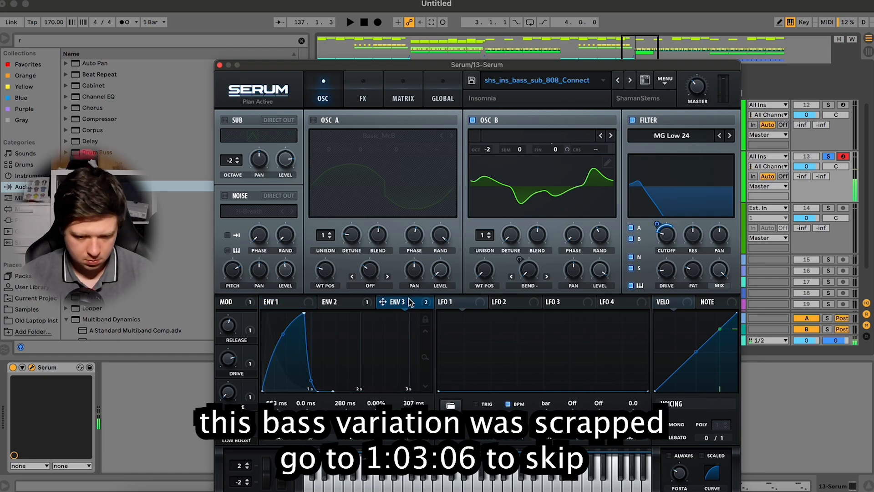
{"action": "left_click_drag", "start_coordinate": [283, 337], "coordinate": [285, 352]}
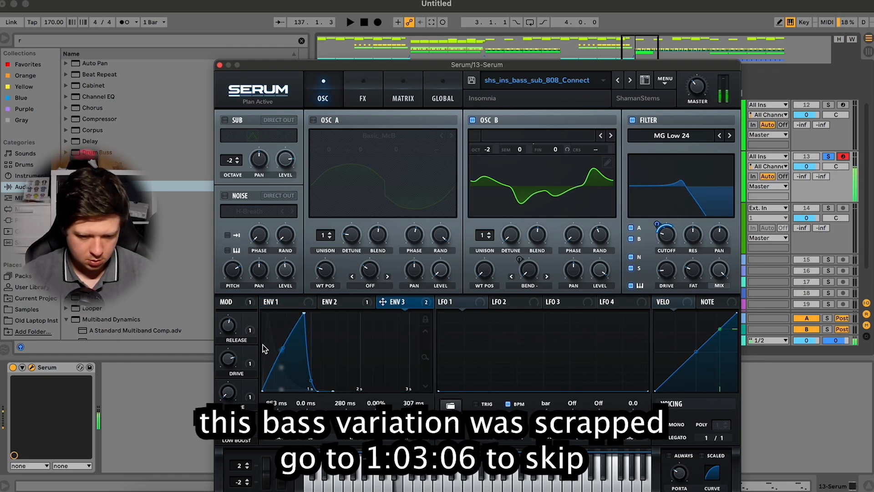
{"action": "left_click_drag", "start_coordinate": [316, 389], "coordinate": [380, 396]}
{"action": "left_click_drag", "start_coordinate": [309, 321], "coordinate": [366, 281]}
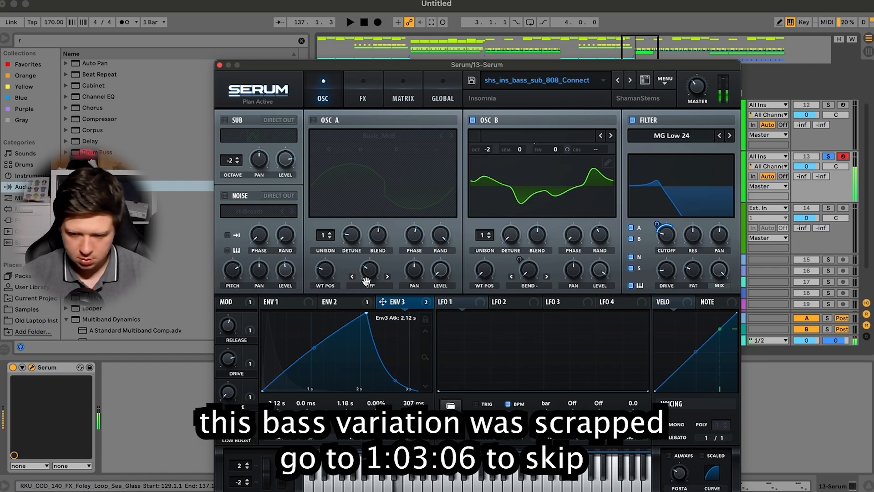
Lower the main filter's cutoff to about 63 Hz and raise the cutoff of the effects-rack filter
{"action": "left_click_drag", "start_coordinate": [666, 235], "coordinate": [665, 255]}
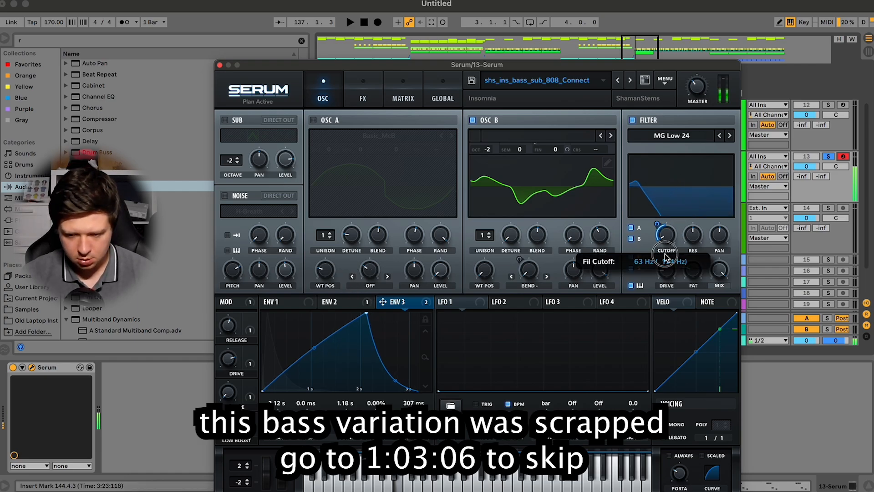
{"action": "left_click", "coordinate": [363, 94]}
{"action": "left_click_drag", "start_coordinate": [490, 219], "coordinate": [492, 197]}
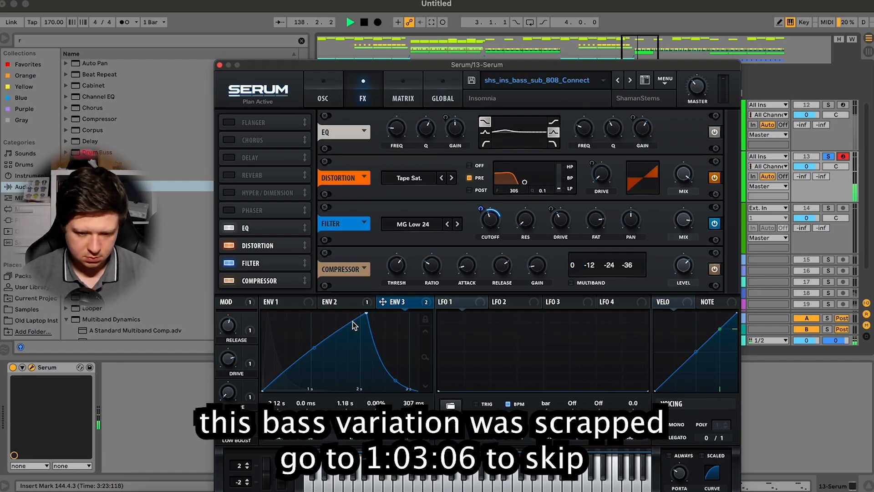
Shorten Env 3's attack to about 745 ms with a rounded rise and set its release to 32 s
{"action": "left_click_drag", "start_coordinate": [316, 346], "coordinate": [304, 311]}
{"action": "left_click", "coordinate": [324, 97]}
{"action": "key", "text": "space"}
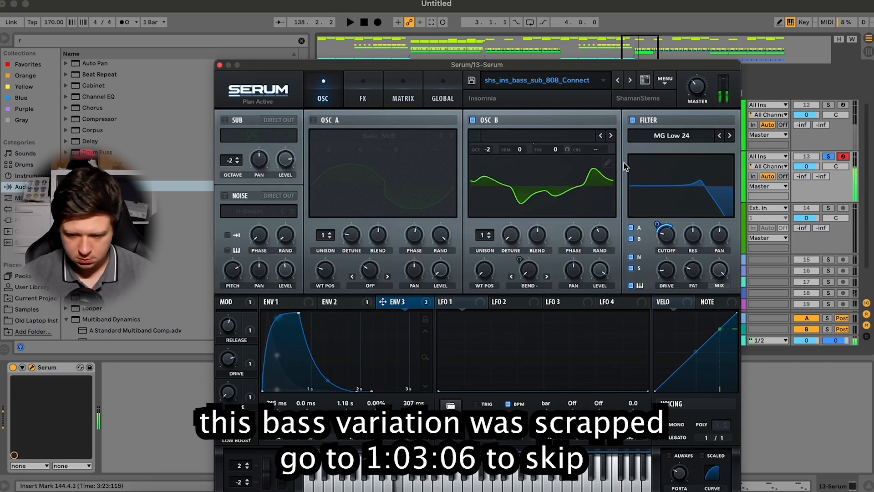
{"action": "left_click_drag", "start_coordinate": [372, 390], "coordinate": [358, 391]}
{"action": "key", "text": "space"}
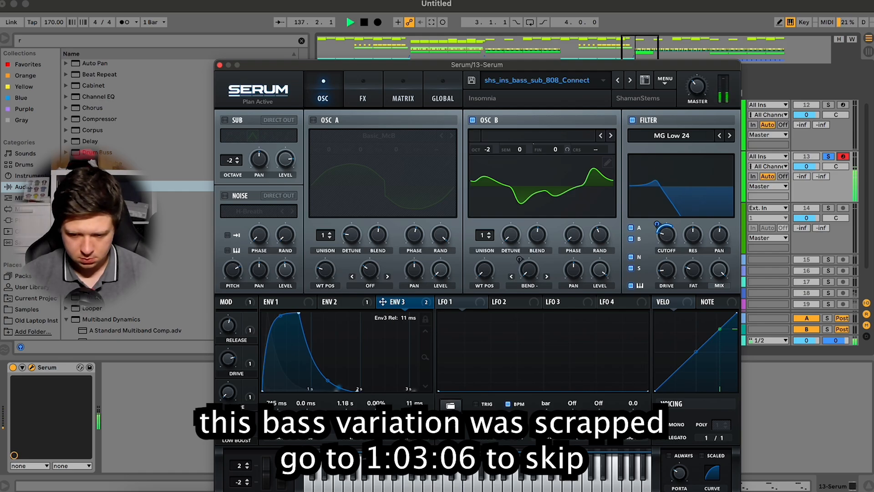
{"action": "key", "text": "space"}
{"action": "key", "text": "space"}
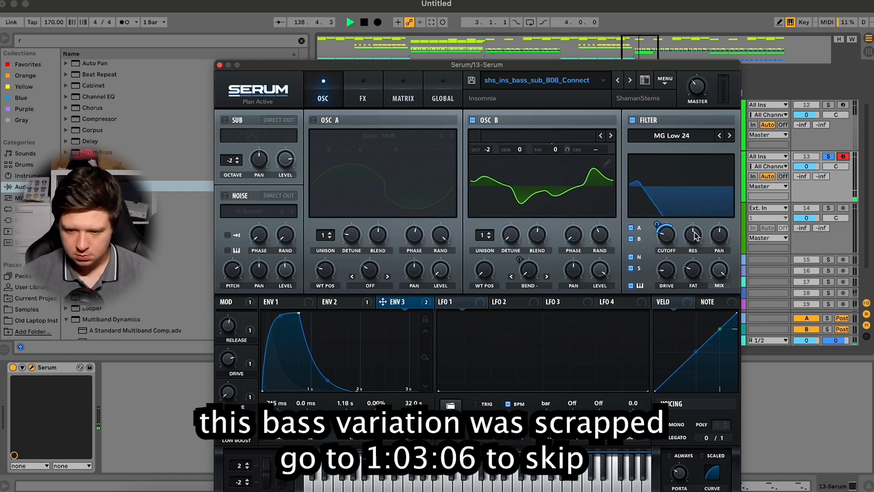
Audition the bass and lower the main filter's cutoff and resonance
{"action": "key", "text": "space"}
{"action": "key", "text": "space"}
{"action": "left_click_drag", "start_coordinate": [668, 248], "coordinate": [692, 265]}
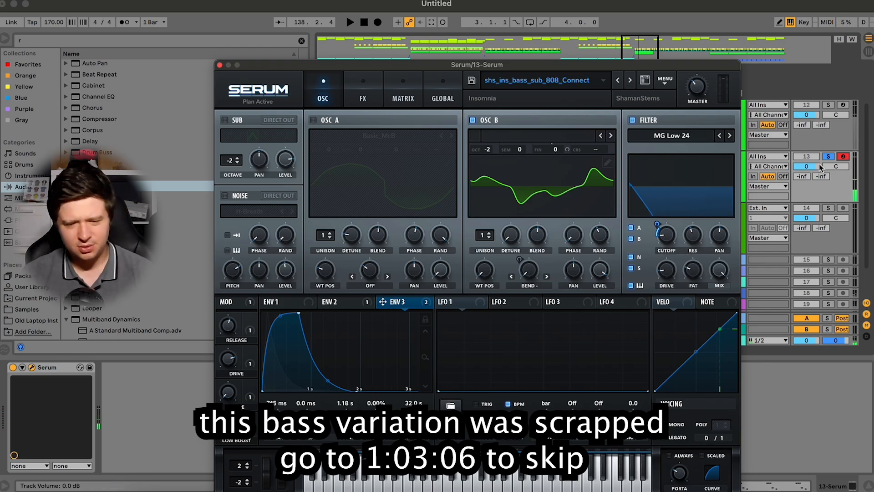
Close the Serum window and delete the Serum device from track 13
{"action": "left_click", "coordinate": [219, 65]}
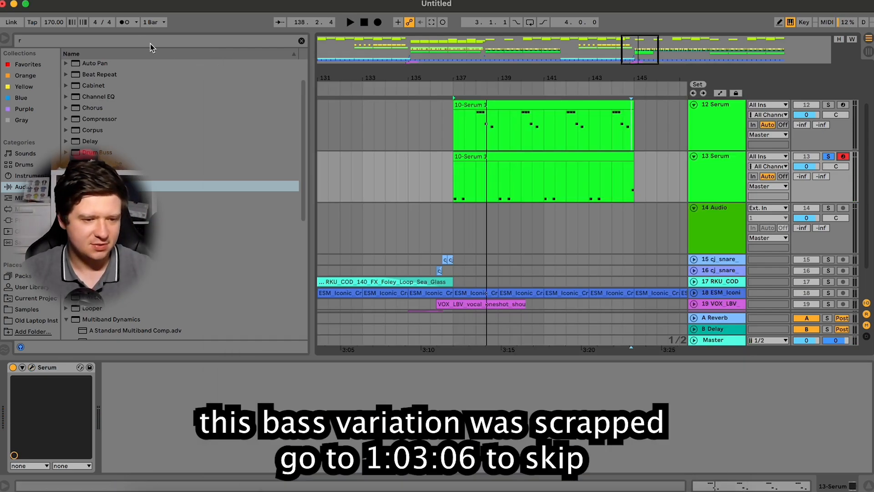
{"action": "left_click", "coordinate": [55, 368]}
{"action": "key", "text": "Delete"}
Search the plug-ins for "mass" and load the VST3 Massive synth onto track 13
{"action": "left_click", "coordinate": [21, 221]}
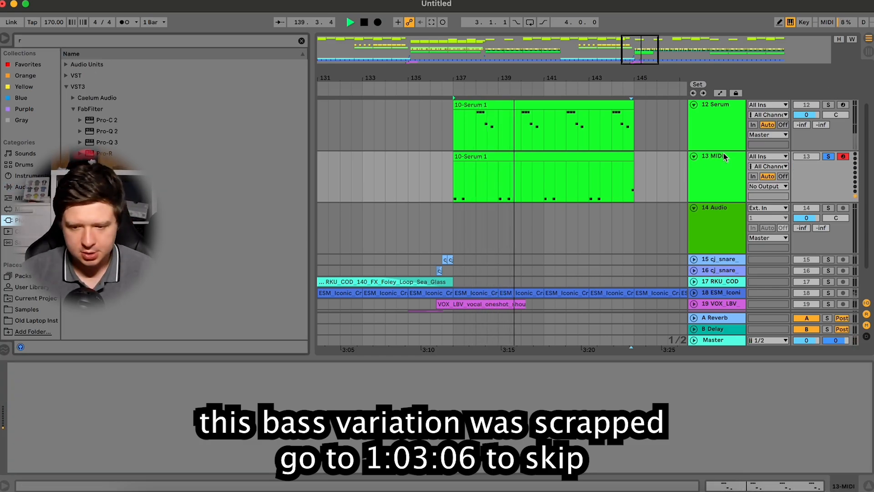
{"action": "left_click", "coordinate": [724, 170]}
{"action": "key", "text": "space"}
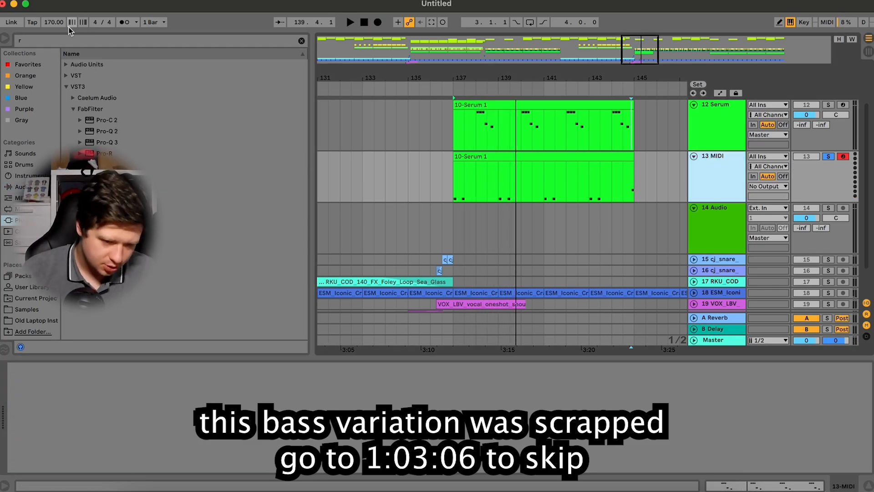
{"action": "key", "text": "super+f"}
{"action": "type", "text": "mass"}
{"action": "left_click", "coordinate": [72, 97]}
{"action": "left_click", "coordinate": [95, 112]}
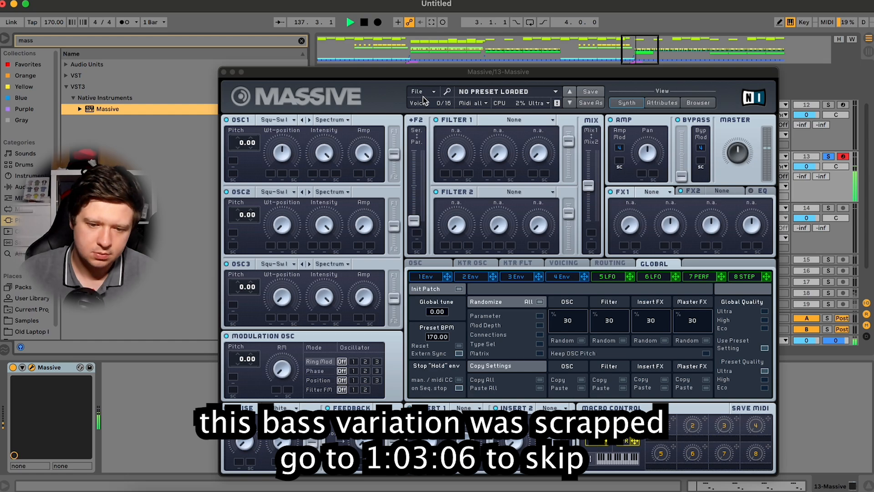
Start a new sound in Massive and close its window
{"action": "left_click", "coordinate": [437, 92]}
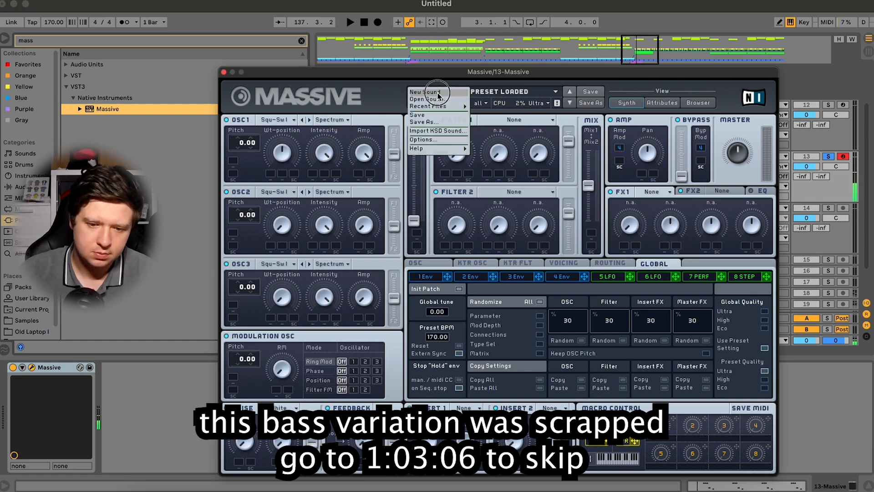
{"action": "left_click", "coordinate": [438, 93]}
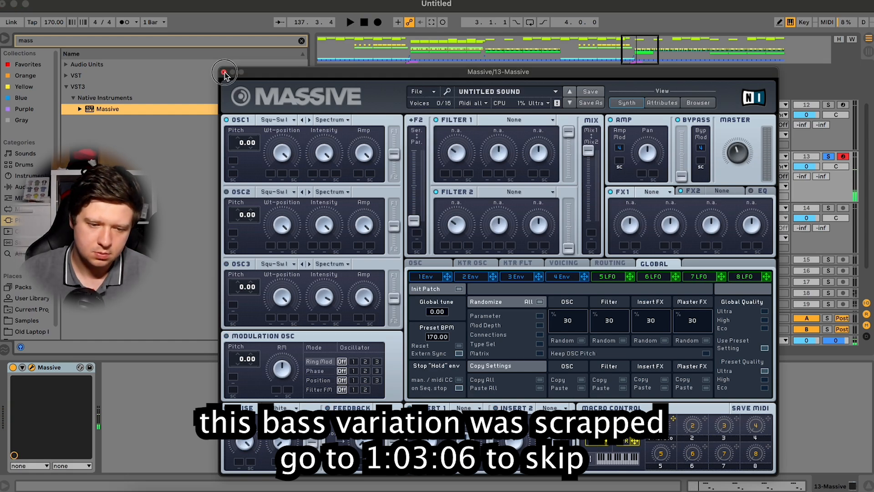
{"action": "left_click", "coordinate": [223, 73]}
Lengthen all notes in the track 13 clip to about a quarter note each and audition them
{"action": "double_click", "coordinate": [474, 151]}
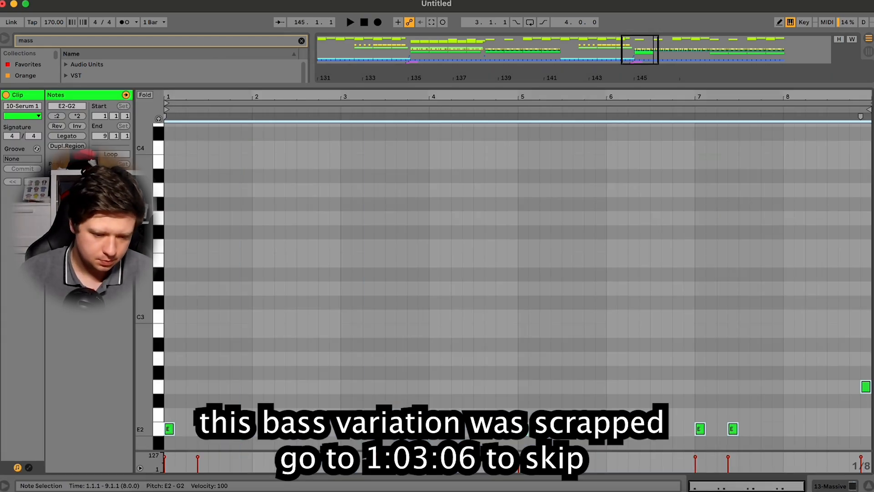
{"action": "key", "text": "space"}
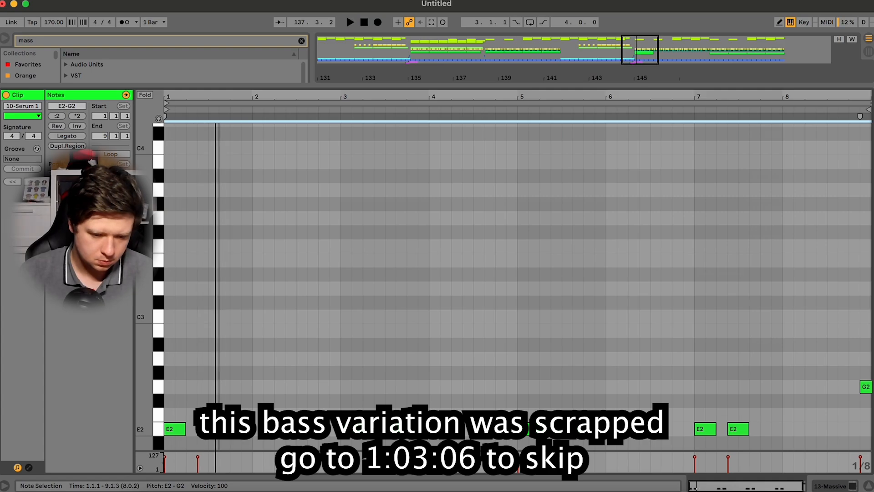
{"action": "key", "text": "space"}
Reopen Massive from track 13's devices, set OSC1's pitch to -24.00 and audition the bass
{"action": "left_click", "coordinate": [830, 486]}
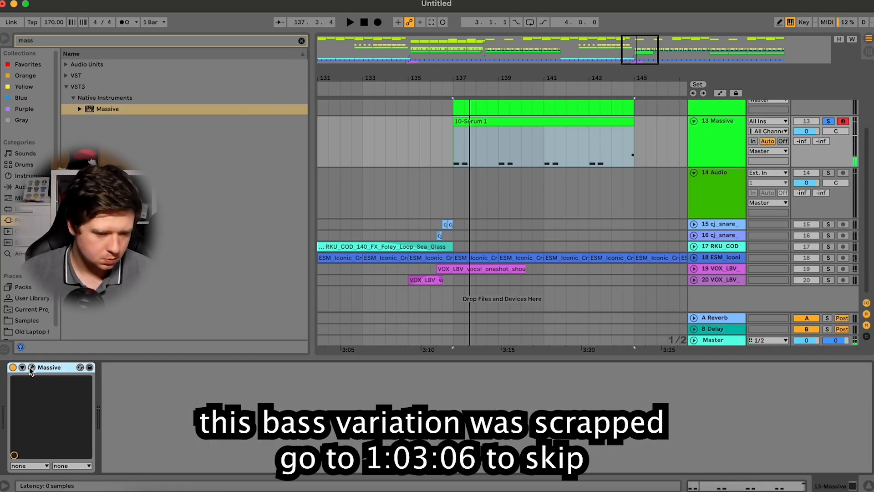
{"action": "left_click", "coordinate": [31, 368]}
{"action": "key", "text": "space"}
{"action": "key", "text": "space"}
{"action": "left_click_drag", "start_coordinate": [238, 143], "coordinate": [239, 154]}
{"action": "key", "text": "space"}
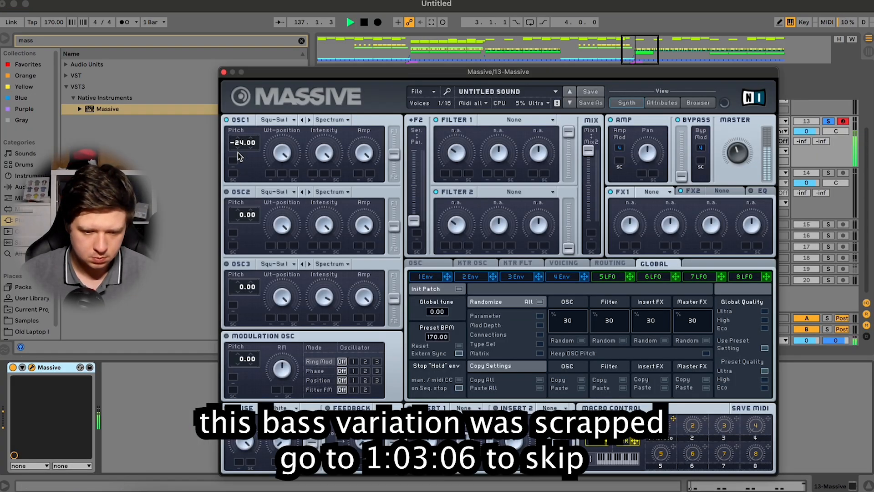
Set OSC1's wavetable to Sin-Tri and Filter 1's type to Lowpass 4
{"action": "left_click", "coordinate": [280, 119]}
{"action": "left_click", "coordinate": [330, 164]}
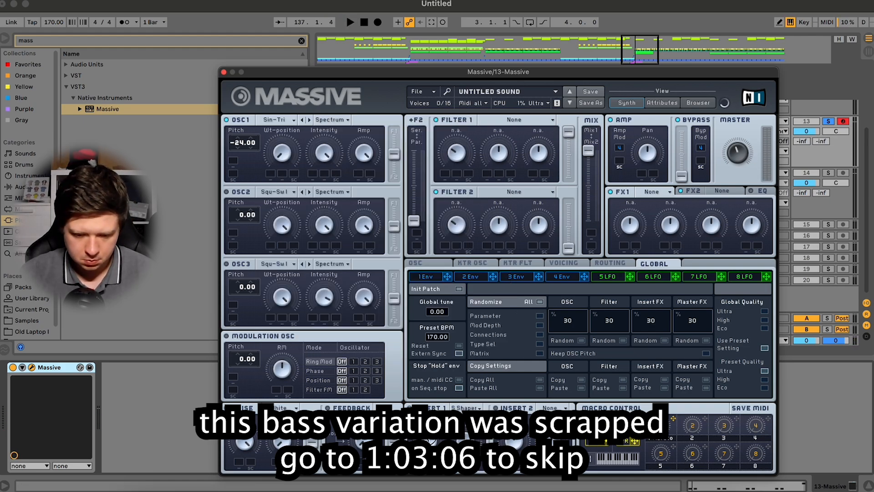
{"action": "left_click", "coordinate": [514, 119]}
{"action": "left_click", "coordinate": [506, 132]}
Modulate Filter 1's cutoff with envelope 3 and give the envelope a minimum attack level and maximum decay level
{"action": "left_click", "coordinate": [527, 278]}
{"action": "left_click_drag", "start_coordinate": [487, 202], "coordinate": [456, 155]}
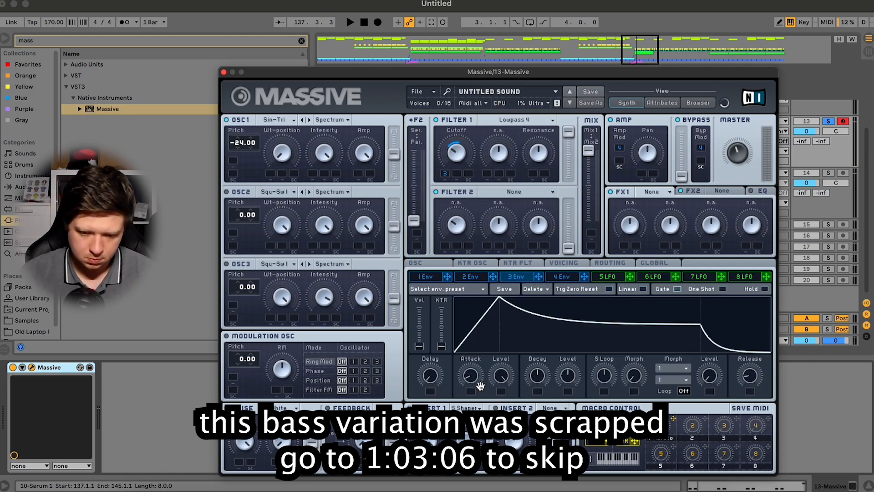
{"action": "left_click_drag", "start_coordinate": [499, 377], "coordinate": [581, 484]}
{"action": "left_click_drag", "start_coordinate": [577, 371], "coordinate": [580, 2]}
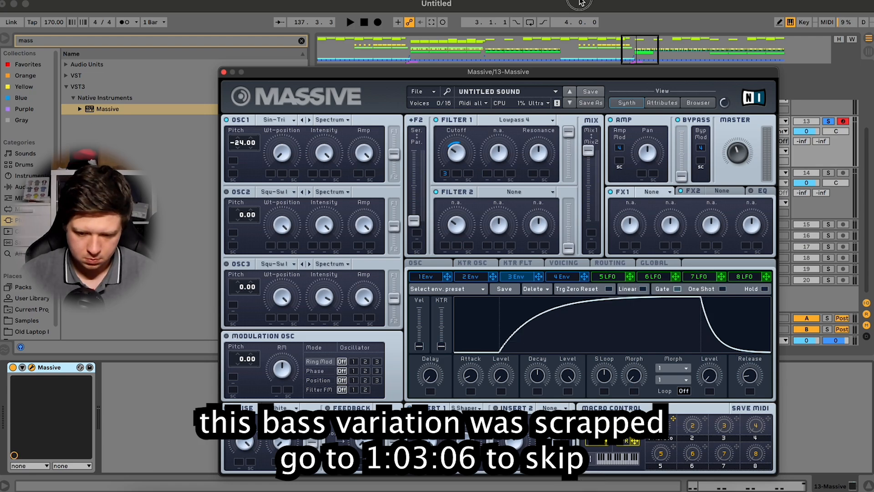
{"action": "key", "text": "space"}
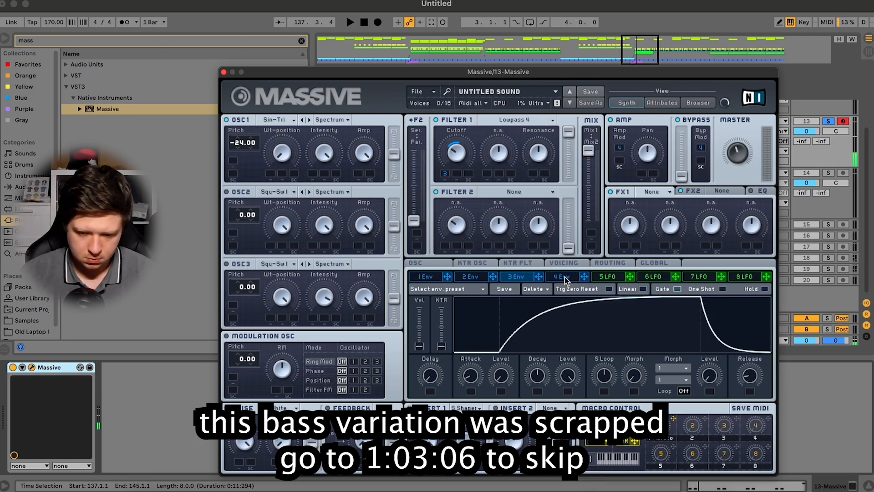
{"action": "left_click", "coordinate": [564, 276]}
{"action": "left_click", "coordinate": [515, 277]}
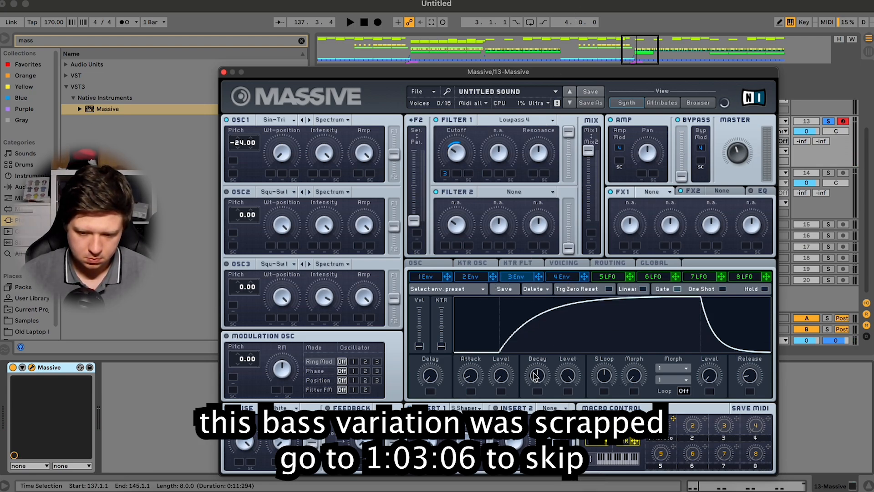
Lengthen envelope 3's decay and lower Filter 1's cutoff while auditioning the bass
{"action": "key", "text": "space"}
{"action": "left_click_drag", "start_coordinate": [535, 376], "coordinate": [541, 357]}
{"action": "key", "text": "space"}
{"action": "key", "text": "space"}
{"action": "left_click_drag", "start_coordinate": [459, 170], "coordinate": [457, 173]}
{"action": "key", "text": "space"}
{"action": "key", "text": "space"}
{"action": "left_click_drag", "start_coordinate": [541, 378], "coordinate": [543, 372]}
{"action": "key", "text": "space"}
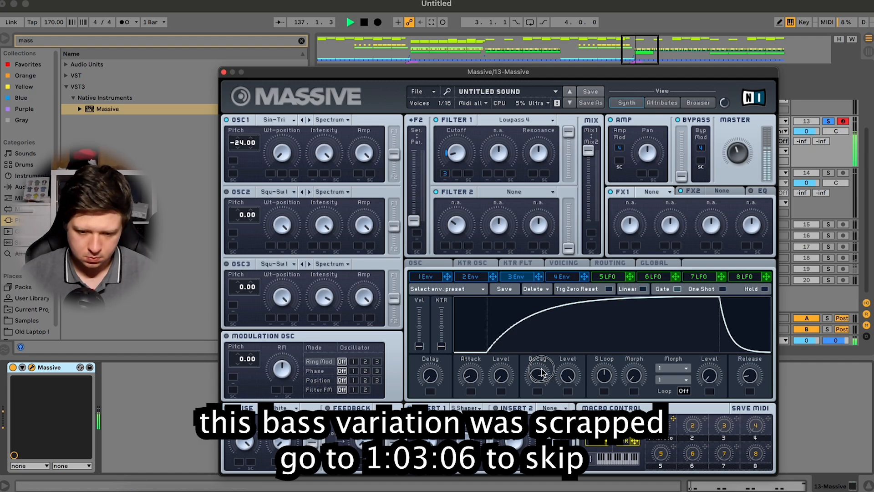
{"action": "key", "text": "space"}
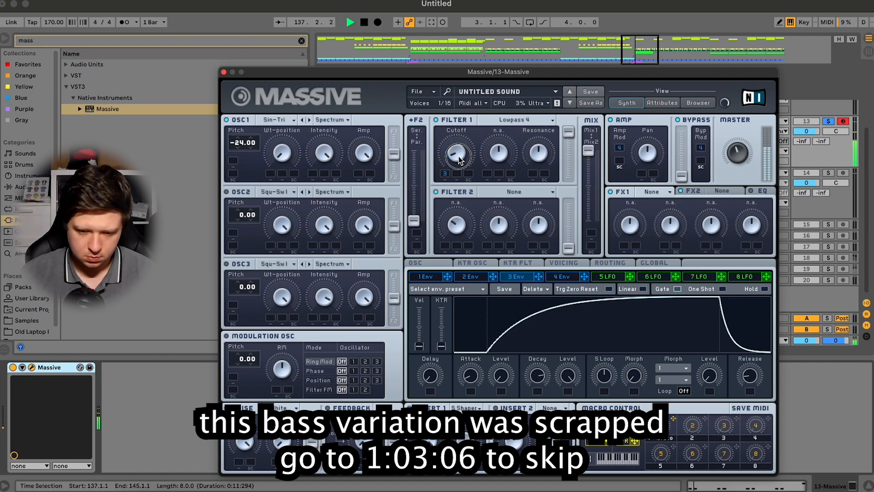
Reduce Filter 1's resonance while the bass plays
{"action": "key", "text": "space"}
{"action": "left_click_drag", "start_coordinate": [545, 149], "coordinate": [539, 169]}
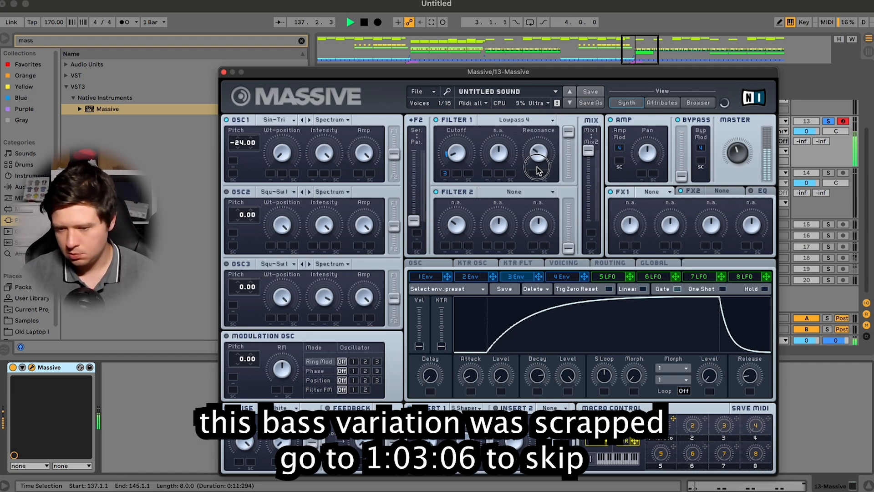
{"action": "key", "text": "space"}
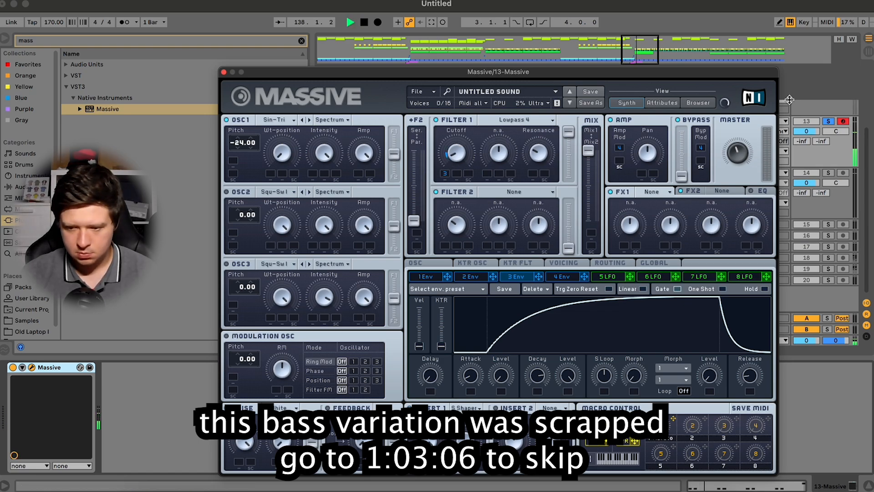
Unsolo track 13, play the bass in the full mix and close Massive
{"action": "left_click", "coordinate": [824, 121]}
{"action": "key", "text": "space"}
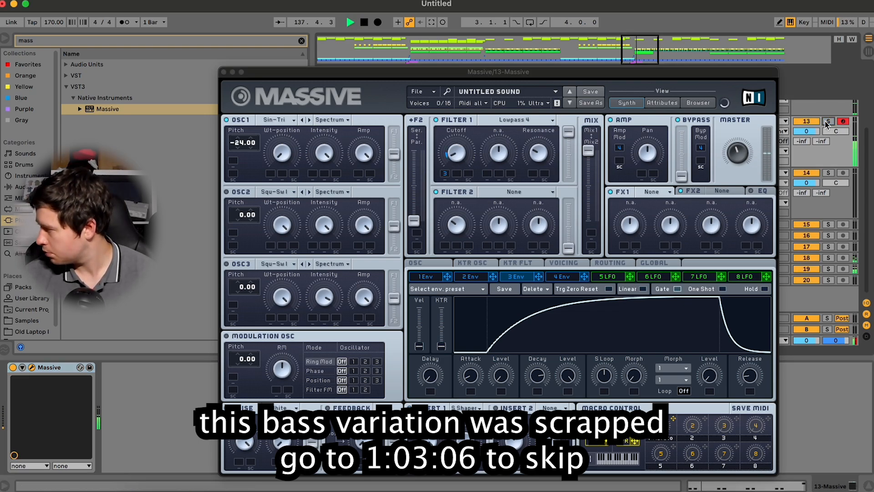
{"action": "left_click", "coordinate": [224, 72]}
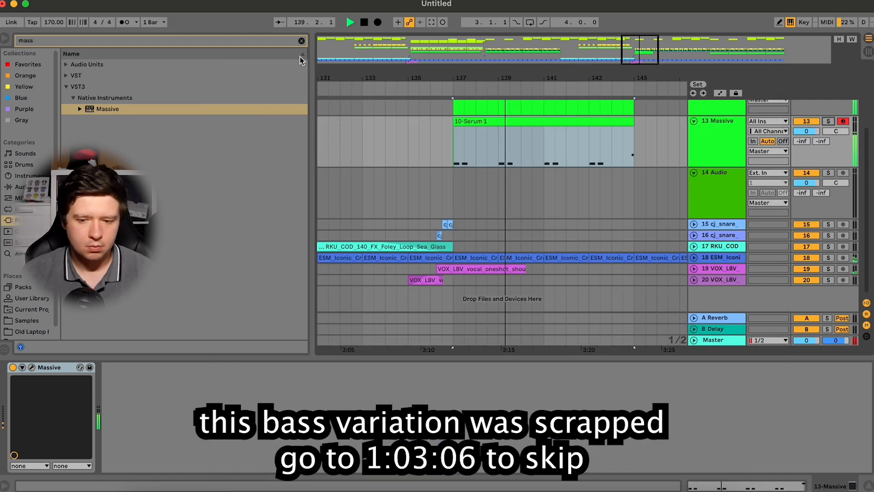
Compare the arrangement around bar 137 with the earlier drop by selecting the track 12 Serum clips at bars 97 and 137
{"action": "left_click_drag", "start_coordinate": [476, 78], "coordinate": [476, 52]}
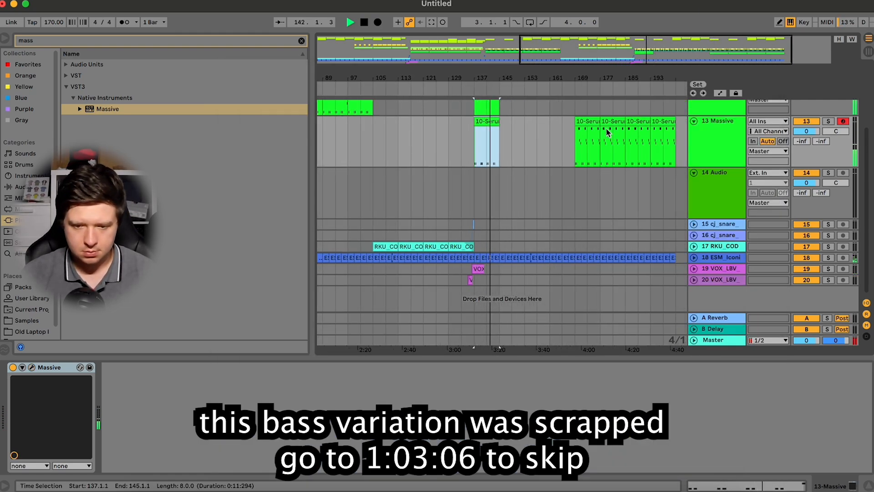
{"action": "scroll", "coordinate": [569, 219], "scroll_direction": "up", "scroll_amount": 5}
{"action": "left_click", "coordinate": [366, 161]}
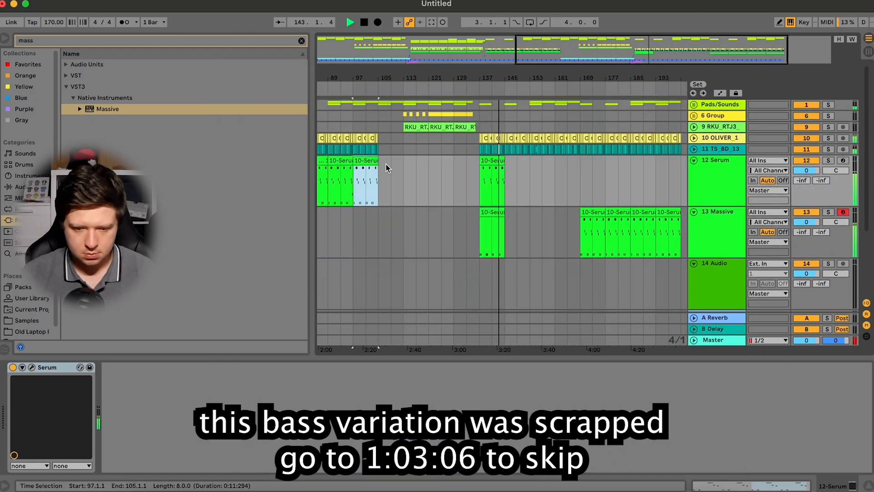
{"action": "left_click", "coordinate": [487, 162]}
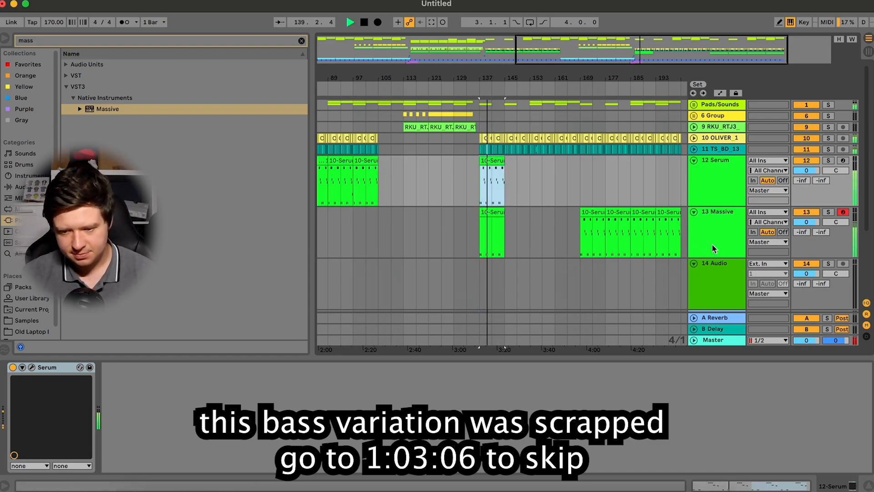
Solo track 13, reopen Massive and readjust Filter 1's cutoff and its envelope 3 modulation amount while auditioning
{"action": "left_click", "coordinate": [712, 221]}
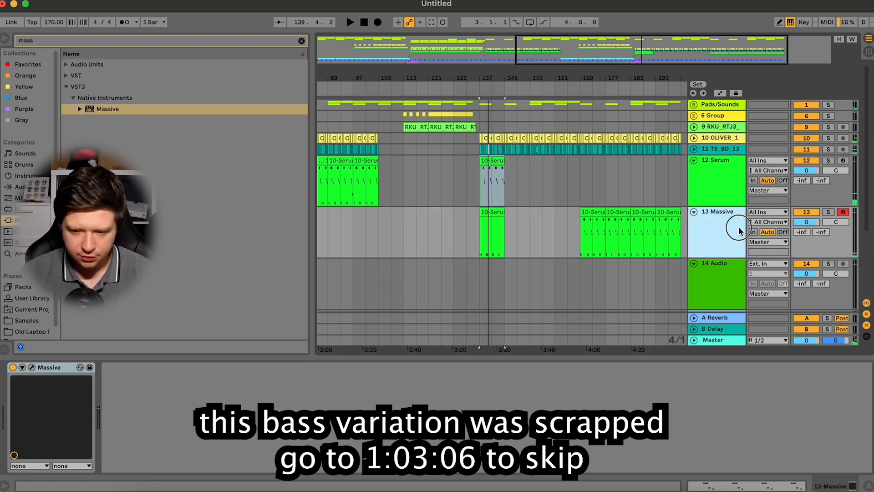
{"action": "left_click", "coordinate": [829, 212]}
{"action": "key", "text": "space"}
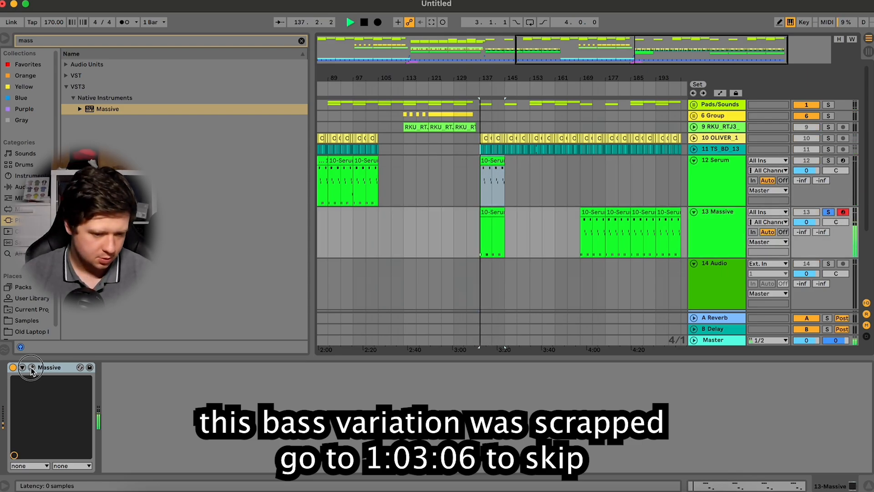
{"action": "left_click", "coordinate": [32, 367]}
{"action": "left_click", "coordinate": [470, 150]}
{"action": "left_click_drag", "start_coordinate": [463, 151], "coordinate": [463, 149]}
{"action": "key", "text": "space"}
{"action": "key", "text": "space"}
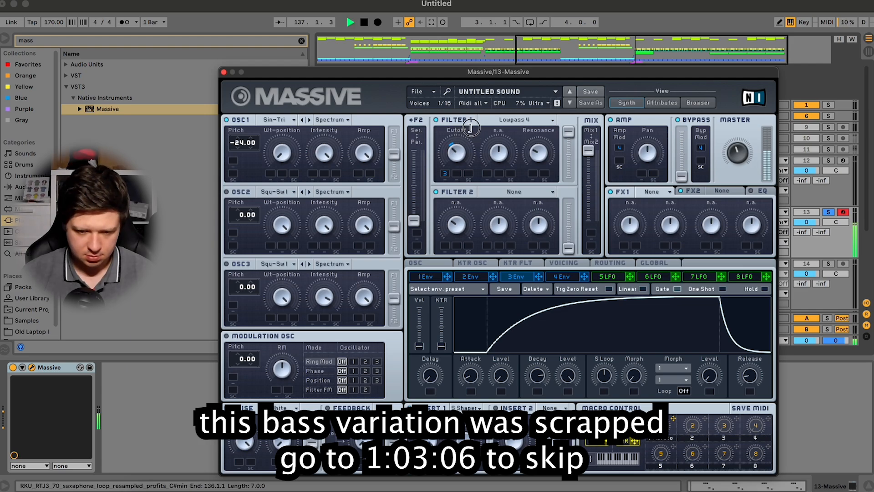
{"action": "key", "text": "space"}
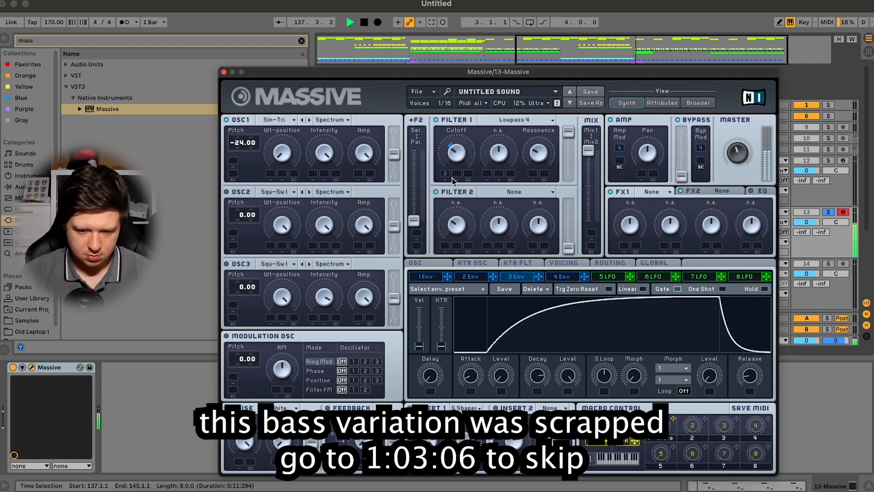
{"action": "key", "text": "space"}
{"action": "left_click_drag", "start_coordinate": [459, 157], "coordinate": [462, 138]}
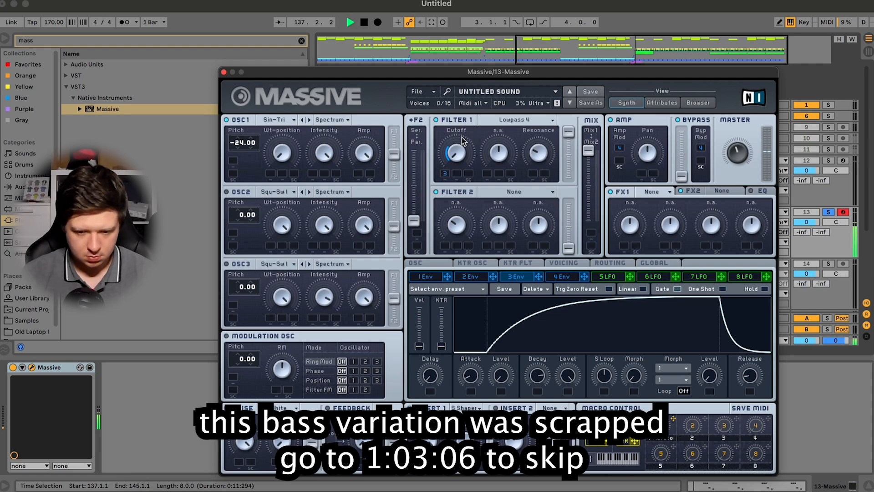
Shorten envelope 3's decay, adjust its release and display envelope 4
{"action": "key", "text": "space"}
{"action": "left_click_drag", "start_coordinate": [537, 376], "coordinate": [542, 391]}
{"action": "key", "text": "space"}
{"action": "key", "text": "space"}
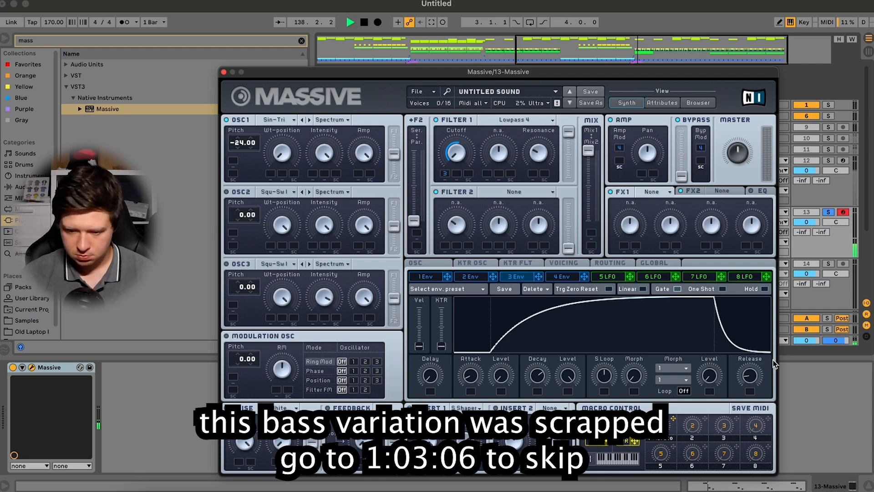
{"action": "left_click_drag", "start_coordinate": [753, 375], "coordinate": [743, 356]}
{"action": "left_click", "coordinate": [563, 276]}
Unsolo track 13 to hear the bass with the other tracks and close the Massive window
{"action": "key", "text": "space"}
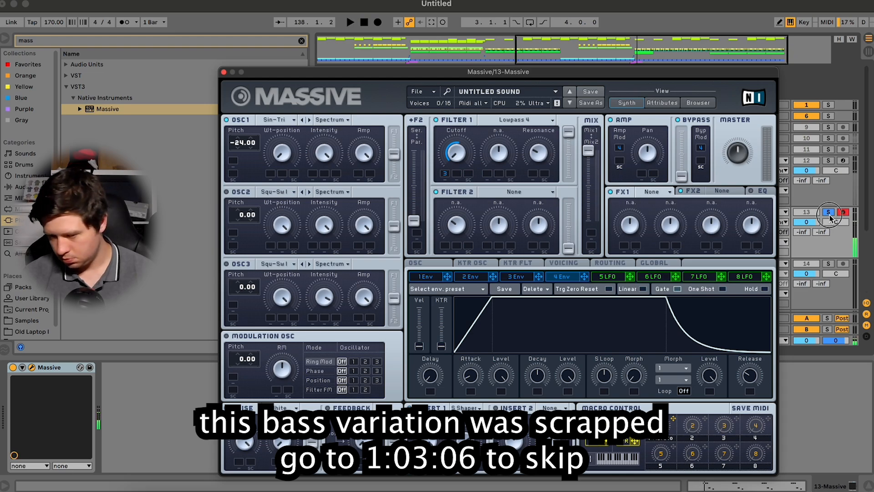
{"action": "left_click", "coordinate": [828, 213]}
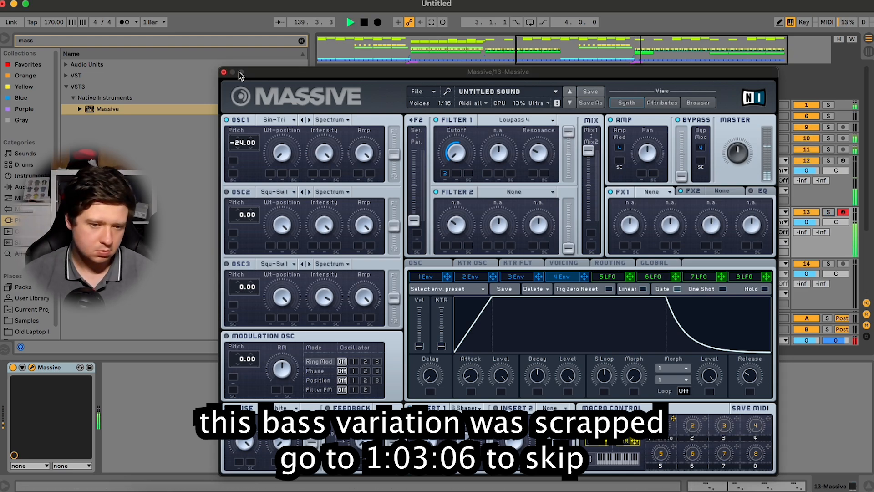
{"action": "left_click", "coordinate": [224, 73]}
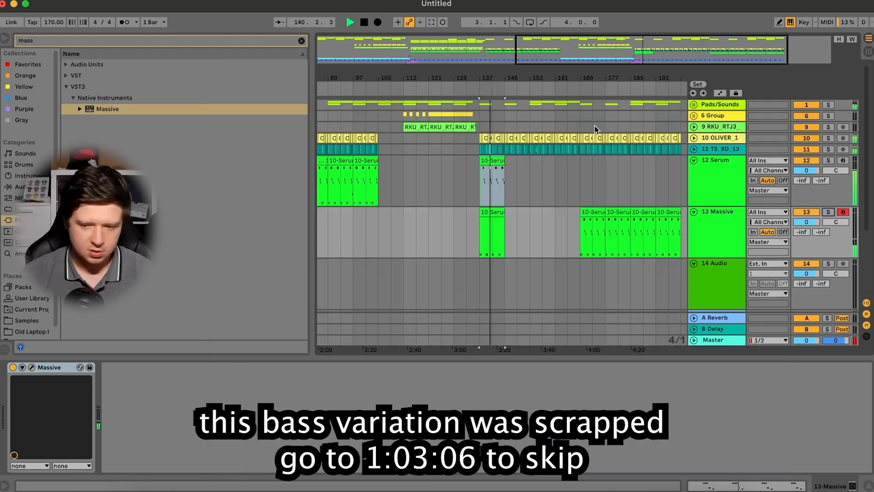
{"action": "left_click", "coordinate": [726, 232]}
{"action": "key", "text": "Delete"}
{"action": "key", "text": "space"}
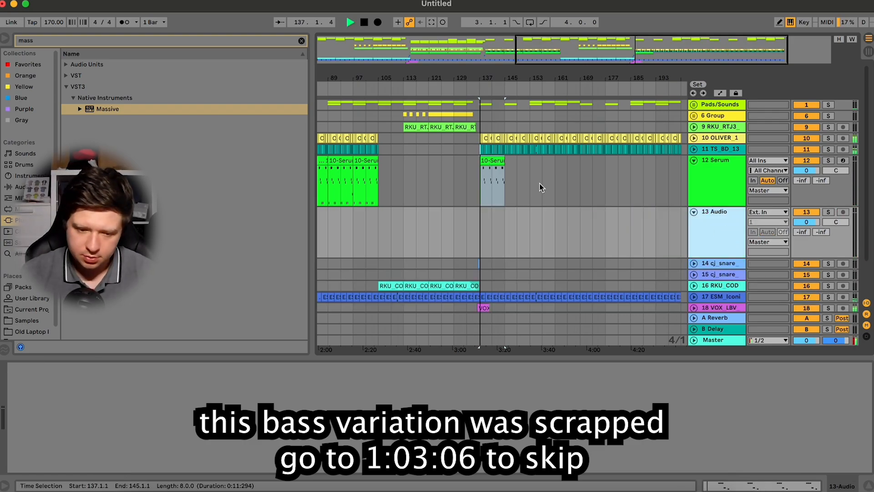
{"action": "left_click", "coordinate": [366, 159]}
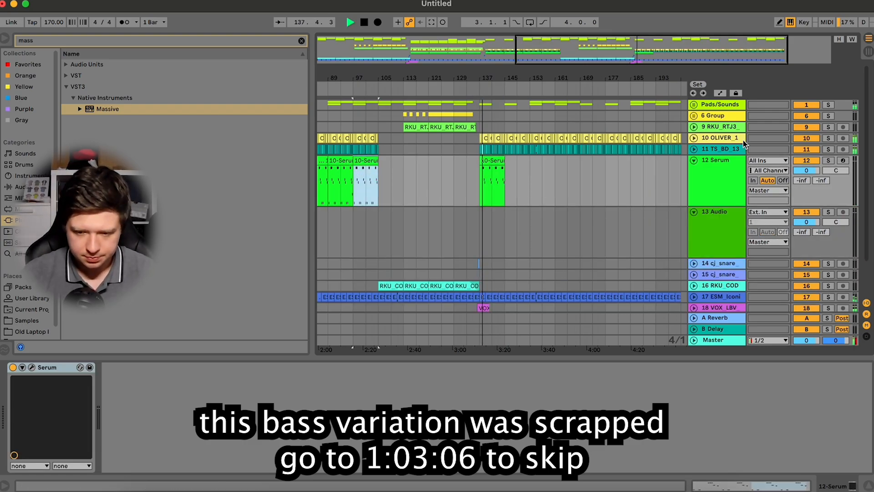
{"action": "left_click", "coordinate": [722, 168]}
{"action": "key", "text": "space"}
{"action": "key", "text": "ctrl+z"}
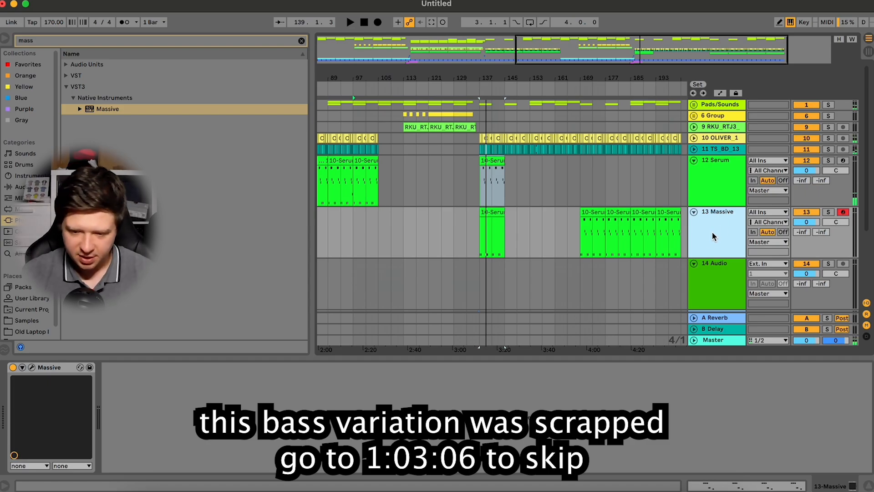
Delete the Massive device from track 13, keeping the track and its clips
{"action": "left_click", "coordinate": [50, 369]}
{"action": "key", "text": "Delete"}
Switch to Splice and search the presets for "jungle 808"
{"action": "left_click", "coordinate": [623, 491]}
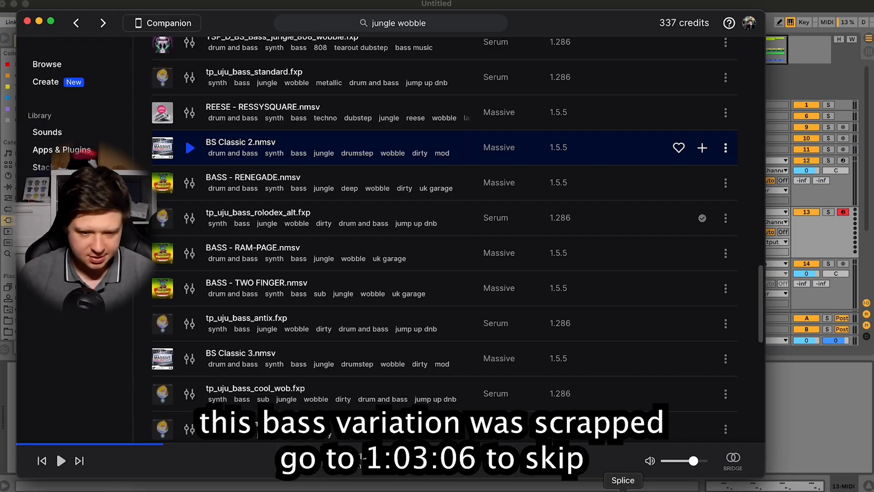
{"action": "double_click", "coordinate": [390, 23]}
{"action": "type", "text": "ju"}
{"action": "key", "text": "BackSpace"}
{"action": "key", "text": "BackSpace"}
{"action": "type", "text": "jugn"}
{"action": "type", "text": "le 808"}
{"action": "key", "text": "Return"}
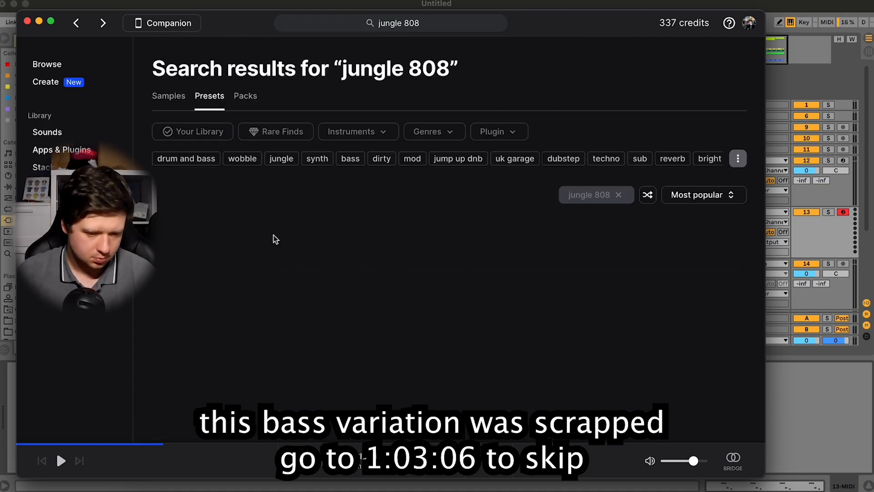
Audition the jungle 808 bass presets one after another, from shs_ins_bass_sub_808_Nectar.fxp to tp_osdb_bass_pipe_dream.fxp
{"action": "left_click", "coordinate": [201, 253]}
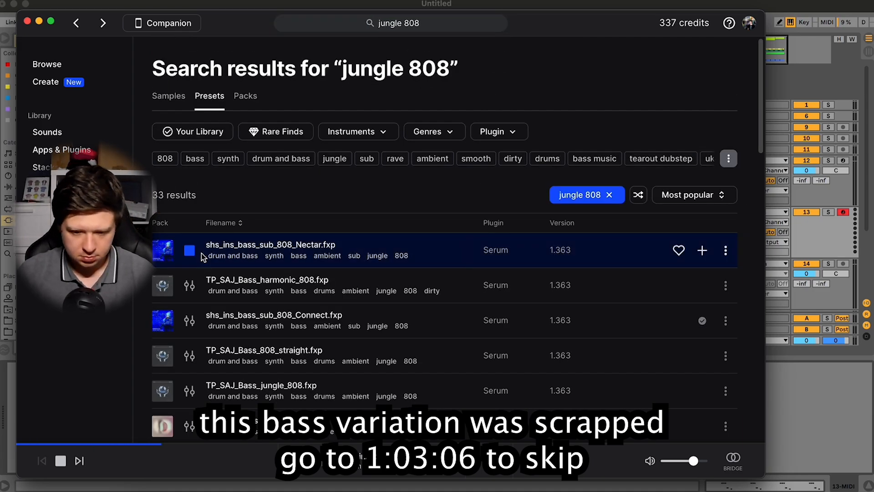
{"action": "key", "text": "Down"}
{"action": "key", "text": "Down"}
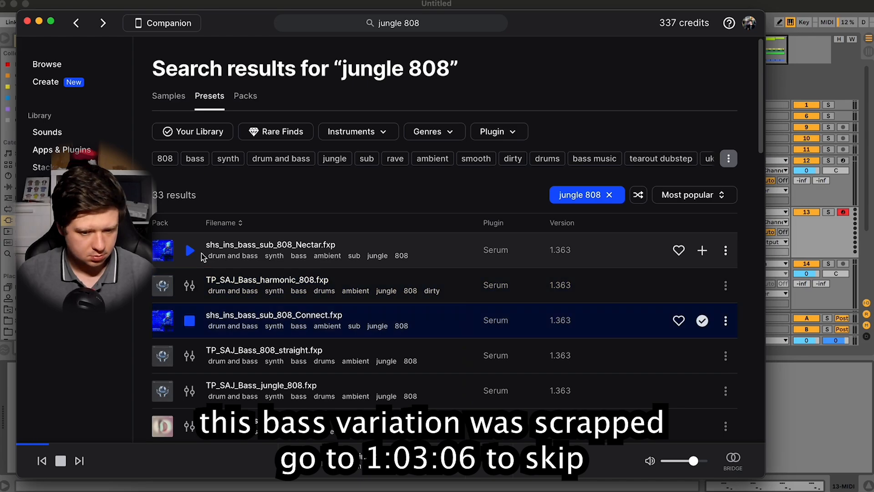
{"action": "key", "text": "Down"}
{"action": "key", "text": "Down"}
{"action": "key", "text": "Down"}
{"action": "key", "text": "Down"}
{"action": "key", "text": "Down"}
{"action": "key", "text": "Down"}
{"action": "key", "text": "Down"}
{"action": "key", "text": "Down"}
{"action": "key", "text": "Down"}
{"action": "key", "text": "Down"}
{"action": "key", "text": "Down"}
{"action": "key", "text": "Down"}
{"action": "key", "text": "Down"}
{"action": "key", "text": "Down"}
{"action": "key", "text": "Down"}
{"action": "key", "text": "Down"}
{"action": "key", "text": "Down"}
{"action": "key", "text": "Down"}
{"action": "key", "text": "Down"}
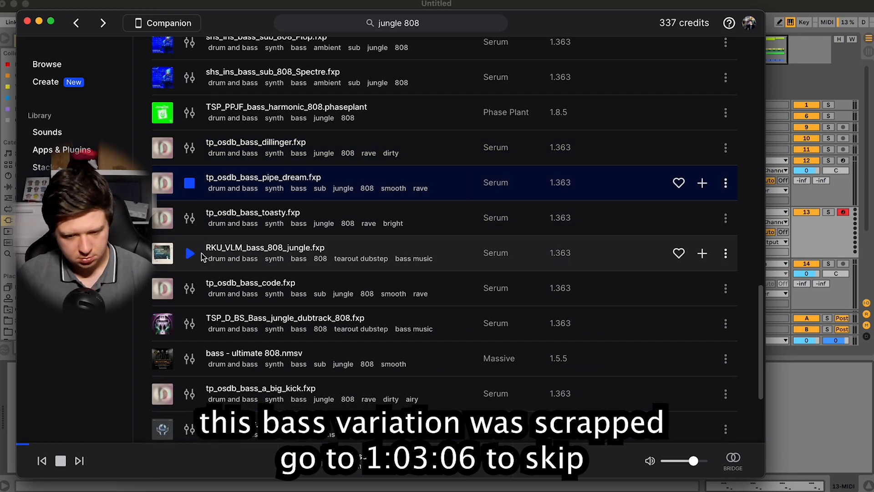
Replay the shs_ins_bass_sub_808_Nectar.fxp preset and add it to the library
{"action": "scroll", "coordinate": [280, 239], "scroll_direction": "up", "scroll_amount": 17}
{"action": "left_click", "coordinate": [190, 249]}
{"action": "left_click", "coordinate": [702, 252]}
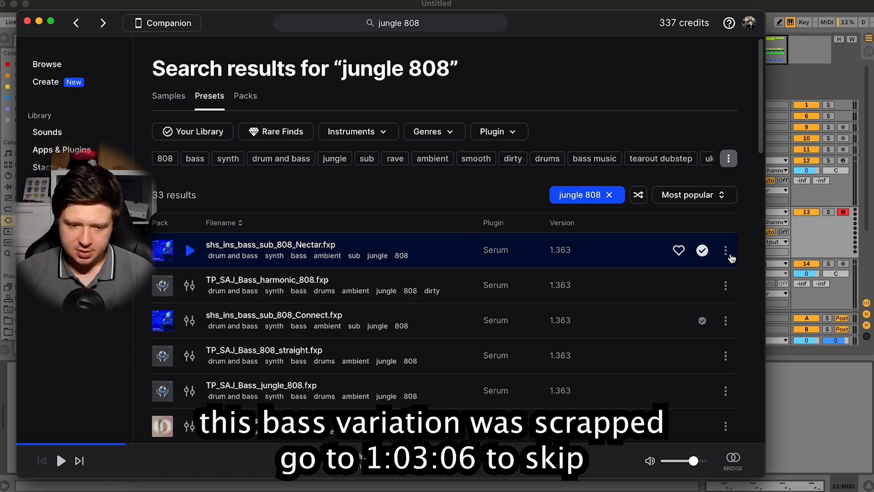
Return to the Live arrangement and copy the Serum device from track 12 onto track 13
{"action": "left_click", "coordinate": [774, 249]}
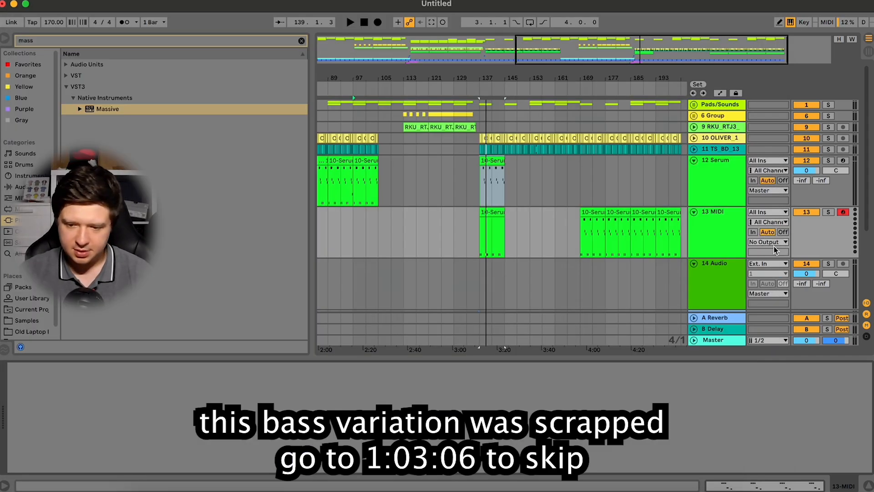
{"action": "left_click", "coordinate": [718, 228]}
{"action": "left_click", "coordinate": [708, 195]}
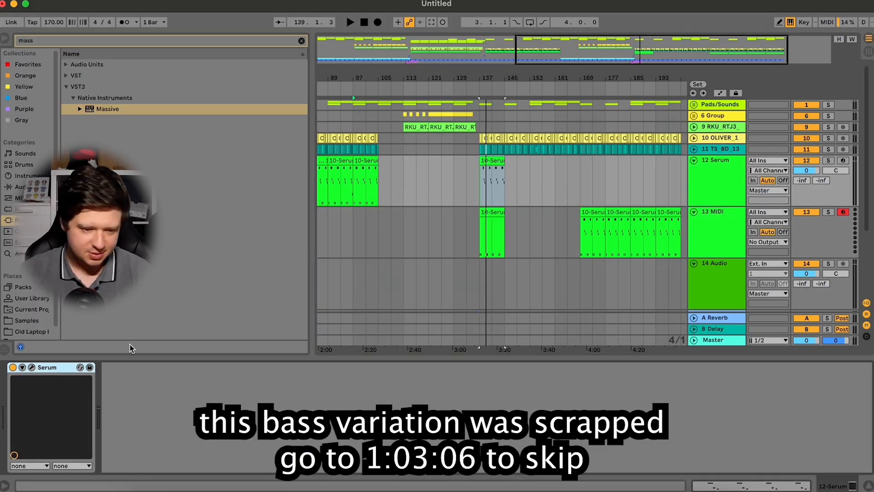
{"action": "left_click_drag", "start_coordinate": [66, 371], "coordinate": [719, 235]}
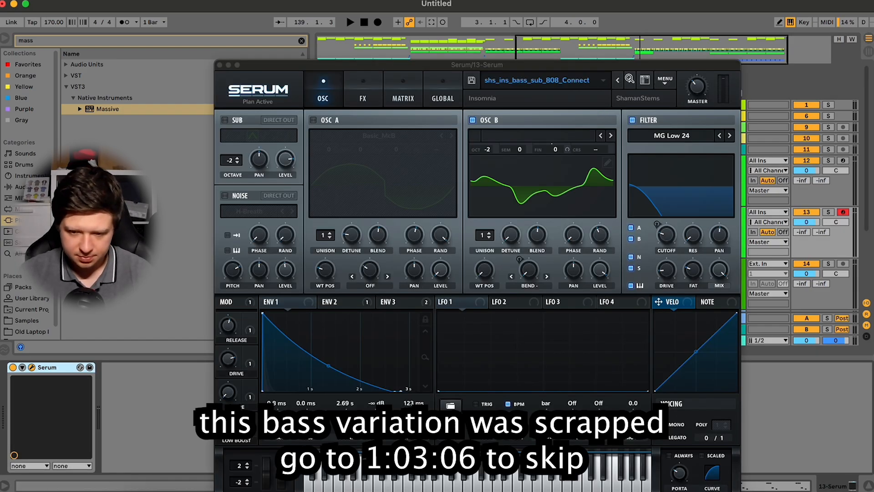
Load the Splice preset shs_ins_bass_sub_808_Nectar into track 13's Serum, start playback and close the plug-in window
{"action": "left_click", "coordinate": [597, 81]}
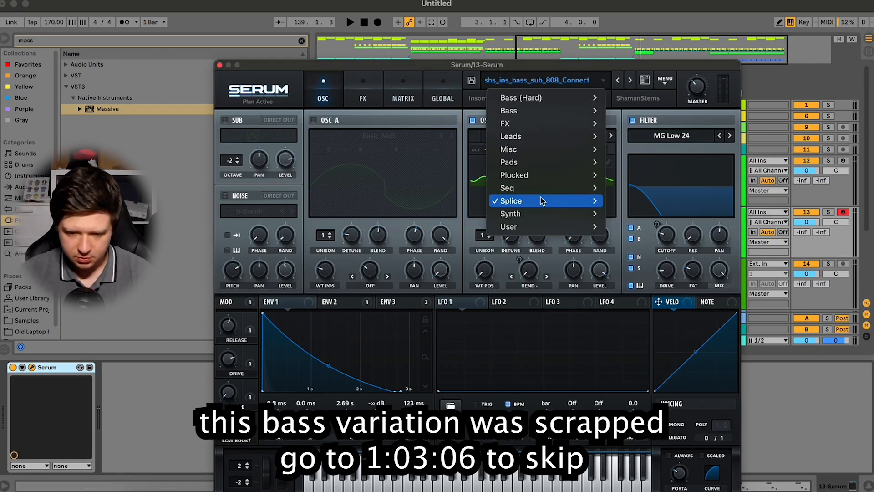
{"action": "mouse_move", "coordinate": [540, 198]}
{"action": "scroll", "coordinate": [696, 278], "scroll_direction": "down", "scroll_amount": 10}
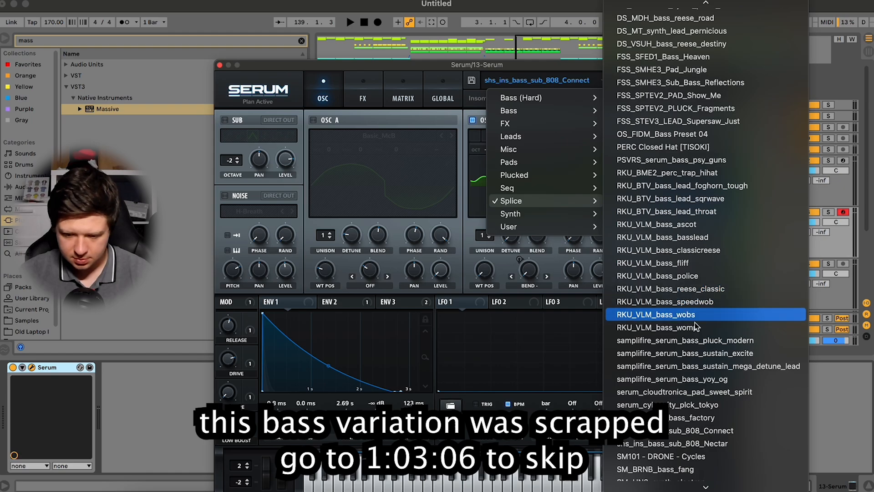
{"action": "left_click", "coordinate": [701, 444]}
{"action": "key", "text": "space"}
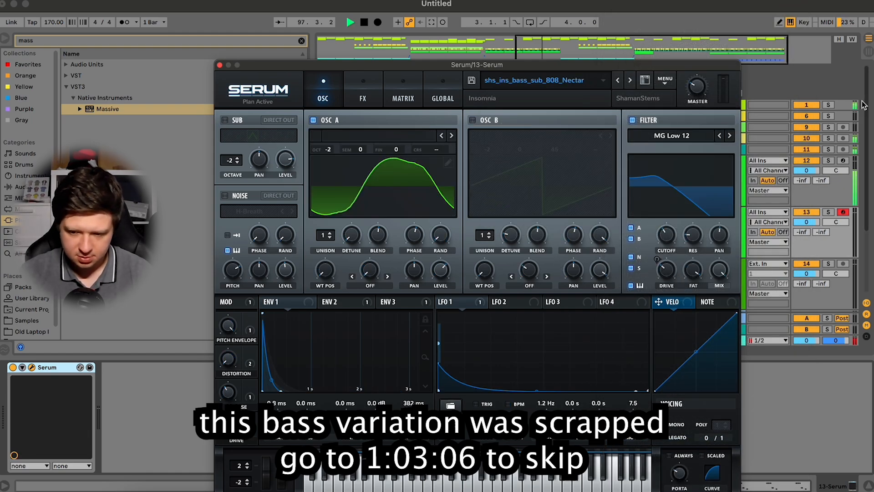
{"action": "left_click", "coordinate": [221, 65]}
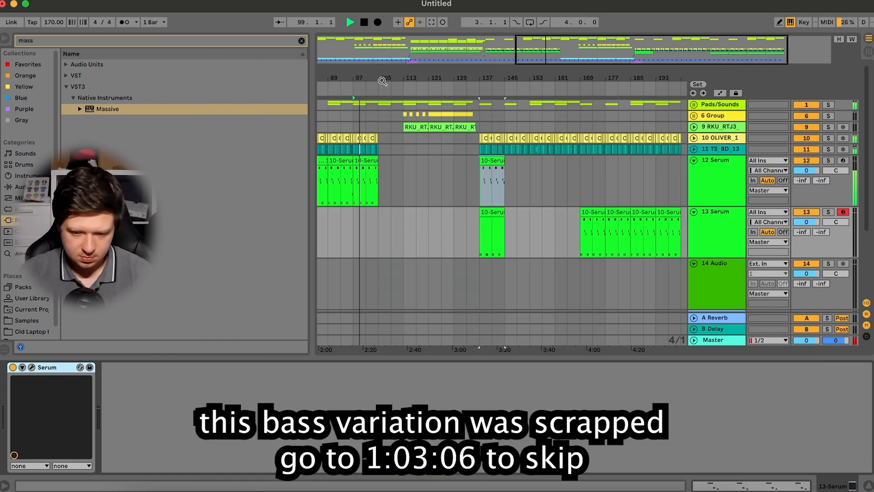
Solo tracks 13 and 12 to listen to the two basses from bar 137, and select track 12's clip at bar 97
{"action": "left_click", "coordinate": [489, 213]}
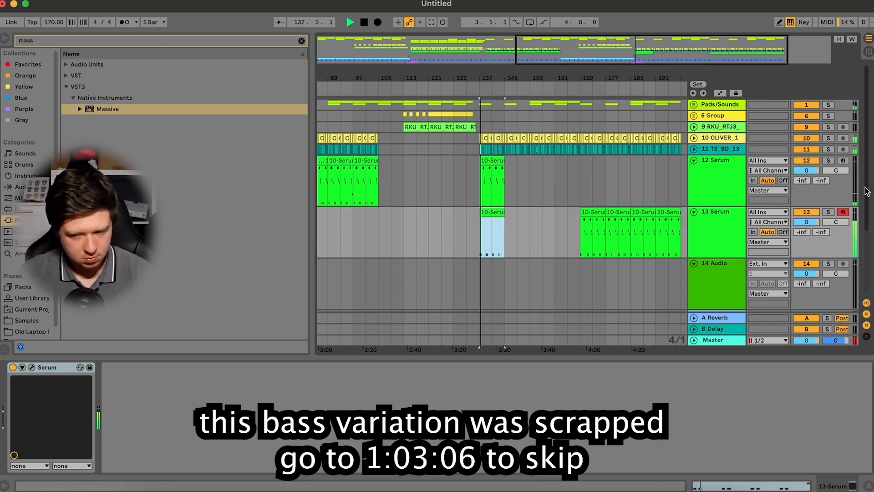
{"action": "left_click", "coordinate": [828, 212]}
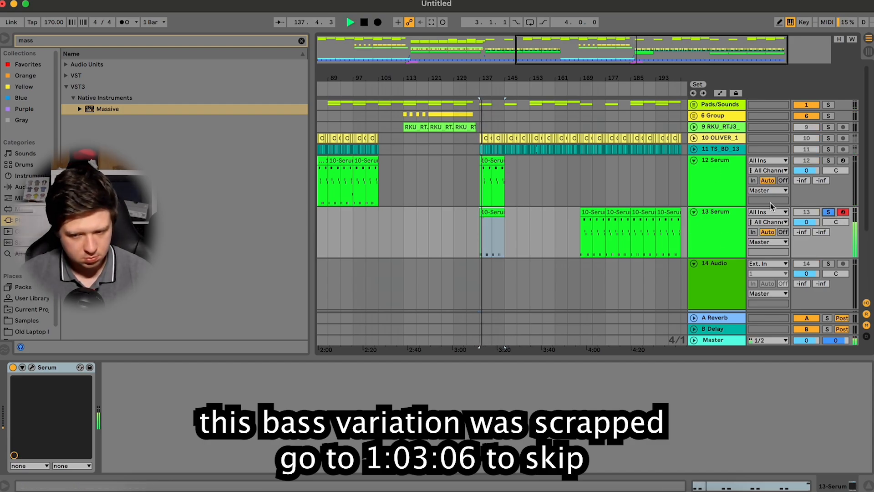
{"action": "left_click", "coordinate": [828, 160]}
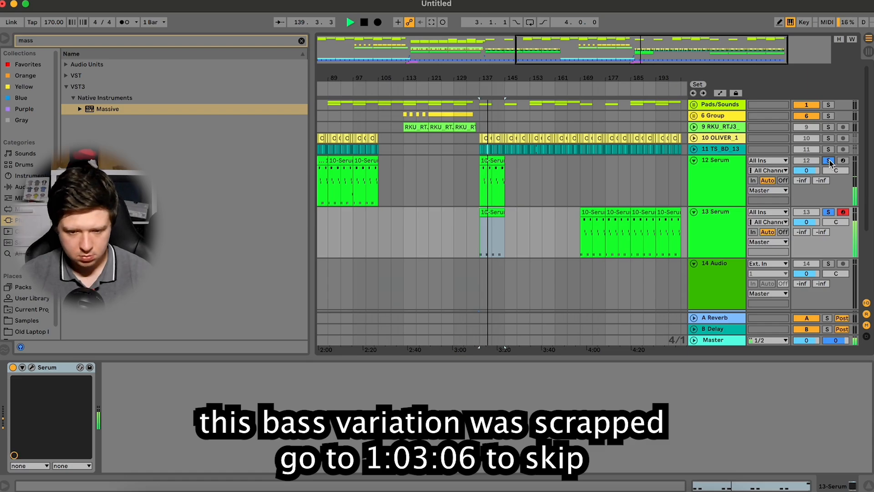
{"action": "left_click", "coordinate": [366, 182]}
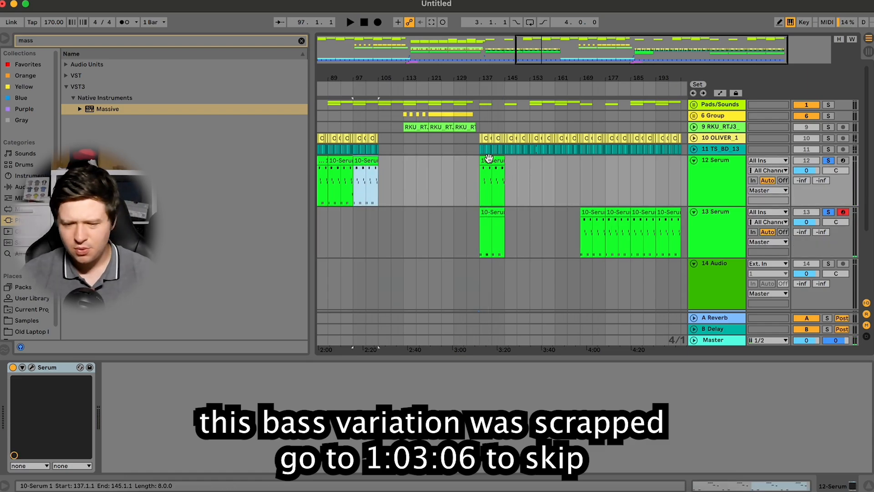
Delete the Serum bass track 13 and the empty audio track beneath it, and unsolo track 12
{"action": "left_click", "coordinate": [491, 182]}
{"action": "left_click", "coordinate": [725, 219]}
{"action": "key", "text": "Delete"}
{"action": "key", "text": "space"}
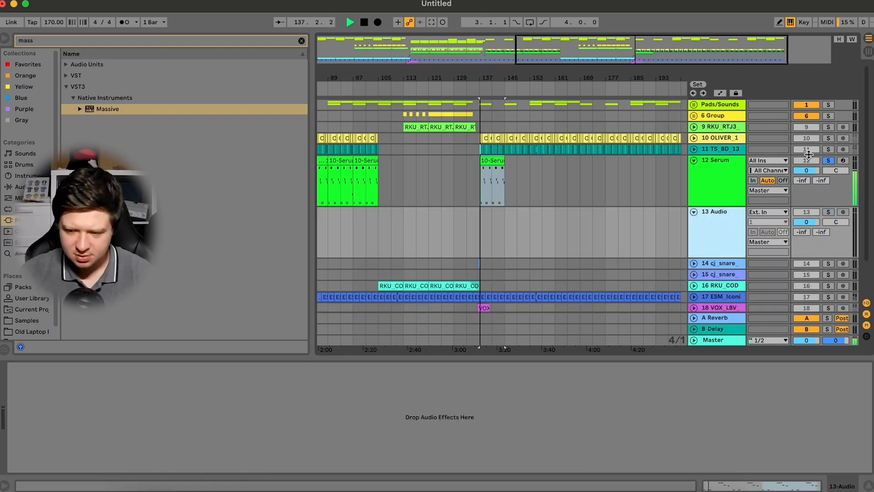
{"action": "left_click", "coordinate": [829, 159]}
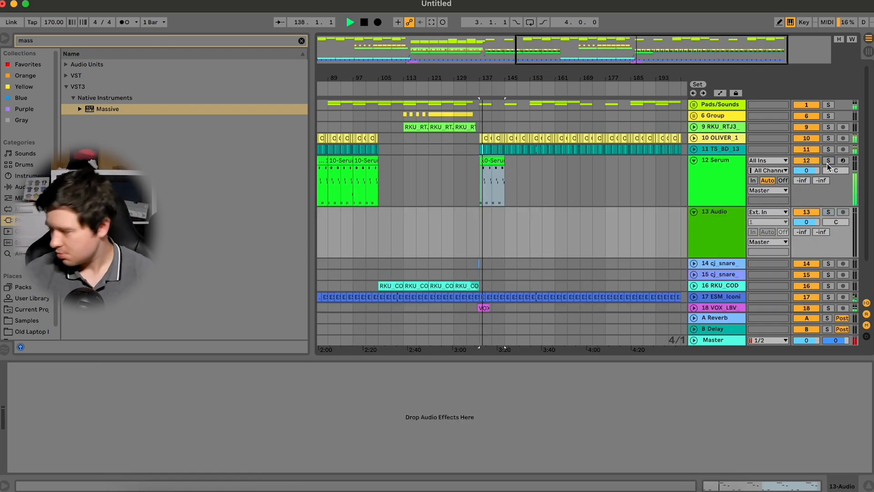
{"action": "left_click", "coordinate": [705, 237]}
{"action": "key", "text": "Delete"}
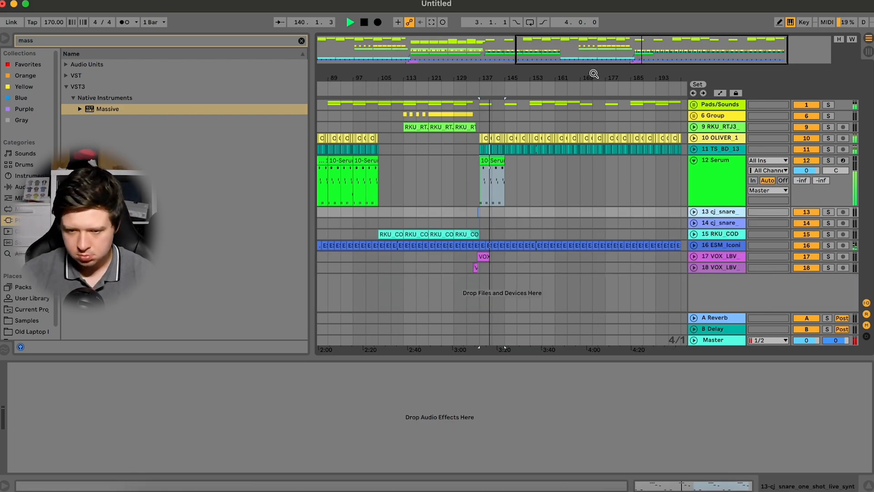
Fold track 12, hide the browser, and duplicate the Serum bass clip at bar 137 repeatedly until bar 201
{"action": "left_click_drag", "start_coordinate": [594, 74], "coordinate": [527, 50]}
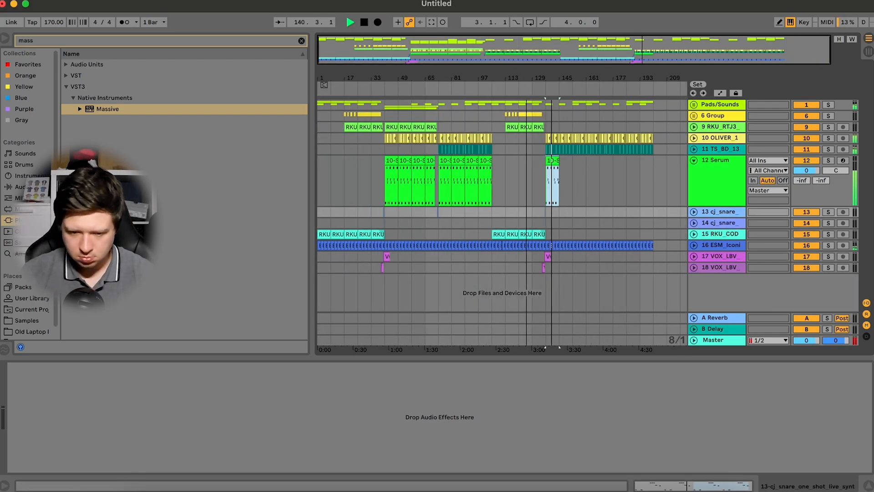
{"action": "left_click", "coordinate": [693, 160]}
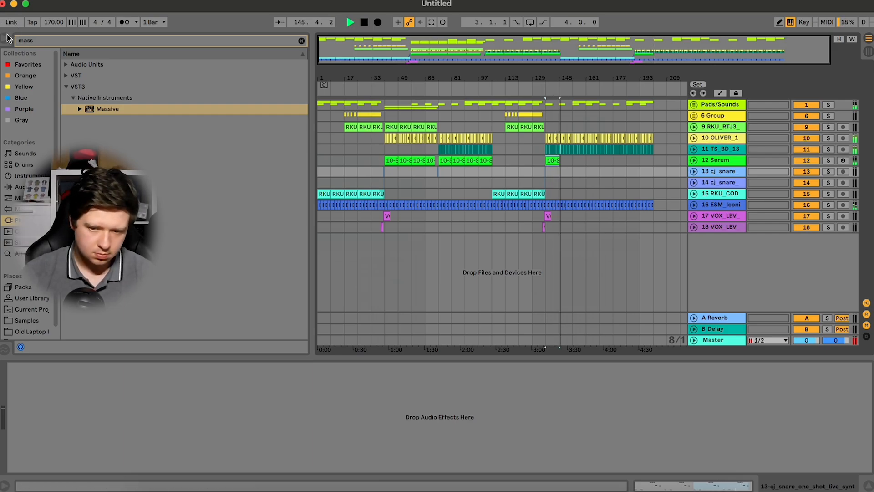
{"action": "key", "text": "super+alt+b"}
{"action": "left_click", "coordinate": [249, 160]}
{"action": "key", "text": "super+d"}
{"action": "key", "text": "super+d"}
{"action": "key", "text": "super+d"}
{"action": "key", "text": "super+d"}
{"action": "key", "text": "super+d"}
{"action": "key", "text": "super+d"}
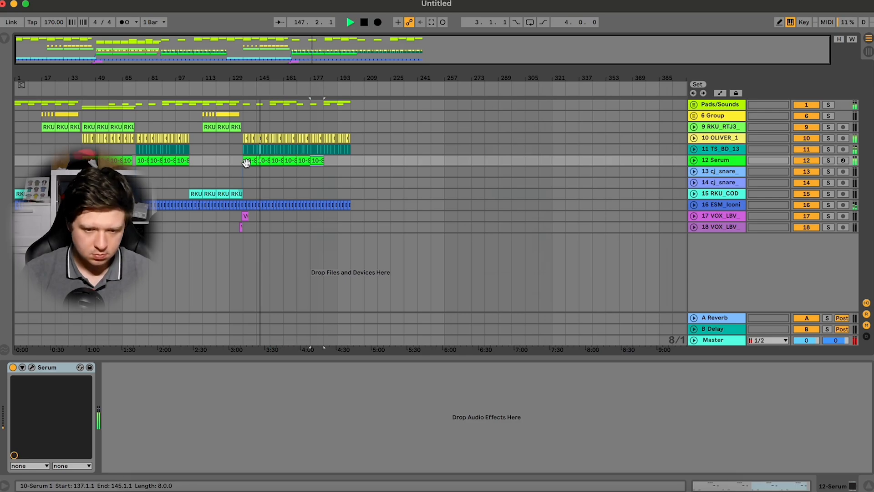
{"action": "key", "text": "super+d"}
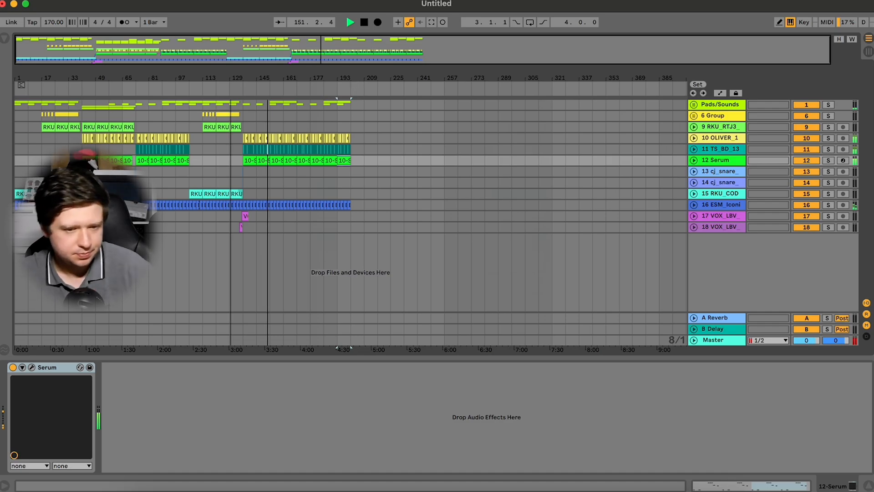
Copy the snare one-shots in bars 41–77 of track 13 to the second drop at bar 137
{"action": "left_click_drag", "start_coordinate": [350, 78], "coordinate": [407, 177]}
{"action": "scroll", "coordinate": [407, 177], "scroll_direction": "left", "scroll_amount": 3}
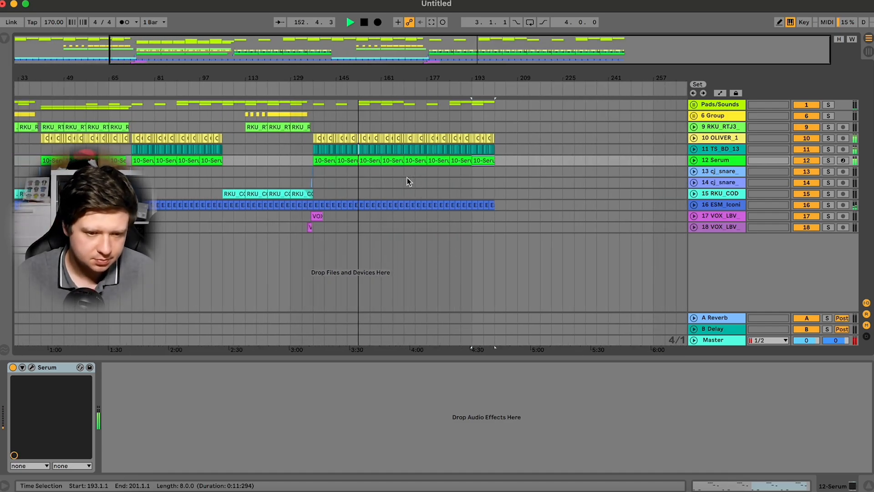
{"action": "scroll", "coordinate": [361, 196], "scroll_direction": "left", "scroll_amount": 4}
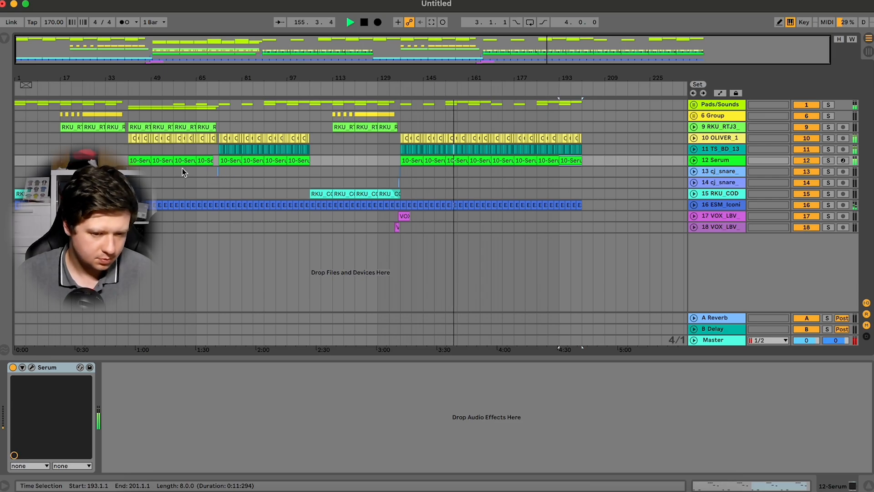
{"action": "left_click_drag", "start_coordinate": [129, 171], "coordinate": [231, 171]}
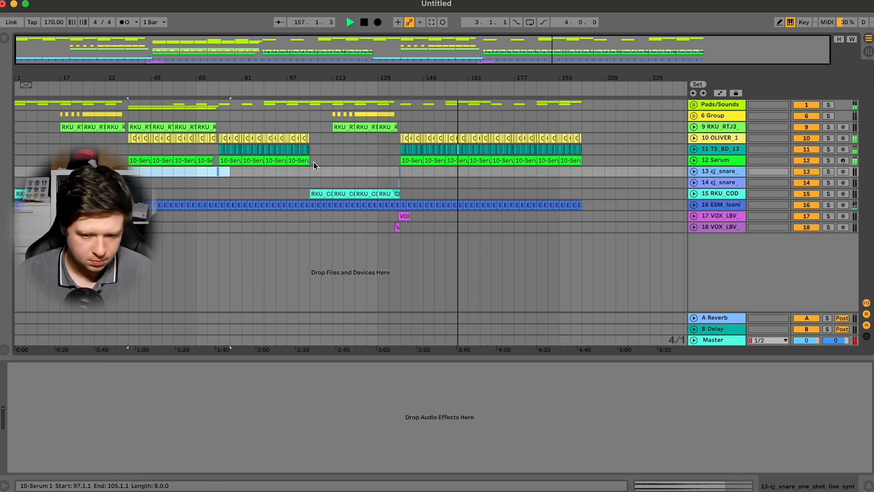
{"action": "left_click", "coordinate": [402, 172]}
{"action": "key", "text": "super+v"}
{"action": "mouse_move", "coordinate": [422, 73]}
{"action": "left_mouse_down"}
{"action": "mouse_move", "coordinate": [422, 84]}
{"action": "mouse_move", "coordinate": [273, 98]}
{"action": "mouse_move", "coordinate": [264, 110]}
{"action": "left_mouse_up"}
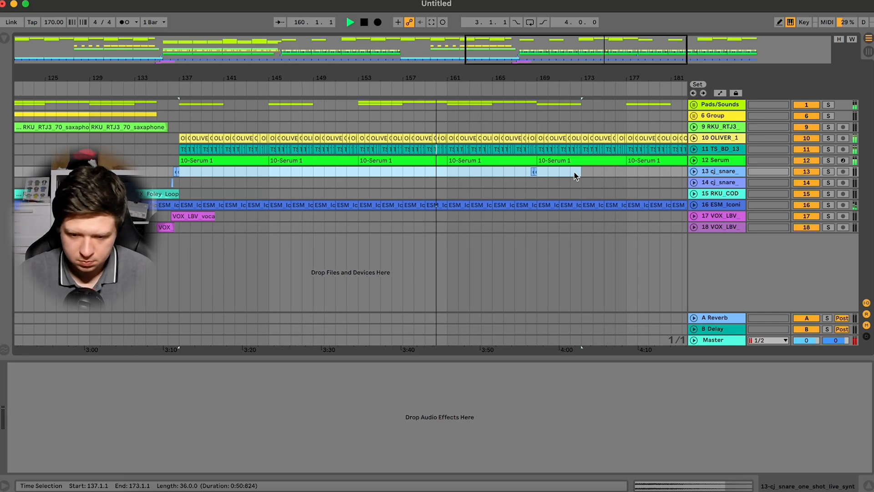
{"action": "left_click", "coordinate": [535, 163]}
{"action": "key", "text": "minus"}
{"action": "key", "text": "minus"}
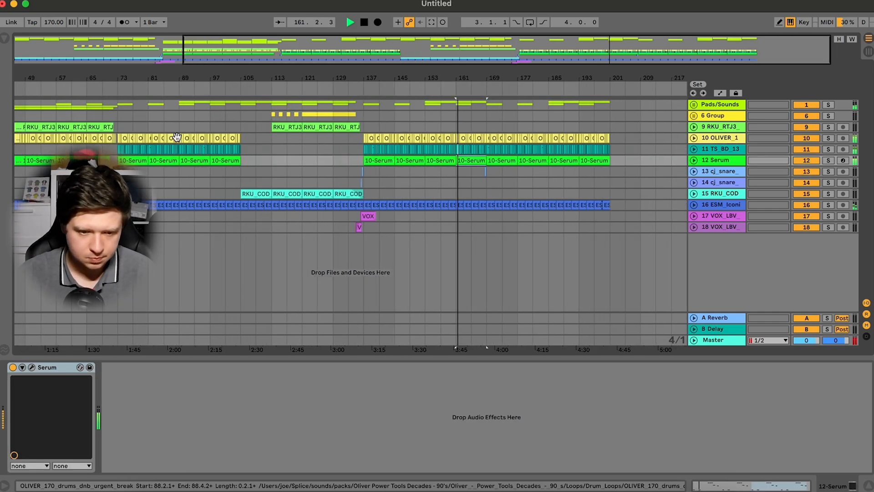
{"action": "key", "text": "minus"}
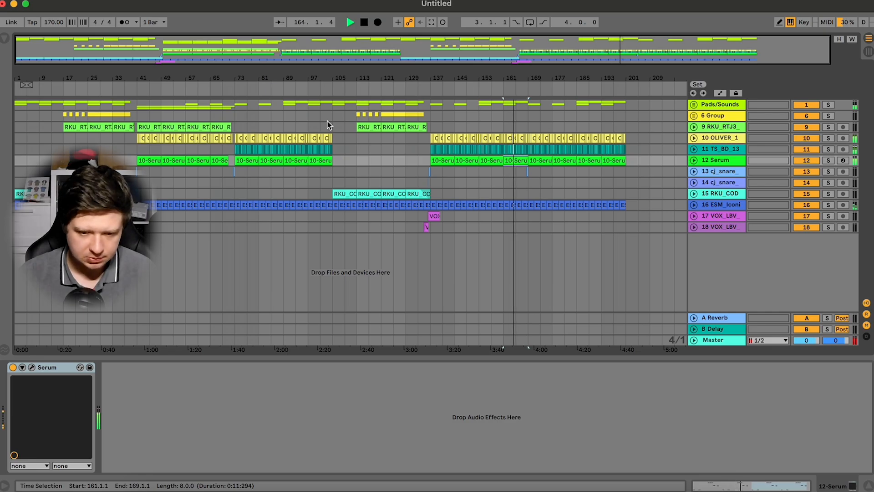
Play the first drop's saxophone loops and copy bars 41–77 of track 9 to bar 169
{"action": "left_click", "coordinate": [235, 127]}
{"action": "key", "text": "space"}
{"action": "left_click", "coordinate": [173, 125]}
{"action": "left_click", "coordinate": [154, 126]}
{"action": "key", "text": "space"}
{"action": "left_click", "coordinate": [228, 126], "text": "shift"}
{"action": "left_click", "coordinate": [246, 126], "text": "shift"}
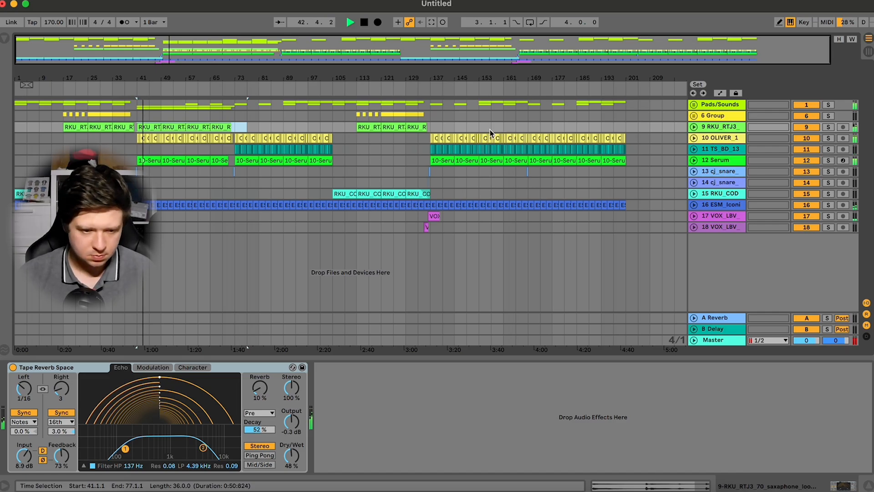
{"action": "left_click", "coordinate": [430, 127]}
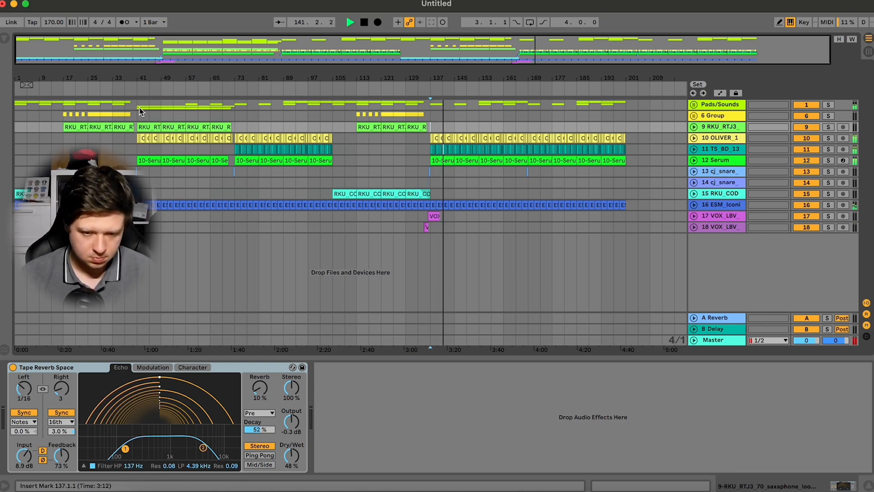
{"action": "left_click_drag", "start_coordinate": [428, 126], "coordinate": [532, 134]}
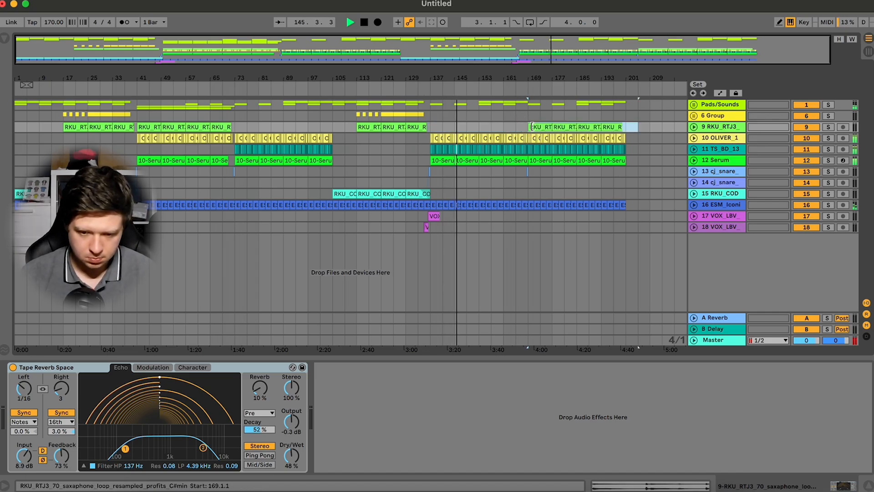
Copy bars 41–73 of the Pads/Sounds group into the second drop at bar 153
{"action": "left_click_drag", "start_coordinate": [137, 105], "coordinate": [235, 106]}
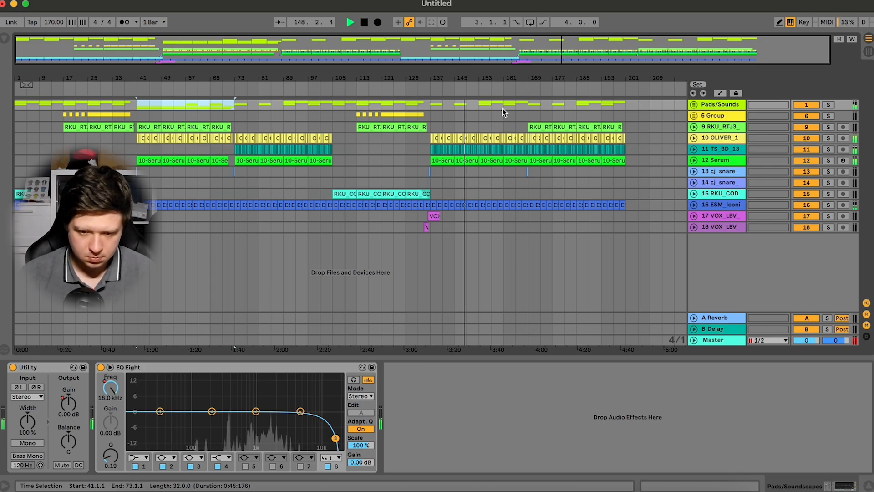
{"action": "left_click_drag", "start_coordinate": [435, 112], "coordinate": [631, 102]}
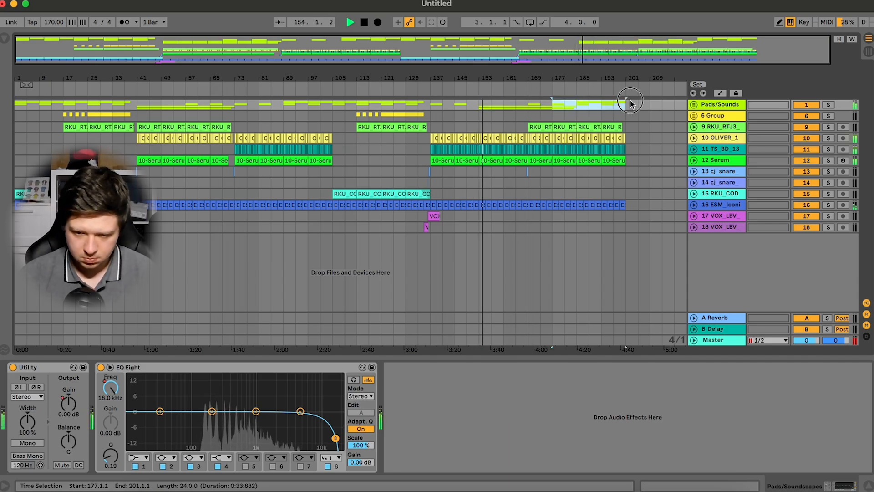
{"action": "left_click", "coordinate": [630, 102]}
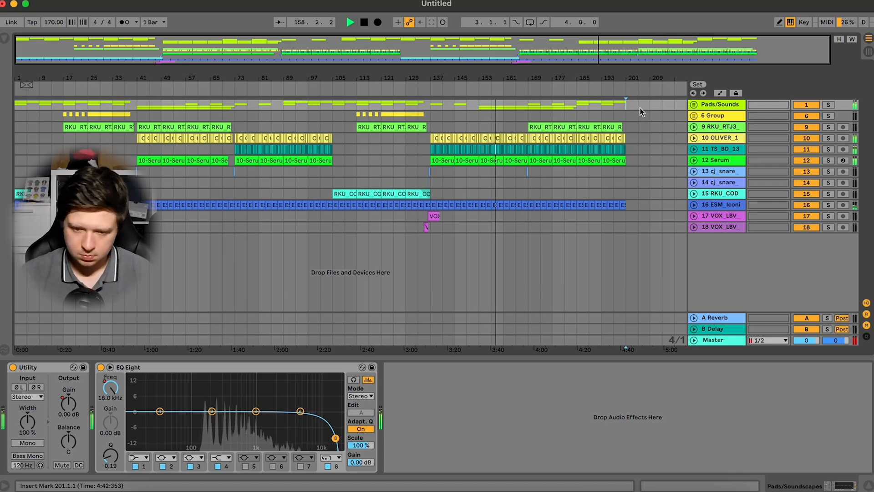
Unfold the Pads/Sounds group, show automation to check its tracks, and fold the group again
{"action": "left_click", "coordinate": [695, 105]}
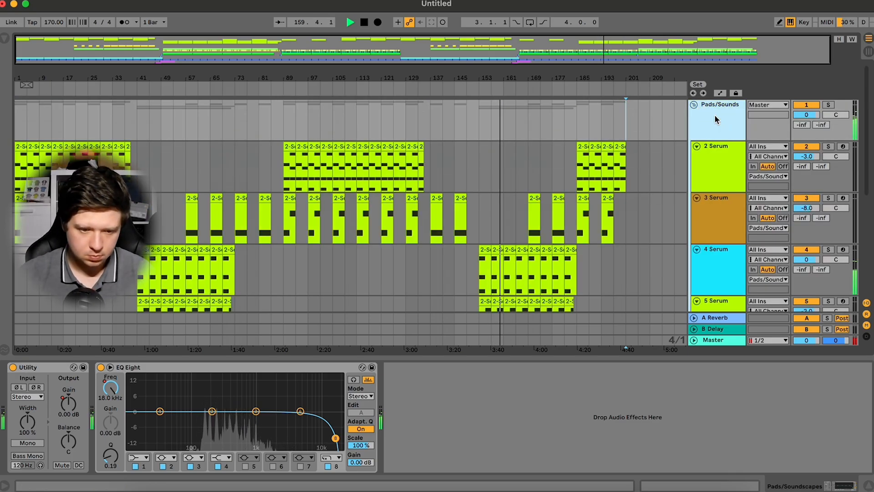
{"action": "left_click", "coordinate": [718, 93]}
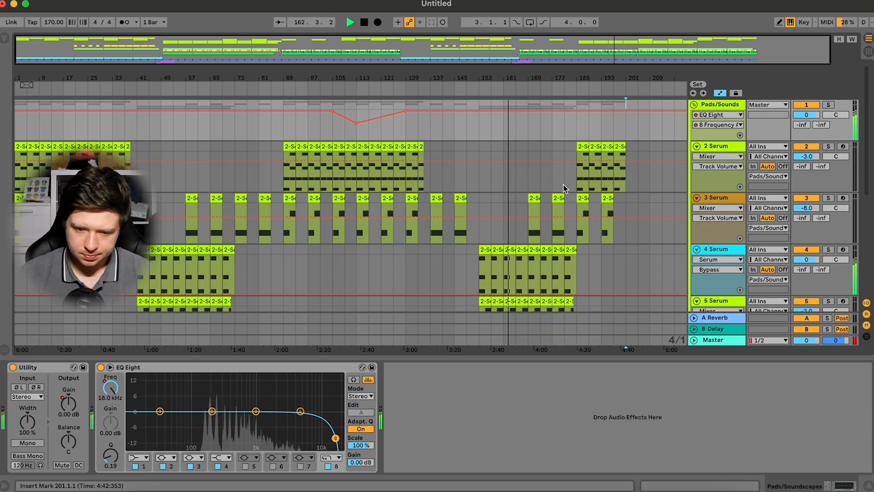
{"action": "left_click", "coordinate": [694, 105]}
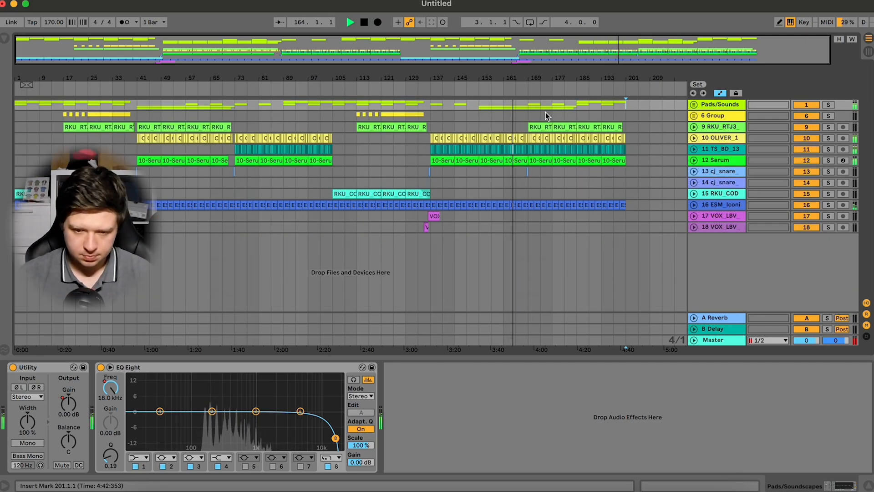
{"action": "left_click_drag", "start_coordinate": [529, 108], "coordinate": [631, 104]}
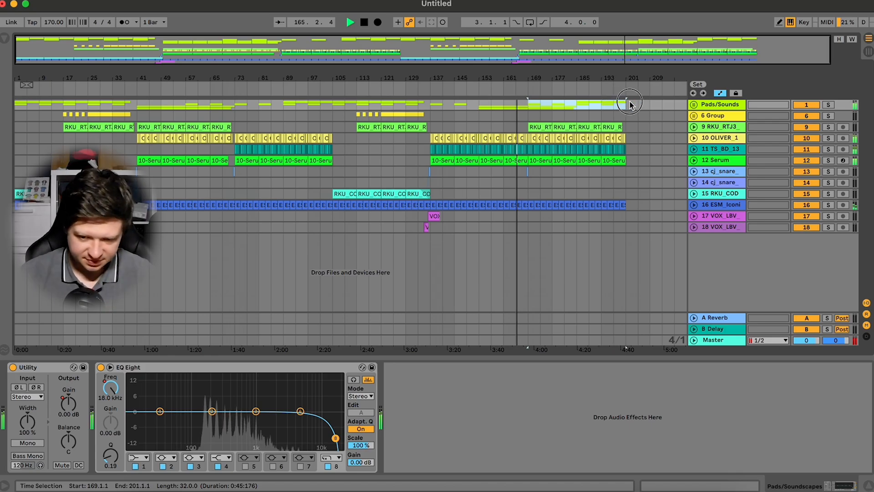
{"action": "left_click_drag", "start_coordinate": [537, 79], "coordinate": [537, 173]}
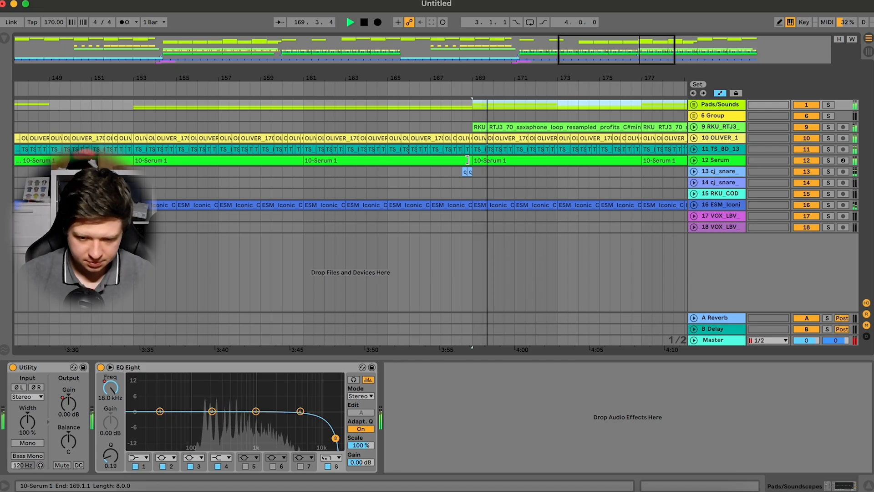
{"action": "left_click_drag", "start_coordinate": [221, 78], "coordinate": [221, 41]}
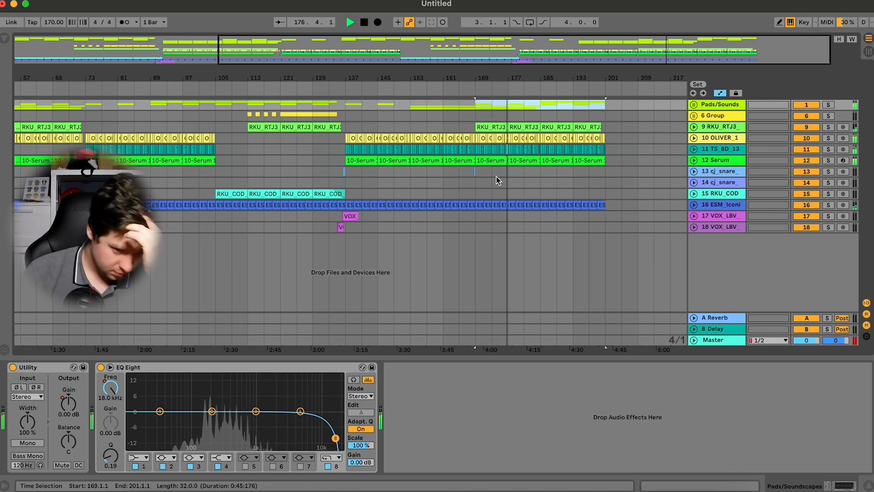
{"action": "scroll", "coordinate": [496, 176], "scroll_direction": "left", "scroll_amount": 6}
{"action": "scroll", "coordinate": [432, 159], "scroll_direction": "right", "scroll_amount": 6}
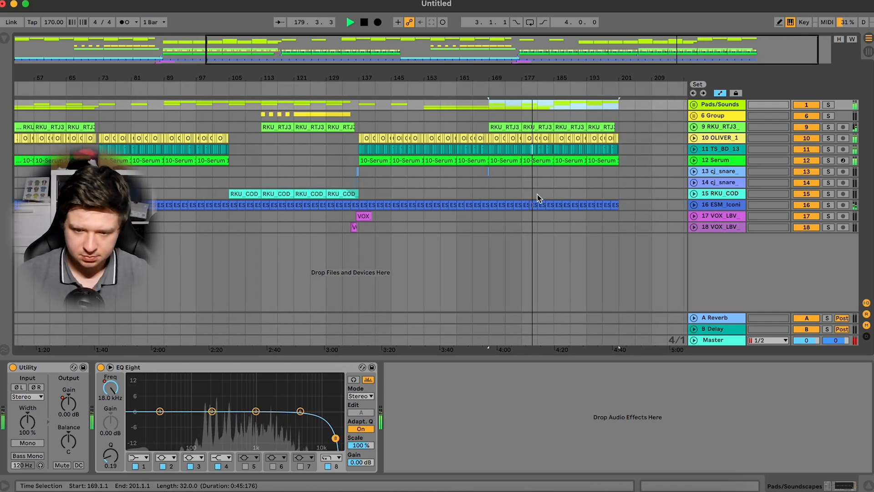
{"action": "left_click_drag", "start_coordinate": [360, 105], "coordinate": [555, 112]}
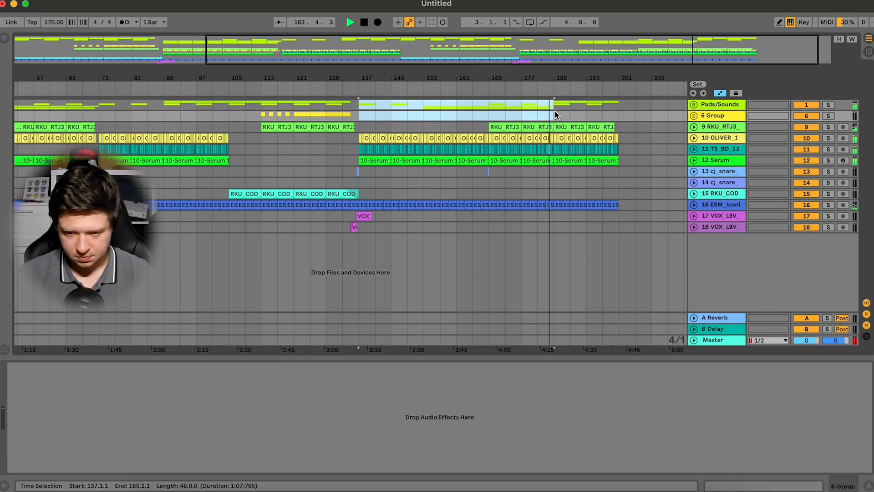
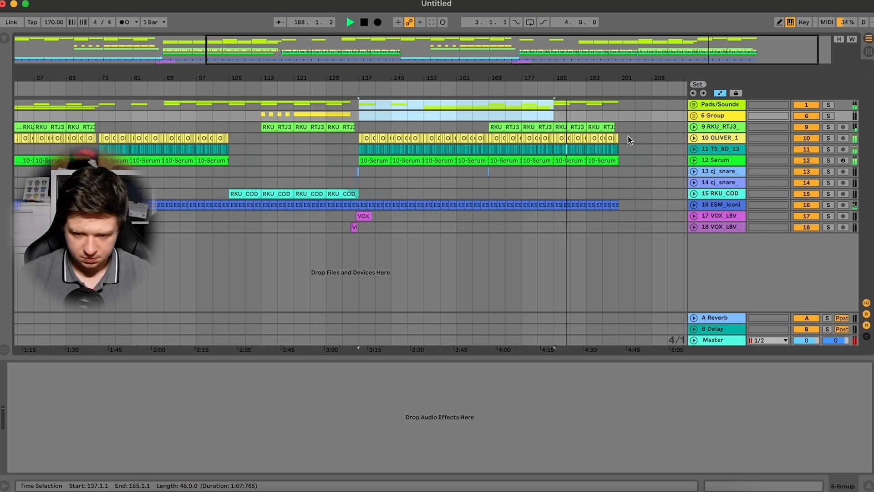
Automate the Pads/Sounds group's Utility gain to fade from bar 185 down to -23.8 dB at about bar 213
{"action": "left_click", "coordinate": [694, 104]}
{"action": "right_click", "coordinate": [68, 403]}
{"action": "left_click", "coordinate": [91, 398]}
{"action": "left_click", "coordinate": [554, 137]}
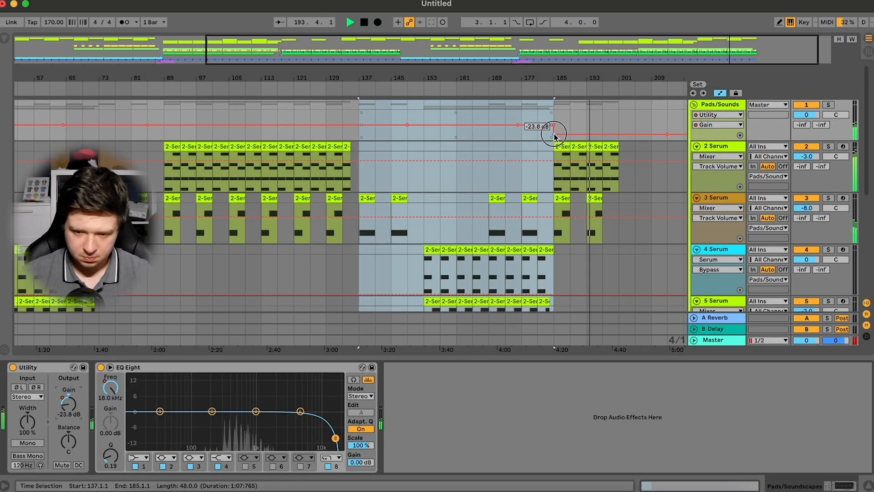
{"action": "left_click", "coordinate": [636, 122]}
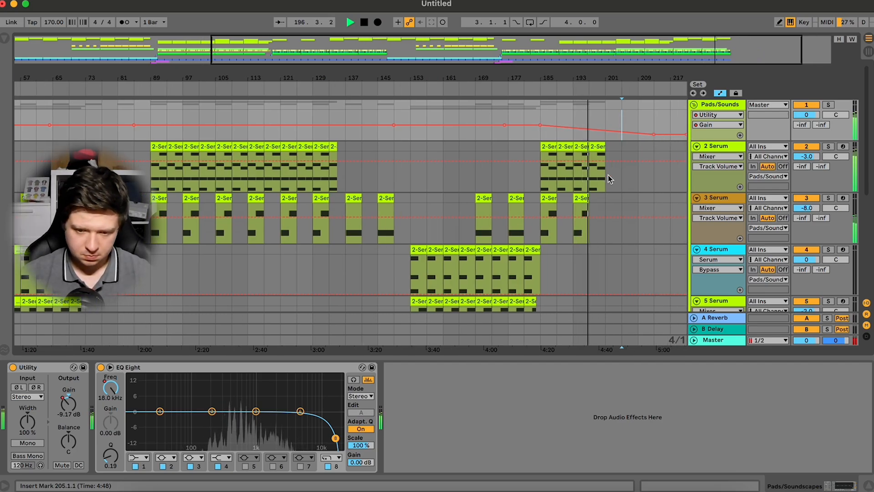
{"action": "scroll", "coordinate": [592, 146], "scroll_direction": "down", "scroll_amount": 2}
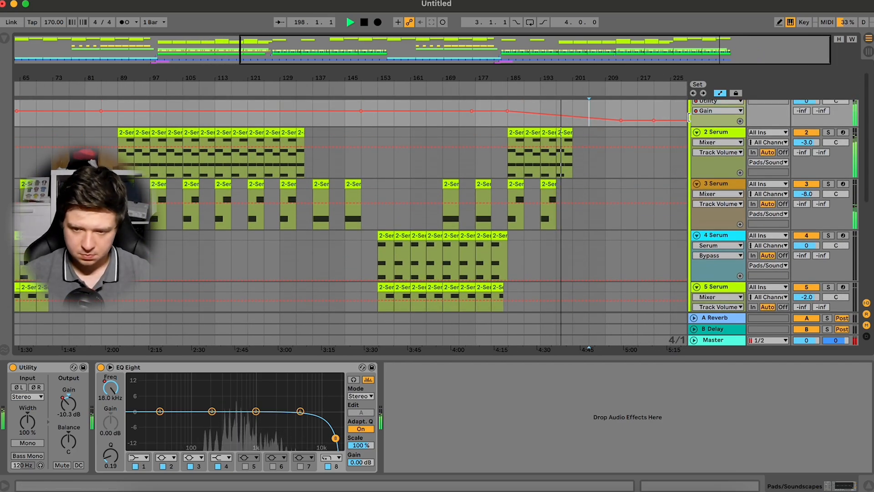
{"action": "scroll", "coordinate": [692, 114], "scroll_direction": "up", "scroll_amount": 2}
{"action": "left_click", "coordinate": [694, 105]}
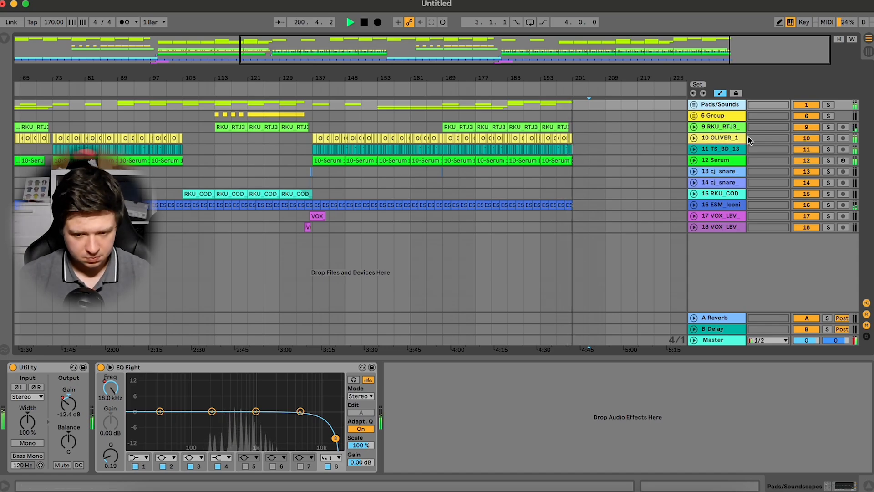
Unfold the Pads/Sounds group and duplicate the 2 Serum clips in bars 185–201 to bar 201
{"action": "left_click", "coordinate": [694, 105]}
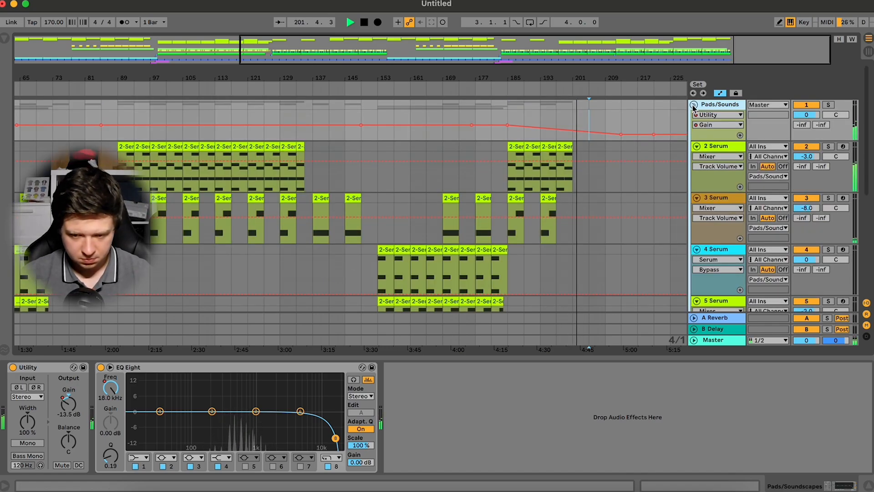
{"action": "left_click", "coordinate": [560, 145]}
{"action": "left_click", "coordinate": [515, 145], "text": "shift"}
{"action": "key", "text": "ctrl+d"}
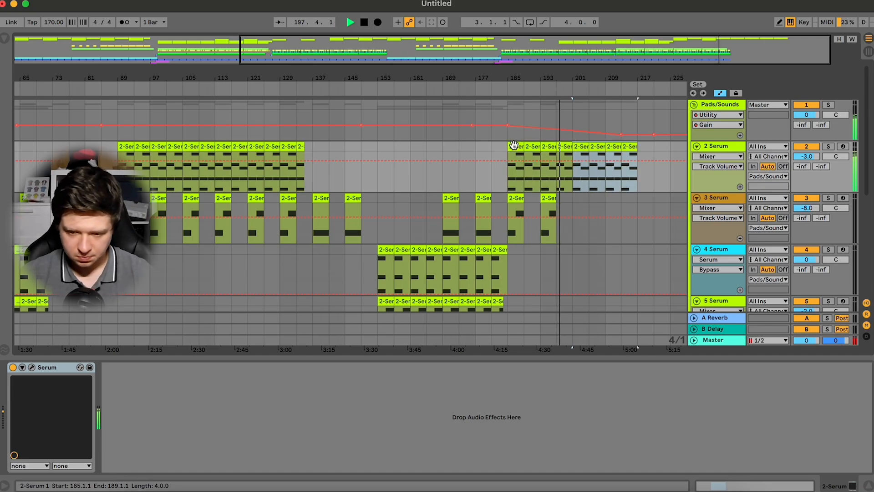
Copy the 2 Serum clip at bar 185 to bar 177 and repeat it up to bar 189
{"action": "left_click", "coordinate": [517, 147]}
{"action": "key", "text": "super+c"}
{"action": "left_click", "coordinate": [482, 152]}
{"action": "key", "text": "super+v"}
{"action": "key", "text": "super+d"}
{"action": "key", "text": "super+d"}
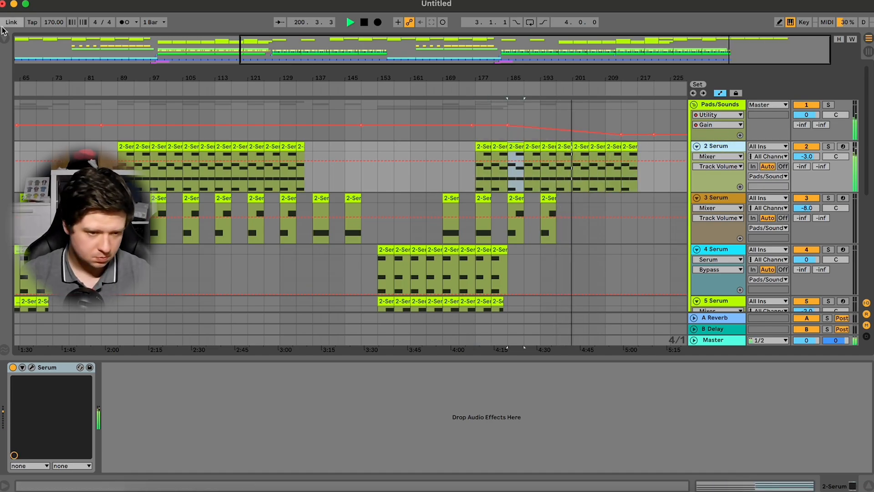
Search the browser for "ut" and add the Utility effect to the 2 Serum track
{"action": "left_click", "coordinate": [3, 40]}
{"action": "left_click", "coordinate": [86, 42]}
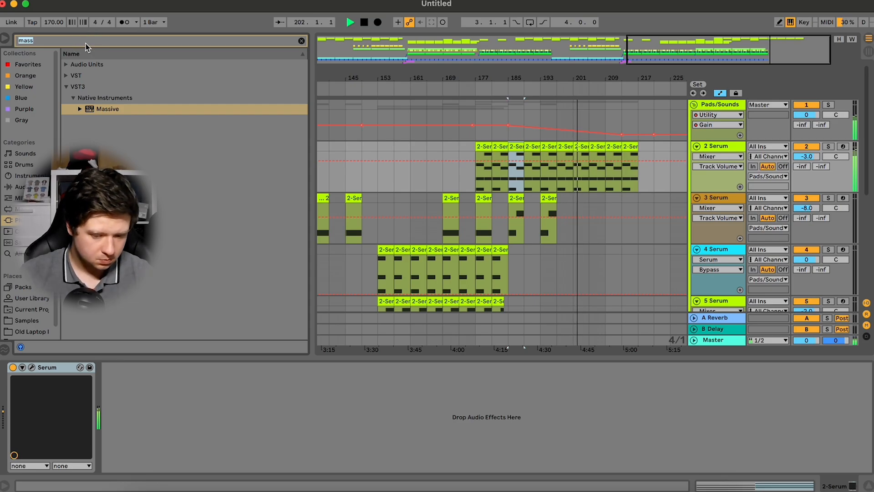
{"action": "type", "text": "ut"}
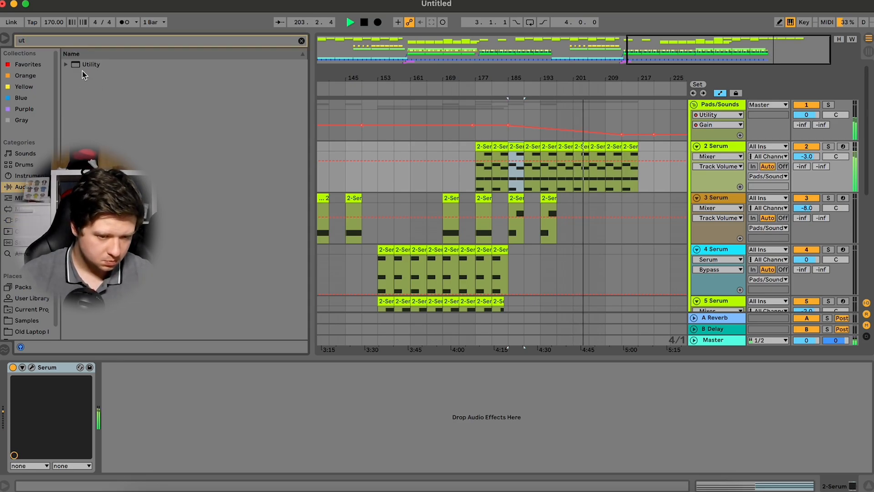
{"action": "left_click", "coordinate": [79, 68]}
{"action": "double_click", "coordinate": [78, 69]}
Automate 2 Serum's Utility gain to drop to -inf dB at bar 177 and rise back to 0 dB by bar 193
{"action": "right_click", "coordinate": [164, 405]}
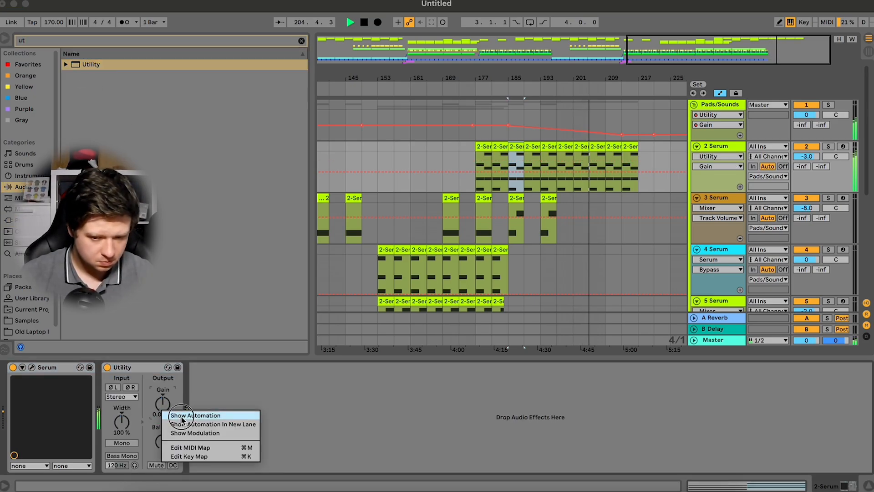
{"action": "left_click", "coordinate": [180, 412]}
{"action": "left_click", "coordinate": [541, 172]}
{"action": "key", "text": "space"}
{"action": "left_click", "coordinate": [458, 173]}
{"action": "left_click_drag", "start_coordinate": [475, 173], "coordinate": [475, 192]}
Play from bar 177 and check the pad fade-in against the full arrangement
{"action": "left_click", "coordinate": [471, 145]}
{"action": "key", "text": "space"}
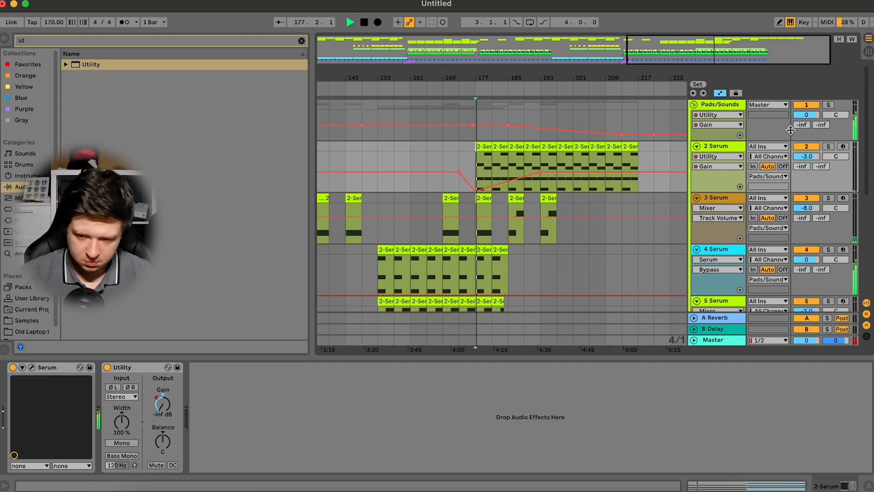
{"action": "left_click", "coordinate": [693, 105]}
{"action": "left_click_drag", "start_coordinate": [695, 65], "coordinate": [695, 106]}
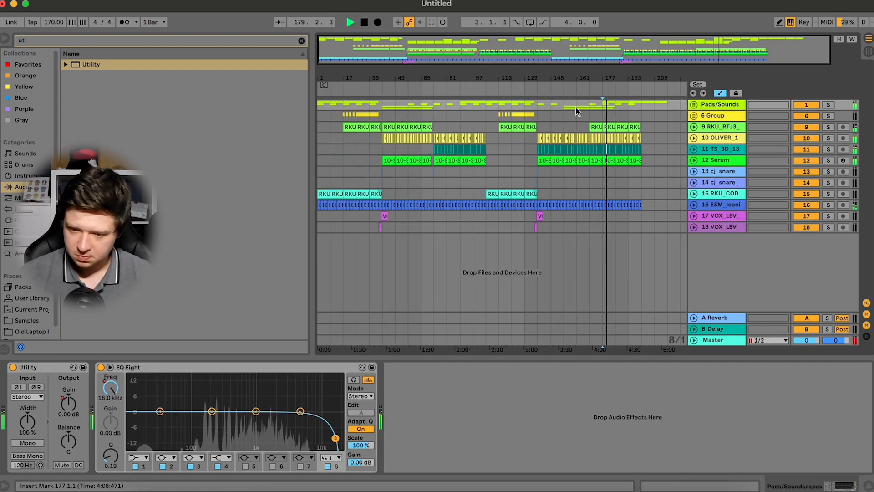
{"action": "left_click", "coordinate": [693, 104]}
{"action": "left_click", "coordinate": [694, 105]}
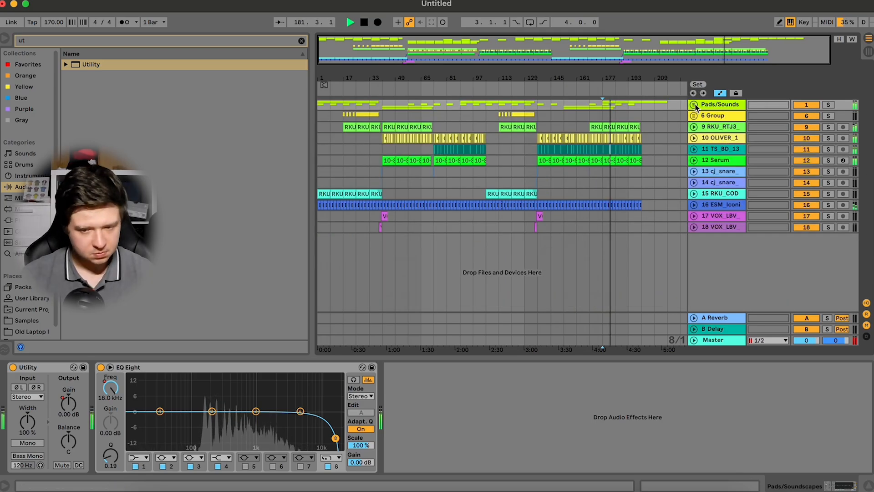
{"action": "left_click", "coordinate": [694, 105]}
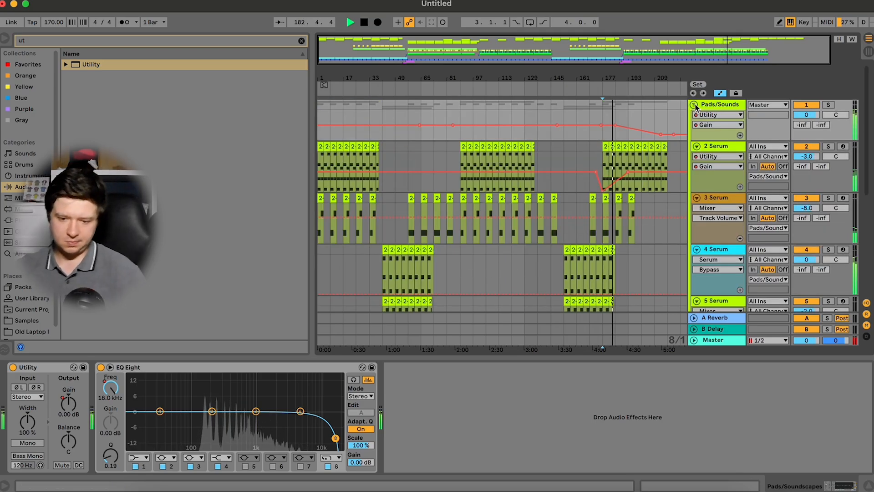
{"action": "left_click", "coordinate": [627, 170]}
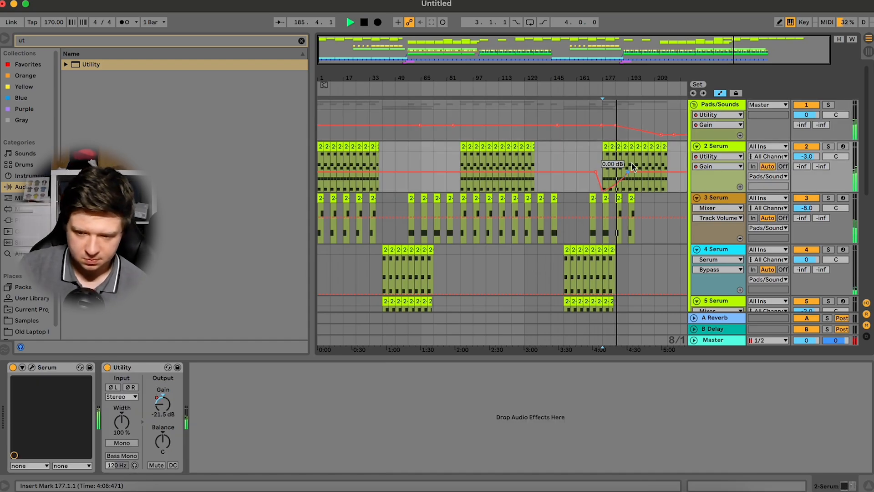
{"action": "scroll", "coordinate": [621, 236], "scroll_direction": "down", "scroll_amount": 3}
{"action": "left_click", "coordinate": [613, 260]}
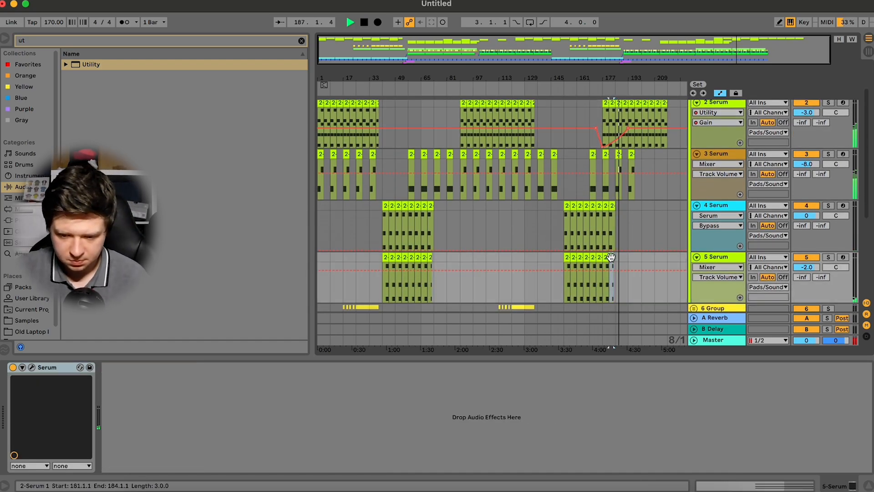
{"action": "left_click", "coordinate": [606, 206], "text": "shift"}
{"action": "key", "text": "super+d"}
{"action": "key", "text": "super+z"}
Duplicate bars 173–181 of the 4 Serum and 5 Serum tracks twice, extending both up to bar 197
{"action": "left_click", "coordinate": [612, 206]}
{"action": "left_click", "coordinate": [600, 258]}
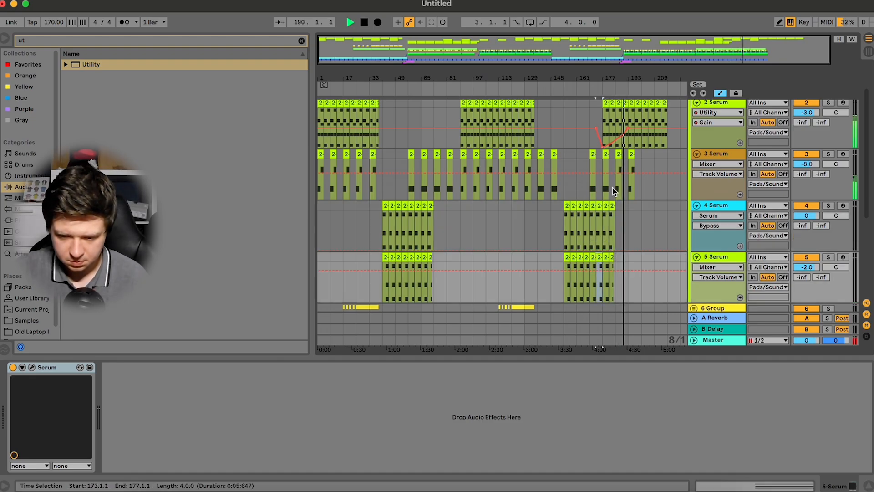
{"action": "left_click", "coordinate": [600, 206], "text": "shift"}
{"action": "left_click", "coordinate": [606, 258], "text": "shift"}
{"action": "key", "text": "super+d"}
{"action": "key", "text": "super+d"}
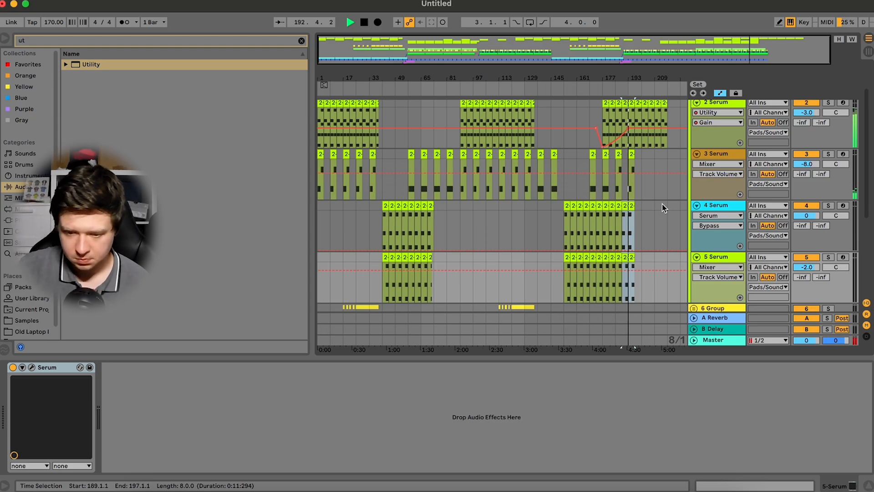
Delete the 4 Serum and 5 Serum clips from bar 193 onward and fold the Pads/Sounds group
{"action": "left_click_drag", "start_coordinate": [654, 207], "coordinate": [630, 278]}
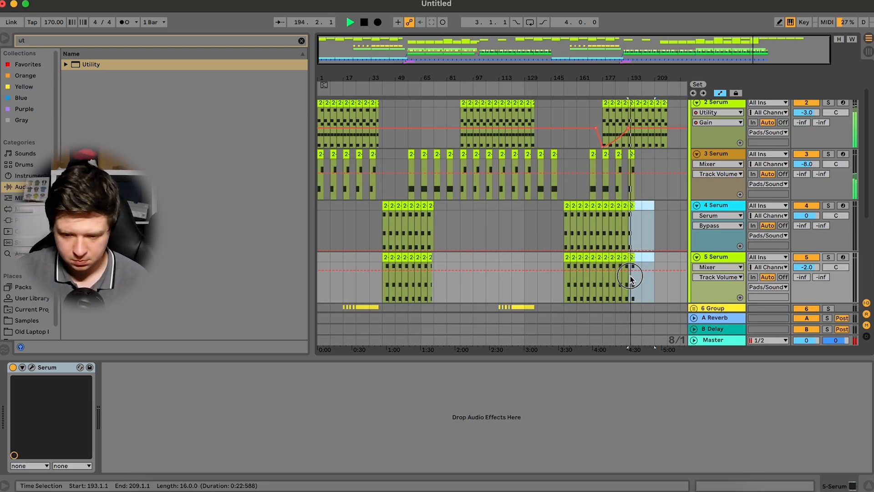
{"action": "scroll", "coordinate": [674, 162], "scroll_direction": "up", "scroll_amount": 2}
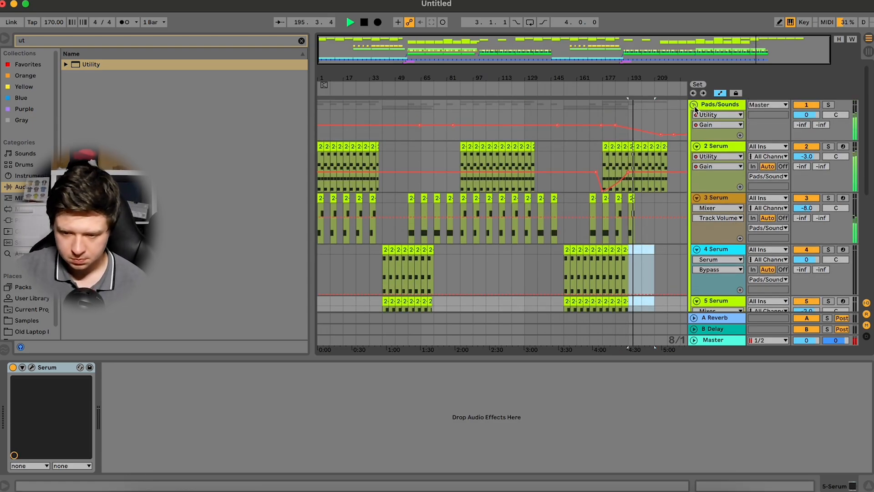
{"action": "left_click", "coordinate": [694, 105]}
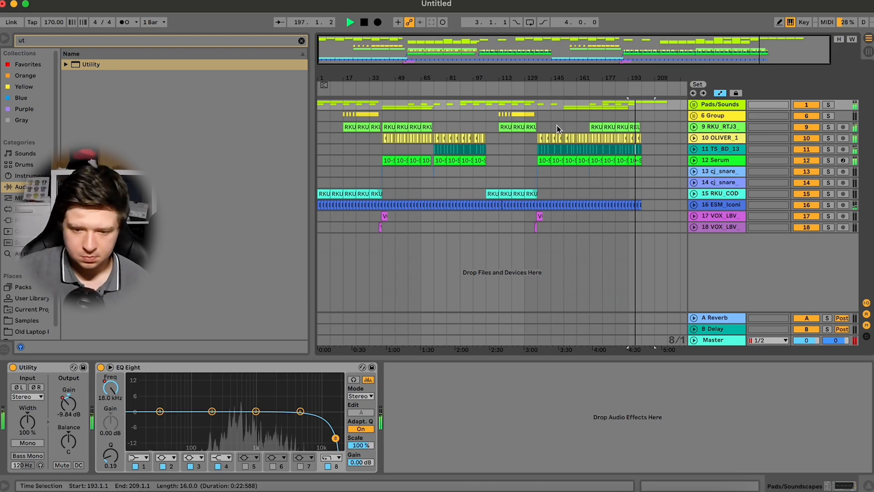
Duplicate bars 193–201 of tracks 16 to 18 twice to extend the crackle loop up to bar 217
{"action": "left_click_drag", "start_coordinate": [539, 119], "coordinate": [642, 122]}
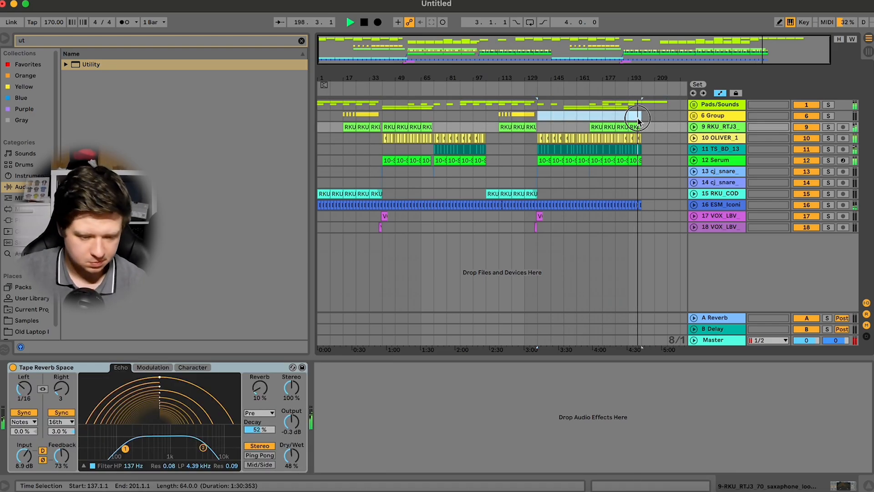
{"action": "left_click", "coordinate": [638, 121]}
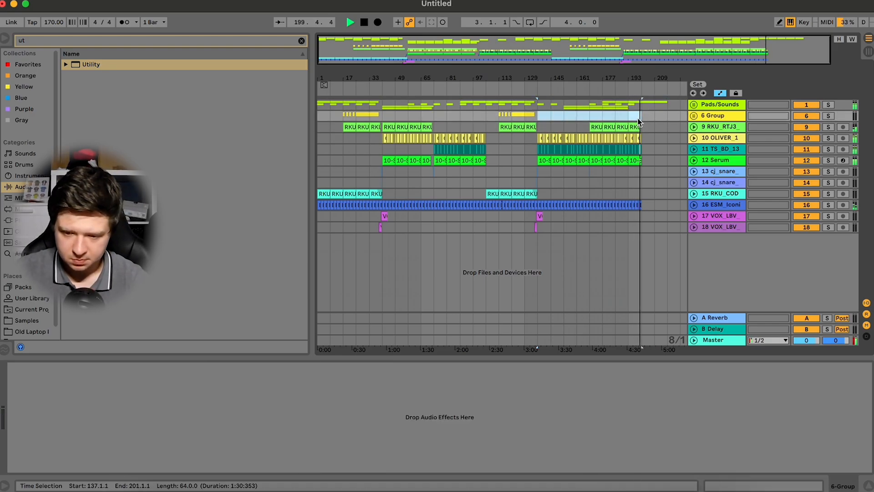
{"action": "left_click_drag", "start_coordinate": [635, 227], "coordinate": [638, 205]}
{"action": "key", "text": "super+d"}
{"action": "key", "text": "super+d"}
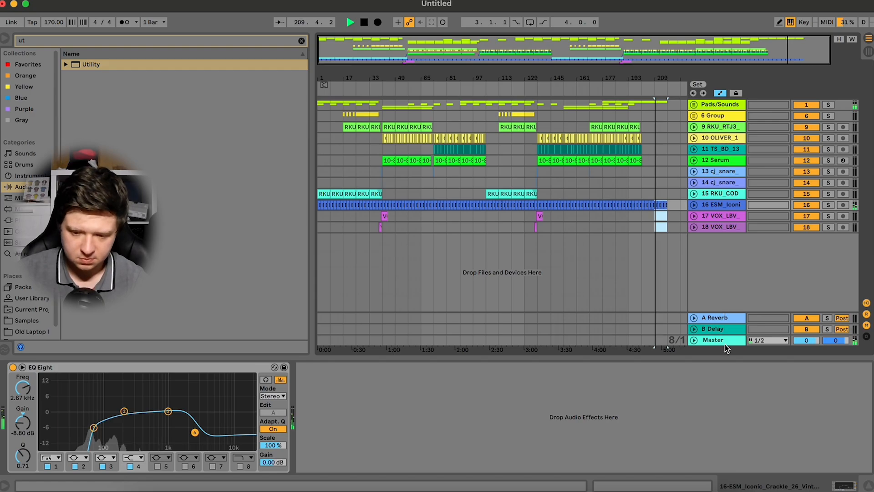
Unfold crackle track 16 and fade out its last clip, ending at bar 217
{"action": "left_click", "coordinate": [714, 103]}
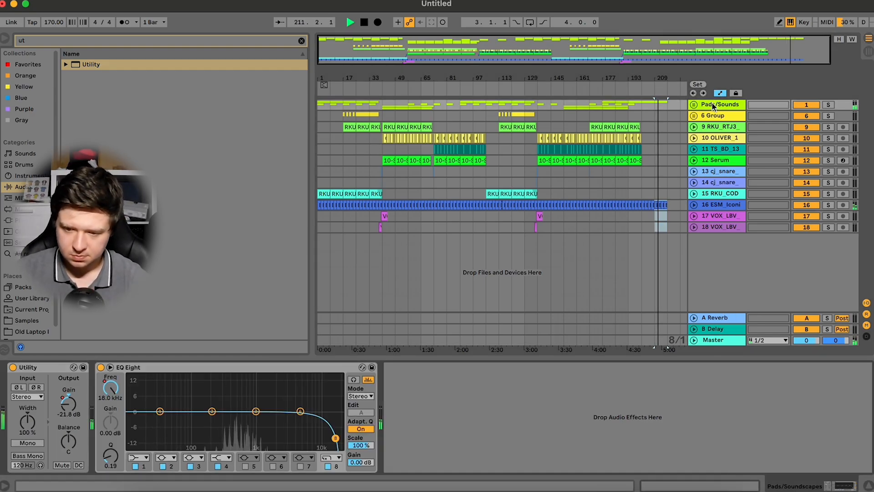
{"action": "left_click", "coordinate": [694, 204]}
{"action": "key", "text": "z"}
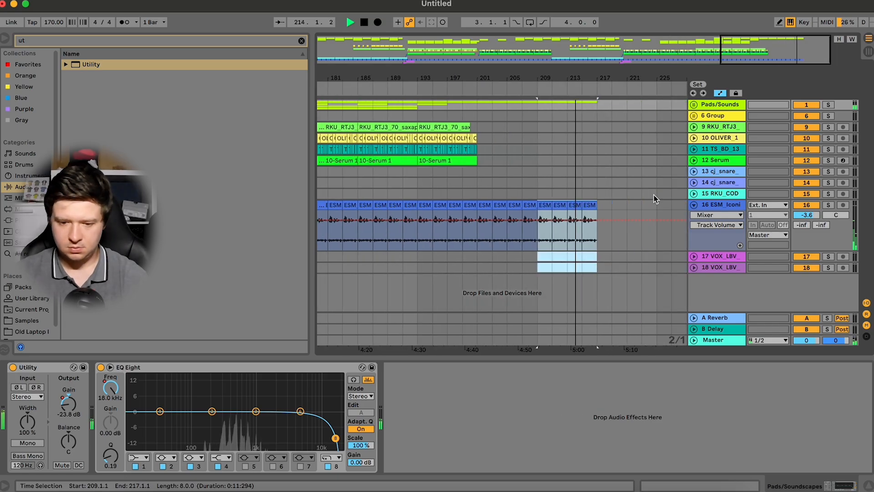
{"action": "left_click", "coordinate": [544, 222]}
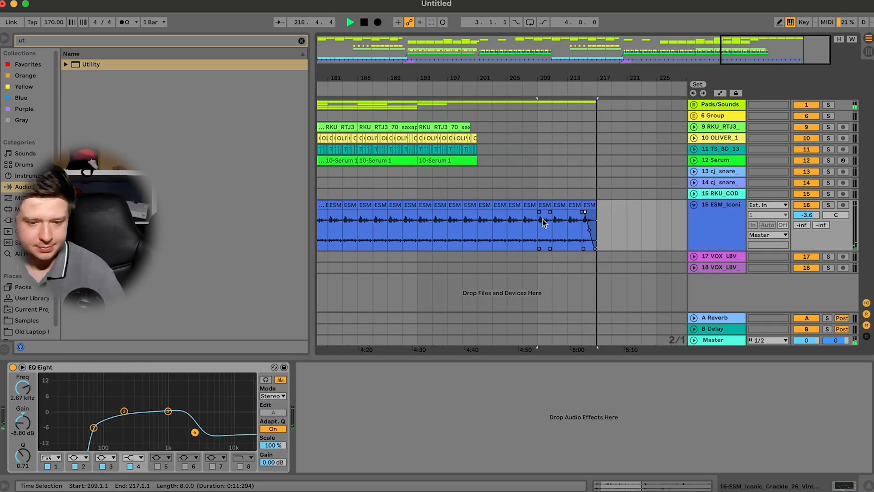
Show the whole arrangement, stop playback and play it again from bar 1
{"action": "double_click", "coordinate": [437, 48]}
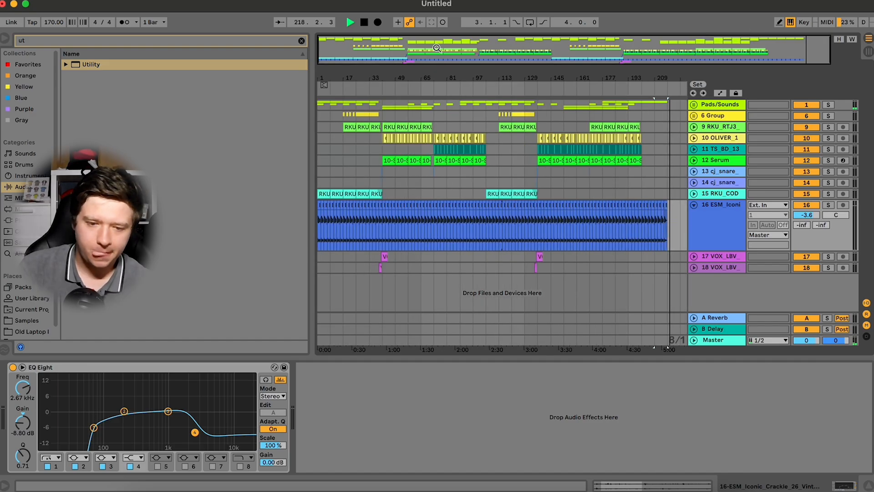
{"action": "left_click", "coordinate": [363, 22]}
{"action": "key", "text": "space"}
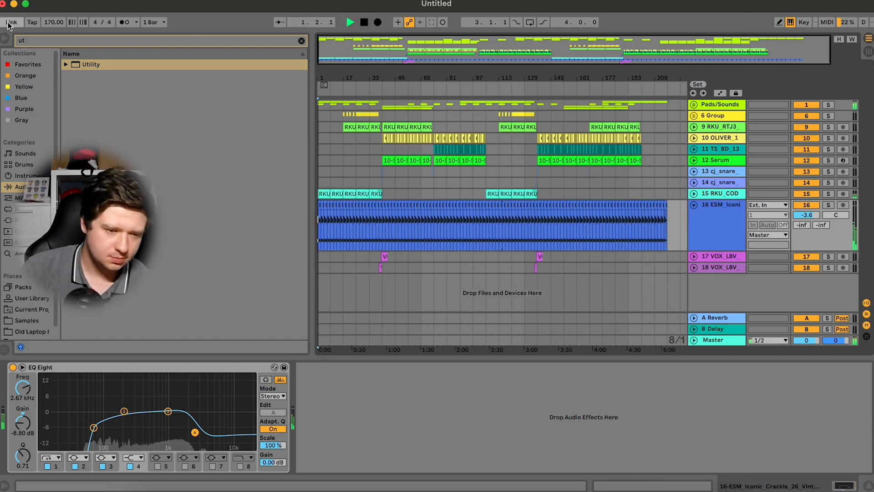
Hide the browser and audition the first drop, starting playback from the track 9 saxophone clip at bar 41
{"action": "left_click", "coordinate": [4, 39]}
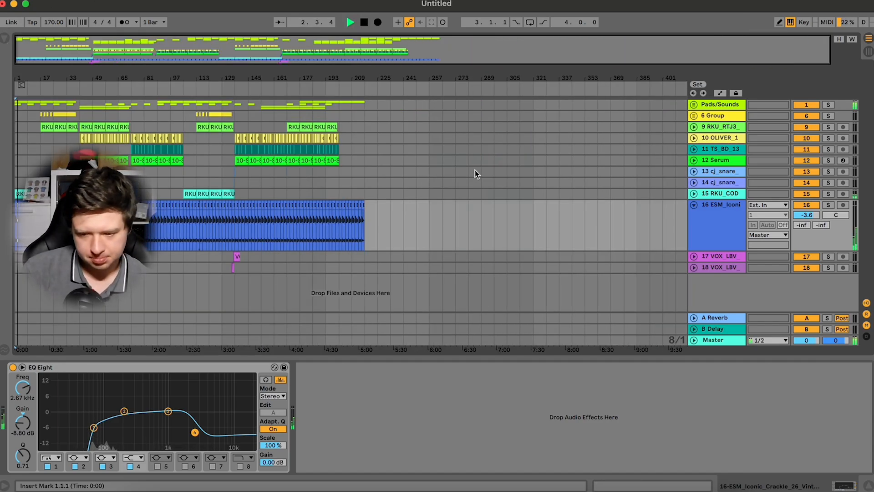
{"action": "left_click_drag", "start_coordinate": [70, 78], "coordinate": [72, 110]}
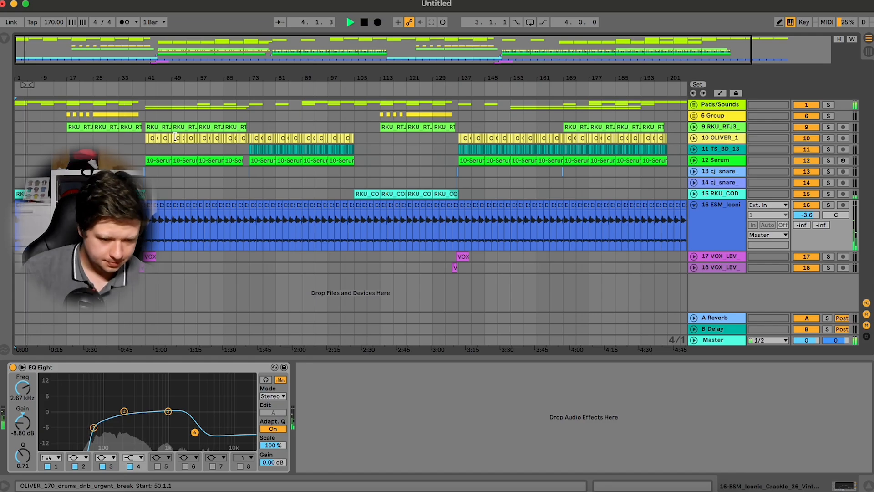
{"action": "left_click_drag", "start_coordinate": [115, 38], "coordinate": [112, 68]}
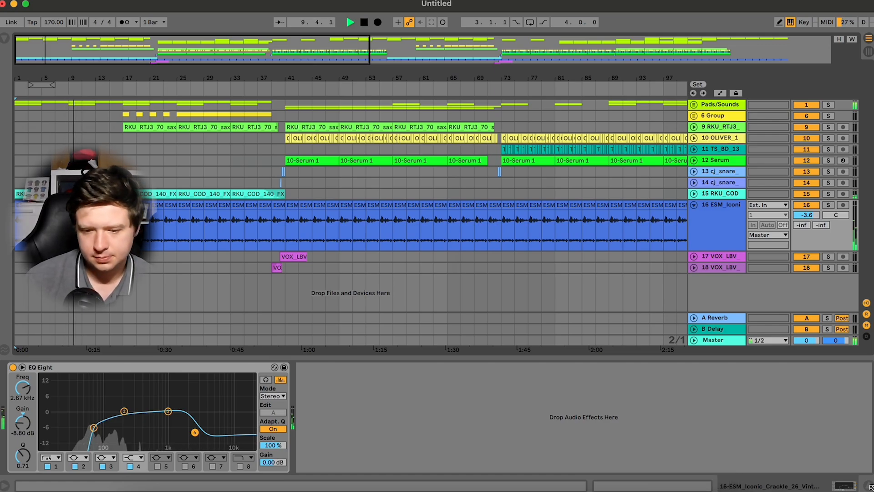
{"action": "left_click", "coordinate": [711, 127]}
{"action": "left_click", "coordinate": [292, 119]}
{"action": "left_click", "coordinate": [292, 126]}
{"action": "key", "text": "space"}
{"action": "key", "text": "space"}
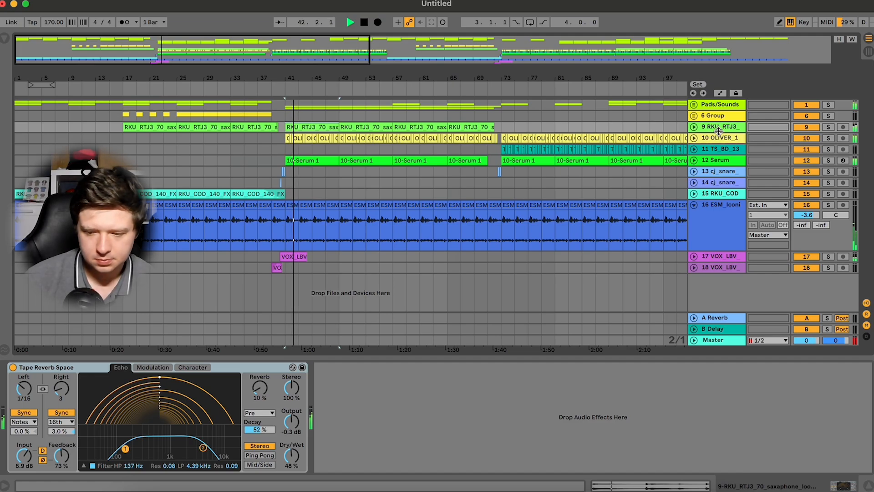
Search the plug-ins for "camel" and load the VST version of CamelCrusher onto the Master track
{"action": "left_click", "coordinate": [730, 342]}
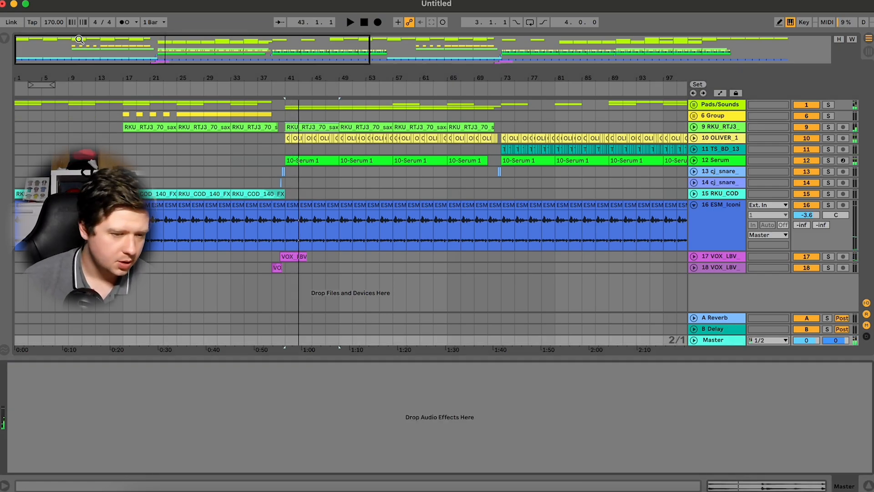
{"action": "left_click", "coordinate": [4, 41]}
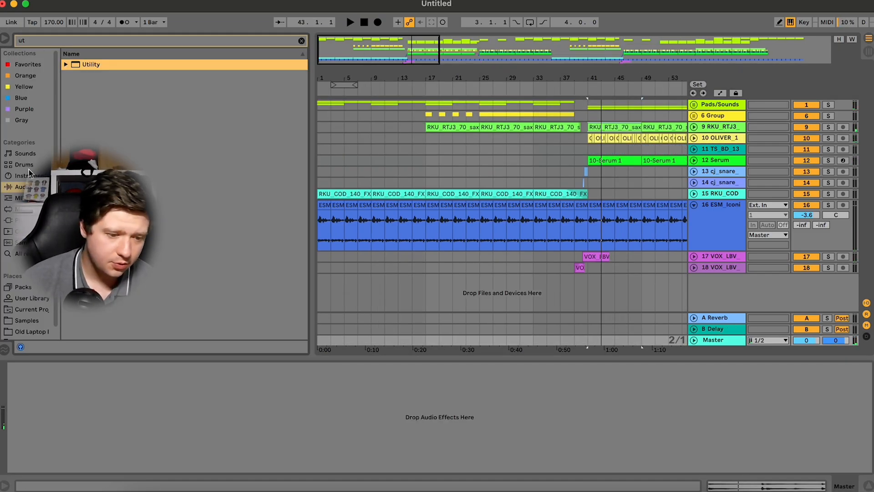
{"action": "left_click", "coordinate": [18, 220]}
{"action": "type", "text": "camel"}
{"action": "left_click", "coordinate": [80, 77]}
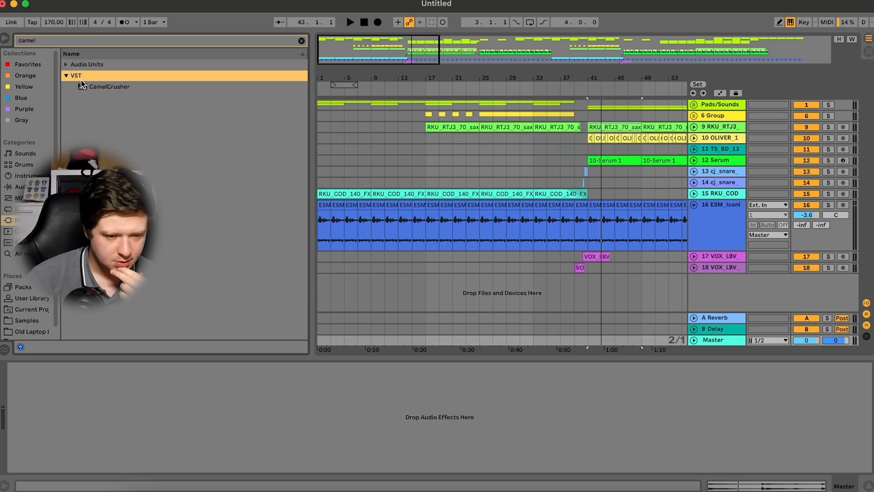
{"action": "left_click", "coordinate": [725, 342]}
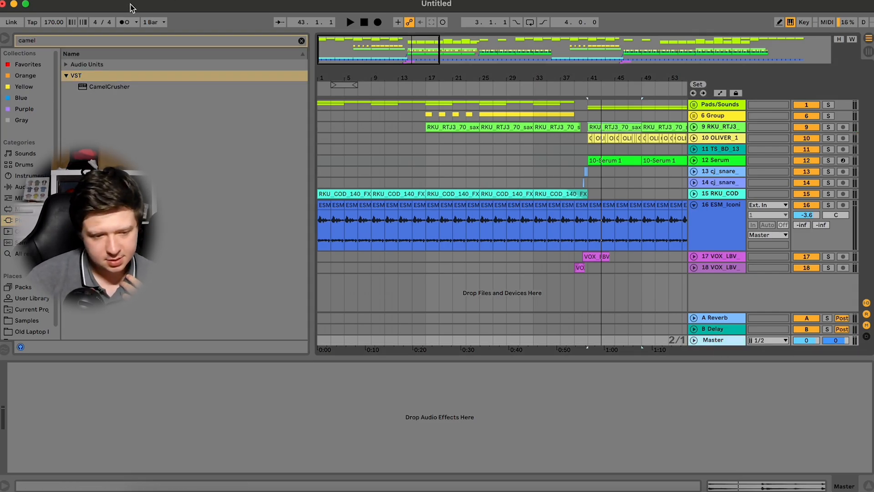
{"action": "double_click", "coordinate": [109, 86]}
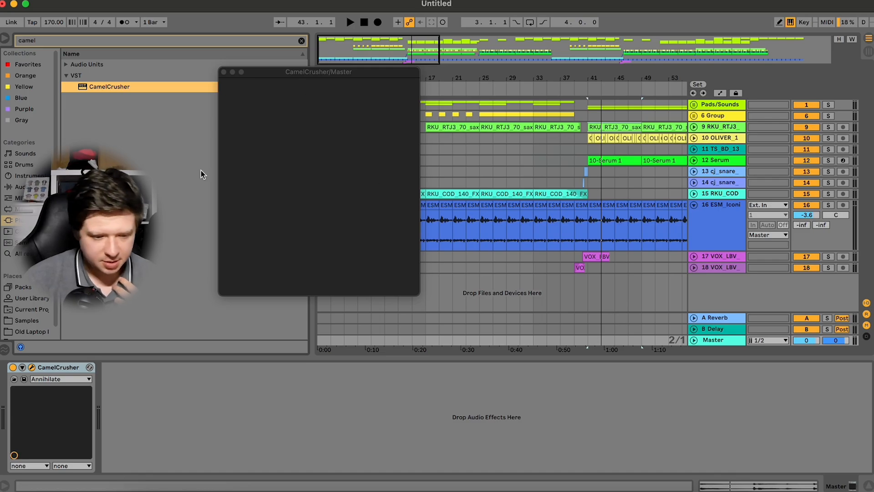
Apply the Subtle Master preset to CamelCrusher and show its device parameters
{"action": "left_click", "coordinate": [46, 380]}
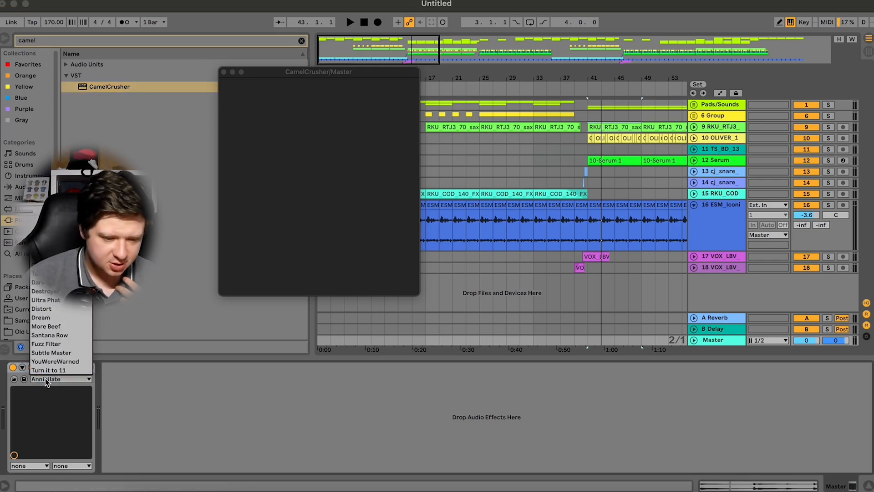
{"action": "left_click", "coordinate": [51, 352]}
{"action": "left_click", "coordinate": [22, 367]}
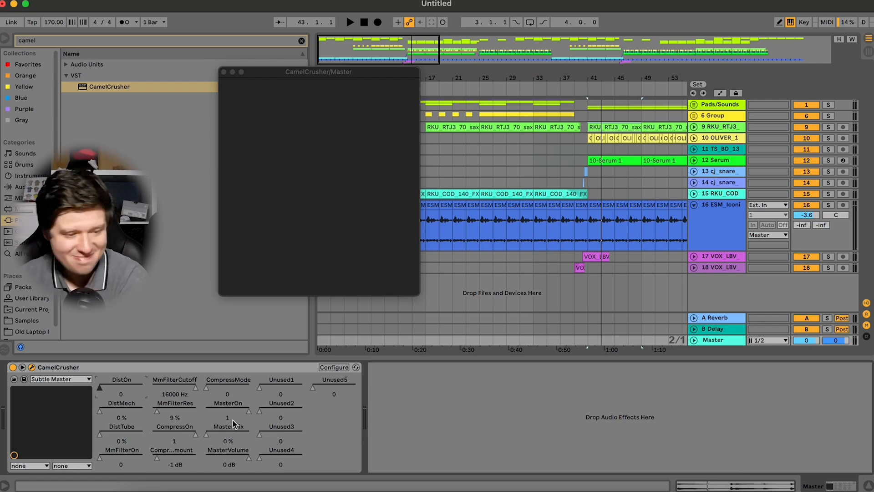
Briefly play the drop from bar 41 with CamelCrusher on the Master, and close the plug-in window
{"action": "left_click", "coordinate": [625, 229]}
{"action": "key", "text": "space"}
{"action": "key", "text": "space"}
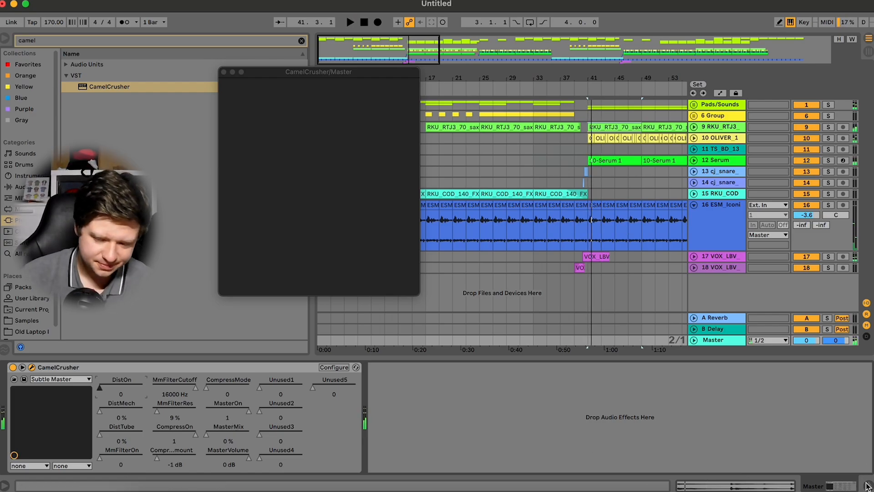
{"action": "left_click", "coordinate": [224, 72]}
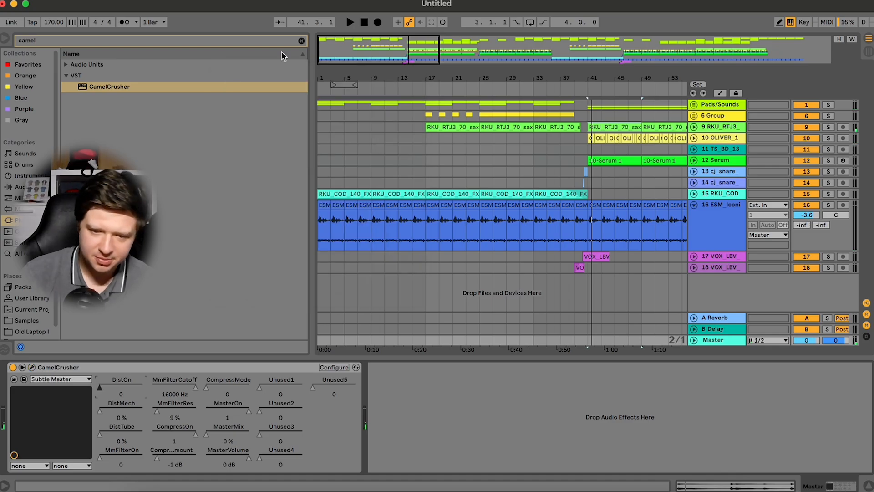
Clear the browser search, fold crackle track 16 and audition the drop from bar 41 with the whole arrangement in view
{"action": "double_click", "coordinate": [427, 47]}
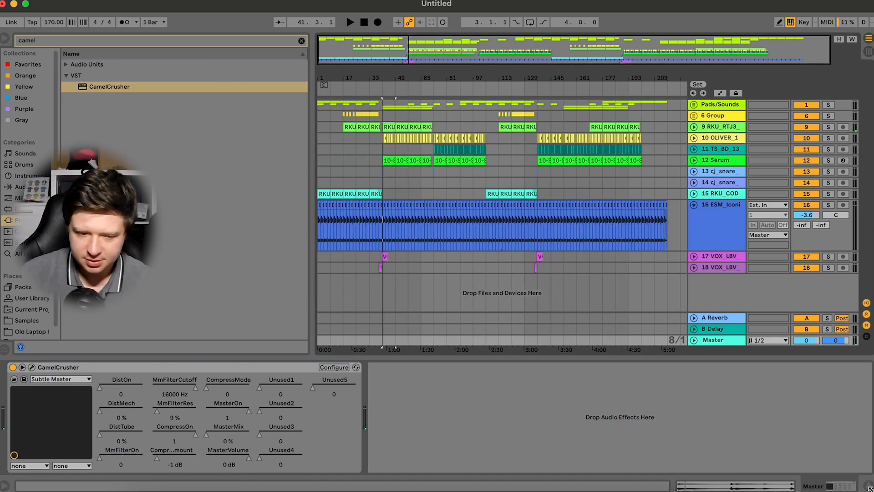
{"action": "left_click", "coordinate": [301, 41]}
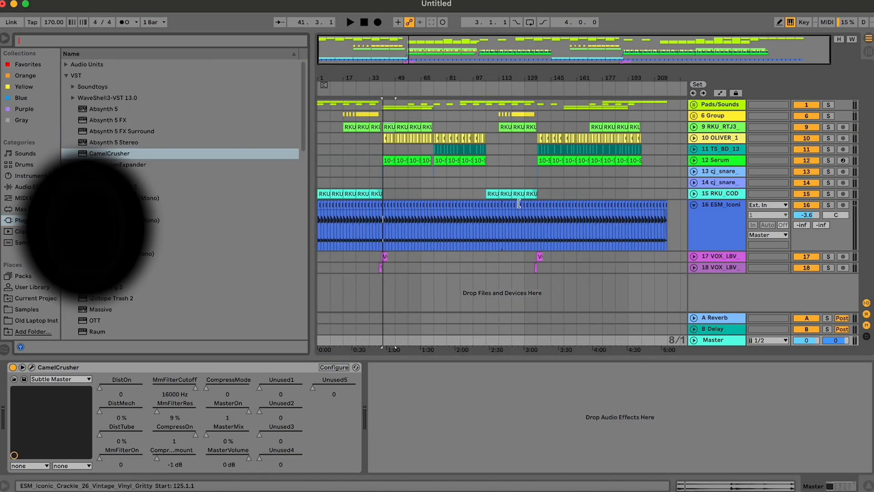
{"action": "left_click", "coordinate": [694, 204]}
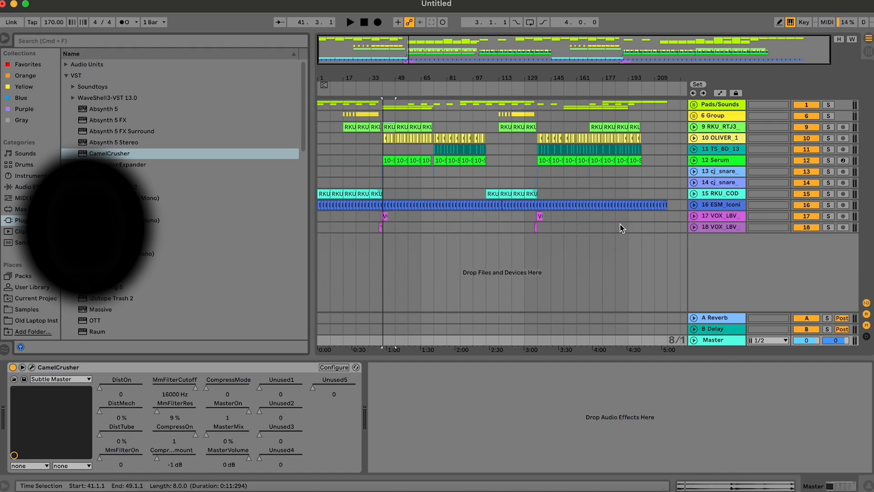
{"action": "key", "text": "space"}
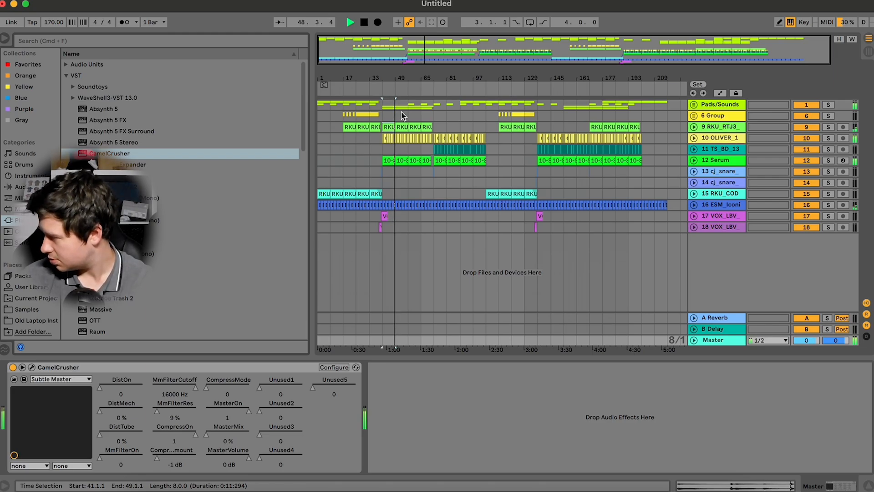
{"action": "key", "text": "space"}
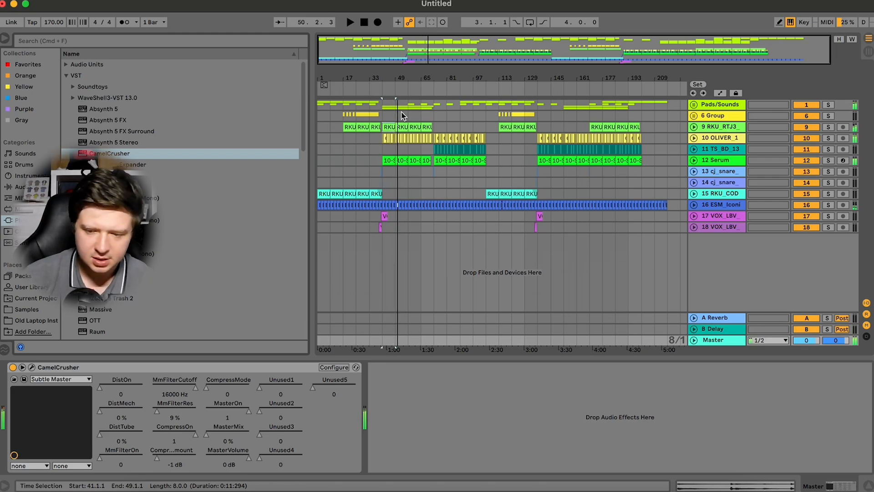
Solo the OLIVER drum break on track 10 and play it from bar 41
{"action": "left_click", "coordinate": [736, 139]}
{"action": "left_click", "coordinate": [828, 138]}
{"action": "key", "text": "space"}
Browse the audio effects and insert a Glue Compressor before the Echo on track 10
{"action": "left_click", "coordinate": [28, 175]}
{"action": "left_click", "coordinate": [29, 198]}
{"action": "left_click", "coordinate": [28, 176]}
{"action": "left_click", "coordinate": [28, 187]}
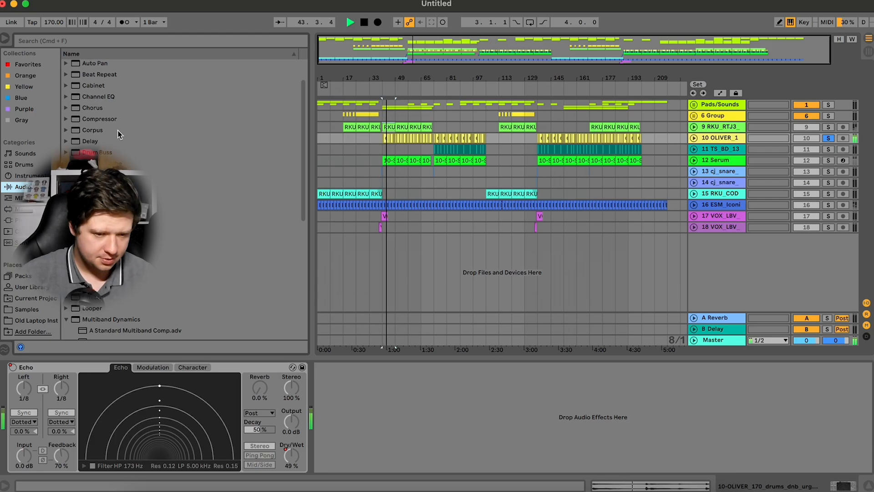
{"action": "scroll", "coordinate": [114, 120], "scroll_direction": "down", "scroll_amount": 2}
{"action": "key", "text": "space"}
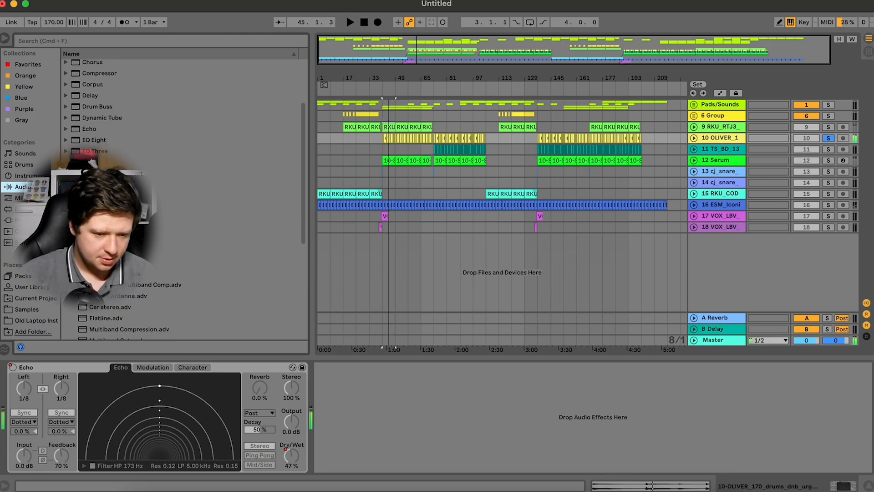
{"action": "scroll", "coordinate": [114, 121], "scroll_direction": "up", "scroll_amount": 5}
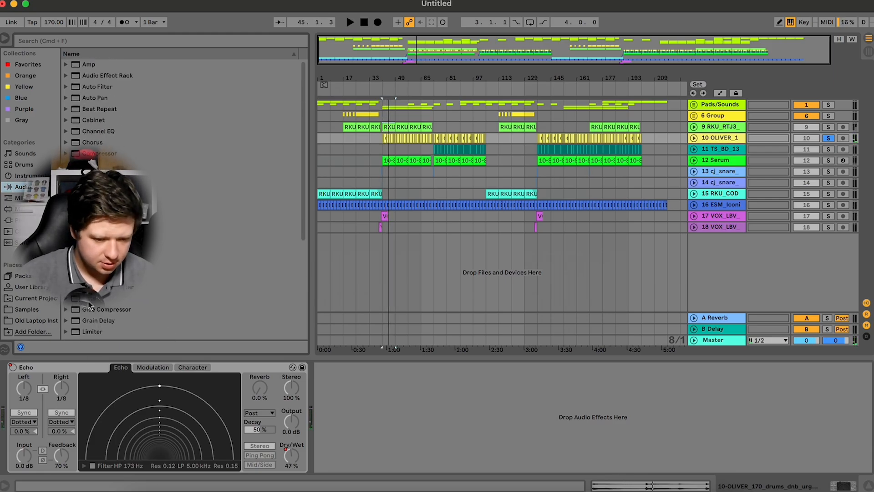
{"action": "scroll", "coordinate": [113, 120], "scroll_direction": "down", "scroll_amount": 1}
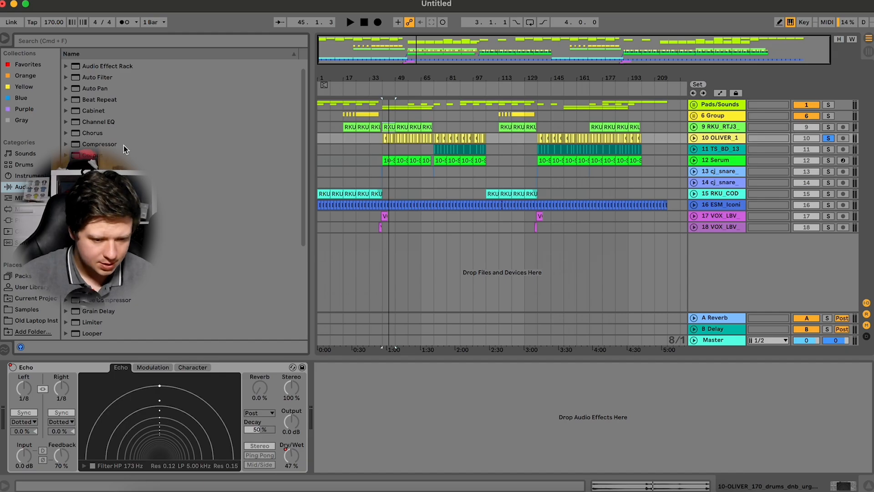
{"action": "left_click_drag", "start_coordinate": [106, 299], "coordinate": [5, 424]}
Set the Glue Compressor's threshold to -16.2 dB, makeup to 5.71 dB and dry/wet to 46% during playback
{"action": "key", "text": "space"}
{"action": "left_click_drag", "start_coordinate": [76, 448], "coordinate": [76, 482]}
{"action": "left_click_drag", "start_coordinate": [108, 447], "coordinate": [109, 425]}
{"action": "left_click_drag", "start_coordinate": [147, 453], "coordinate": [147, 488]}
{"action": "left_click_drag", "start_coordinate": [114, 446], "coordinate": [114, 445]}
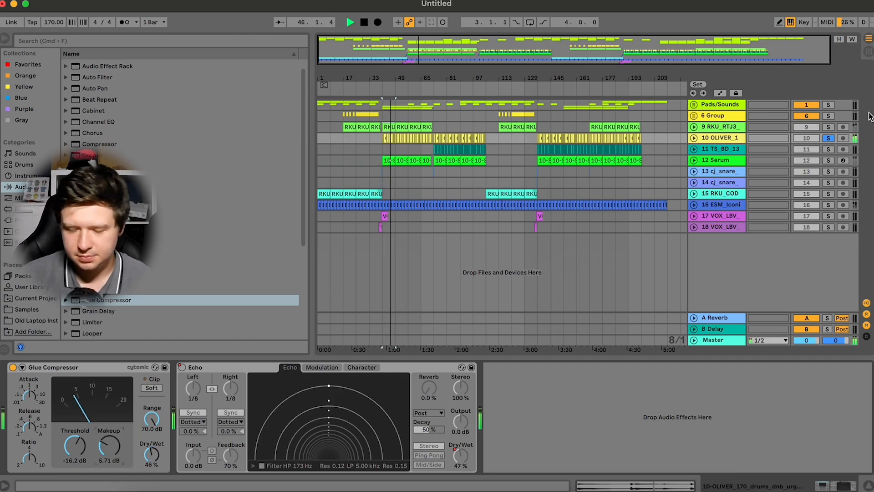
Unsolo track 10 and lower the Glue Compressor's dry/wet to 36% while listening to the full mix
{"action": "left_click", "coordinate": [828, 138]}
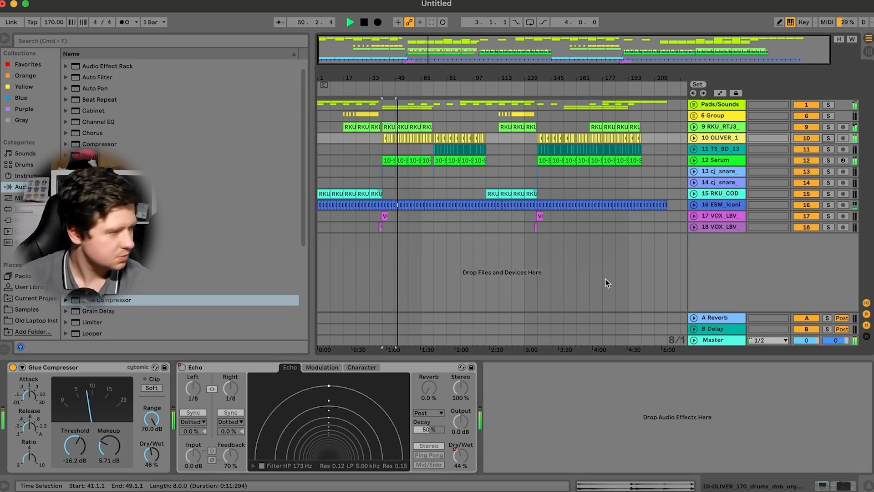
{"action": "left_click_drag", "start_coordinate": [149, 457], "coordinate": [150, 459]}
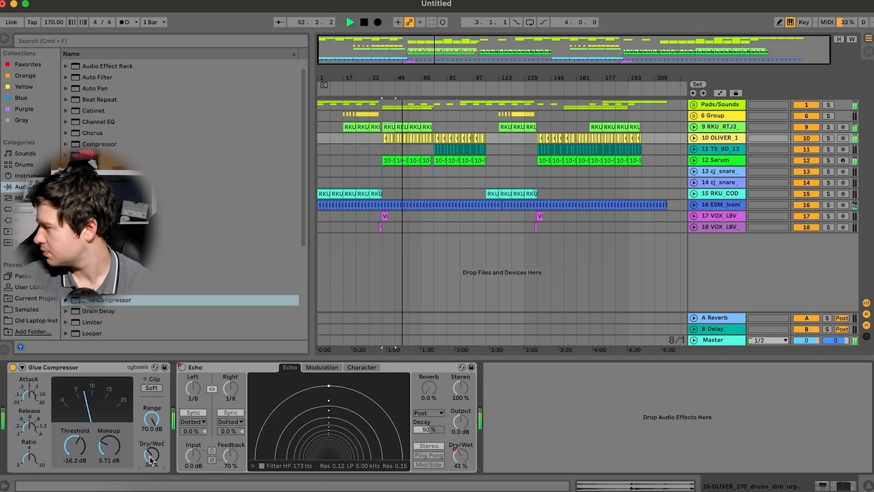
{"action": "key", "text": "space"}
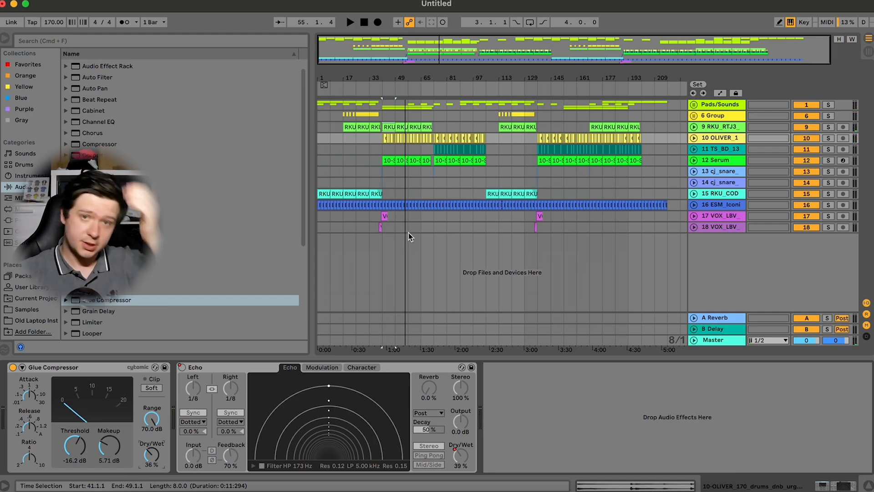
Hide the browser, fit the full arrangement in view and play the track from bar 1
{"action": "left_click_drag", "start_coordinate": [345, 47], "coordinate": [345, 56]}
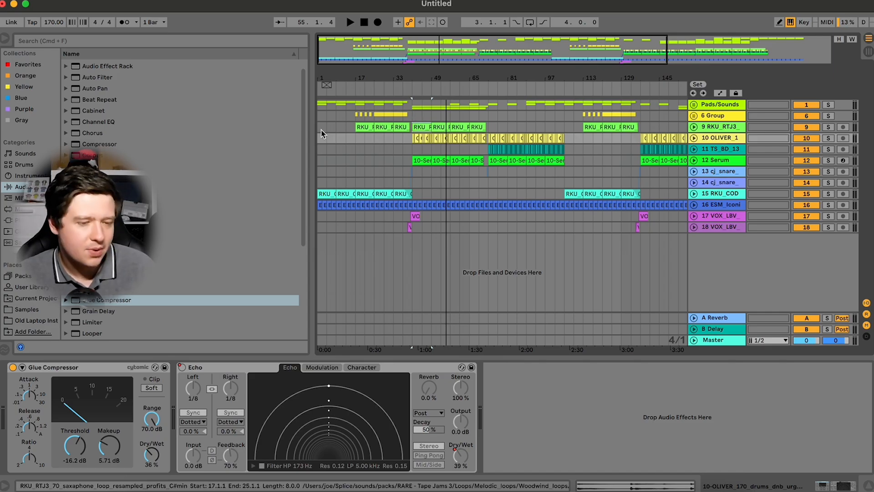
{"action": "left_click", "coordinate": [4, 38]}
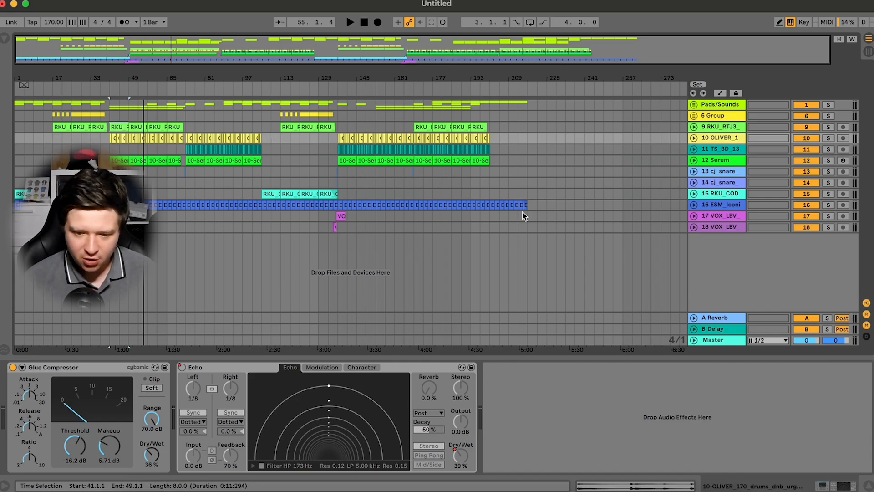
{"action": "left_click", "coordinate": [518, 227]}
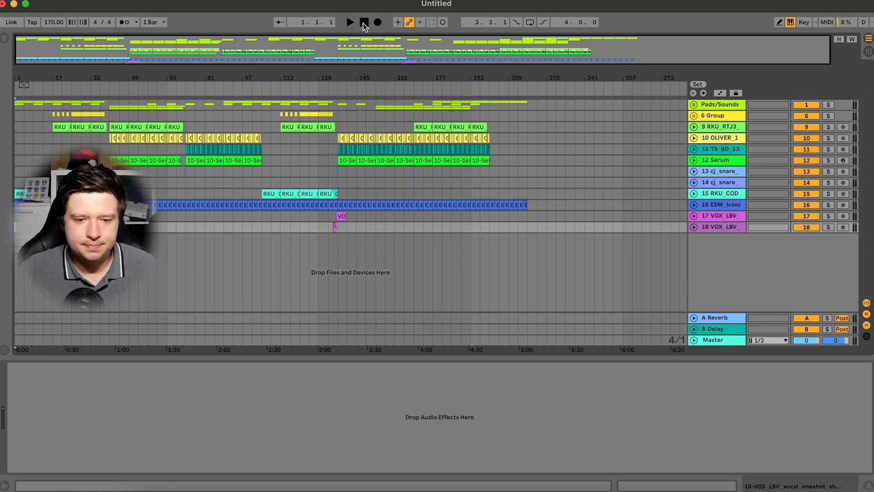
{"action": "key", "text": "space"}
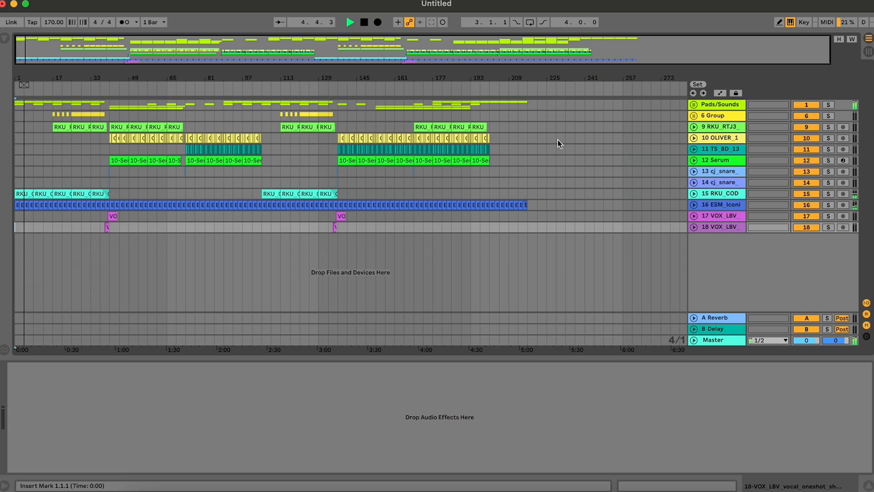
Unfold all tracks and groups and look through the arrangement from the Pads/Sounds group downward during playback
{"action": "left_click", "coordinate": [715, 117]}
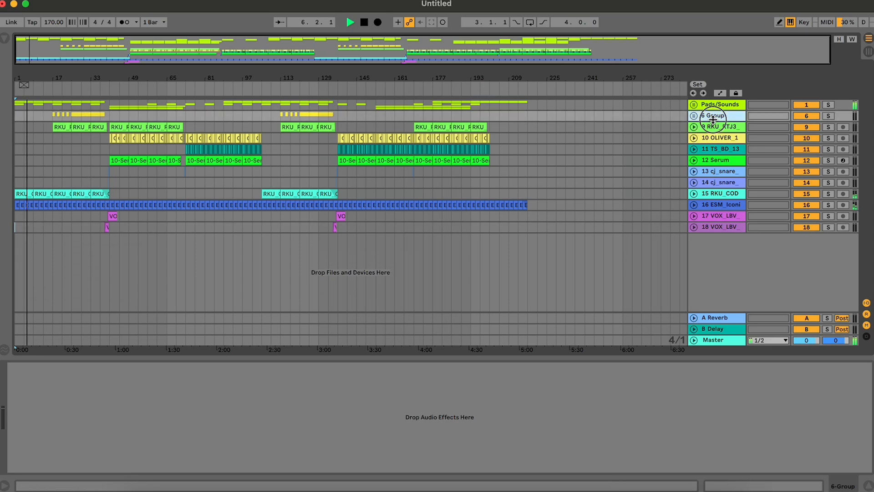
{"action": "key", "text": "super+a"}
{"action": "left_click", "coordinate": [695, 115]}
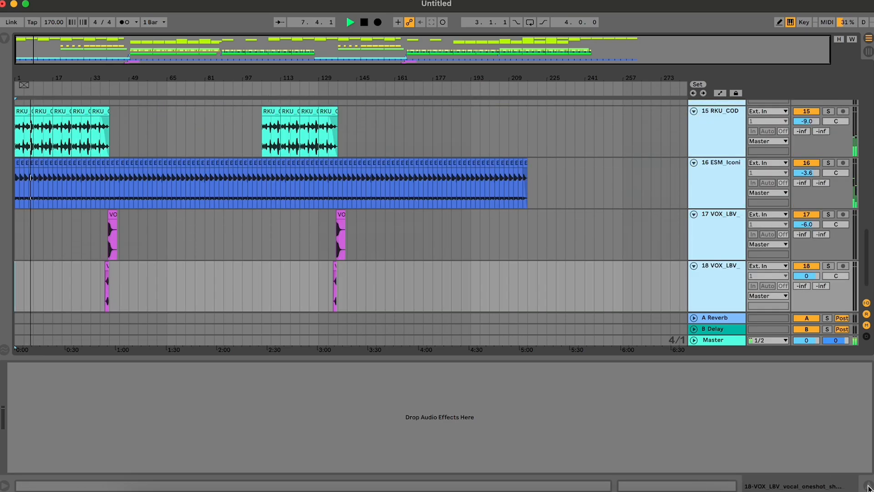
{"action": "scroll", "coordinate": [665, 376], "scroll_direction": "up", "scroll_amount": 15}
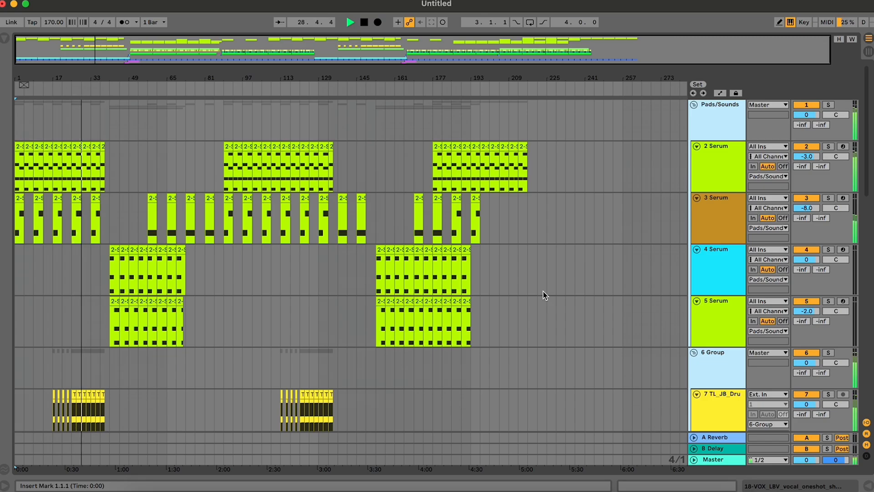
{"action": "scroll", "coordinate": [545, 295], "scroll_direction": "down", "scroll_amount": 5}
{"action": "scroll", "coordinate": [544, 295], "scroll_direction": "down", "scroll_amount": 7}
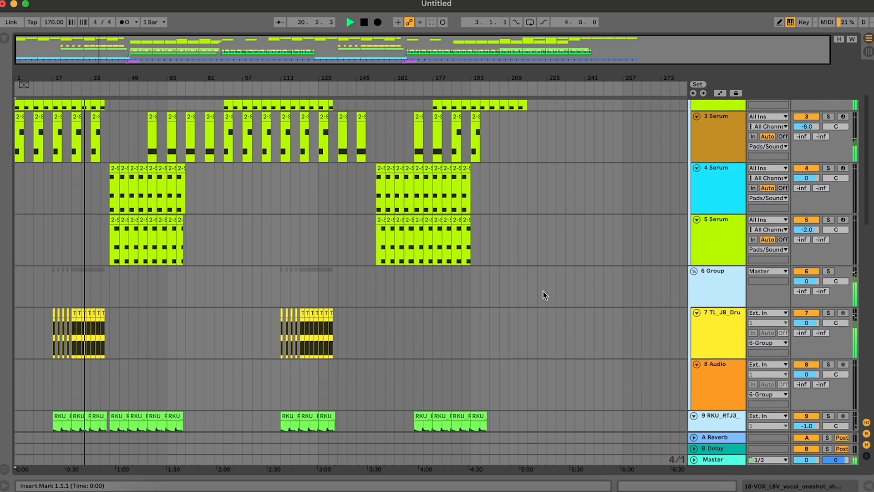
{"action": "scroll", "coordinate": [545, 295], "scroll_direction": "down", "scroll_amount": 4}
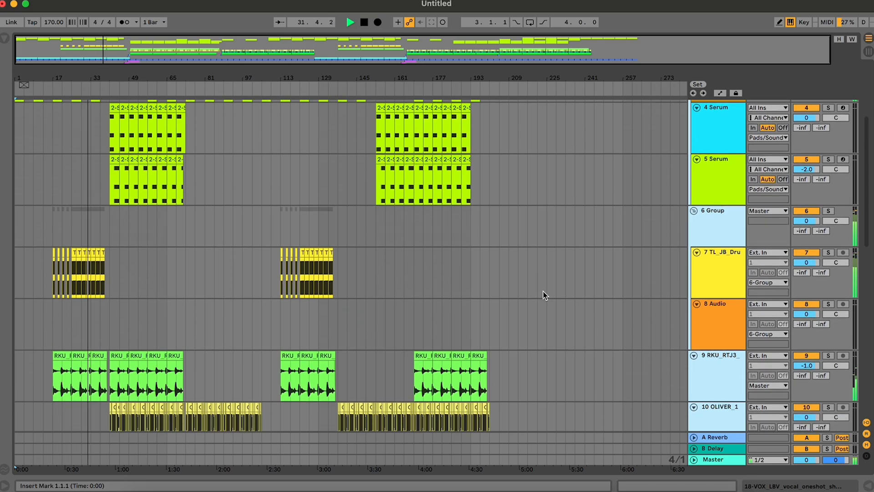
Delete the empty audio track 8 from the drum group
{"action": "scroll", "coordinate": [552, 302], "scroll_direction": "down", "scroll_amount": 4}
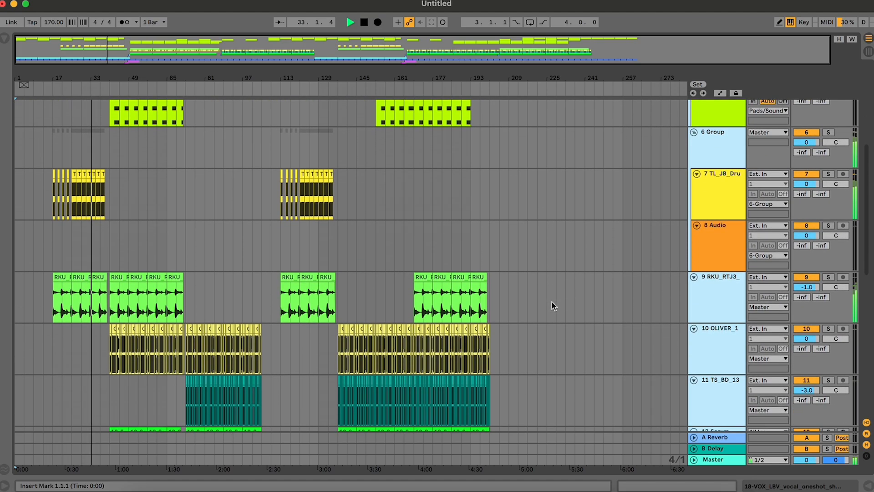
{"action": "left_click", "coordinate": [731, 243]}
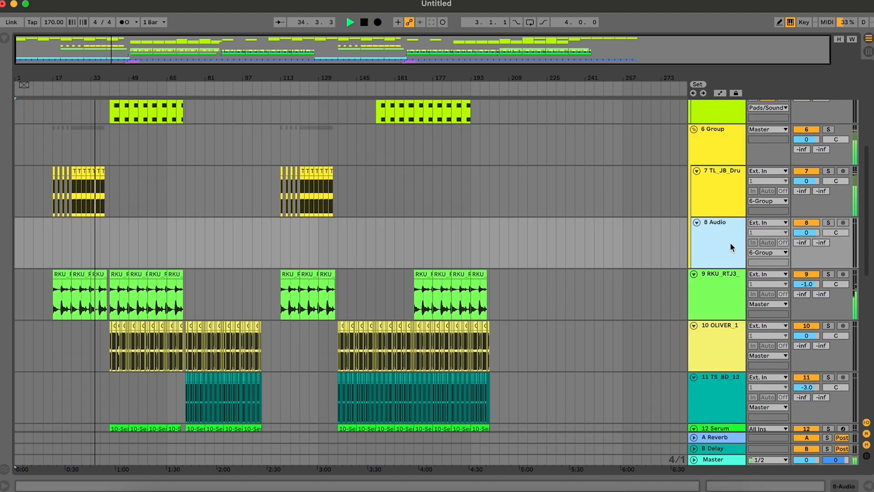
{"action": "key", "text": "Delete"}
Look through the tracks from the saxophone loop down to the vocal one-shots during playback, including a closer view around bars 13 to 73
{"action": "scroll", "coordinate": [512, 236], "scroll_direction": "down", "scroll_amount": 4}
{"action": "scroll", "coordinate": [512, 236], "scroll_direction": "down", "scroll_amount": 6}
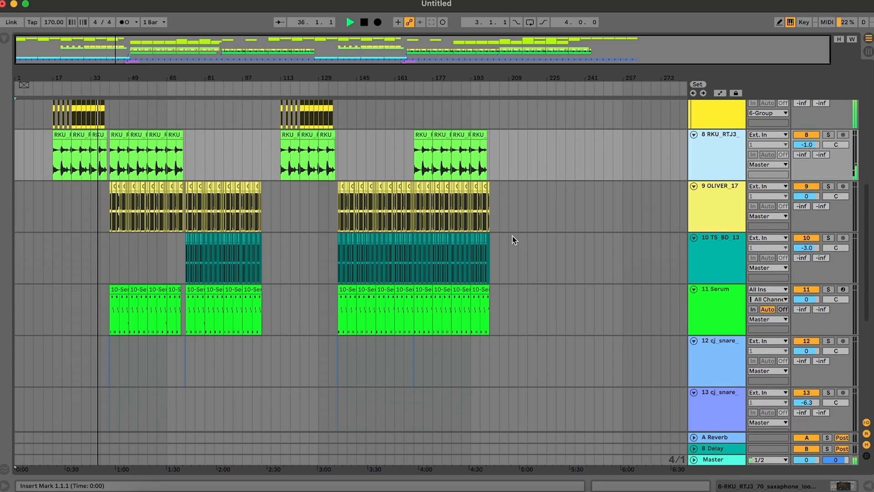
{"action": "left_click_drag", "start_coordinate": [36, 46], "coordinate": [91, 64]}
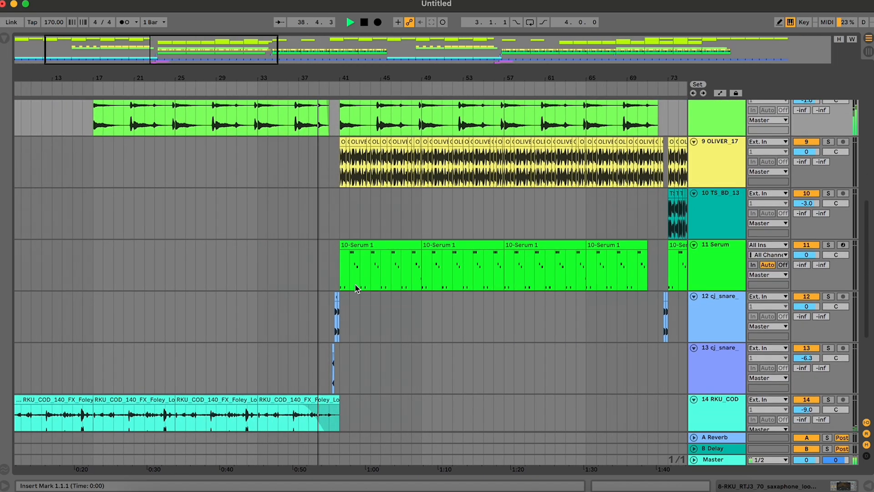
{"action": "scroll", "coordinate": [356, 288], "scroll_direction": "down", "scroll_amount": 4}
{"action": "scroll", "coordinate": [355, 285], "scroll_direction": "down", "scroll_amount": 1}
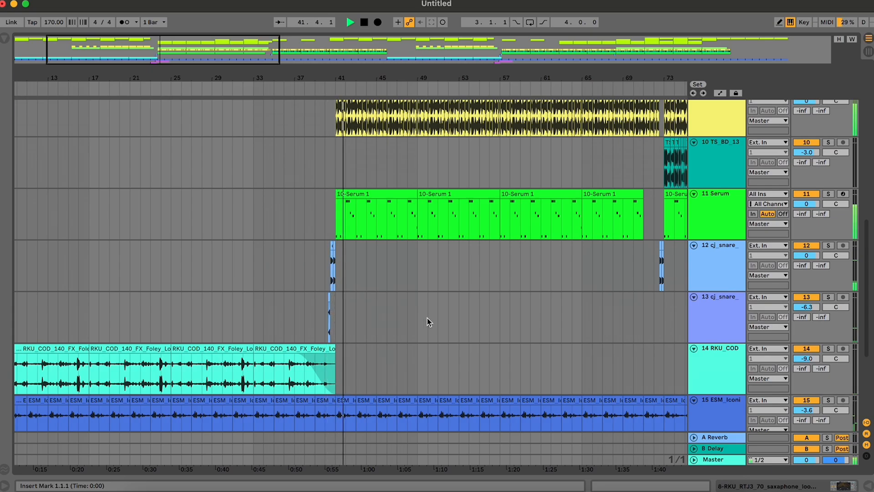
{"action": "scroll", "coordinate": [427, 318], "scroll_direction": "down", "scroll_amount": 4}
{"action": "scroll", "coordinate": [427, 317], "scroll_direction": "down", "scroll_amount": 1}
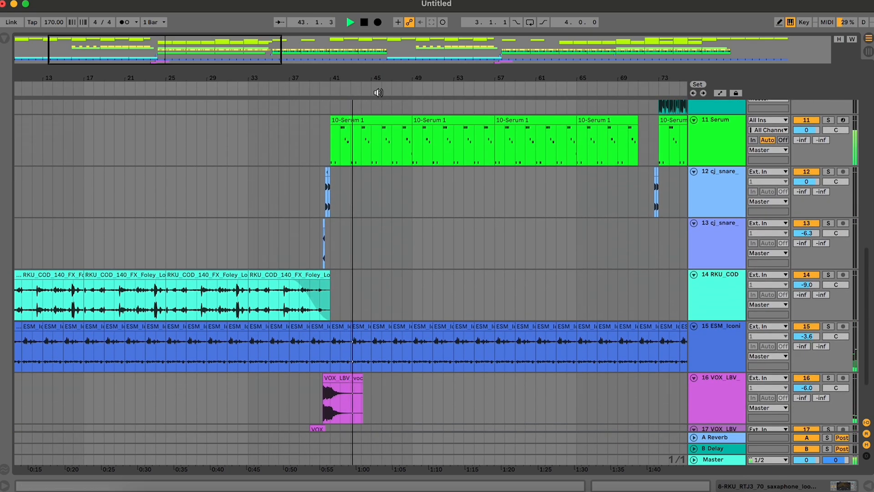
{"action": "left_click_drag", "start_coordinate": [244, 42], "coordinate": [704, 42]}
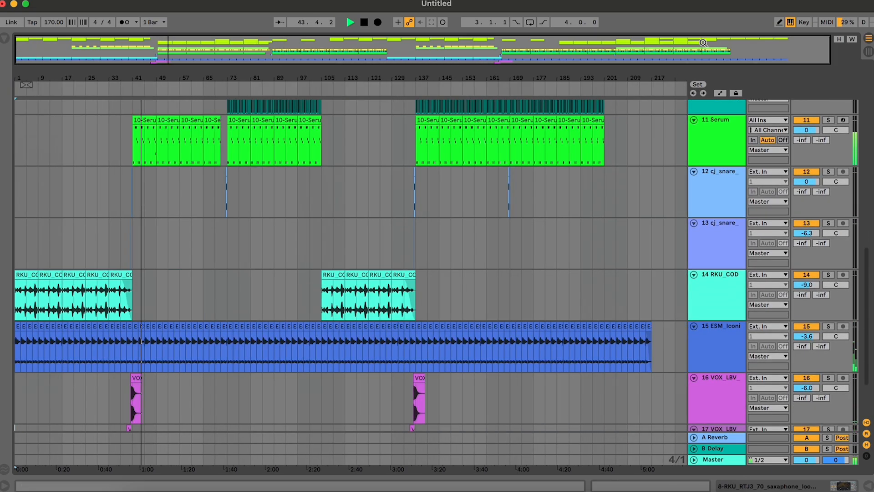
Fold all tracks and groups together, then clear the track selection by placing the insert marker at bar 121 on track 17
{"action": "left_click", "coordinate": [733, 247]}
{"action": "key", "text": "super+a"}
{"action": "left_click", "coordinate": [693, 223]}
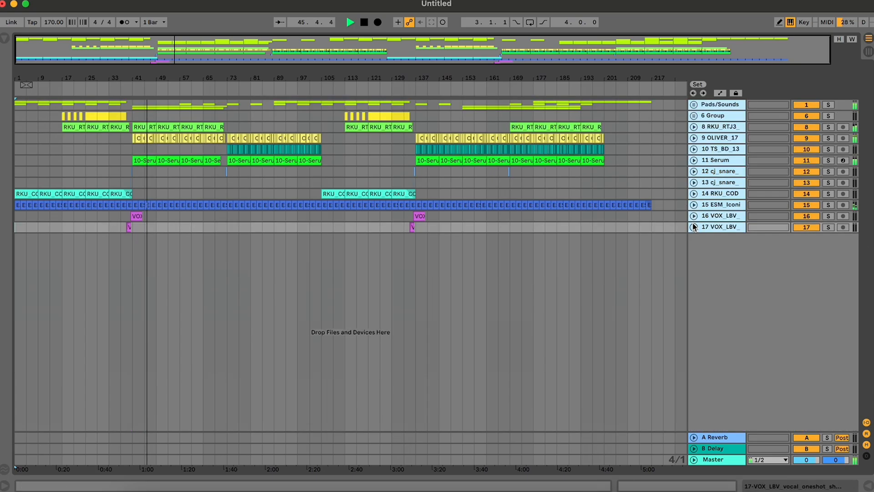
{"action": "left_click", "coordinate": [370, 230]}
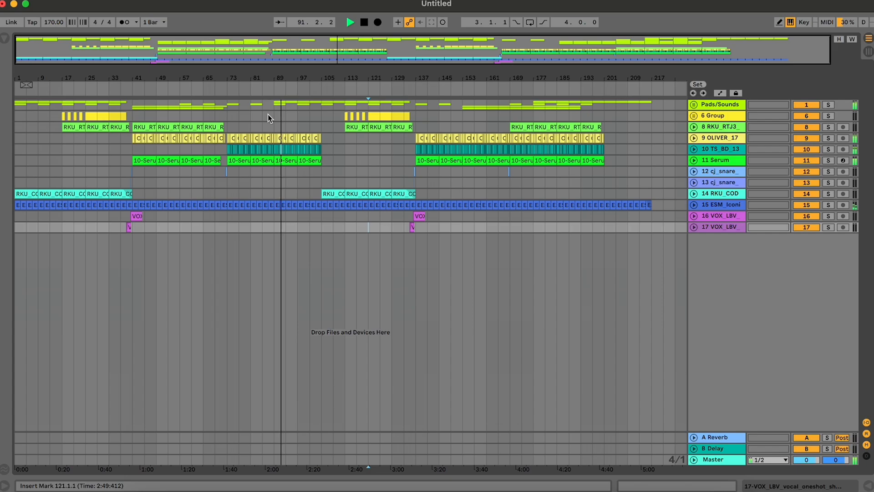
Show the Pads/Sounds group's Utility gain automation and dip it slightly at bar 89, returning to its level by bar 105
{"action": "left_click", "coordinate": [694, 104]}
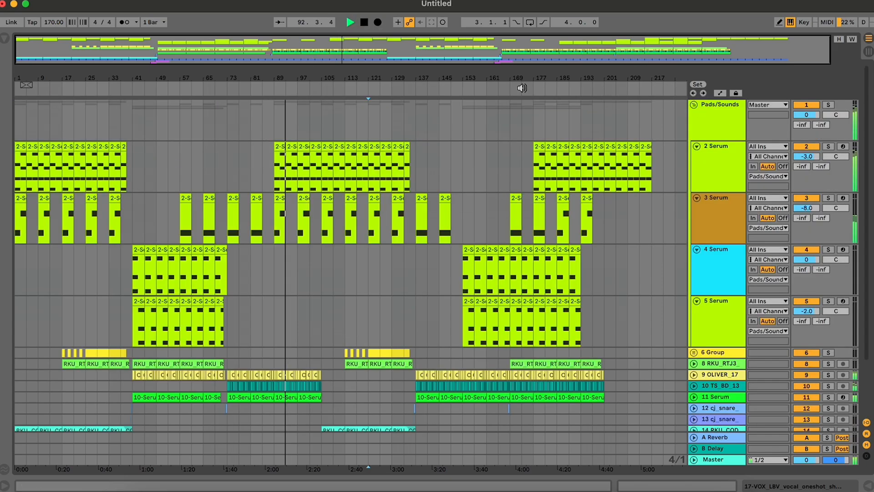
{"action": "double_click", "coordinate": [707, 124]}
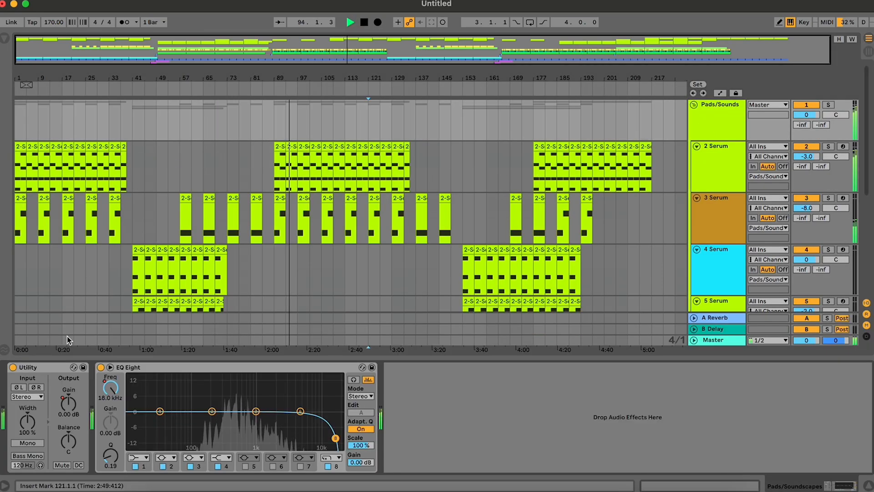
{"action": "right_click", "coordinate": [69, 402]}
{"action": "left_click", "coordinate": [91, 412]}
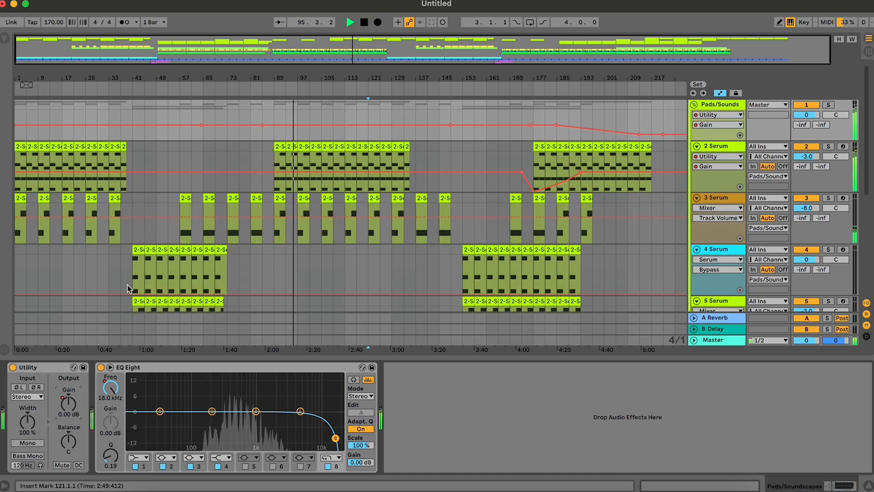
{"action": "scroll", "coordinate": [282, 160], "scroll_direction": "down", "scroll_amount": 5}
{"action": "scroll", "coordinate": [282, 160], "scroll_direction": "up", "scroll_amount": 5}
{"action": "left_click_drag", "start_coordinate": [273, 126], "coordinate": [274, 127]}
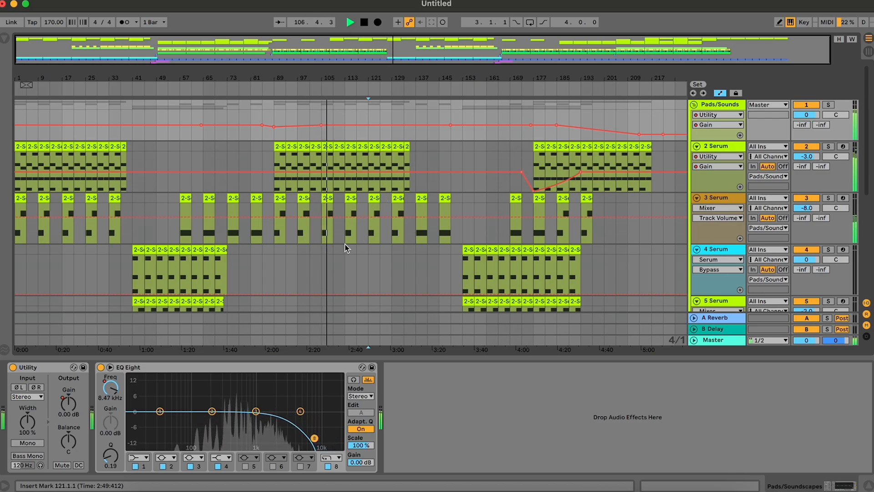
Examine the clips and automation across all tracks while the breakdown and second drop play
{"action": "scroll", "coordinate": [346, 248], "scroll_direction": "down", "scroll_amount": 2}
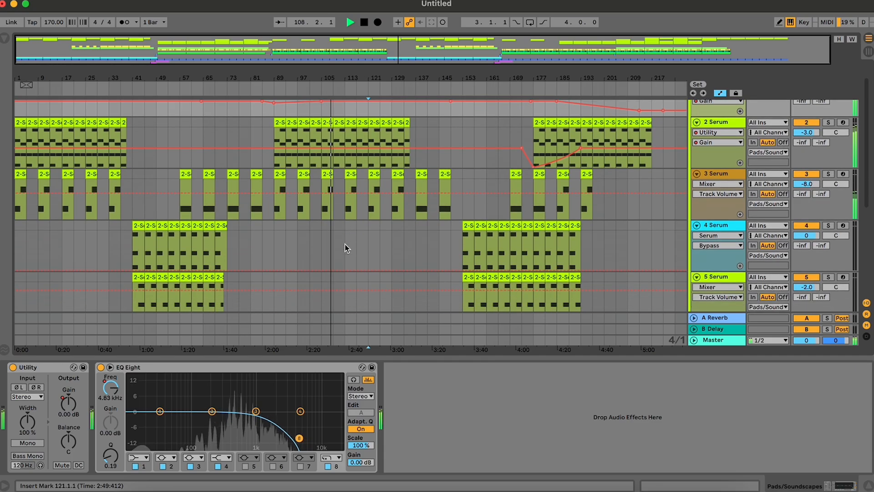
{"action": "scroll", "coordinate": [346, 248], "scroll_direction": "down", "scroll_amount": 5}
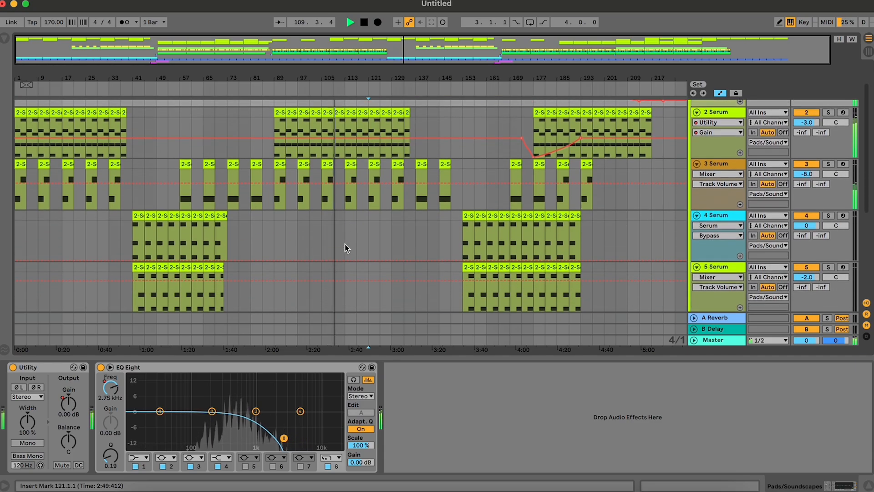
{"action": "scroll", "coordinate": [346, 247], "scroll_direction": "down", "scroll_amount": 2}
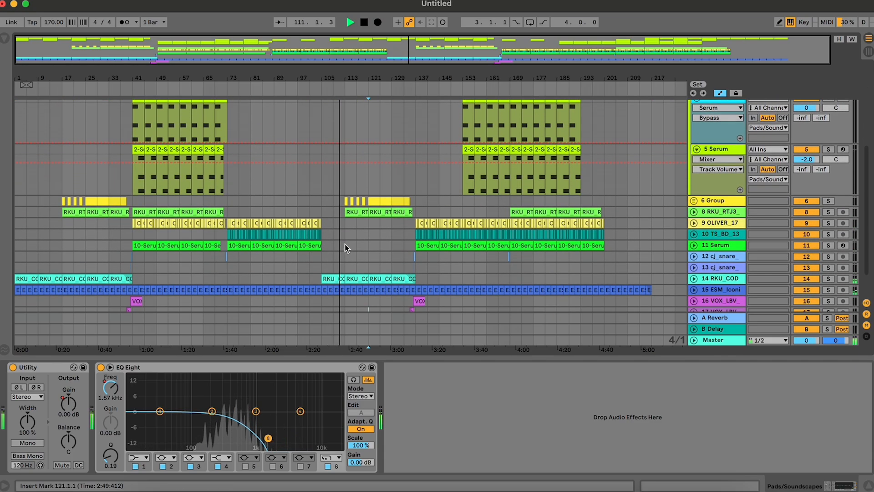
{"action": "scroll", "coordinate": [352, 244], "scroll_direction": "down", "scroll_amount": 2}
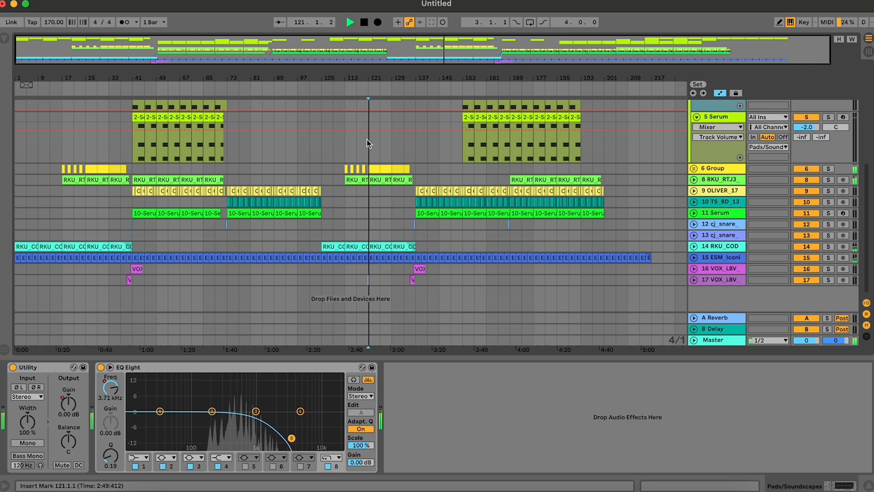
{"action": "scroll", "coordinate": [367, 139], "scroll_direction": "up", "scroll_amount": 8}
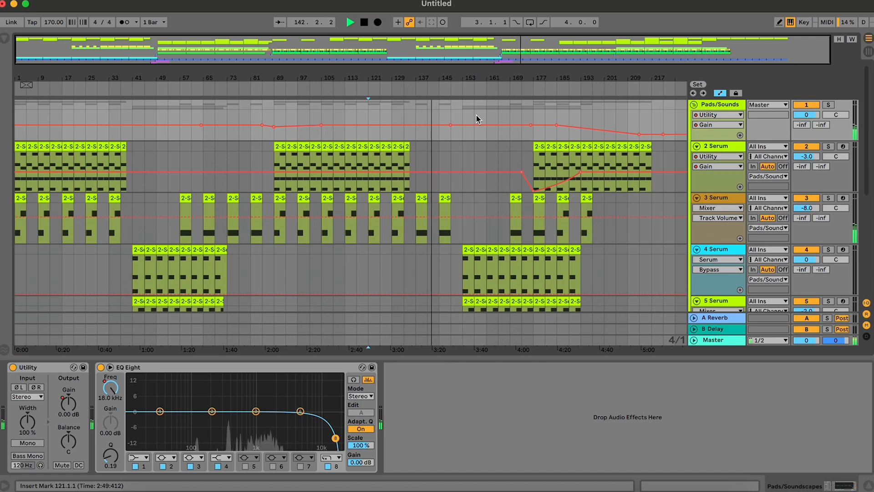
{"action": "scroll", "coordinate": [476, 115], "scroll_direction": "down", "scroll_amount": 5}
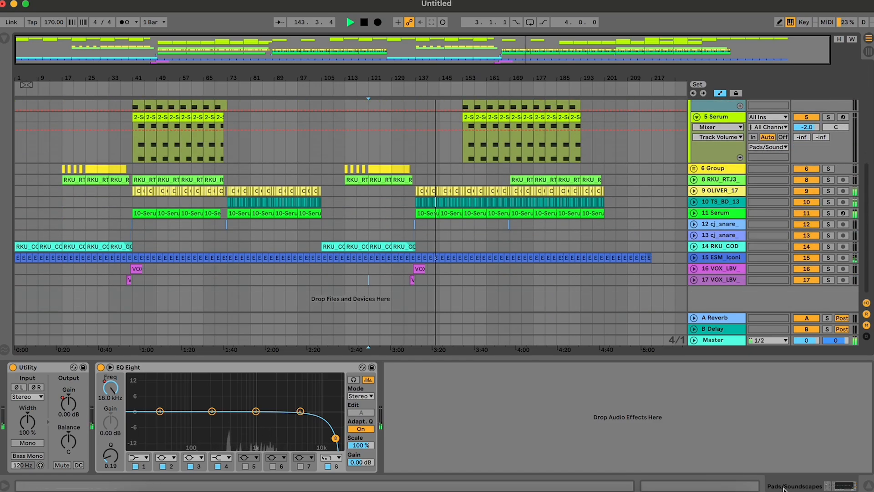
{"action": "scroll", "coordinate": [610, 319], "scroll_direction": "up", "scroll_amount": 4}
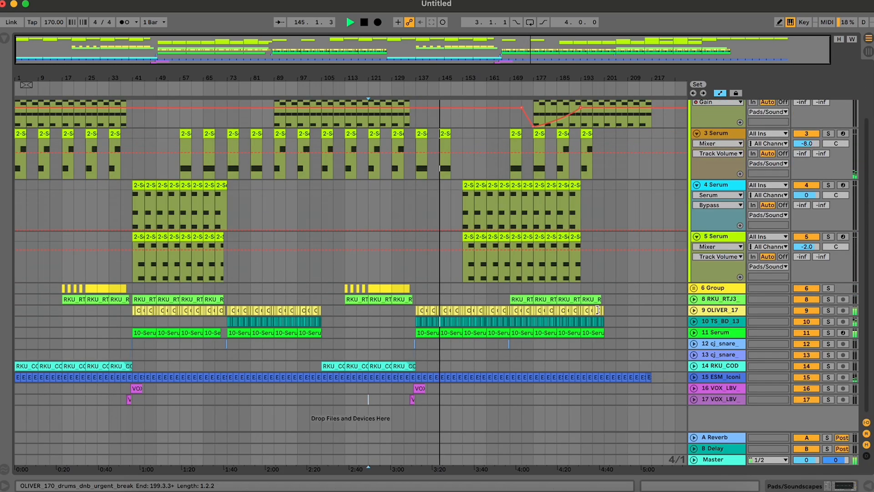
{"action": "scroll", "coordinate": [635, 191], "scroll_direction": "up", "scroll_amount": 3}
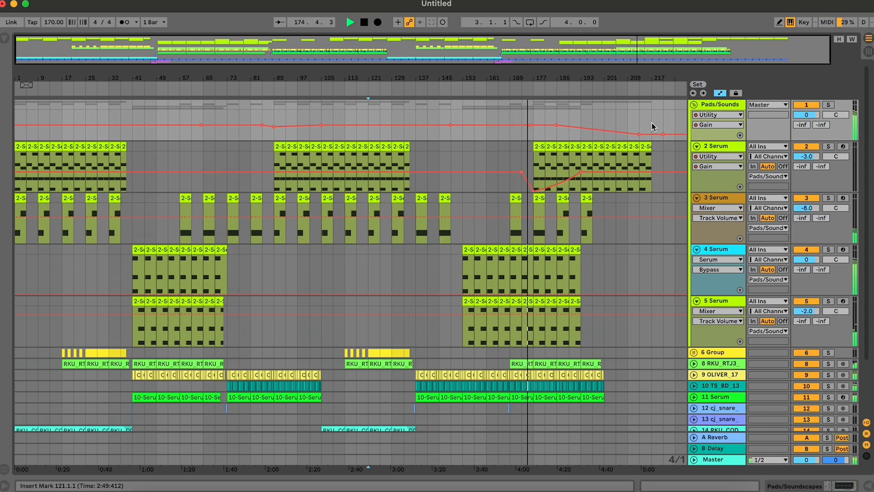
{"action": "scroll", "coordinate": [651, 123], "scroll_direction": "down", "scroll_amount": 5}
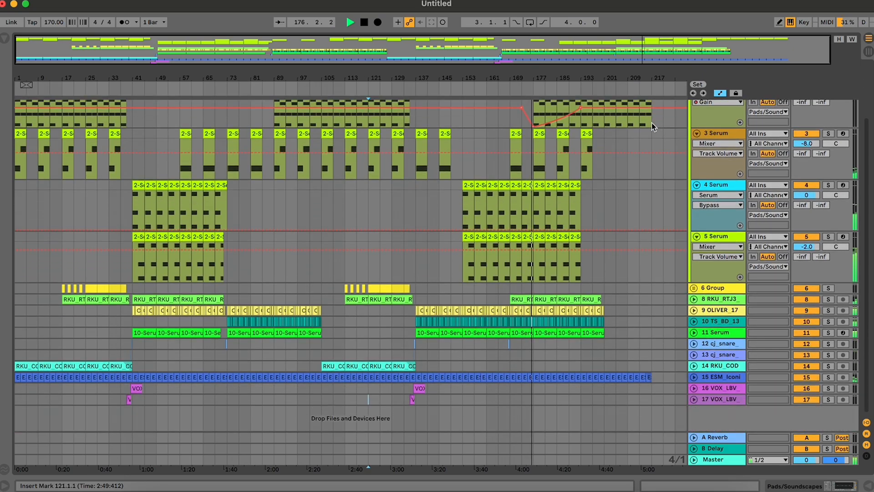
{"action": "scroll", "coordinate": [654, 123], "scroll_direction": "up", "scroll_amount": 5}
Select the Pads/Sounds group and show the automation of its EQ Eight band 8 frequency
{"action": "left_click", "coordinate": [668, 185]}
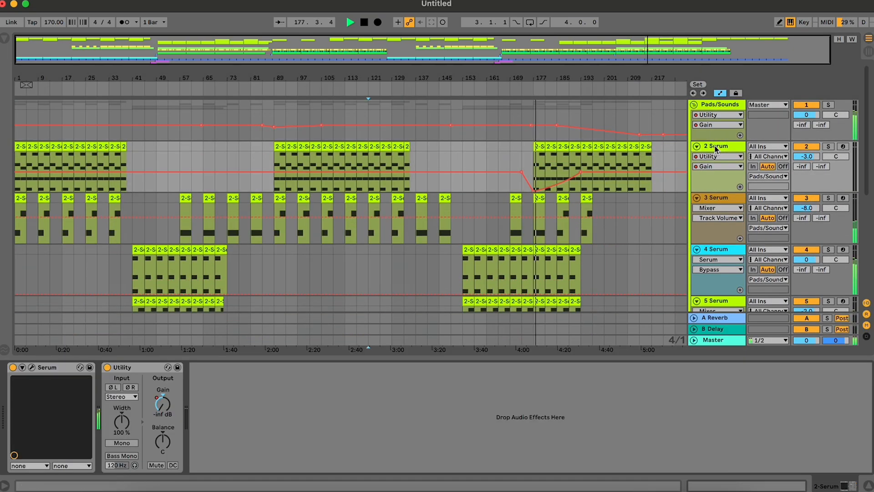
{"action": "left_click", "coordinate": [719, 104]}
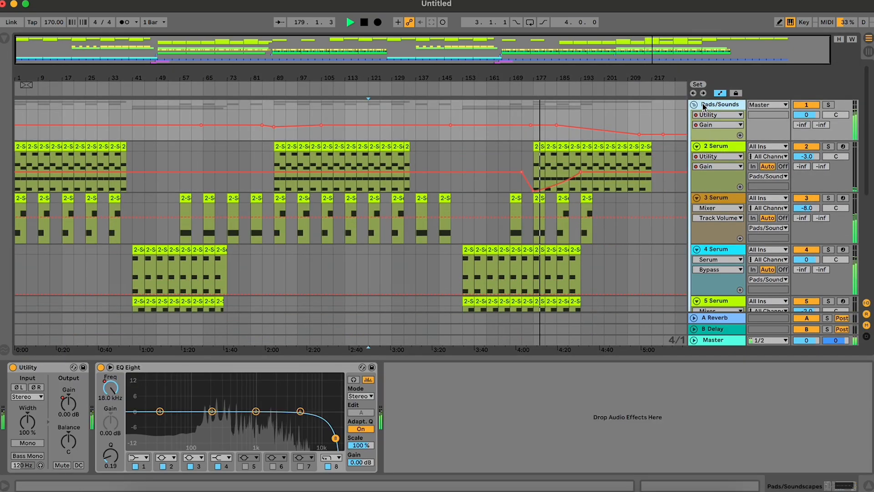
{"action": "right_click", "coordinate": [111, 400]}
{"action": "left_click", "coordinate": [137, 393]}
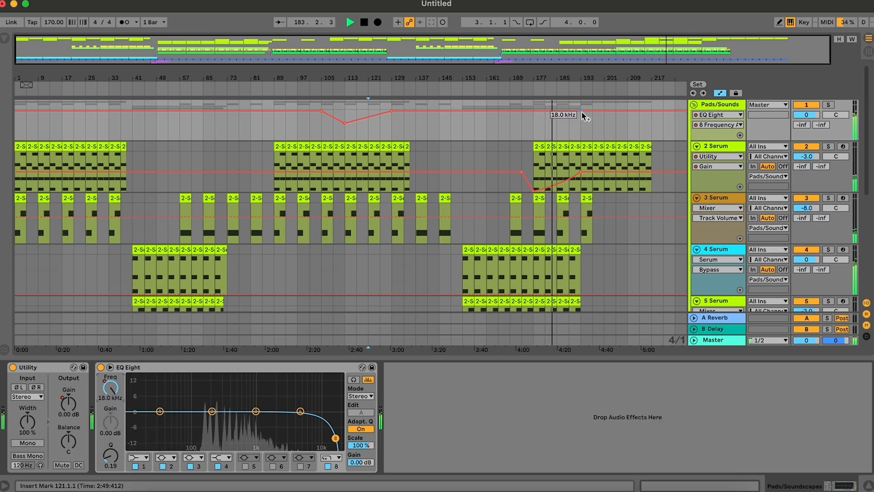
Look over the second drop's tracks during playback, marking bars 137 to 201 on the saxophone track to check the section's length
{"action": "scroll", "coordinate": [474, 140], "scroll_direction": "down", "scroll_amount": 5}
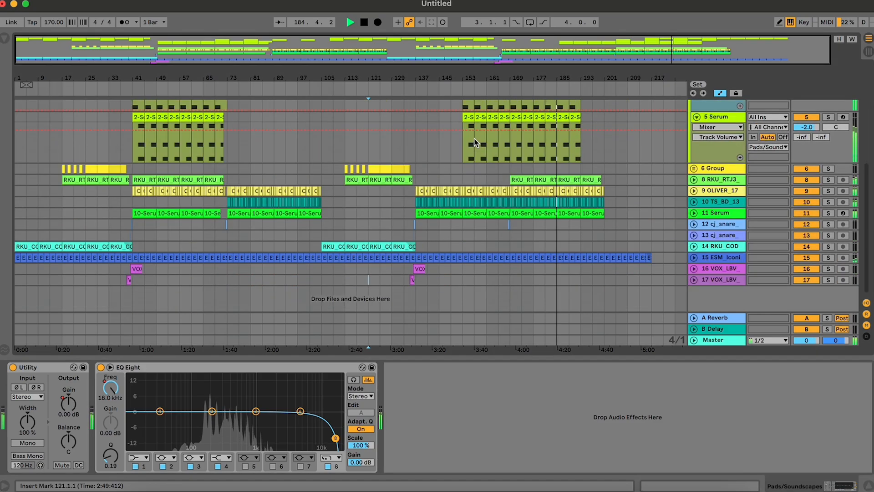
{"action": "scroll", "coordinate": [452, 176], "scroll_direction": "up", "scroll_amount": 5}
{"action": "scroll", "coordinate": [460, 182], "scroll_direction": "down", "scroll_amount": 5}
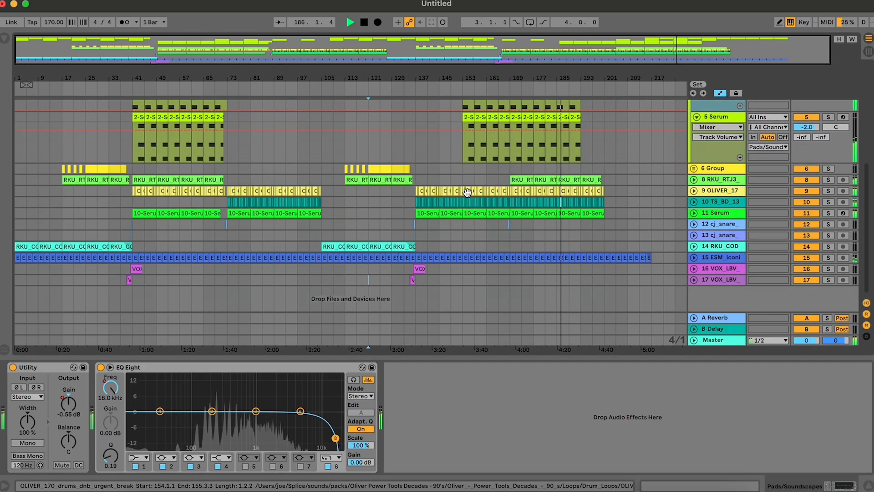
{"action": "scroll", "coordinate": [454, 251], "scroll_direction": "up", "scroll_amount": 1}
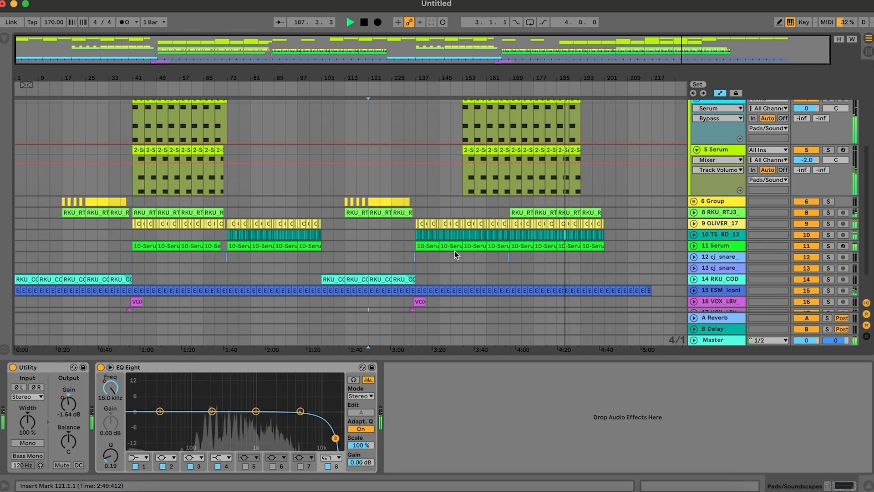
{"action": "scroll", "coordinate": [433, 204], "scroll_direction": "up", "scroll_amount": 2}
{"action": "scroll", "coordinate": [433, 208], "scroll_direction": "down", "scroll_amount": 2}
{"action": "left_click_drag", "start_coordinate": [415, 208], "coordinate": [603, 207]}
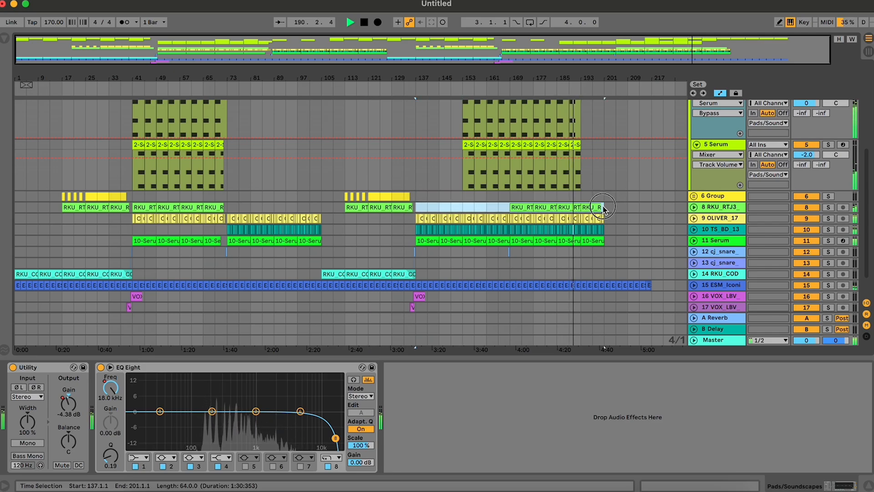
{"action": "scroll", "coordinate": [627, 171], "scroll_direction": "up", "scroll_amount": 4}
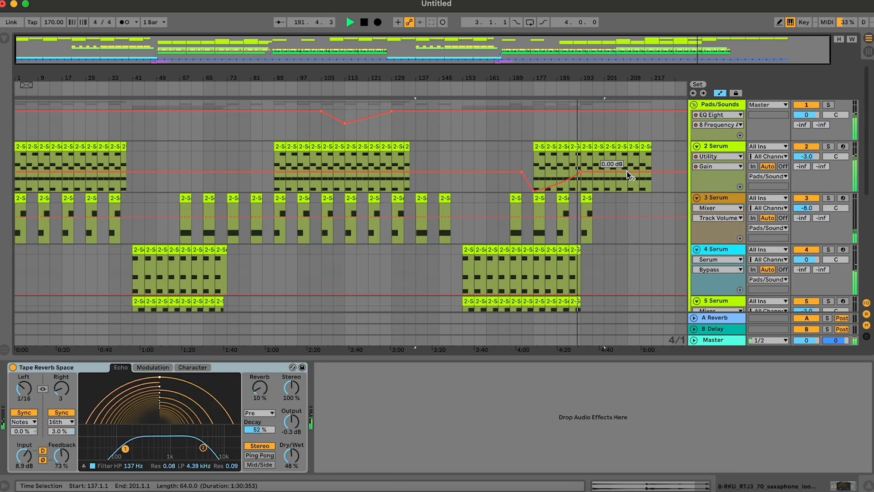
{"action": "scroll", "coordinate": [624, 209], "scroll_direction": "down", "scroll_amount": 2}
{"action": "scroll", "coordinate": [625, 210], "scroll_direction": "down", "scroll_amount": 2}
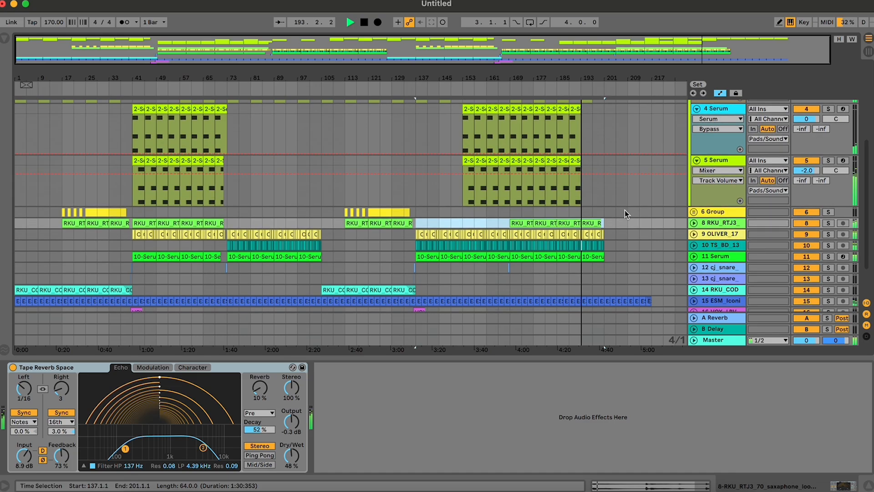
{"action": "scroll", "coordinate": [624, 209], "scroll_direction": "up", "scroll_amount": 5}
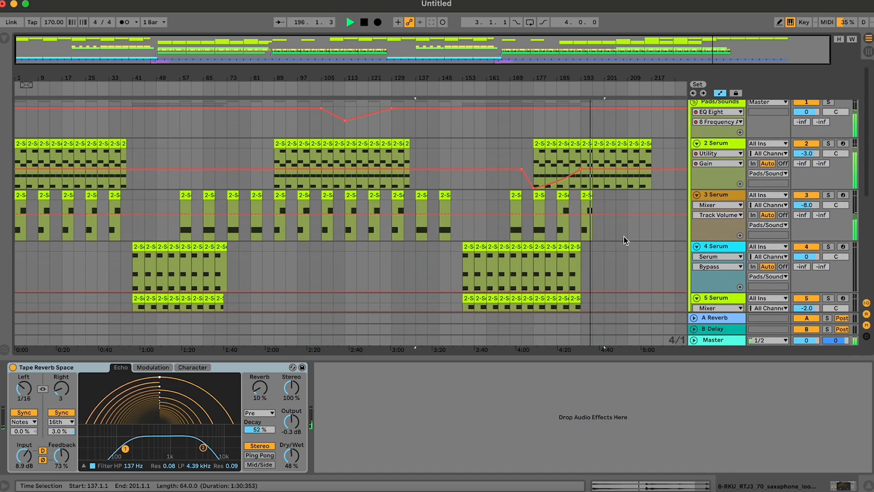
Automate the Pads/Sounds EQ Eight band 8 frequency to sweep down from 18.0 kHz at about bar 205 to near its minimum at bar 217
{"action": "left_click", "coordinate": [613, 110]}
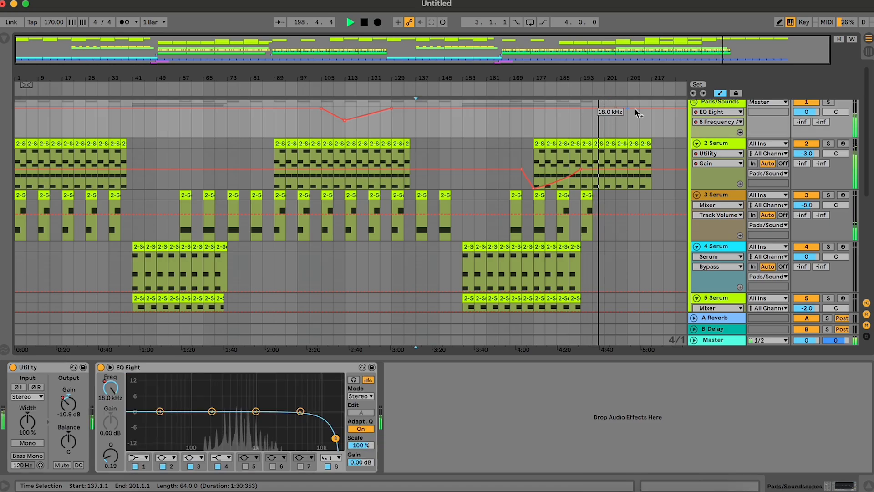
{"action": "left_click_drag", "start_coordinate": [652, 109], "coordinate": [652, 135]}
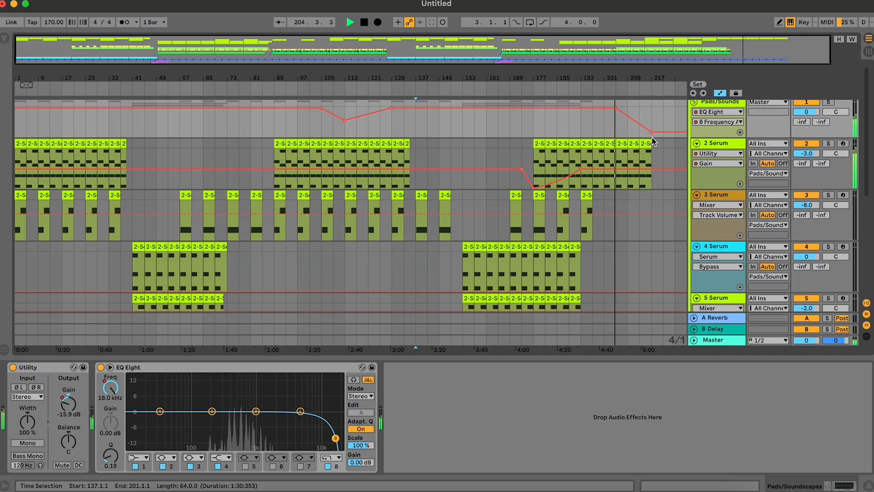
{"action": "left_click_drag", "start_coordinate": [652, 132], "coordinate": [652, 137]}
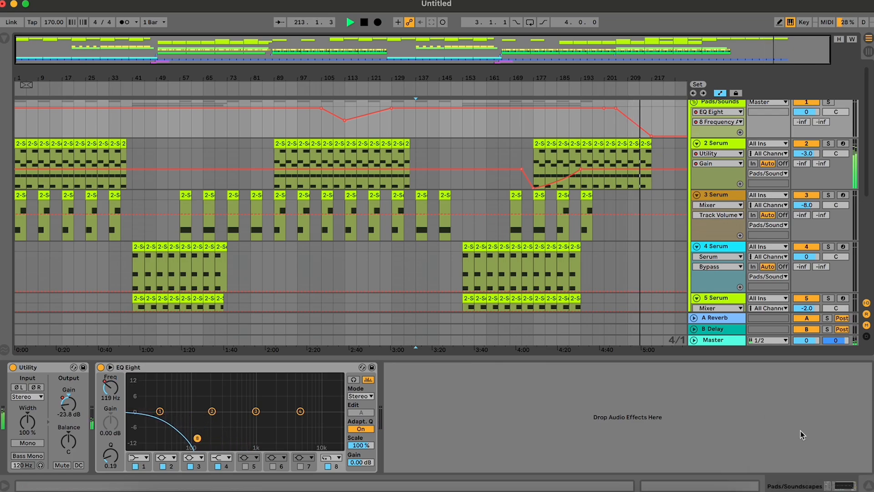
Hide the device view, fold the Pads/Sounds group and stop playback
{"action": "left_click", "coordinate": [868, 485]}
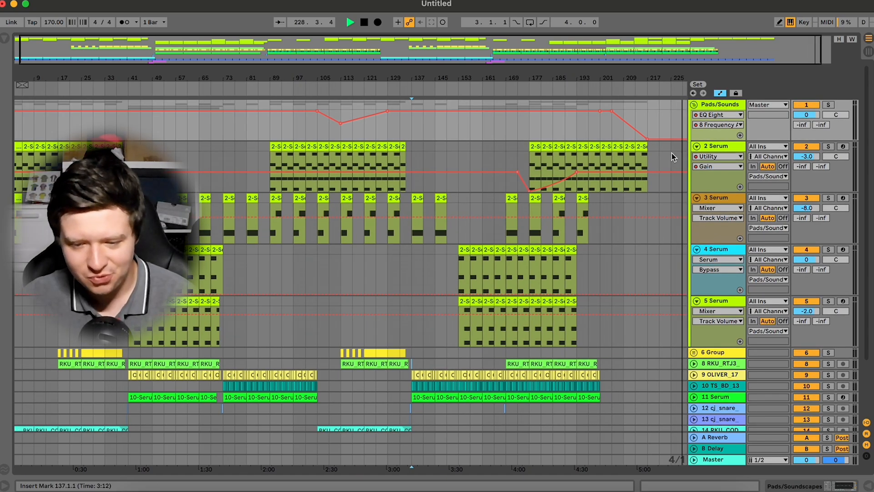
{"action": "left_click", "coordinate": [694, 104]}
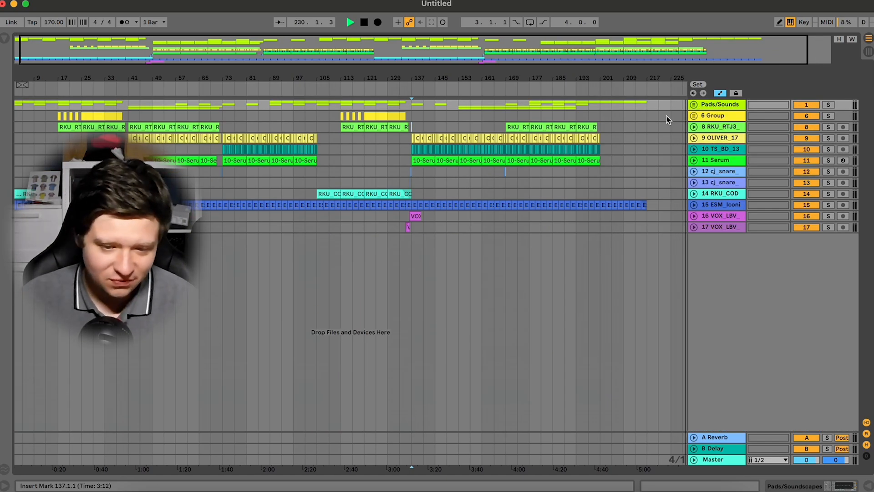
{"action": "key", "text": "space"}
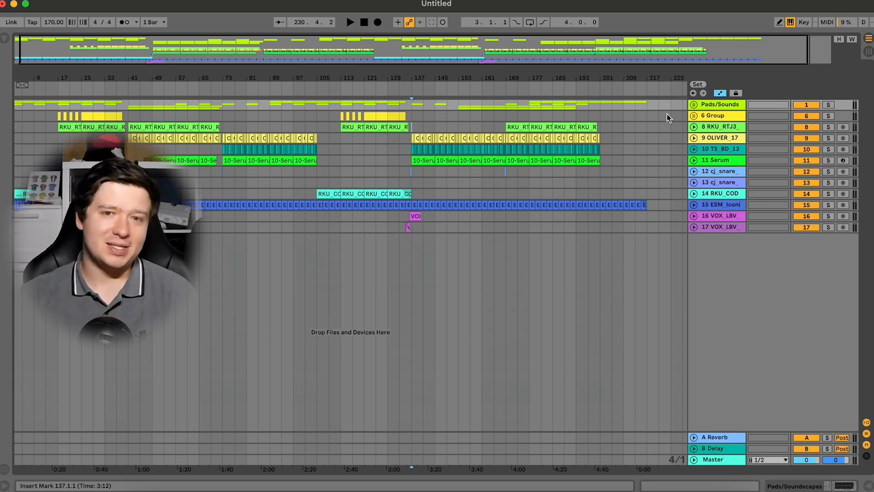